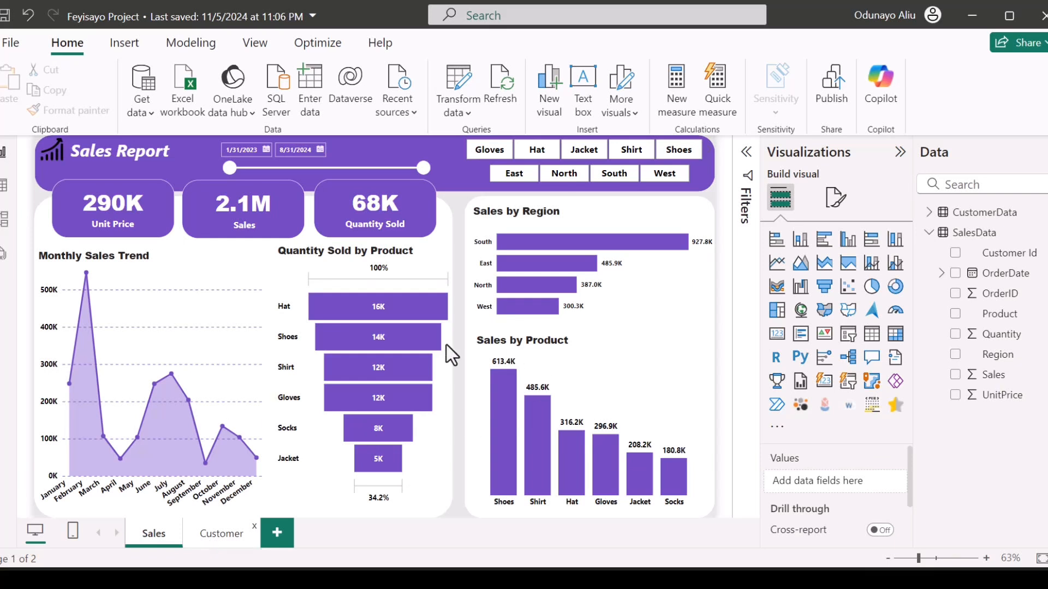
Show the Customer report page and examine its Revenue by Region and Top 5 Customers visuals
left_click(216, 524)
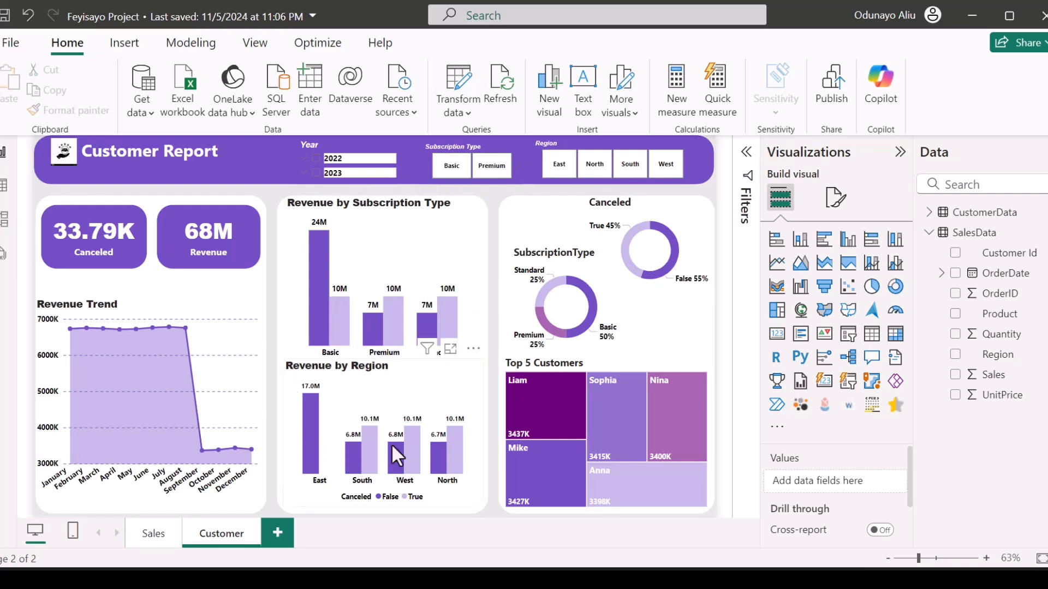
mouse_move(458, 438)
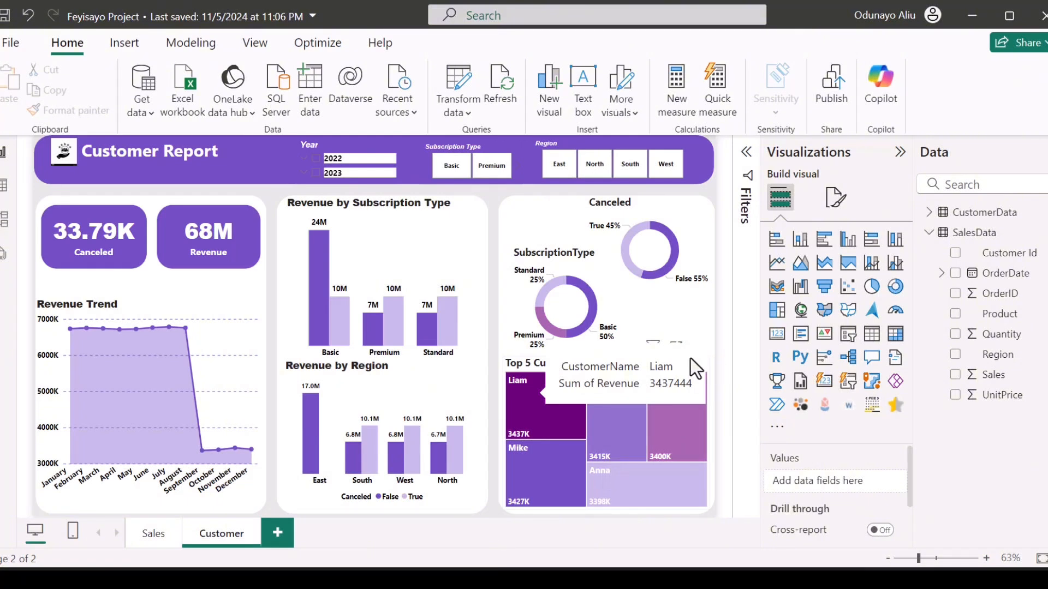
mouse_move(534, 396)
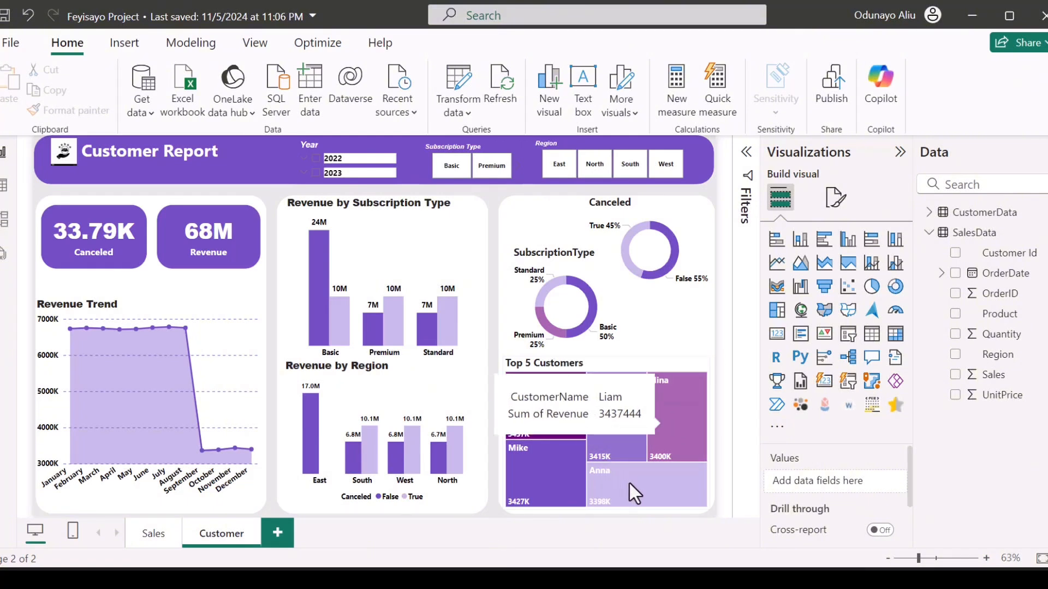
key("ctrl+z")
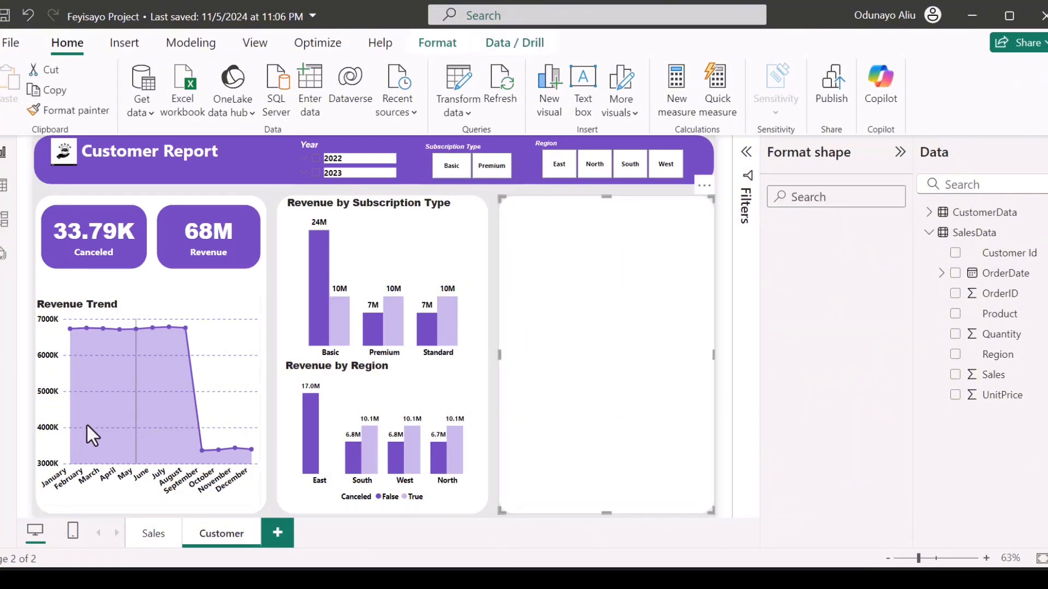
key("ctrl+z")
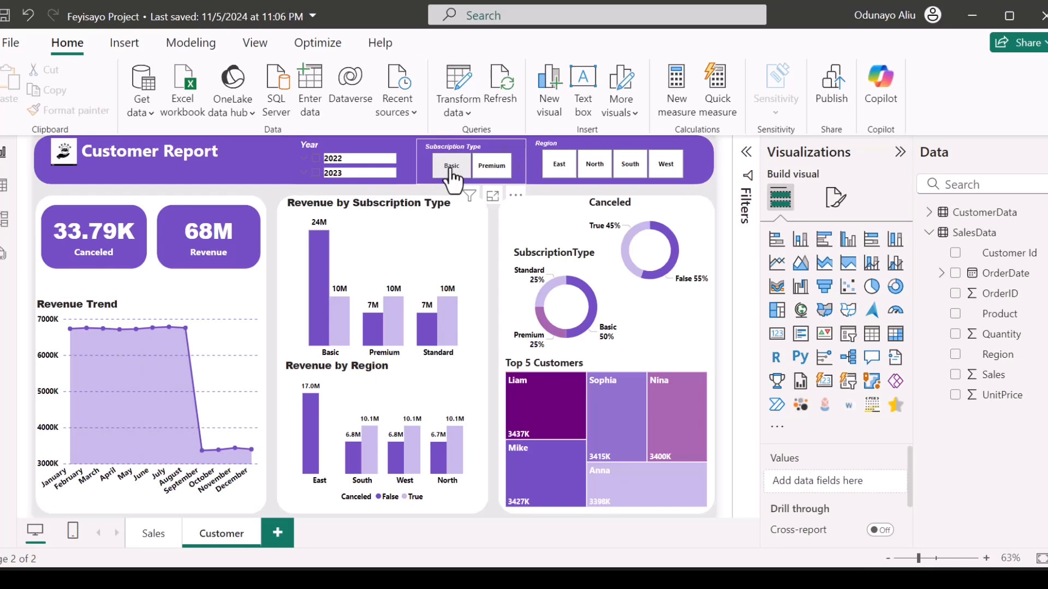
Filter the Customer report to the Basic subscription type, examine the visuals, and clear the filter
left_click(451, 170)
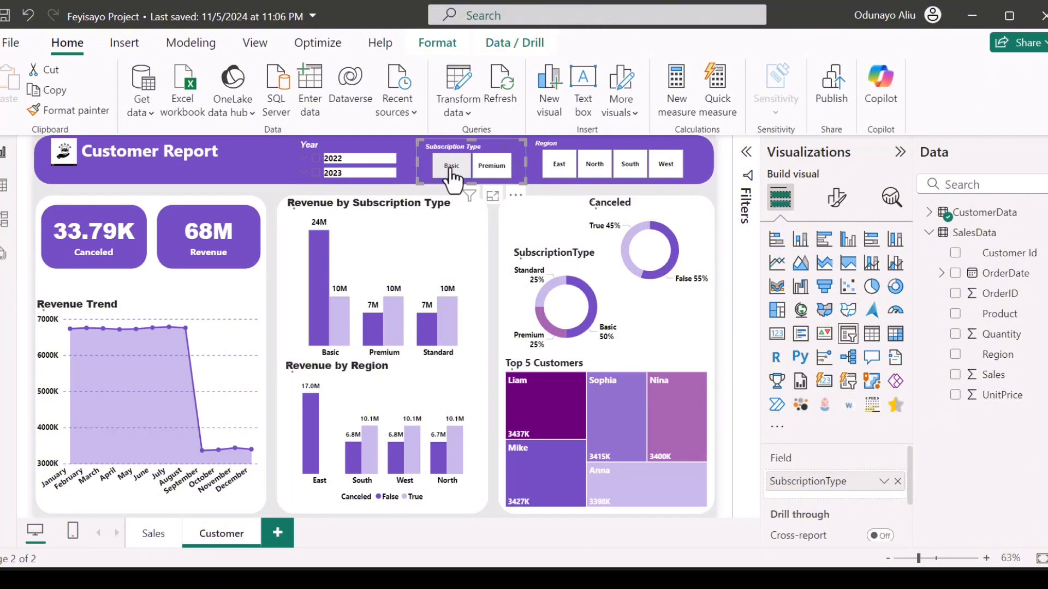
left_click(451, 169)
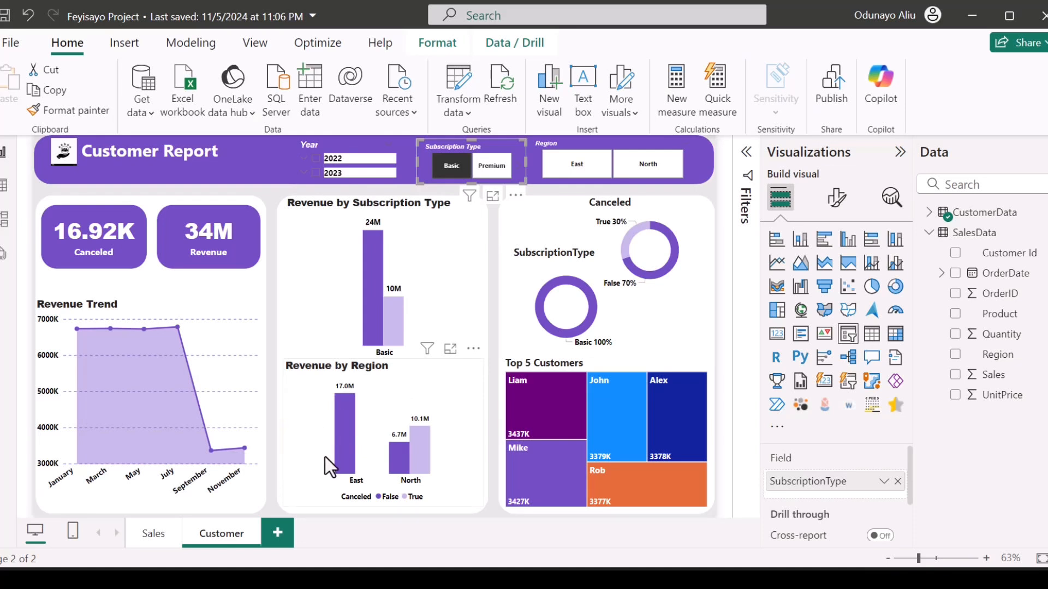
mouse_move(403, 460)
left_click(446, 166)
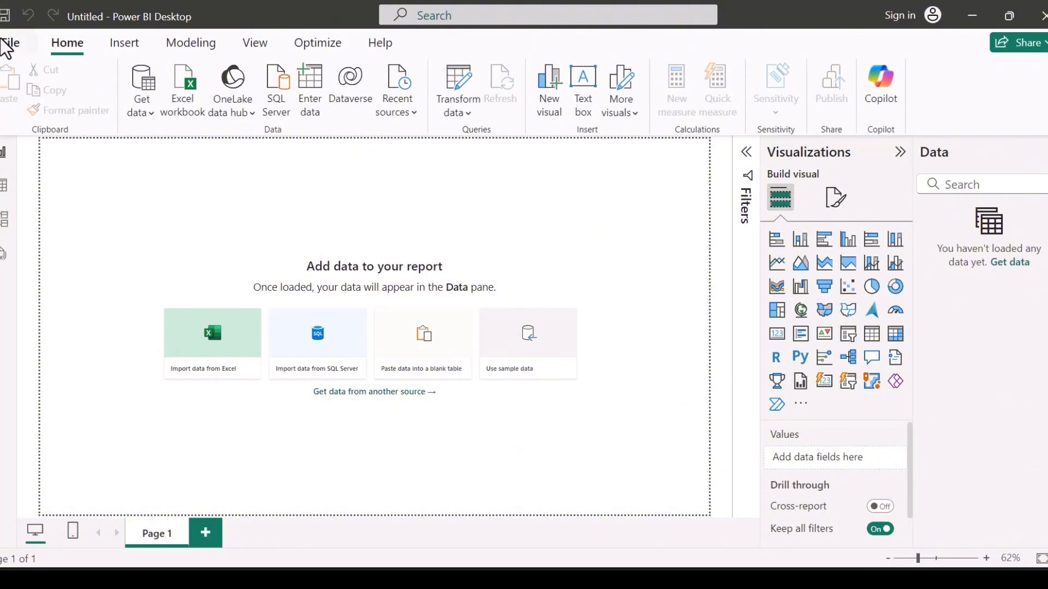
Open the full list of data sources in the blank report and look through the available connectors
left_click(145, 109)
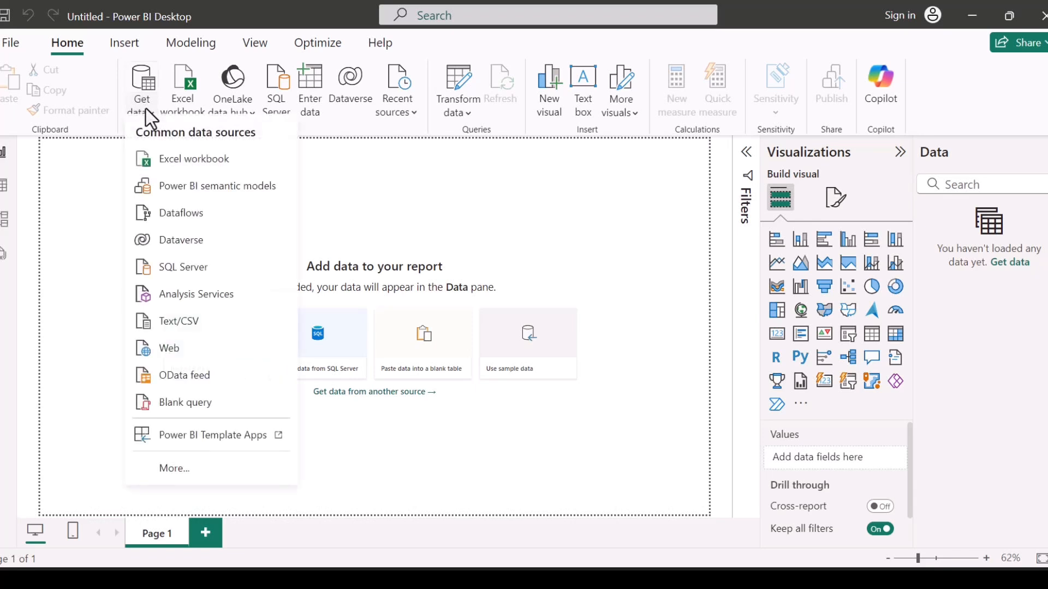
left_click(1008, 271)
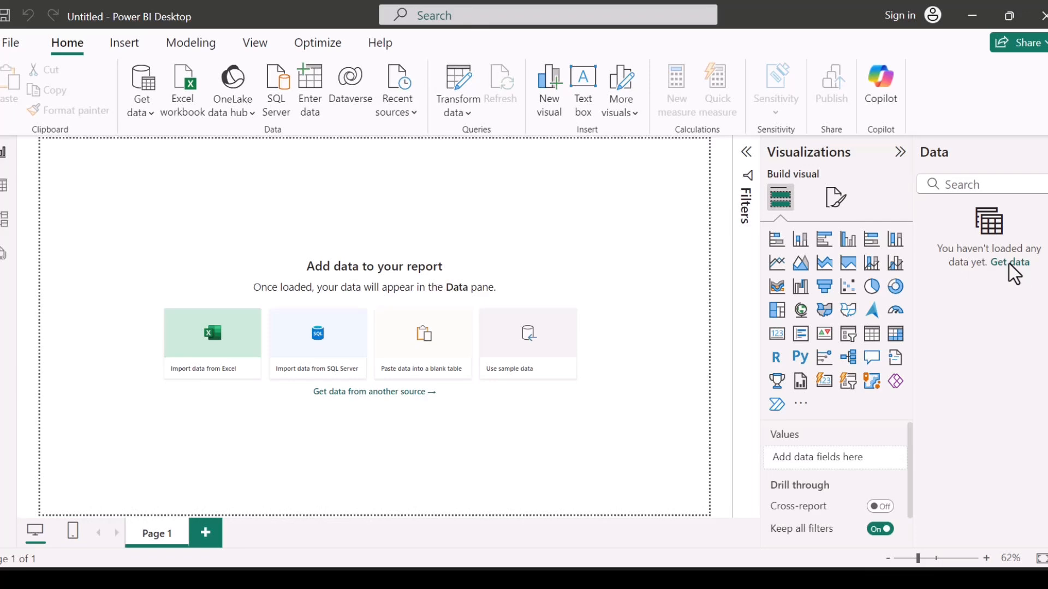
left_click(1010, 263)
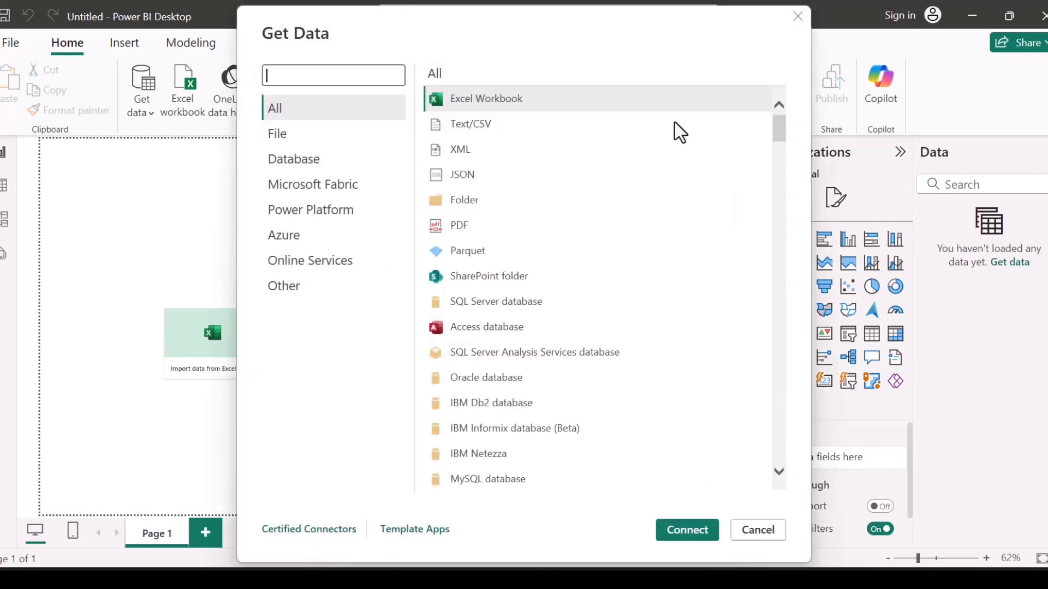
scroll(608, 323, "down", 20)
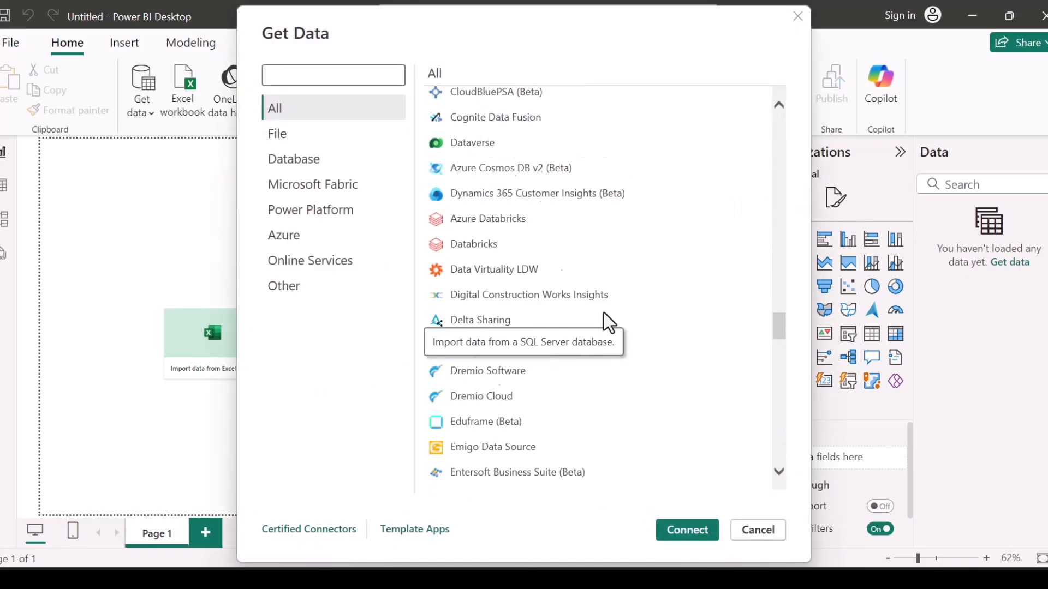
scroll(608, 323, "up", 2)
scroll(609, 323, "down", 2)
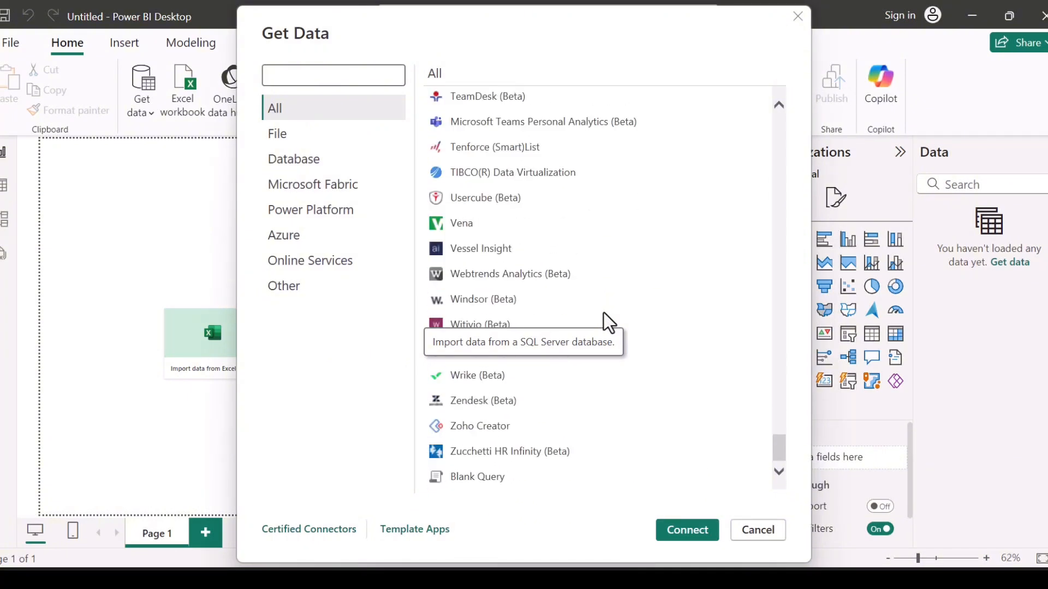
scroll(608, 323, "up", 10)
scroll(609, 324, "up", 10)
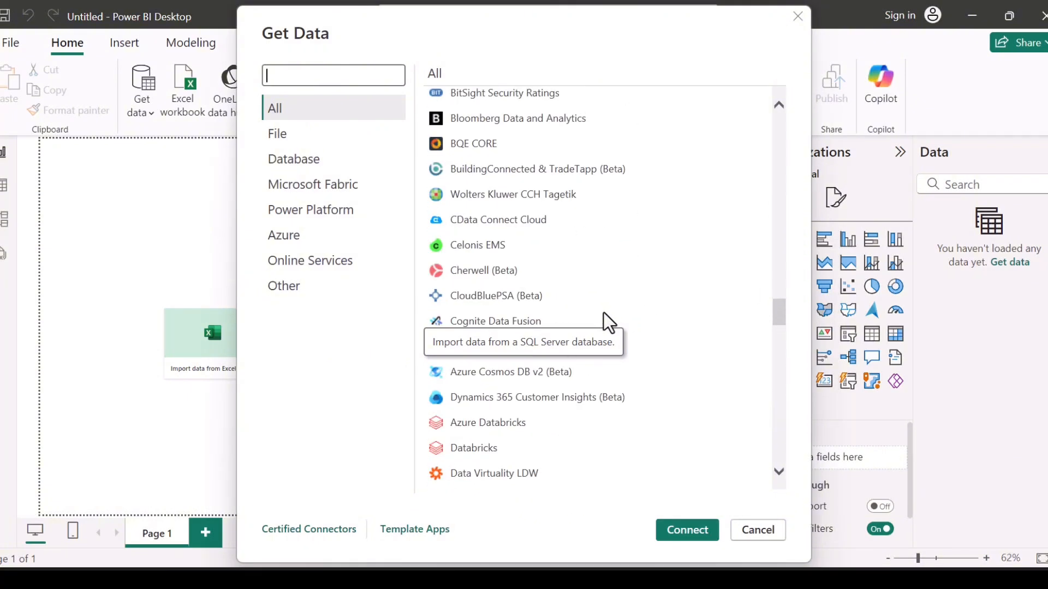
scroll(608, 323, "up", 10)
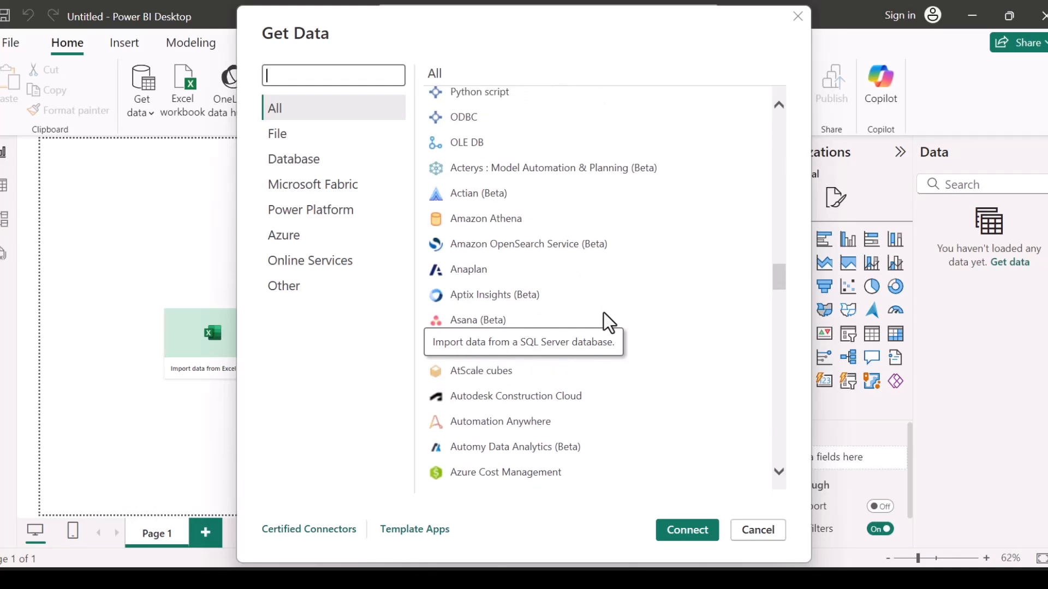
scroll(608, 323, "up", 10)
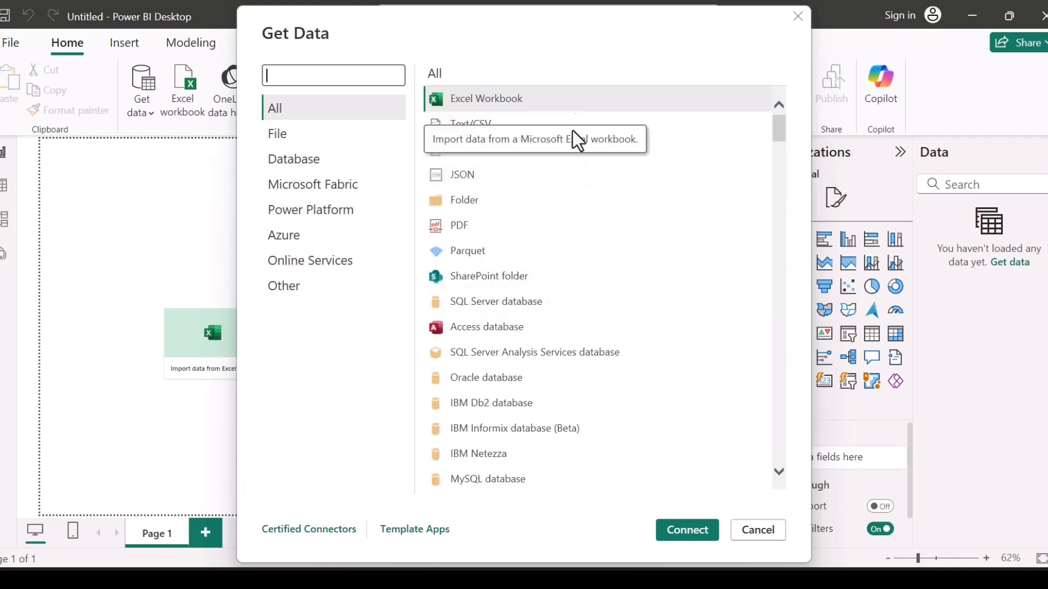
Connect to an Excel workbook and open the file LITA Capstone Dataset (1) from the Downloads folder
left_click(683, 525)
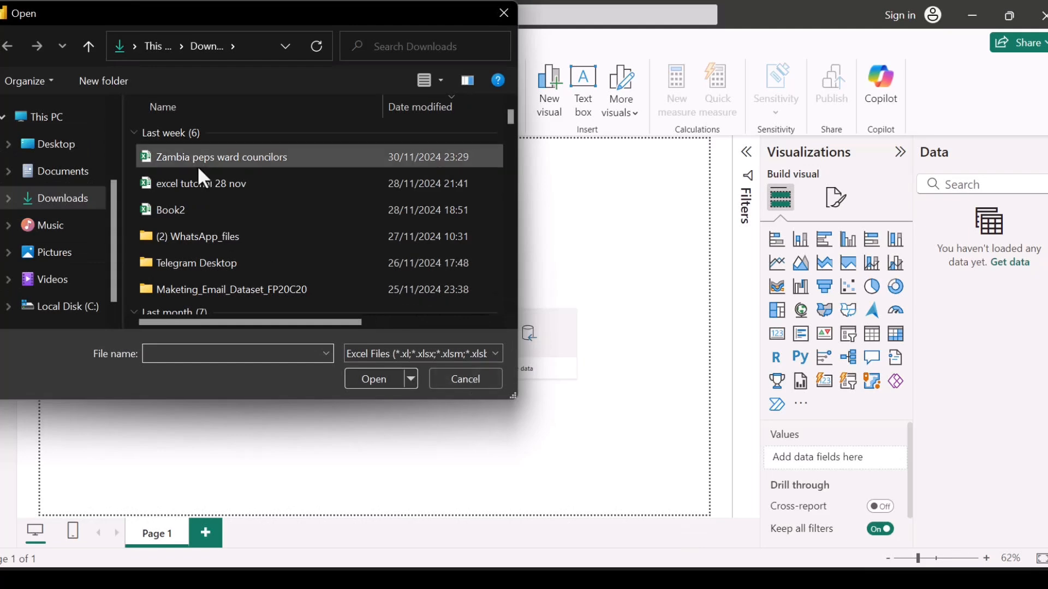
scroll(215, 251, "down", 1)
scroll(215, 251, "down", 2)
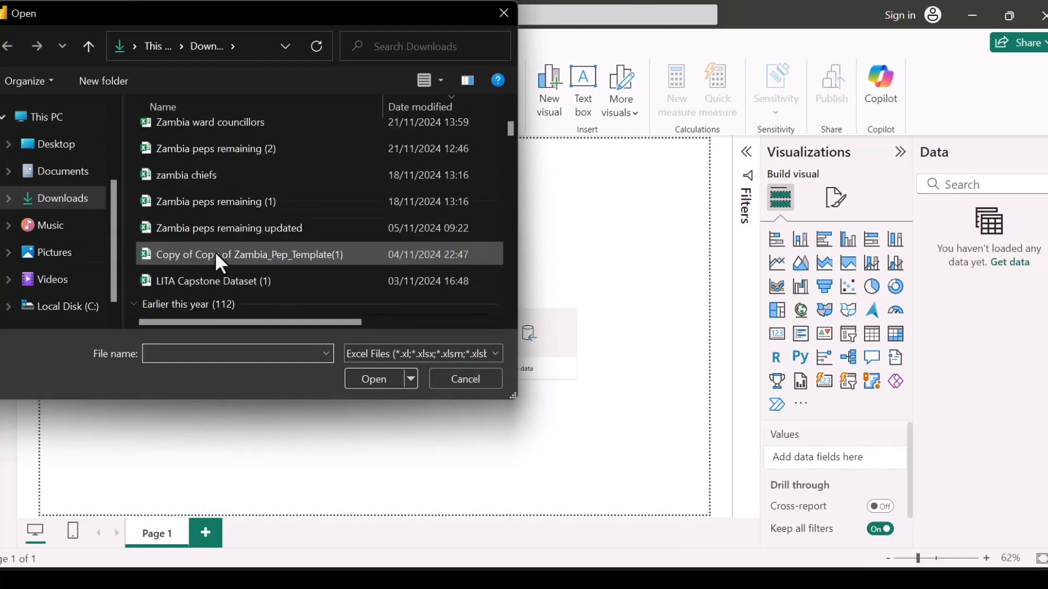
scroll(215, 251, "down", 1)
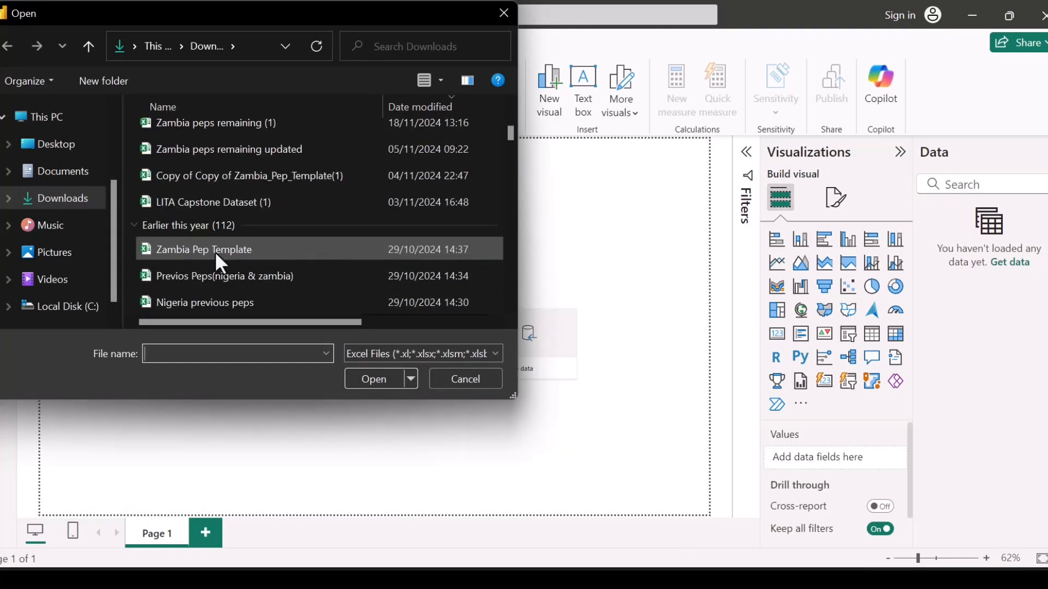
double_click(171, 203)
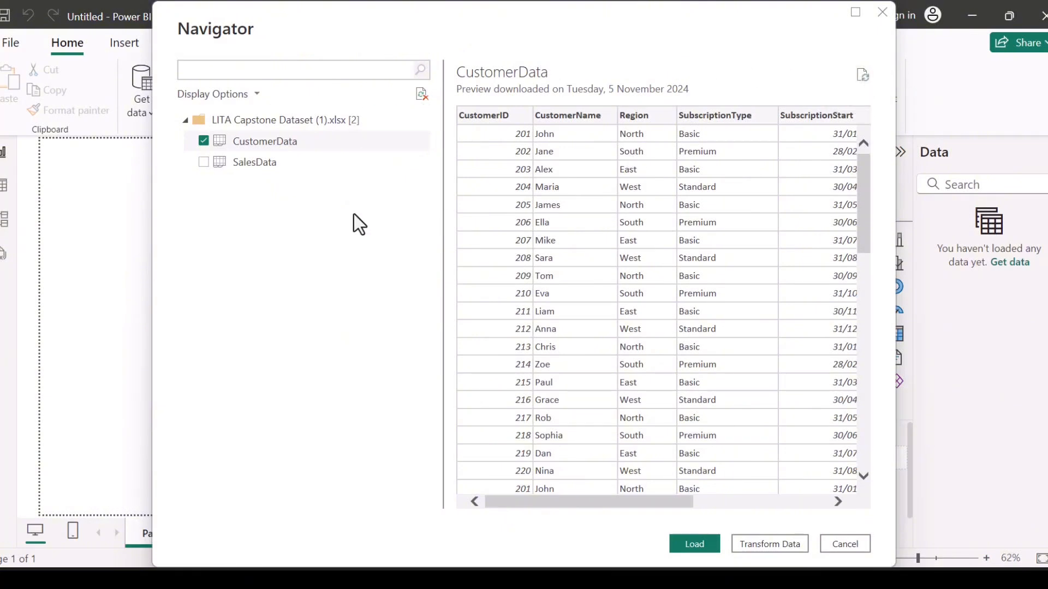
Review the CustomerData table preview and load the table into the Power Query Editor for transformation
left_click(253, 94)
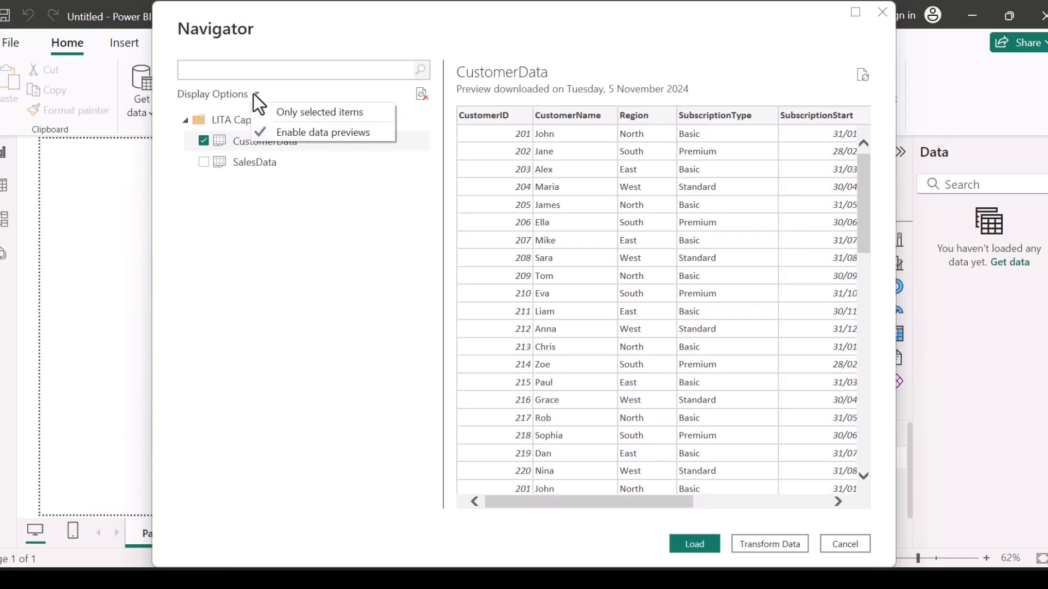
left_click(245, 214)
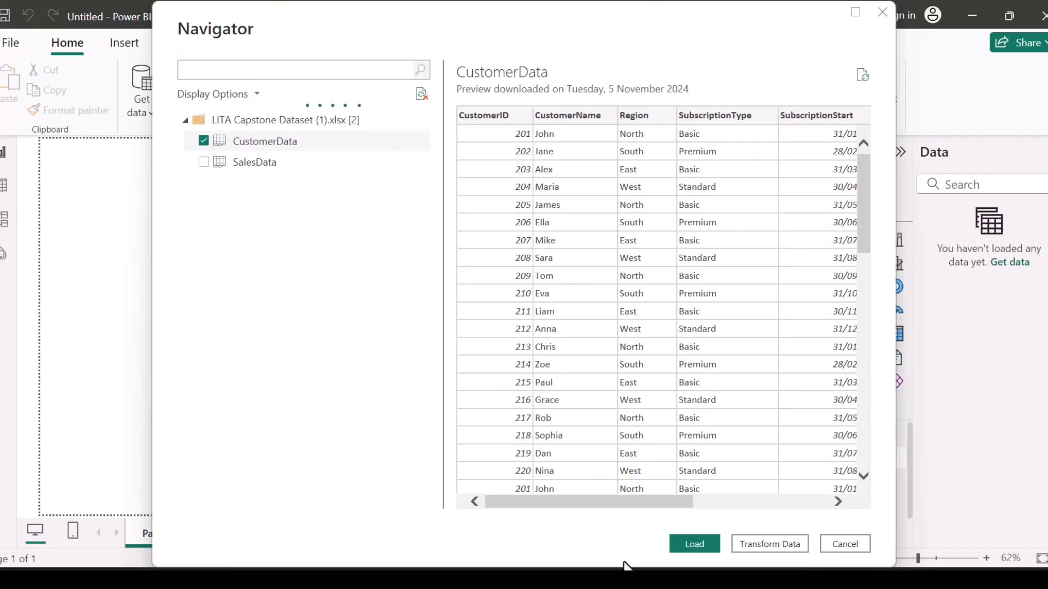
scroll(653, 451, "down", 3)
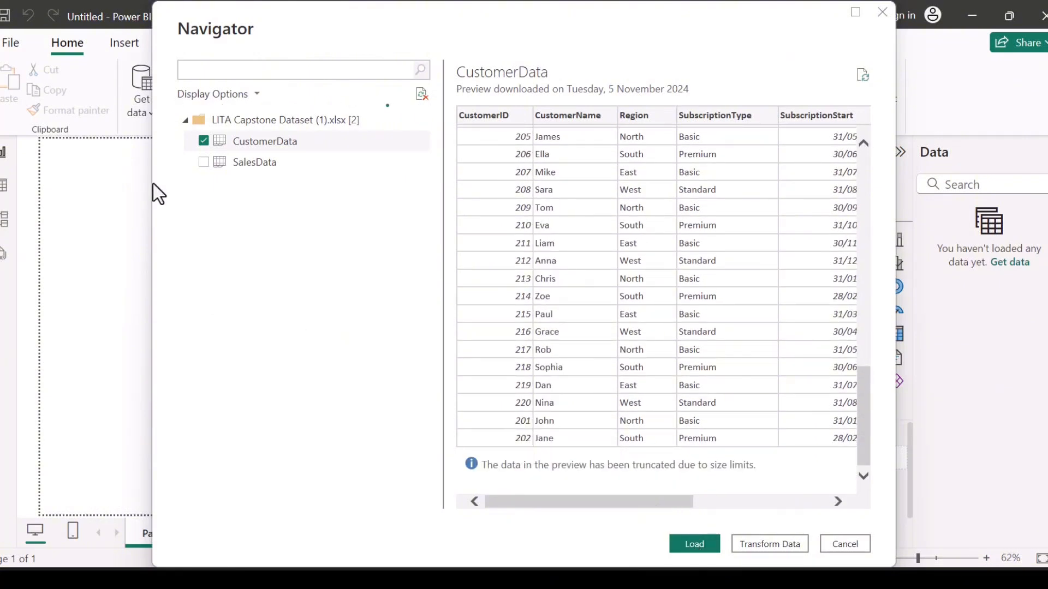
left_click(207, 160)
left_click(765, 544)
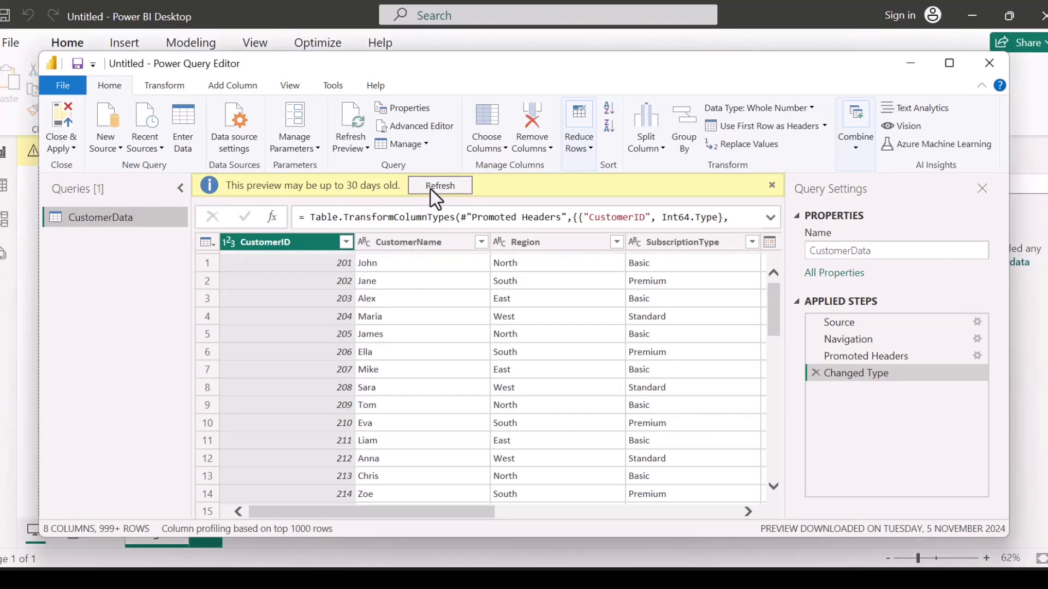
Refresh the outdated preview of the CustomerData query and look through its rows
left_click(437, 186)
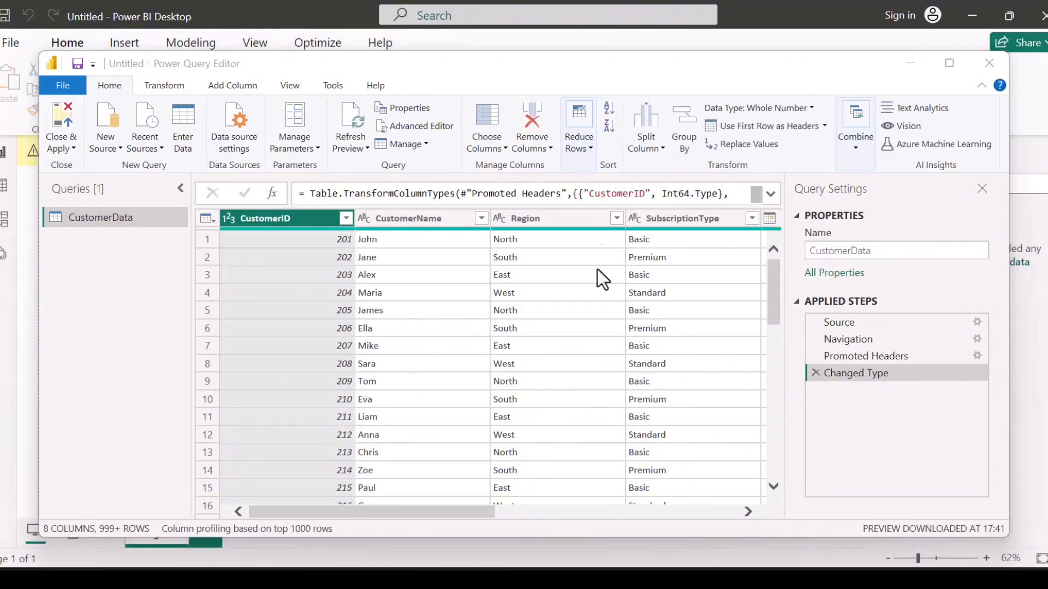
scroll(616, 407, "down", 11)
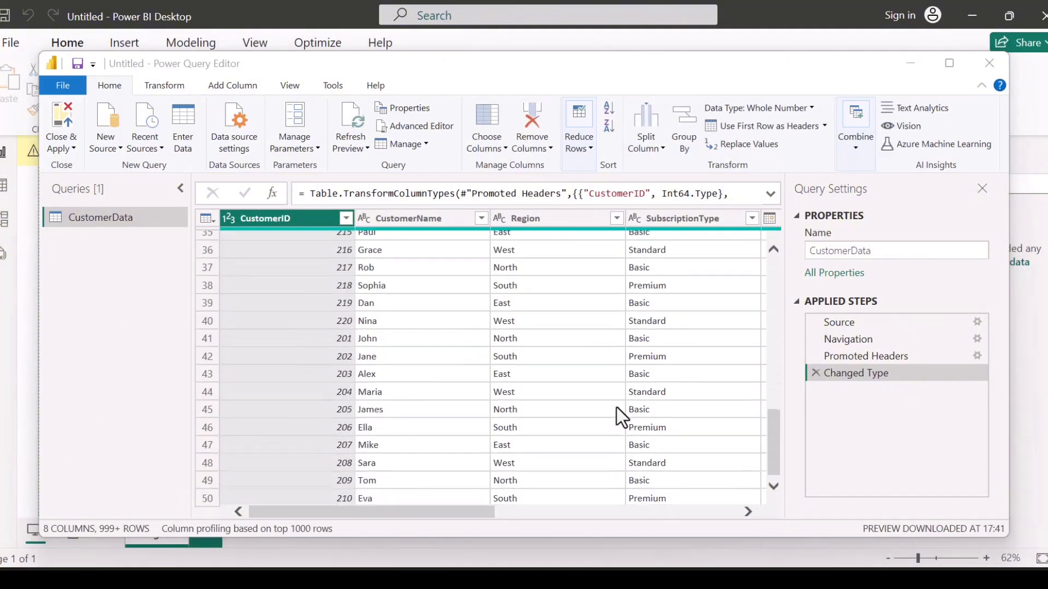
scroll(617, 408, "up", 10)
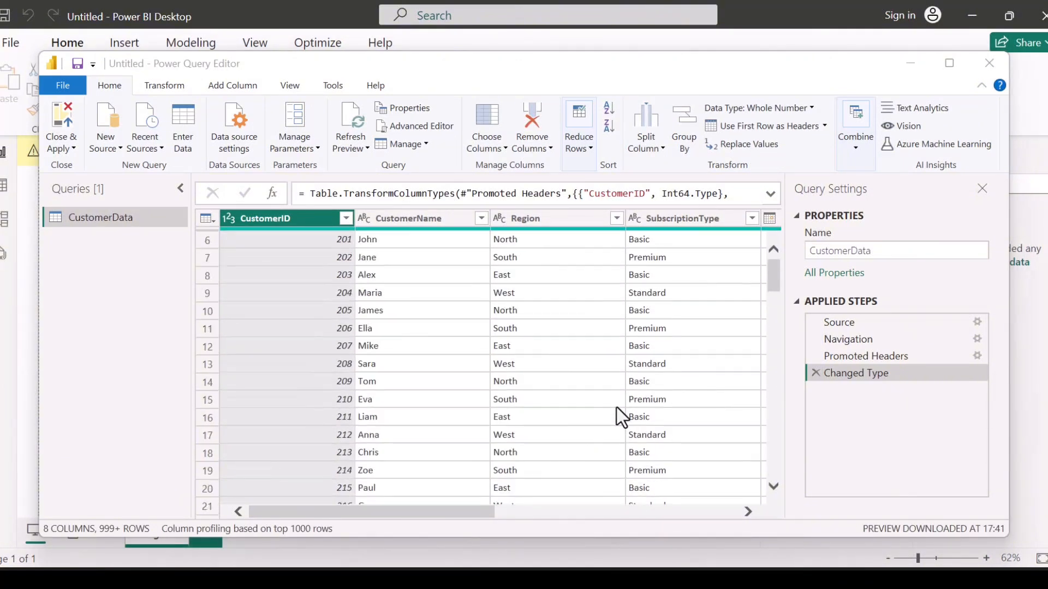
scroll(617, 407, "up", 2)
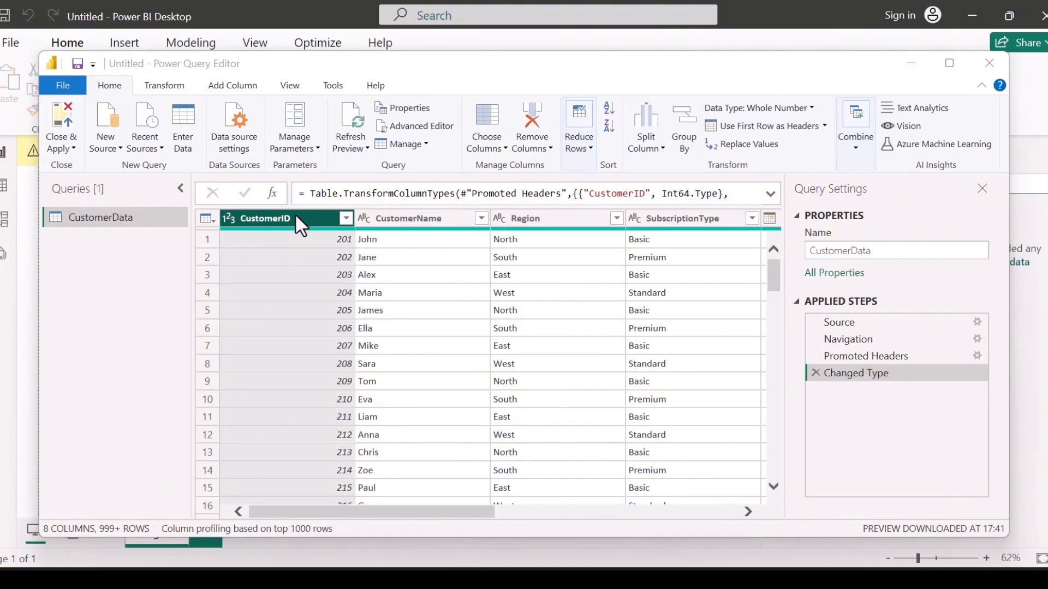
Remove duplicate rows from the CustomerData query across all of its columns
key("ctrl+a")
scroll(285, 221, "down", 1)
left_click(584, 150)
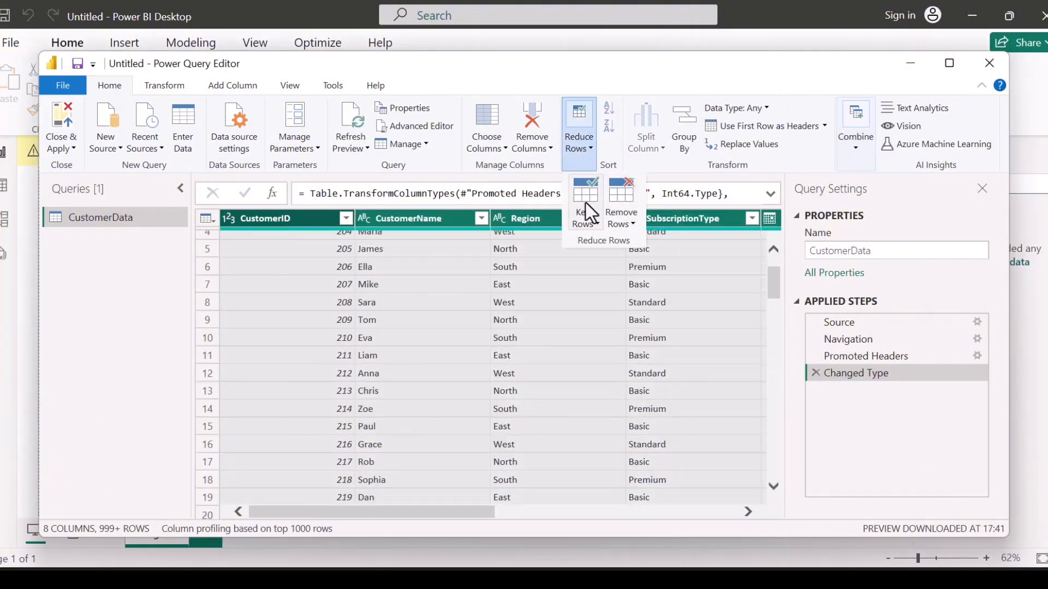
left_click(627, 222)
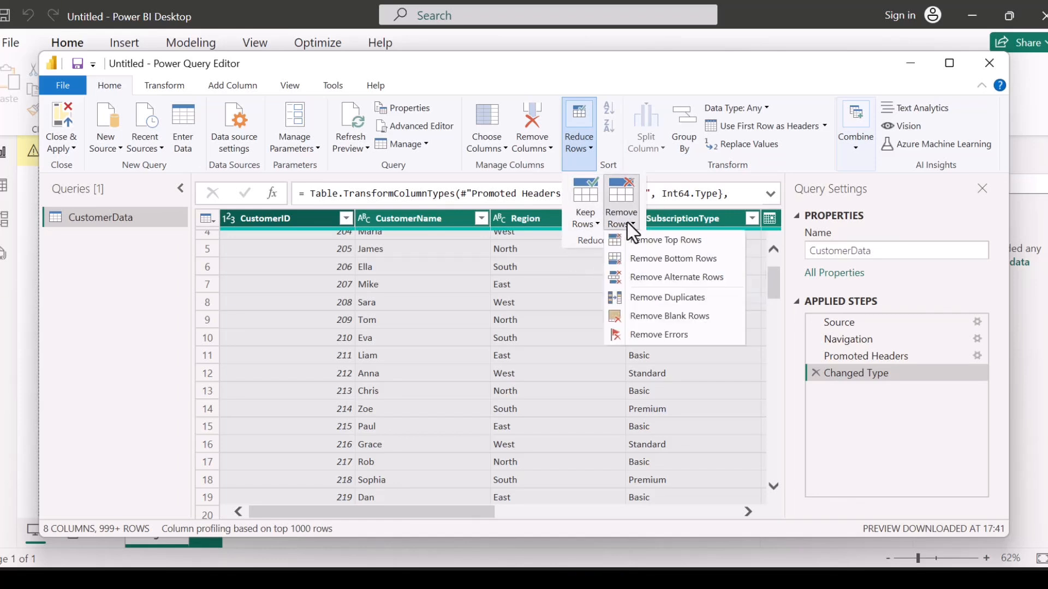
left_click(649, 299)
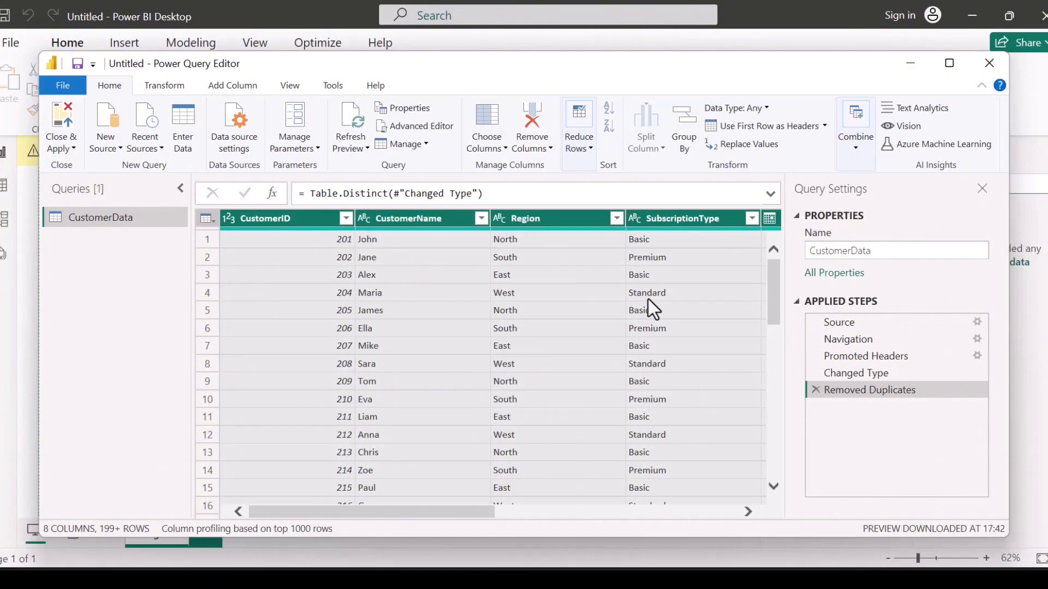
Check the data types of the SubscriptionStart, SubscriptionEnd and Revenue columns in the CustomerData query
scroll(648, 299, "down", 2)
scroll(649, 299, "right", 2)
scroll(648, 299, "right", 3)
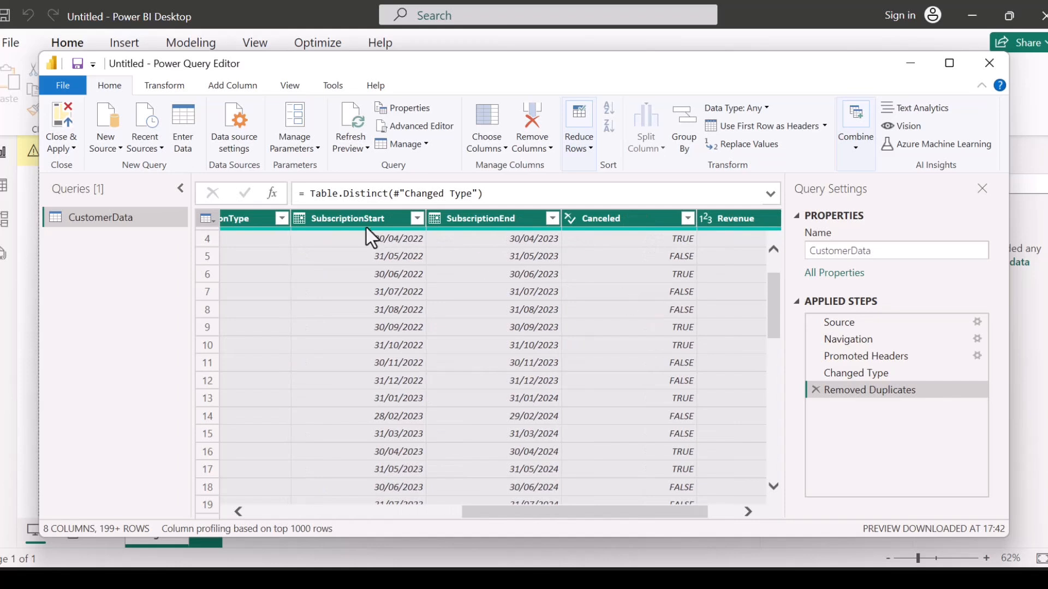
left_click(360, 219)
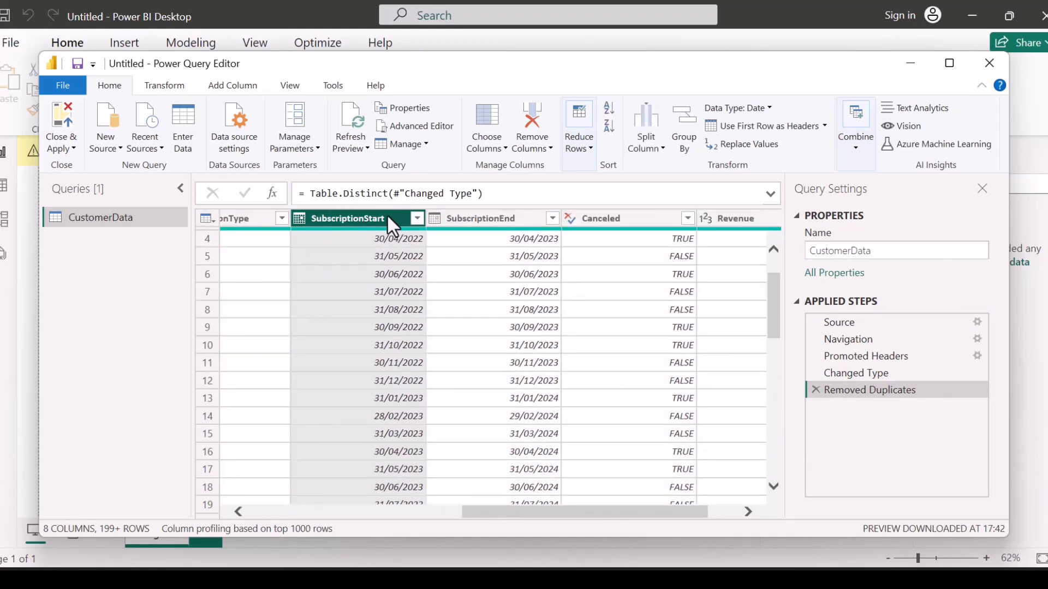
left_click(488, 217)
scroll(631, 286, "right", 2)
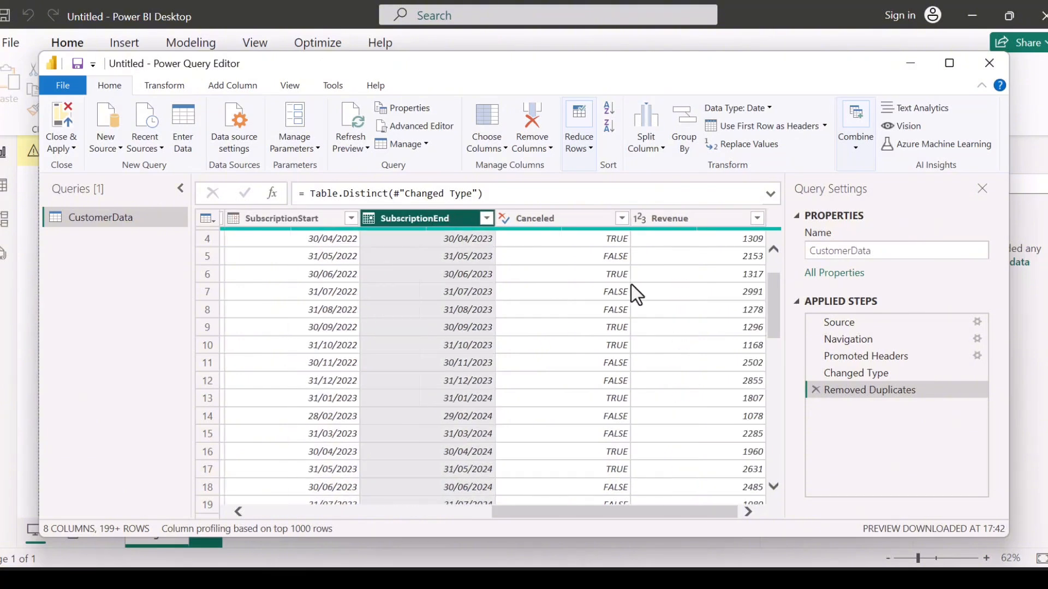
left_click(689, 218)
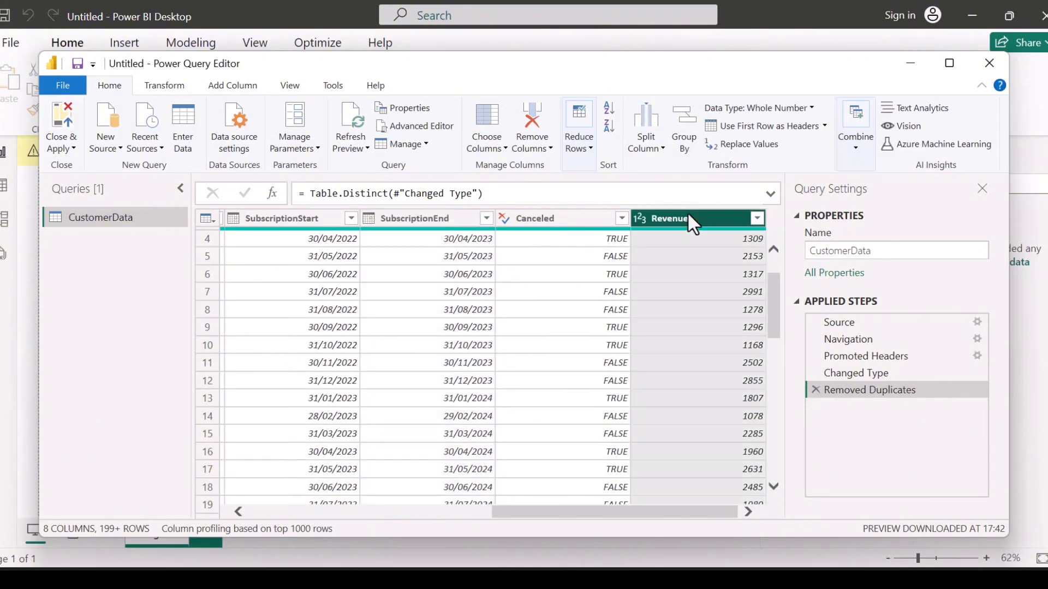
Check the Canceled column's data type and the remaining CustomerData rows, and close and apply the query to the report
scroll(692, 278, "down", 2)
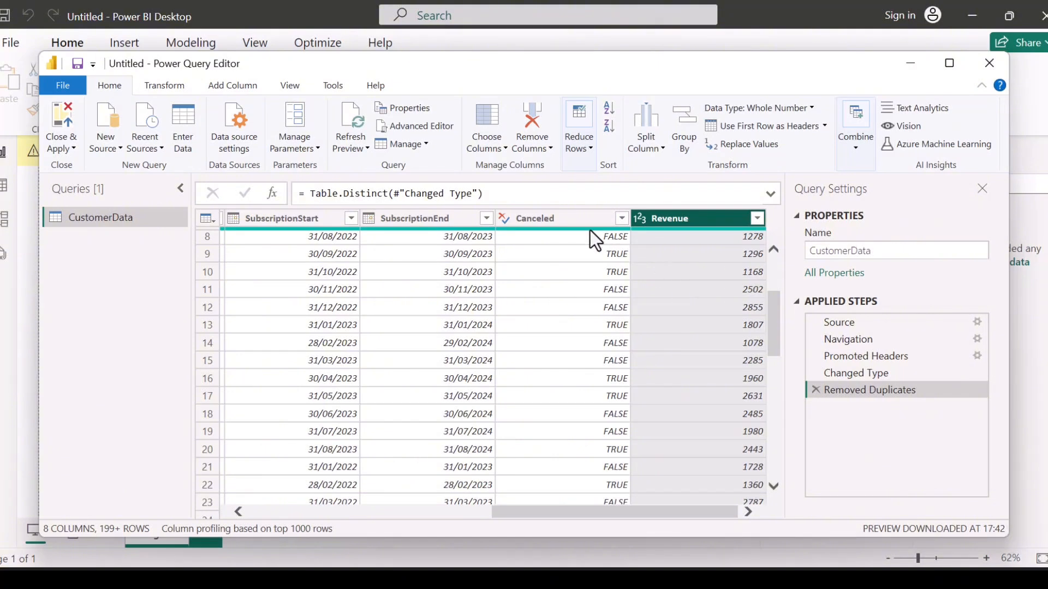
left_click(563, 217)
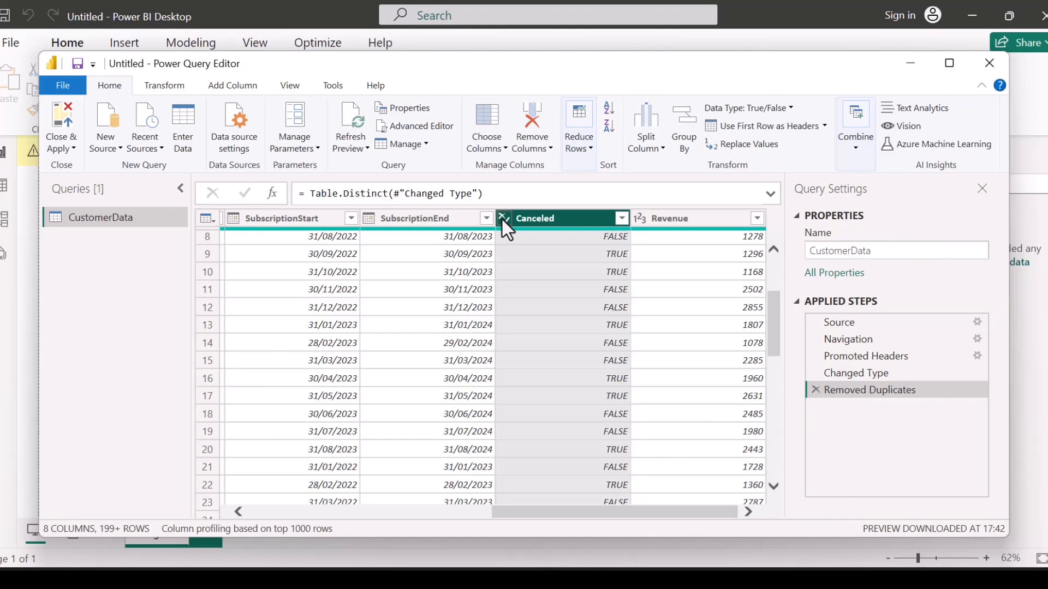
scroll(343, 339, "left", 5)
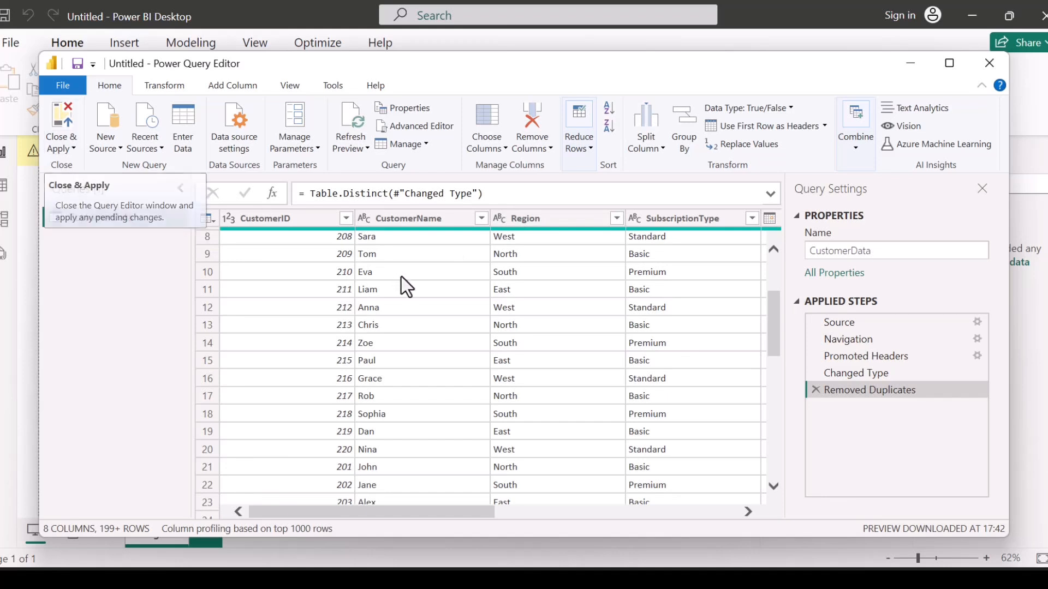
scroll(402, 276, "down", 14)
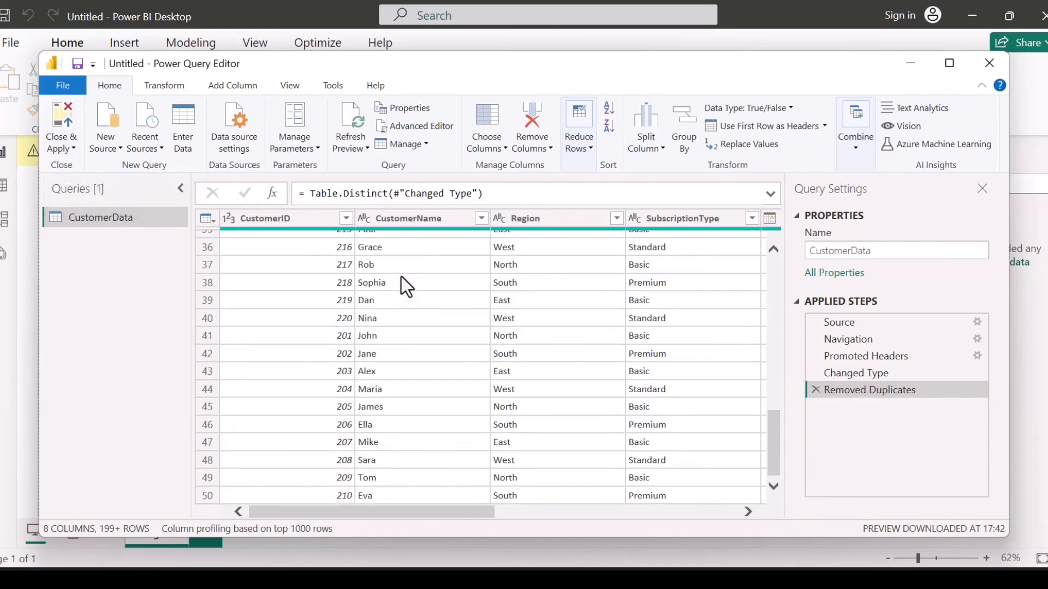
scroll(401, 276, "down", 12)
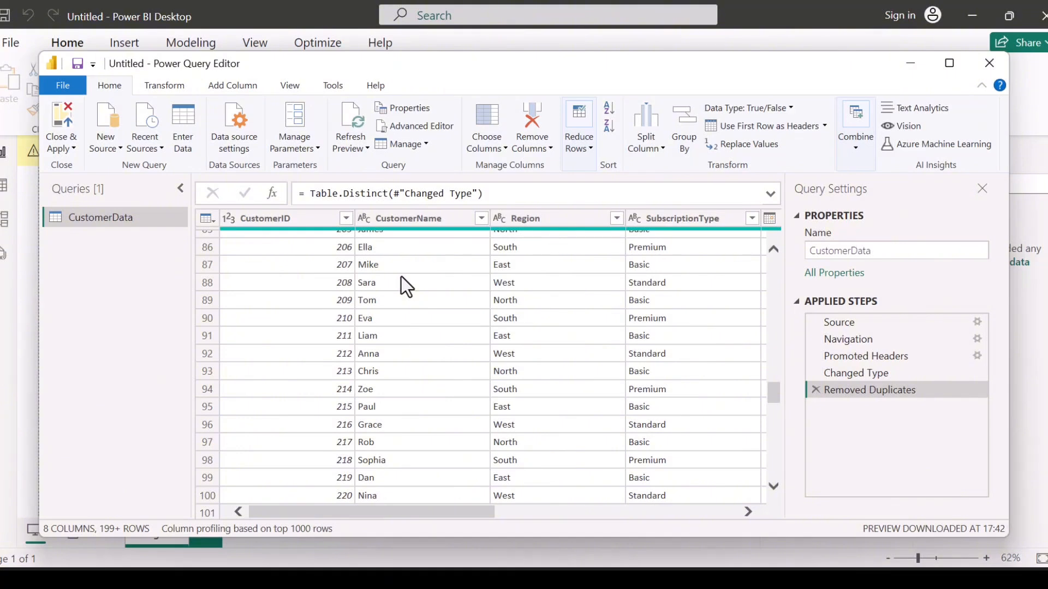
left_click(63, 113)
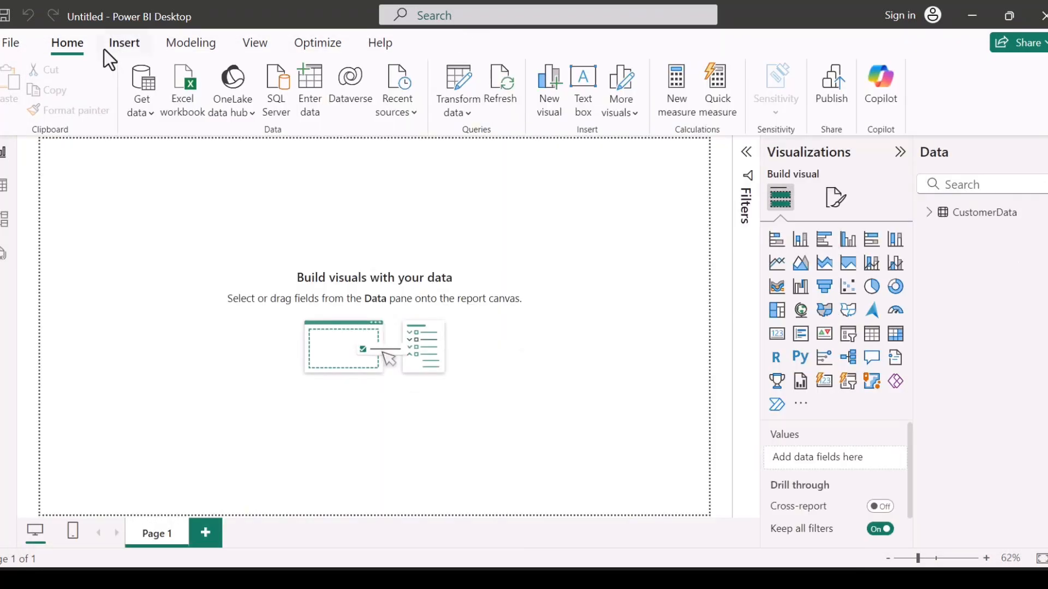
Insert a plain rectangle shape on the report page and reduce its height to a shallow bar along the page's upper edge
left_click(117, 42)
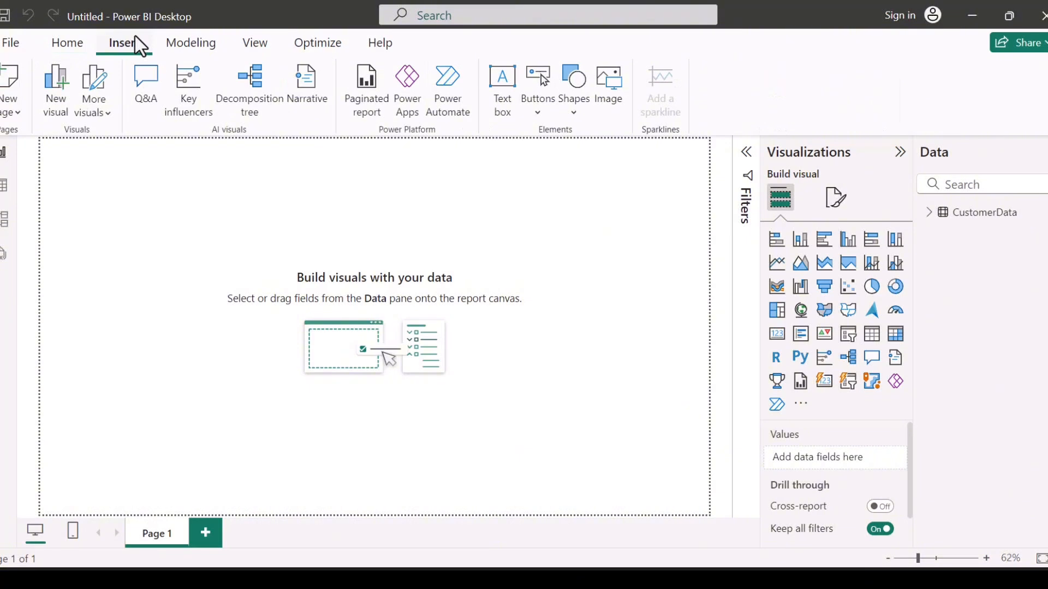
left_click(574, 93)
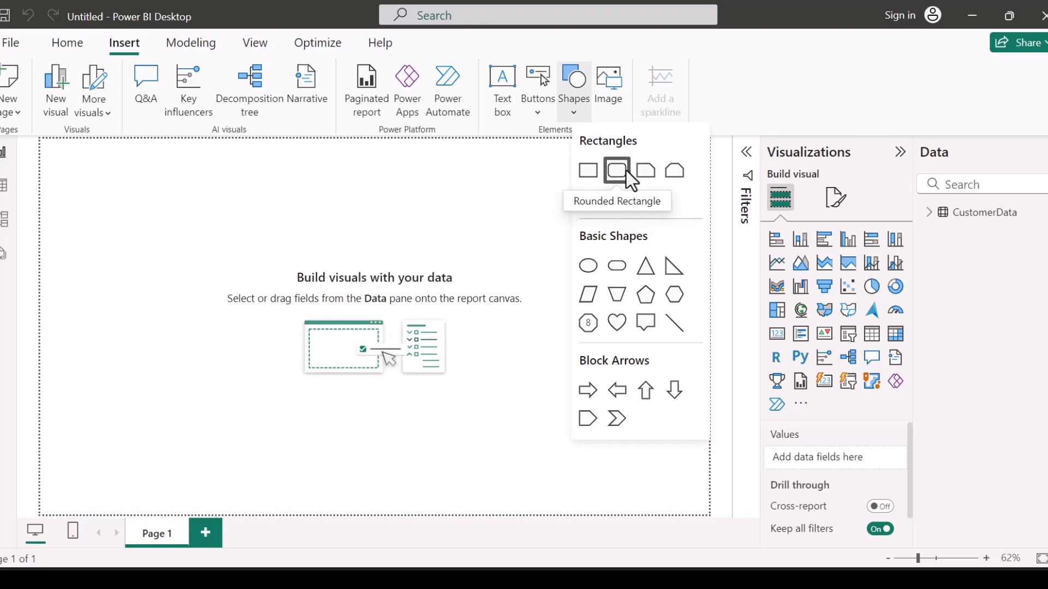
left_click(582, 169)
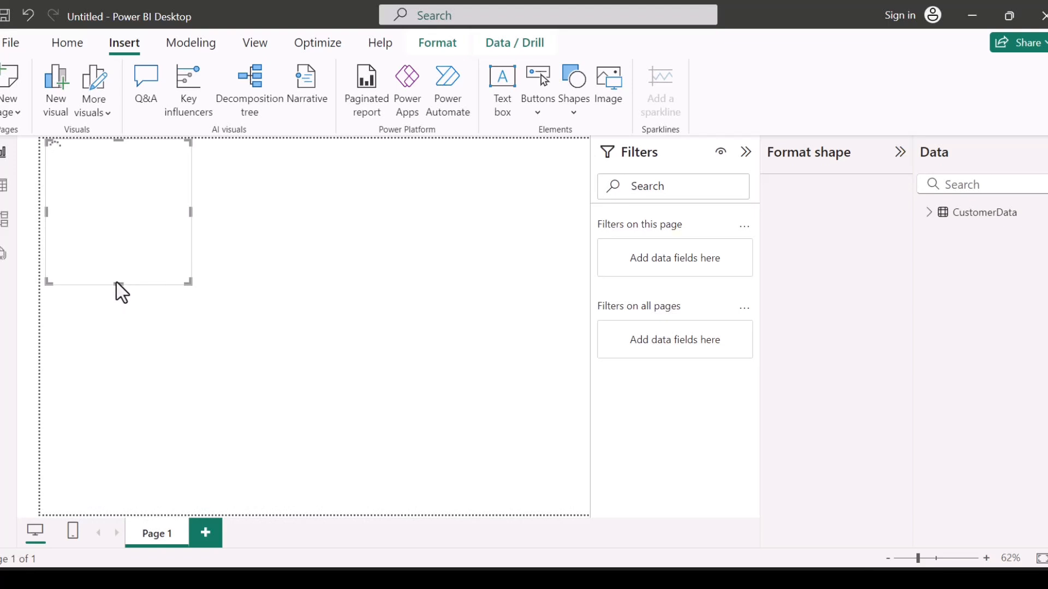
key("Delete")
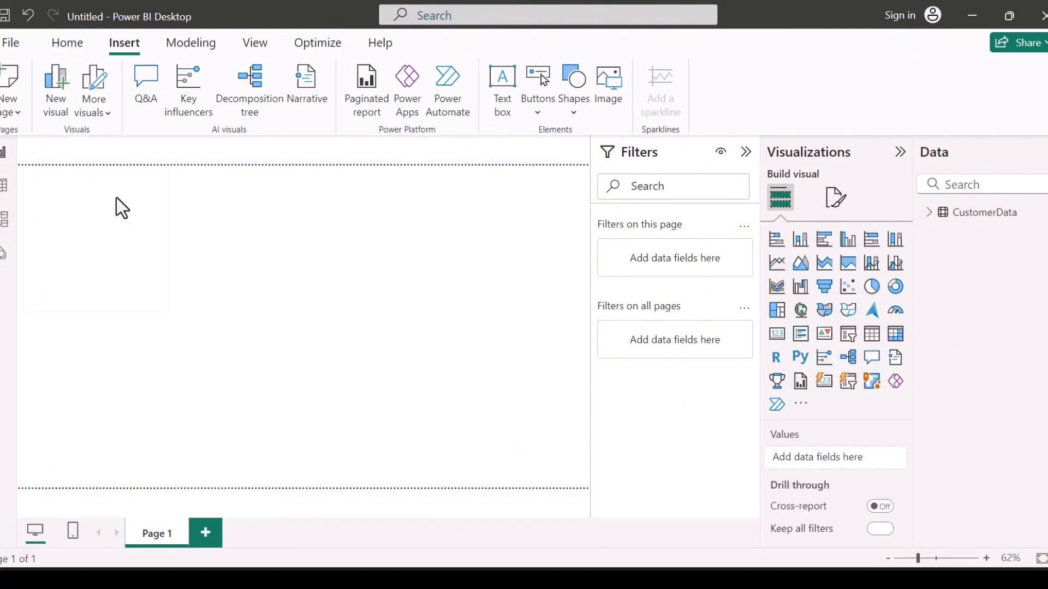
key("ctrl+z")
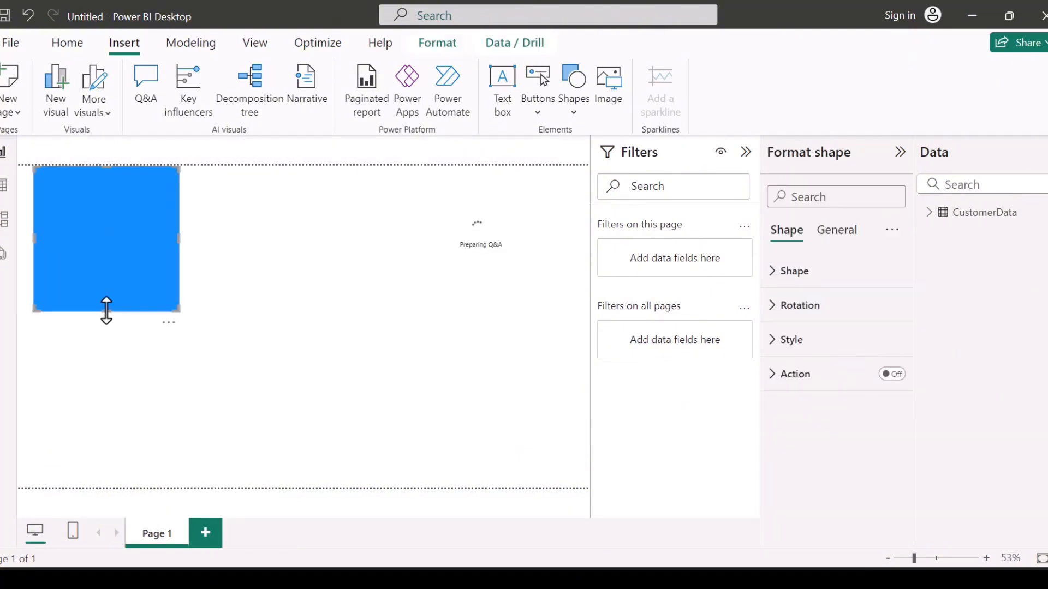
left_click_drag(133, 169, 147, 211)
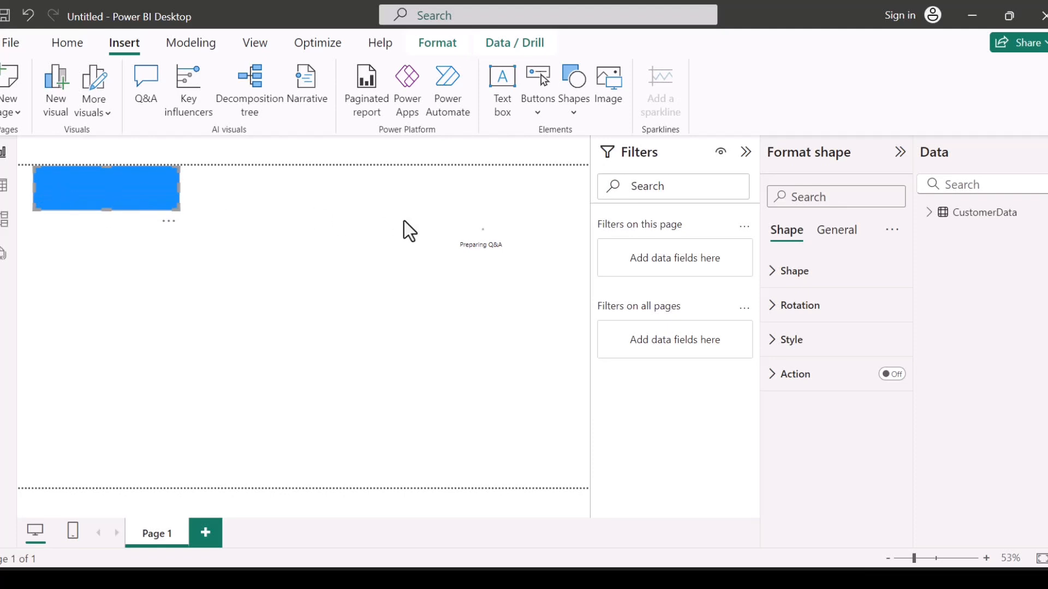
Remove the stray Q&A visual from the report page
left_click(546, 323)
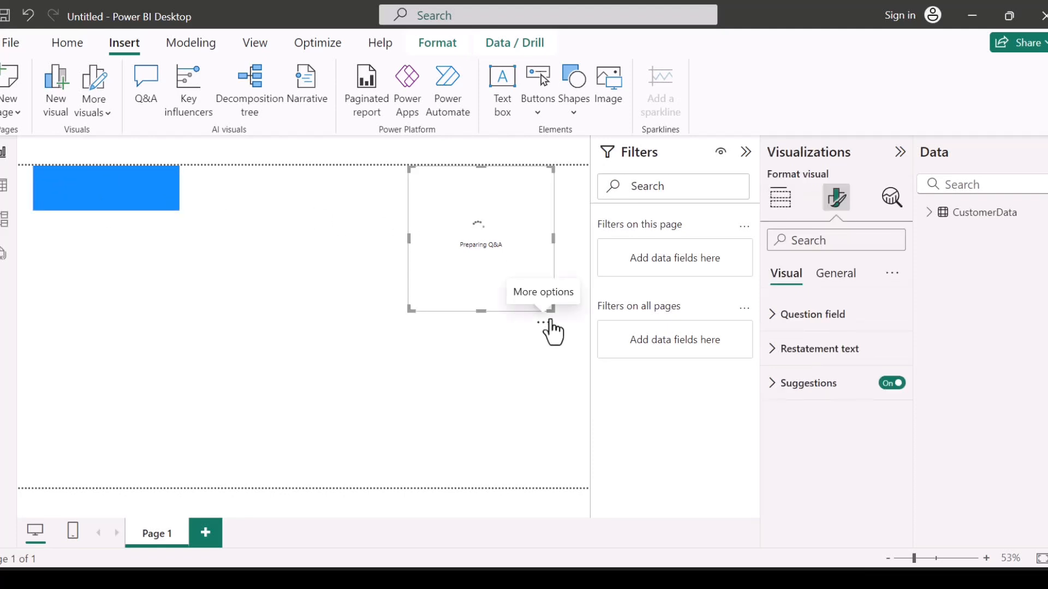
left_click(548, 323)
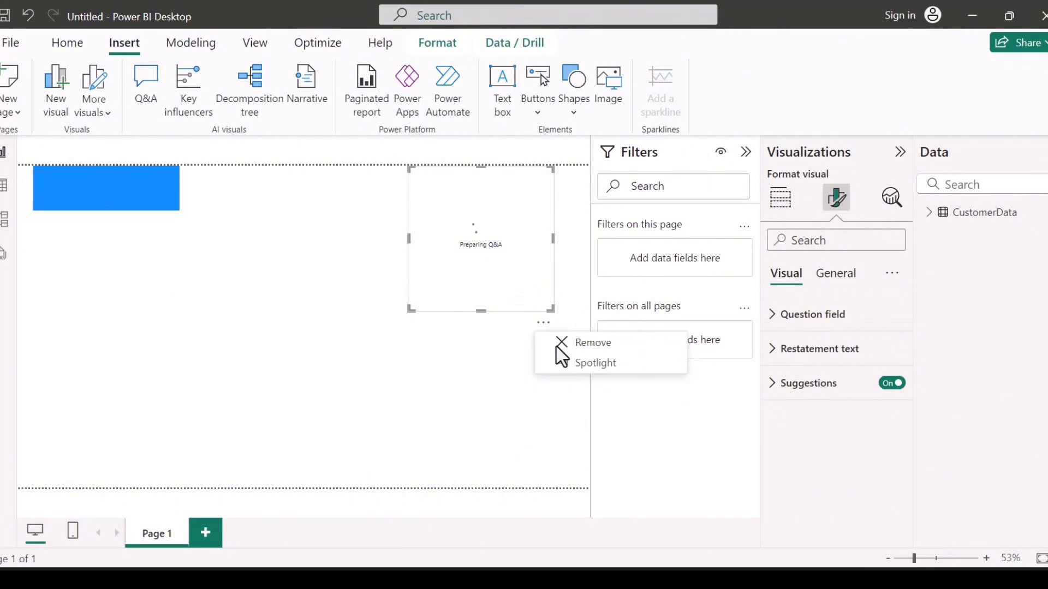
left_click(556, 345)
Stretch the blue rectangle from edge to edge across the full page width as a header banner
left_click(101, 191)
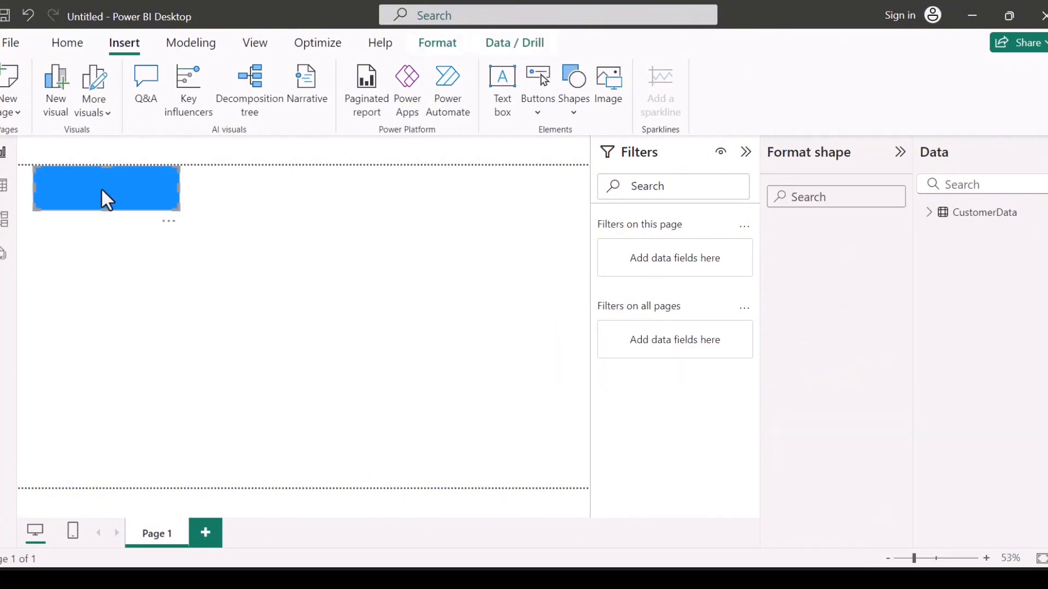
left_click_drag(33, 184, 15, 189)
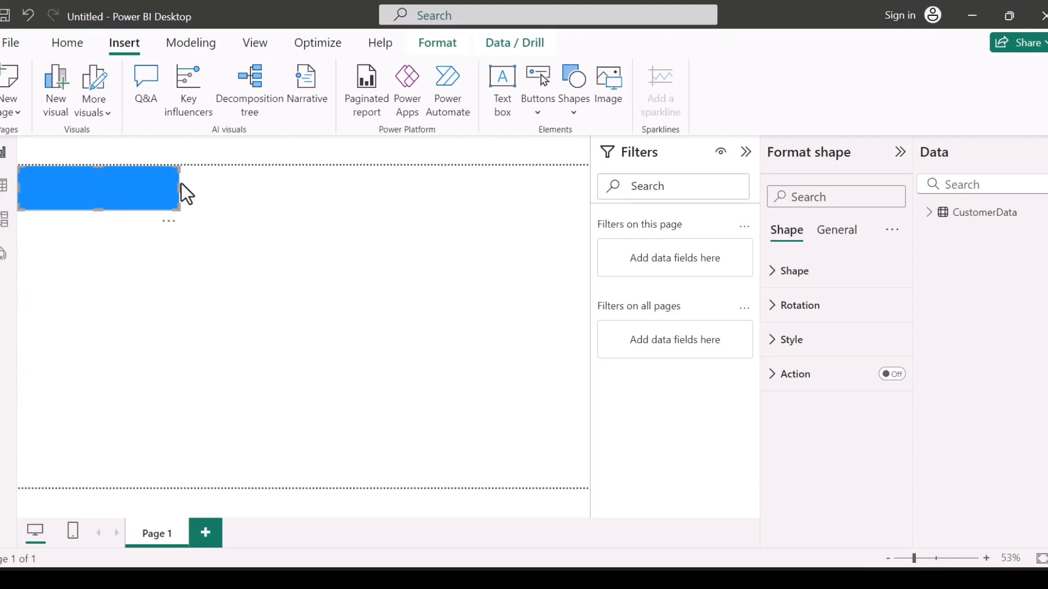
left_click_drag(176, 185, 596, 227)
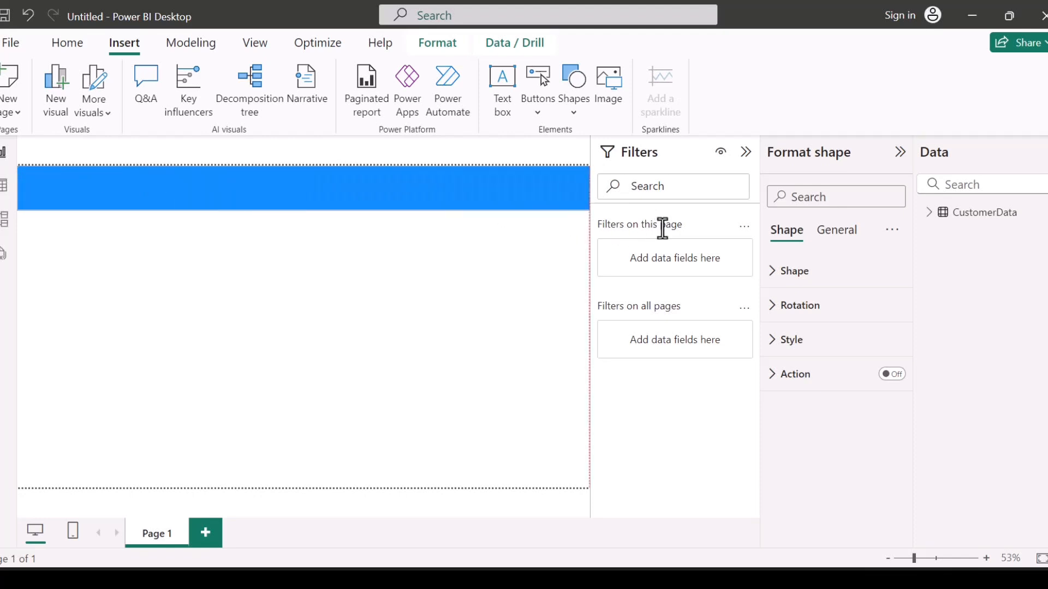
Set the header banner's rounded corners to 48 px
left_click(794, 276)
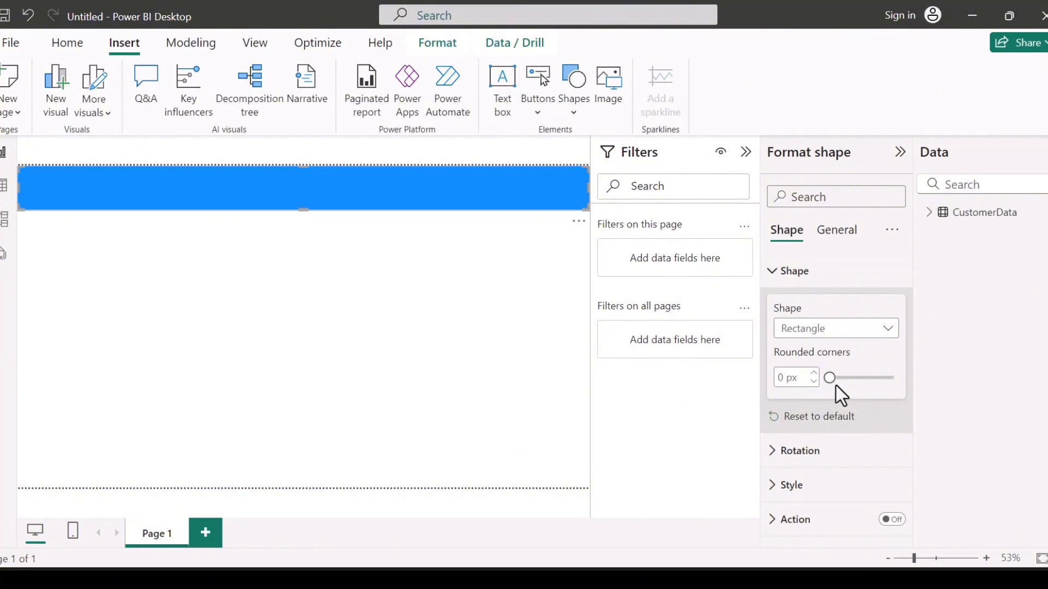
left_click_drag(826, 376, 859, 376)
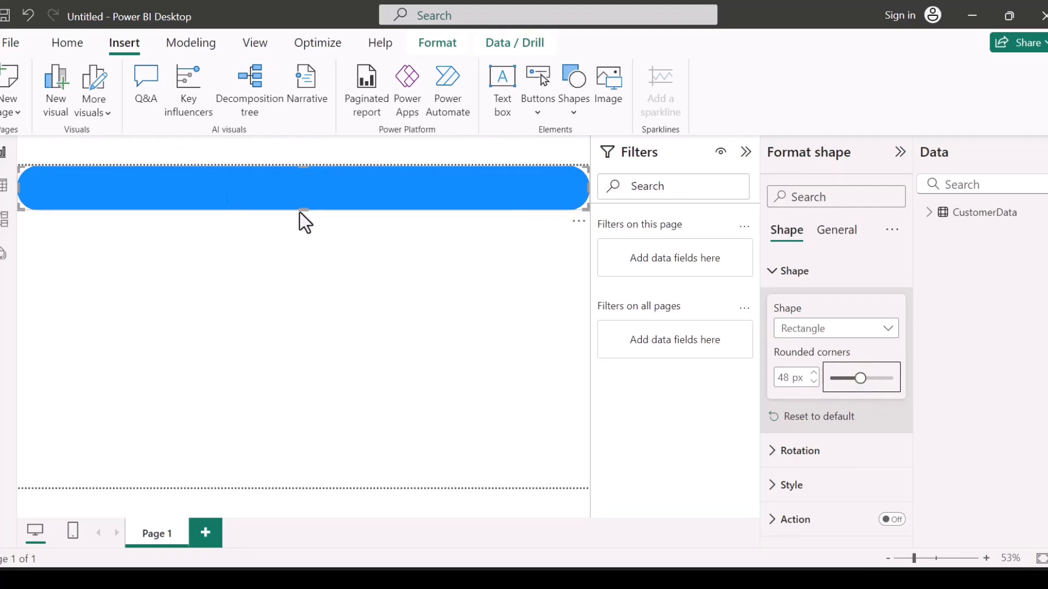
left_click(773, 271)
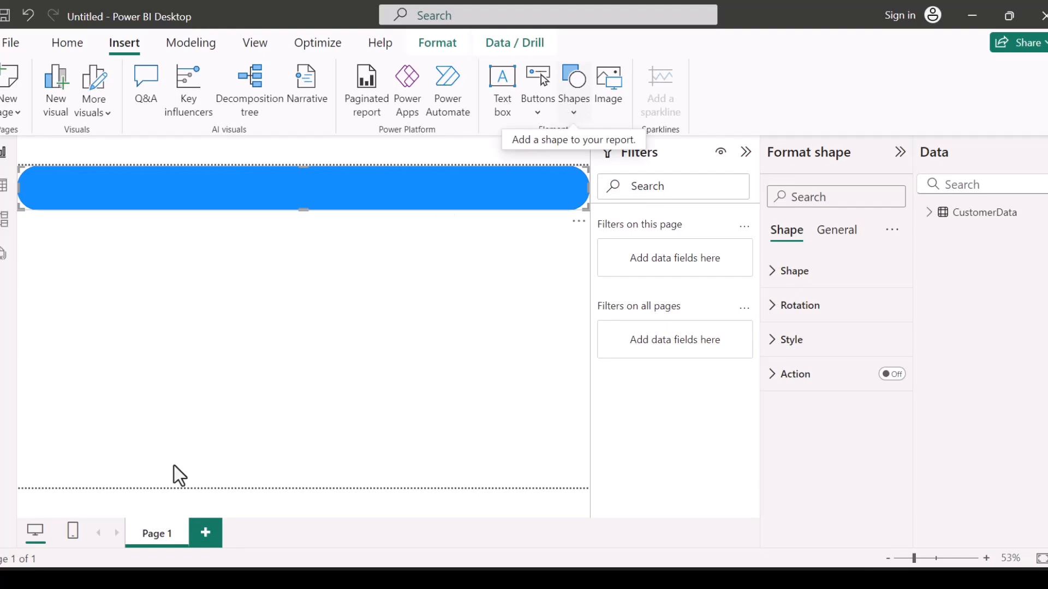
Duplicate the rounded header banner and place the copy directly below the original
key("Return")
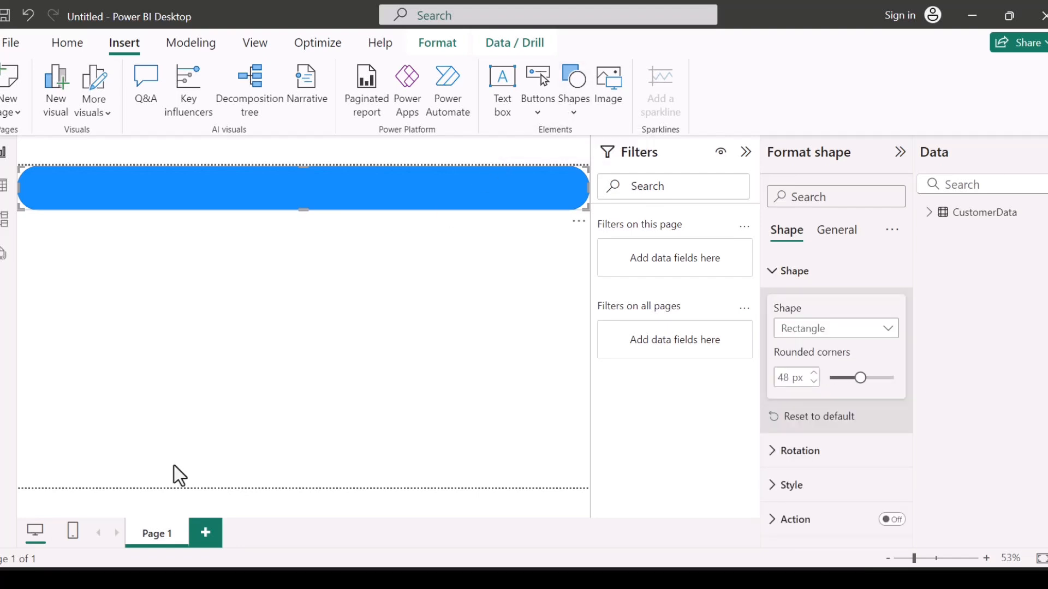
key("Down")
key("Down")
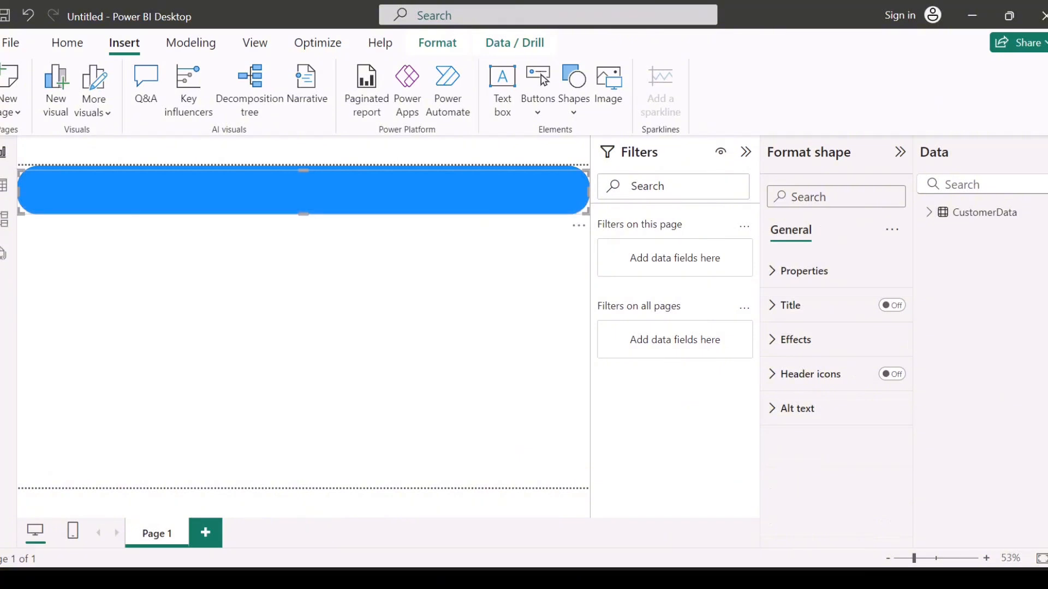
left_click_drag(235, 207, 122, 263)
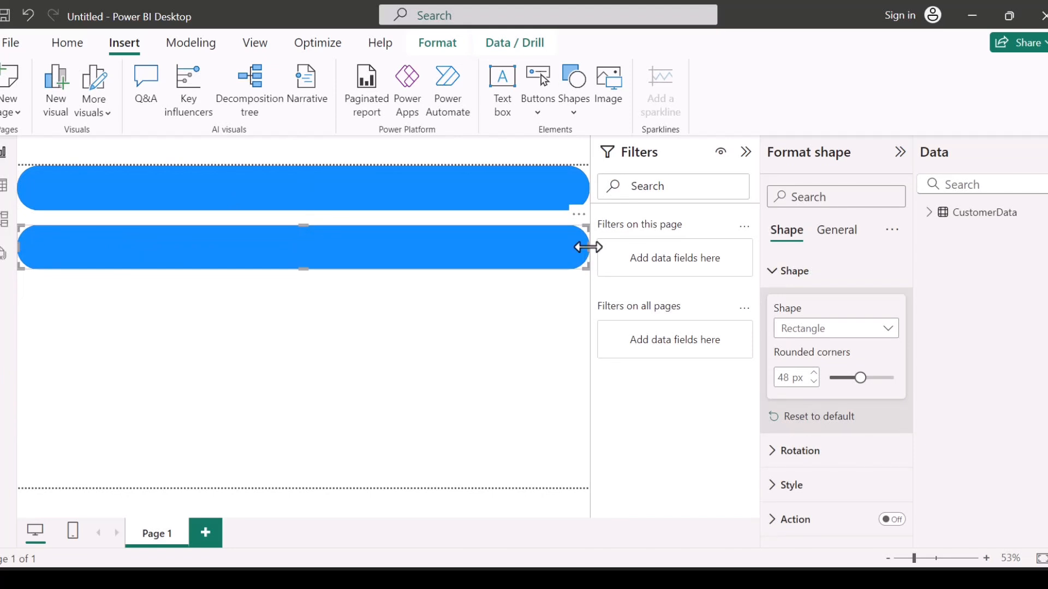
Resize the copied banner into a tall card about a third of the page width, filling the height beneath the header
left_click_drag(588, 248, 202, 244)
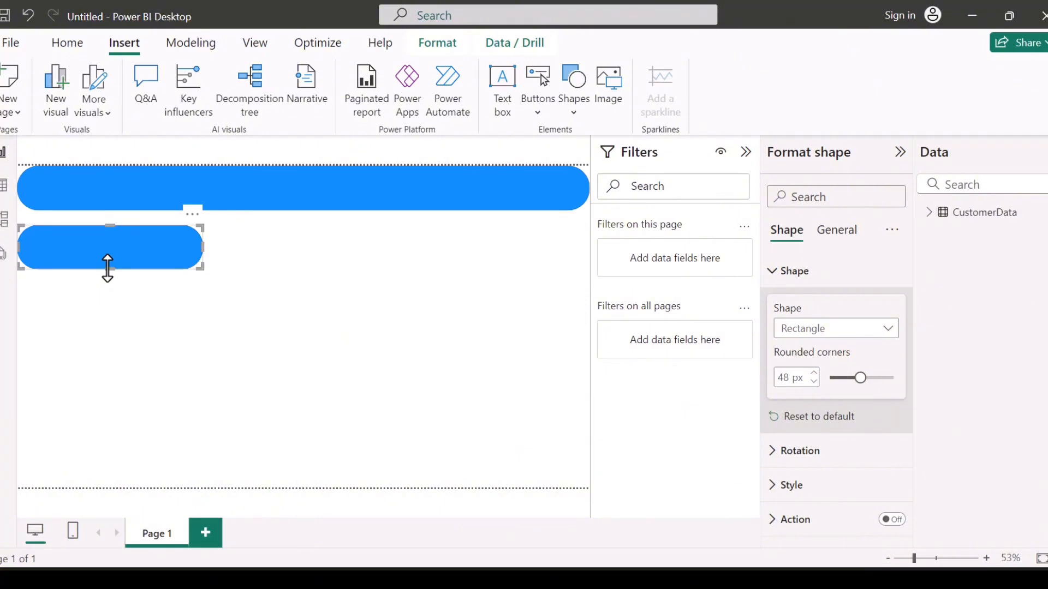
left_click_drag(107, 268, 107, 498)
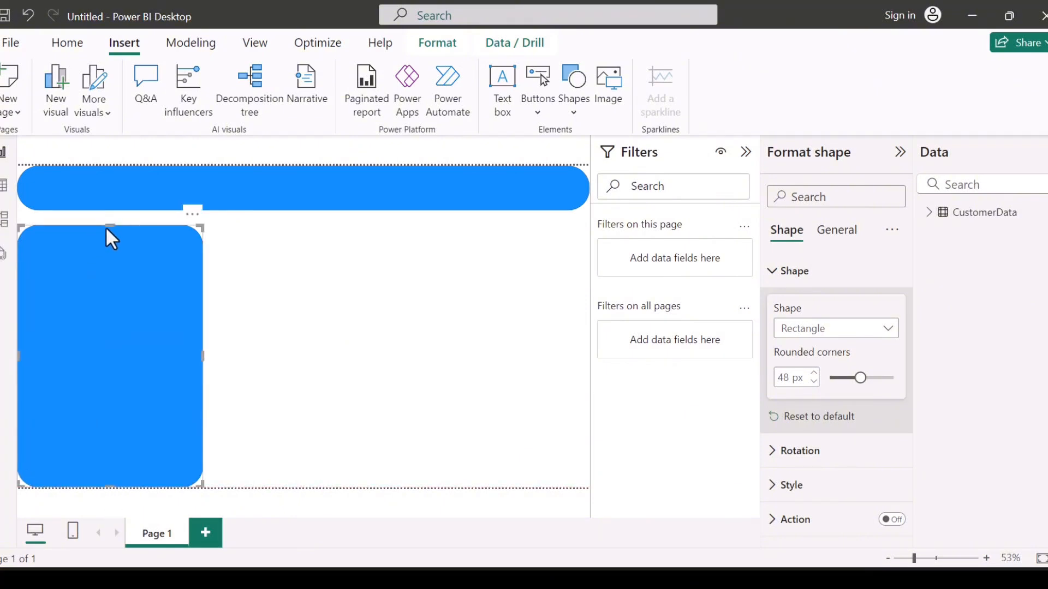
left_click_drag(112, 223, 113, 217)
key("Up")
key("Up")
key("Up")
key("Up")
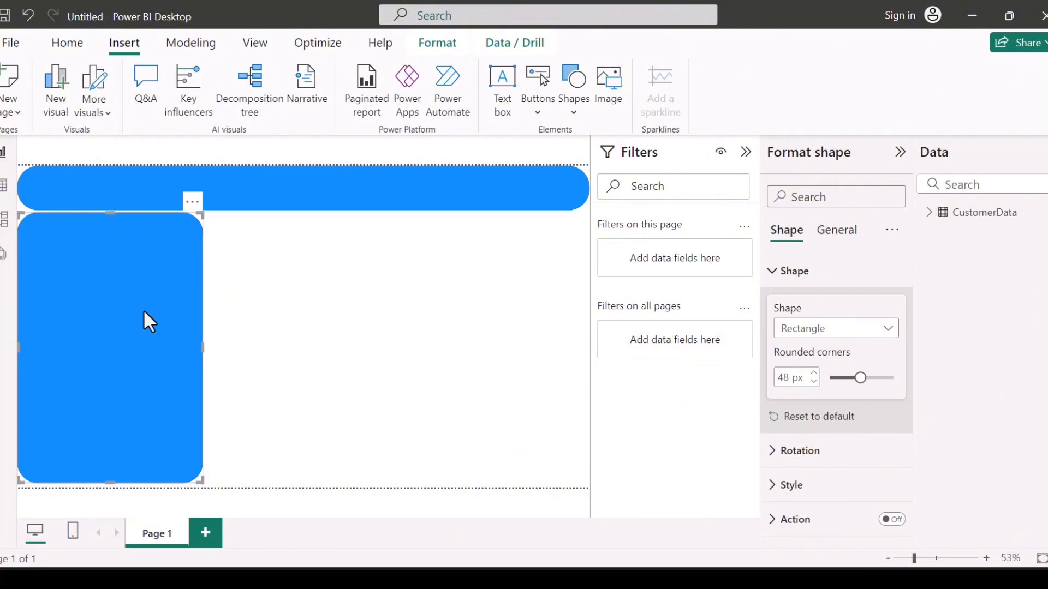
Duplicate the tall card twice and arrange the three cards side by side beneath the header banner
key("ctrl+z")
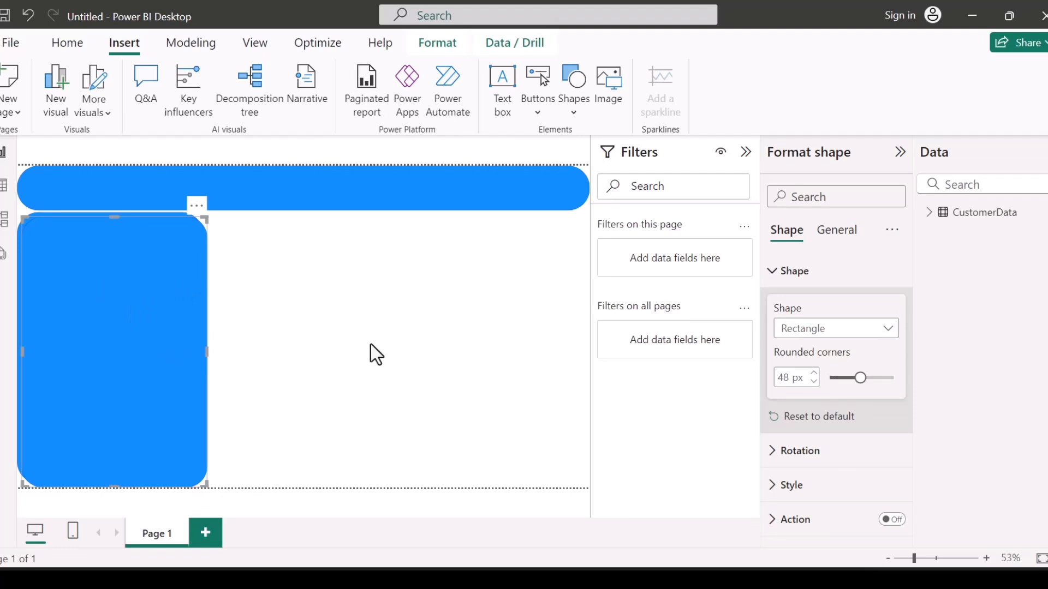
key("ctrl+v")
key("ctrl+v")
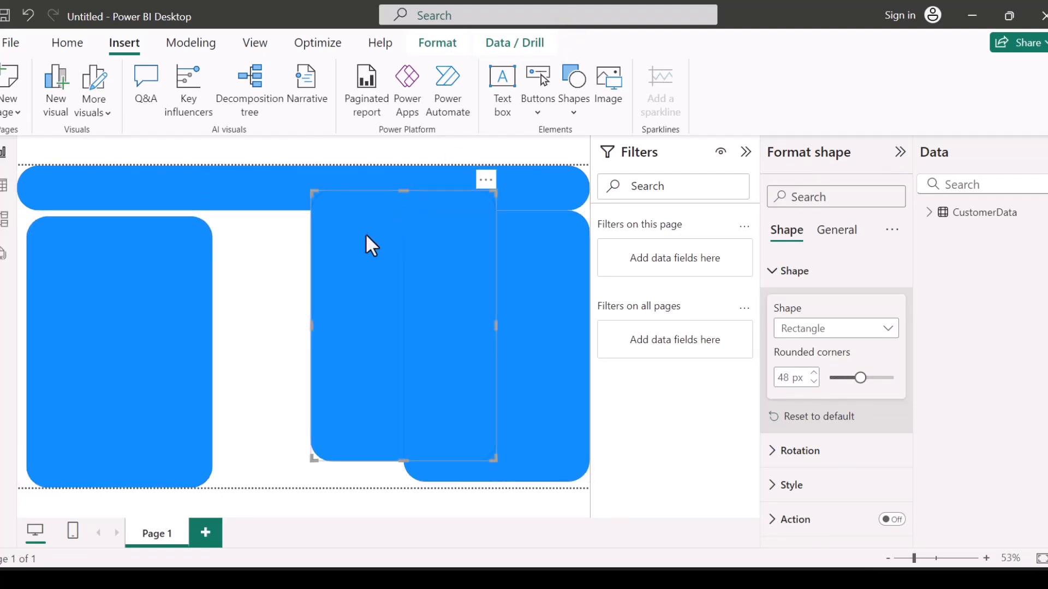
left_click_drag(358, 248, 271, 291)
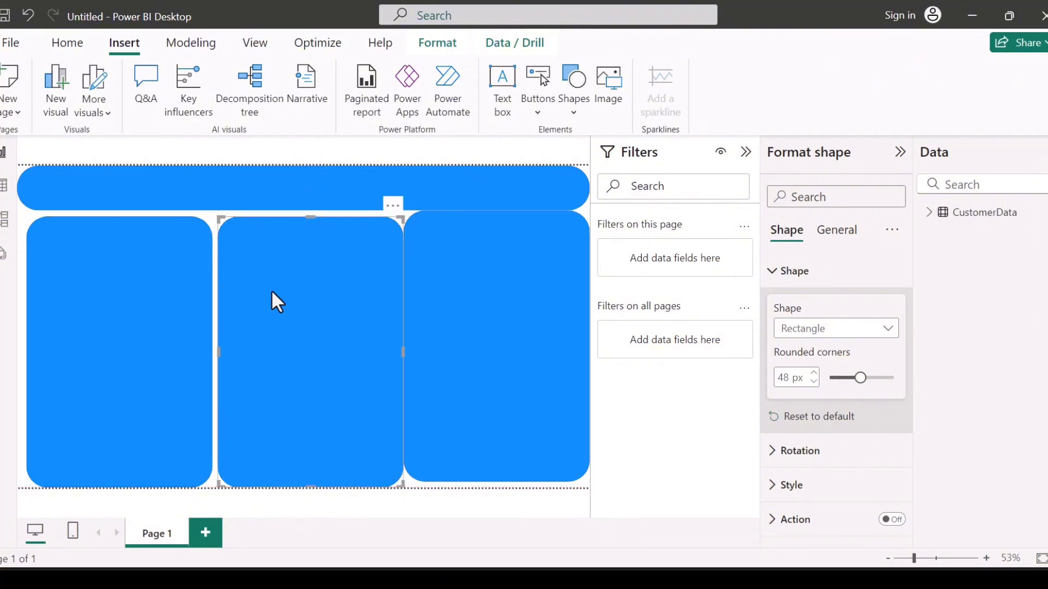
Adjust the three cards' widths to about 440, 406 and 398 from left to right, leaving narrow gaps between them
left_click(450, 365)
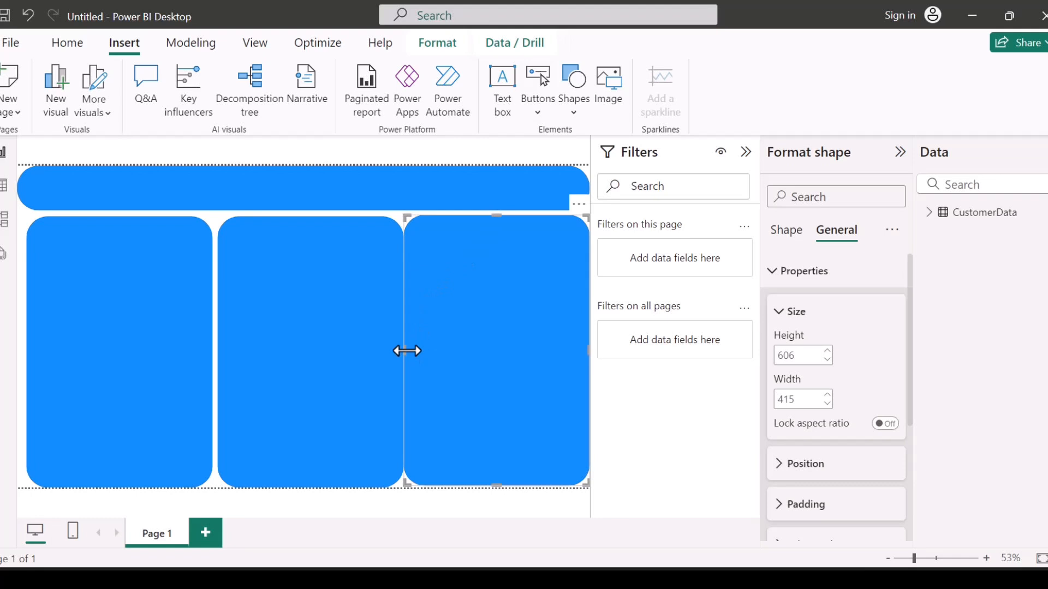
left_click_drag(407, 351, 411, 351)
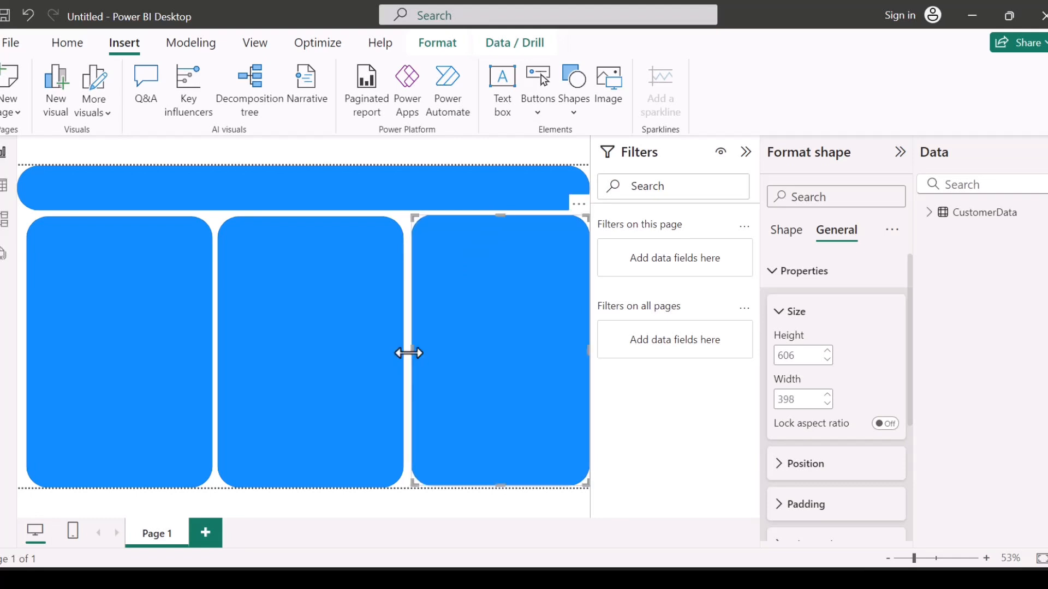
left_click(355, 355)
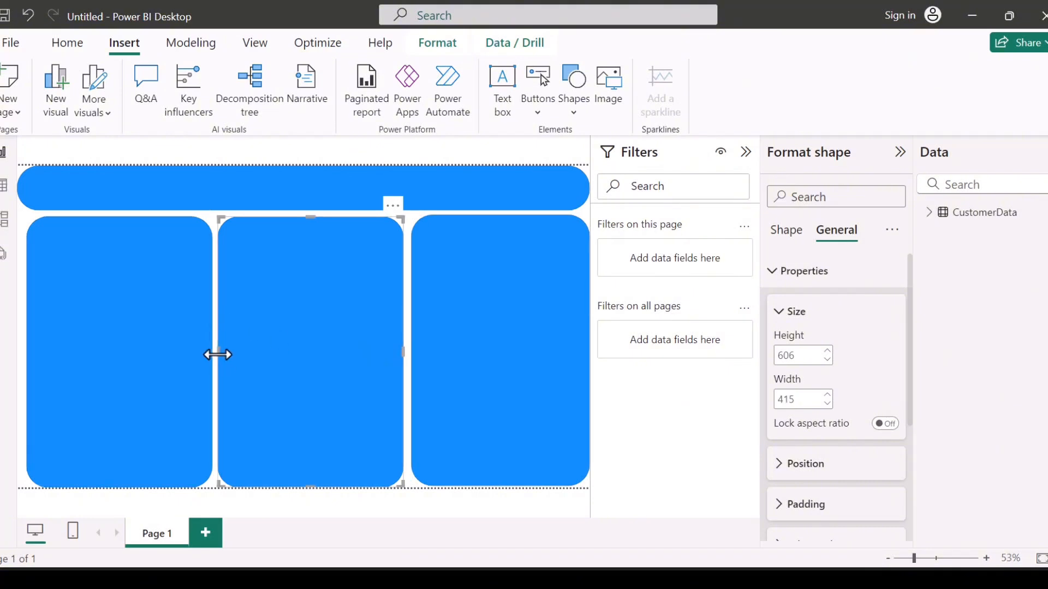
left_click_drag(221, 354, 222, 354)
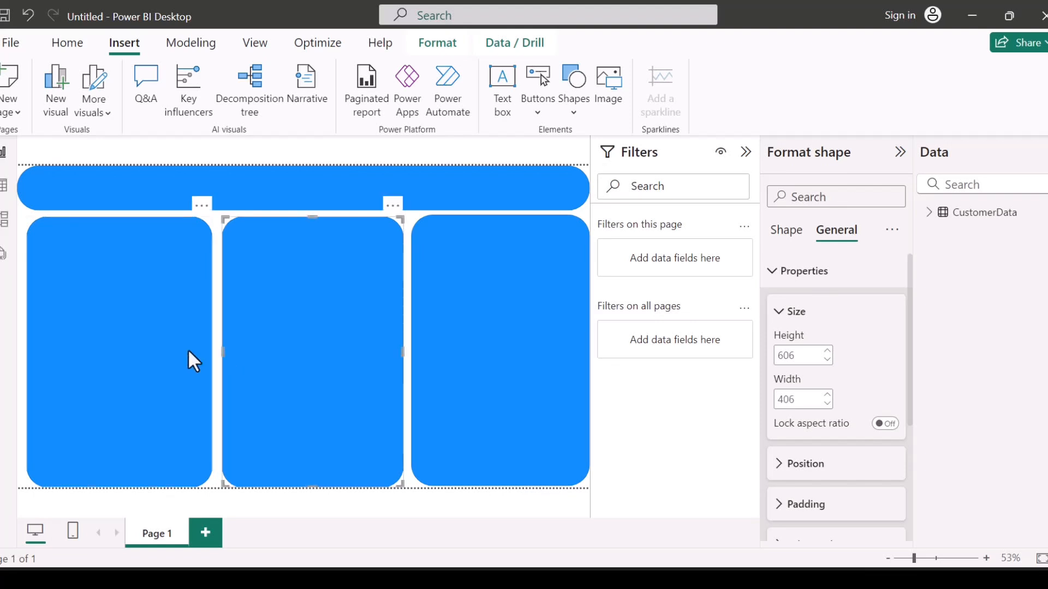
left_click(202, 342)
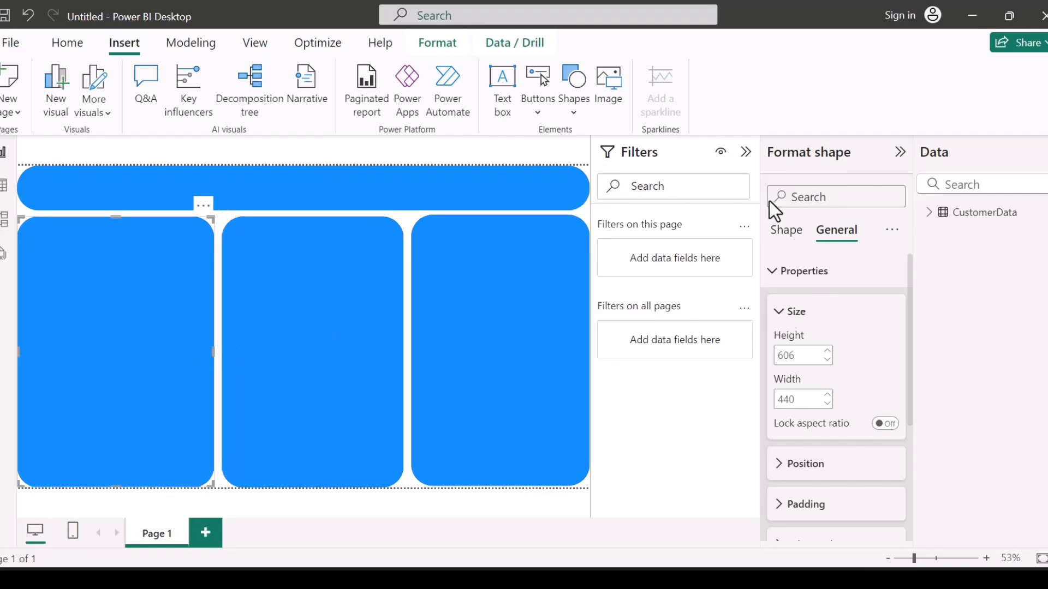
left_click(788, 271)
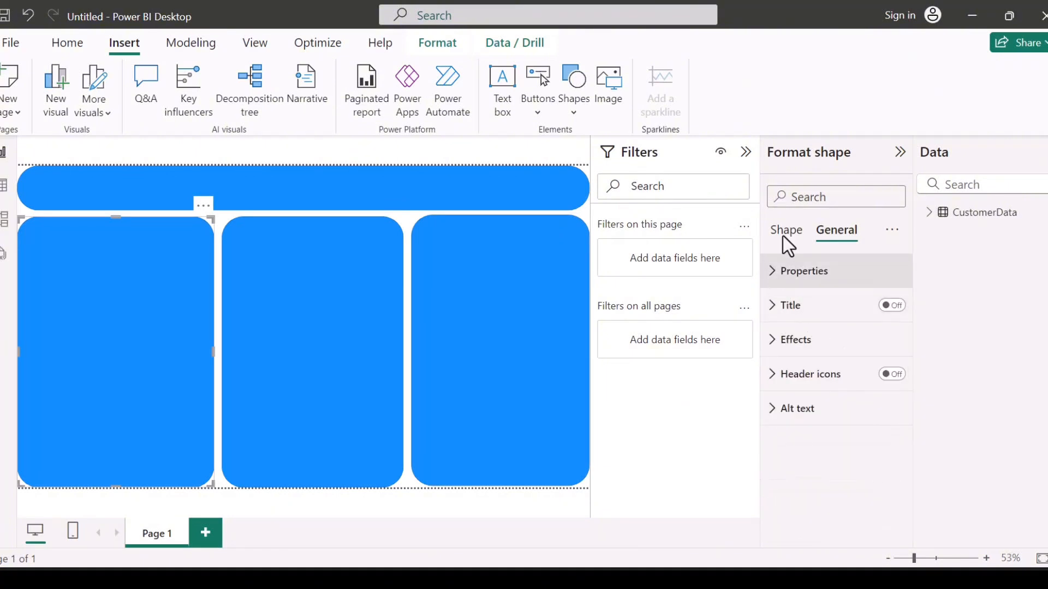
Set the fill colour of the first tall card beneath the header banner to white
left_click(786, 245)
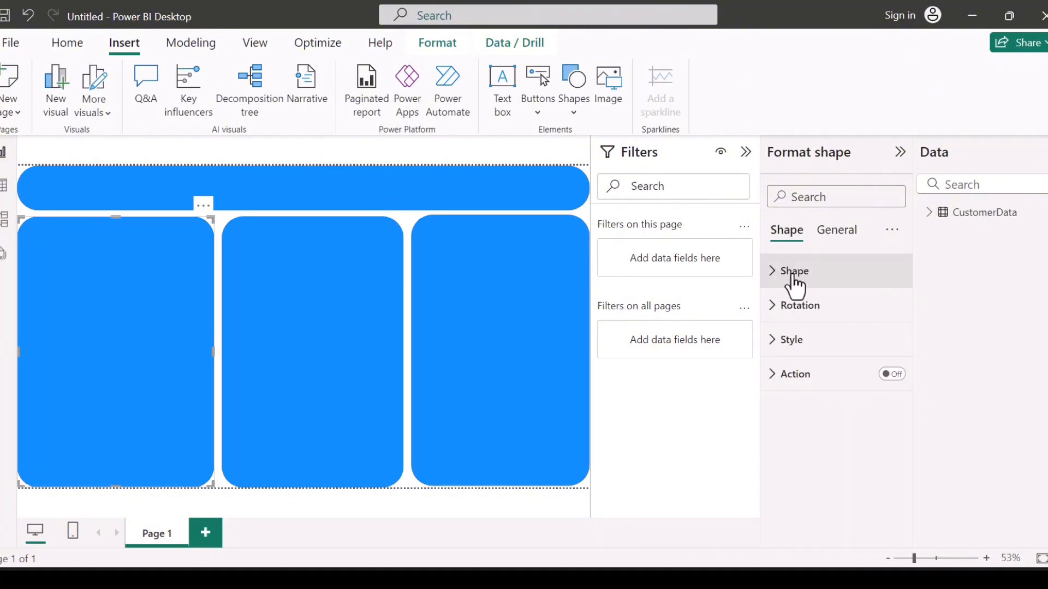
left_click(794, 273)
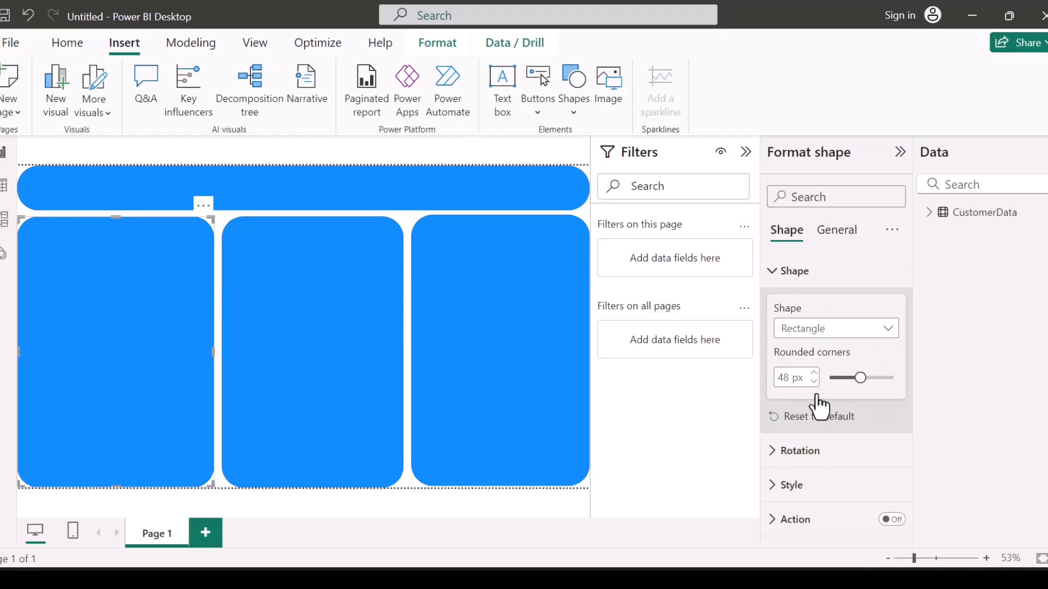
left_click(808, 488)
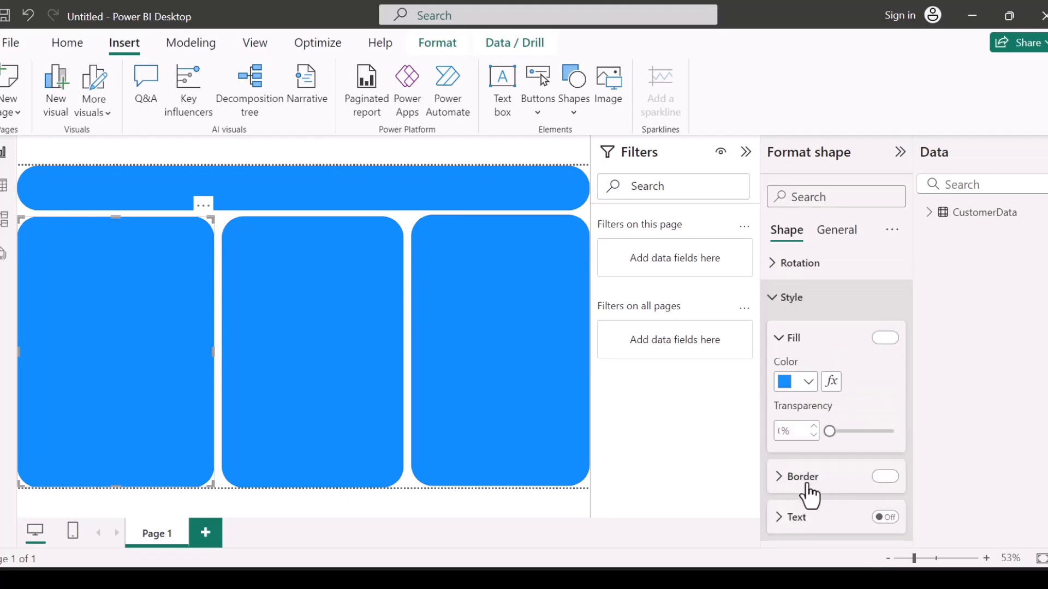
scroll(812, 493, "down", 2)
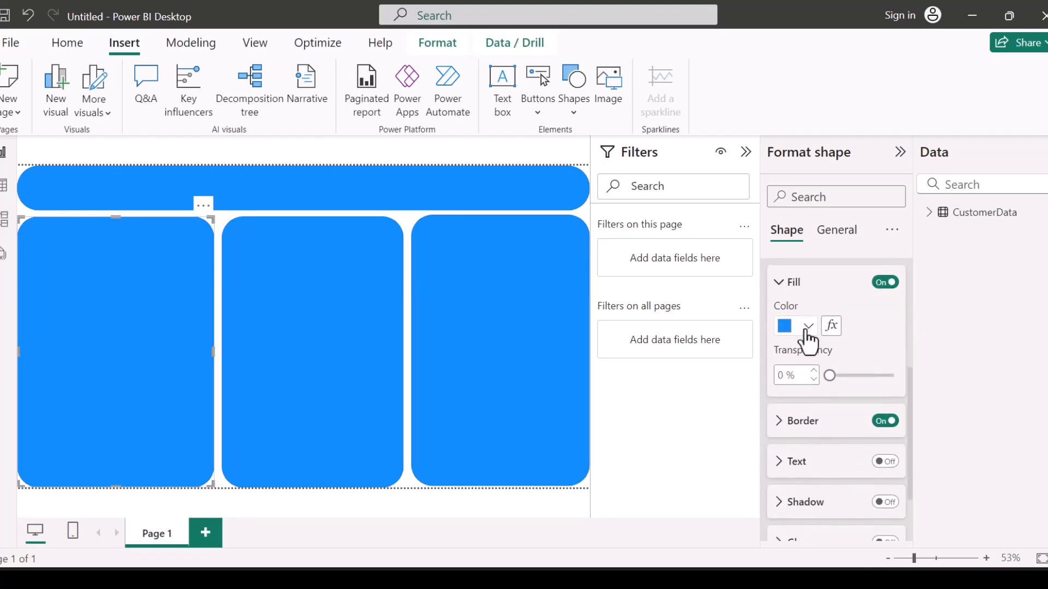
left_click(808, 327)
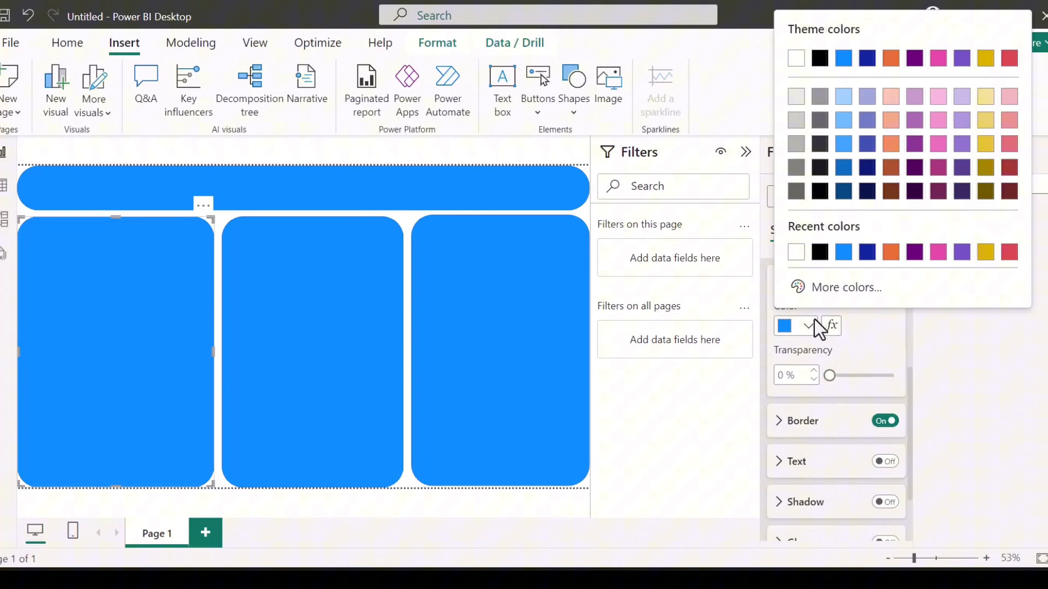
left_click(794, 256)
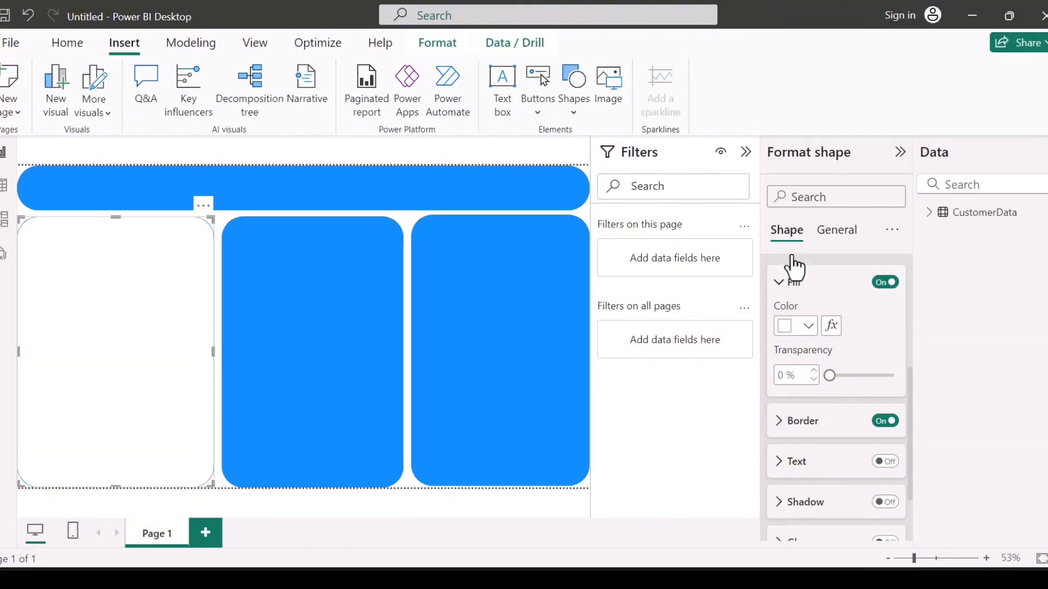
Turn off the border of the white first card
left_click(829, 440)
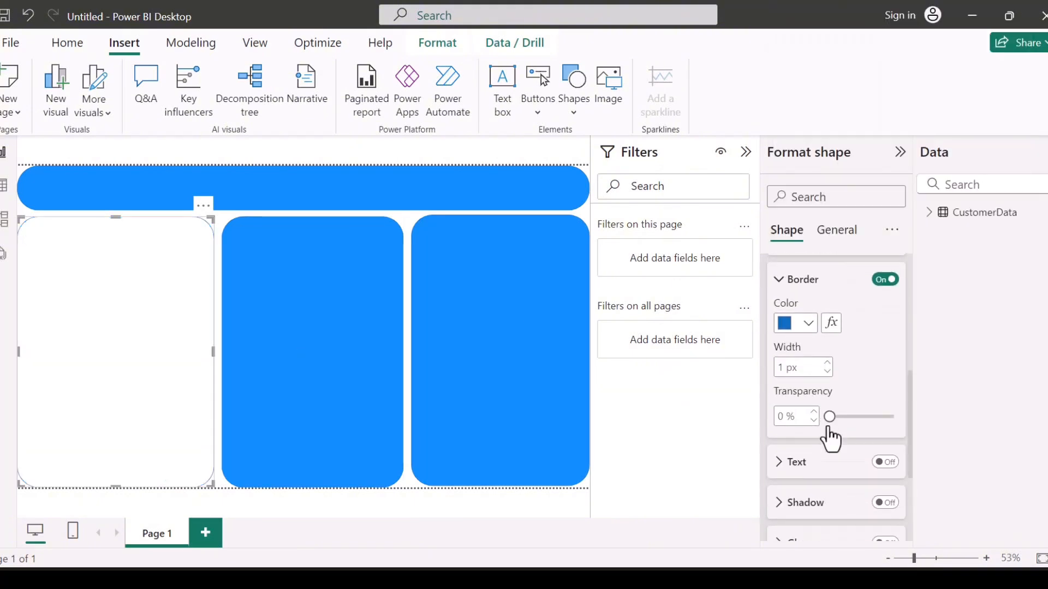
left_click(814, 313)
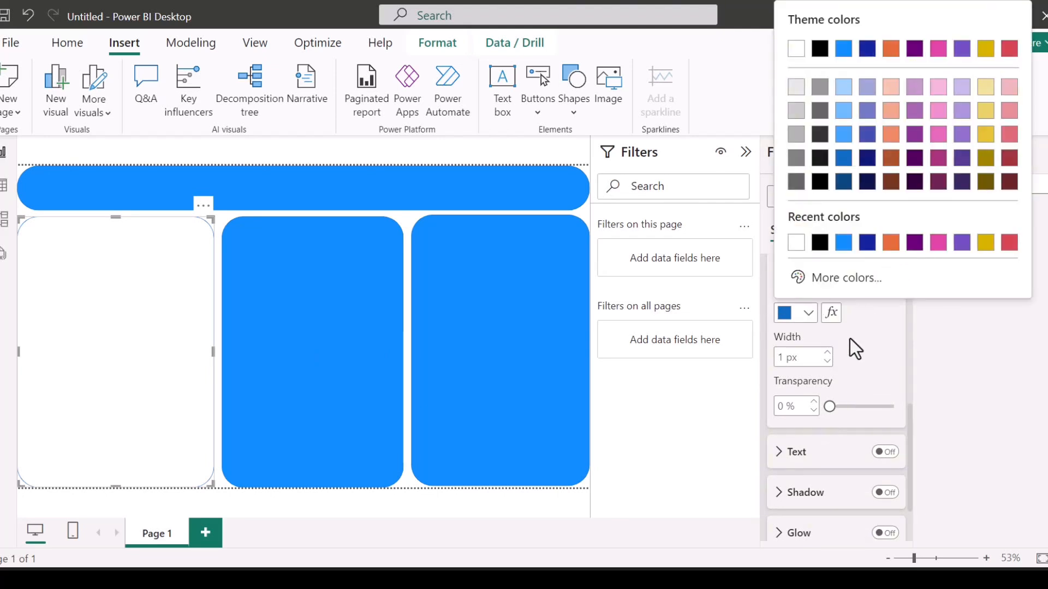
left_click(873, 325)
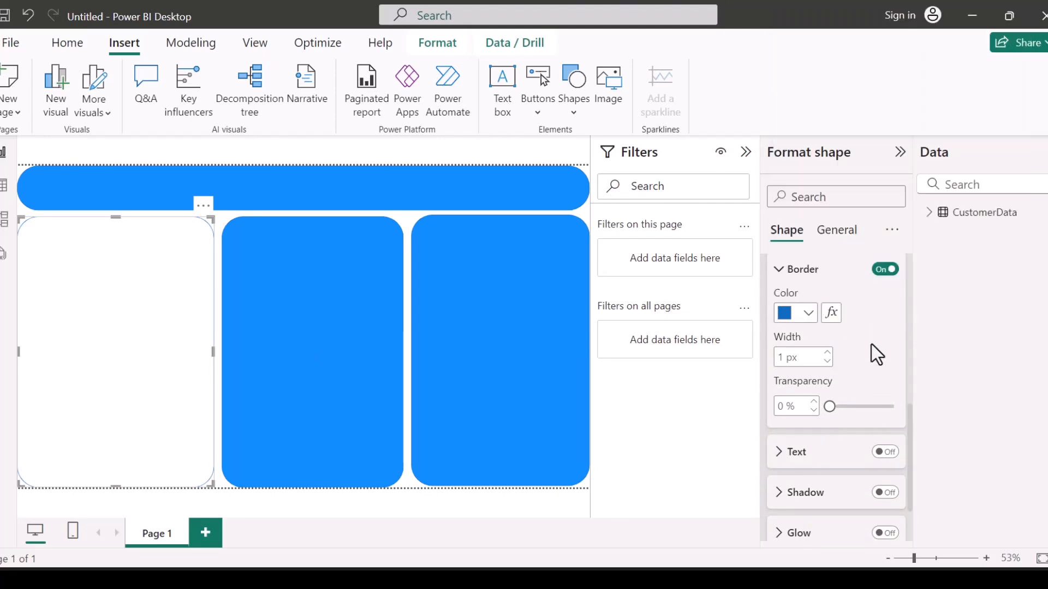
left_click(881, 269)
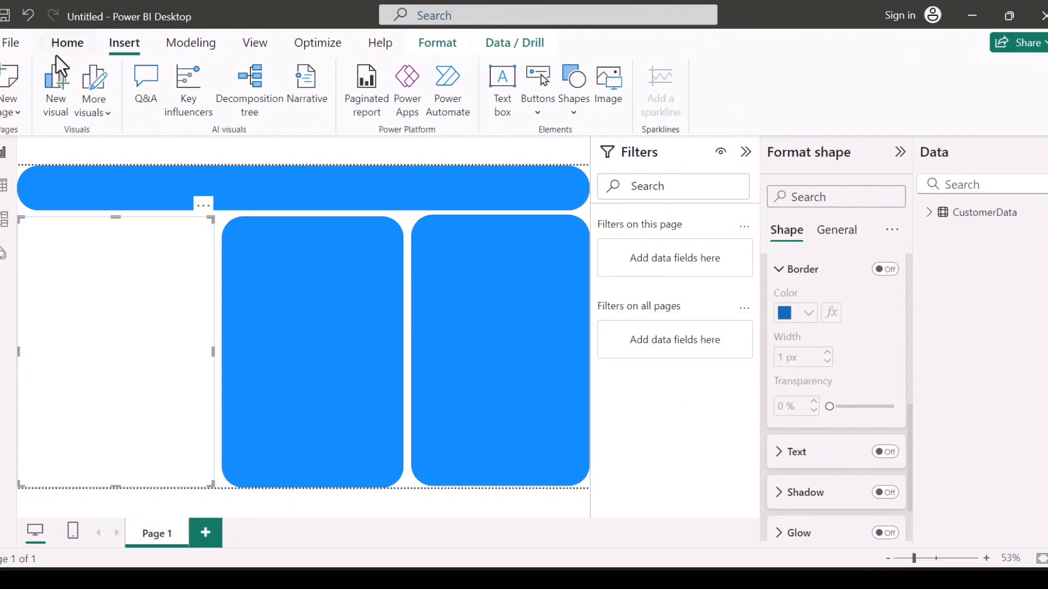
Copy the white card's formatting to the middle card, the third card and the header banner with Format Painter
left_click(67, 43)
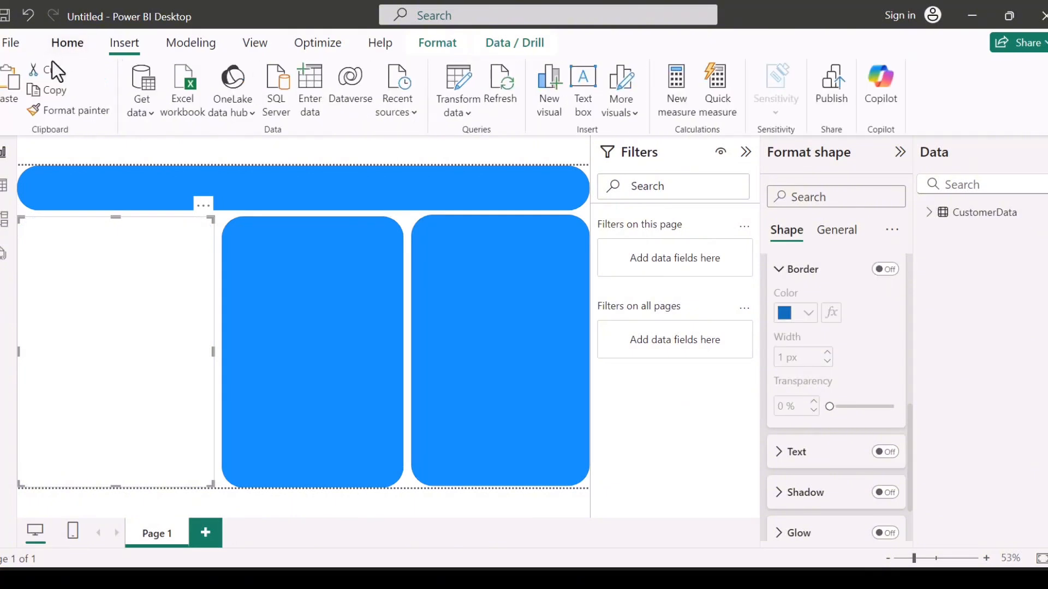
left_click(79, 110)
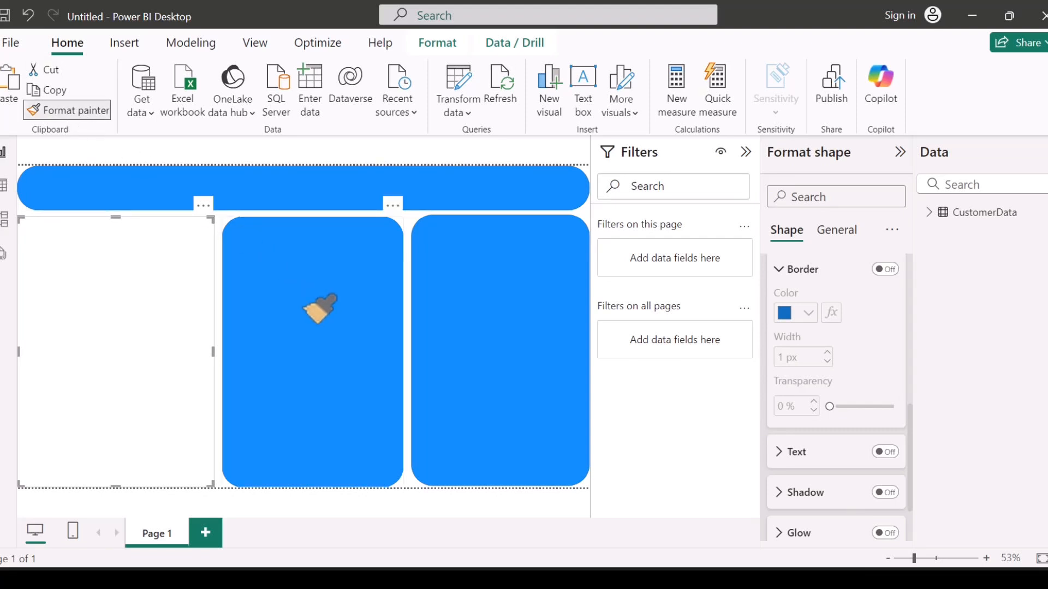
left_click(320, 309)
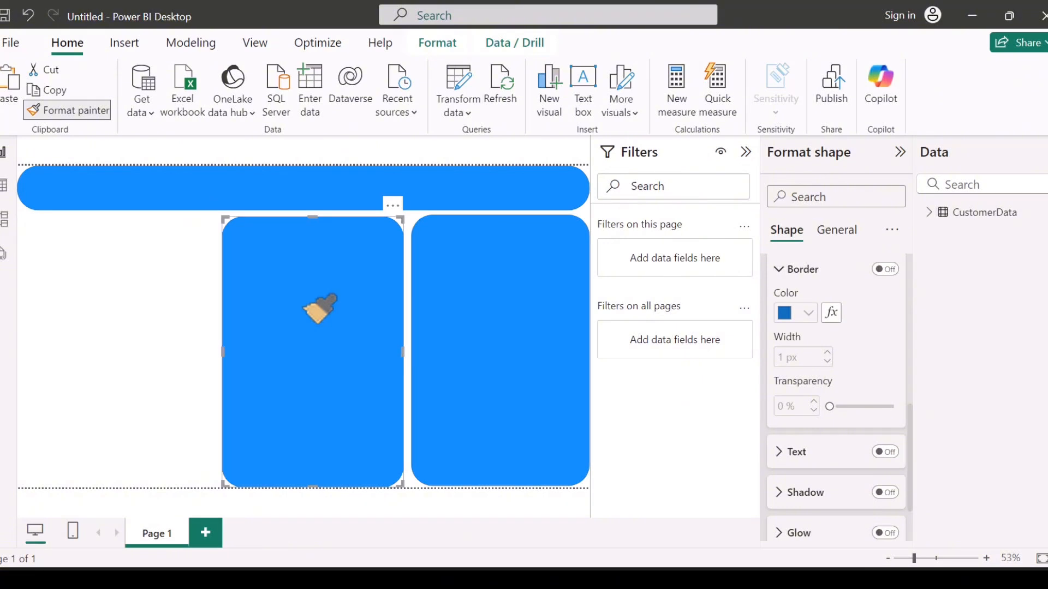
left_click(320, 309)
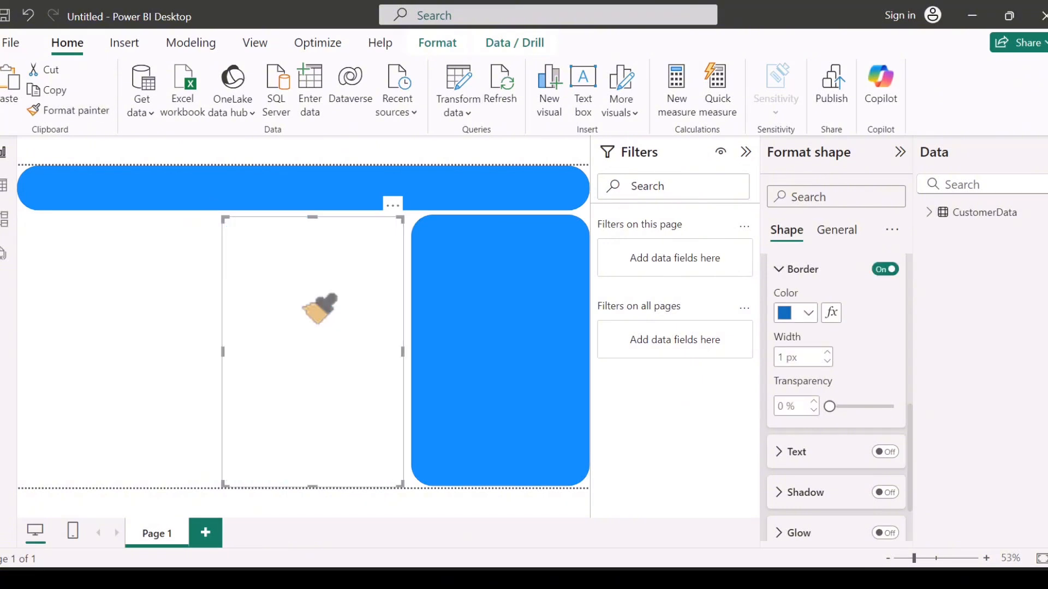
left_click(97, 110)
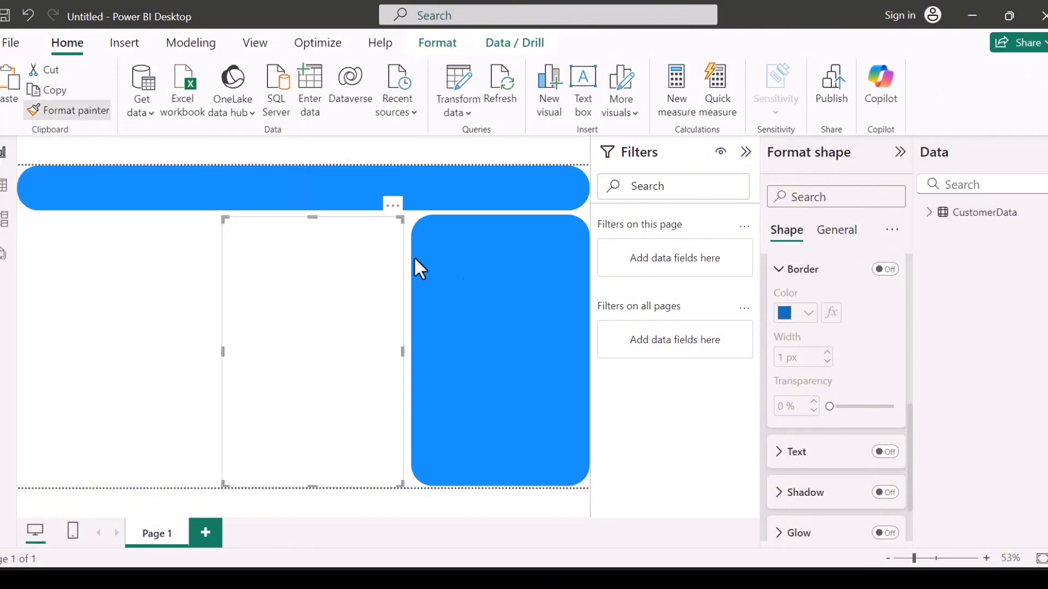
left_click(515, 303)
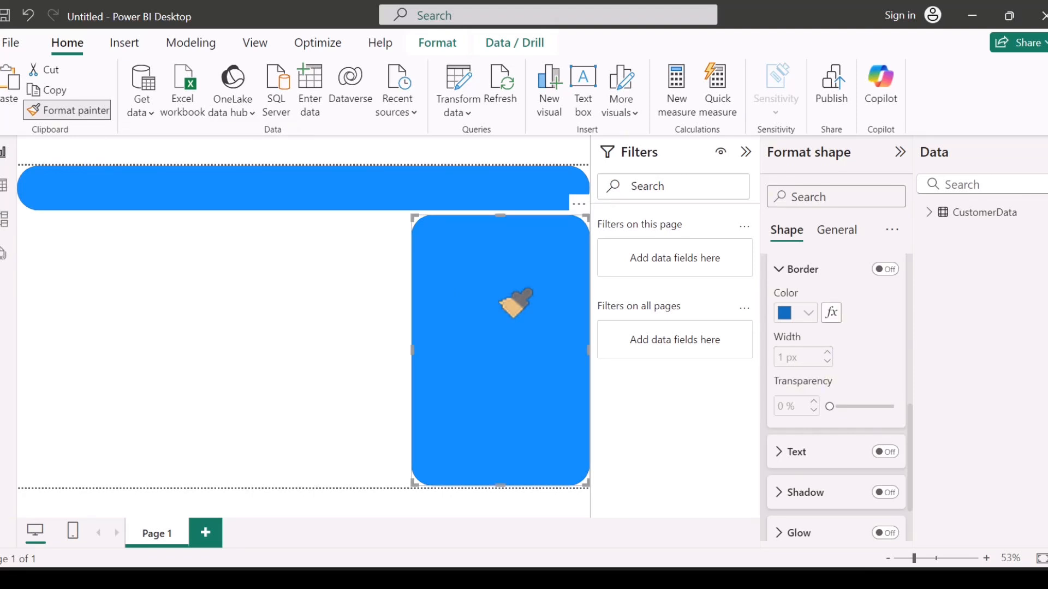
left_click(516, 303)
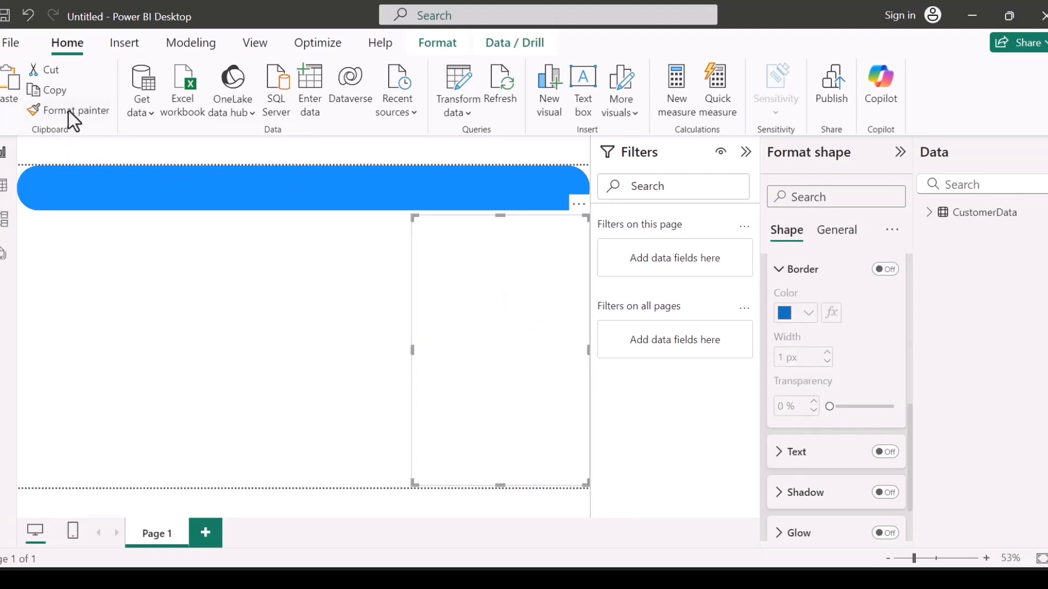
left_click(173, 196)
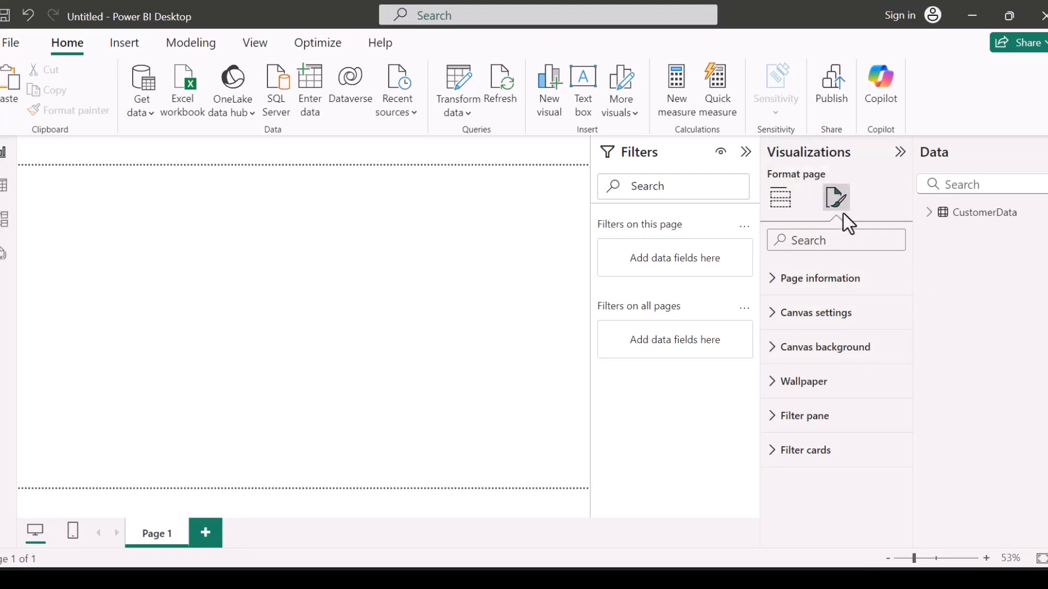
Set the canvas background to the lightest theme grey with 0% transparency
left_click(860, 347)
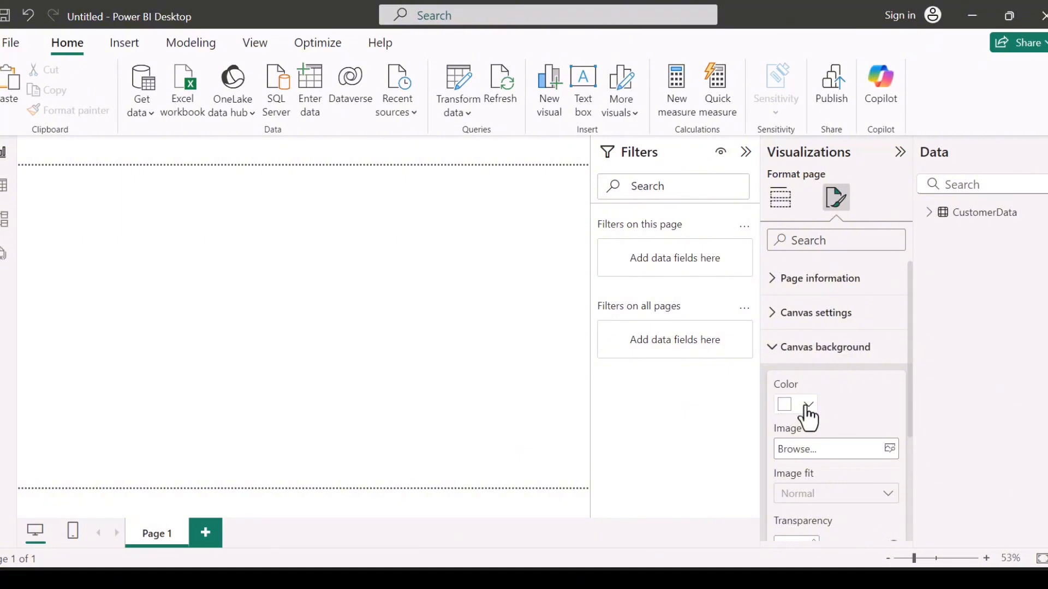
left_click(809, 405)
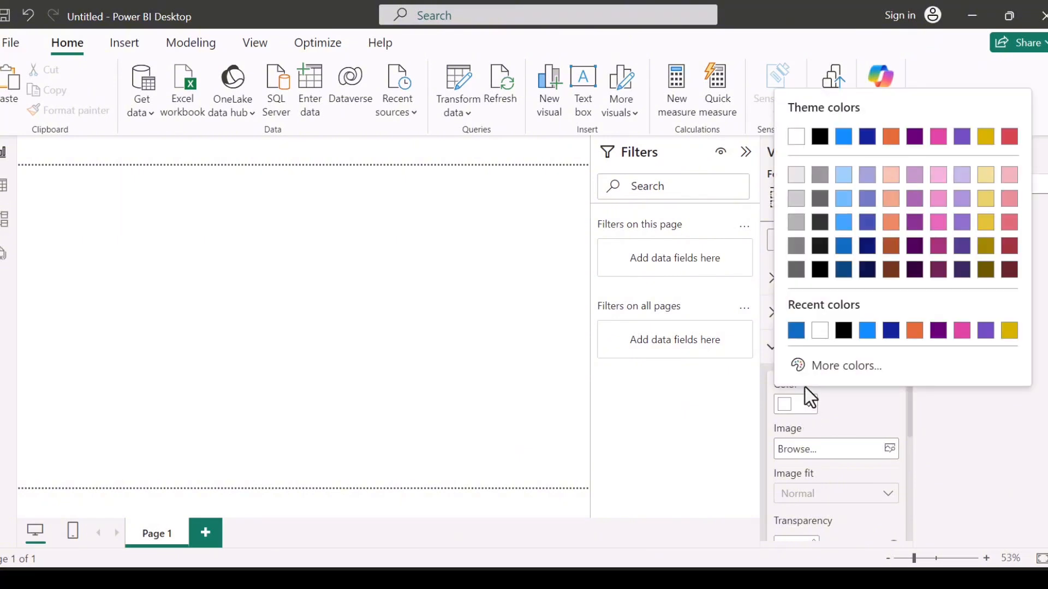
left_click(799, 176)
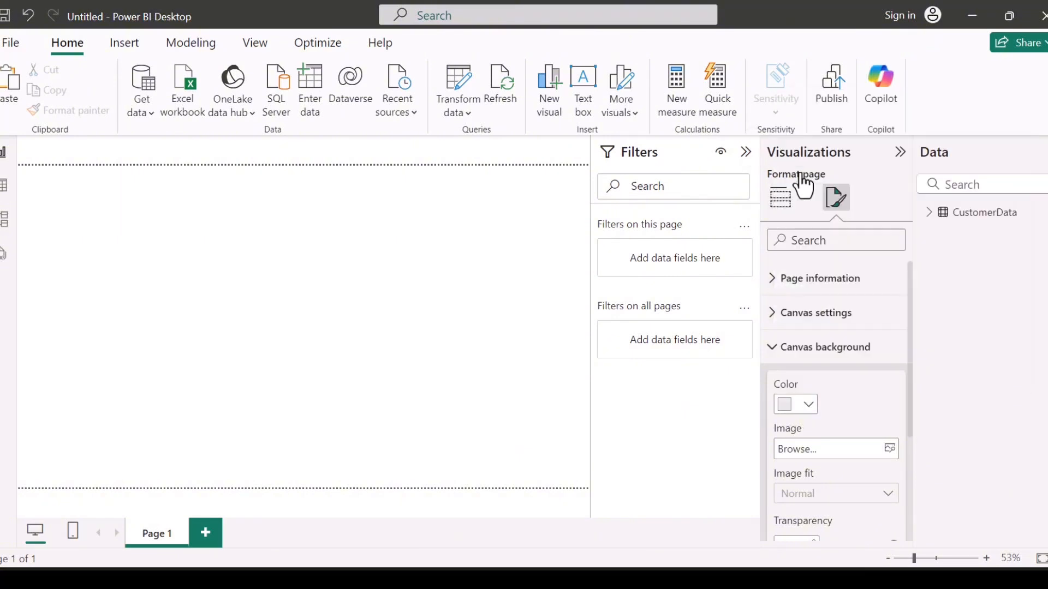
scroll(821, 411, "down", 3)
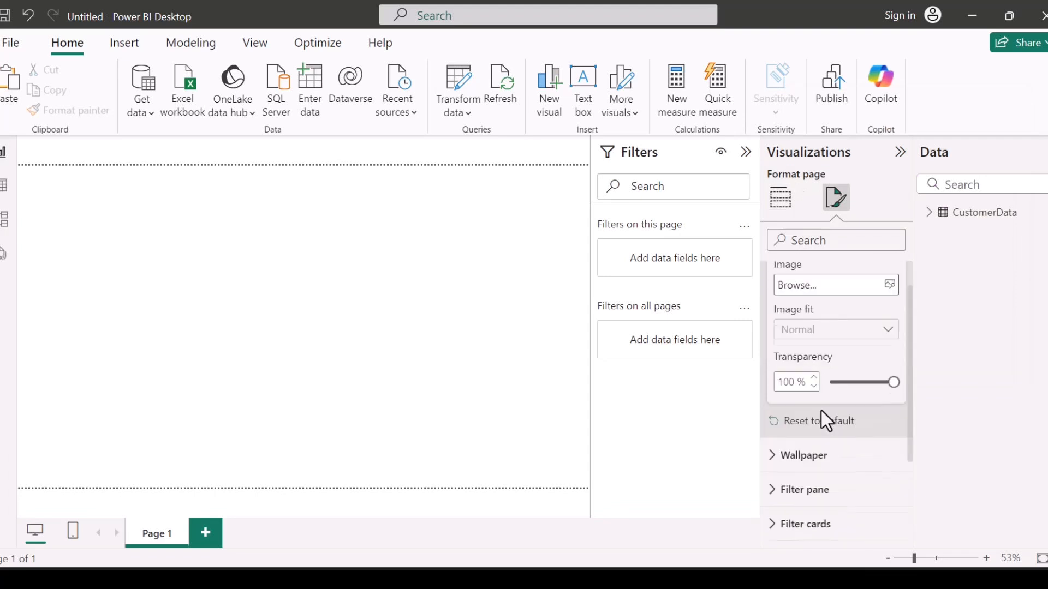
left_click(828, 383)
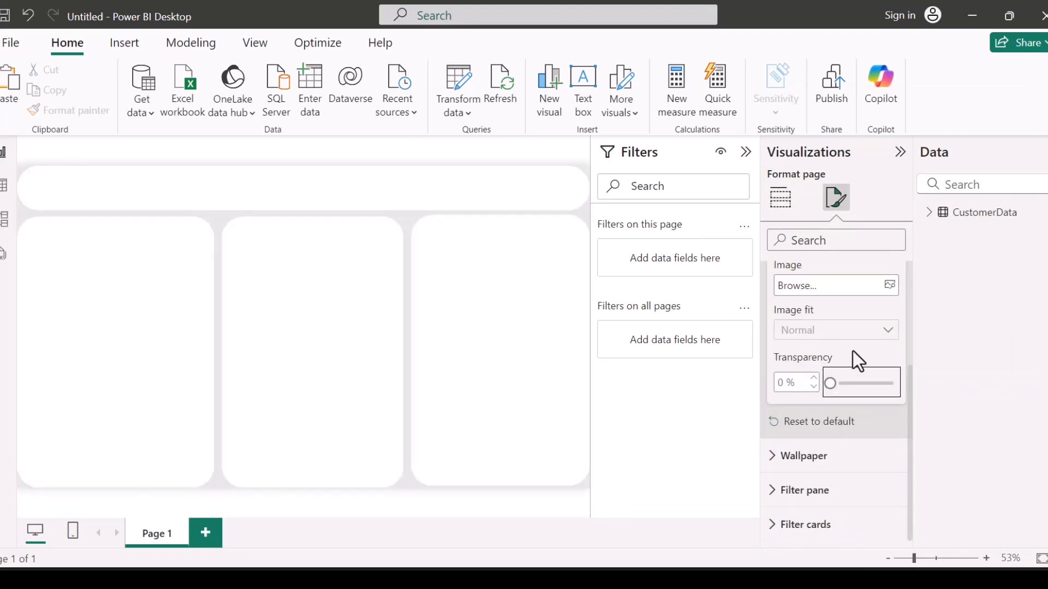
Try a mid grey for the canvas background and settle on the second-lightest grey in the white shade column
scroll(820, 296, "up", 3)
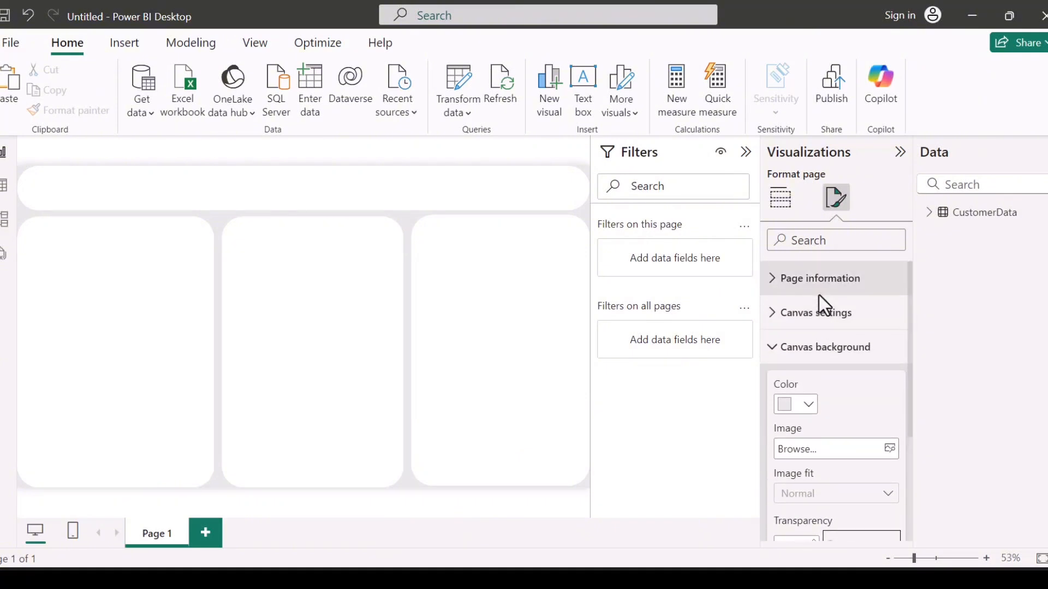
left_click(807, 407)
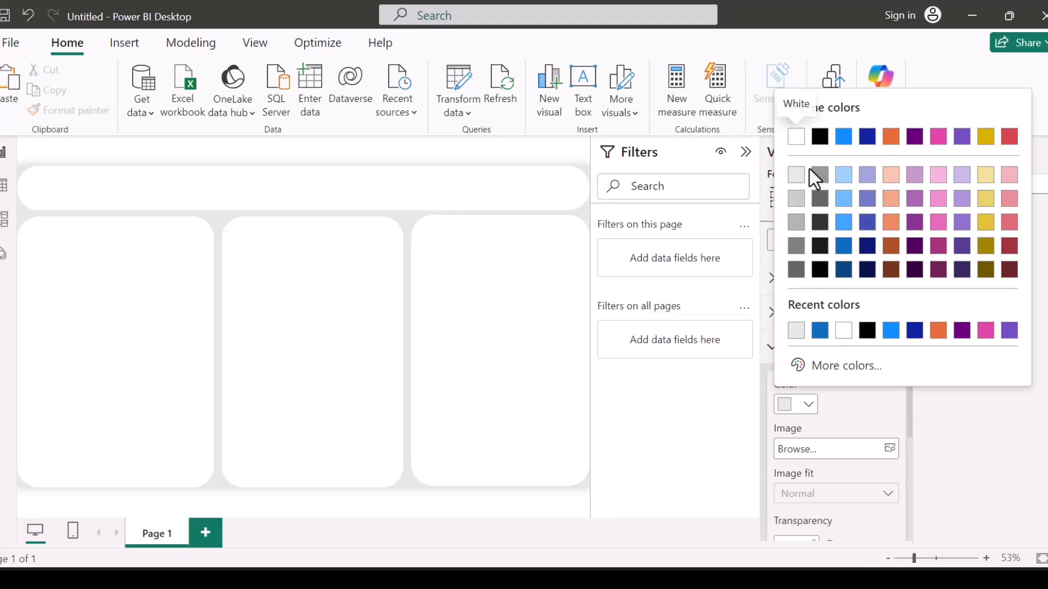
left_click(828, 194)
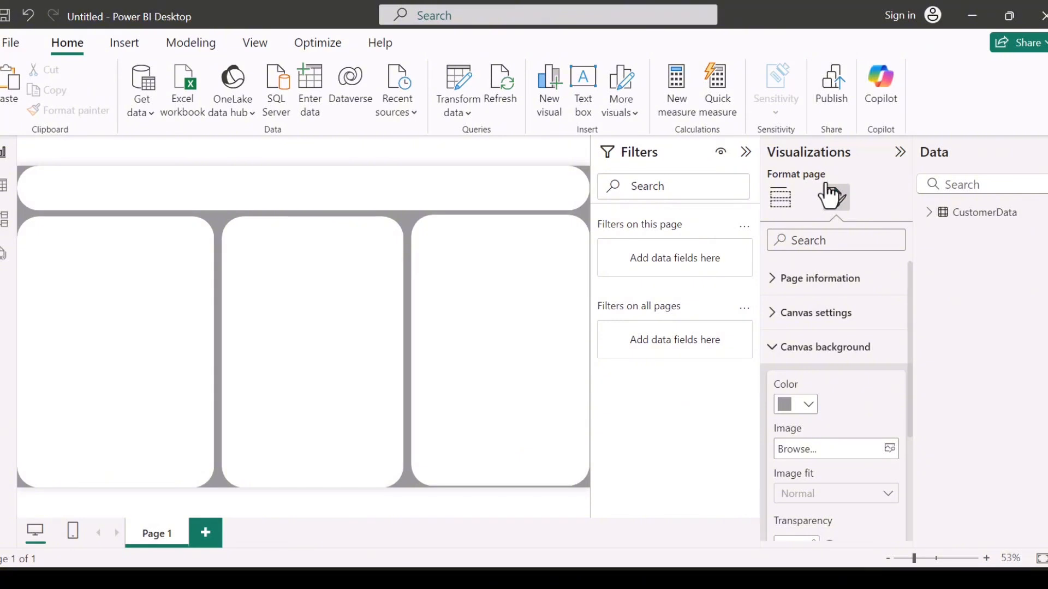
left_click(808, 405)
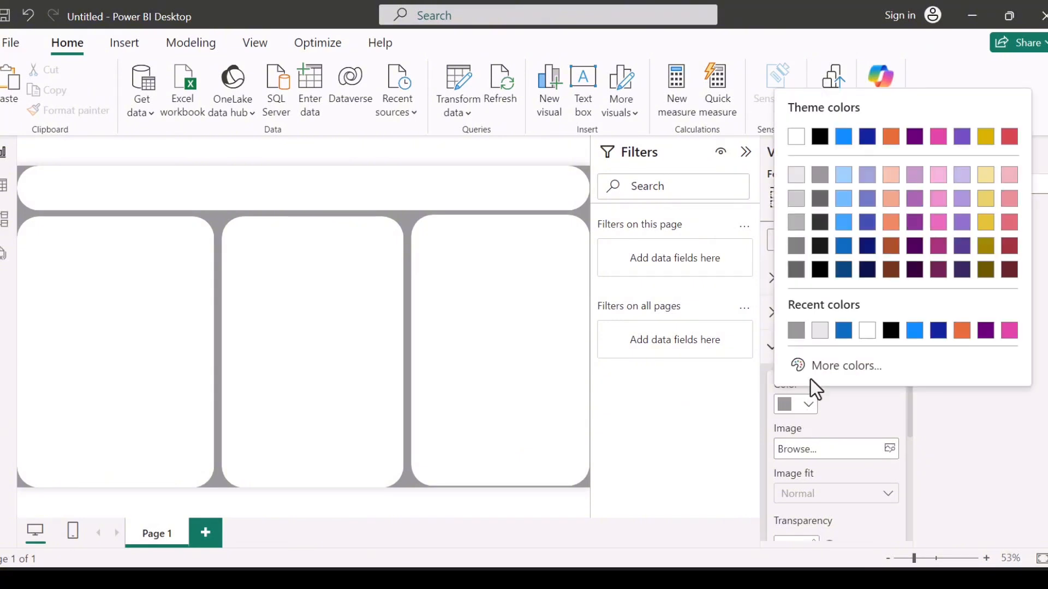
left_click(796, 198)
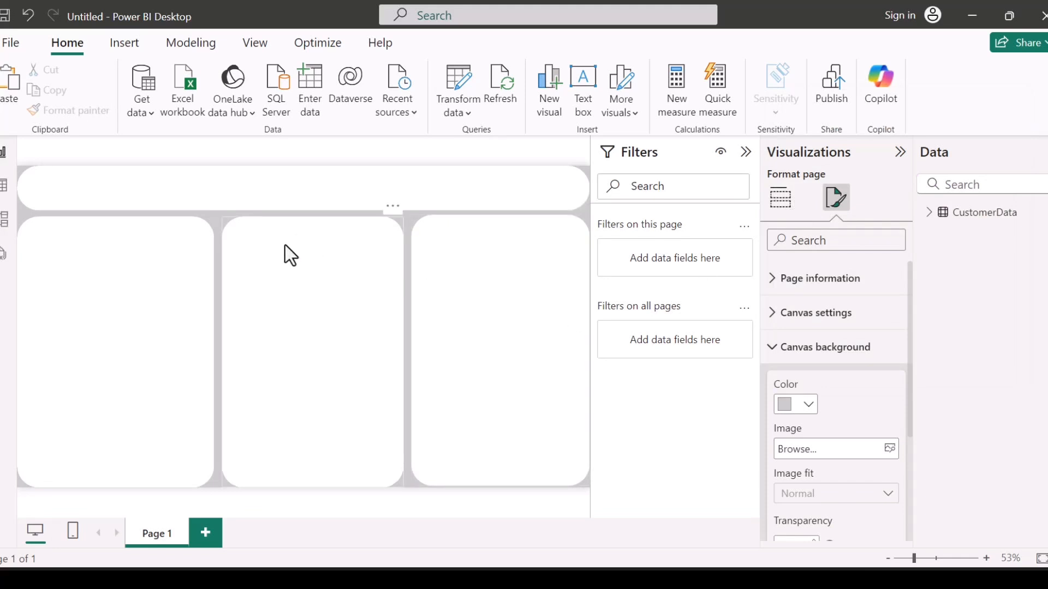
Extend the top edges of the middle and first cards slightly to line up with the third card's top
left_click(315, 221)
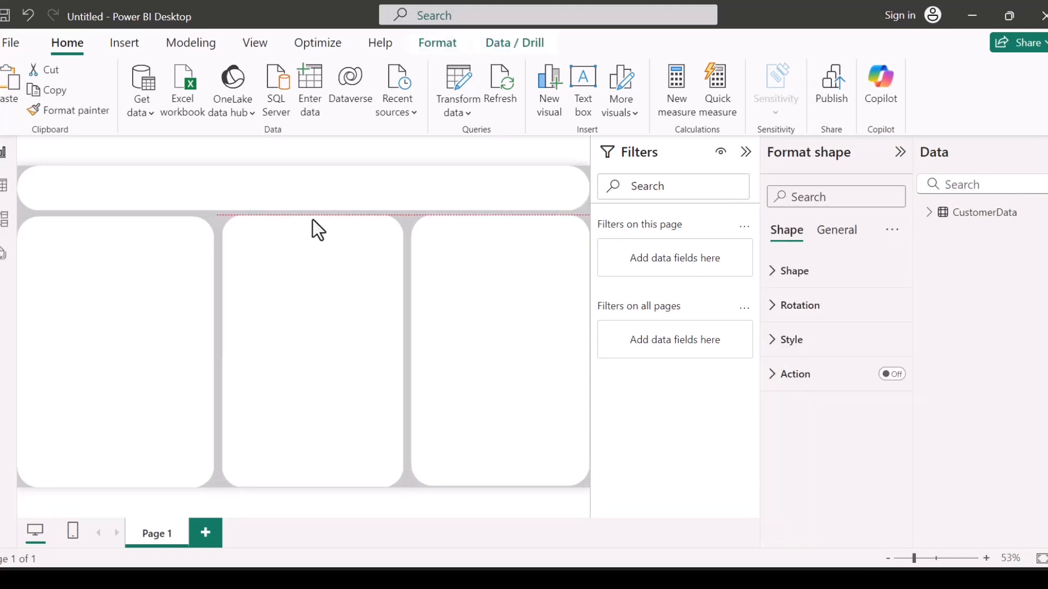
left_click(107, 228)
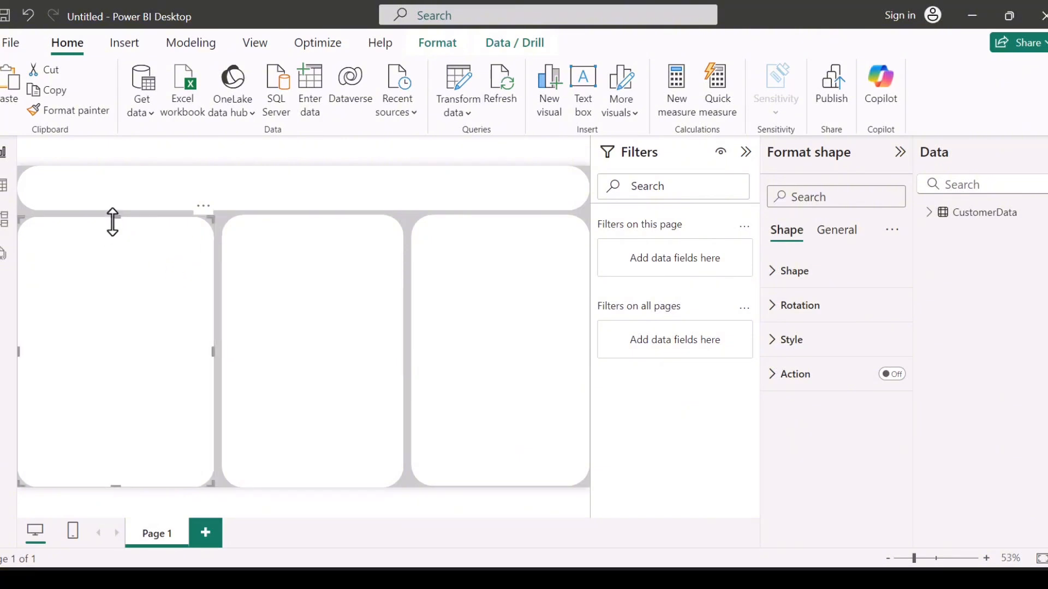
left_click_drag(112, 221, 116, 220)
Fill the header banner with the second-lightest shade of the theme's dark purple
left_click(306, 188)
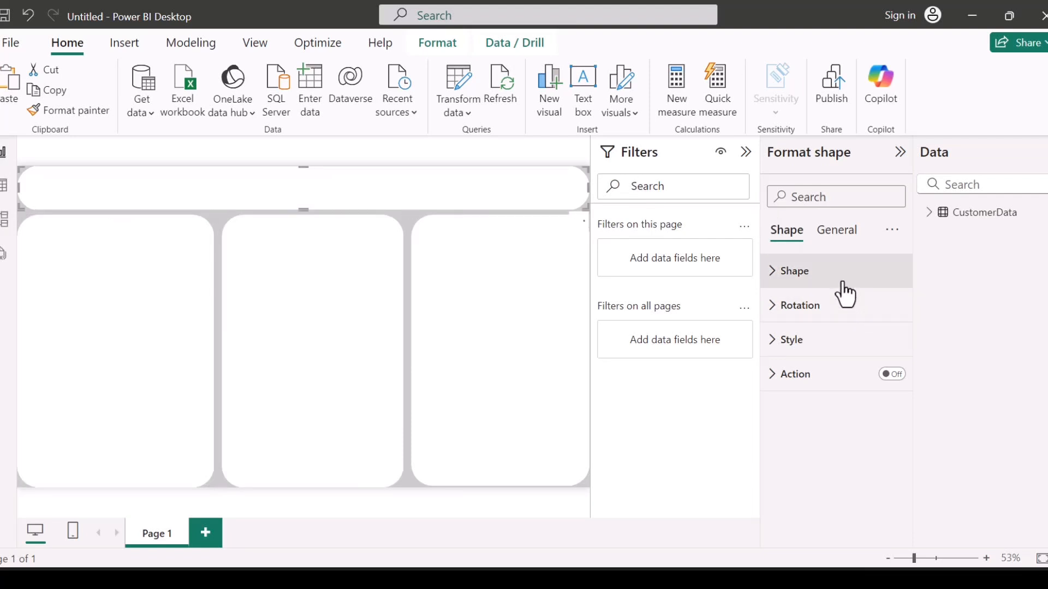
left_click(802, 354)
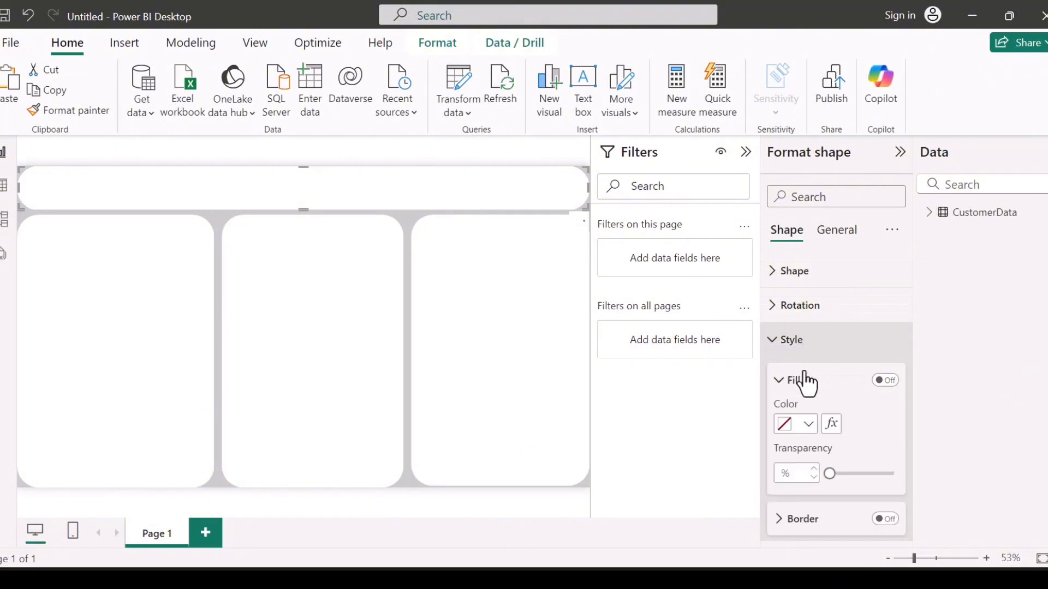
left_click(809, 426)
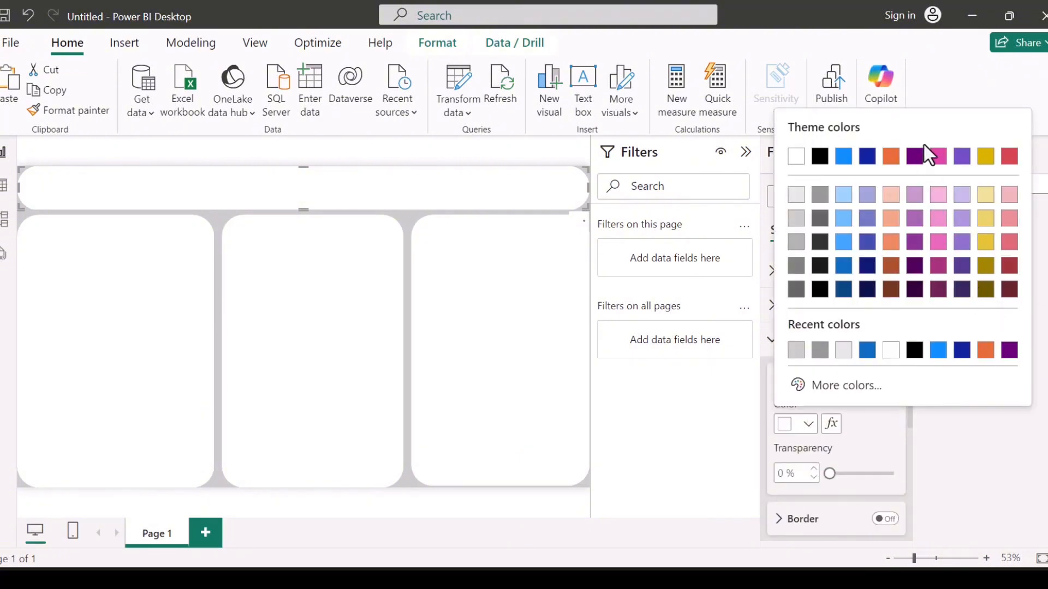
left_click(915, 218)
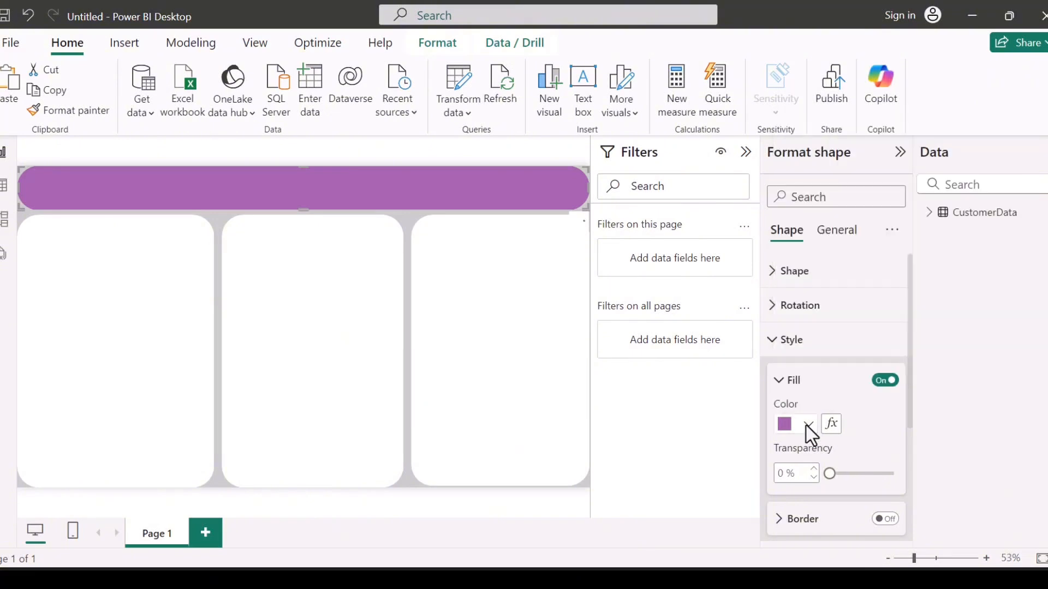
Set the header banner's fill to the custom hex colour #744EC2
left_click(808, 427)
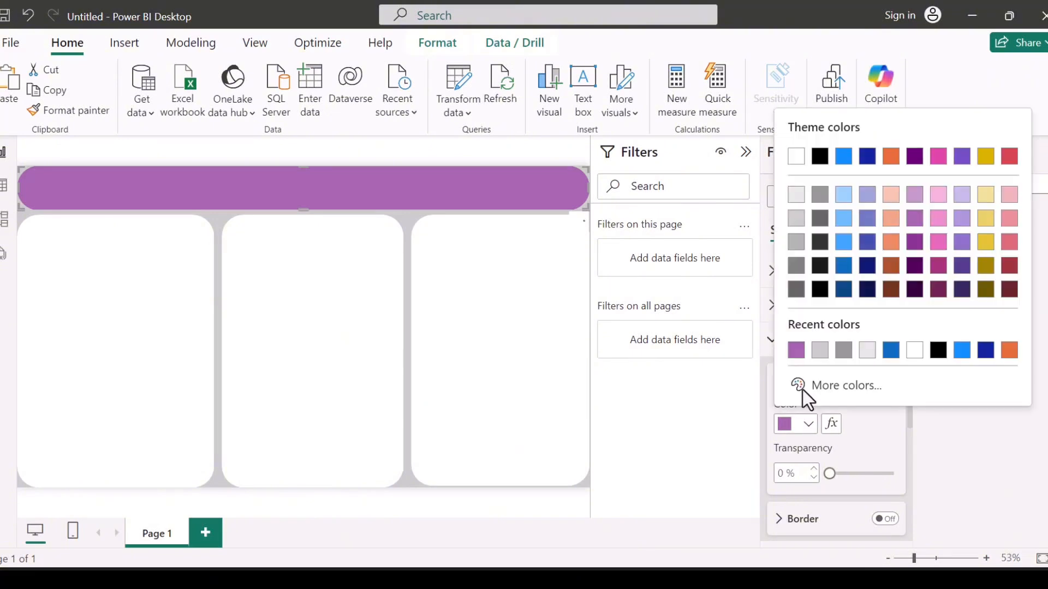
left_click(803, 387)
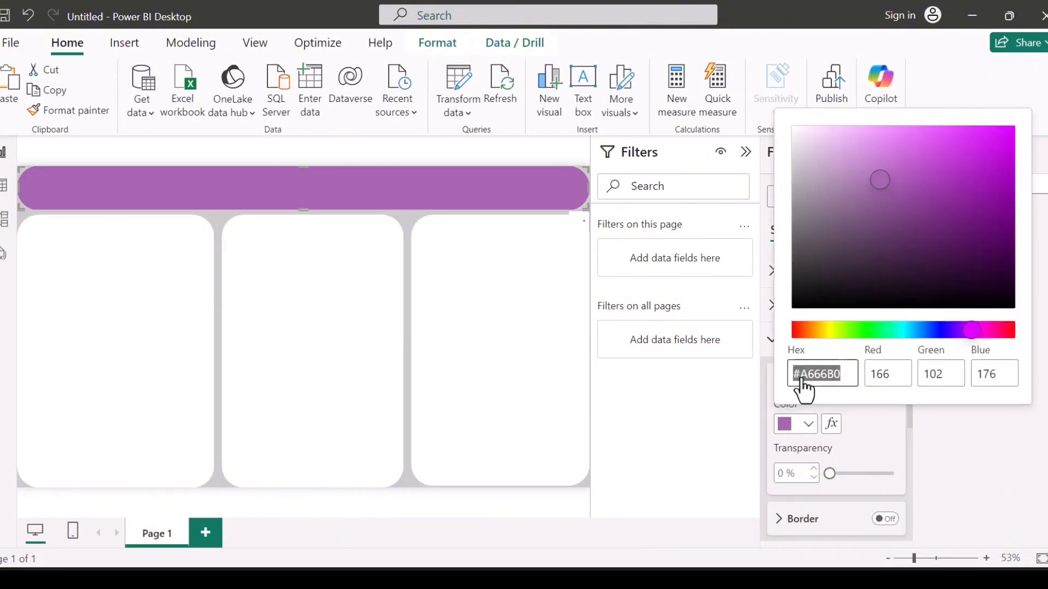
left_click(846, 375)
key("BackSpace")
key("BackSpace")
key("BackSpace")
key("BackSpace")
key("BackSpace")
key("BackSpace")
key("BackSpace")
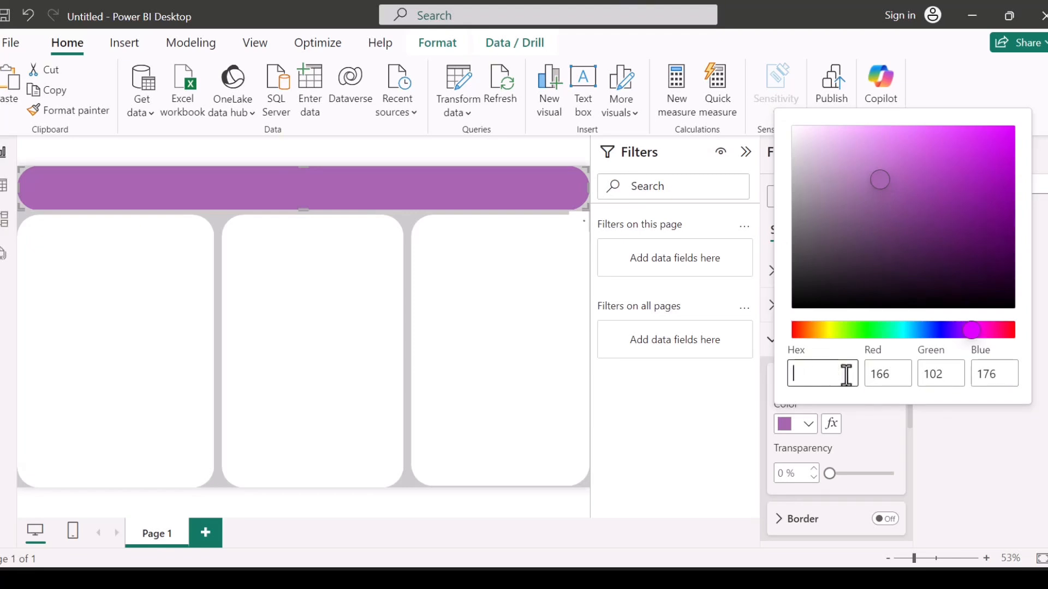
type("#744ec2")
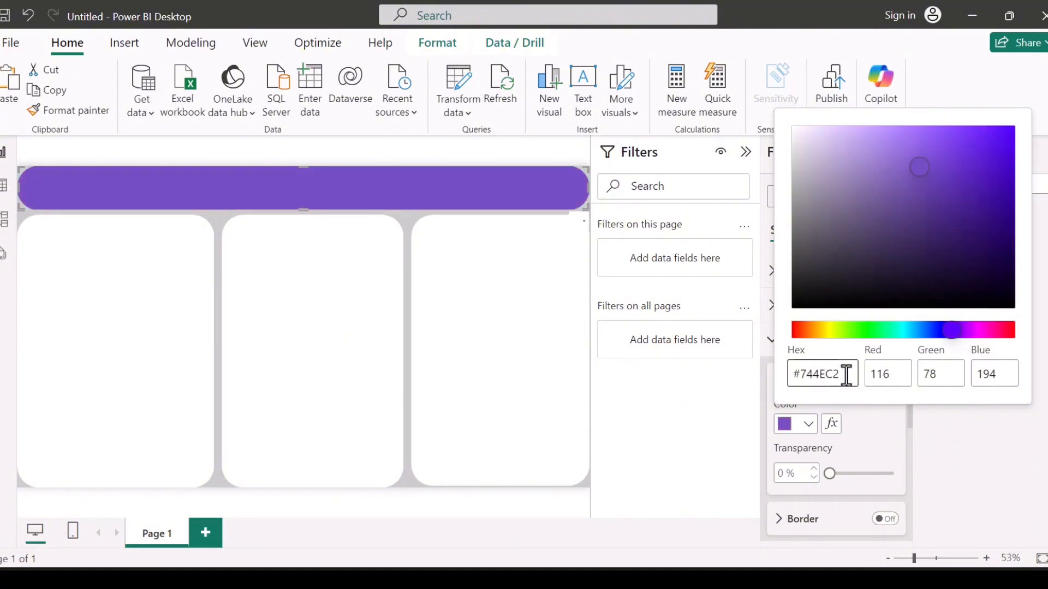
left_click(418, 212)
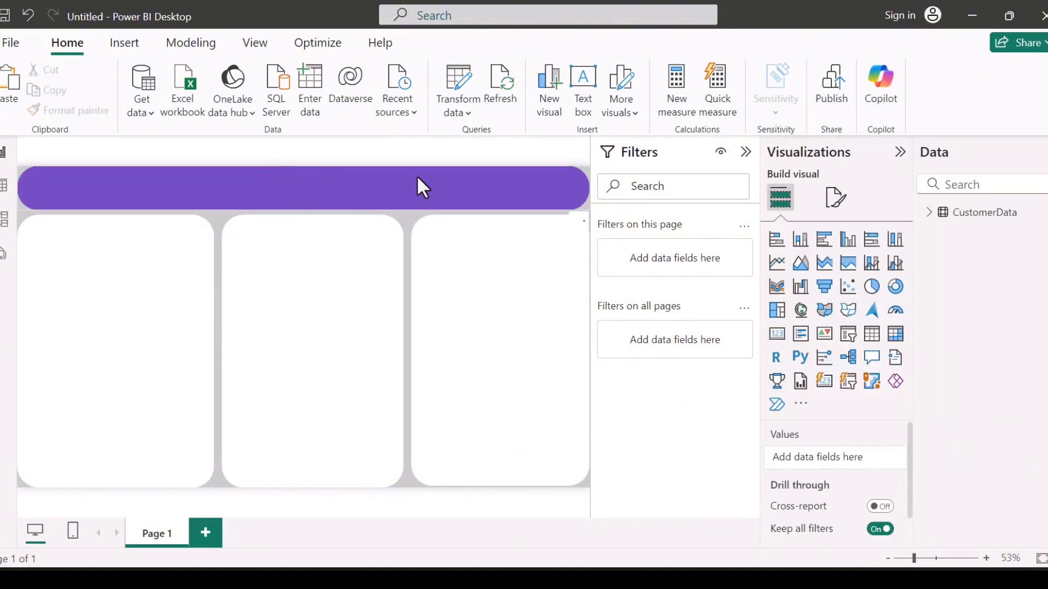
Insert a text box reading "Customer Report" and centre its text
left_click(588, 85)
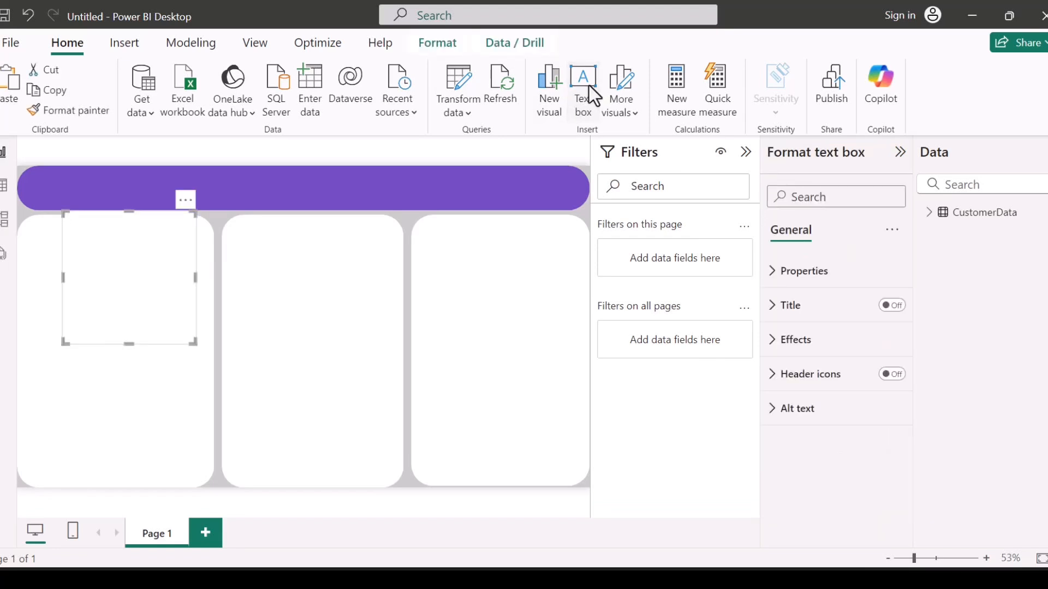
type("Customer")
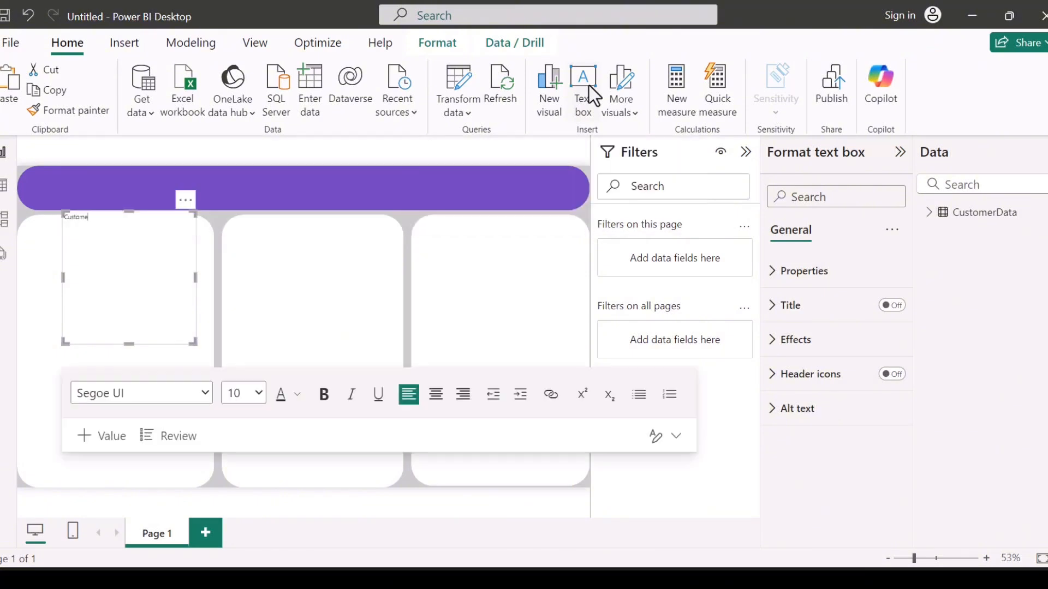
type(" Report")
left_click(436, 396)
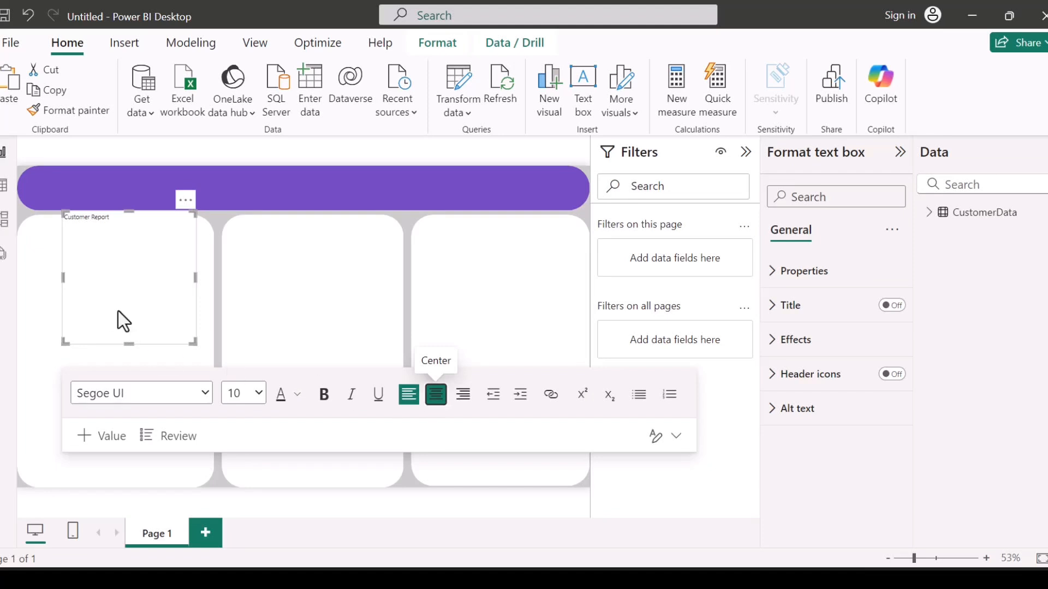
Format the whole "Customer Report" text in Arial Black at size 36
left_click(155, 214)
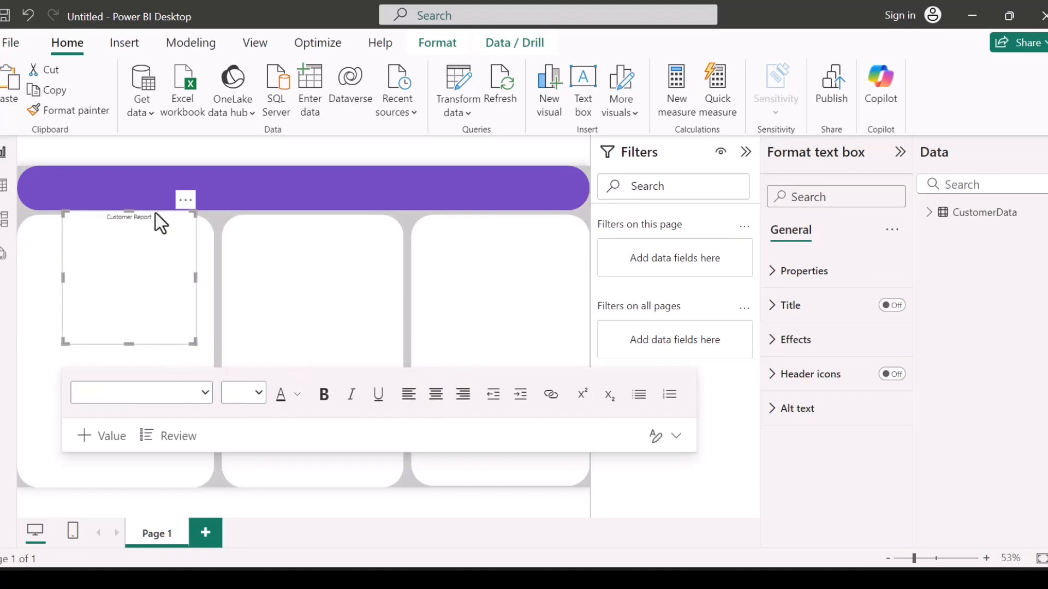
left_click_drag(153, 213, 97, 227)
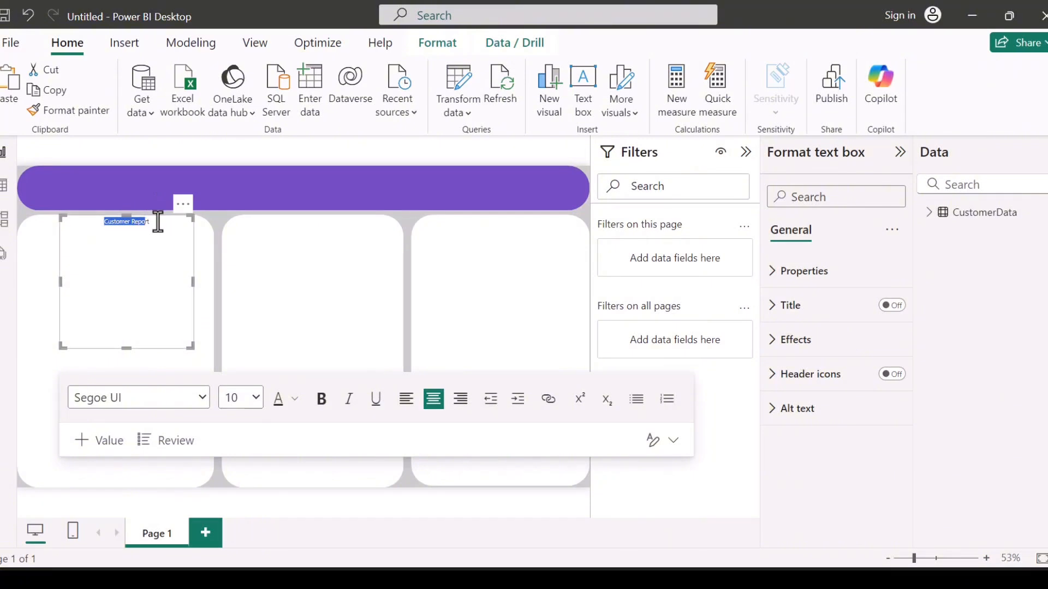
left_click(199, 396)
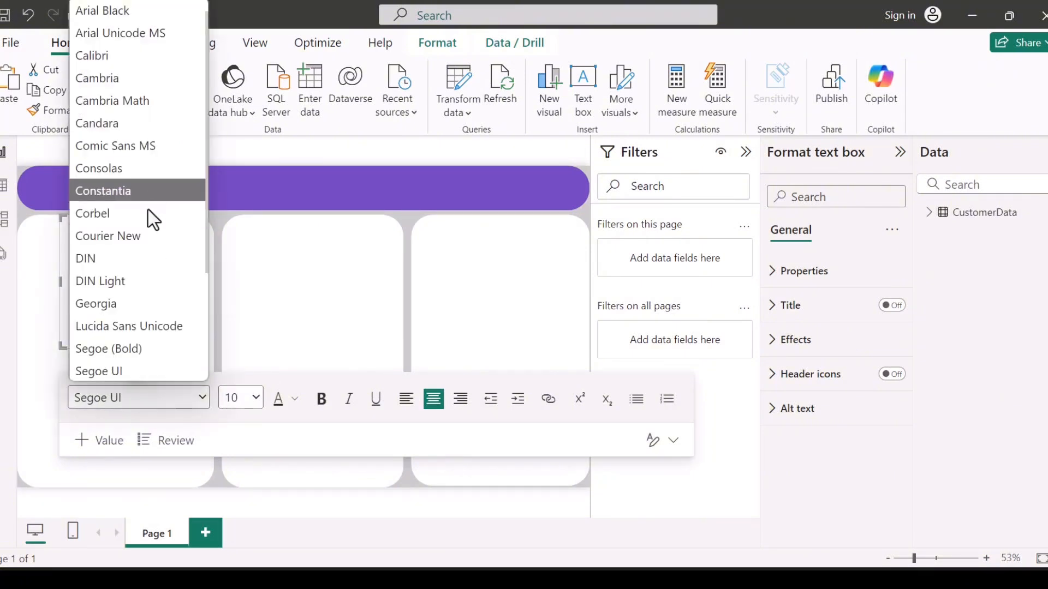
scroll(145, 280, "up", 1)
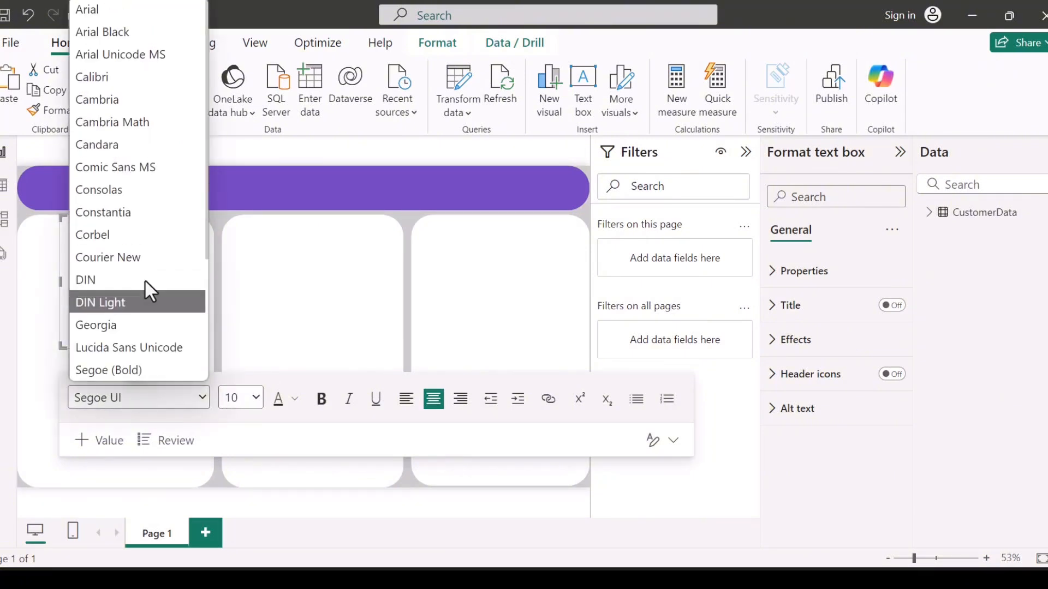
left_click(158, 37)
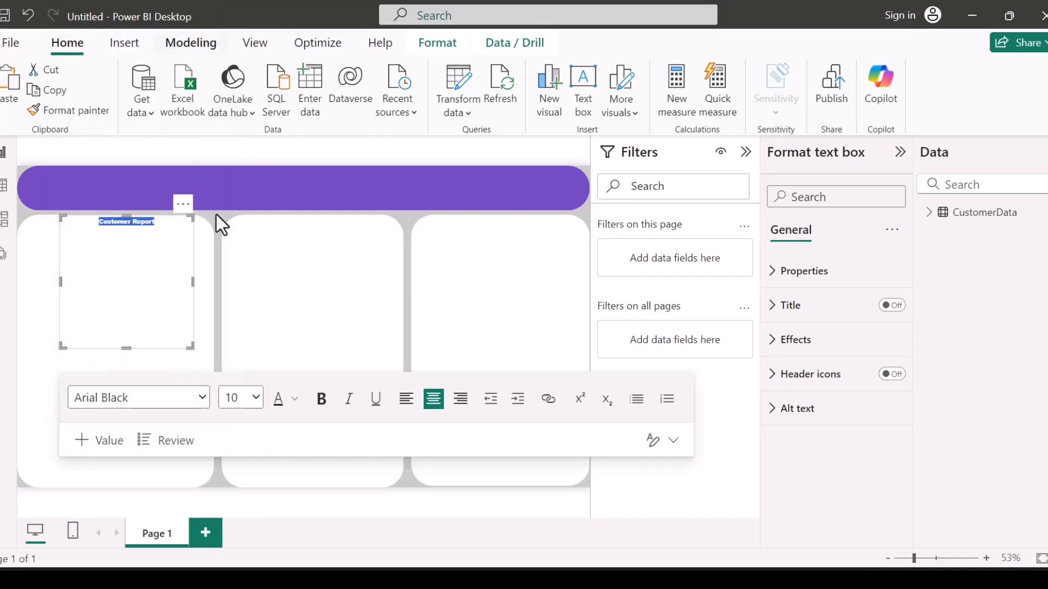
left_click(256, 398)
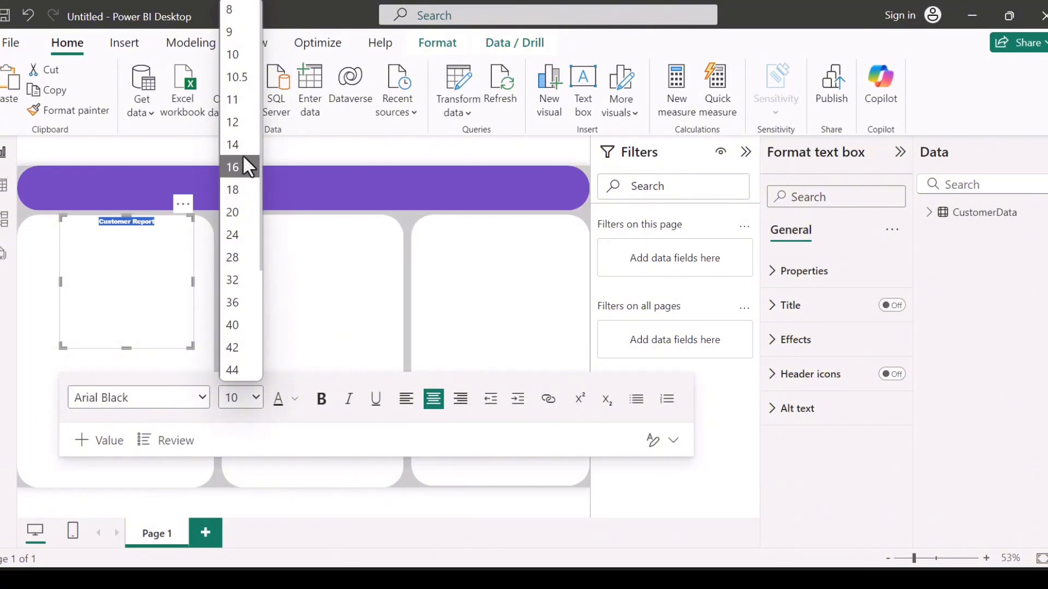
left_click(237, 190)
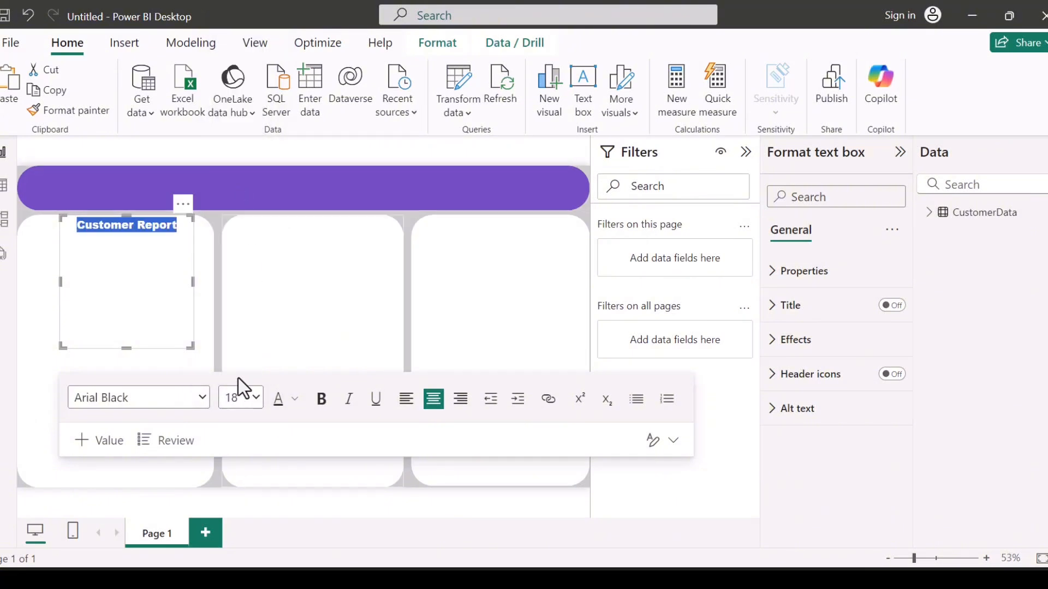
left_click(252, 406)
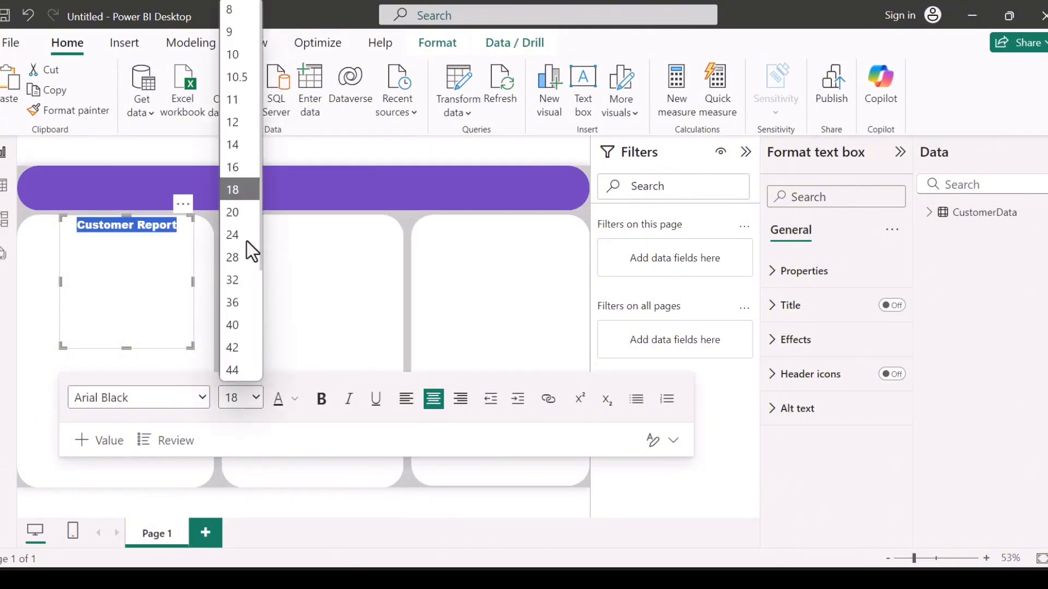
left_click(245, 303)
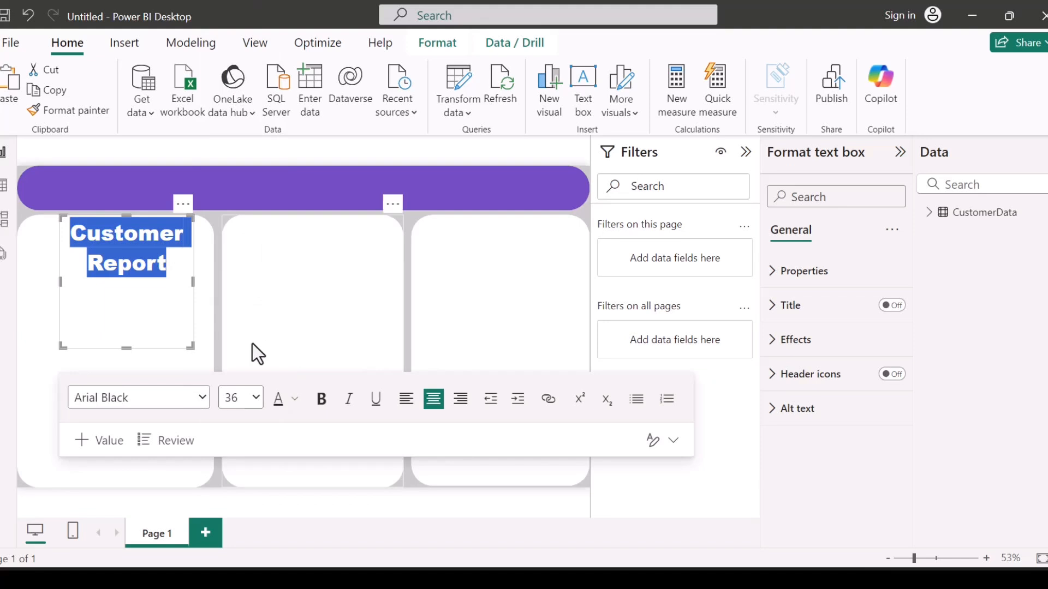
Move the text box onto the header banner, widen it to fit the title on one line, and shorten it to the banner's height
left_click_drag(126, 347, 143, 260)
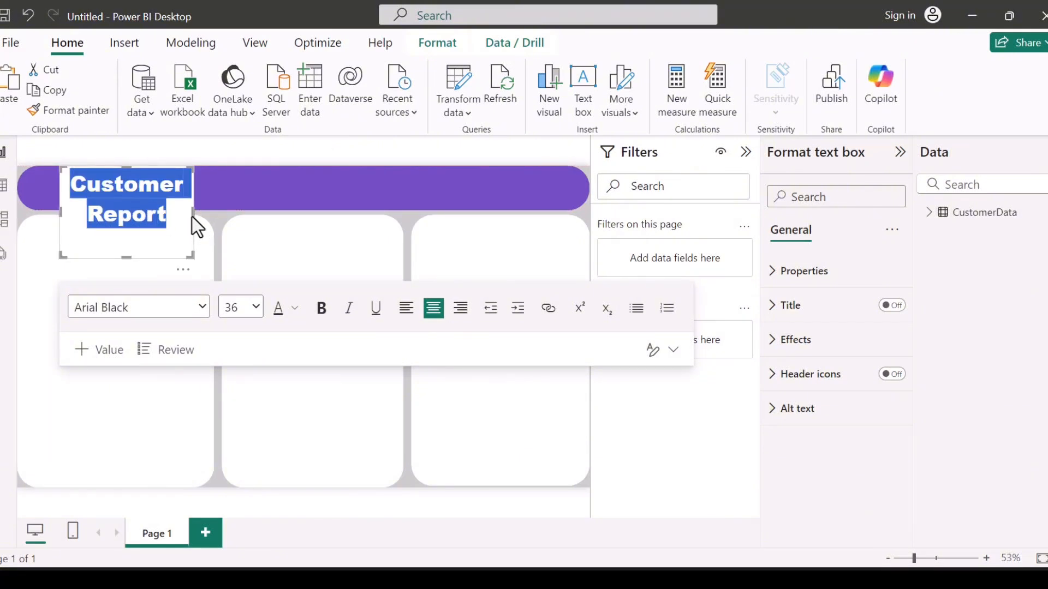
left_click_drag(192, 217, 287, 222)
left_click_drag(171, 255, 165, 207)
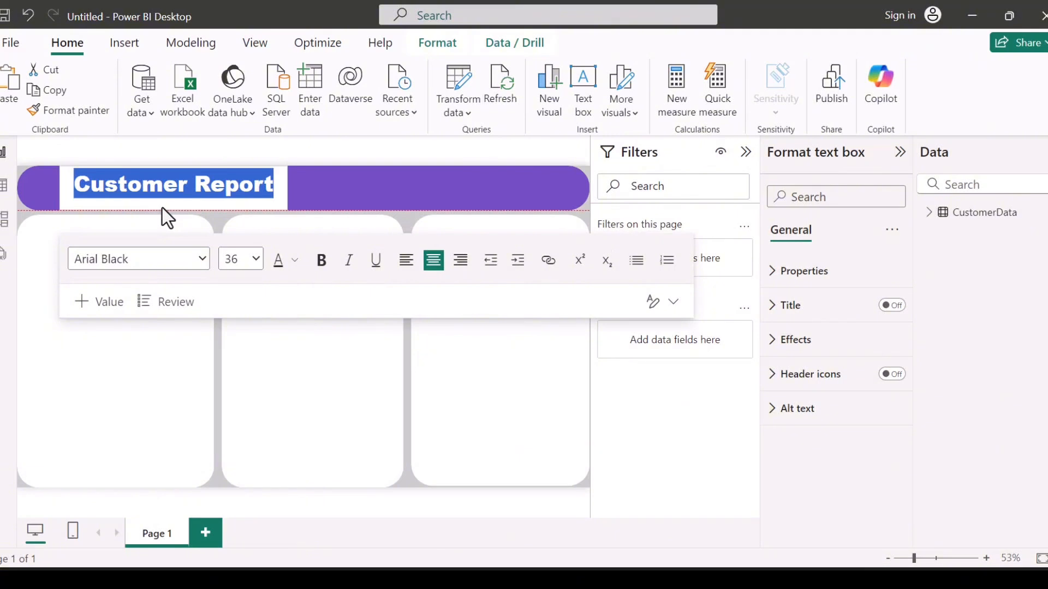
key("Escape")
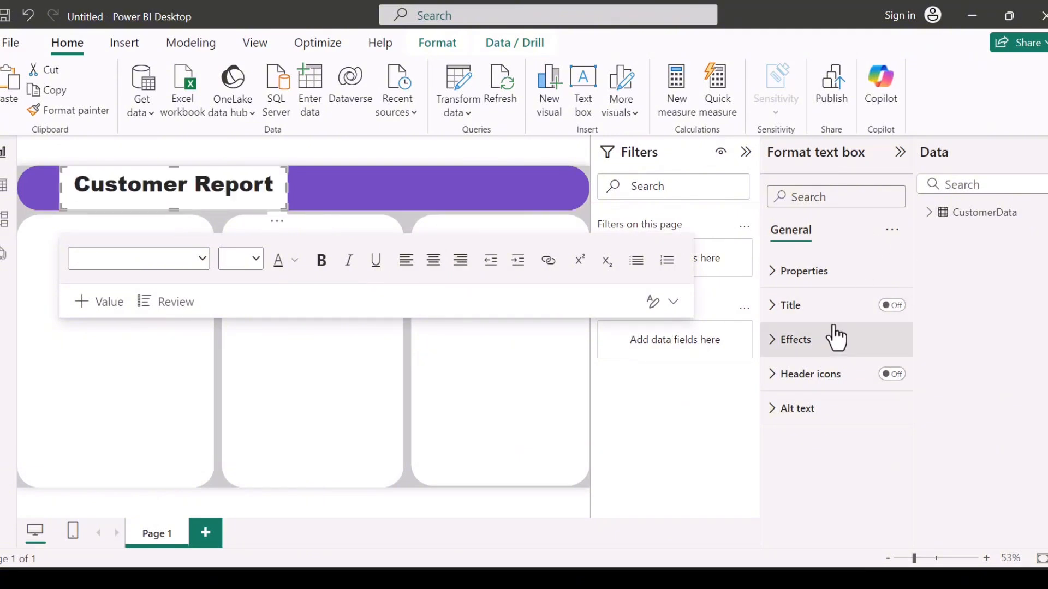
Turn off the title text box's background and set the "Customer Report" text colour to white
left_click(834, 333)
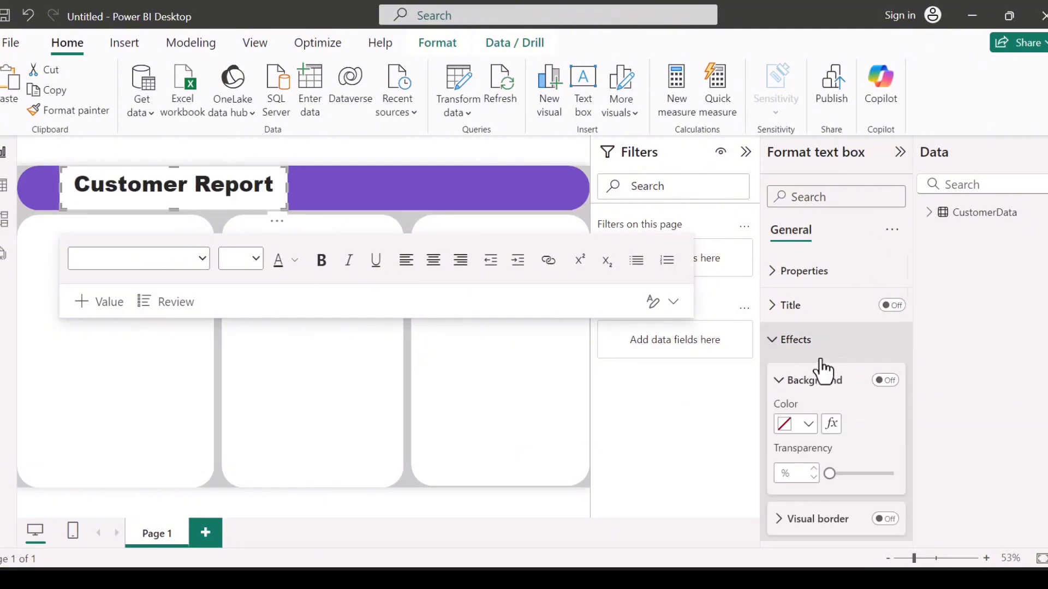
left_click(877, 386)
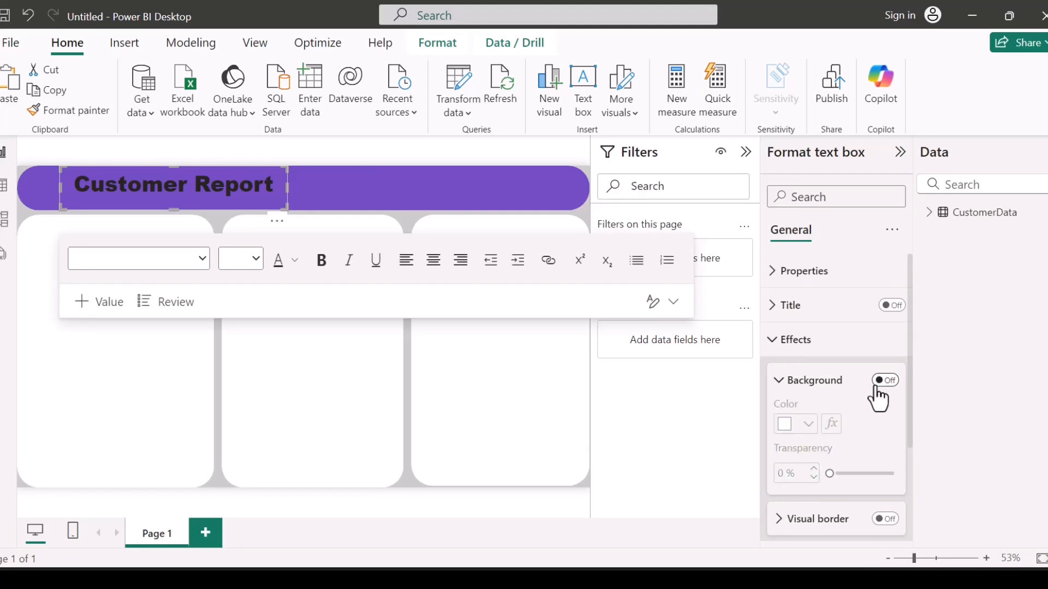
double_click(210, 183)
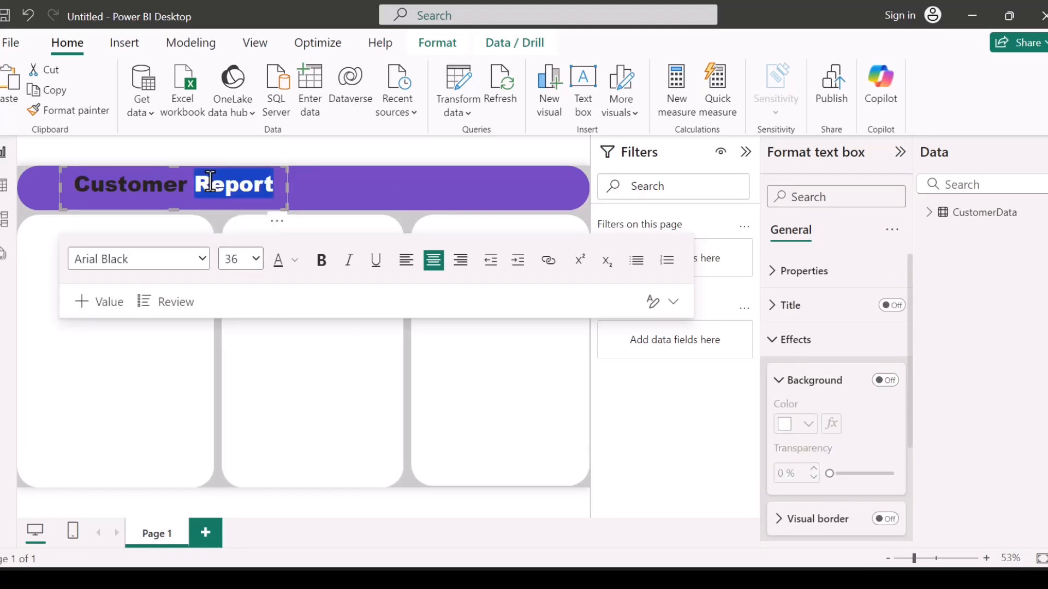
triple_click(152, 180)
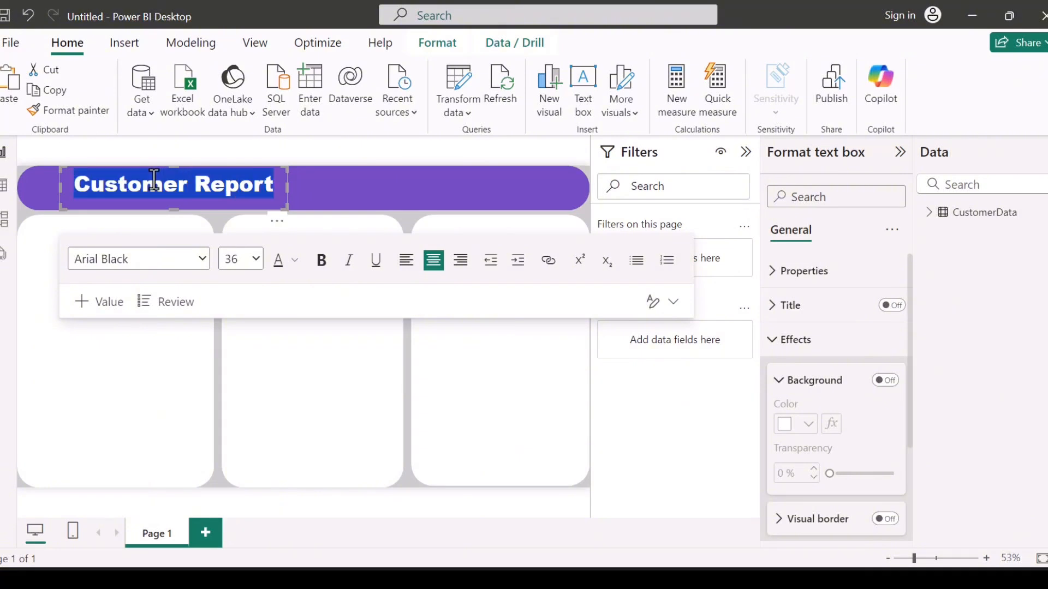
left_click(295, 262)
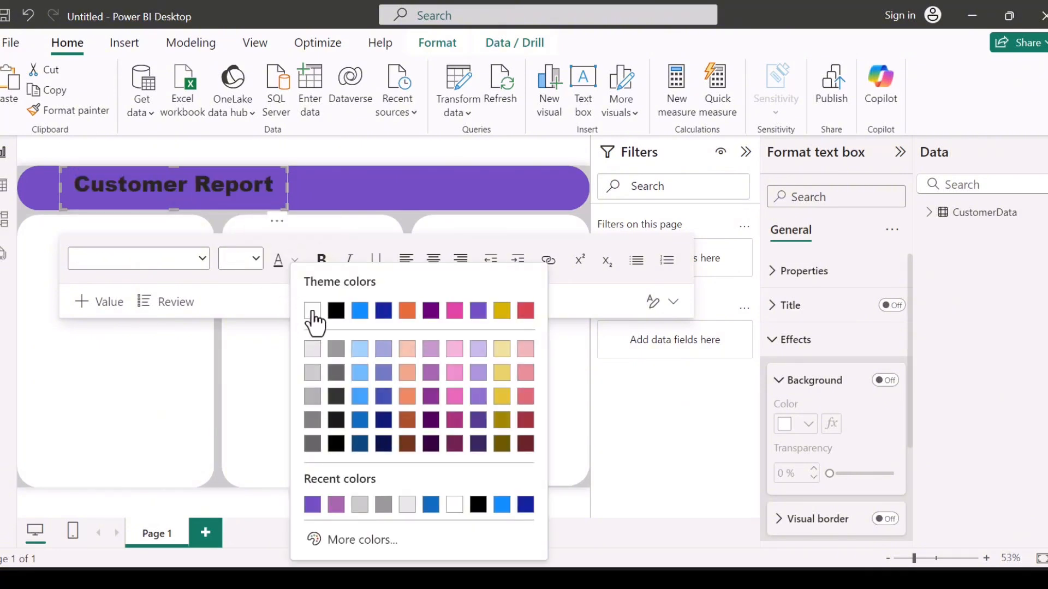
left_click(312, 309)
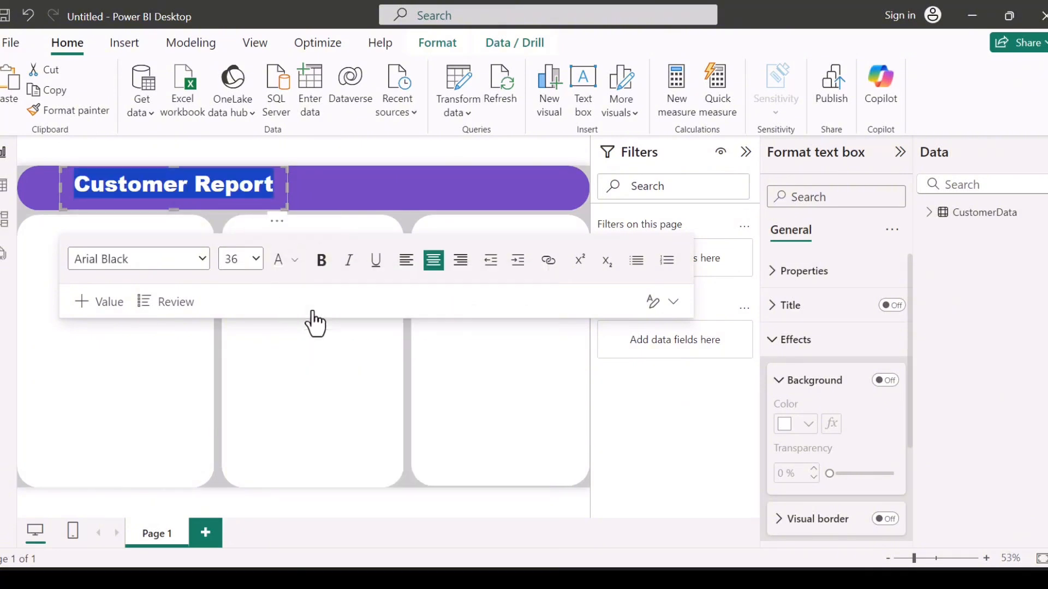
Shift the "Customer Report" text box slightly to the right within the header banner
left_click(411, 220)
left_click(402, 221)
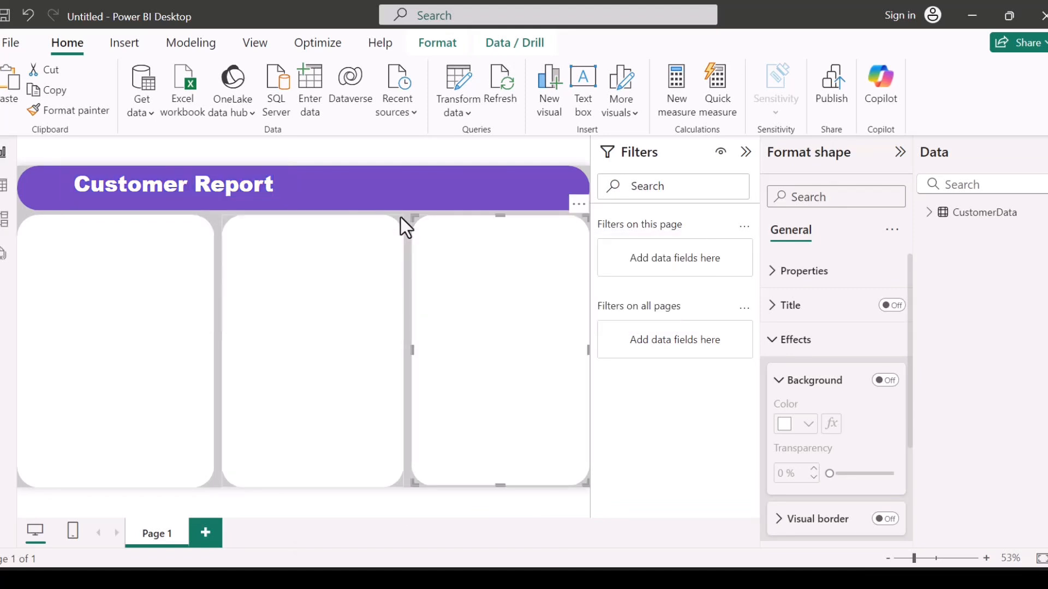
left_click(401, 217)
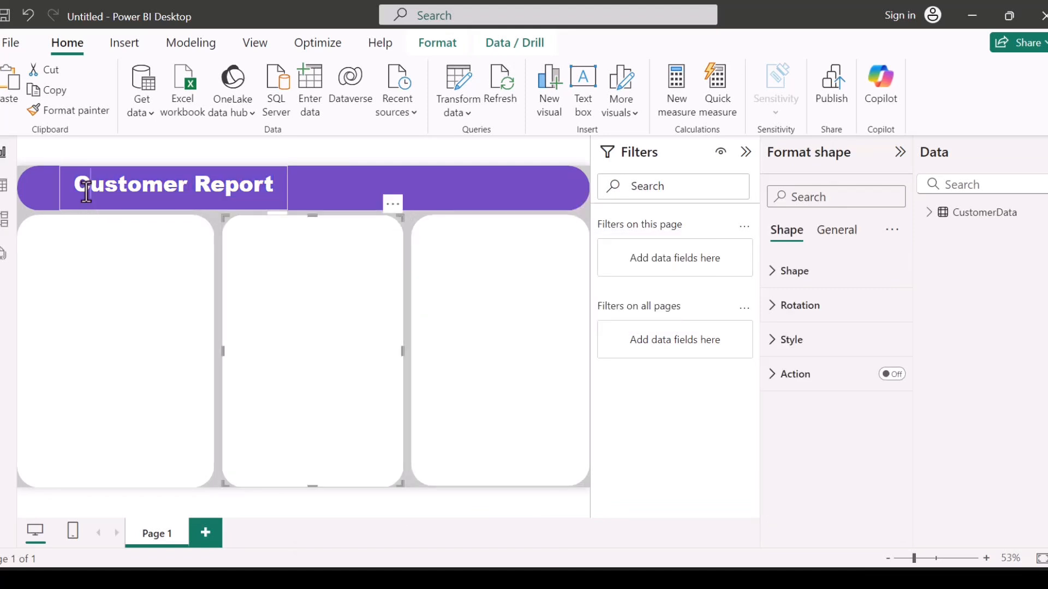
left_click(86, 191)
key("Escape")
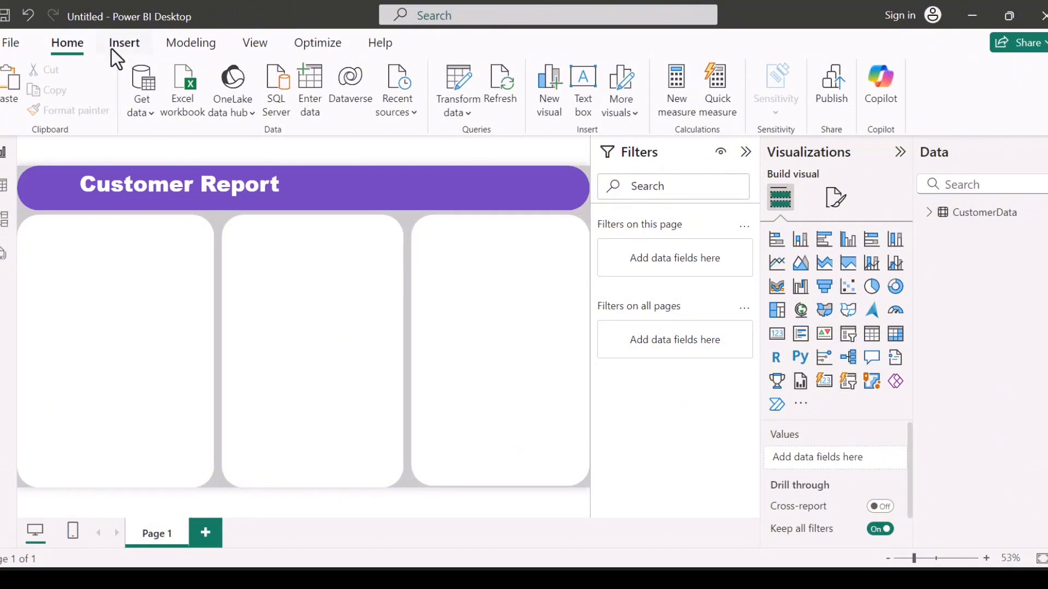
Insert the "customer" picture from the Downloads folder and shrink it to fit on the header banner, left of the title
left_click(112, 48)
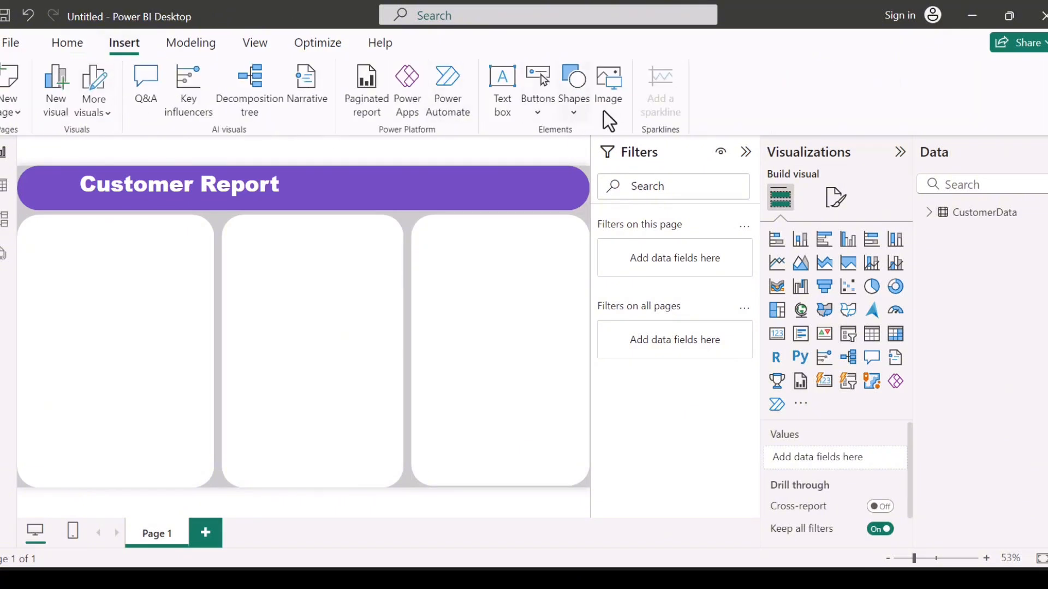
left_click(617, 103)
scroll(480, 240, "down", 5)
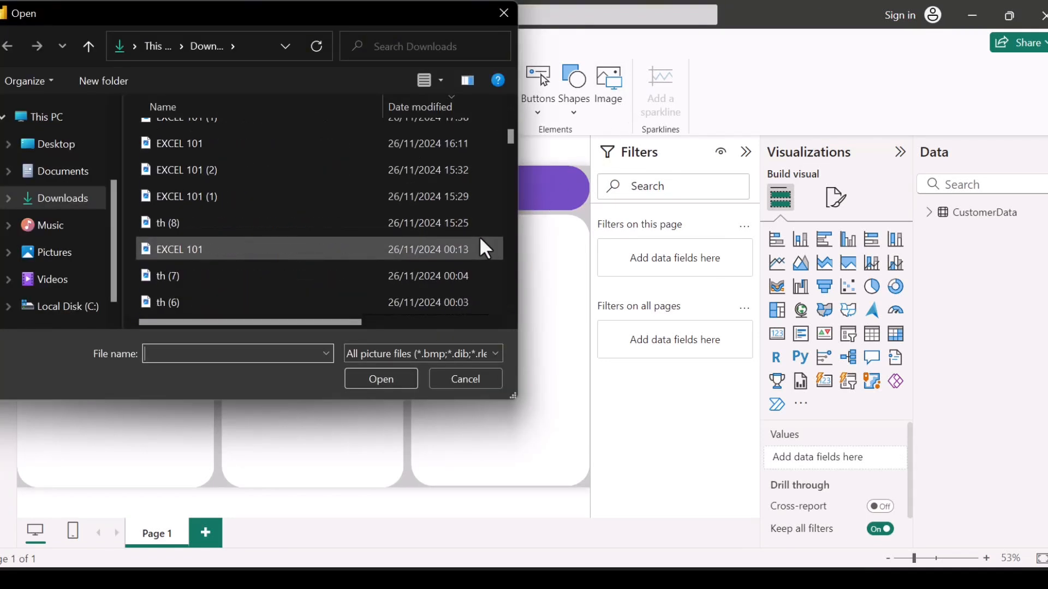
scroll(479, 235, "down", 5)
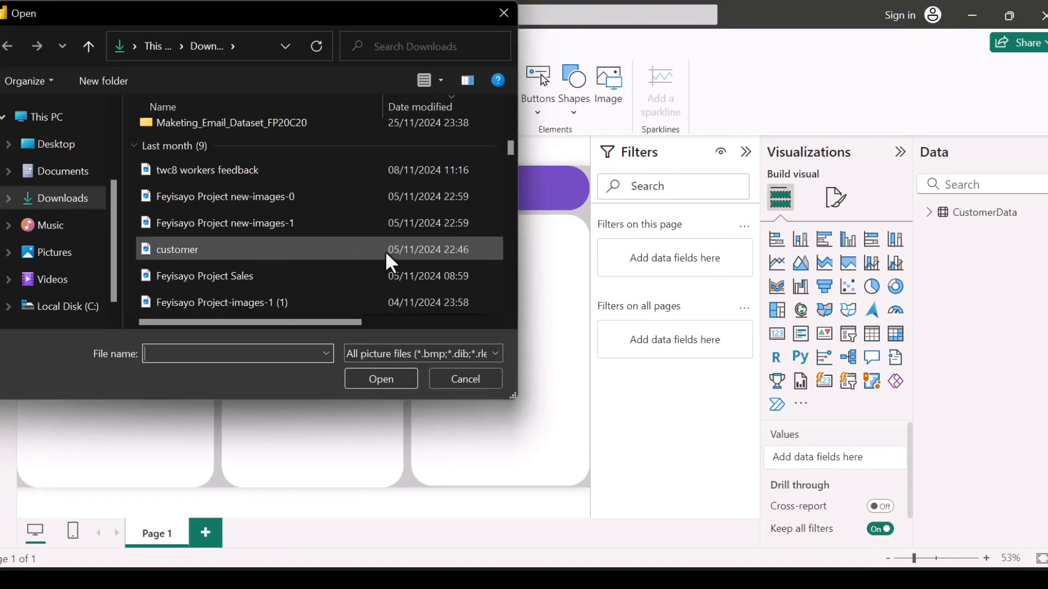
left_click(385, 251)
double_click(386, 251)
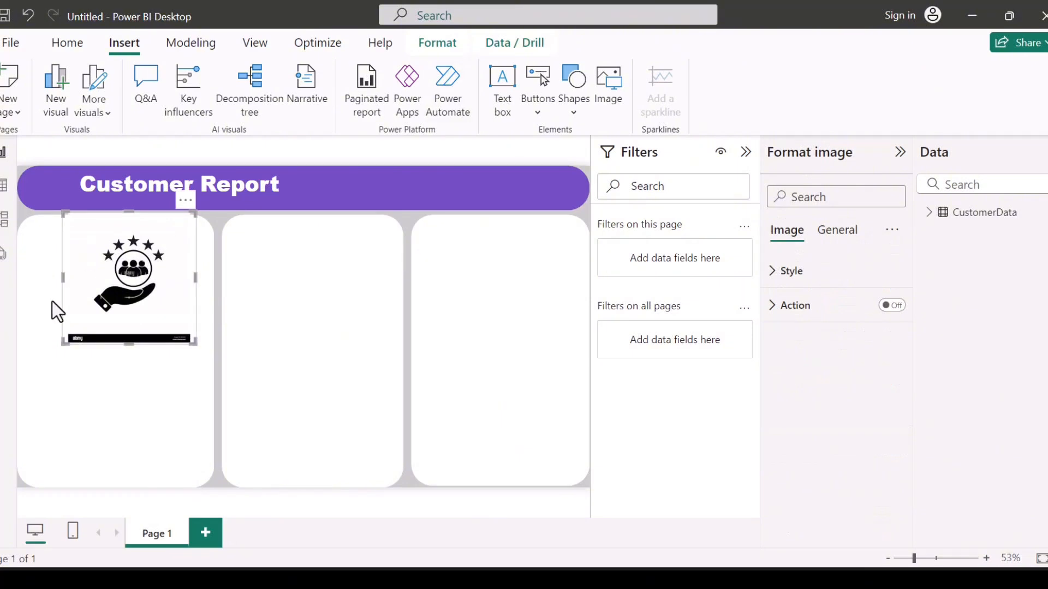
left_click_drag(114, 248, 71, 215)
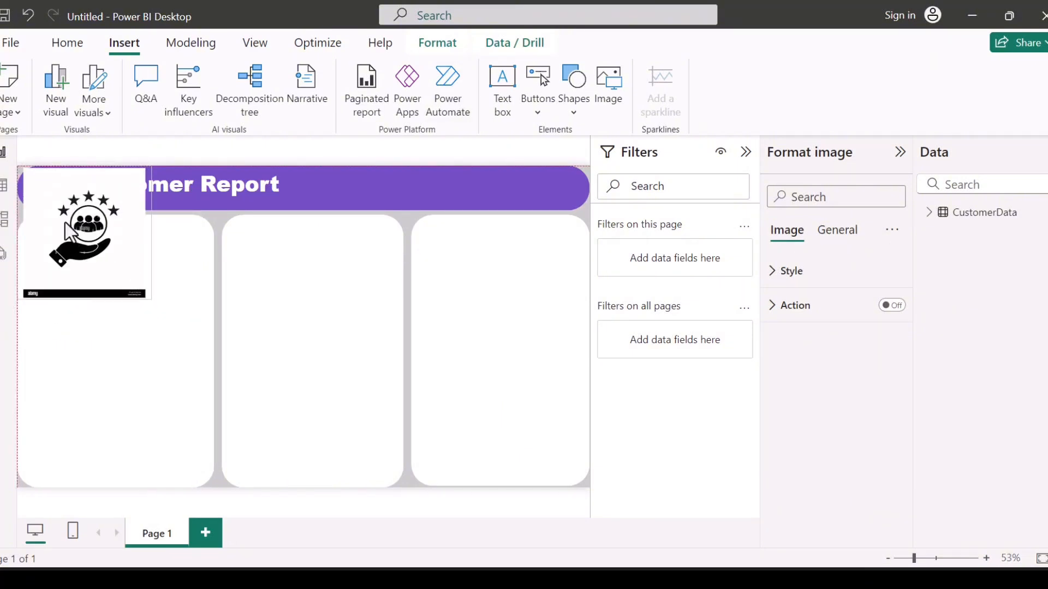
left_click_drag(149, 298, 51, 184)
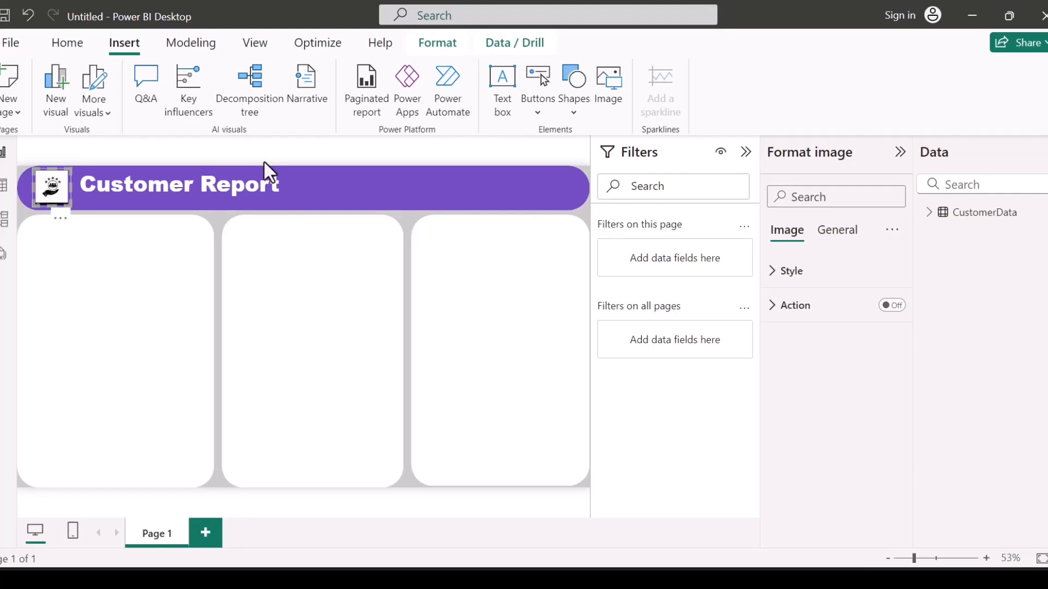
Reduce the rounded corners of the purple header banner to about 19 px
left_click(306, 196)
left_click(825, 240)
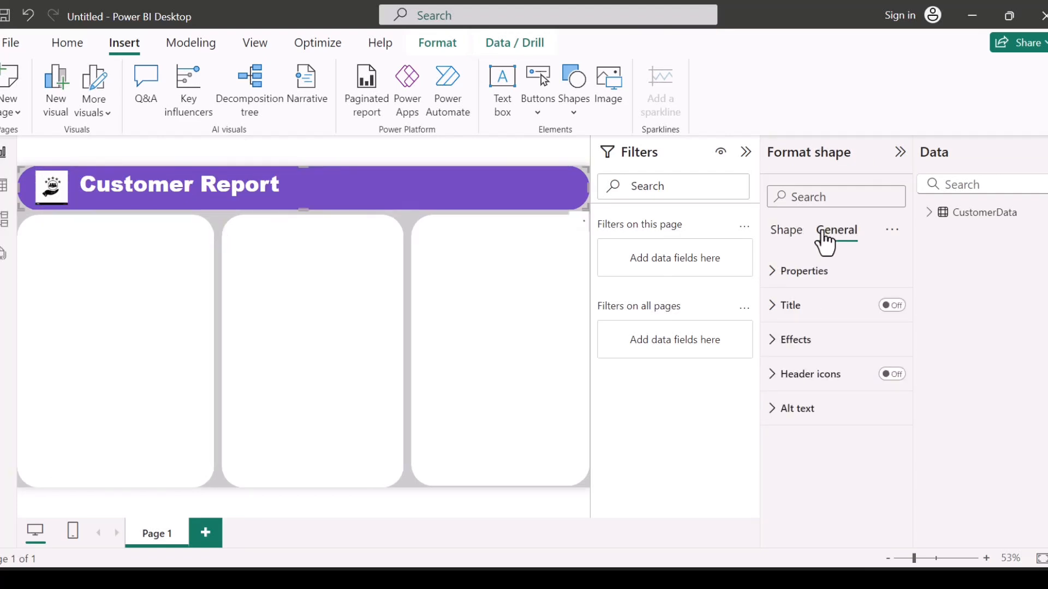
left_click(785, 240)
left_click(798, 285)
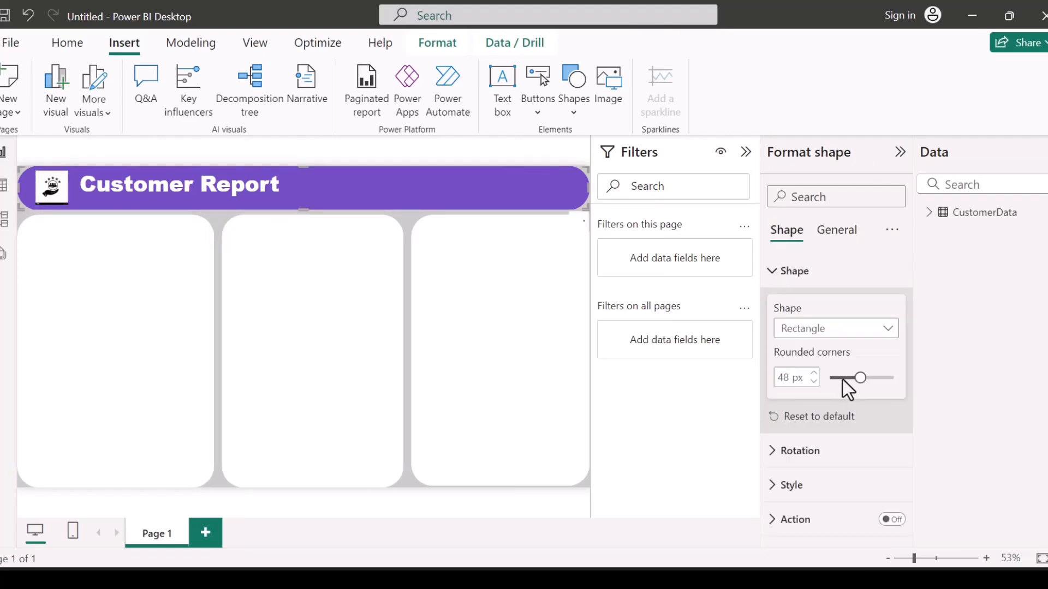
left_click_drag(842, 380, 842, 377)
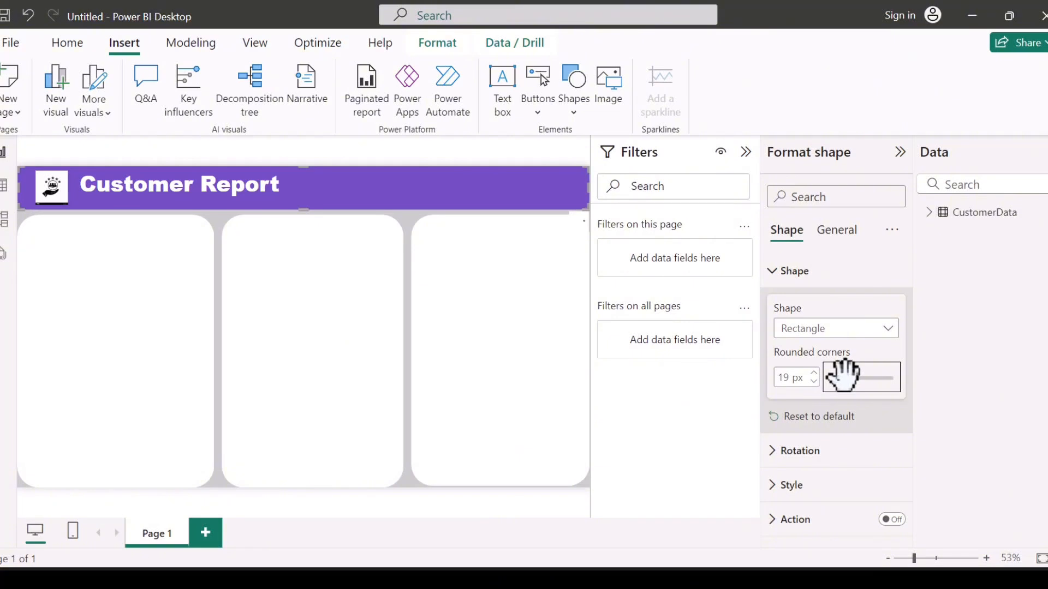
key("Left")
key("Left")
key("Left")
left_click(407, 215)
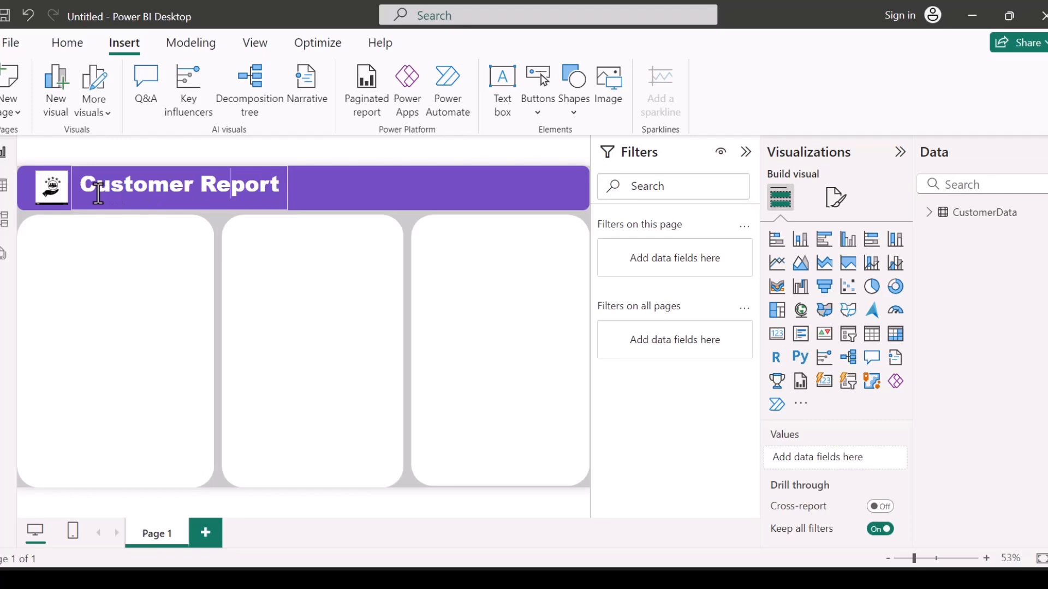
Set the font size of the whole "Customer Report" title to 28
left_click(98, 192)
left_click_drag(280, 184, 77, 180)
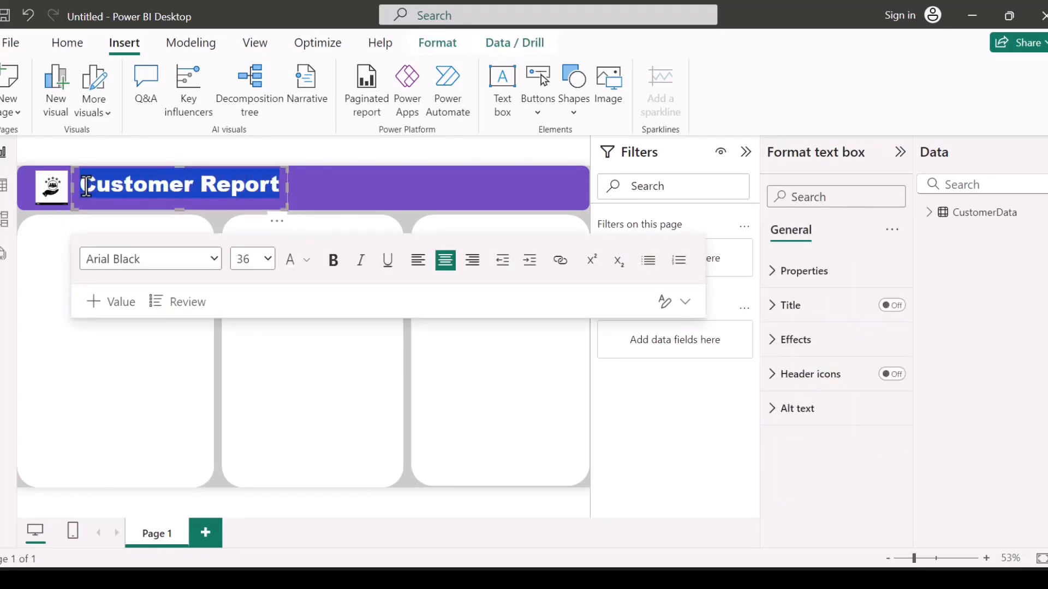
left_click(266, 260)
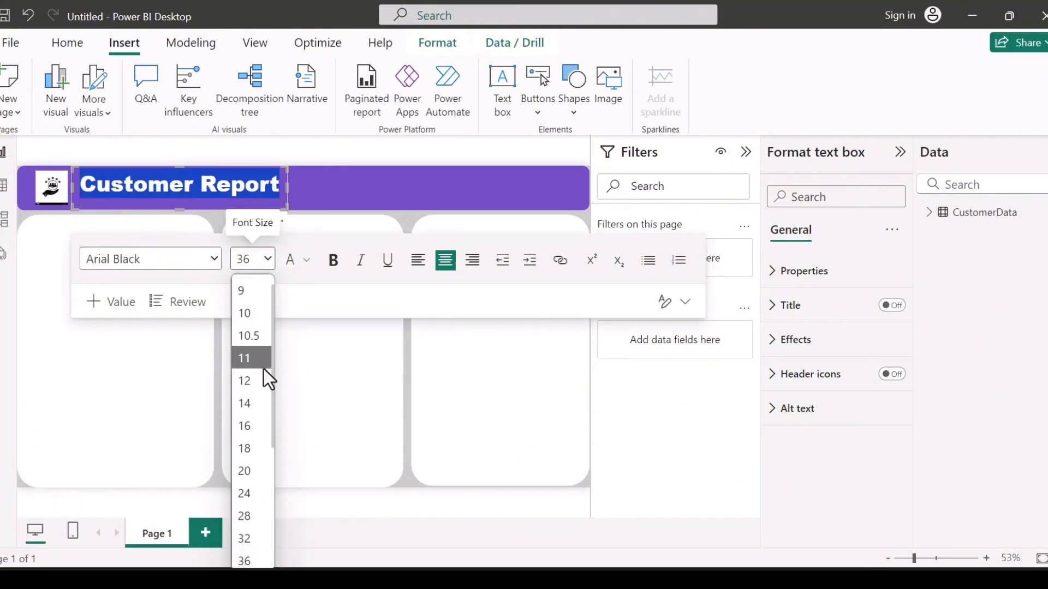
left_click(248, 517)
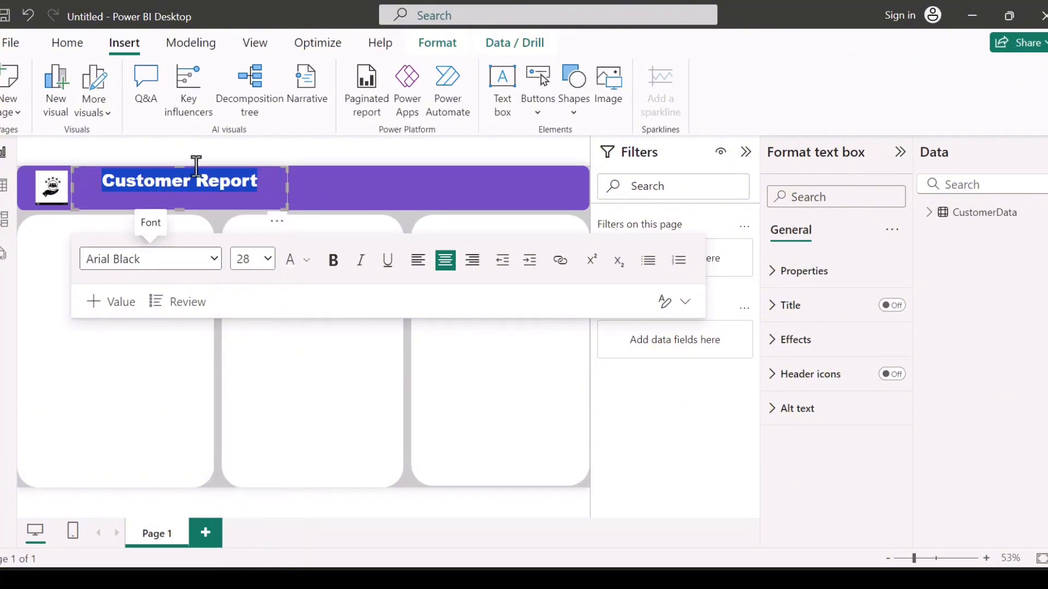
Send the purple header banner and the left white panel to the back of the object order
left_click(349, 185)
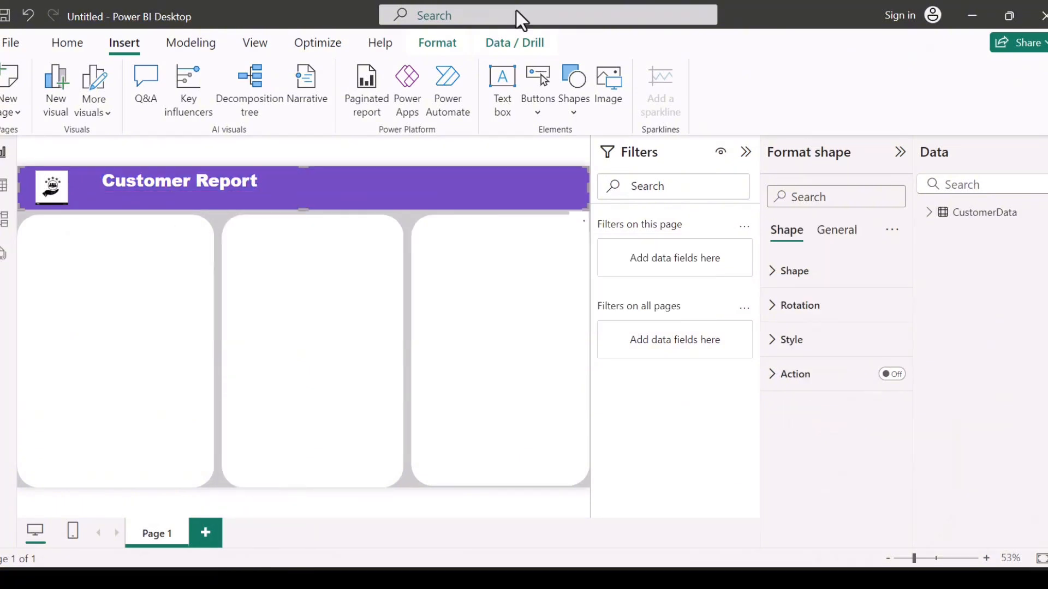
left_click(444, 48)
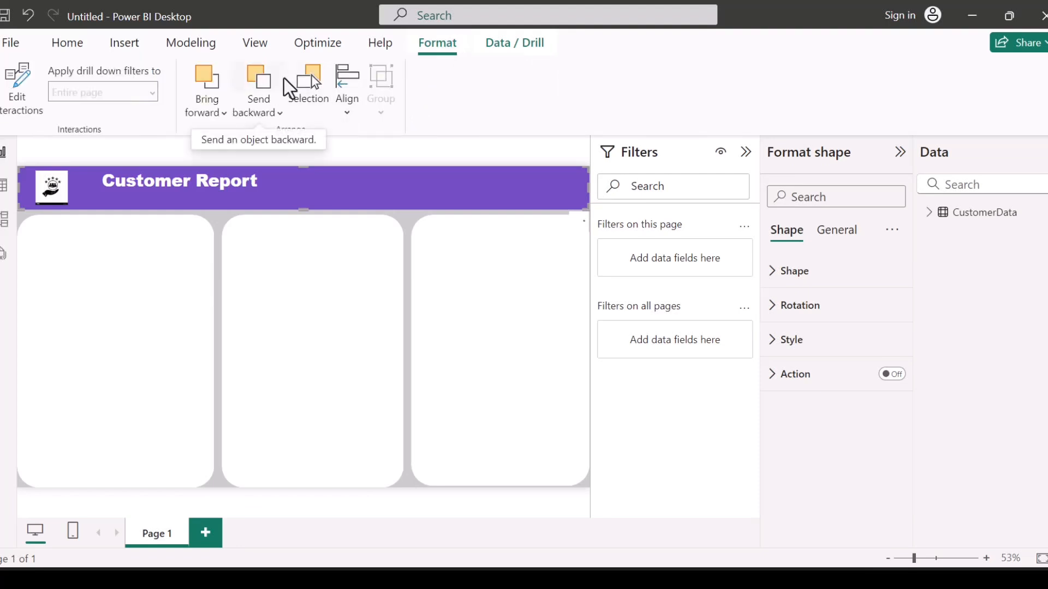
left_click(280, 115)
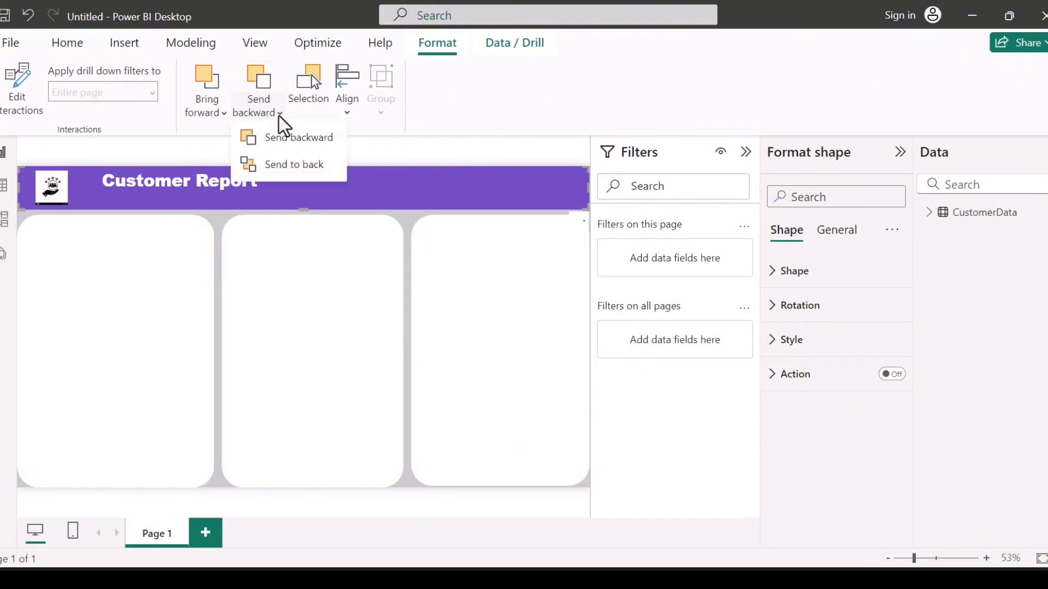
left_click(267, 168)
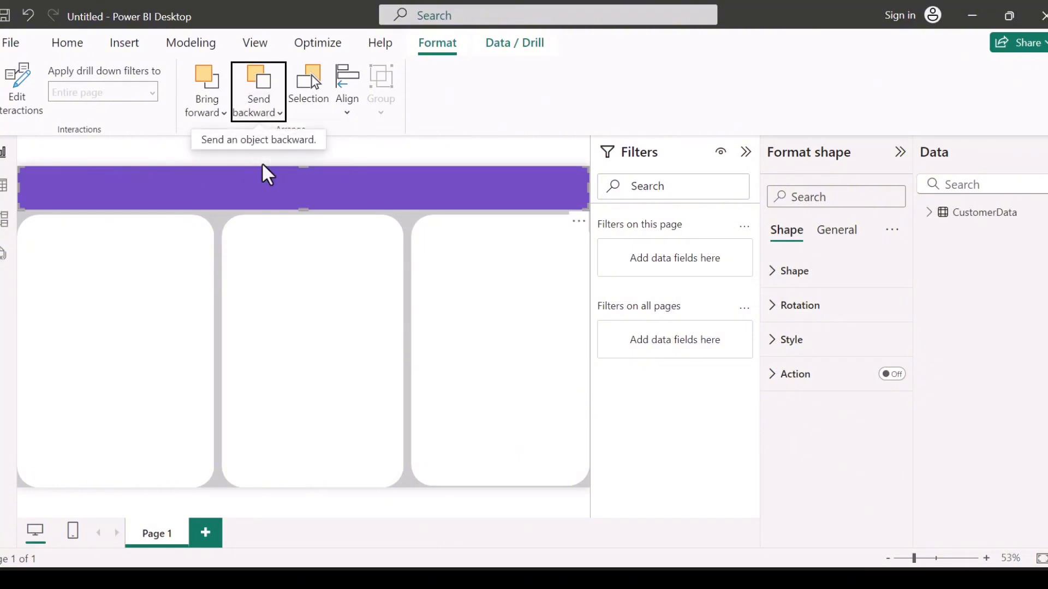
left_click(176, 272)
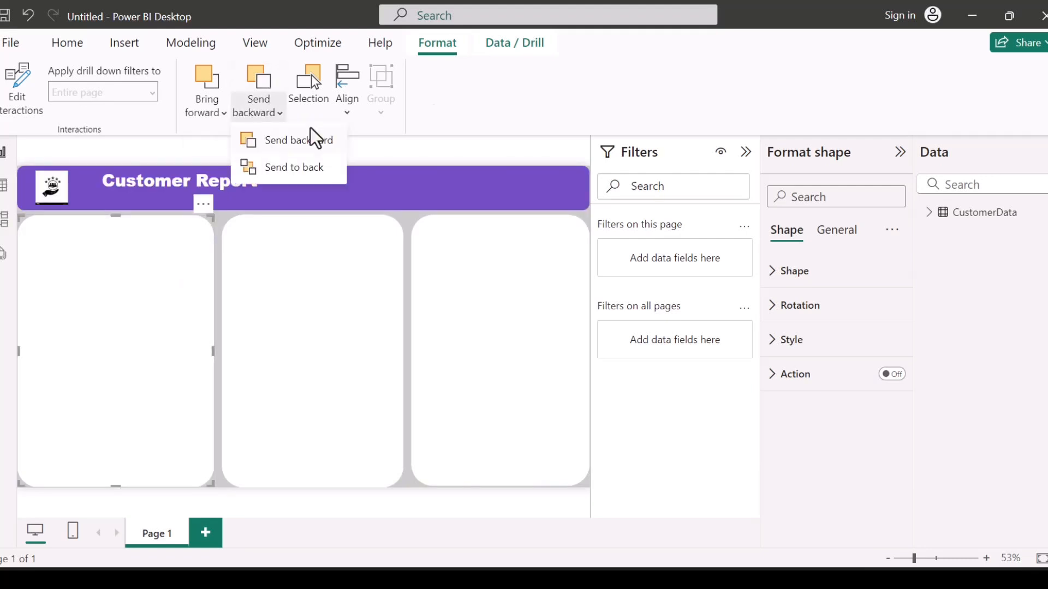
left_click(263, 168)
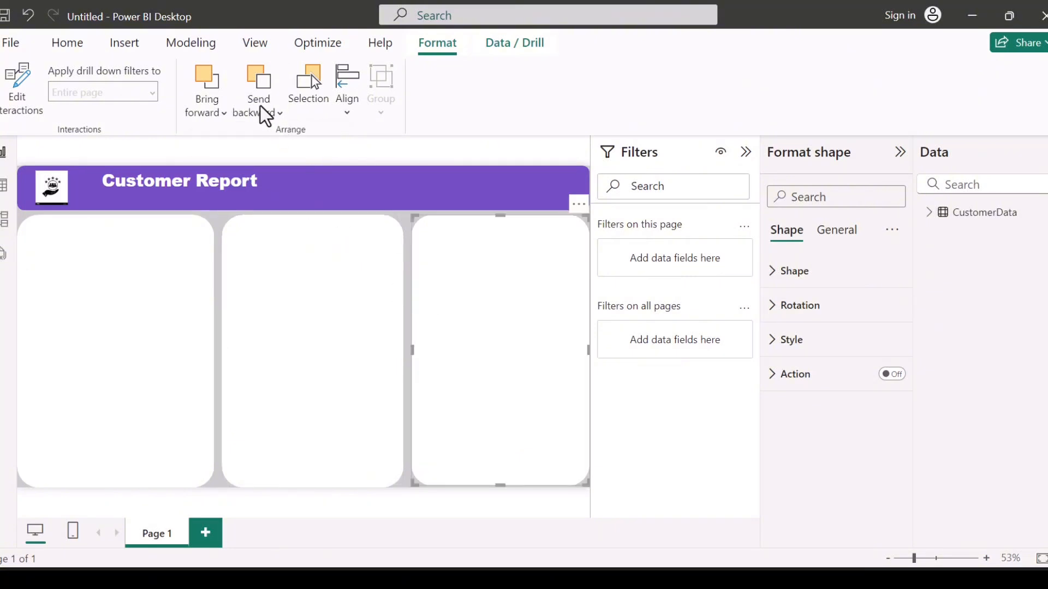
key("Escape")
Set the rounded corners of the right white panel to 27 px
left_click(483, 279)
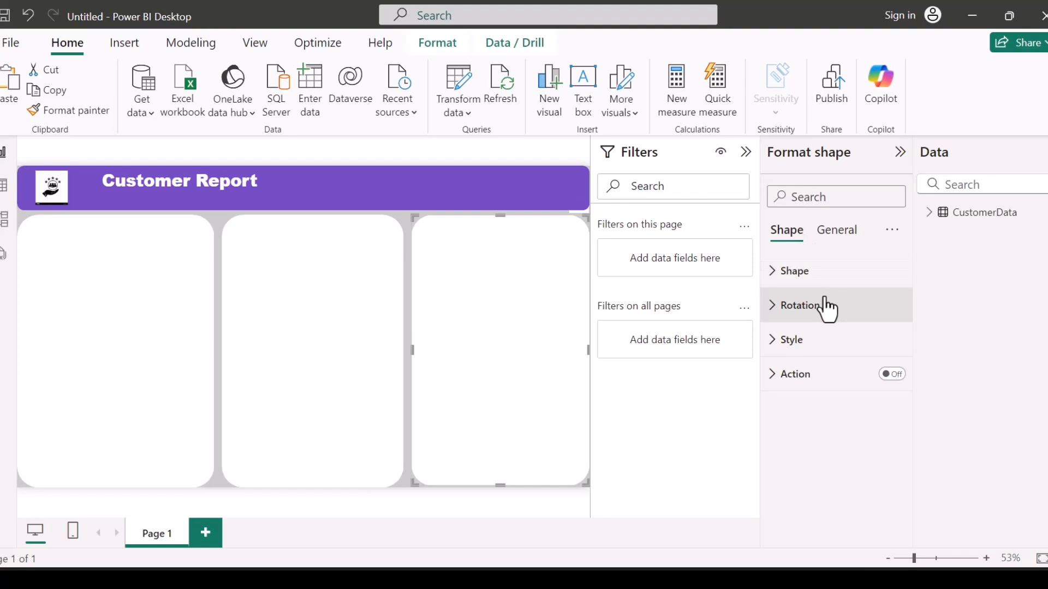
left_click(792, 340)
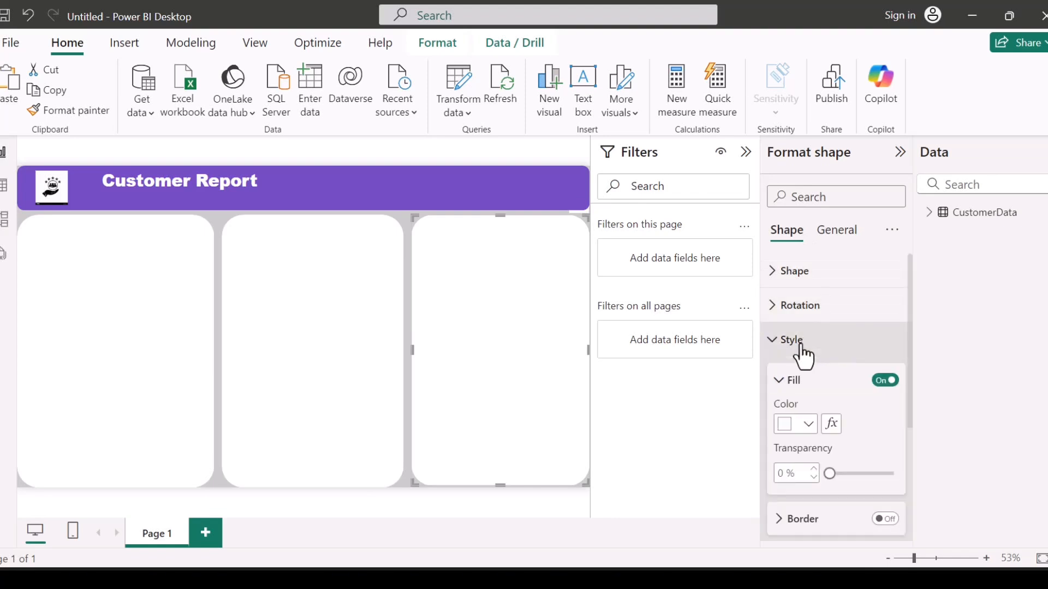
left_click(795, 272)
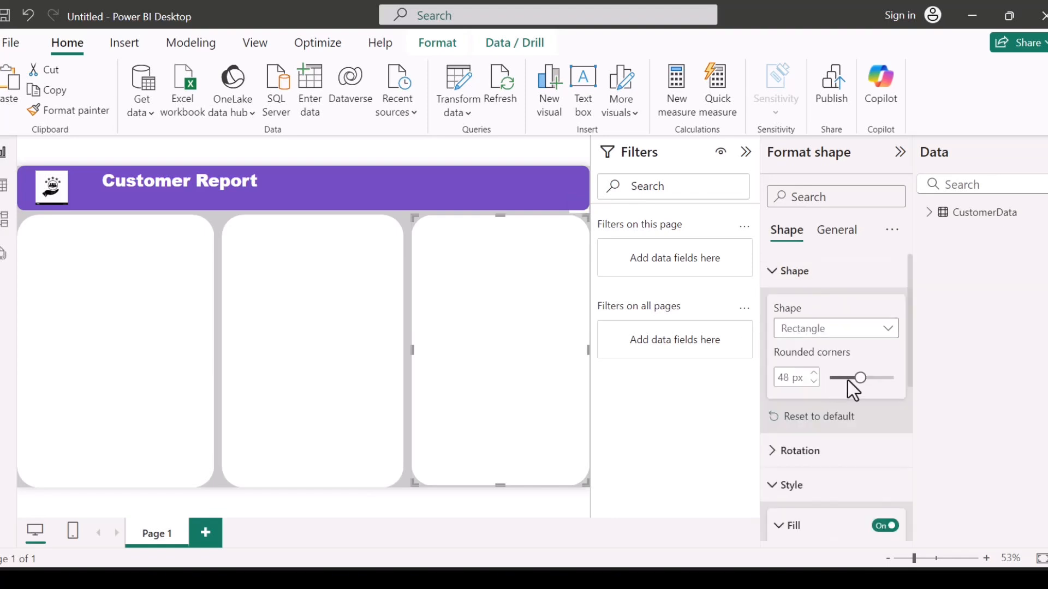
left_click(847, 379)
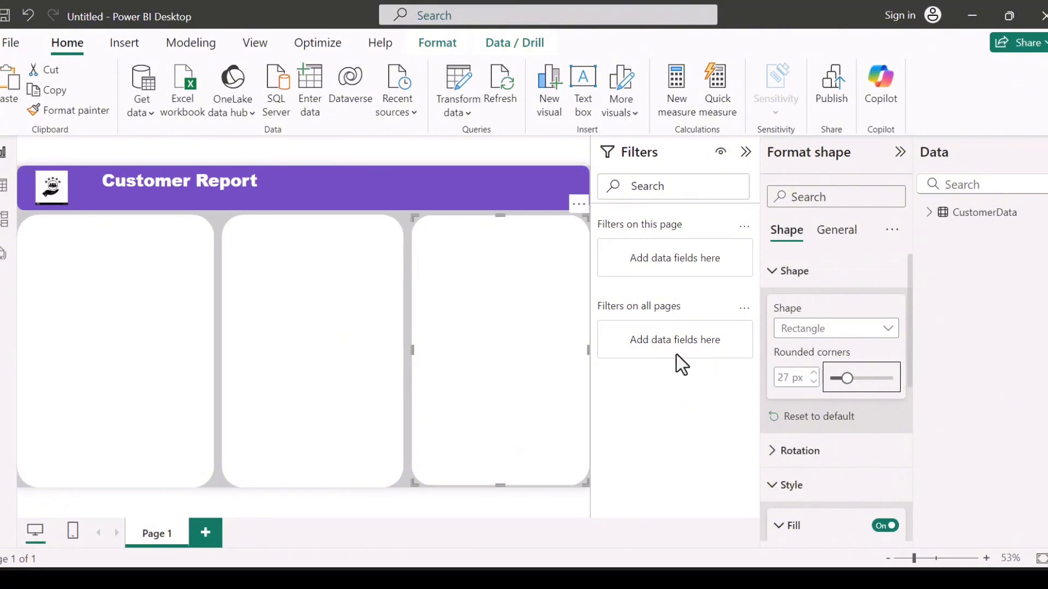
Copy the right white panel's formatting onto the middle panel with the Format painter
left_click(356, 304)
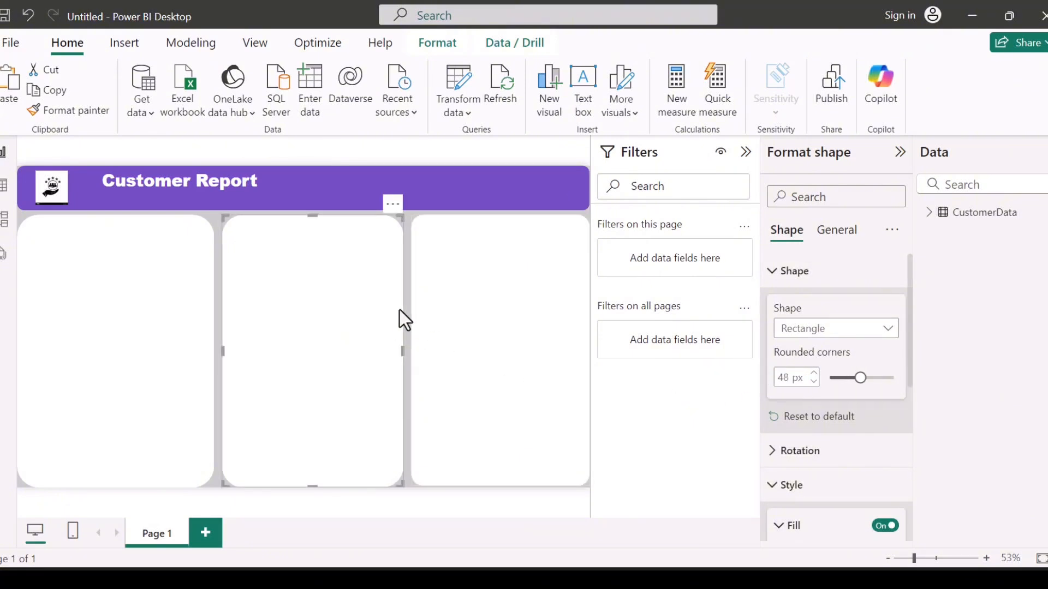
left_click(415, 289)
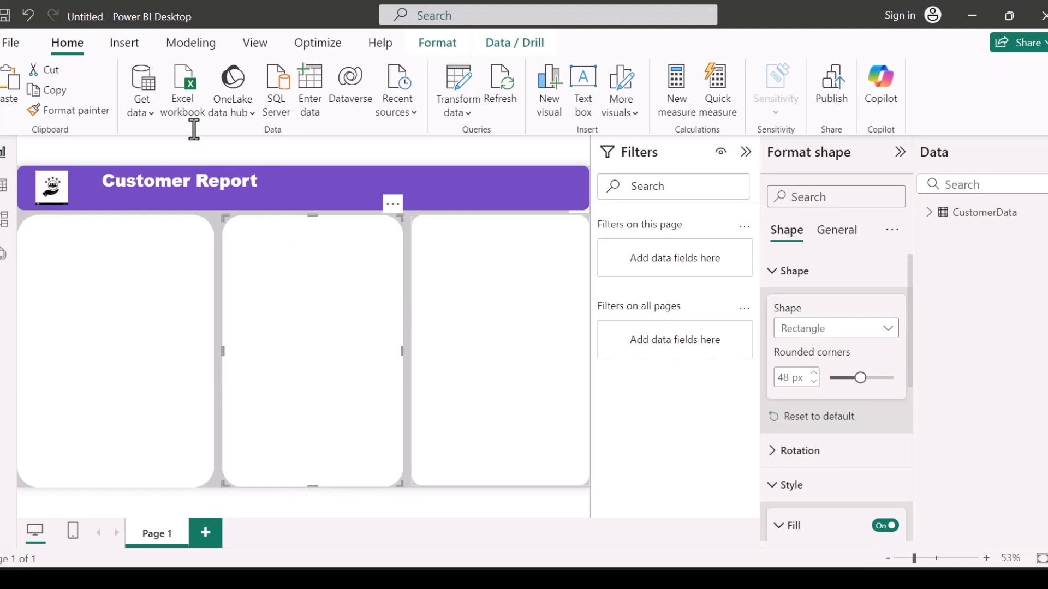
left_click(63, 112)
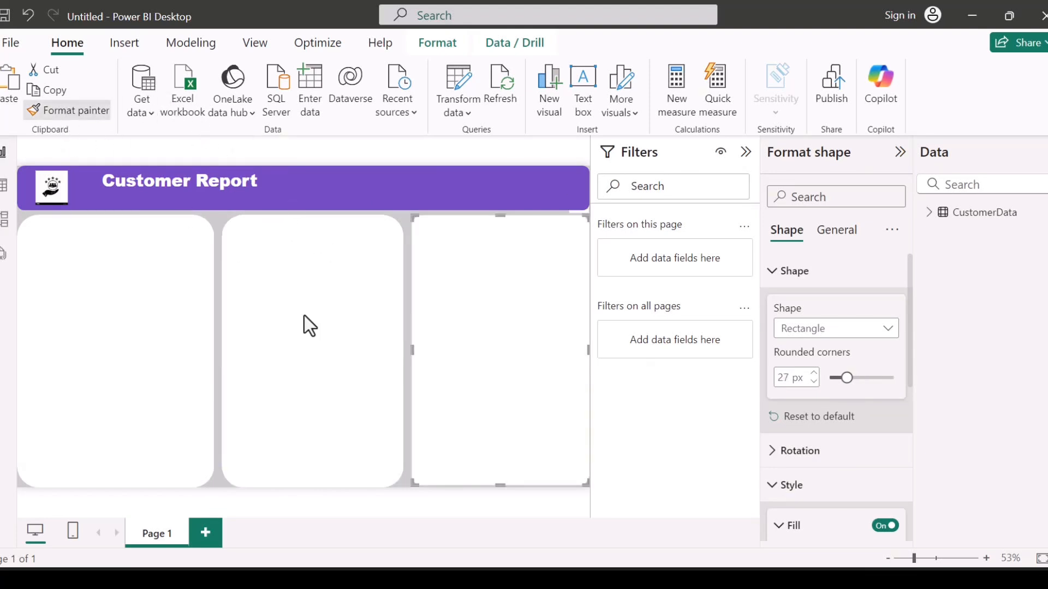
left_click(304, 315)
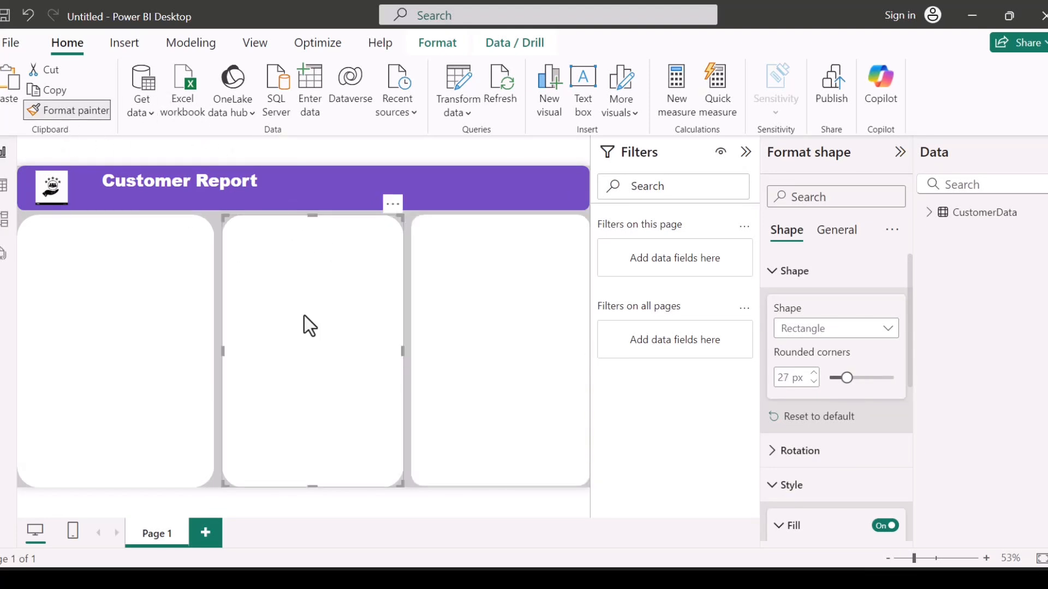
Send the middle white panel to the back of the object order
left_click(426, 43)
left_click(275, 112)
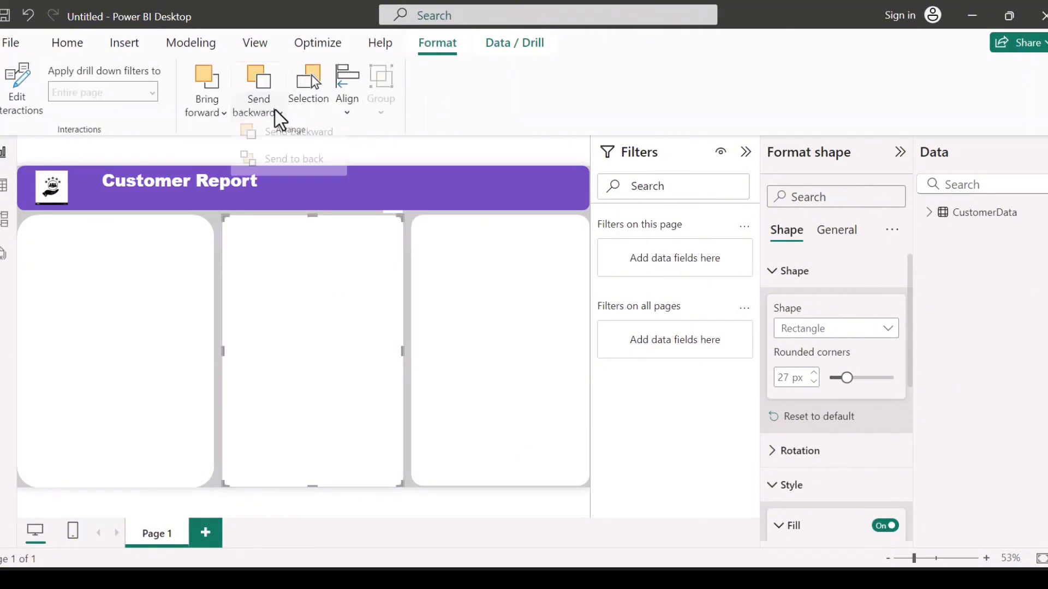
left_click(274, 168)
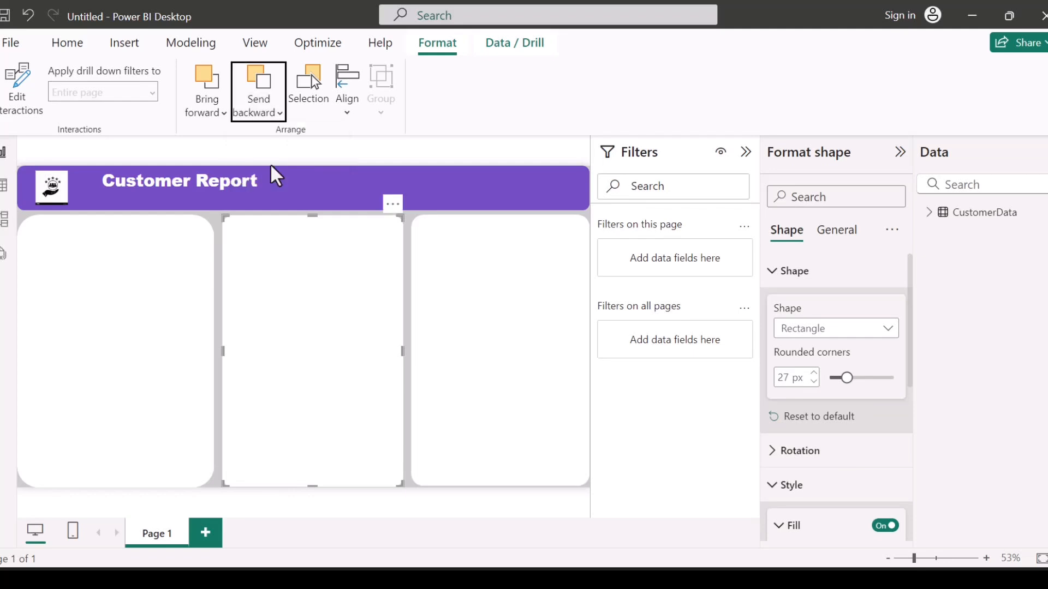
Set the rounded corners of the left white panel to 27 px and deselect it
left_click(149, 300)
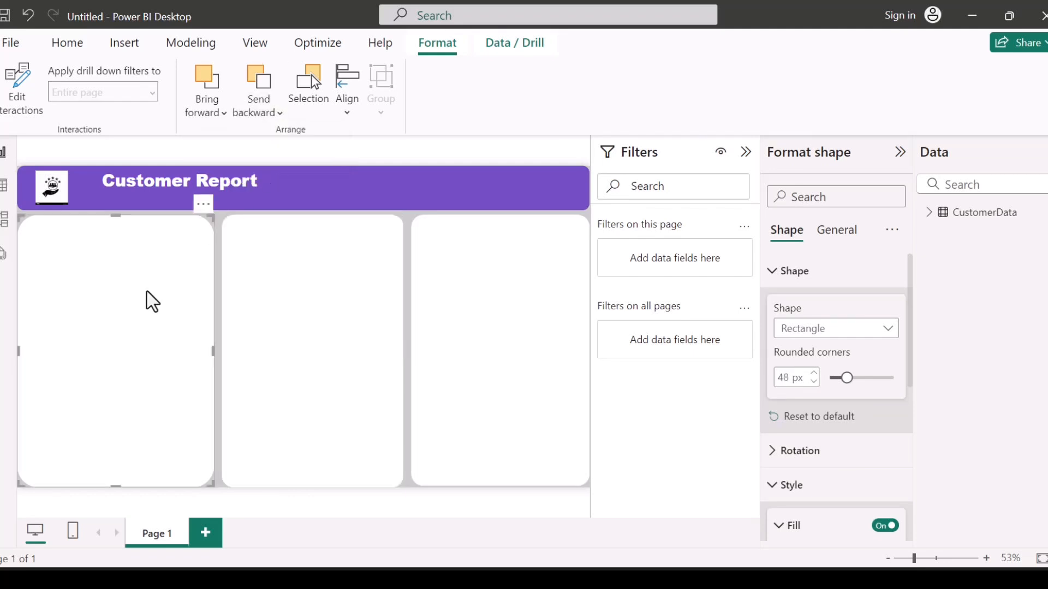
left_click_drag(860, 378, 844, 378)
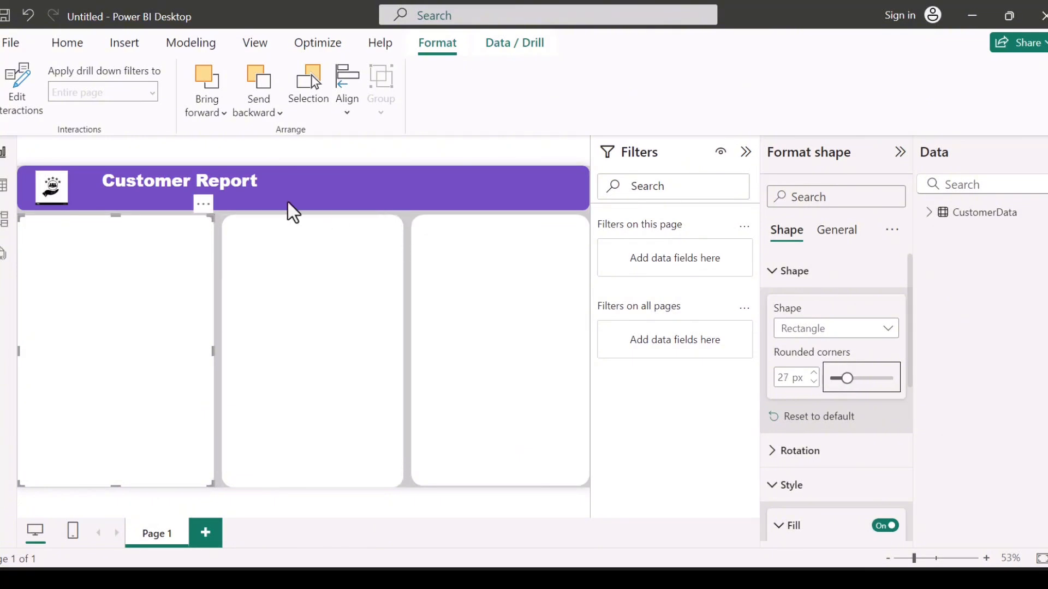
left_click(408, 219)
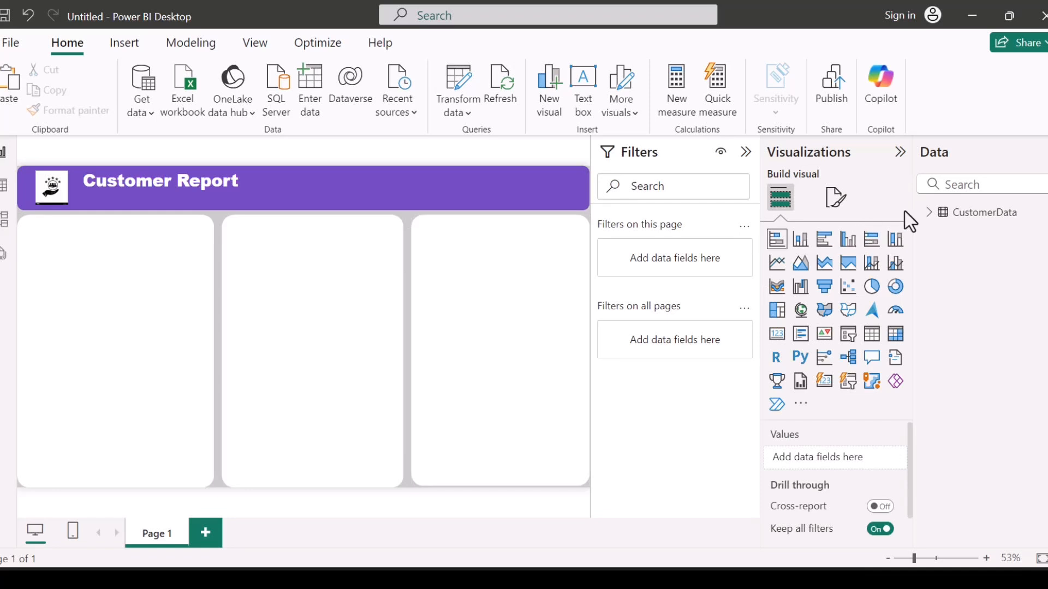
Create a slicer from the SubscriptionEnd and SubscriptionStart fields of CustomerData and move it onto the header banner, right of the title
left_click(931, 215)
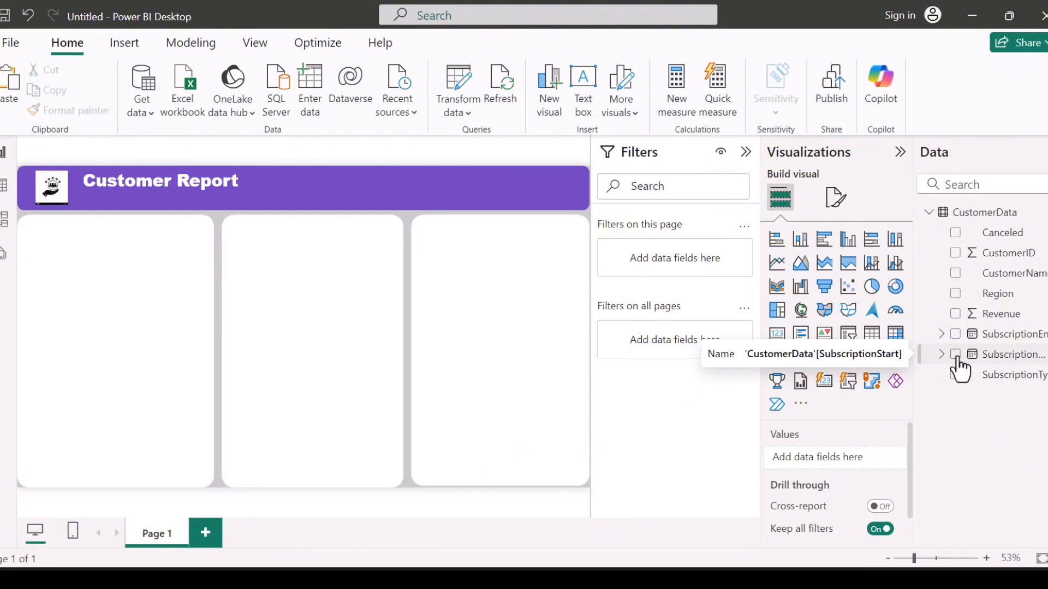
left_click(955, 334)
left_click(955, 354)
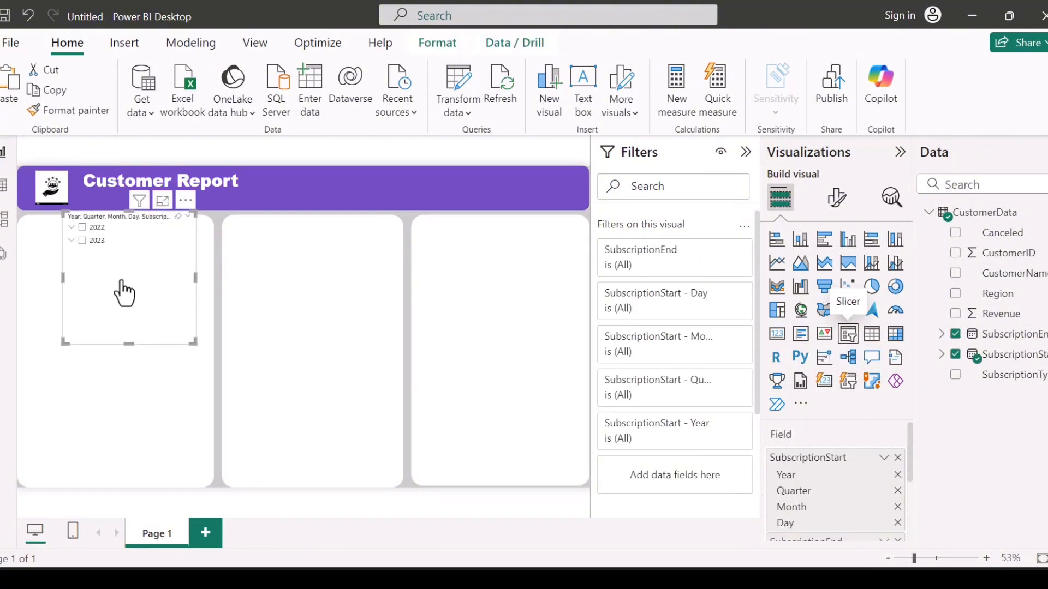
left_click_drag(121, 289, 331, 219)
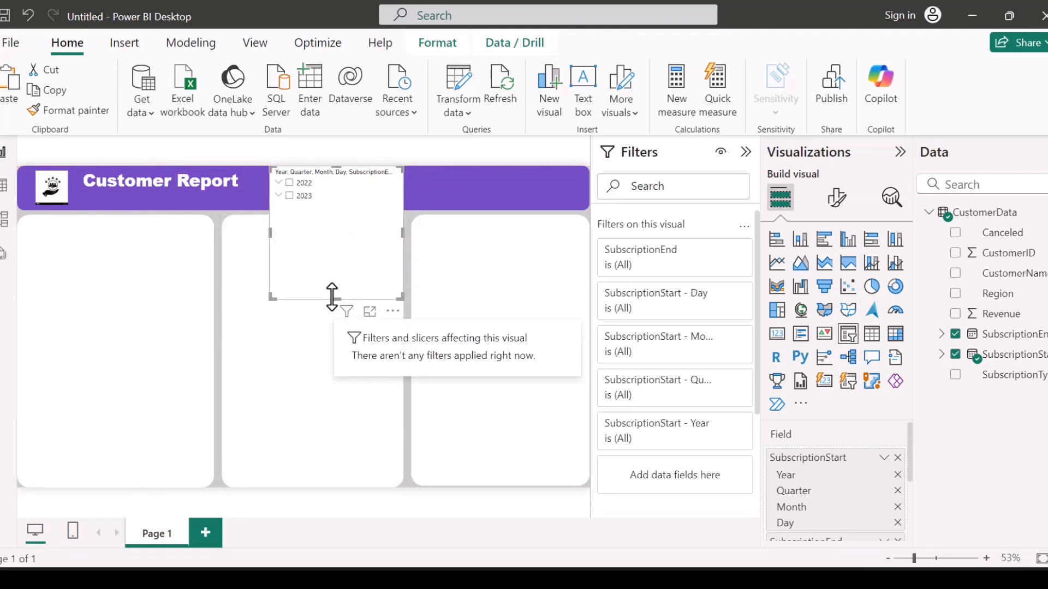
Shrink the date slicer's height to fit the header banner, and title its slicer header "Year" in Arial Black
mouse_move(333, 212)
left_mouse_down()
mouse_move(327, 197)
mouse_move(327, 220)
mouse_move(335, 215)
left_mouse_up()
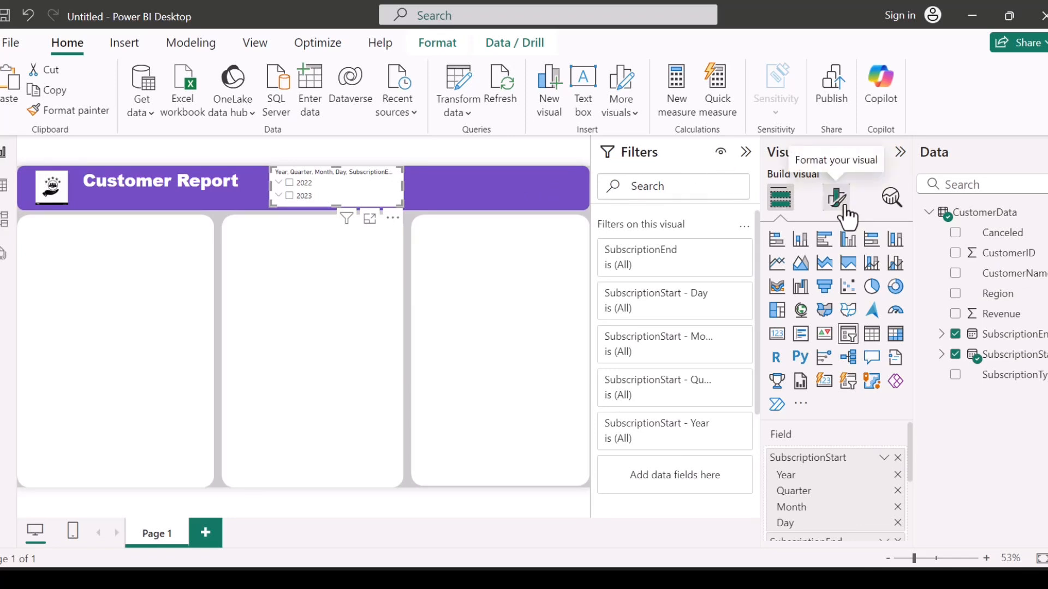
left_click(843, 207)
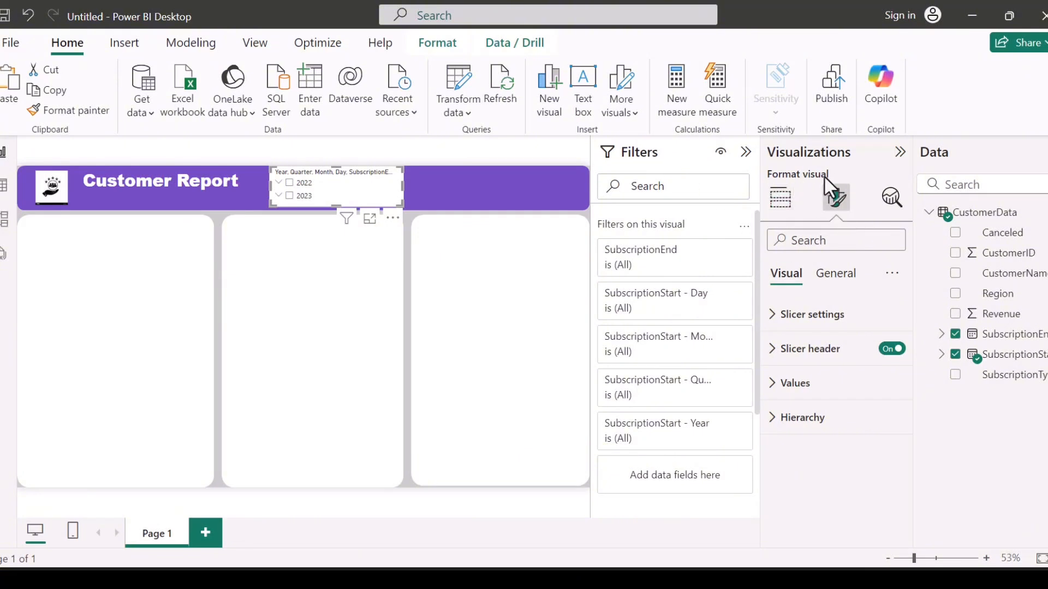
left_click(811, 352)
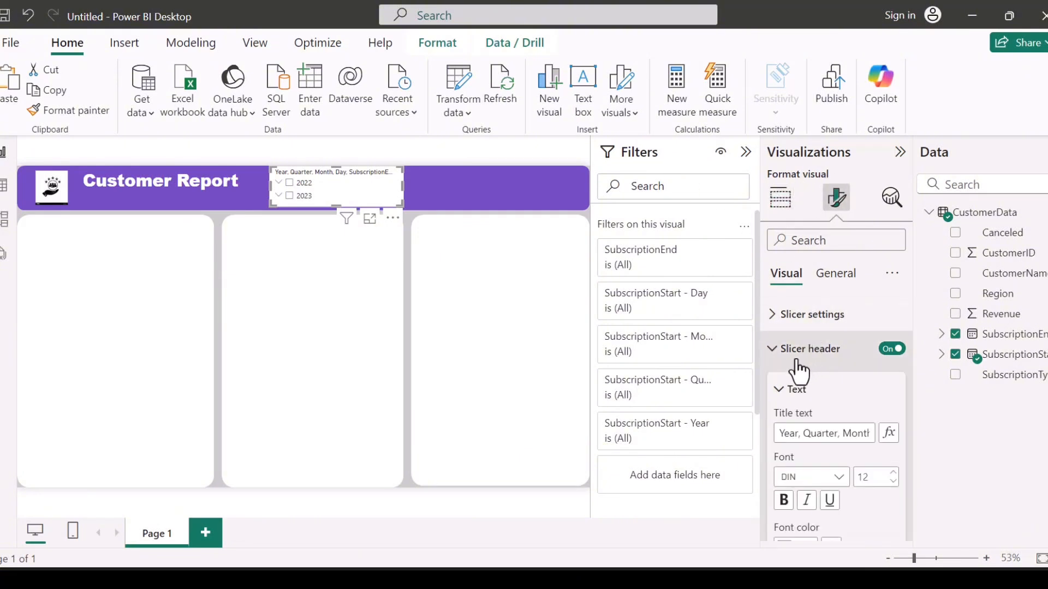
left_click_drag(794, 439, 903, 456)
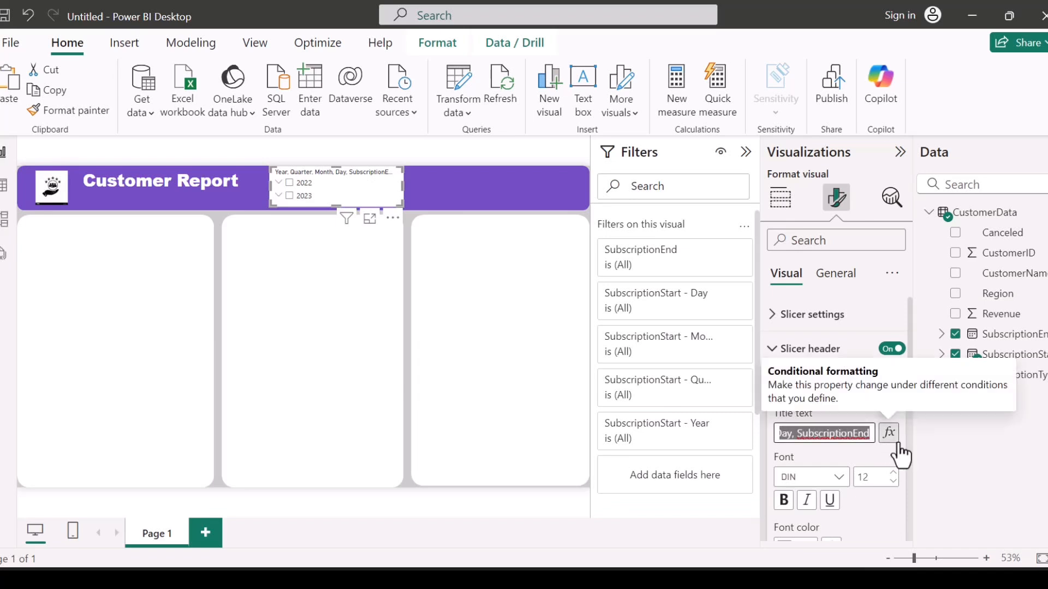
type("Year")
key("Return")
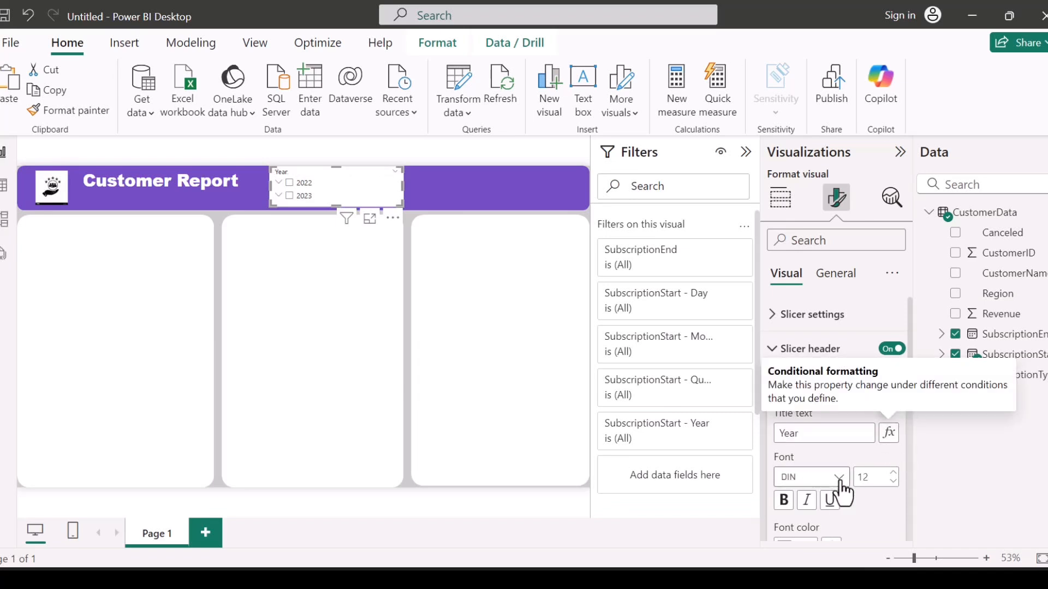
left_click(839, 478)
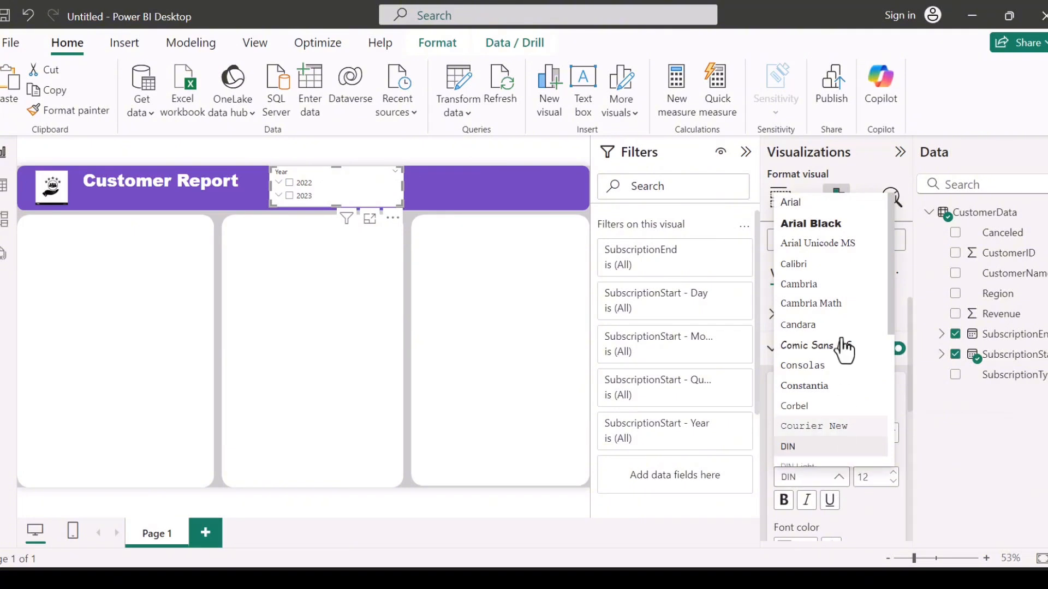
left_click(822, 225)
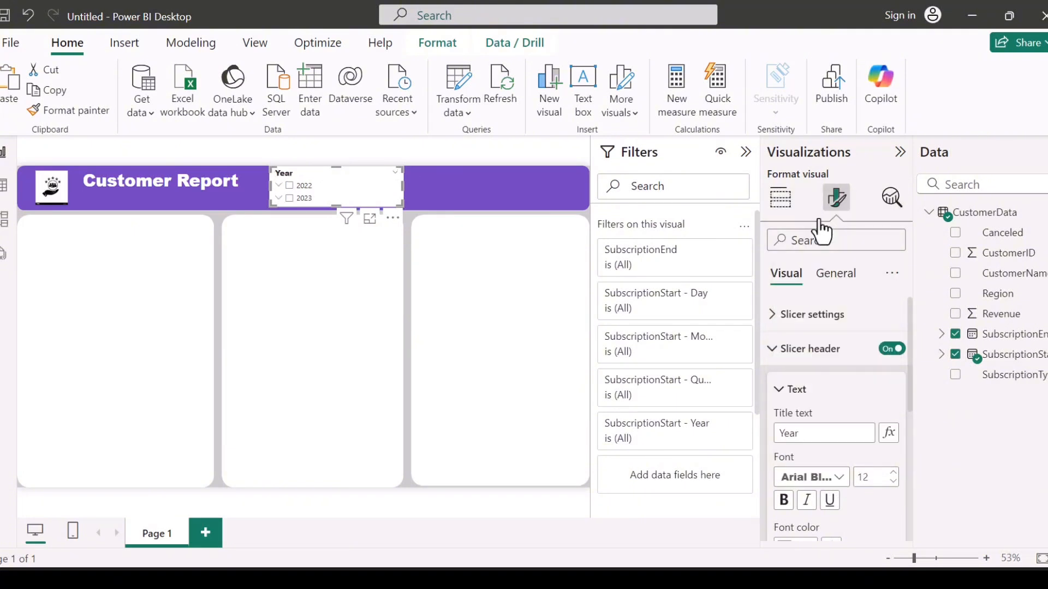
Set the Year slicer's values to bold in Segoe UI Bold at size 12
left_click(807, 348)
left_click(787, 385)
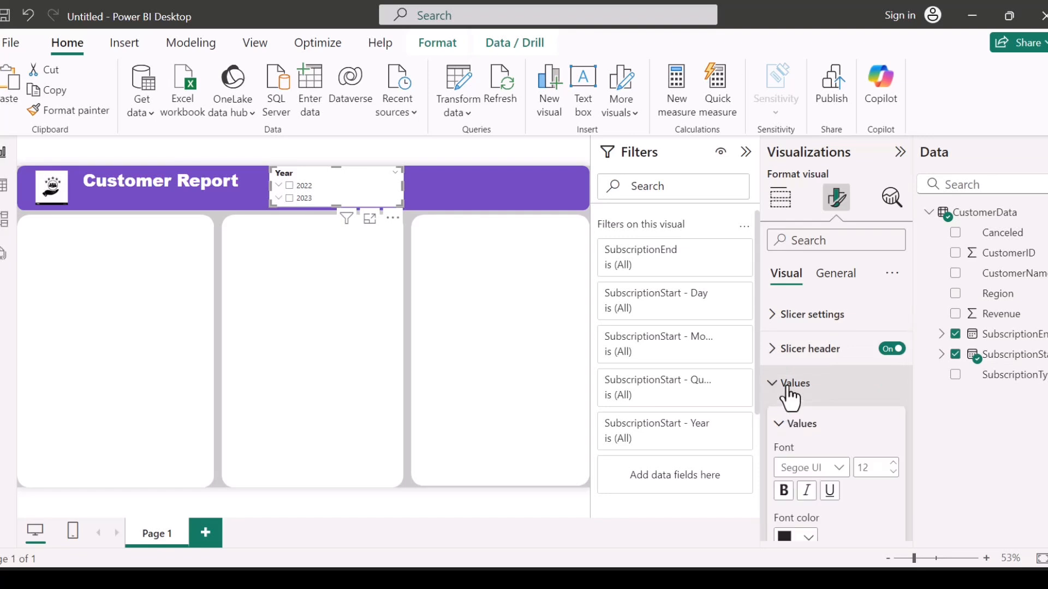
left_click(835, 470)
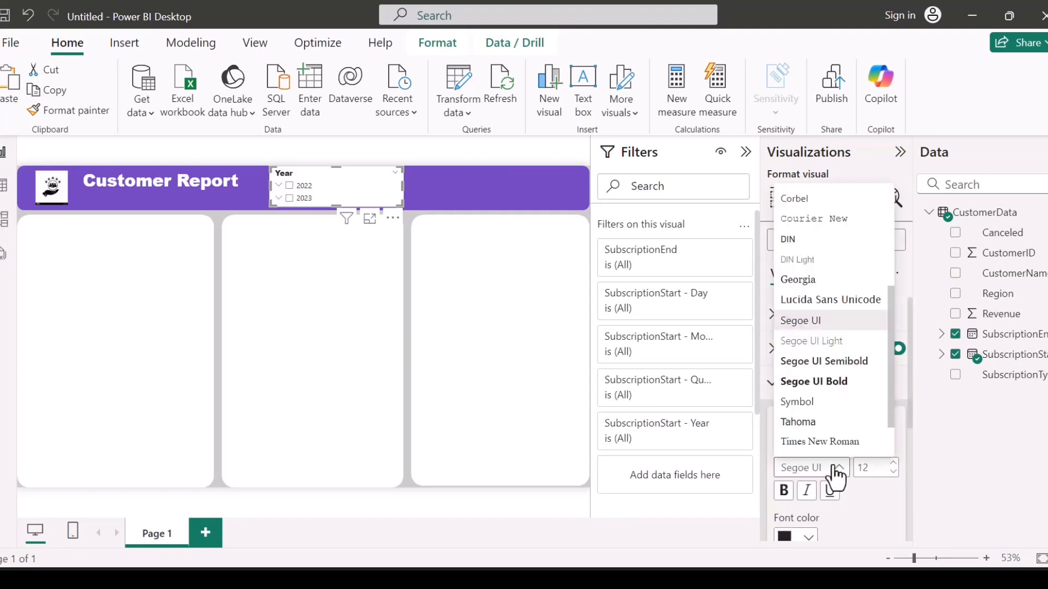
left_click(835, 365)
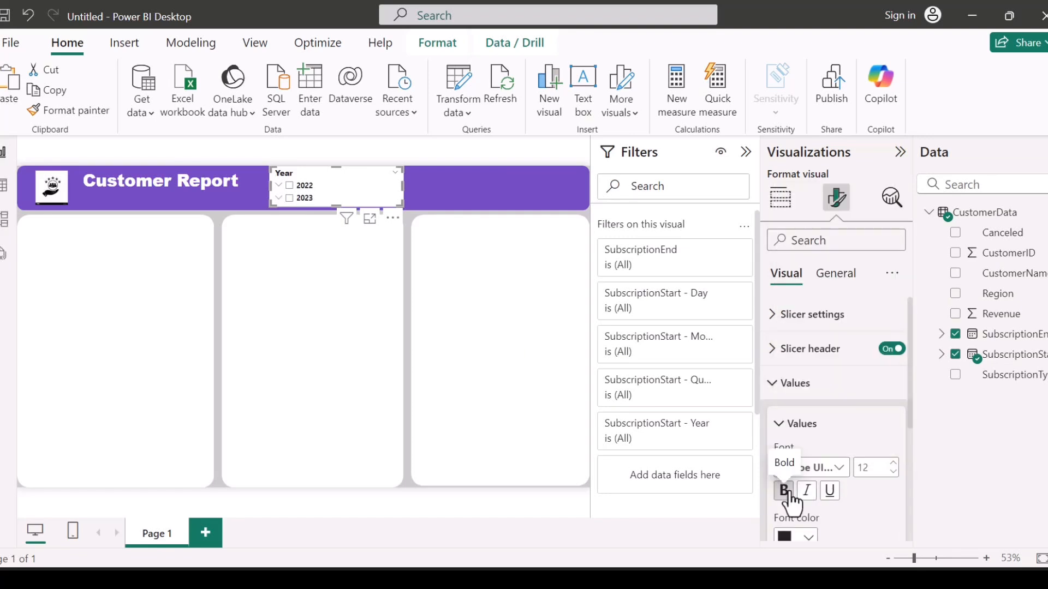
left_click(840, 475)
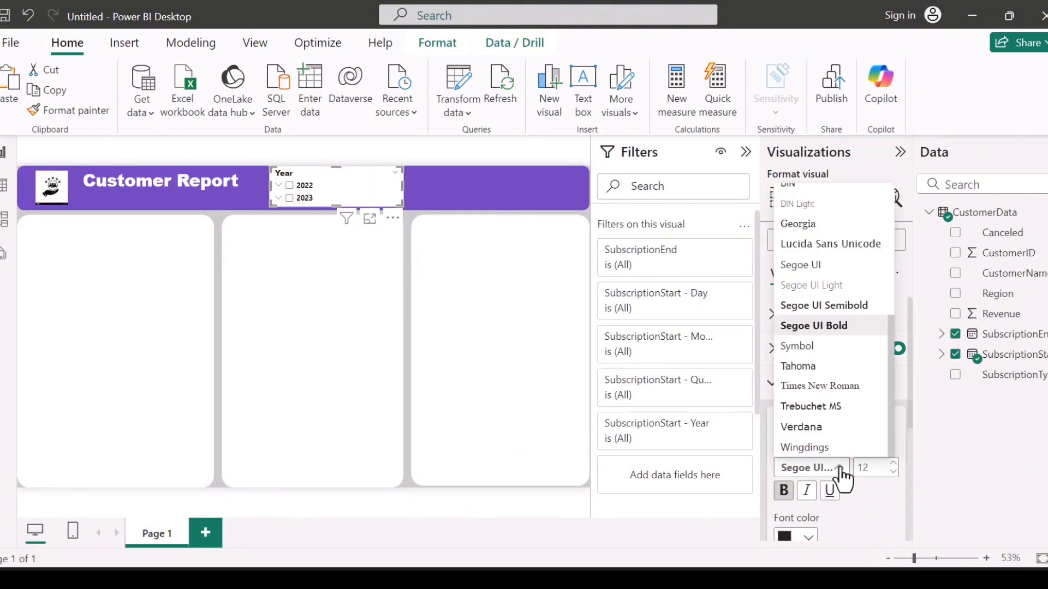
left_click(900, 472)
left_click(894, 465)
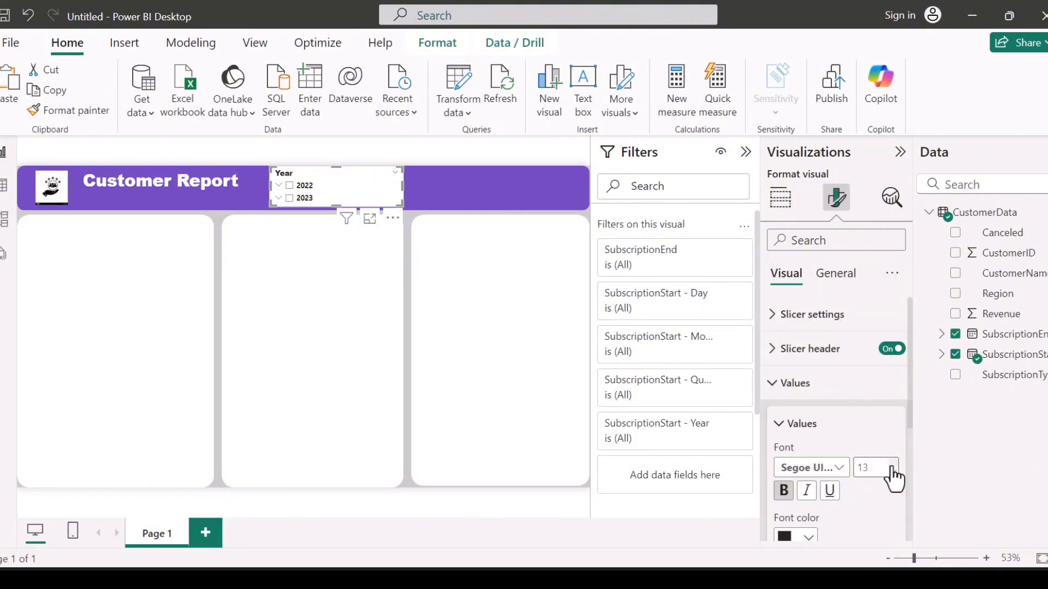
left_click(893, 465)
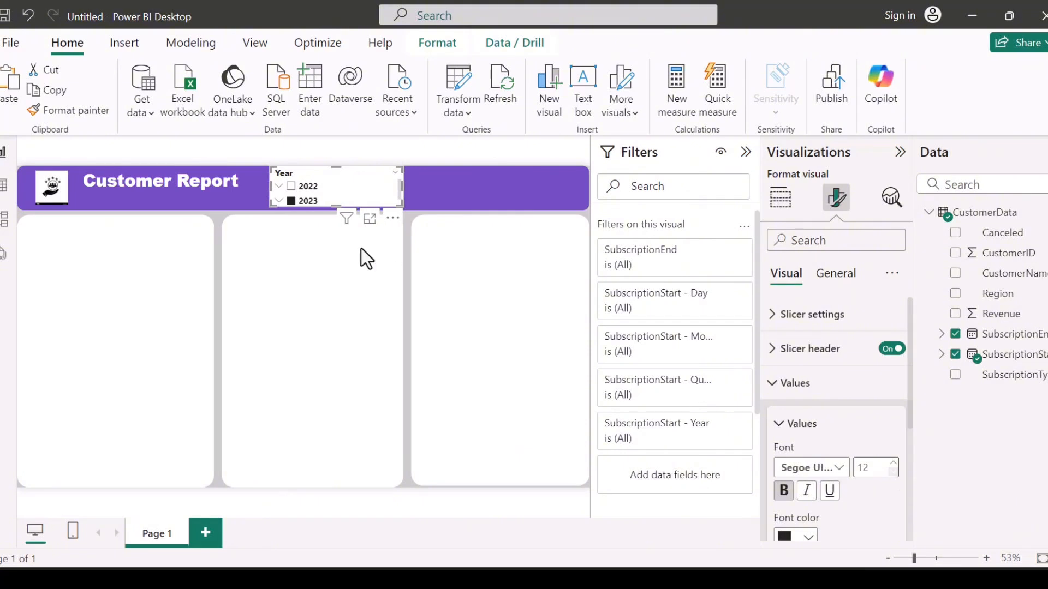
Clear the 2023 selection in the Year slicer and narrow the slicer to fit its year list
left_click(317, 212)
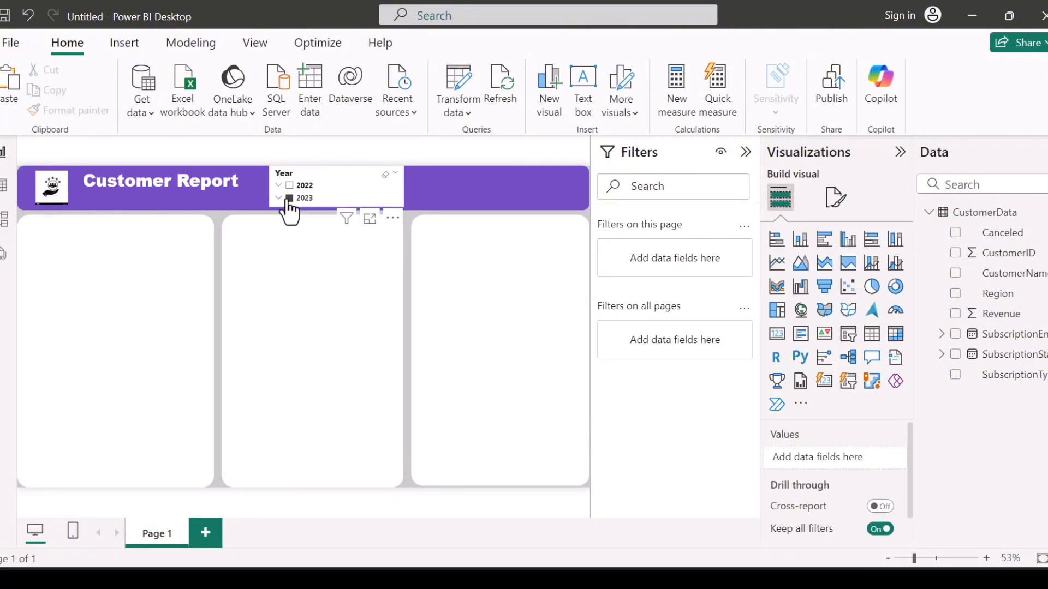
left_click(288, 207)
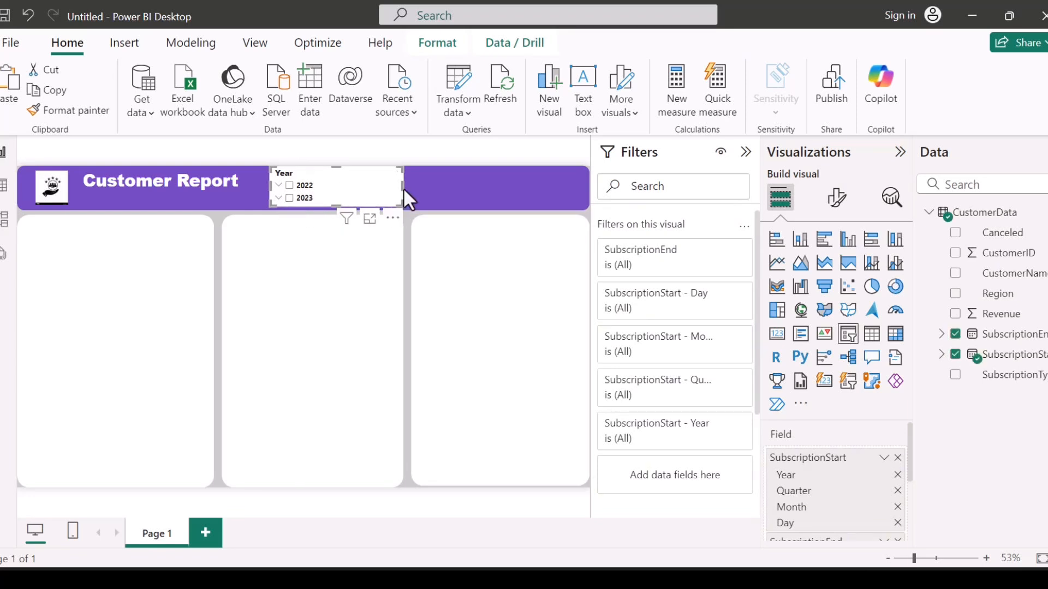
left_click_drag(403, 189, 334, 195)
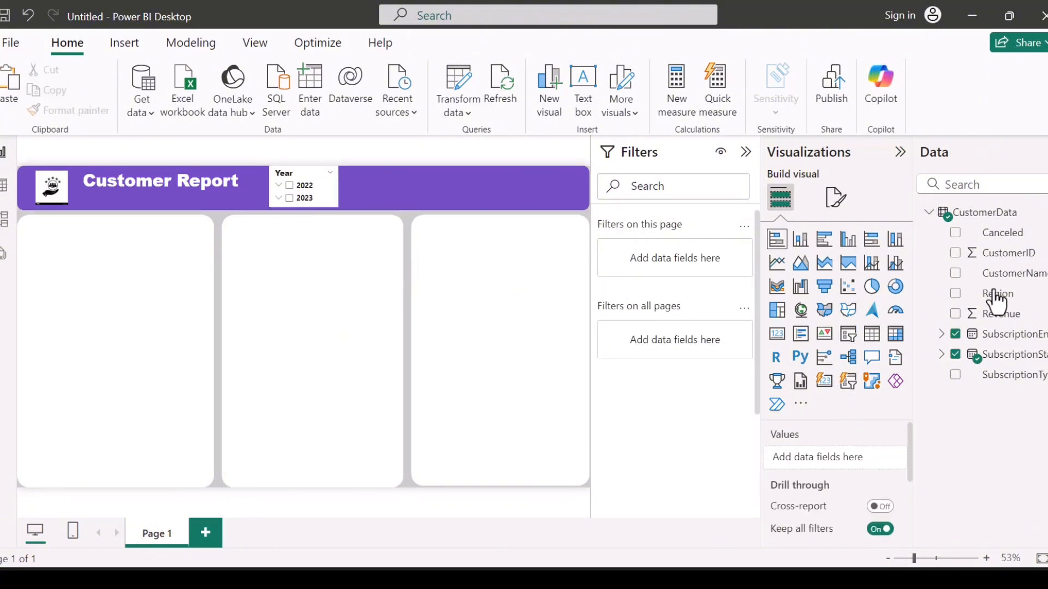
key("Escape")
Create a Region slicer, place it on the header banner right of the Year slicer, and shrink its height to the banner
left_click(955, 294)
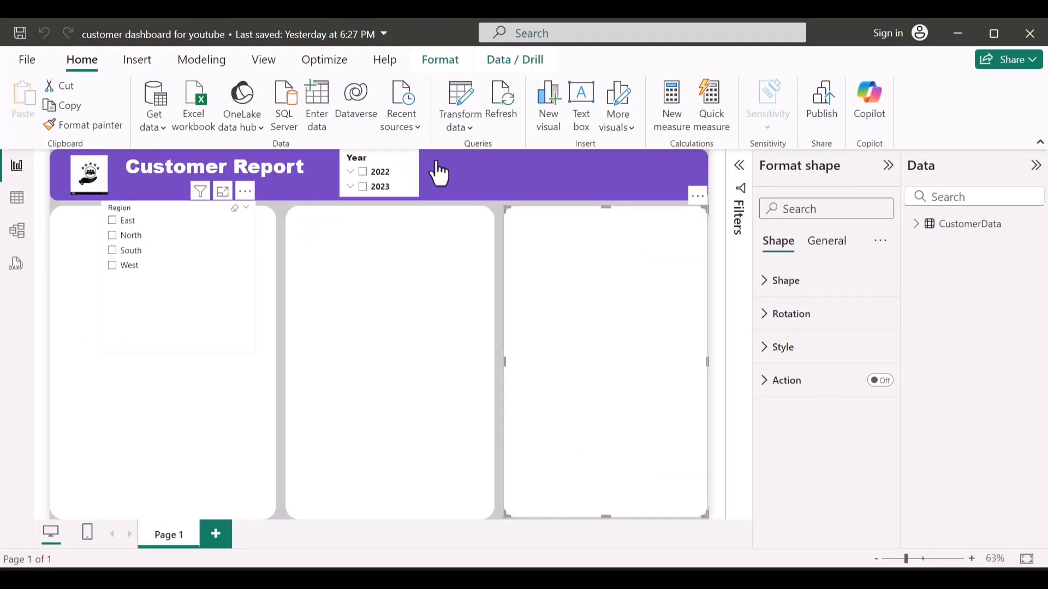
left_click_drag(184, 257, 517, 183)
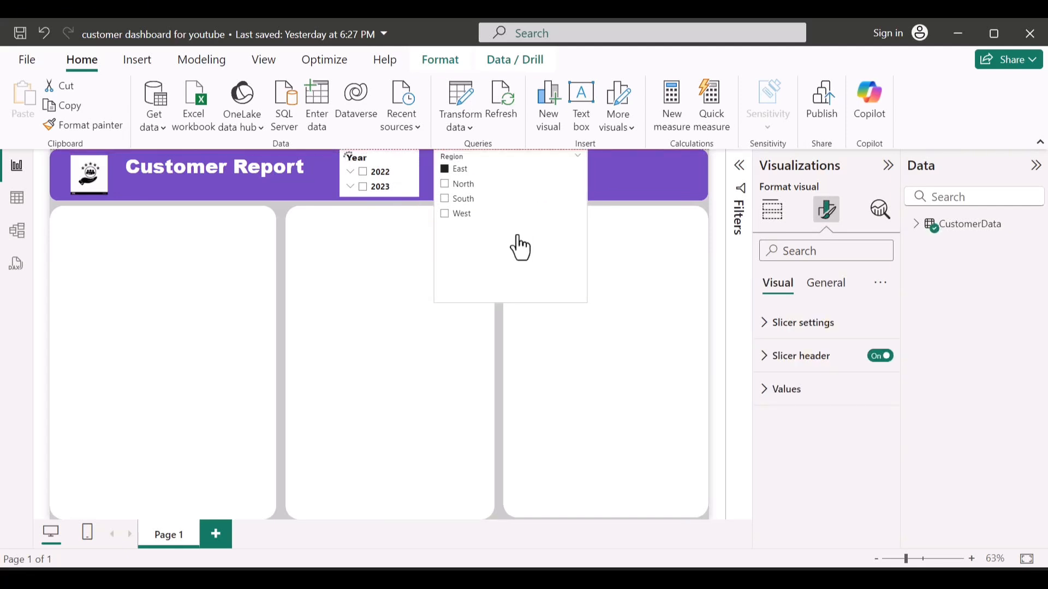
left_click_drag(511, 303, 482, 197)
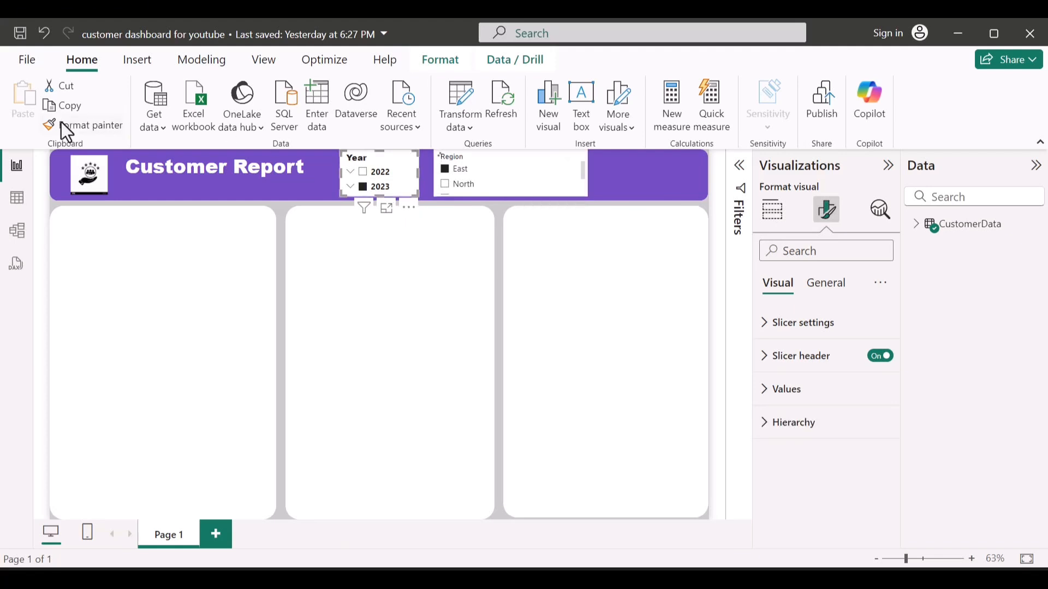
Copy the Year slicer's formatting onto the Region slicer with the Format painter, and clear the selections in both slicers
left_click(518, 174)
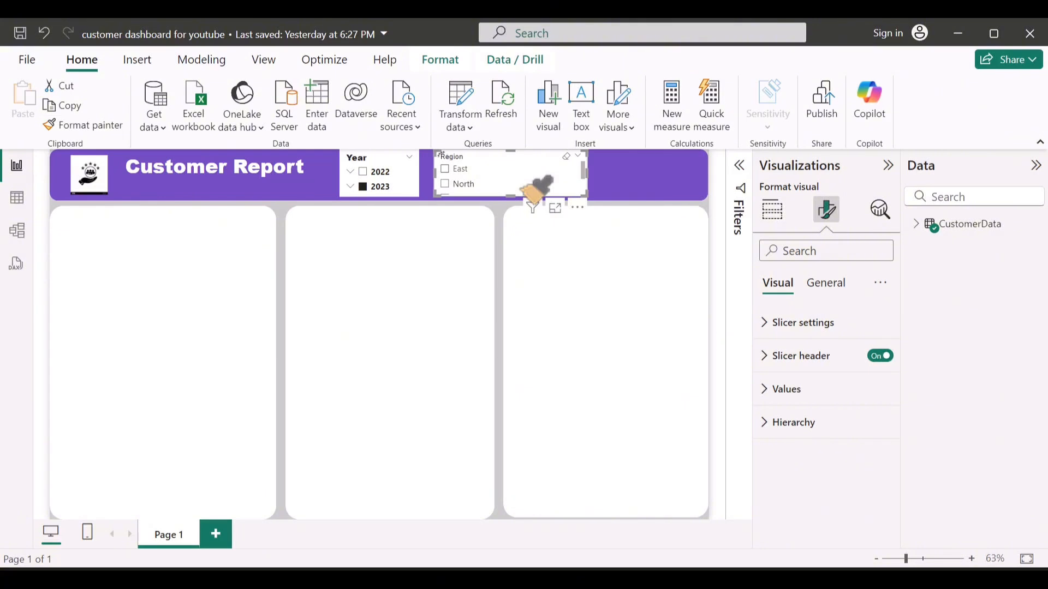
left_click(538, 185)
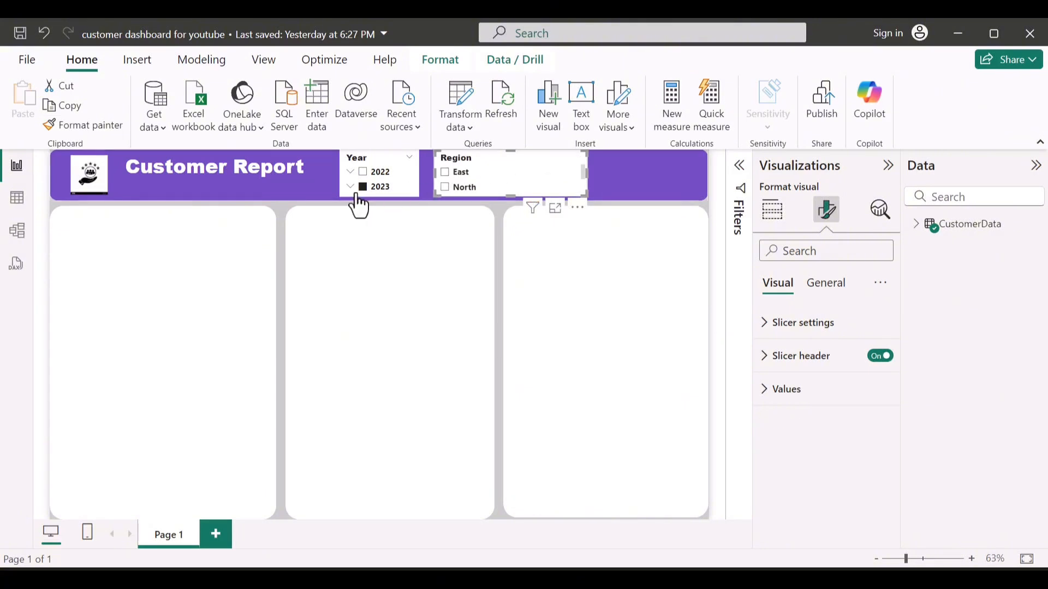
left_click(364, 188)
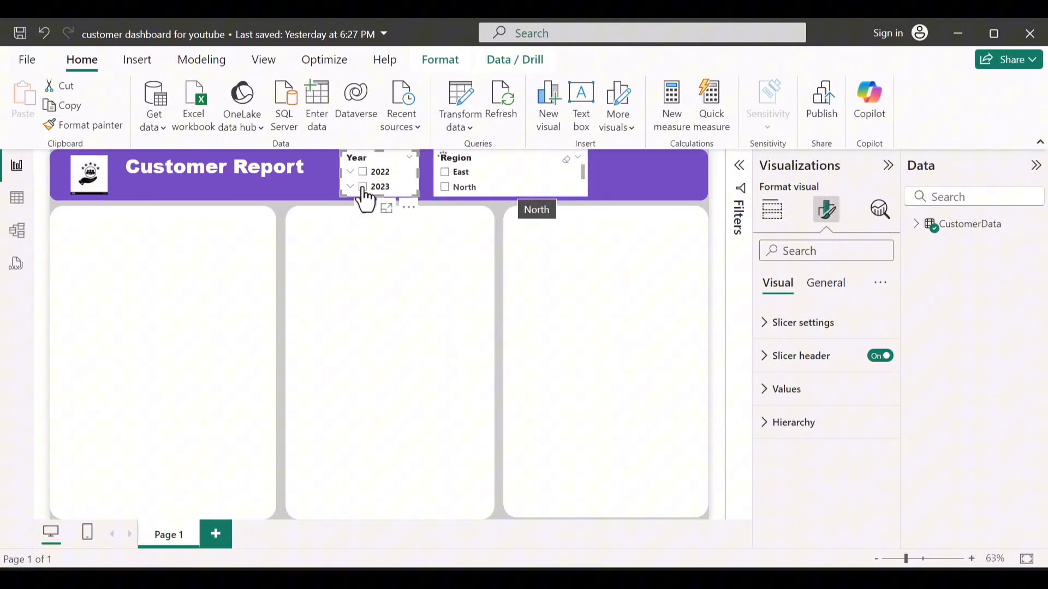
left_click(514, 189)
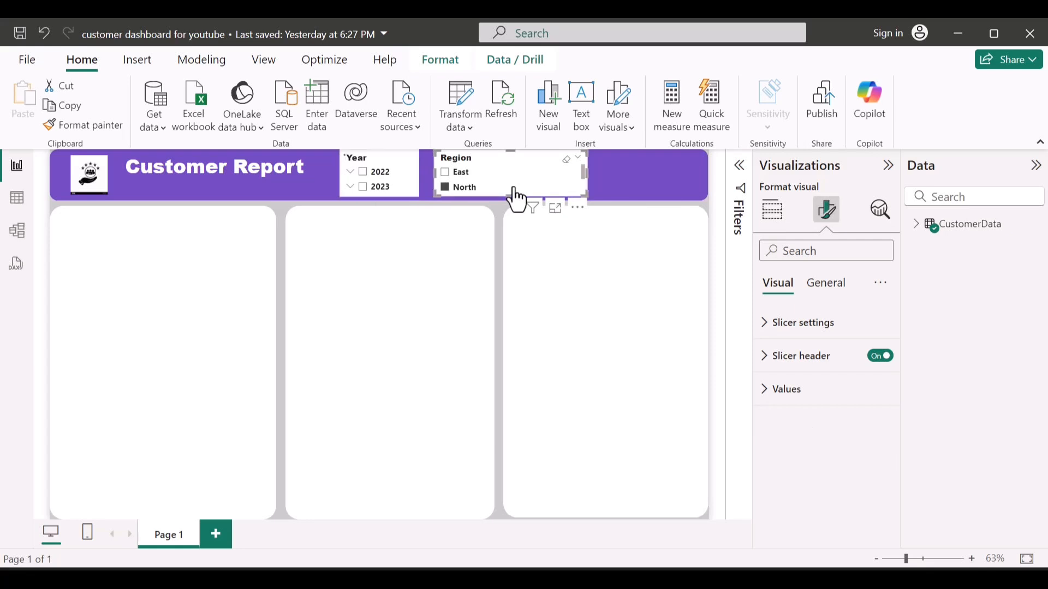
left_click(445, 188)
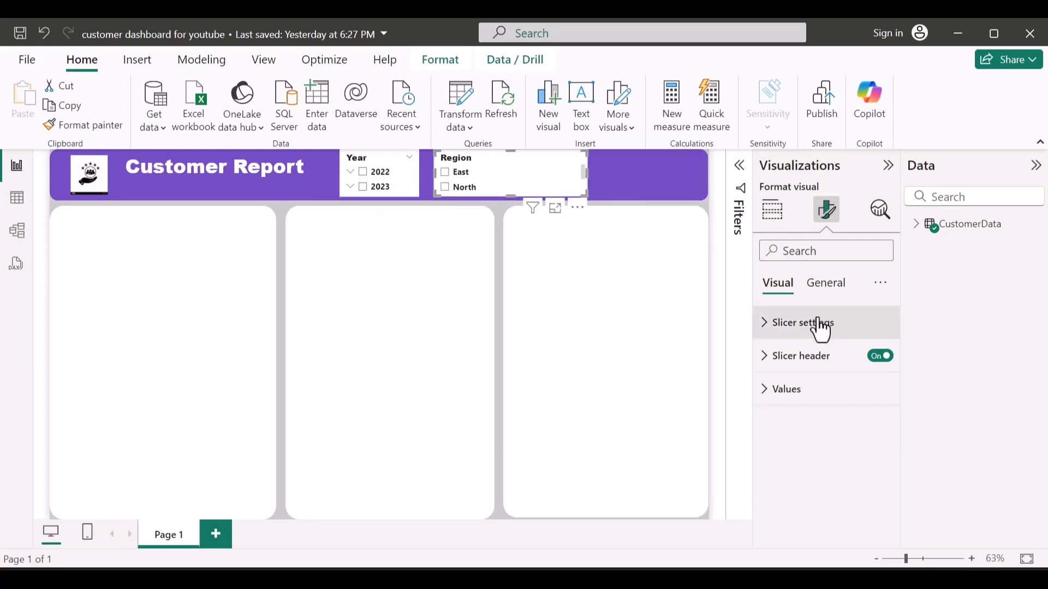
Set the Region slicer's style to Tile and its values' font color to black
left_click(821, 325)
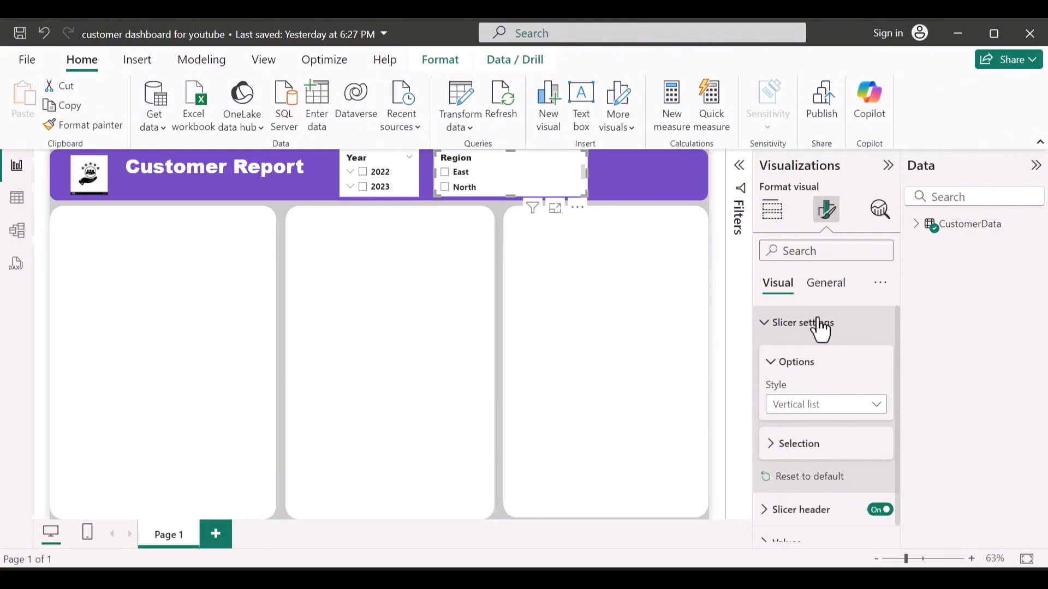
left_click(810, 413)
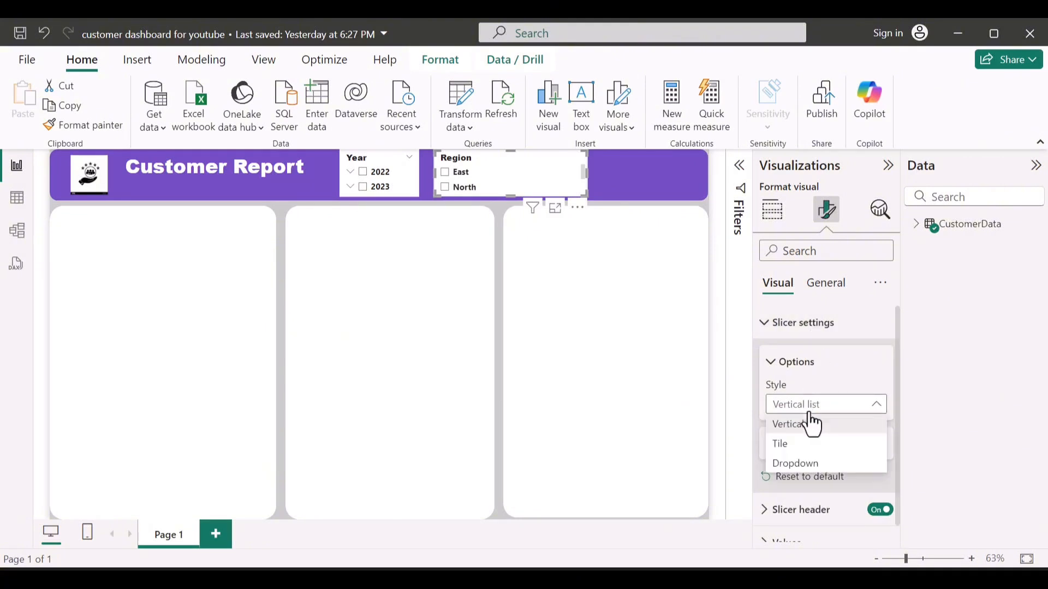
left_click(796, 450)
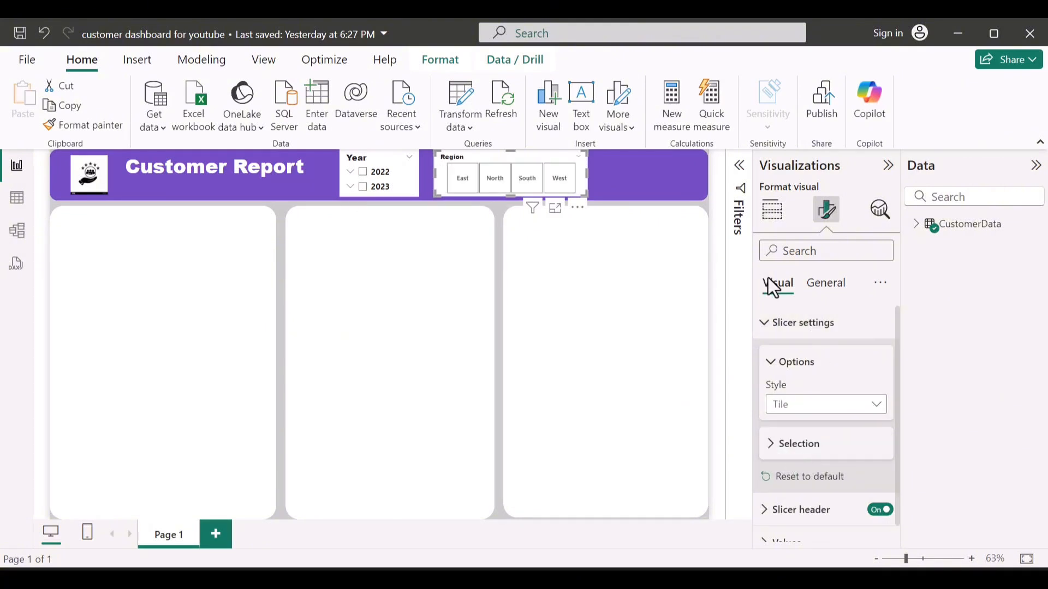
left_click(772, 326)
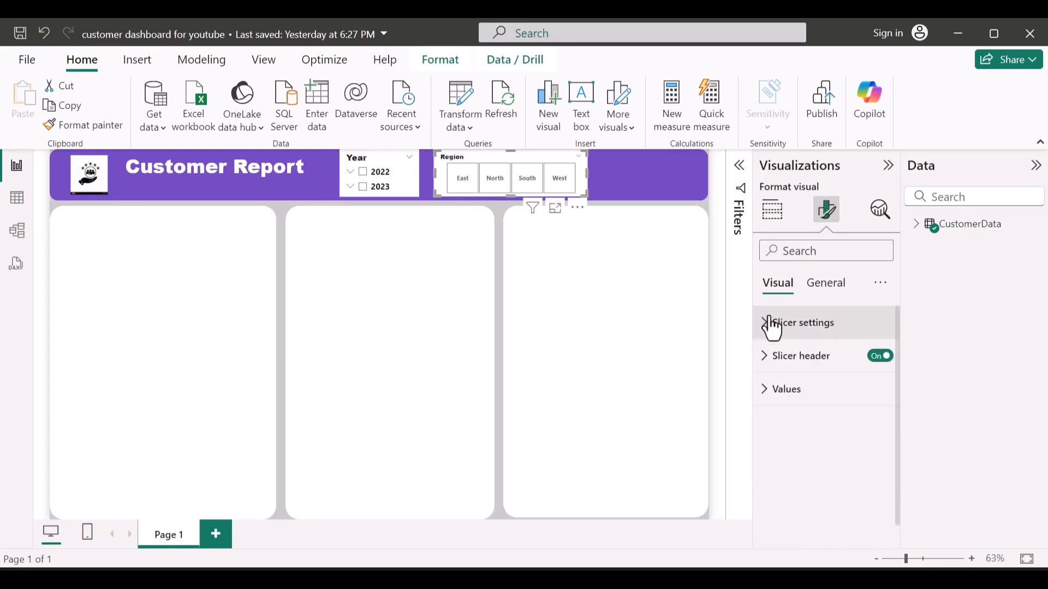
left_click(795, 392)
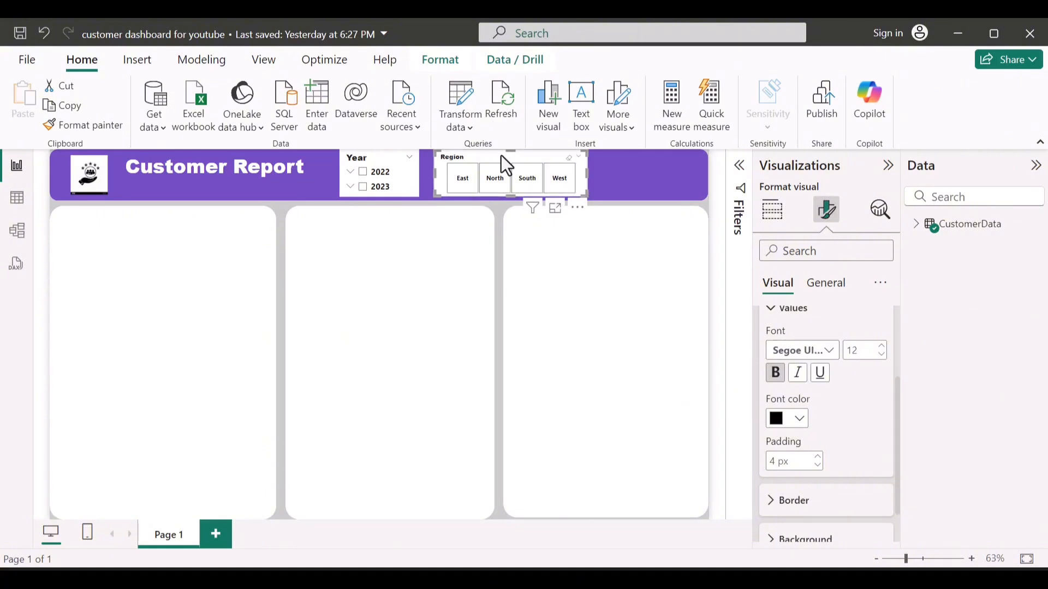
Fit the Region slicer to the right end of the header banner and turn off its background
left_click_drag(501, 155, 702, 159)
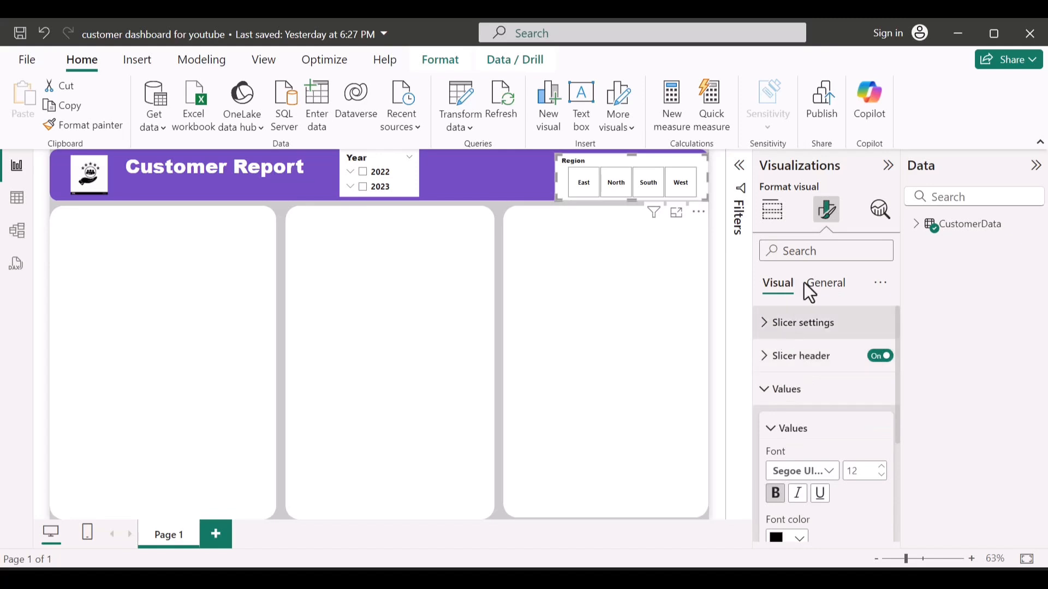
left_click(836, 291)
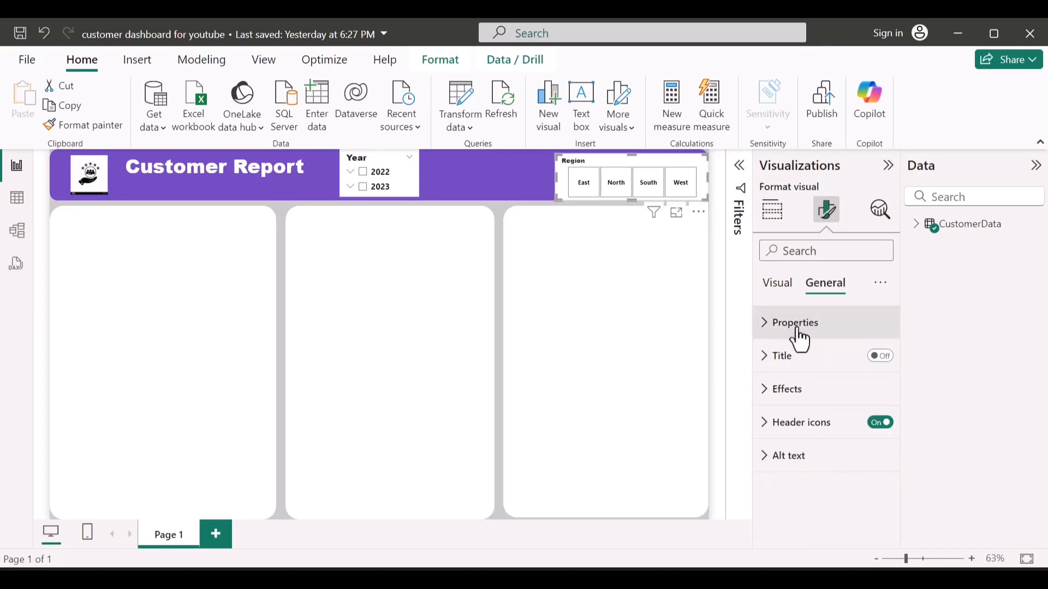
left_click(797, 403)
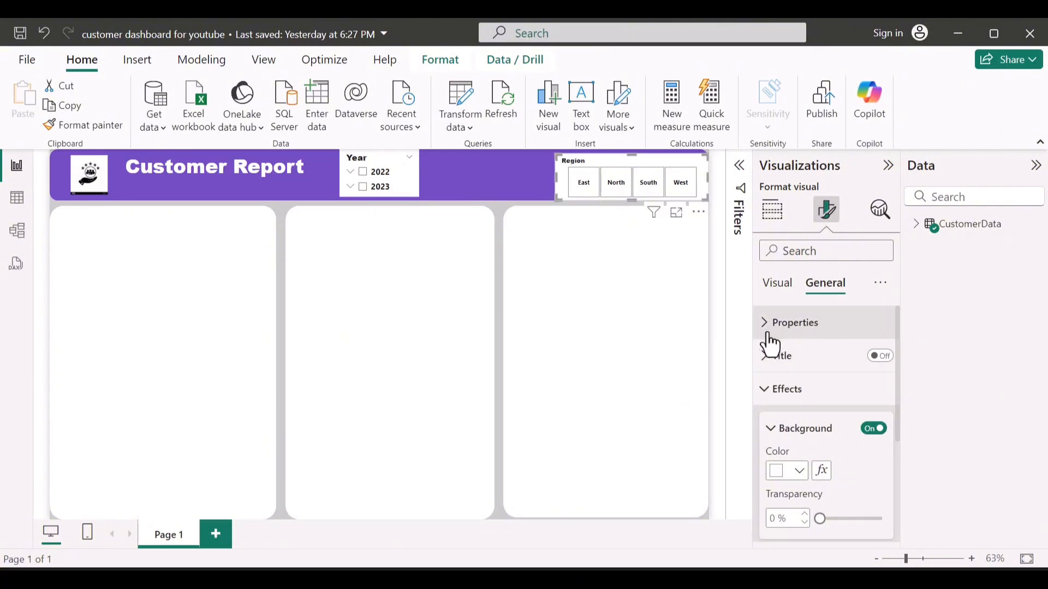
left_click(873, 429)
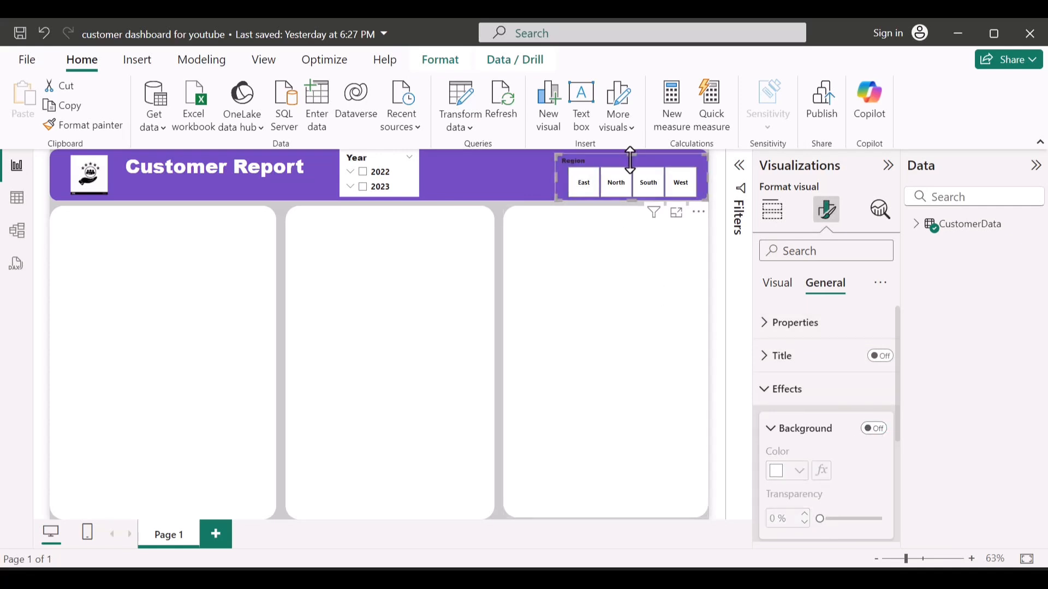
left_click_drag(614, 160, 609, 156)
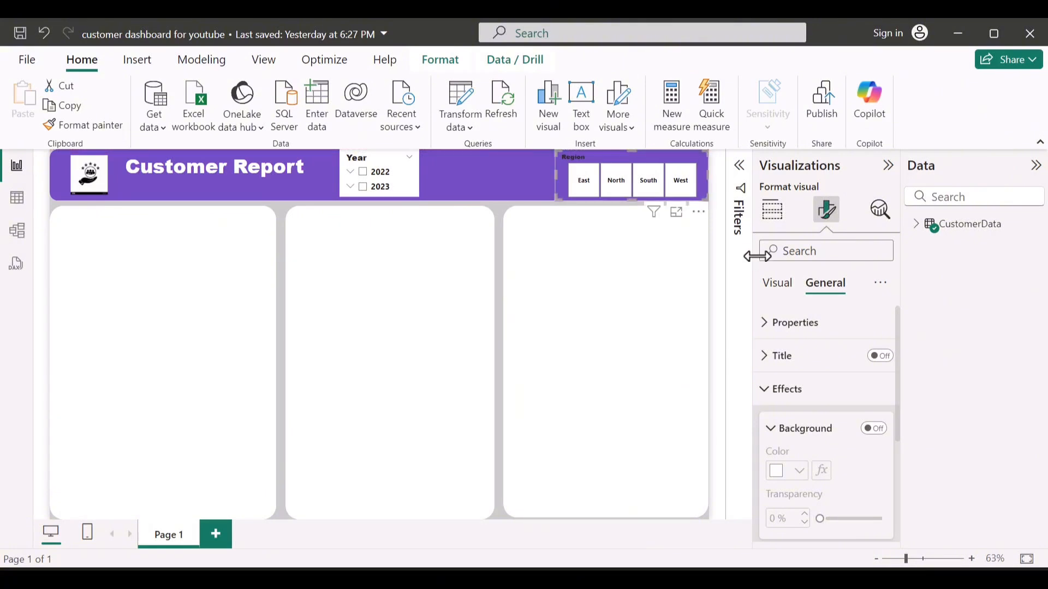
Set the font color of the Region slicer's header text to white
left_click(789, 288)
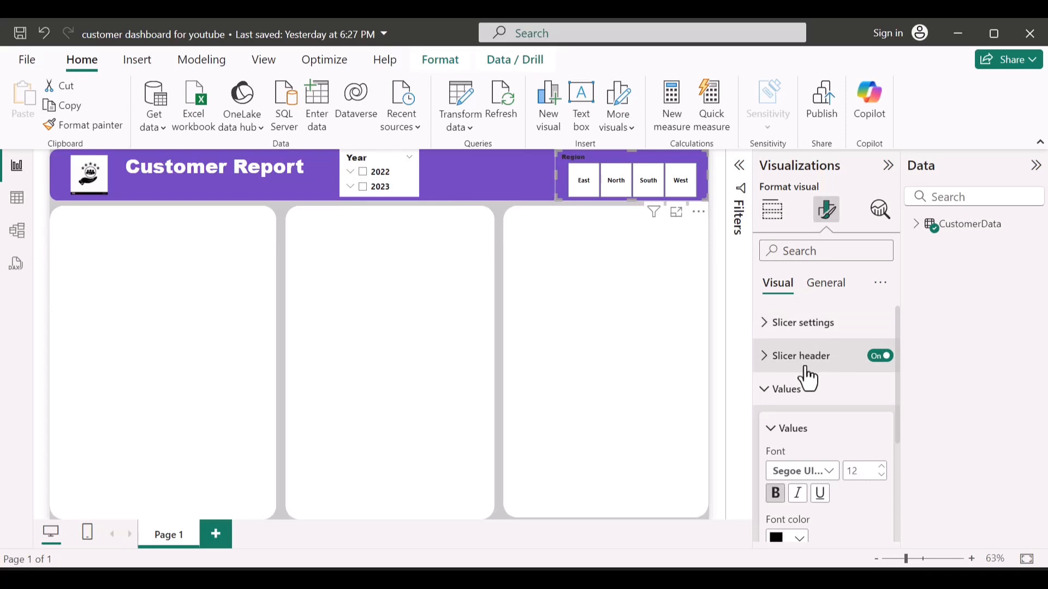
scroll(814, 482, "down", 3)
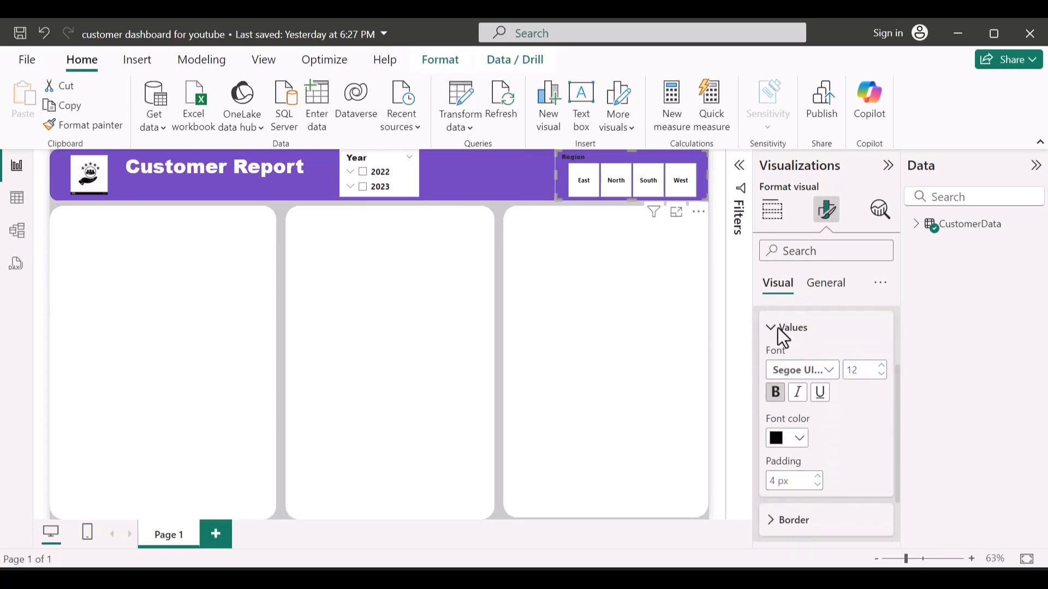
left_click(778, 329)
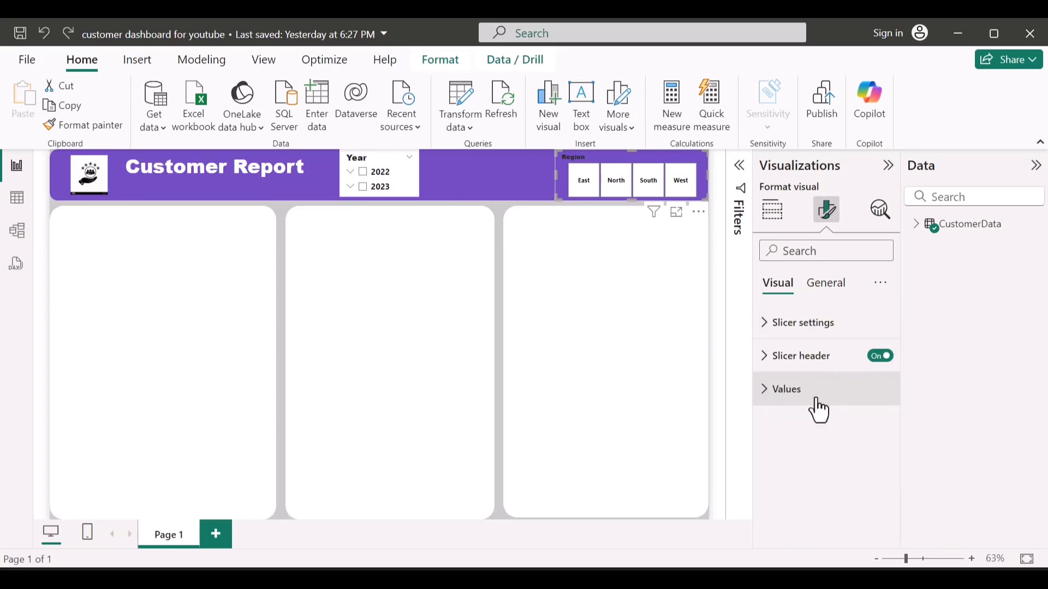
left_click(778, 367)
scroll(797, 507, "down", 2)
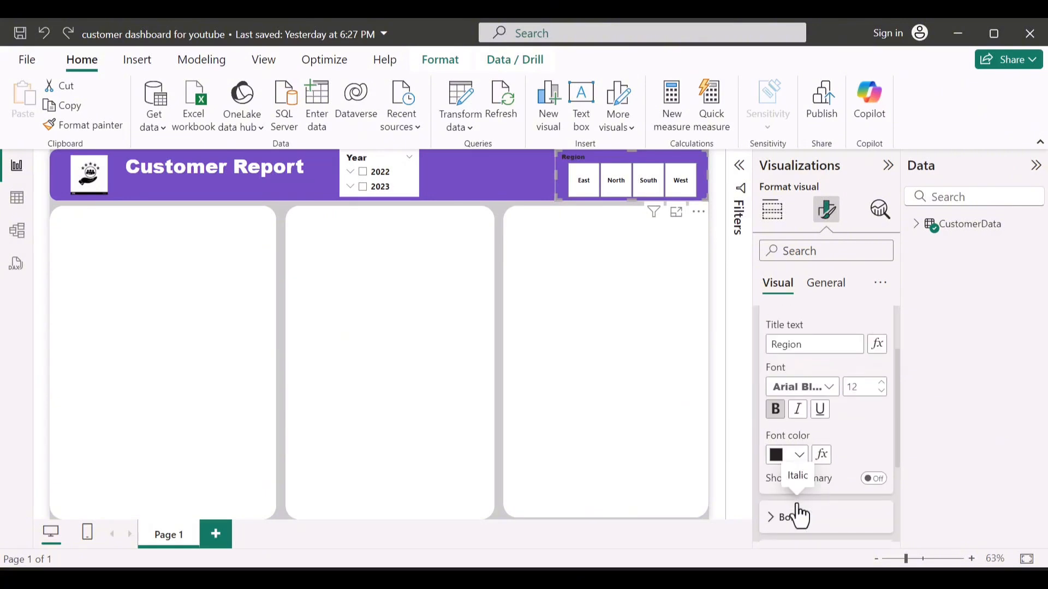
left_click(800, 455)
left_click(776, 478)
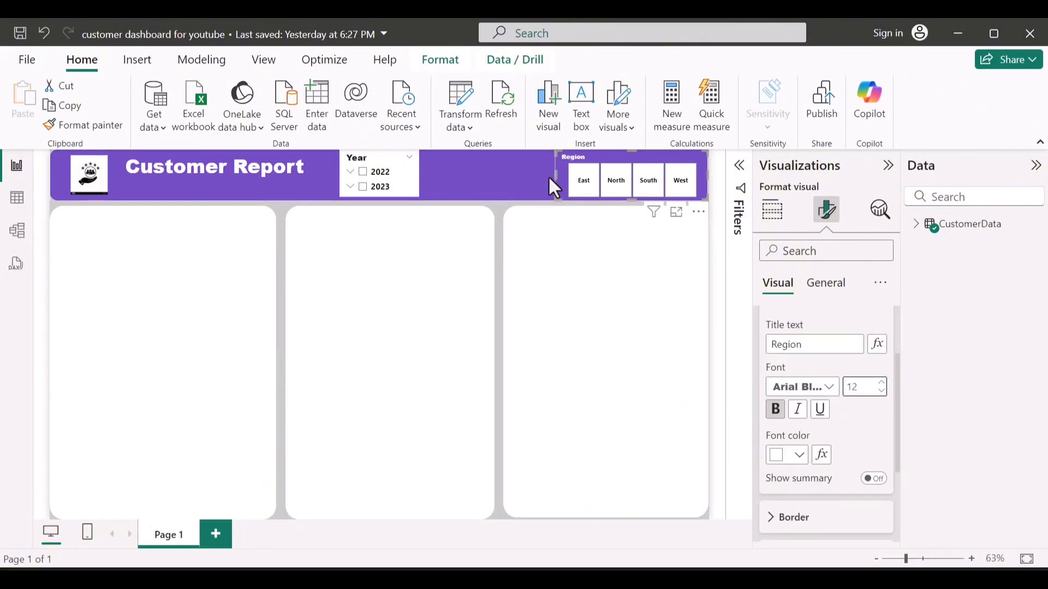
Duplicate the Region slicer and place the copy on the header banner between the Year and Region slicers
left_click(922, 230)
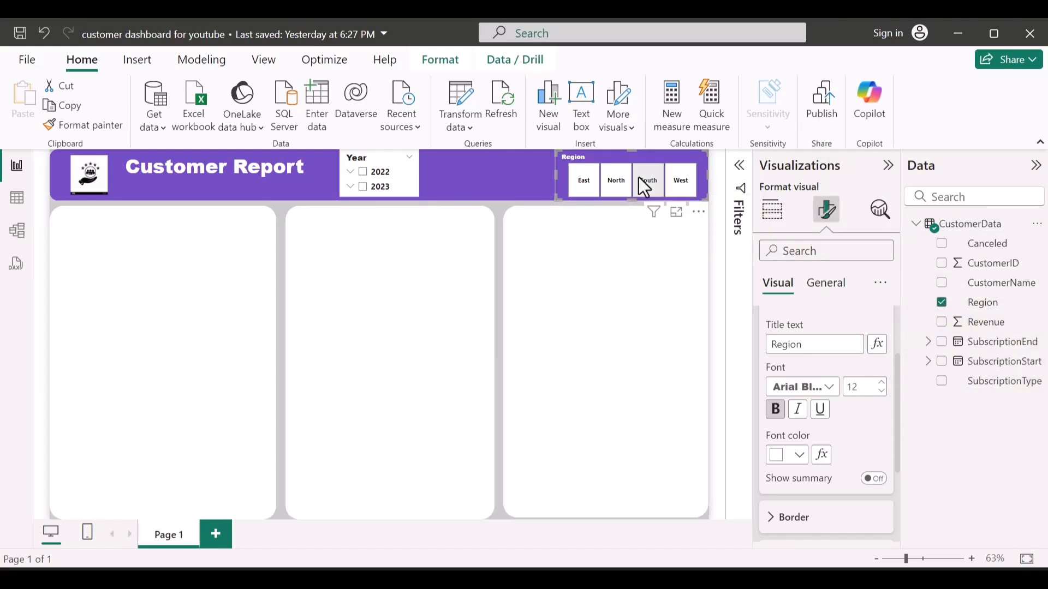
key("ctrl+c")
key("ctrl+v")
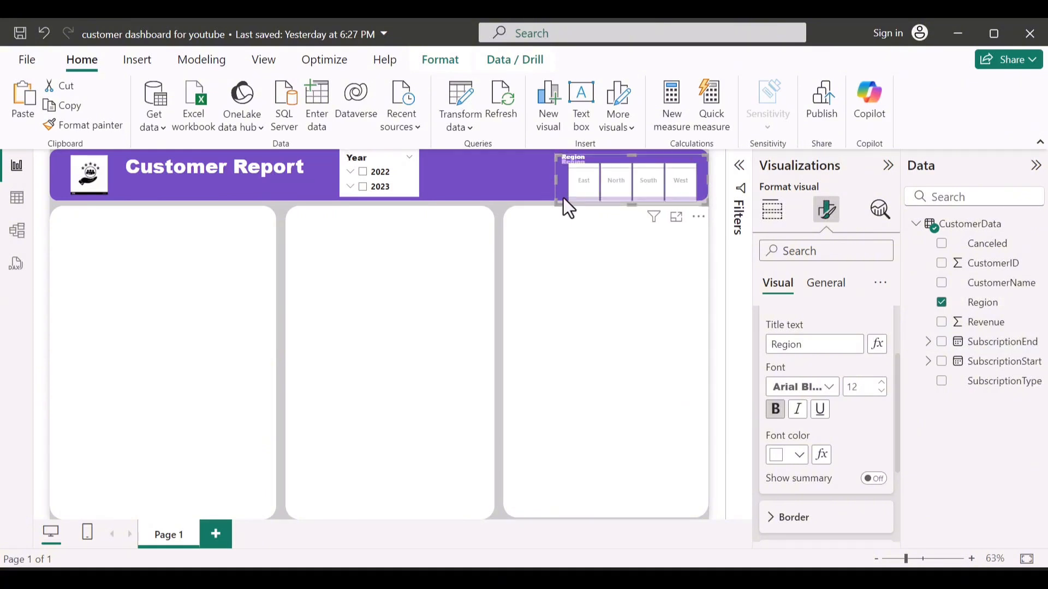
left_click_drag(625, 157, 477, 162)
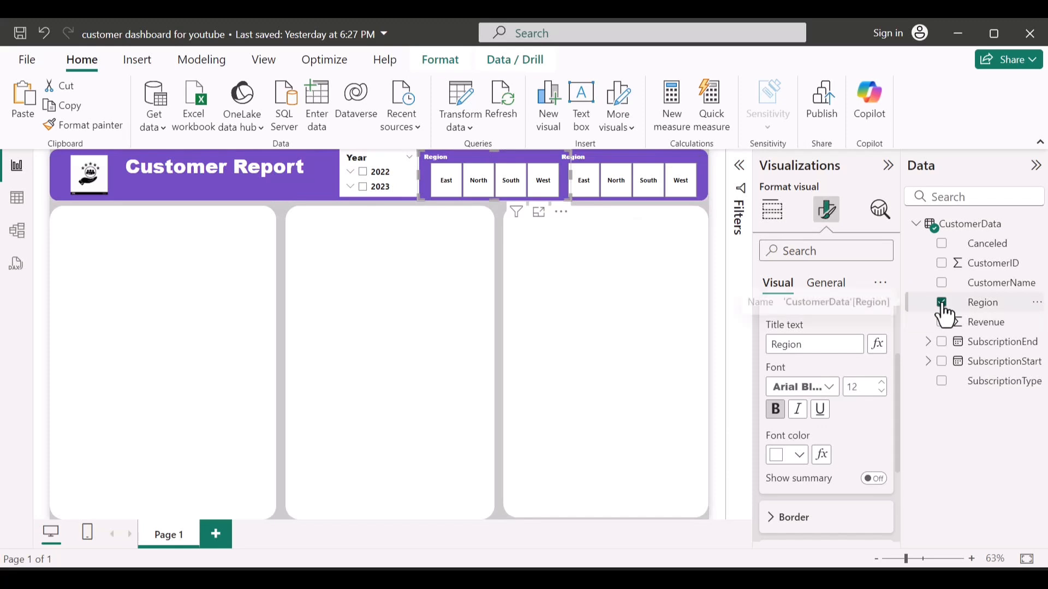
Replace the Region field in the copied slicer with SubscriptionType
left_click(942, 382)
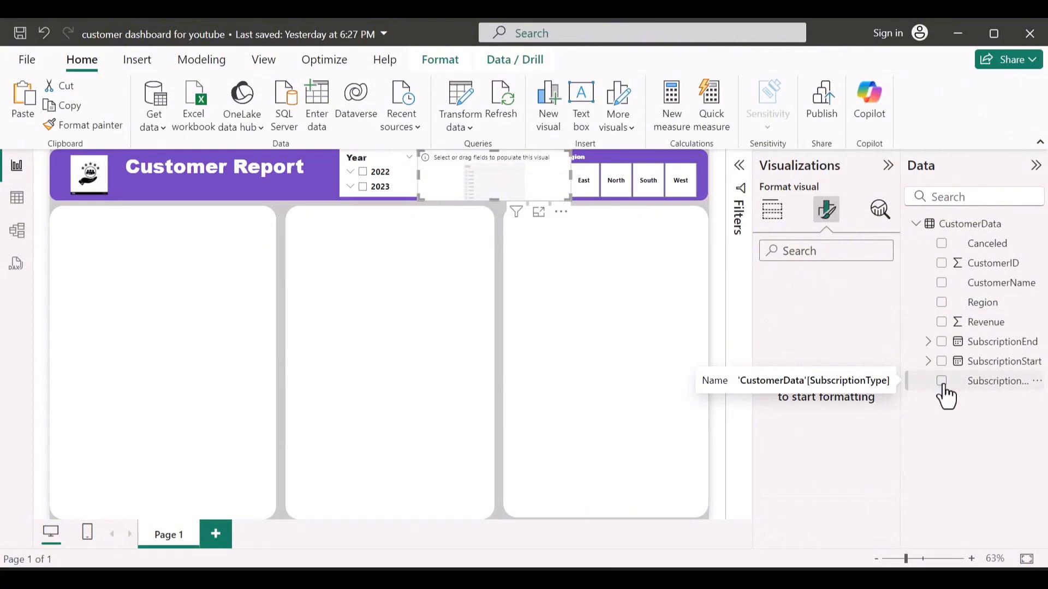
key("ctrl+z")
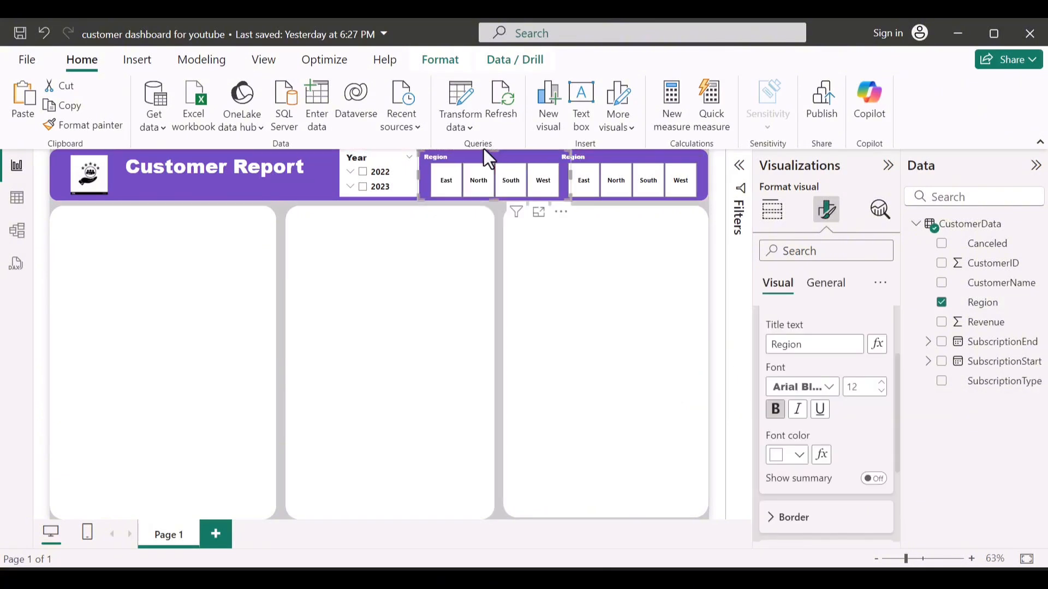
key("ctrl+y")
left_click(514, 155)
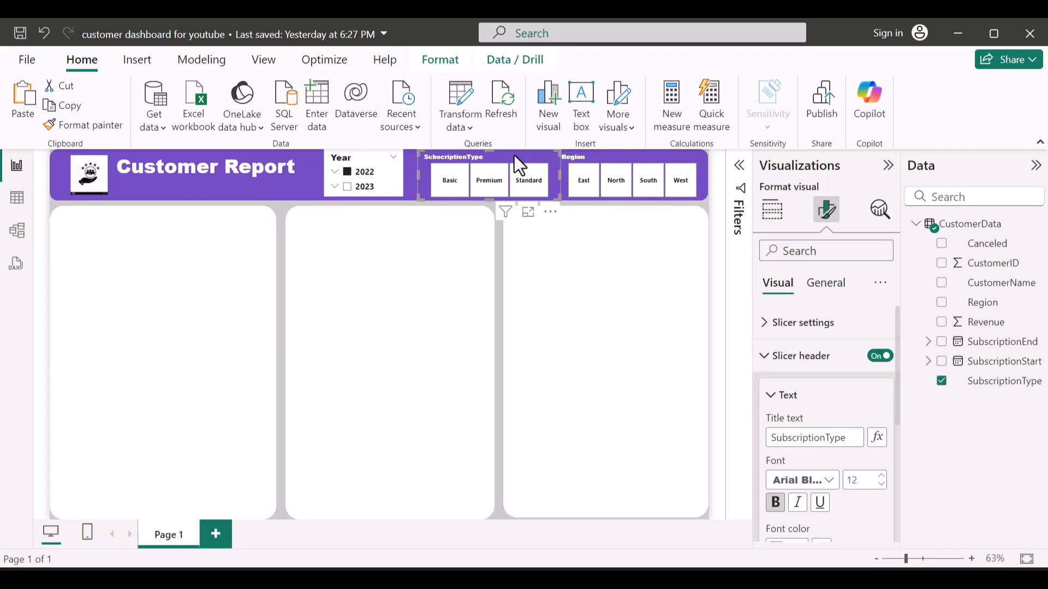
Copy the SubscriptionType slicer's formatting onto the Year slicer with the Format painter, and set the Year values' background color to white
left_click(44, 130)
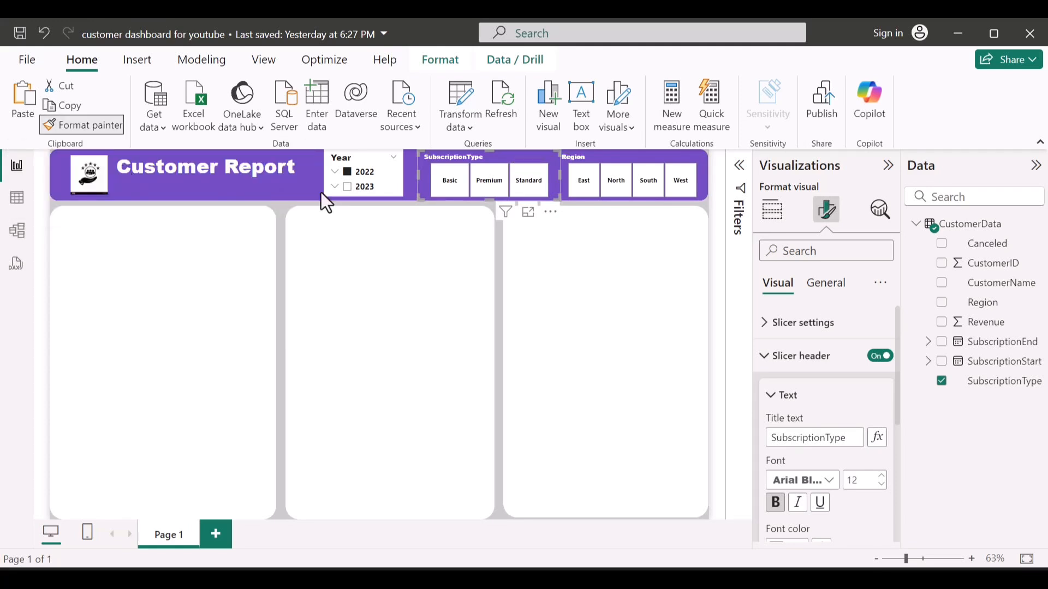
left_click(385, 182)
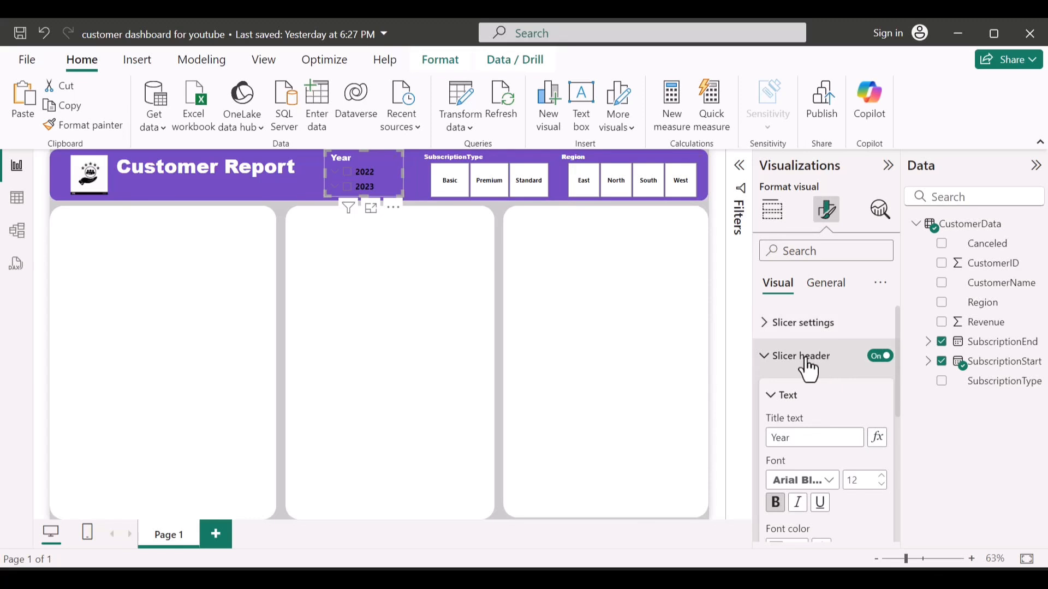
scroll(809, 369, "down", 5)
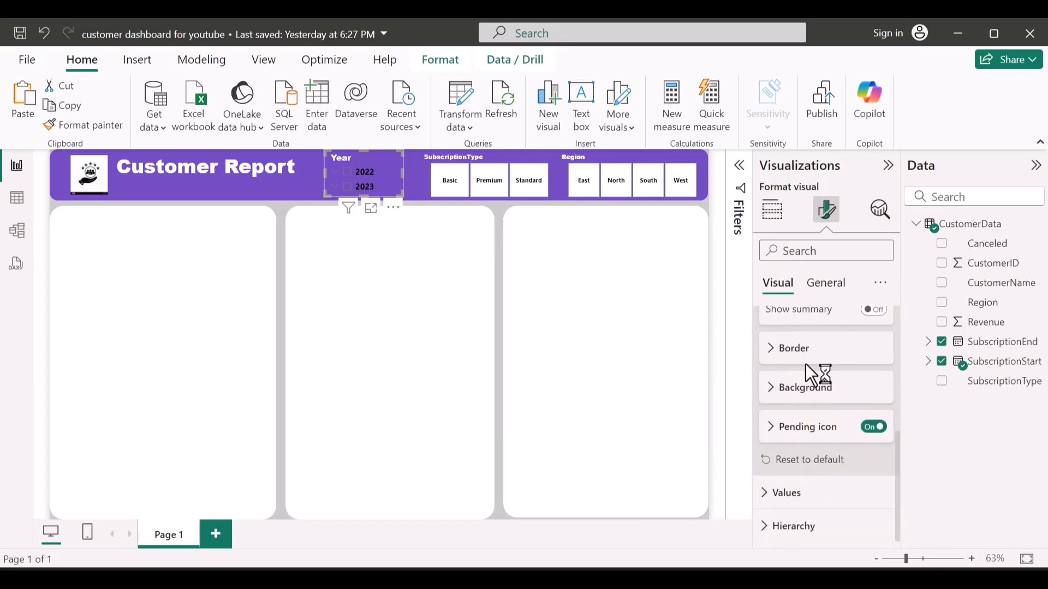
scroll(806, 364, "up", 5)
left_click(802, 365)
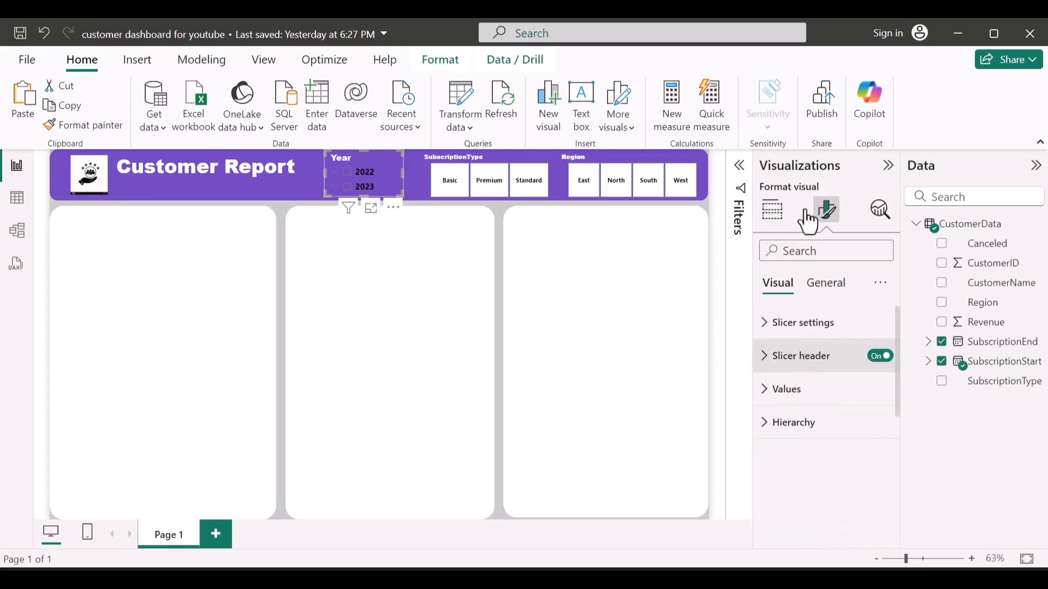
left_click(796, 390)
scroll(813, 437, "down", 5)
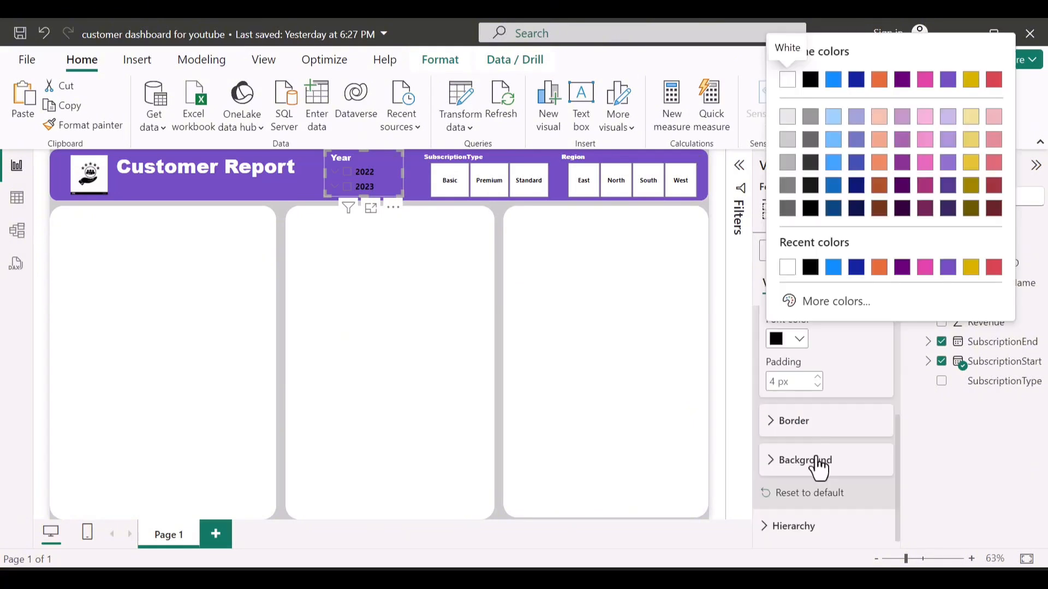
left_click(815, 474)
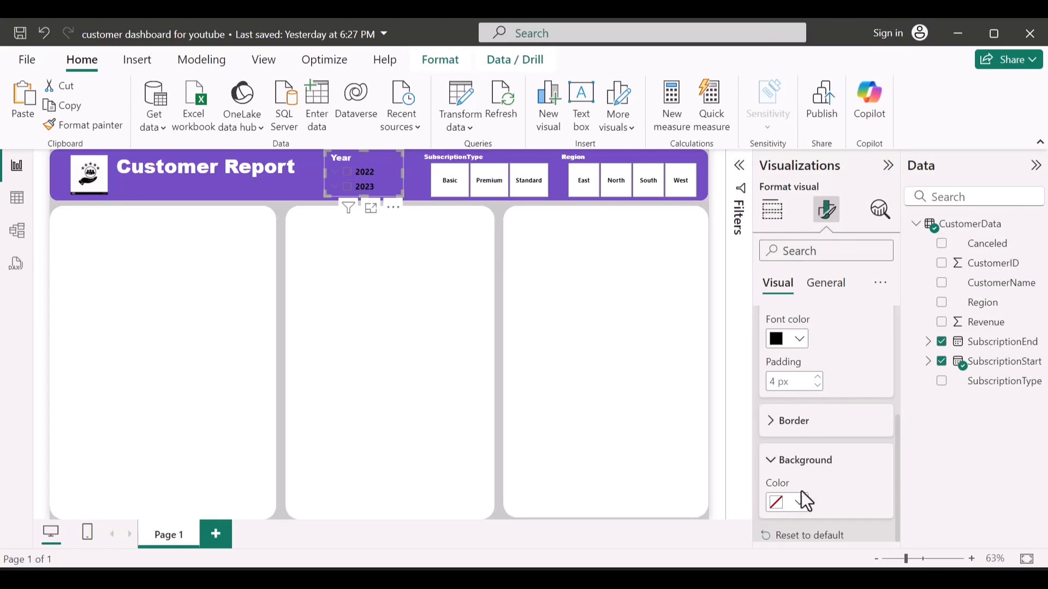
scroll(806, 500, "down", 1)
left_click(798, 460)
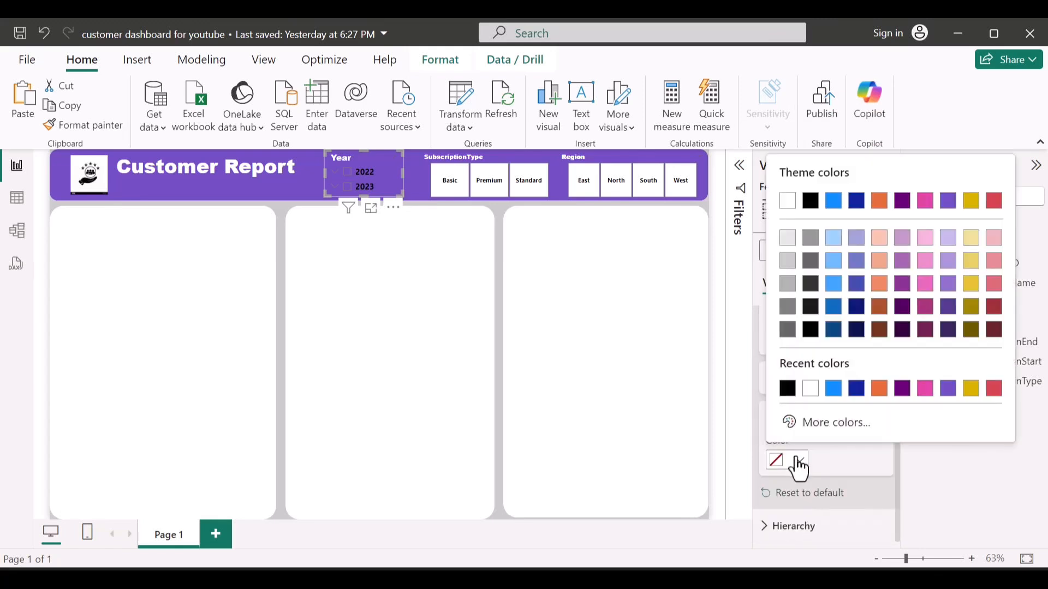
left_click(811, 389)
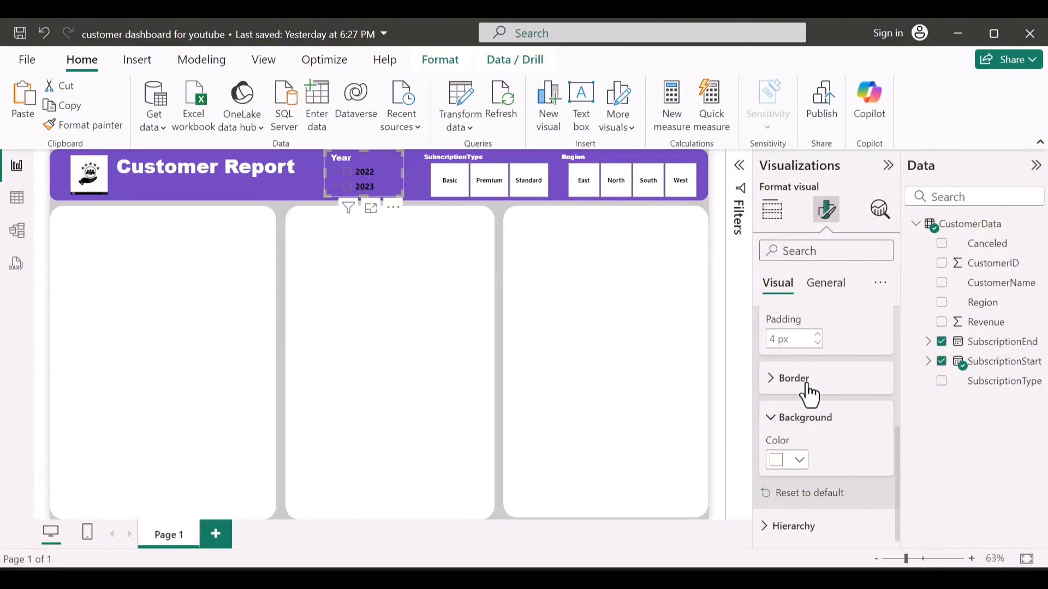
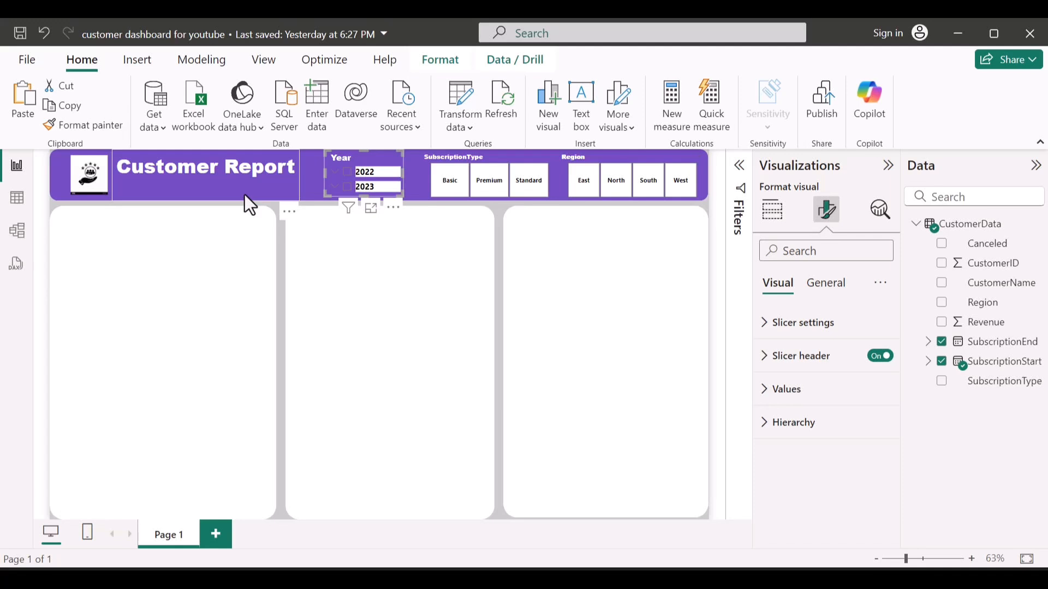
Create a table visual from the Canceled field on the empty page area and start a new quick measure
left_click(282, 241)
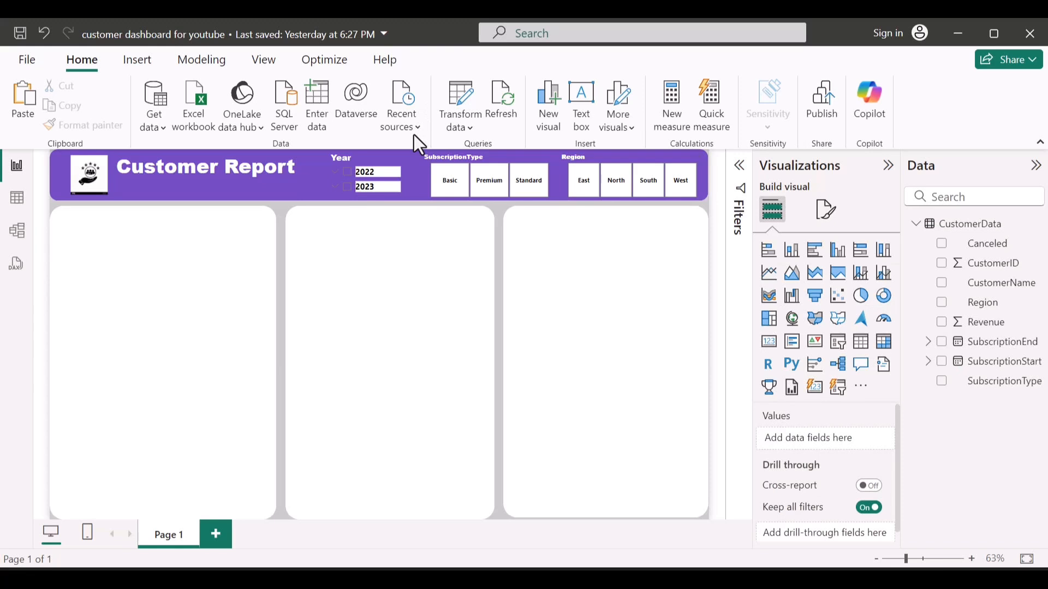
left_click(944, 252)
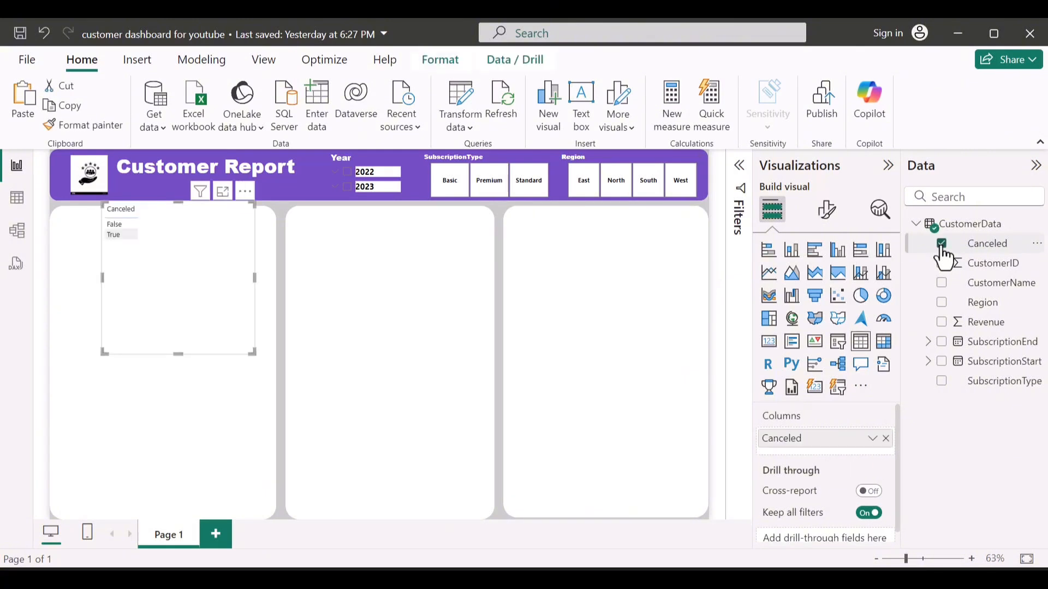
left_click(714, 105)
left_click(740, 166)
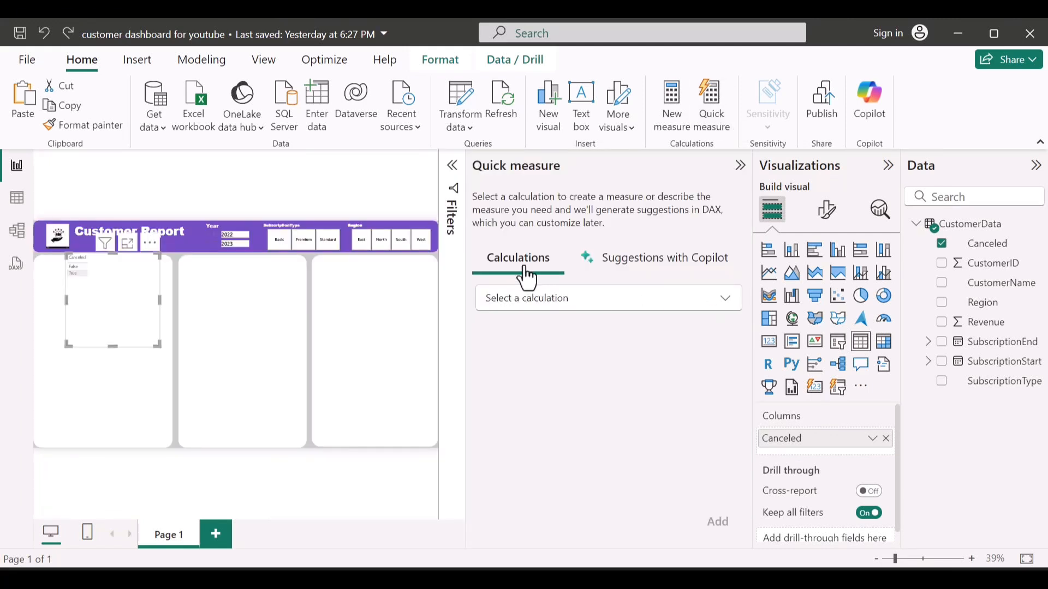
Choose Filtered value as the calculation for the quick measure
left_click(666, 277)
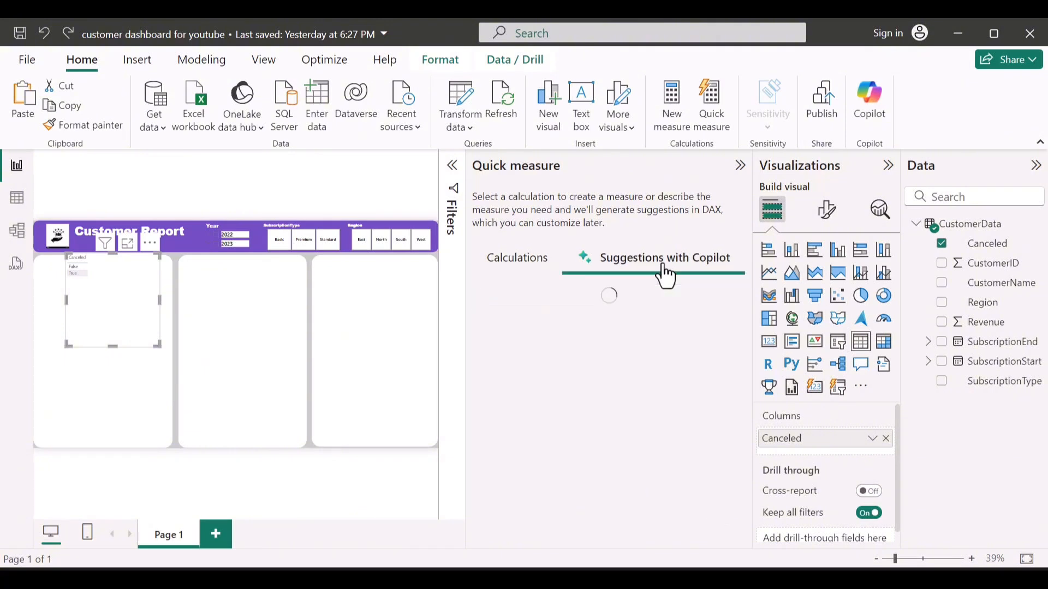
left_click(529, 266)
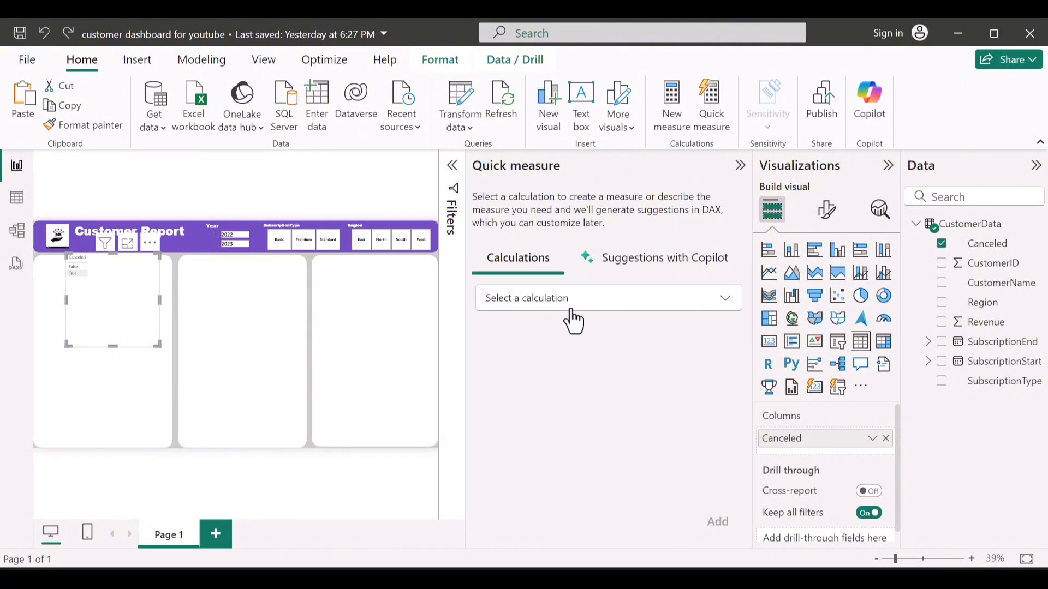
left_click(571, 307)
scroll(559, 454, "down", 2)
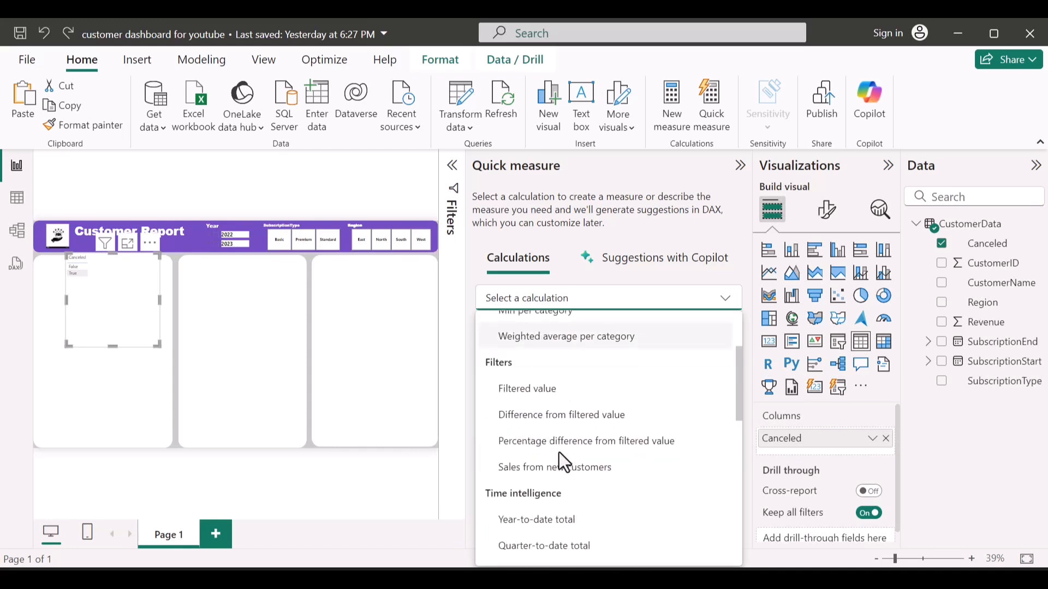
scroll(560, 453, "down", 1)
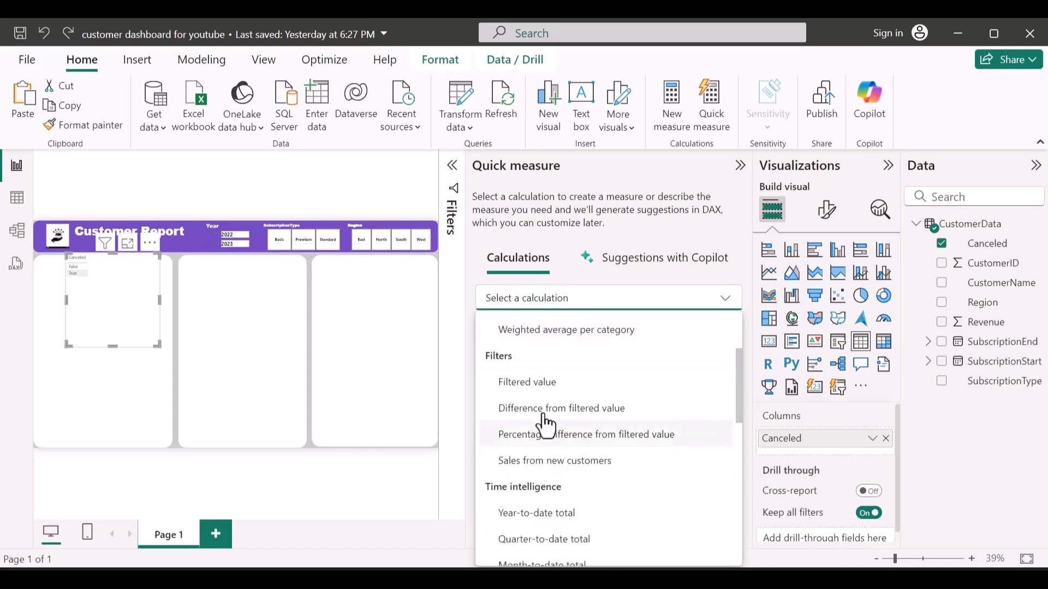
left_click(574, 376)
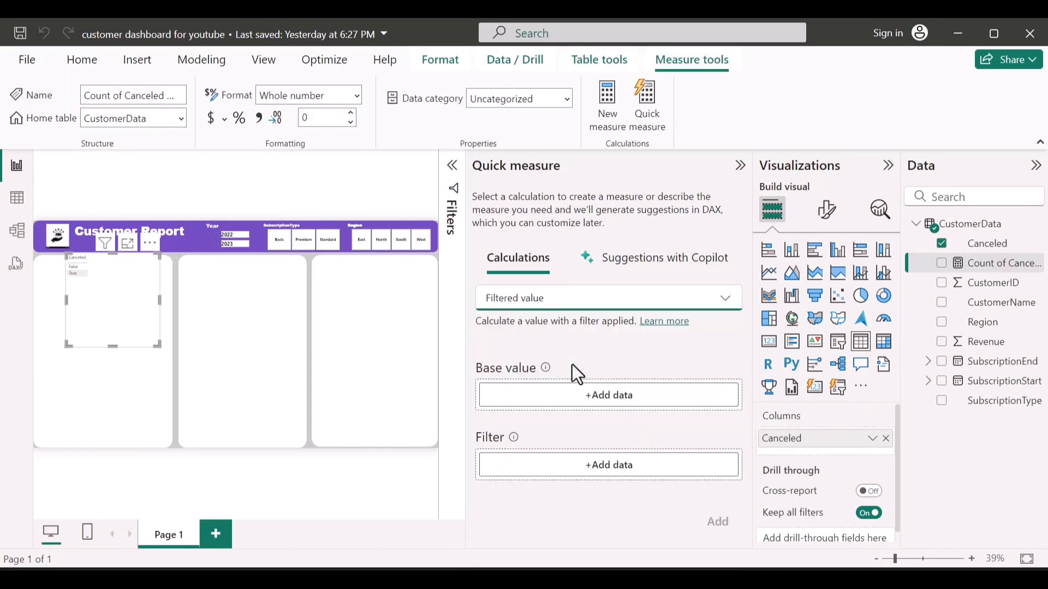
Add the quick measure with Count of Canceled as base value and the Canceled field filtered to True
left_click(599, 403)
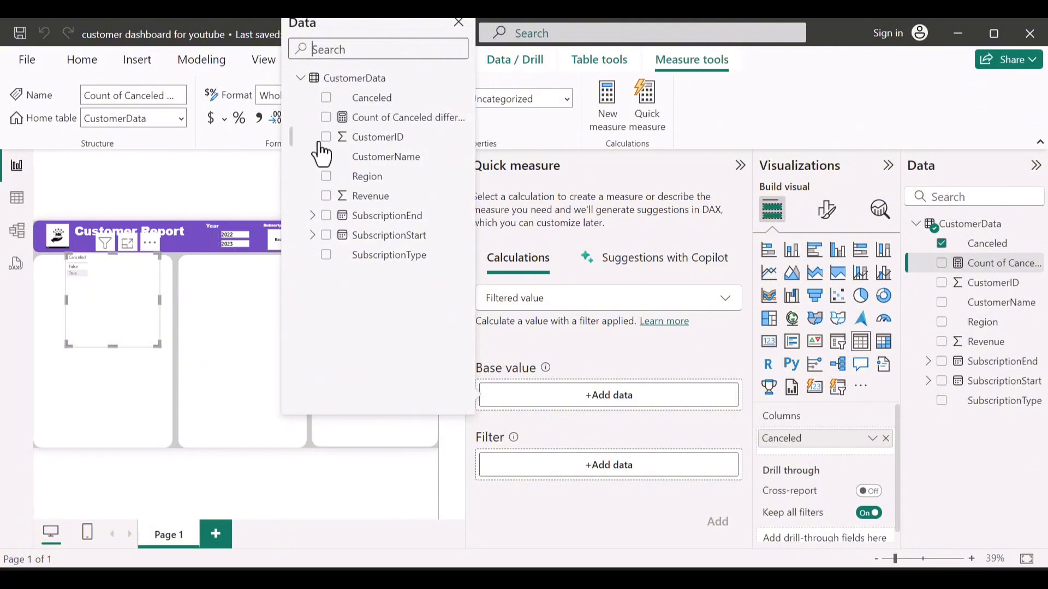
left_click(326, 98)
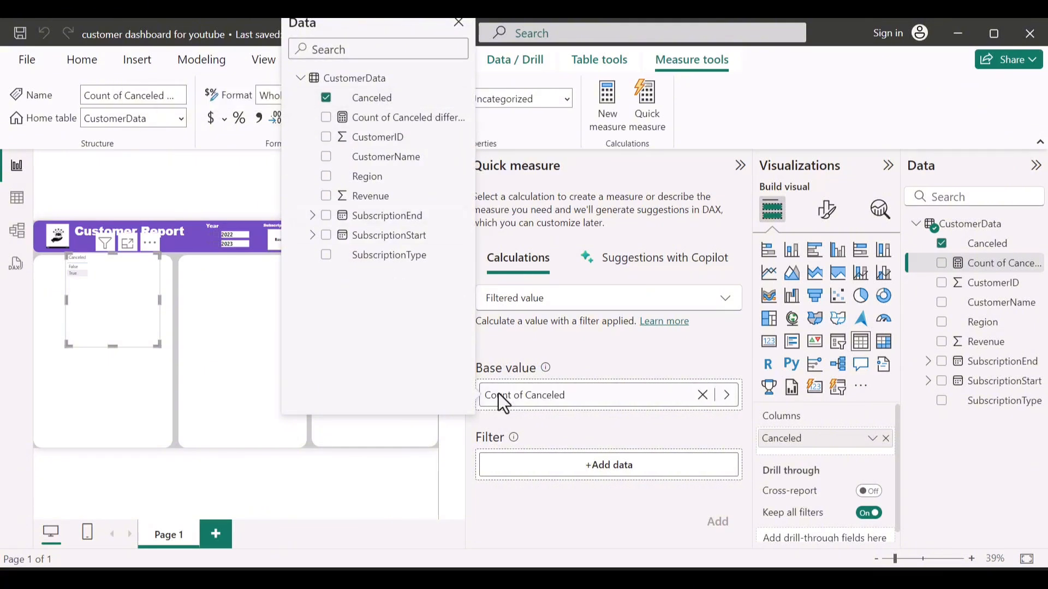
left_click(586, 466)
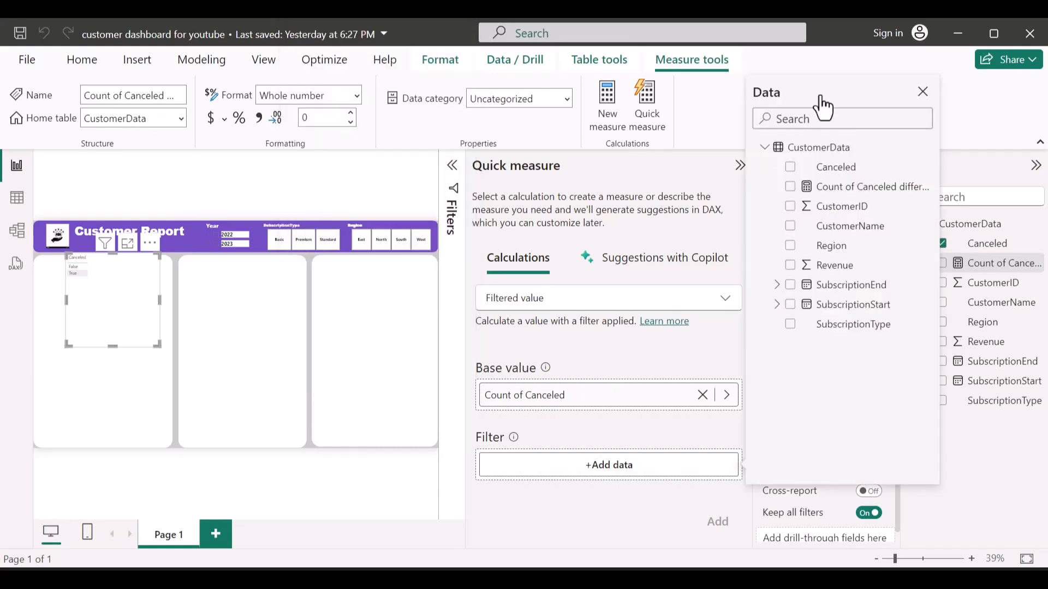
left_click(792, 168)
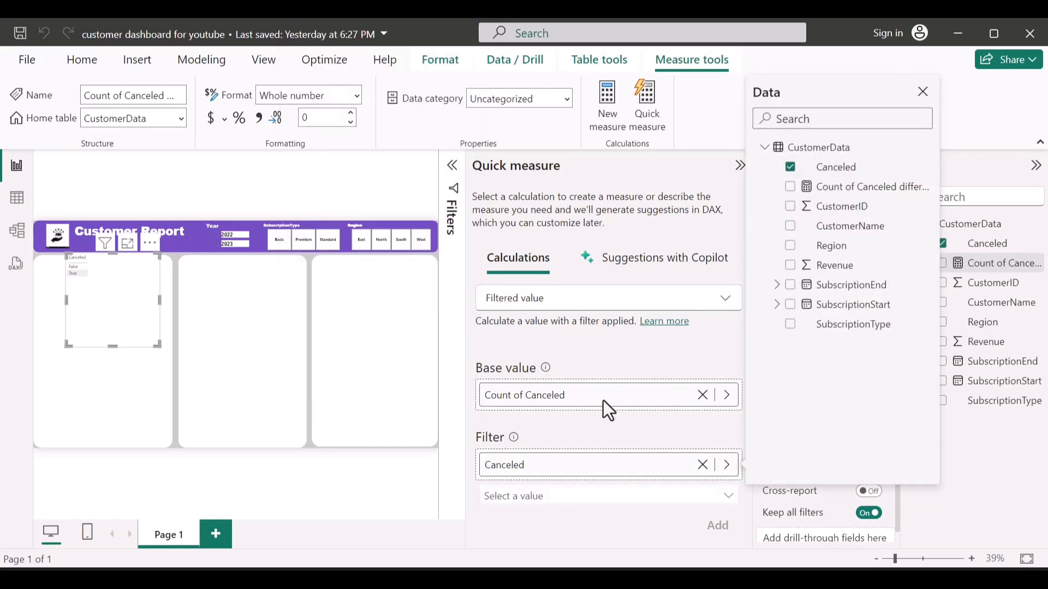
left_click(656, 495)
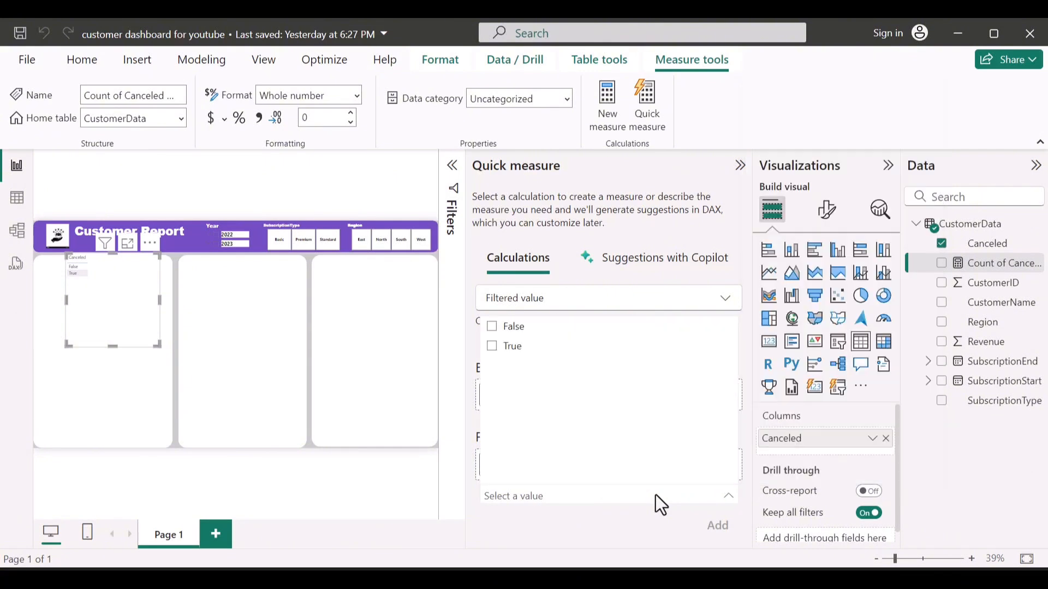
left_click(493, 347)
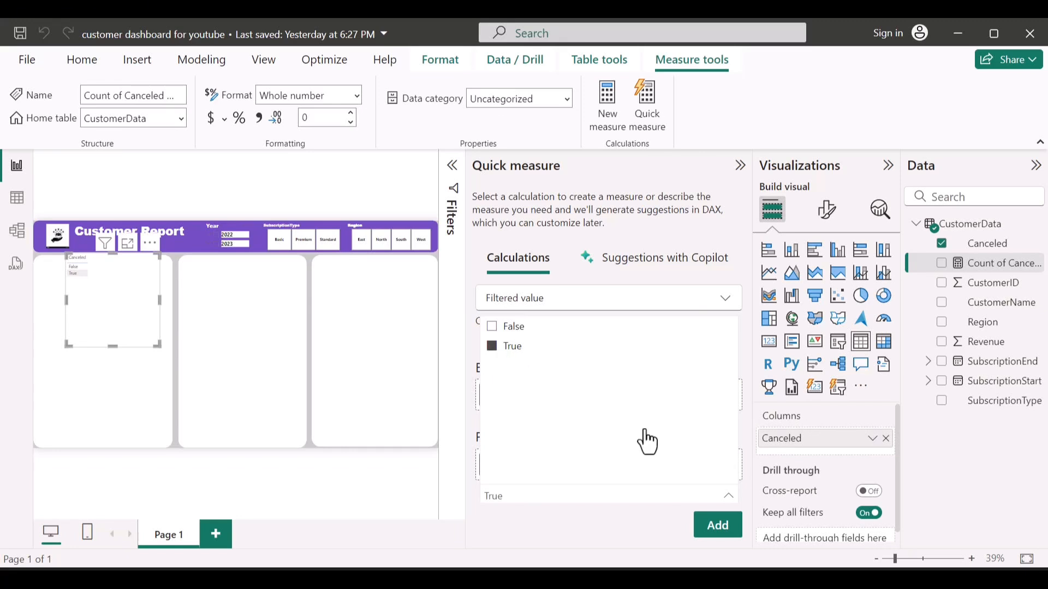
left_click(744, 526)
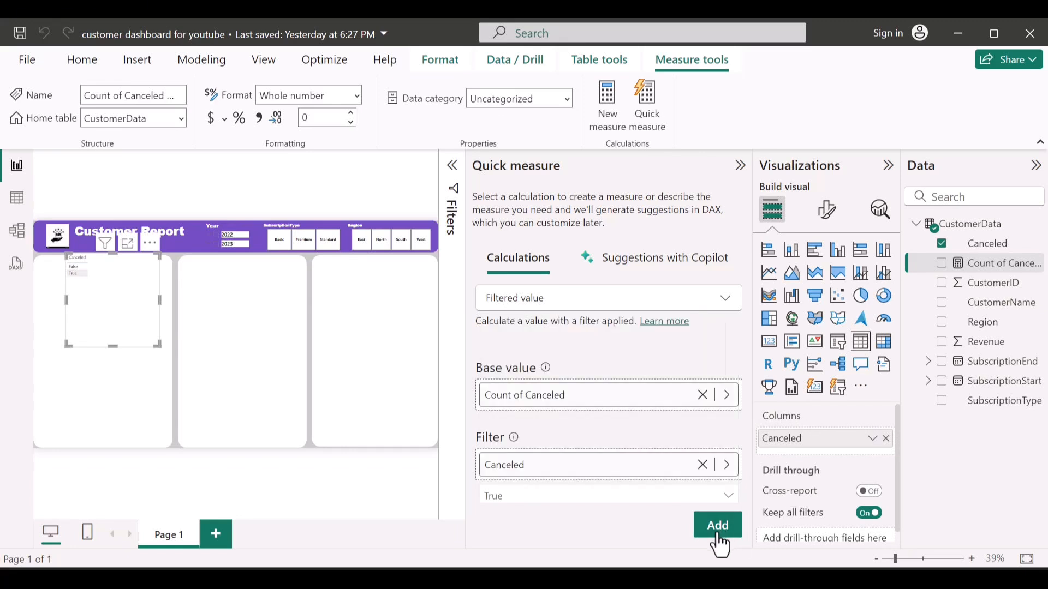
Add the quick measure counting Canceled for True and show only Count of Canceled for True in a card visual
left_click(718, 539)
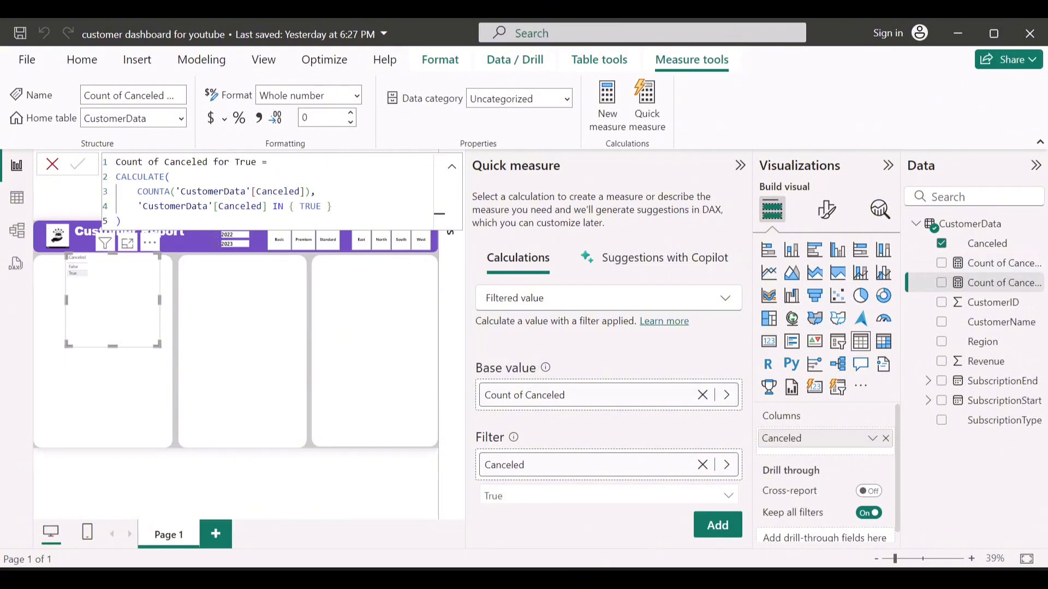
left_click(79, 164)
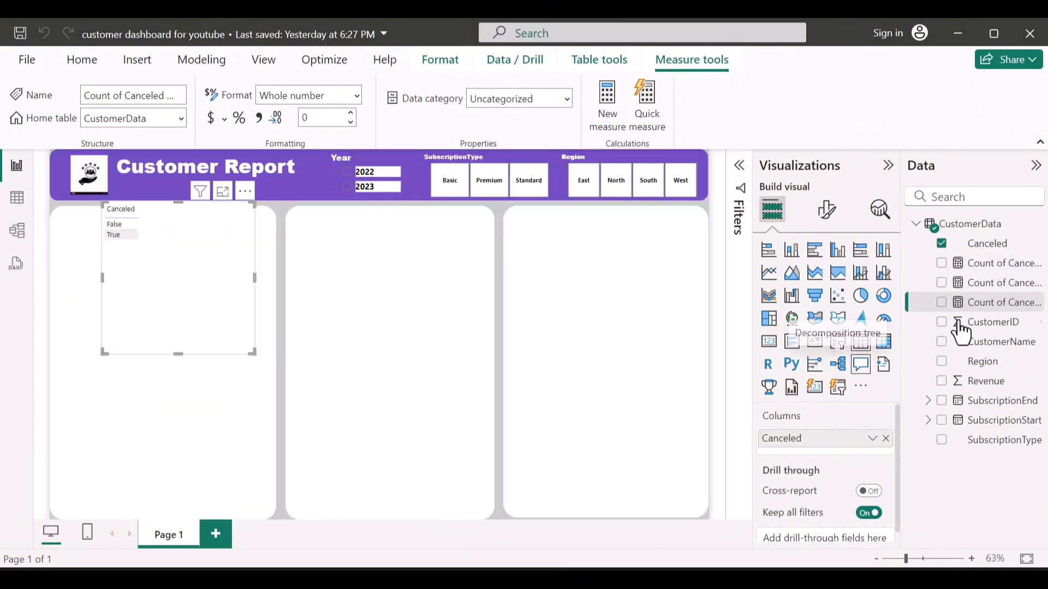
left_click(941, 303)
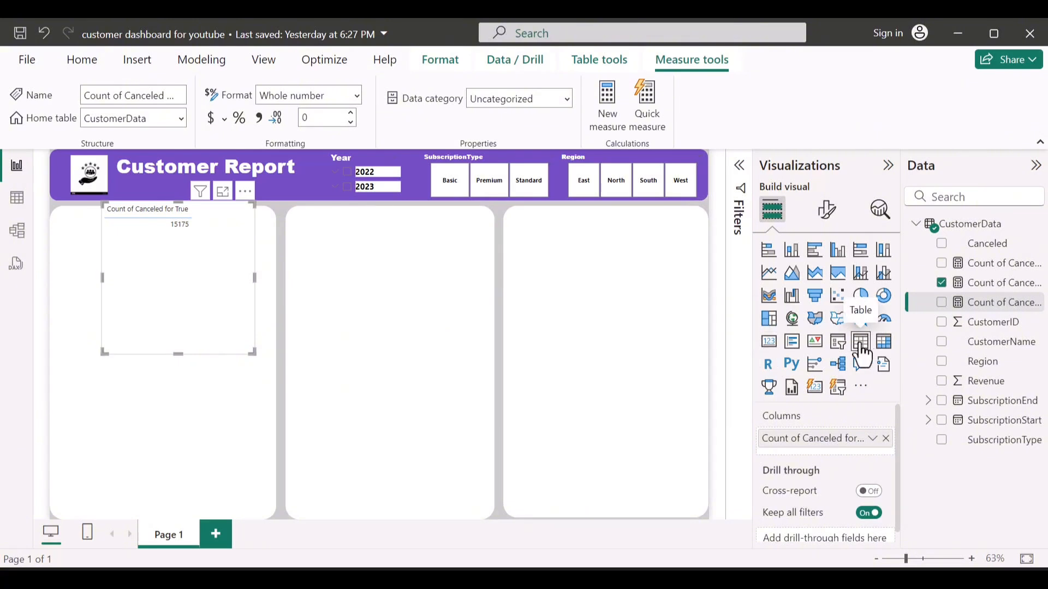
left_click(769, 342)
Rename the card's field for this visual as Canceled Subscription
double_click(804, 450)
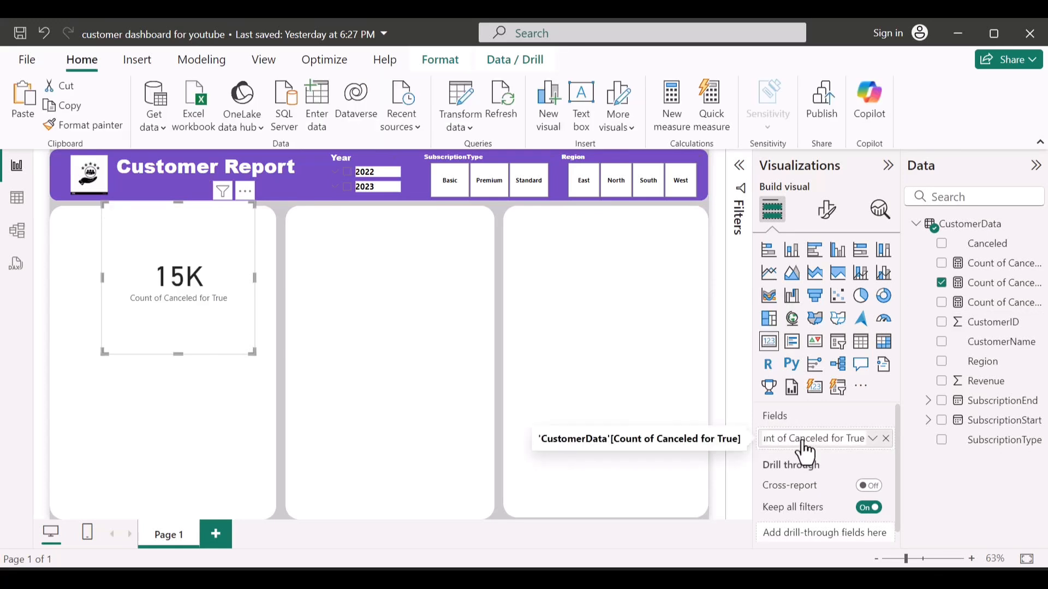
key("BackSpace")
key("BackSpace")
key("BackSpace")
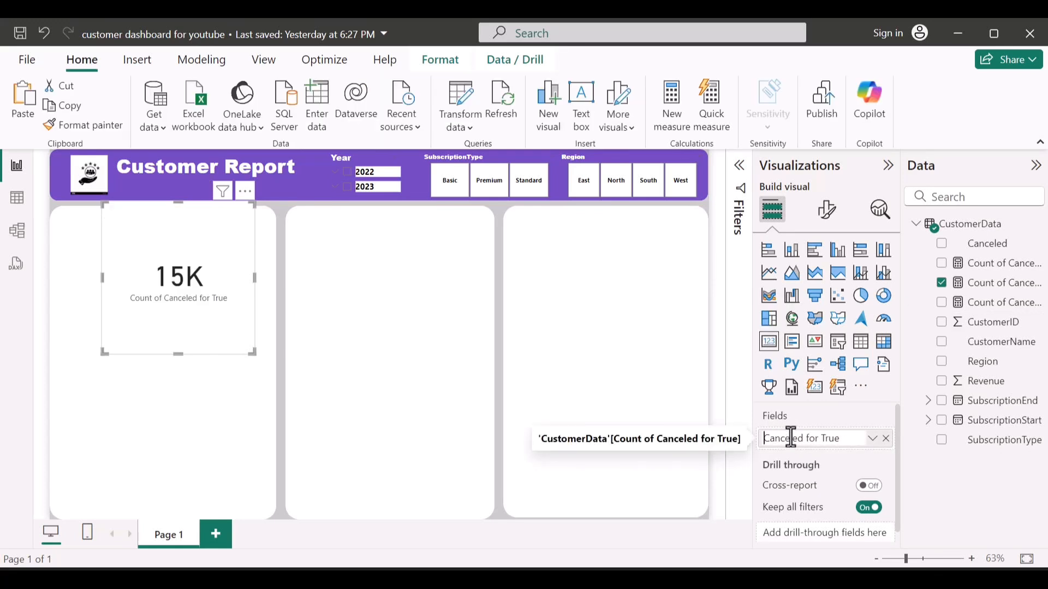
key("BackSpace")
key("BackSpace")
key("Delete")
key("Delete")
key("Delete")
key("Delete")
key("Delete")
key("Delete")
type("Subscription")
key("Return")
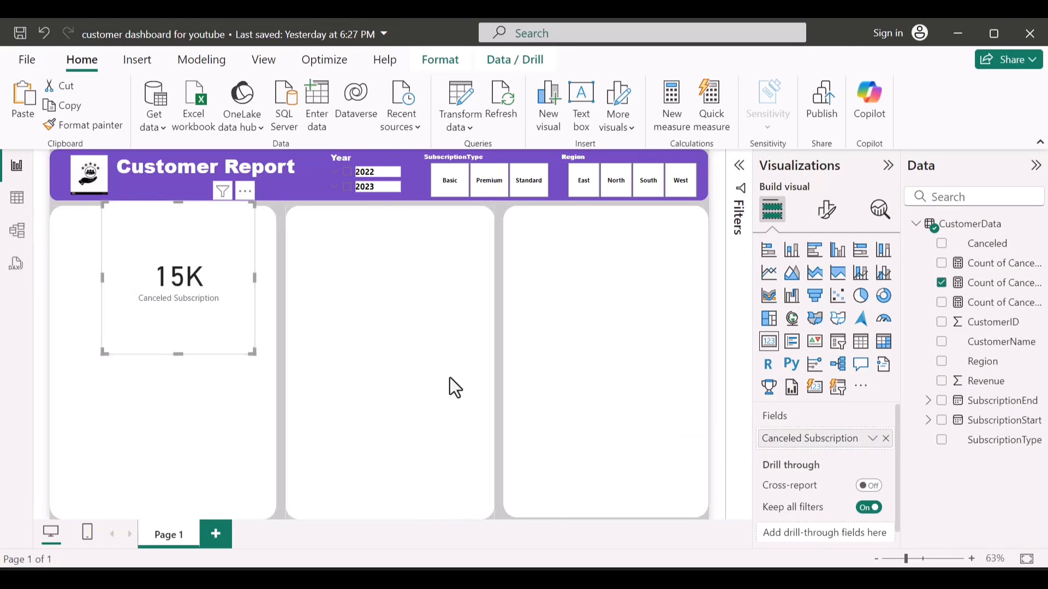
Set the Canceled Subscription card's background color to purple #744EC2
left_click(828, 216)
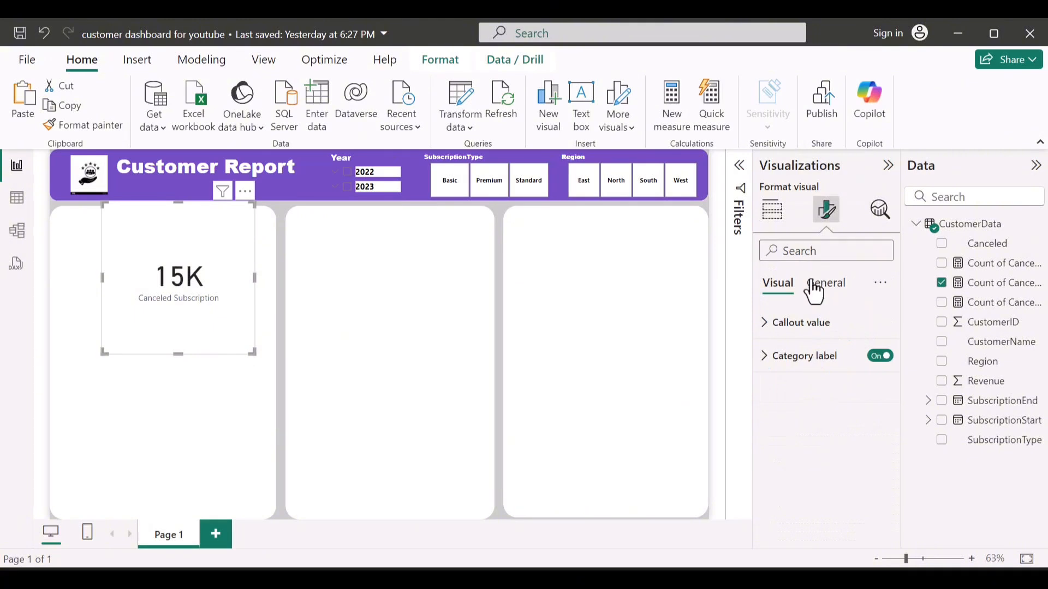
left_click(813, 294)
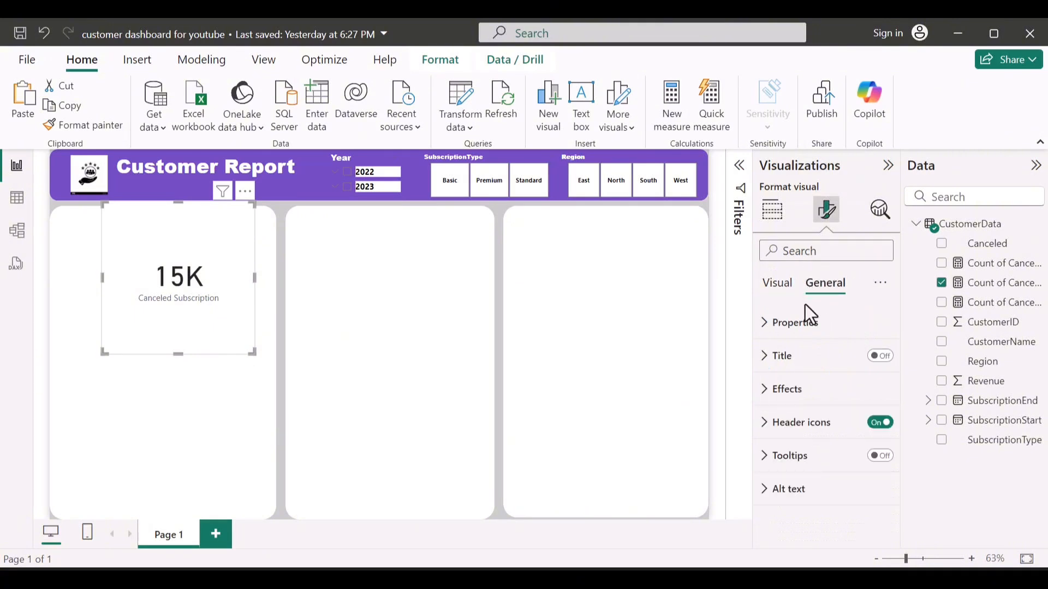
left_click(774, 294)
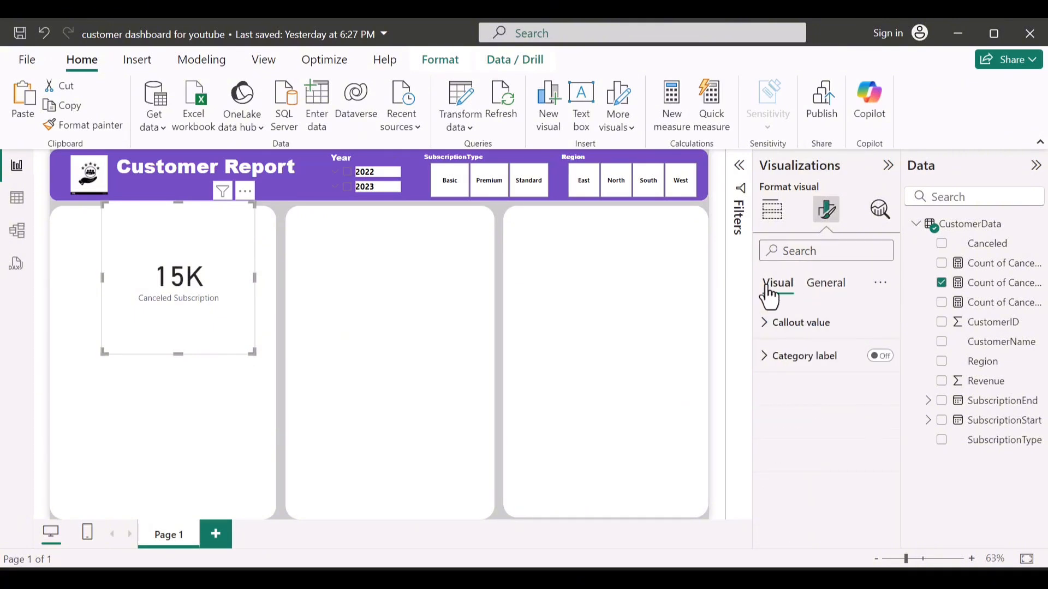
left_click(786, 328)
left_click(826, 295)
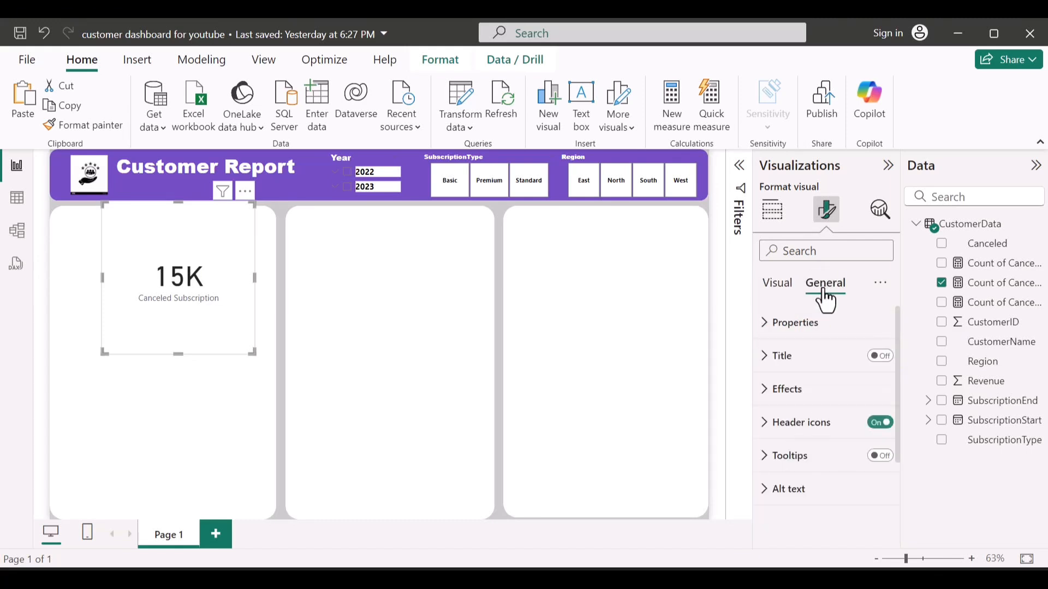
left_click(797, 390)
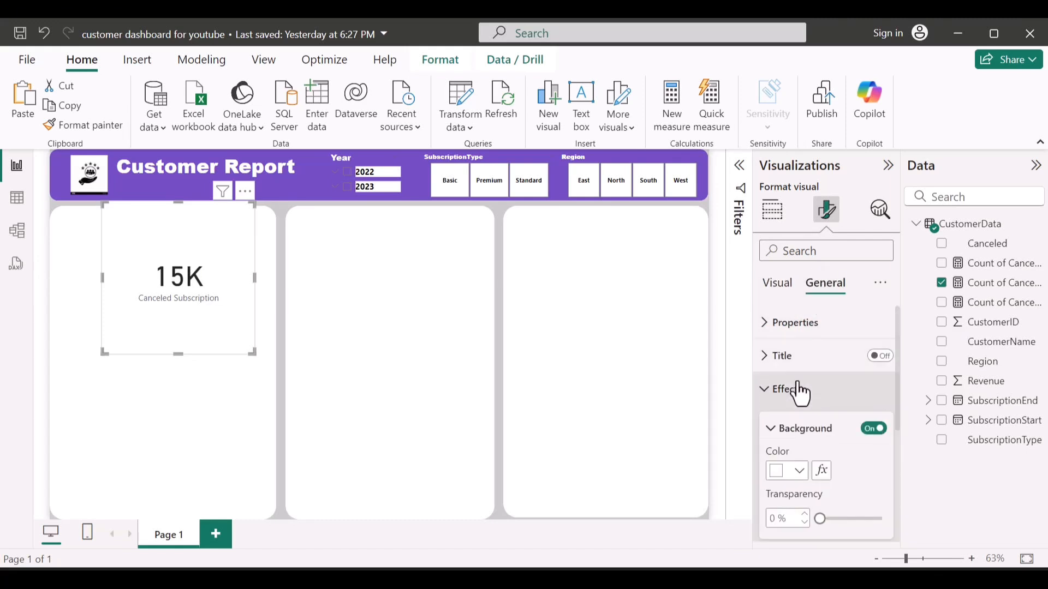
left_click(796, 472)
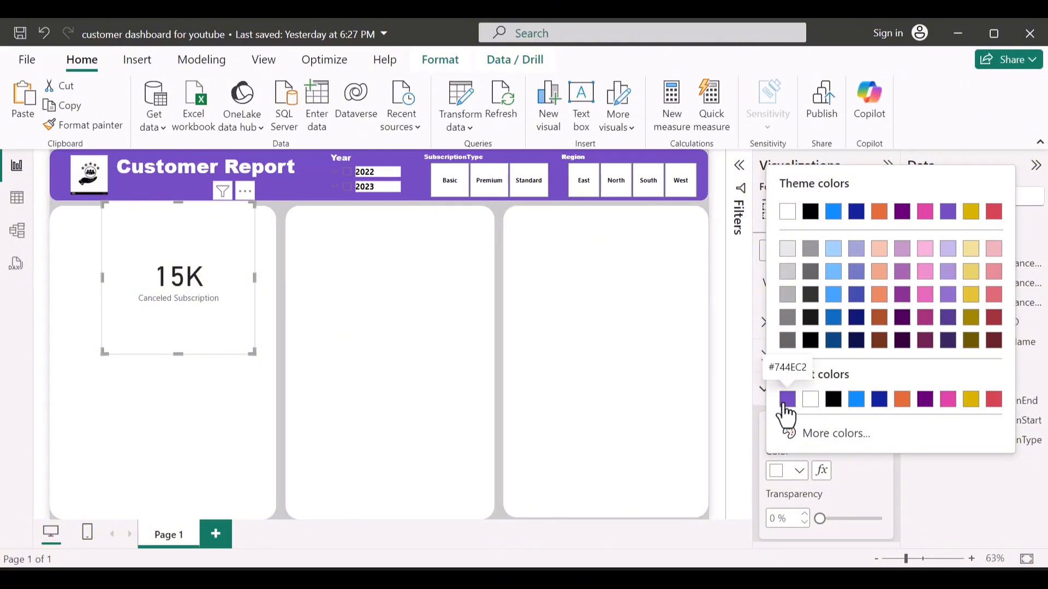
left_click(786, 399)
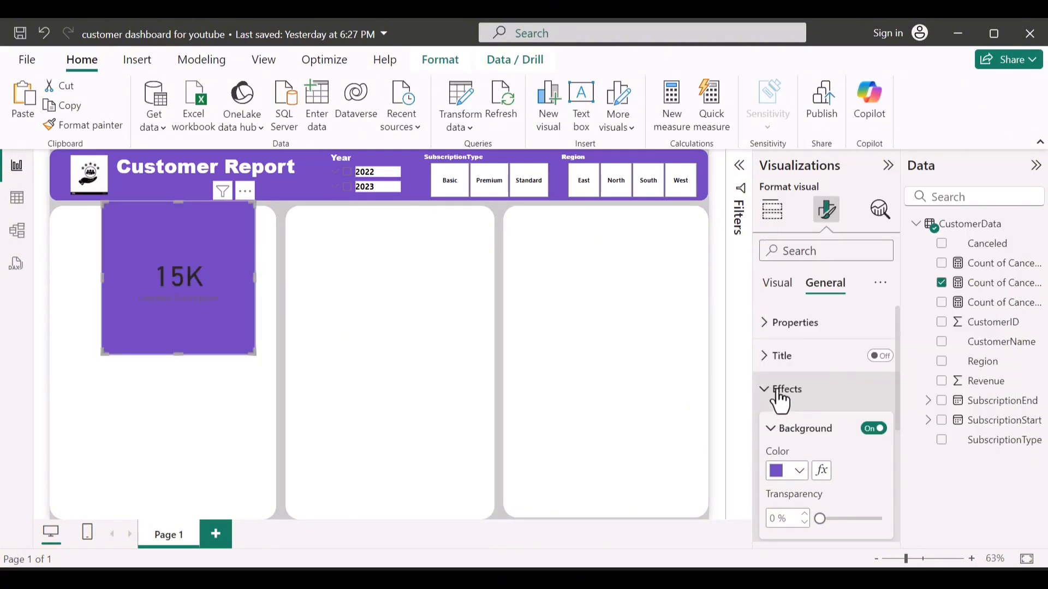
left_click(780, 394)
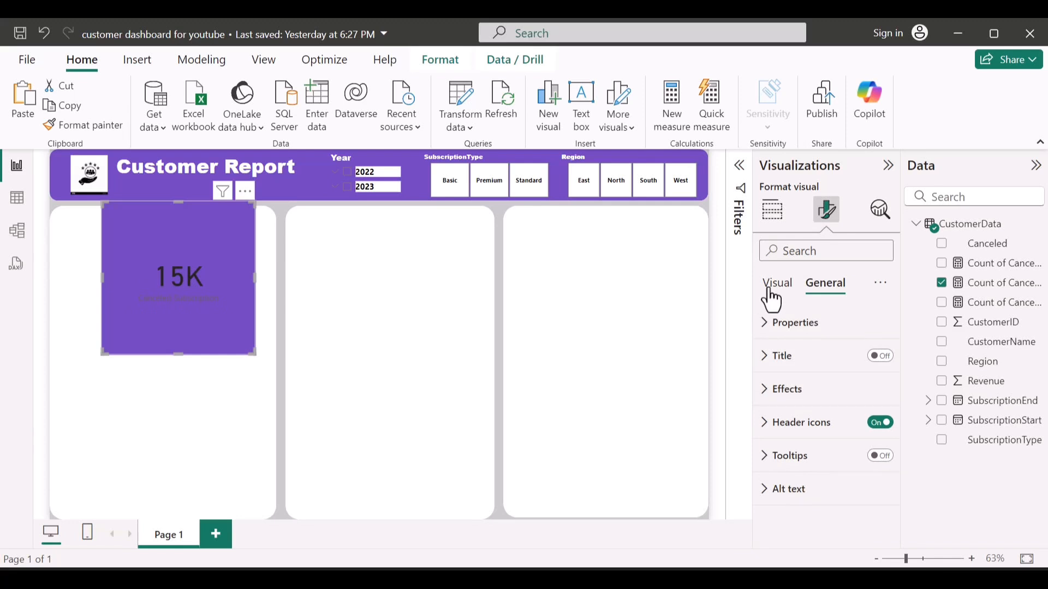
Make the card's callout value bold and white
left_click(771, 289)
left_click(790, 327)
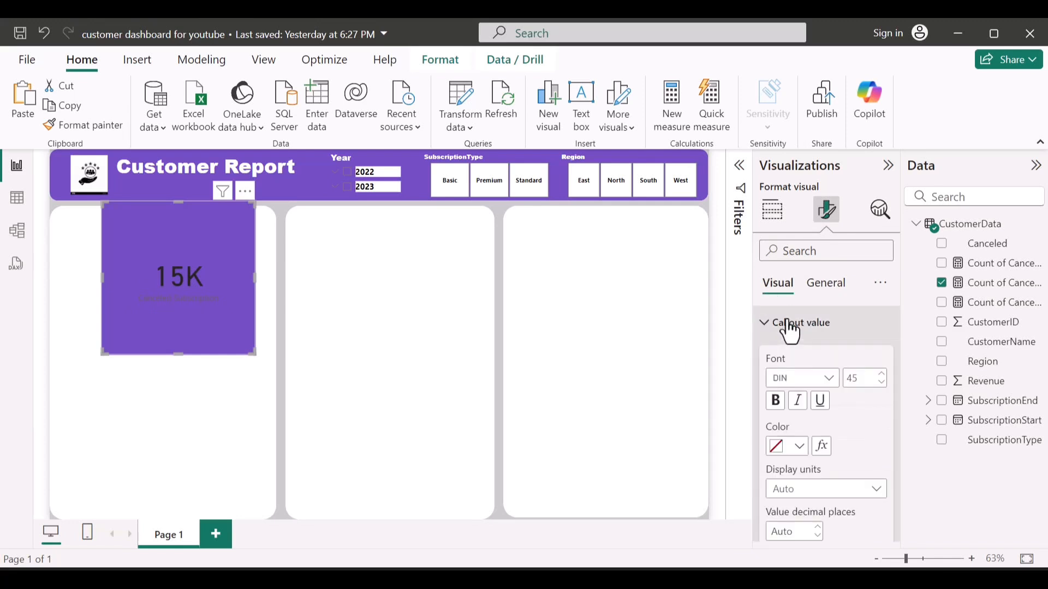
left_click(799, 447)
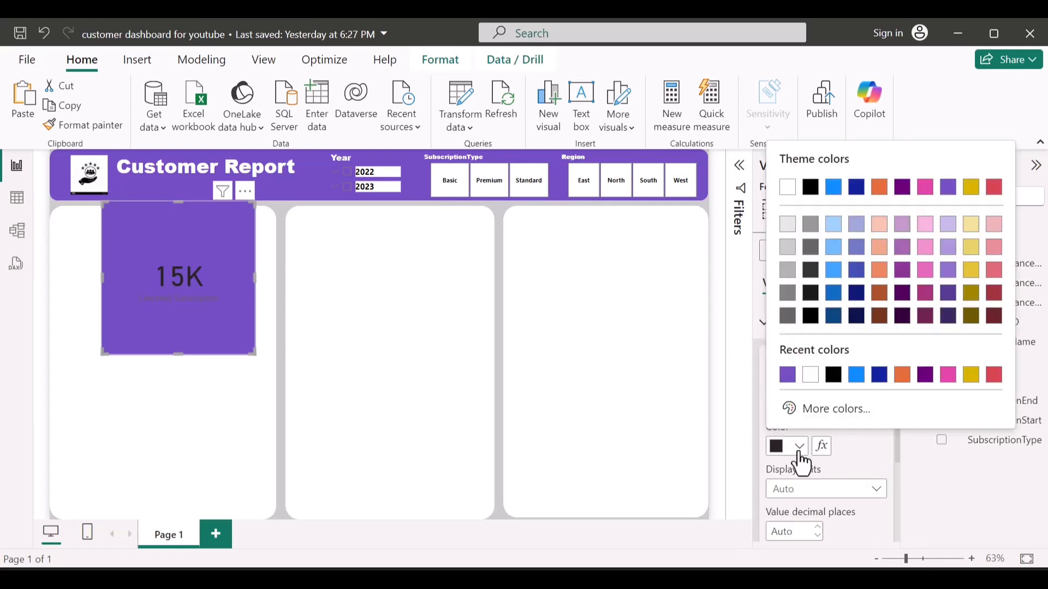
left_click(786, 185)
Format the card's category label in bold white text at font size 16
scroll(824, 415, "down", 3)
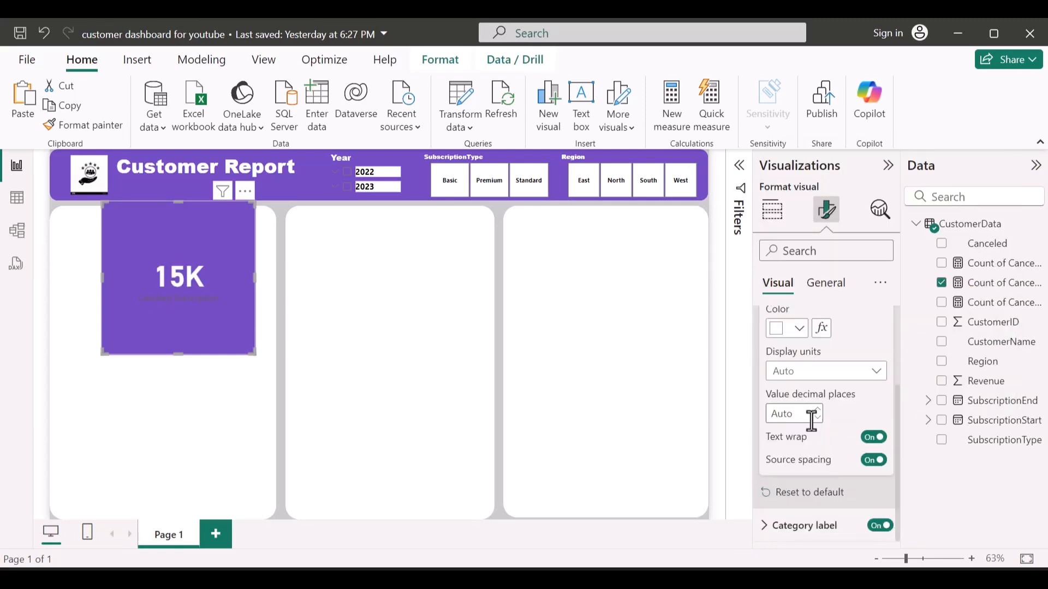
left_click(766, 525)
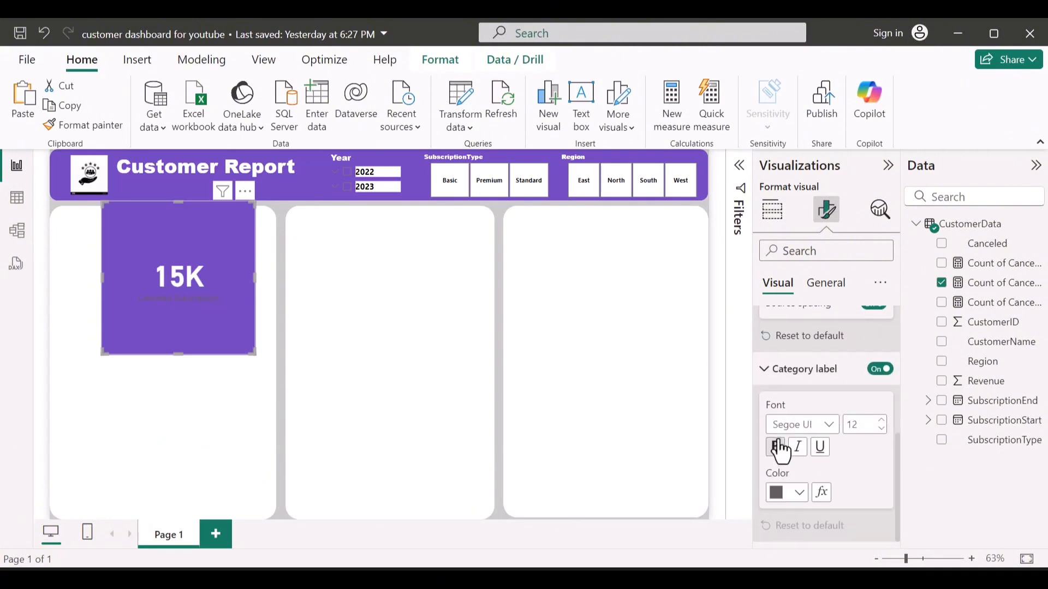
left_click(801, 499)
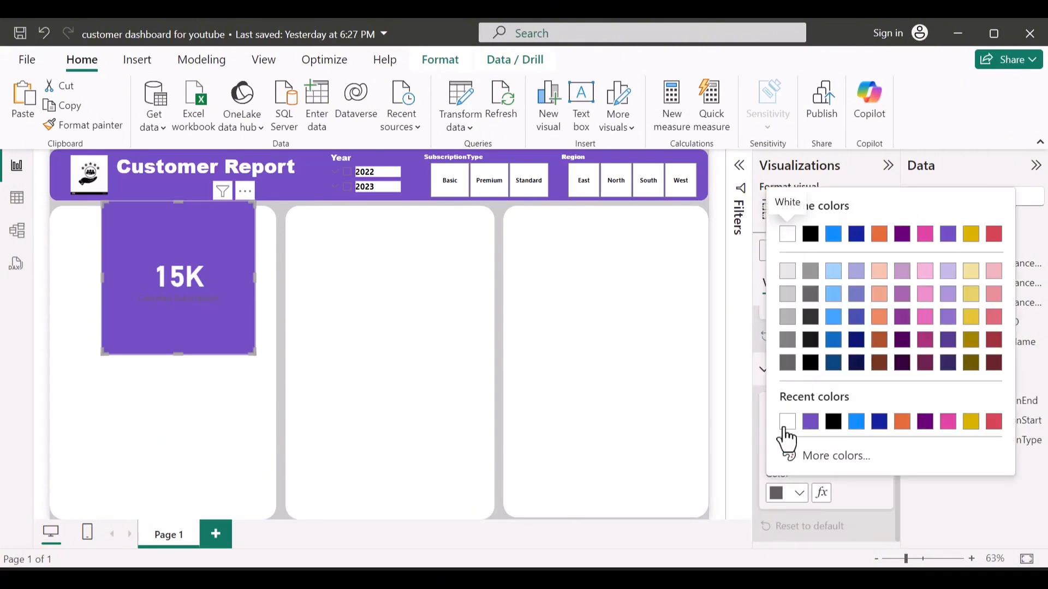
left_click(784, 424)
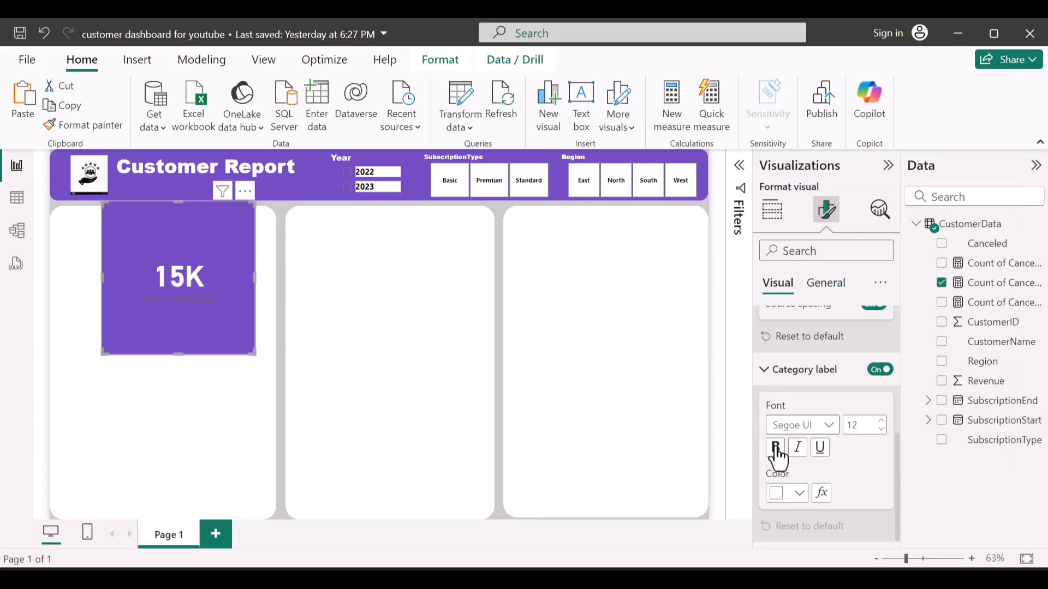
left_click(778, 454)
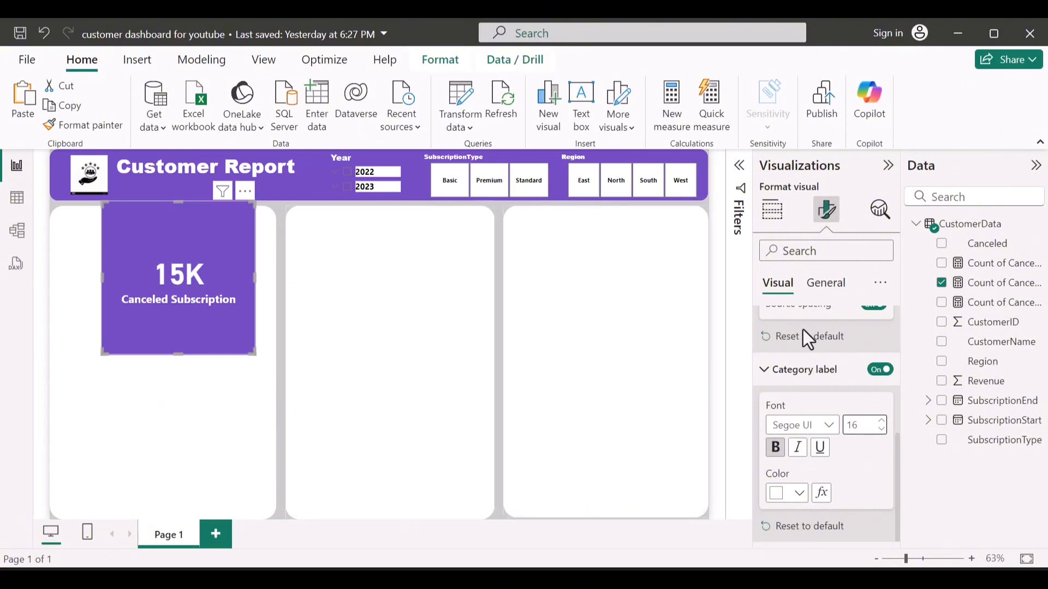
scroll(865, 403, "up", 5)
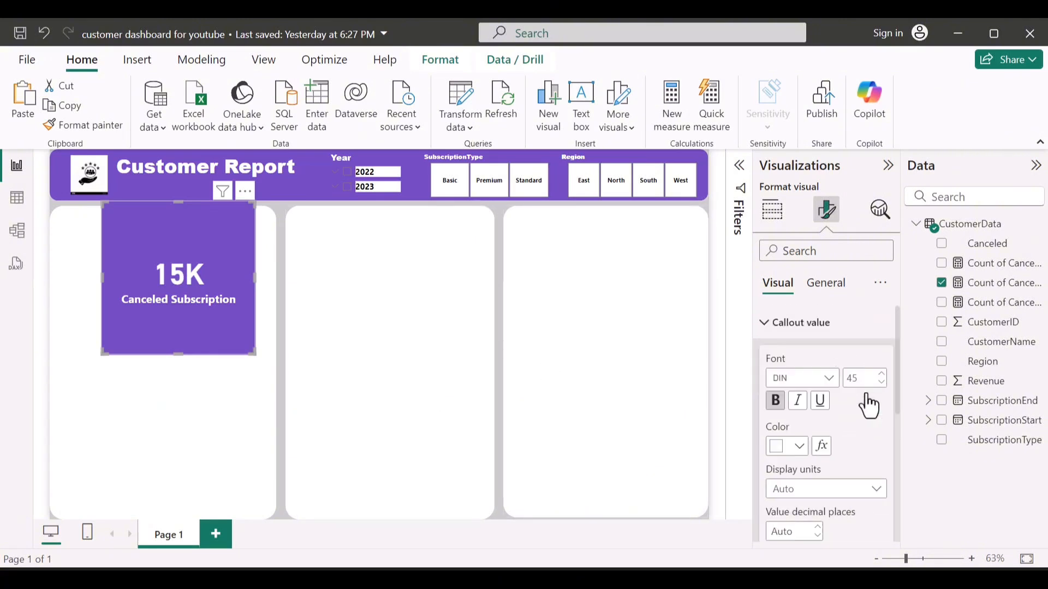
left_click(796, 326)
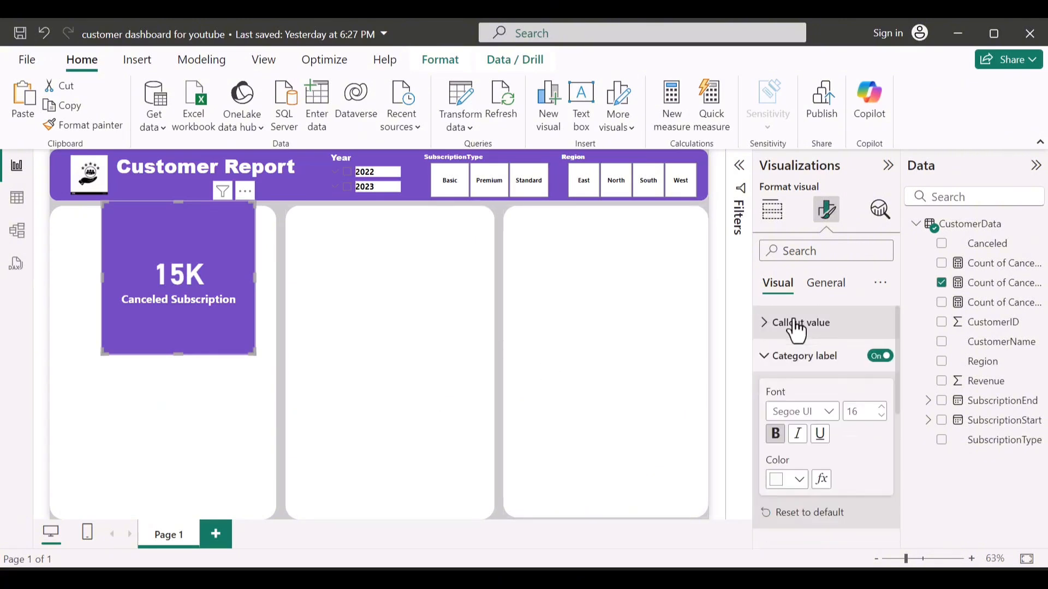
Turn on the card's visual border in purple #744EC2 with 12 px rounded corners
left_click(828, 289)
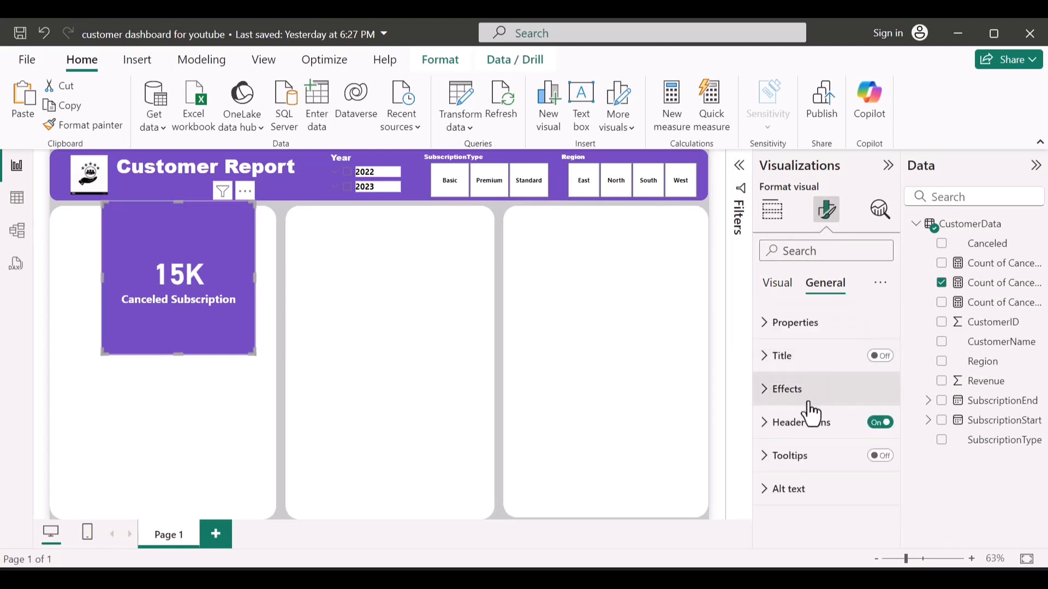
left_click(793, 391)
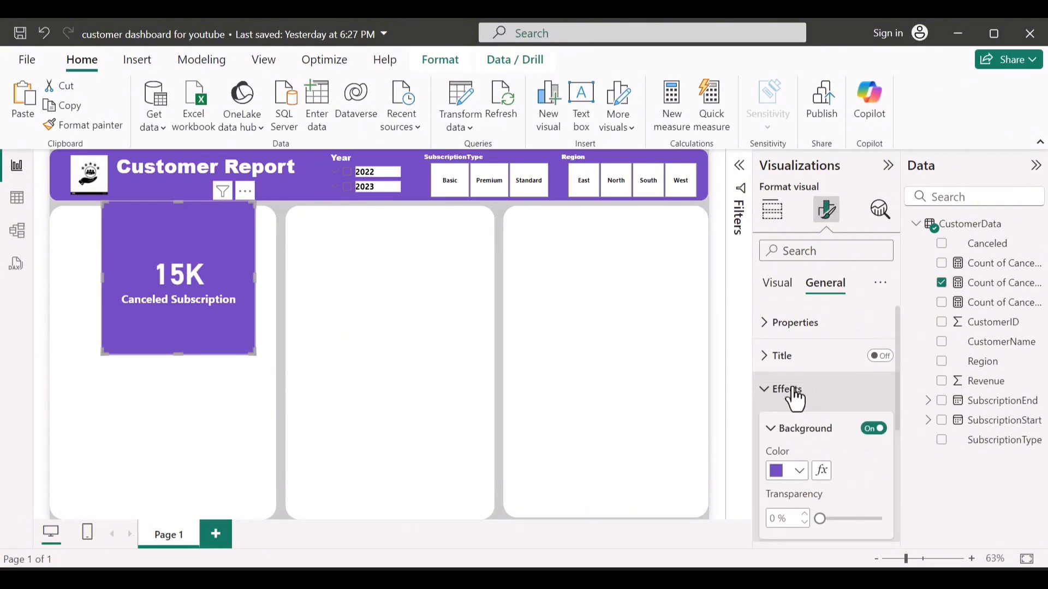
scroll(807, 465, "down", 3)
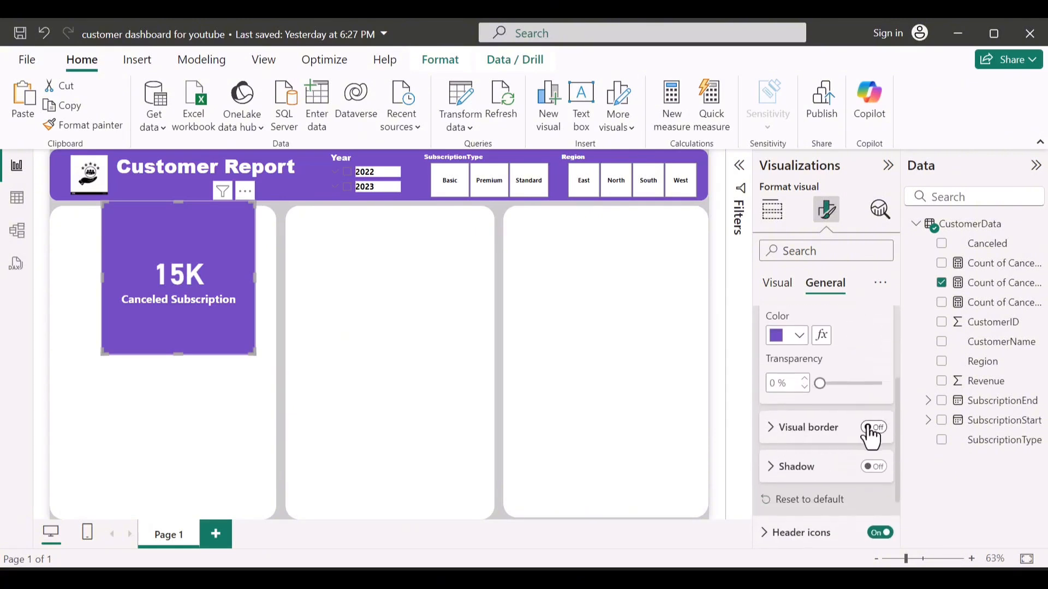
left_click(872, 429)
left_click(806, 433)
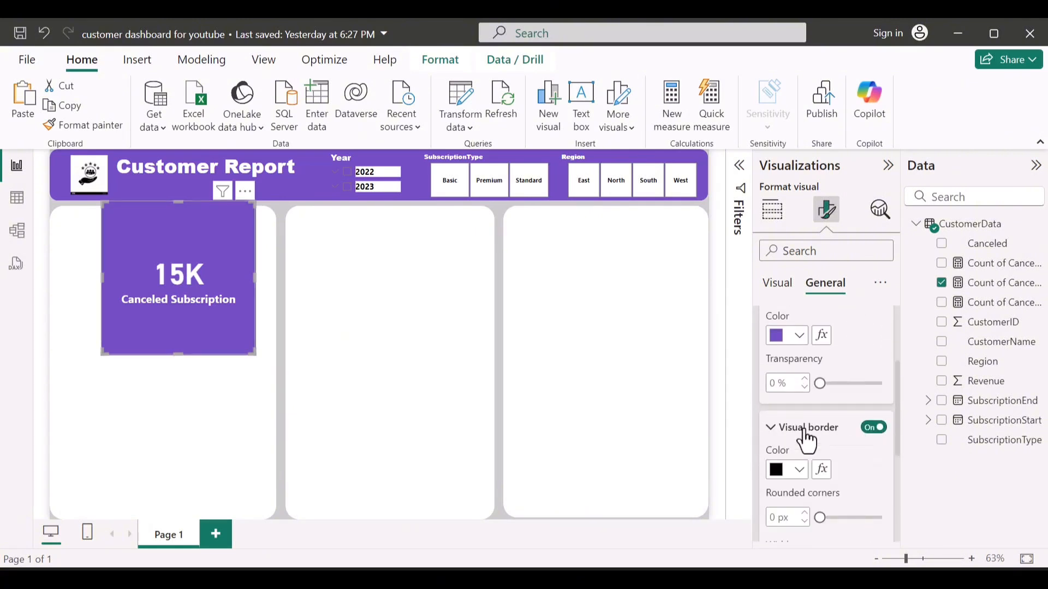
left_click(799, 471)
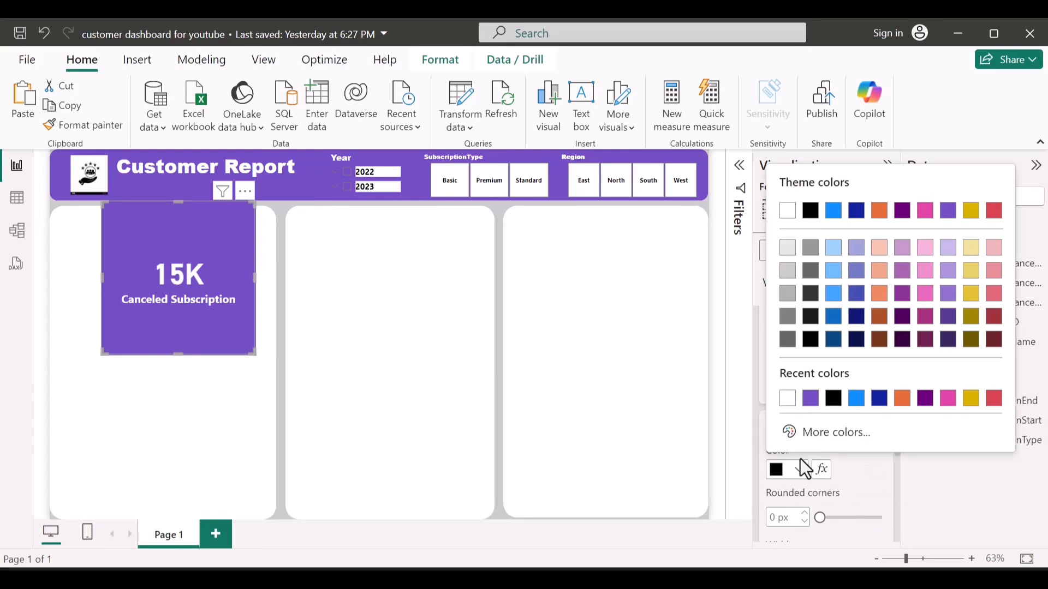
left_click(811, 399)
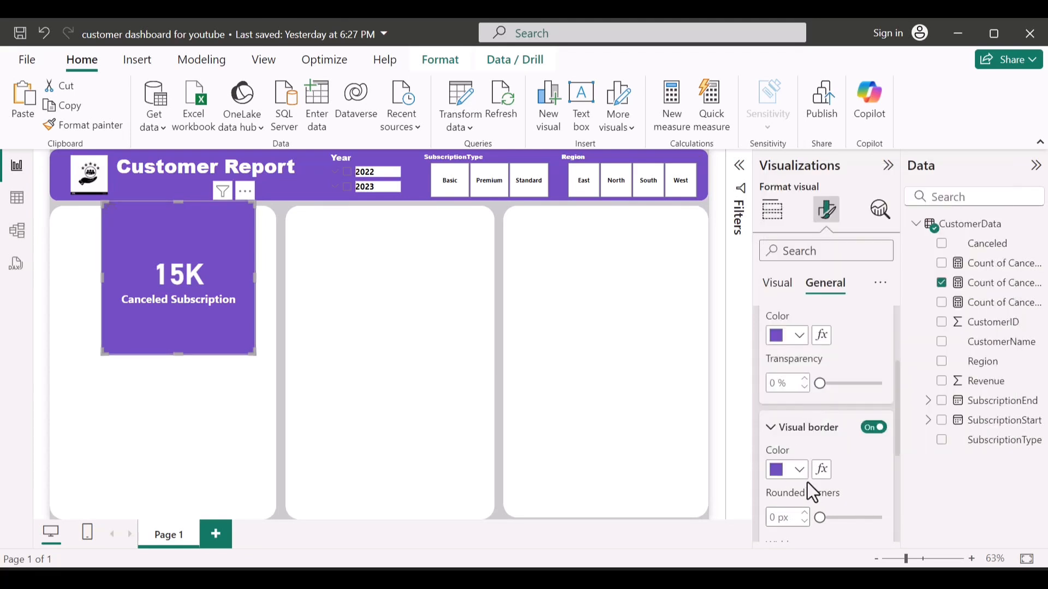
scroll(826, 506, "down", 3)
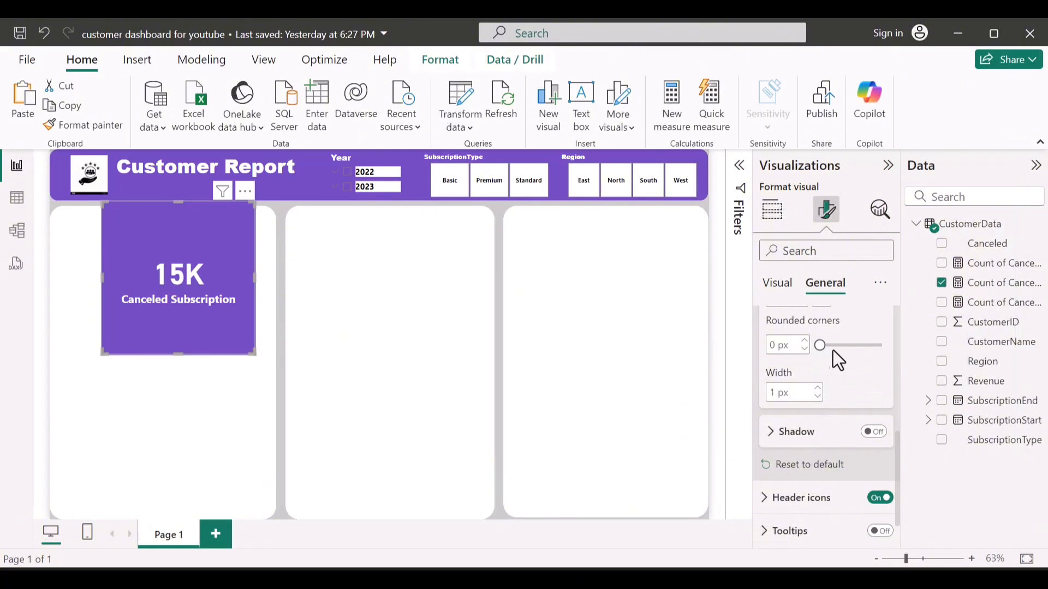
left_click(846, 343)
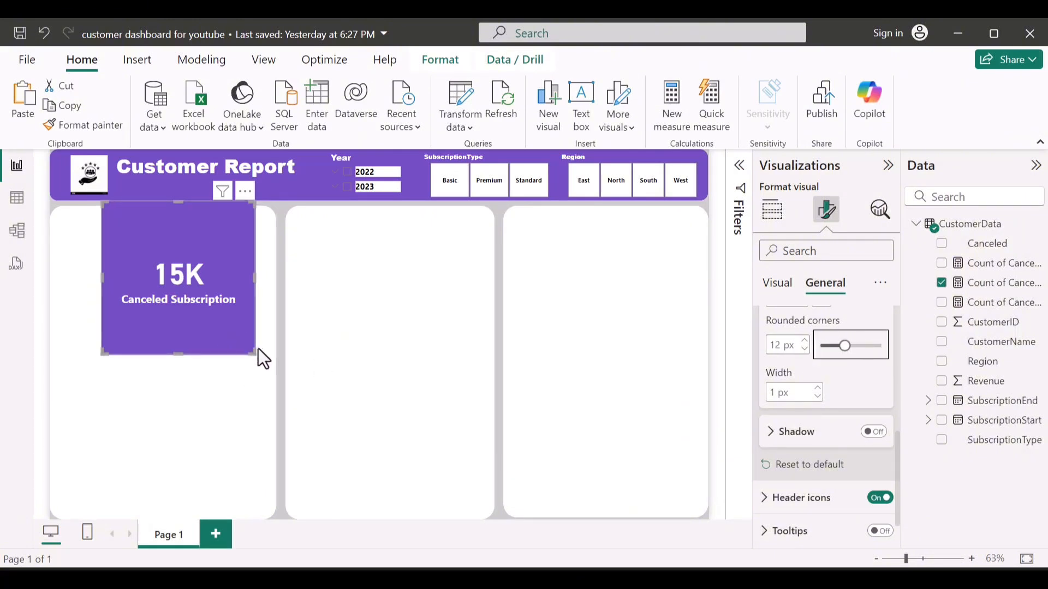
Shrink the card into the top-left corner of the first white panel and set its category label font size to 13
left_click_drag(254, 352, 229, 277)
left_click_drag(165, 236, 119, 246)
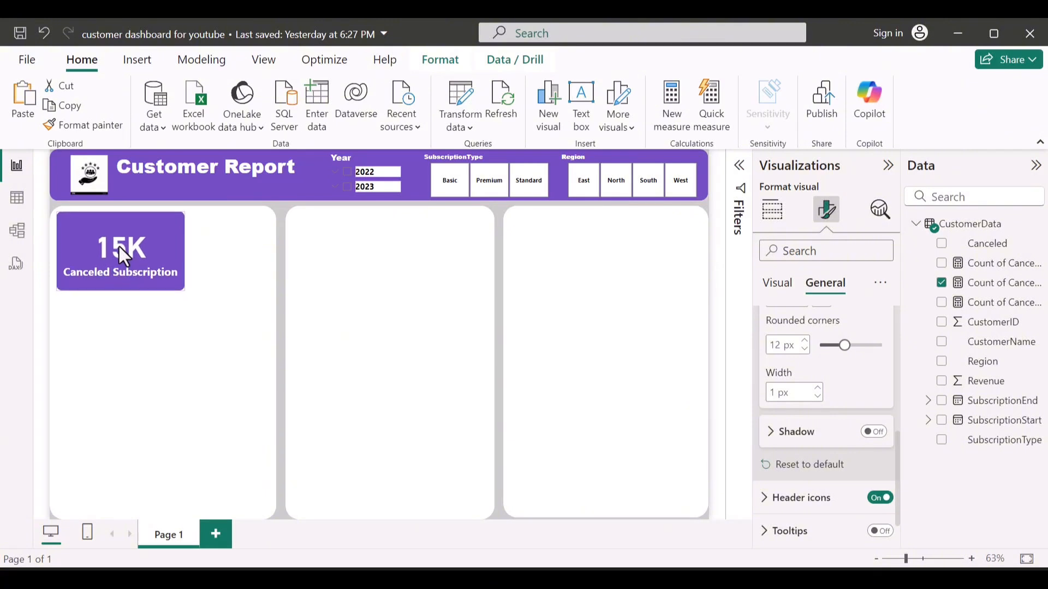
left_click(777, 283)
left_click(788, 327)
left_click(803, 364)
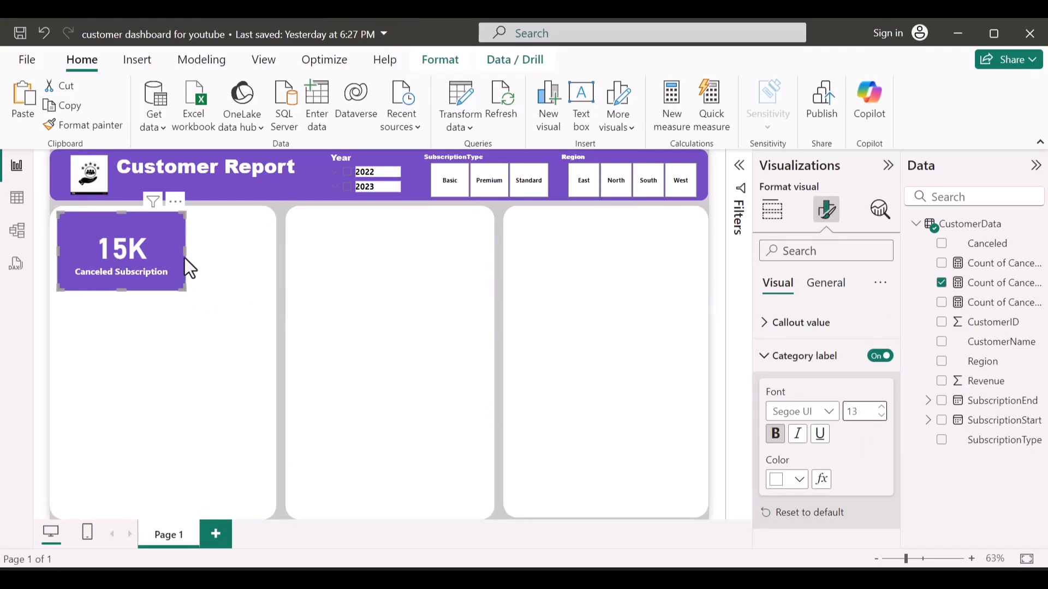
mouse_move(185, 251)
left_mouse_down()
mouse_move(145, 251)
mouse_move(164, 253)
left_mouse_up()
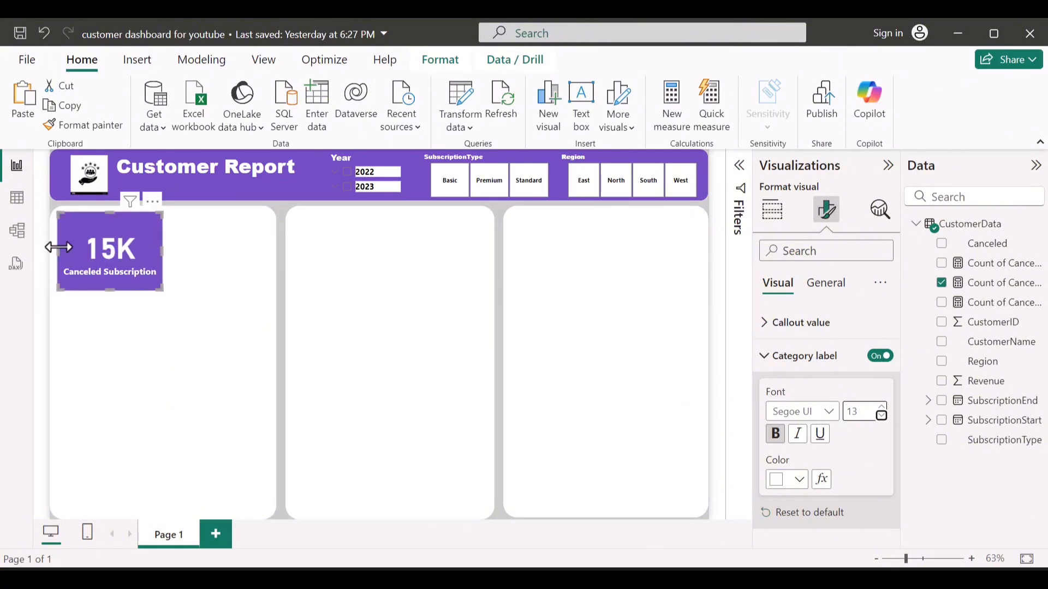
left_click_drag(83, 235, 87, 237)
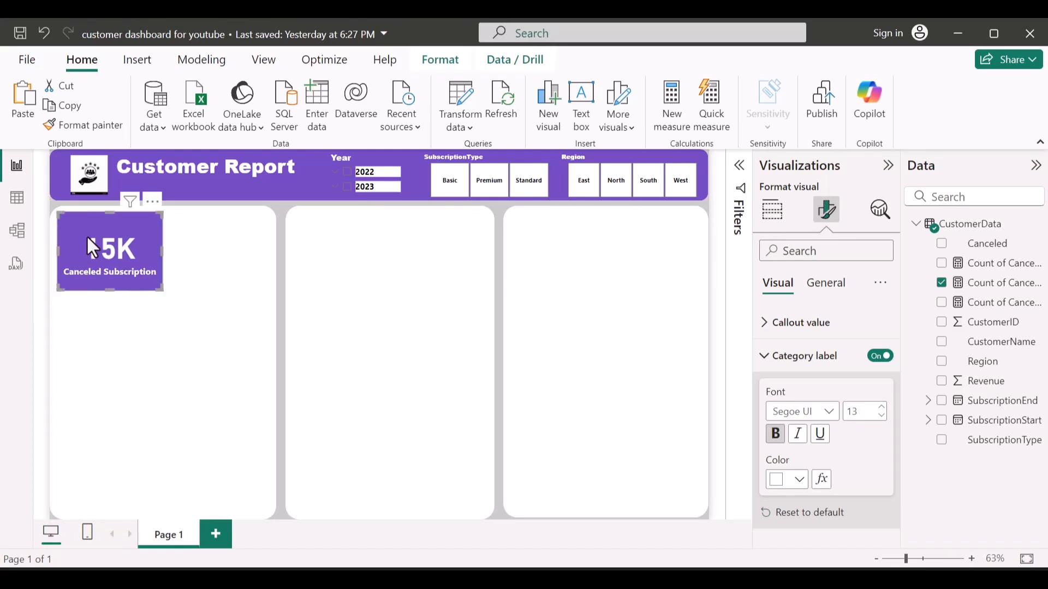
Duplicate the Canceled Subscription card and place the copy beside the original in the first white panel
key("ctrl+z")
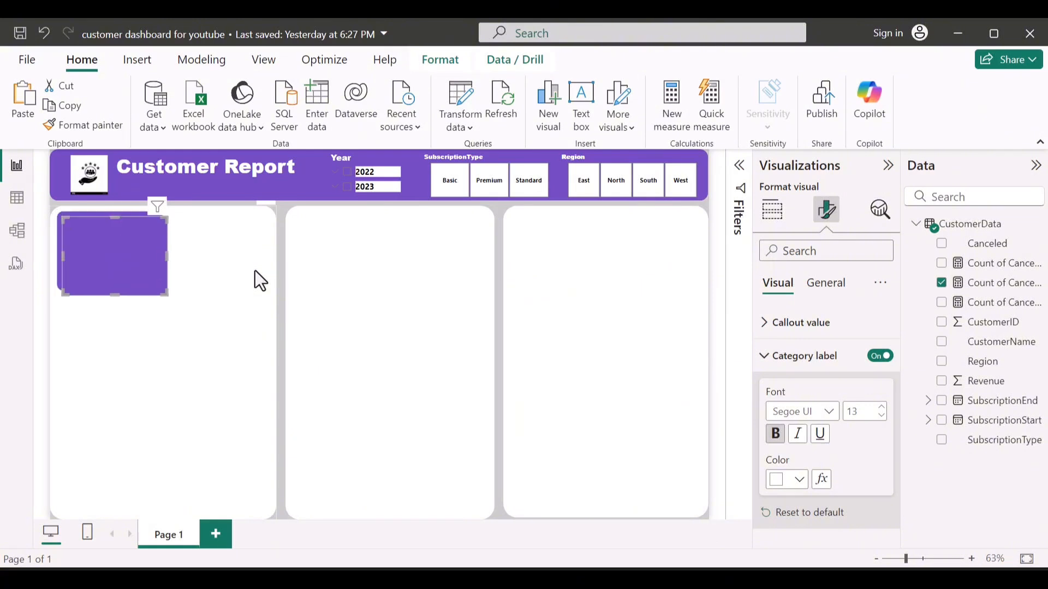
key("ctrl+y")
left_click_drag(148, 255, 259, 262)
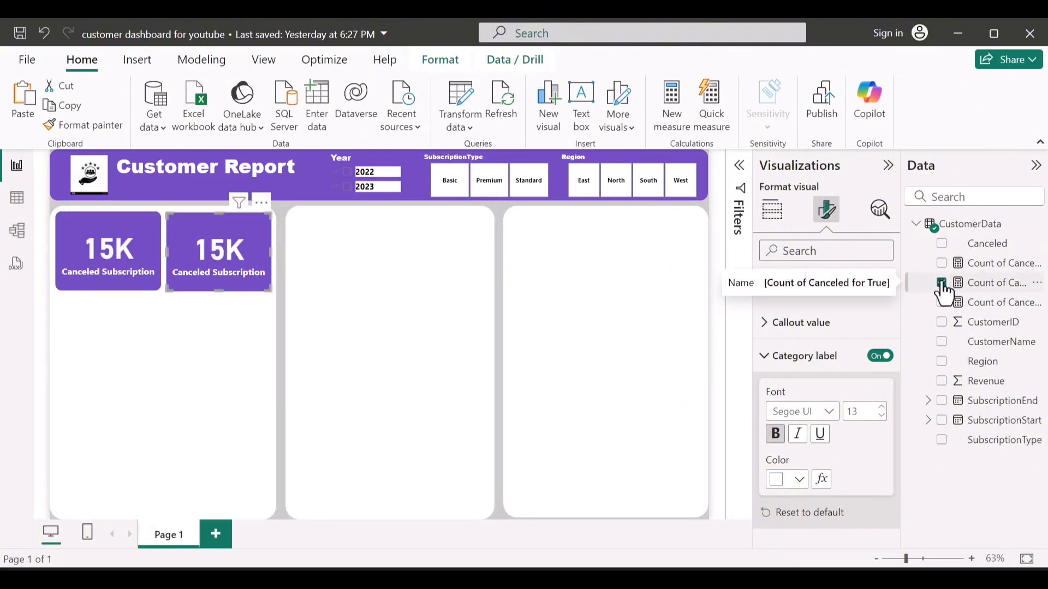
Replace the canceled-count measure in the duplicated card with the Revenue field
left_click(942, 283)
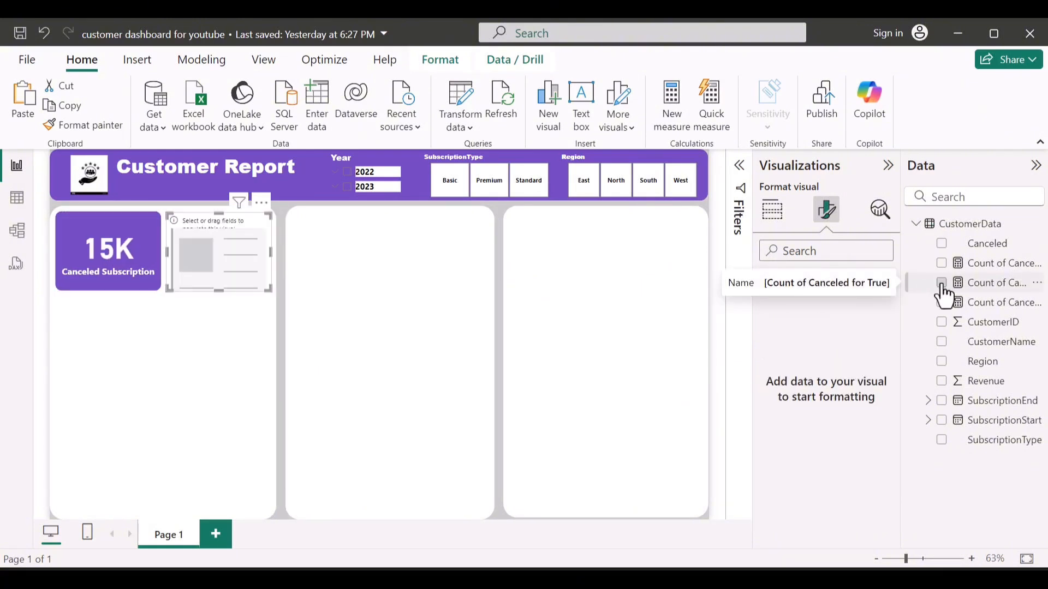
left_click(942, 381)
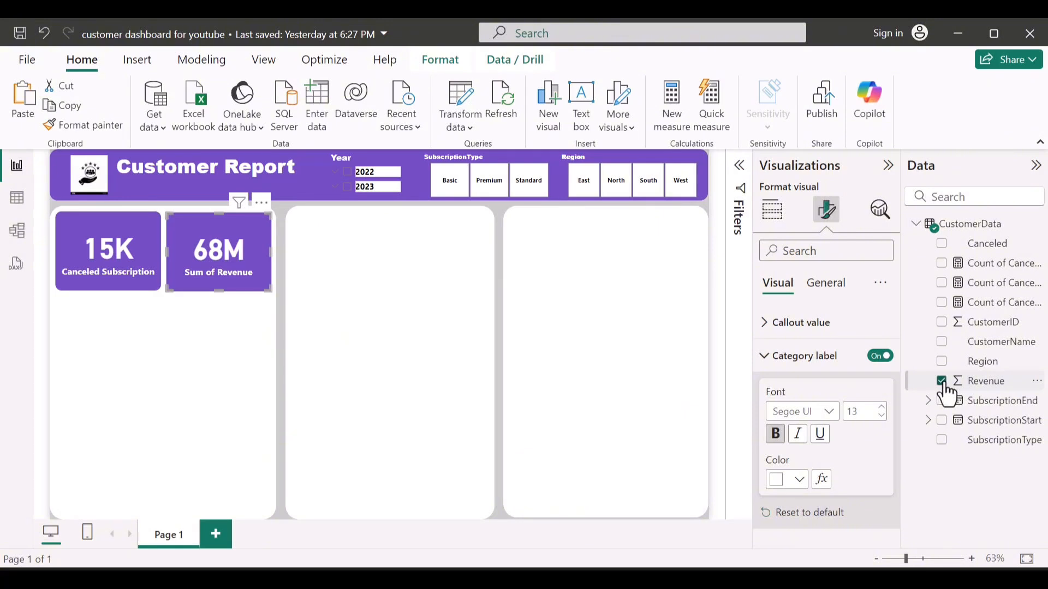
left_click(814, 356)
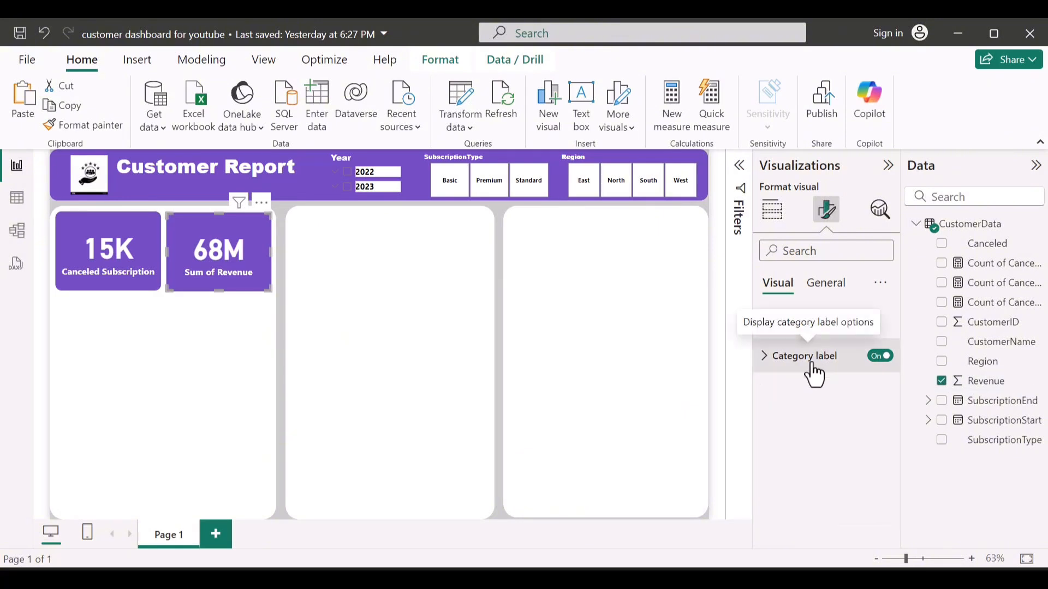
Test the SubscriptionType slicer by filtering the cards to Basic, and clear the filter again
left_click(468, 193)
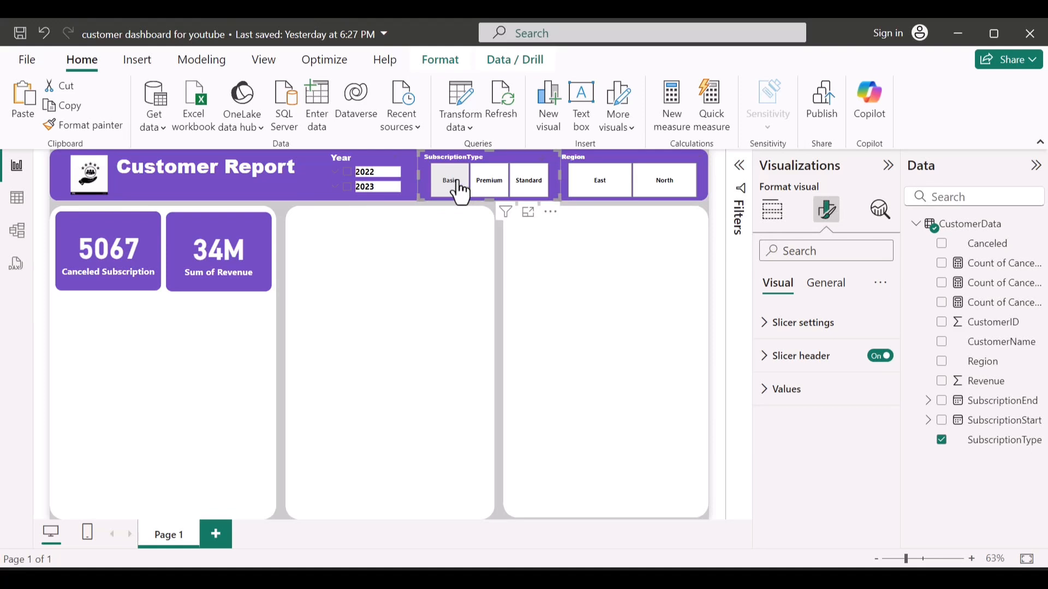
left_click(462, 192)
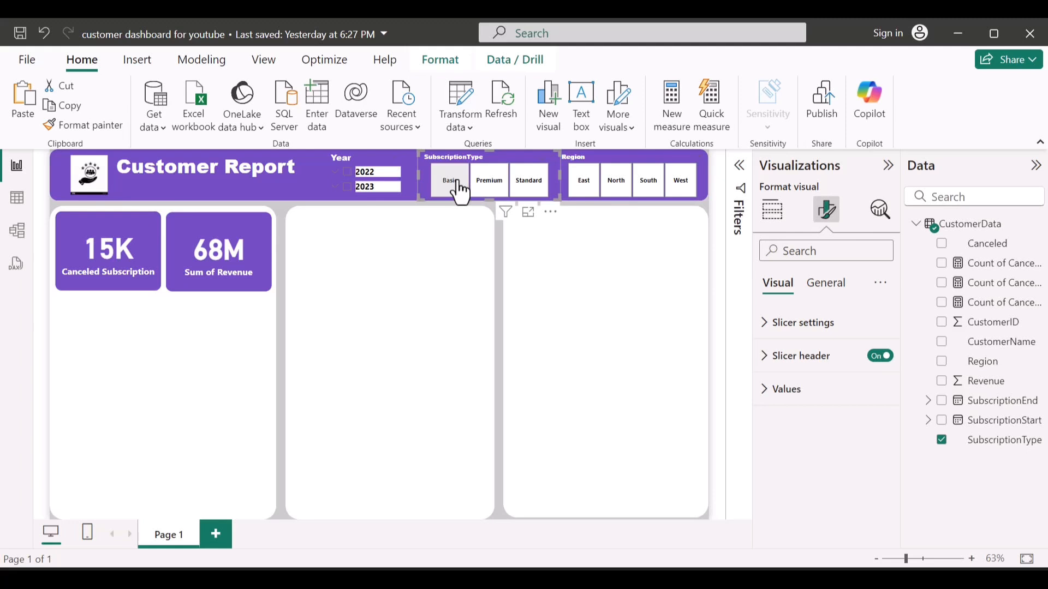
left_click(461, 192)
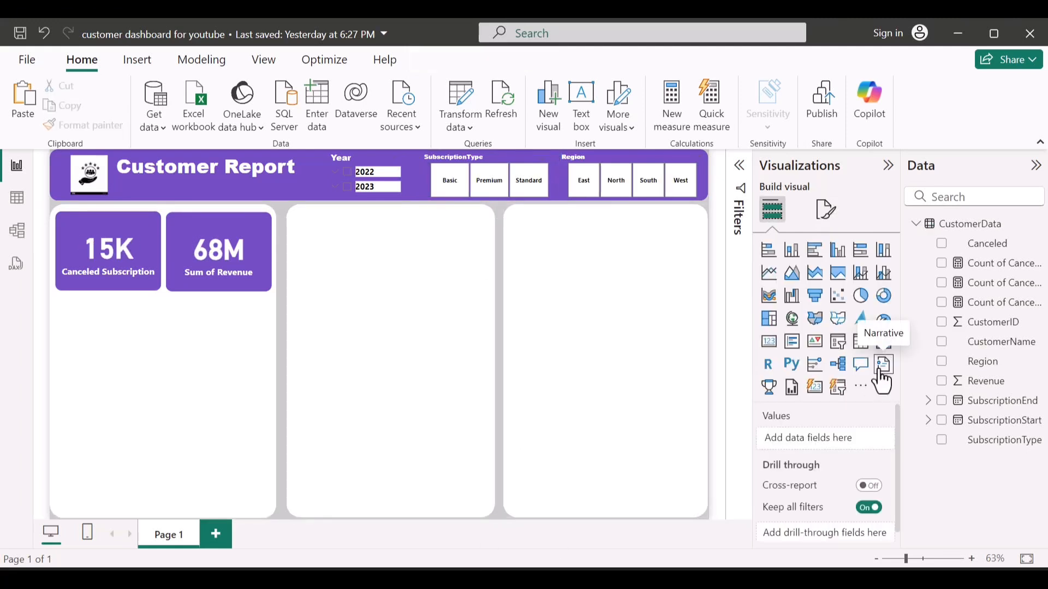
Create a new visual on the blank canvas from the SubscriptionEnd and Revenue fields
left_click(942, 383)
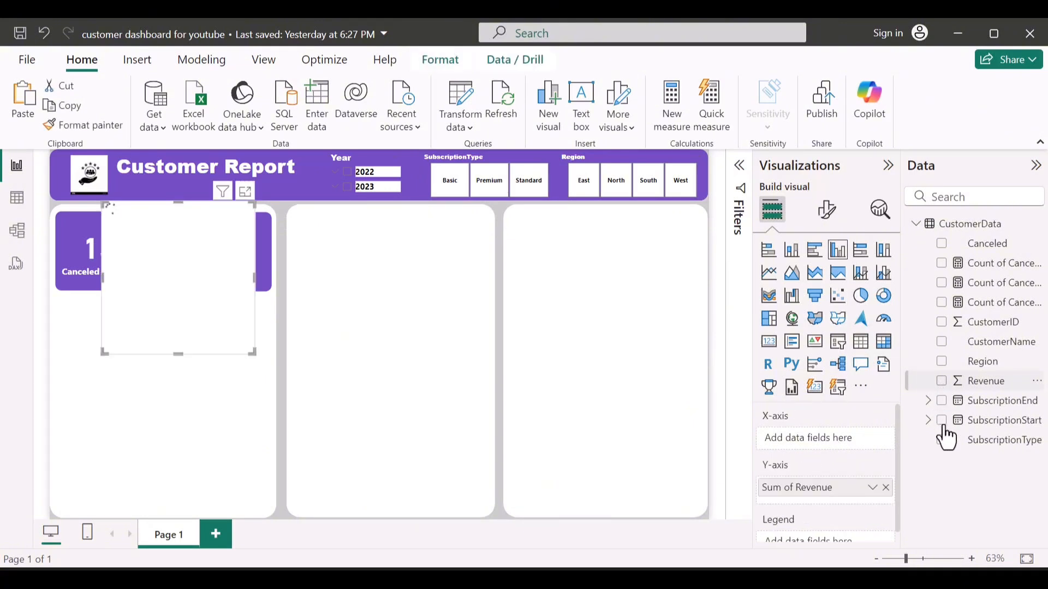
key("Delete")
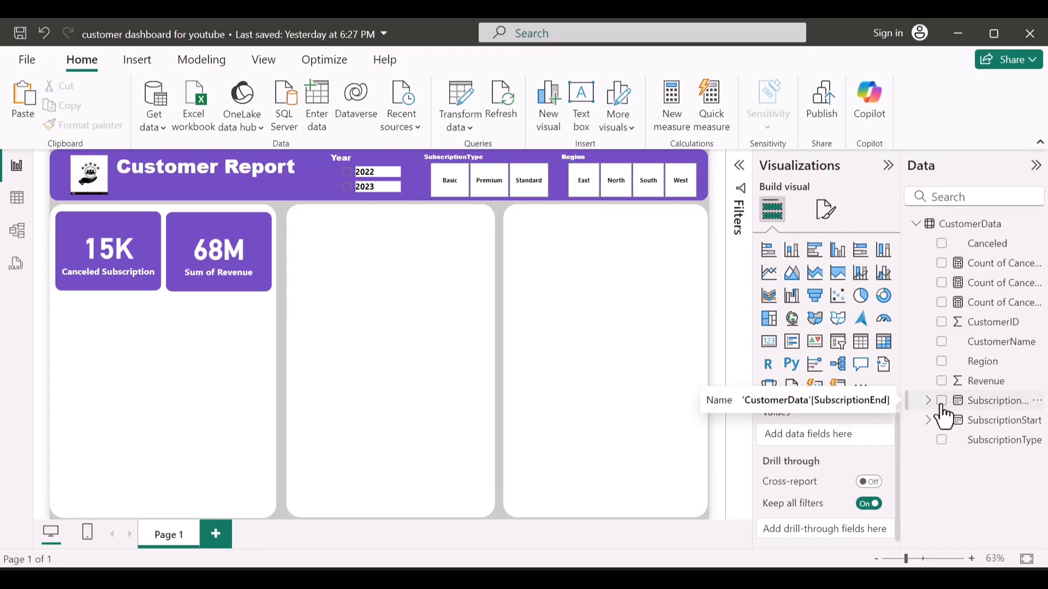
left_click(943, 404)
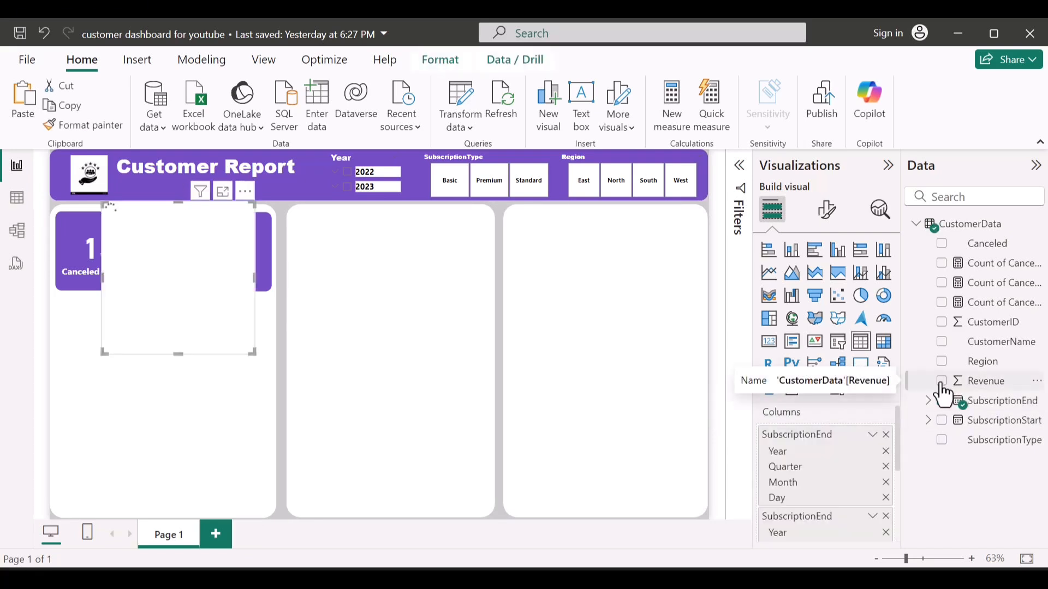
left_click(942, 382)
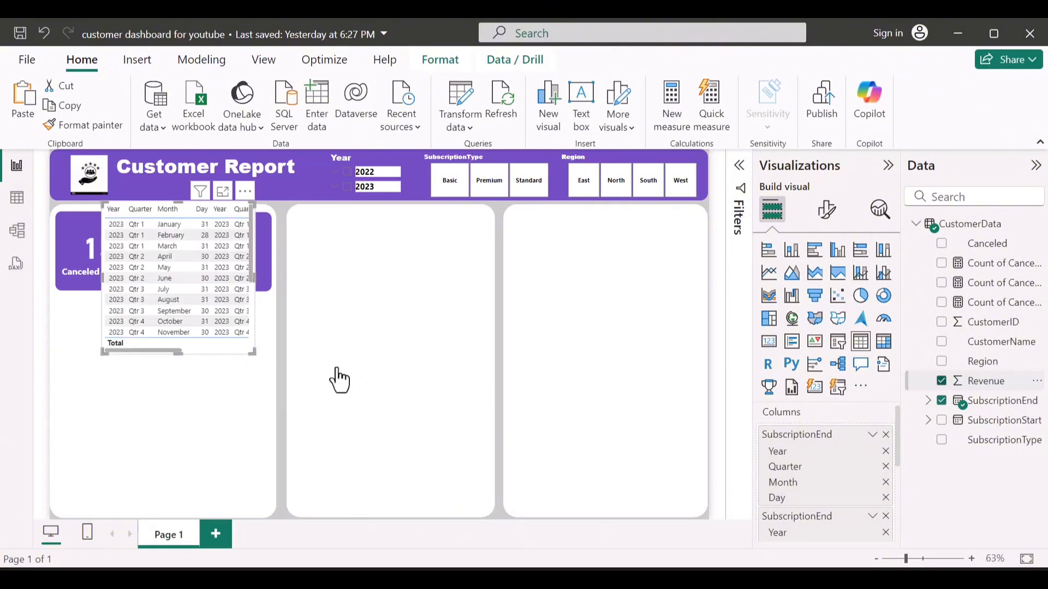
Move the revenue table below the two cards and resize it to fit the width of the first white panel
left_click_drag(247, 353, 425, 427)
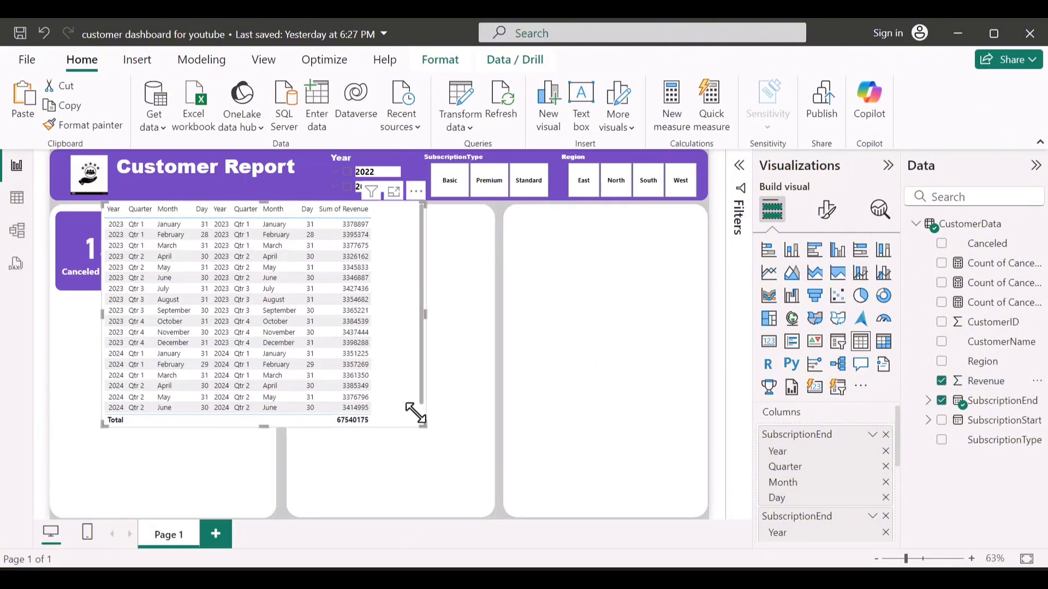
left_click_drag(401, 335, 343, 439)
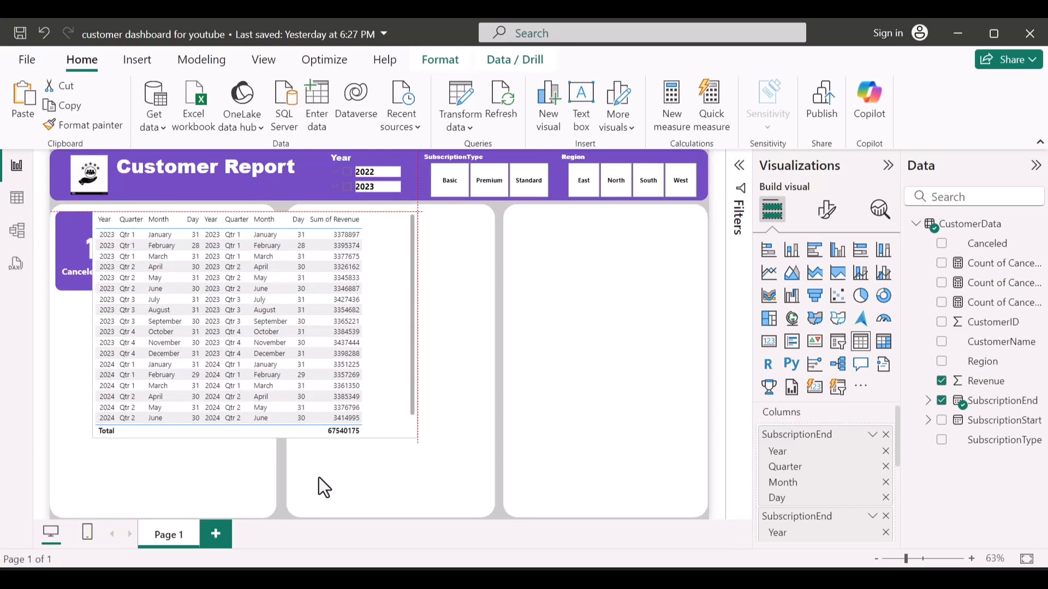
left_click_drag(318, 478, 314, 486)
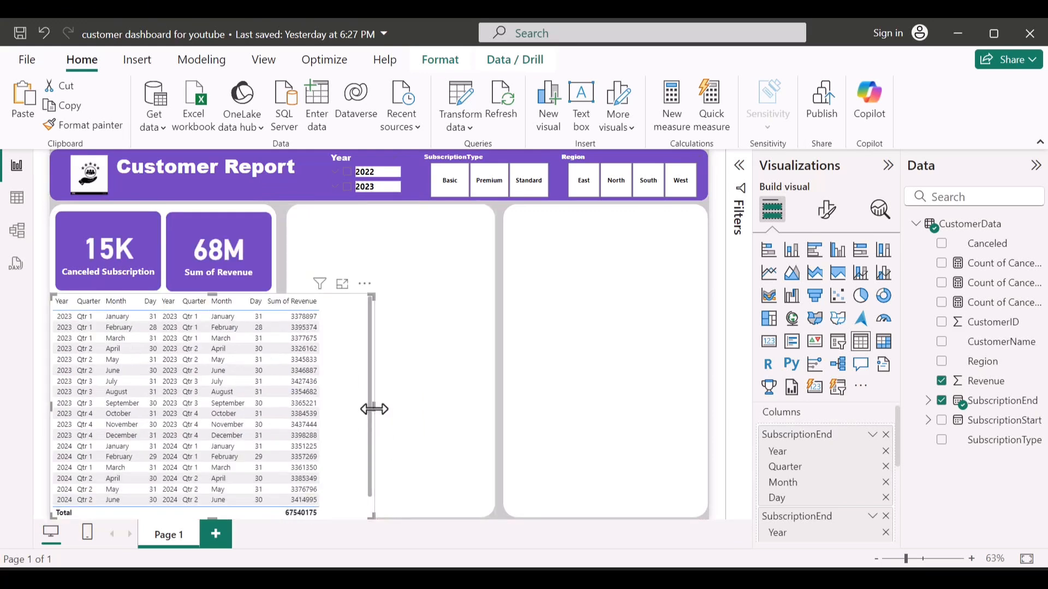
left_click_drag(374, 409, 268, 401)
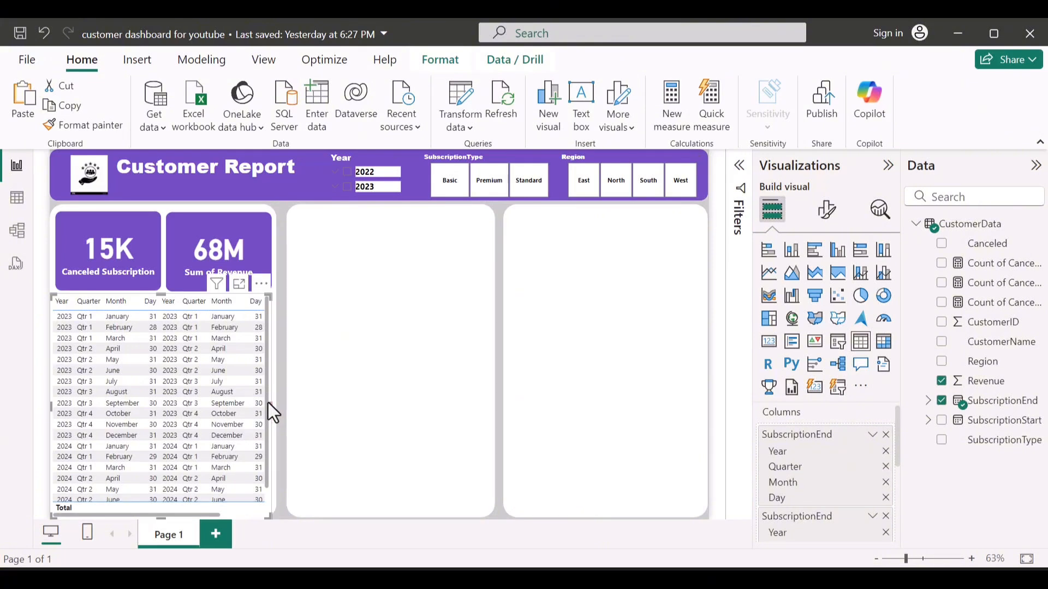
Convert the revenue table to a line chart and change its date hierarchy level to show revenue by month only
left_click(770, 273)
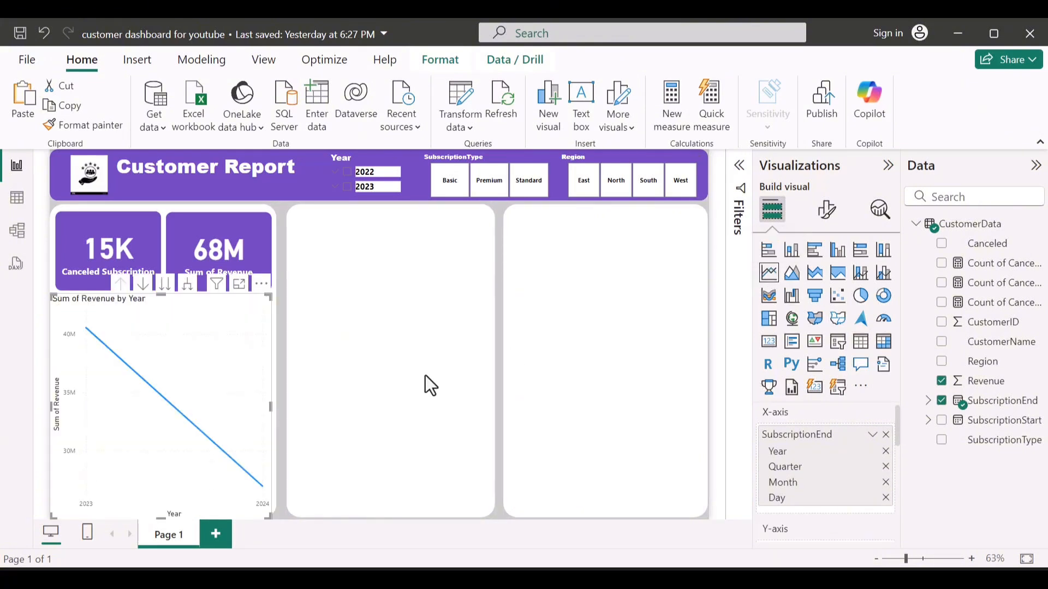
left_click(187, 285)
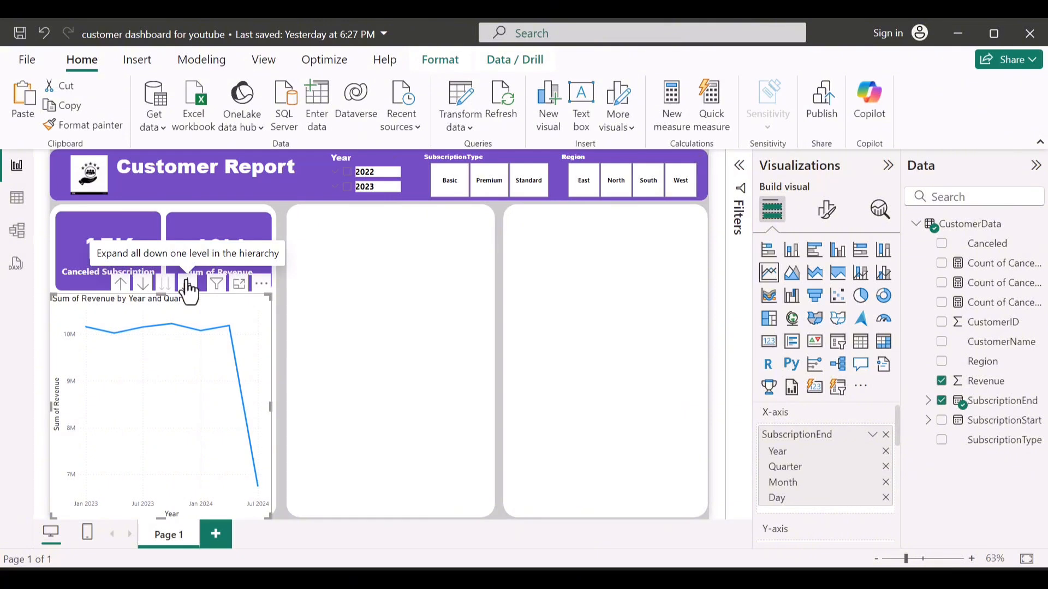
left_click(187, 285)
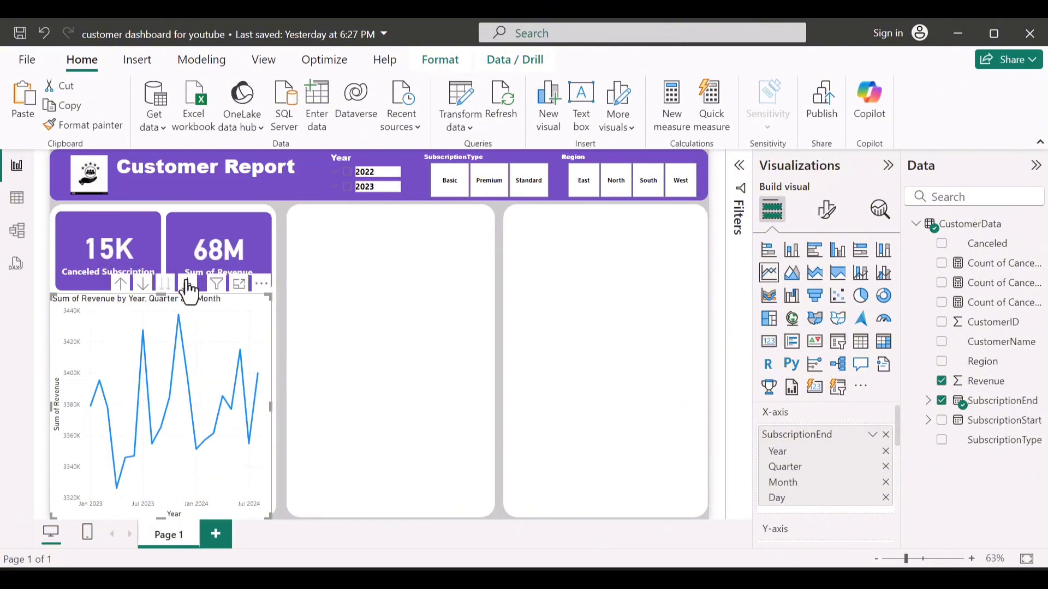
left_click(187, 285)
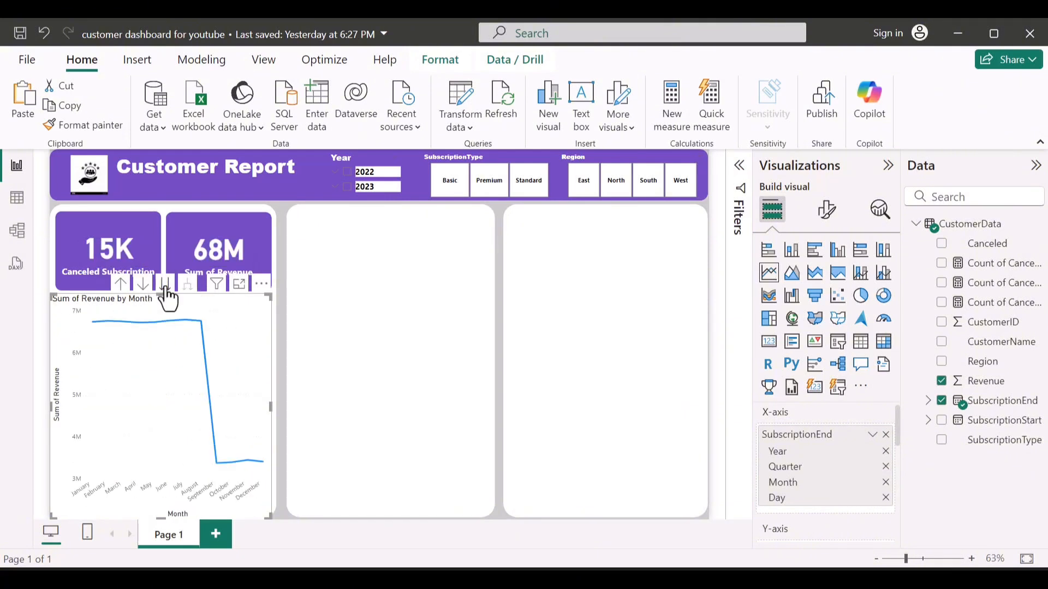
Make the line chart's x-axis values bold and black (#000000)
left_click(828, 214)
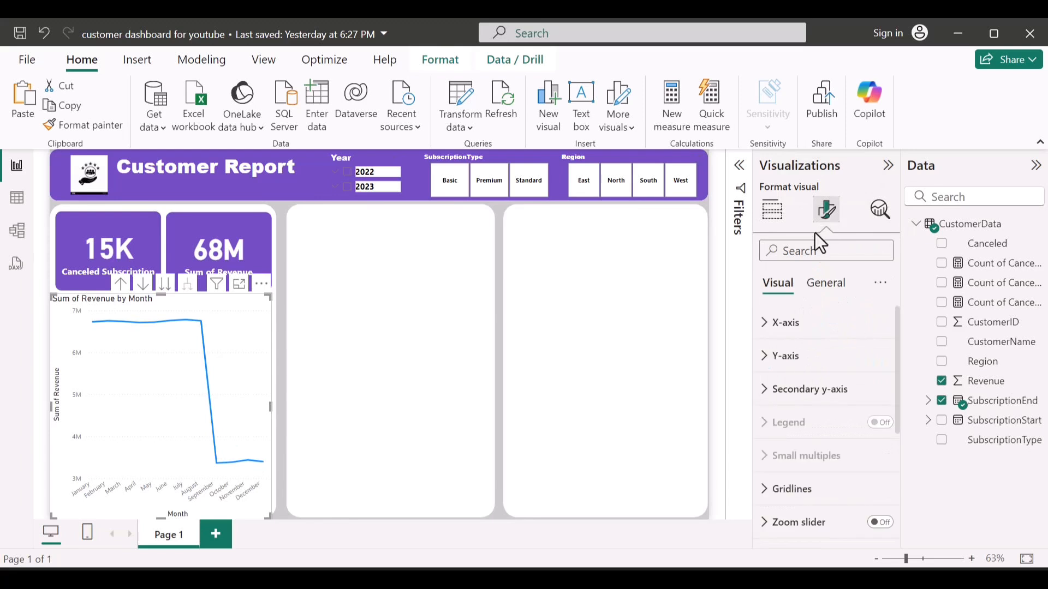
left_click(811, 321)
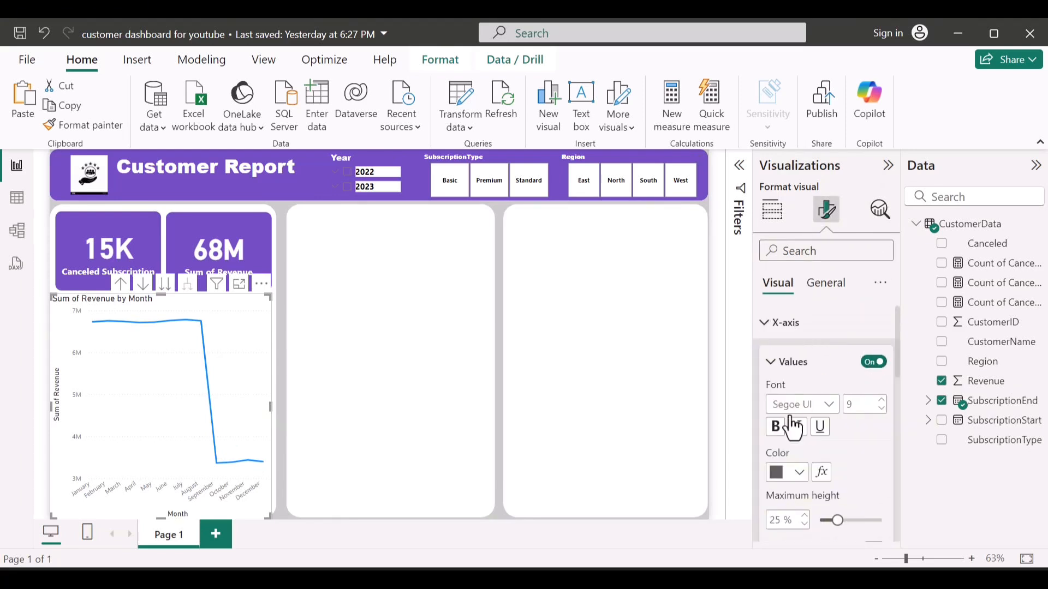
left_click(800, 473)
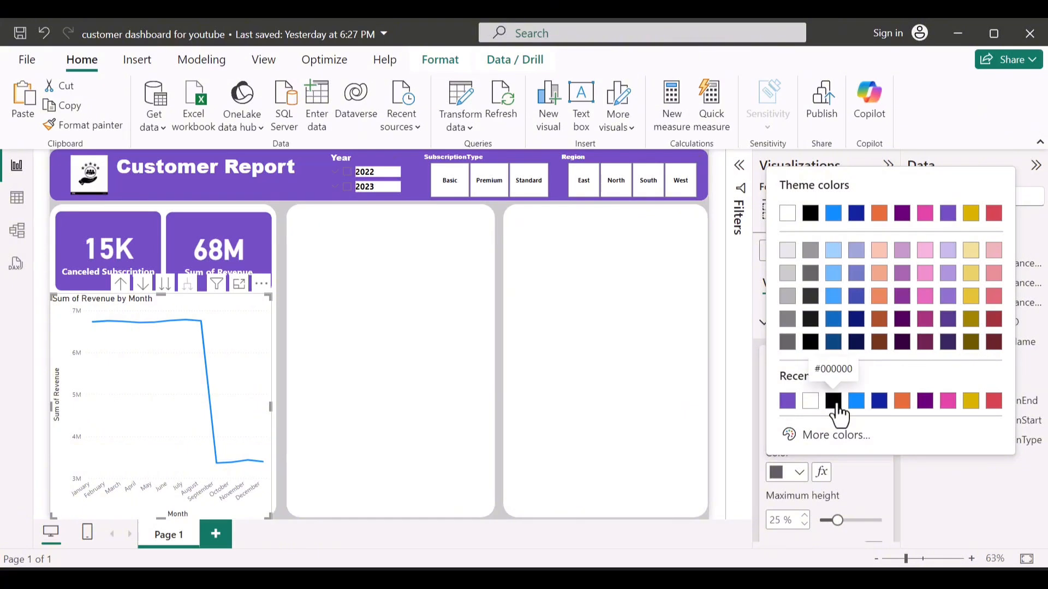
left_click(833, 401)
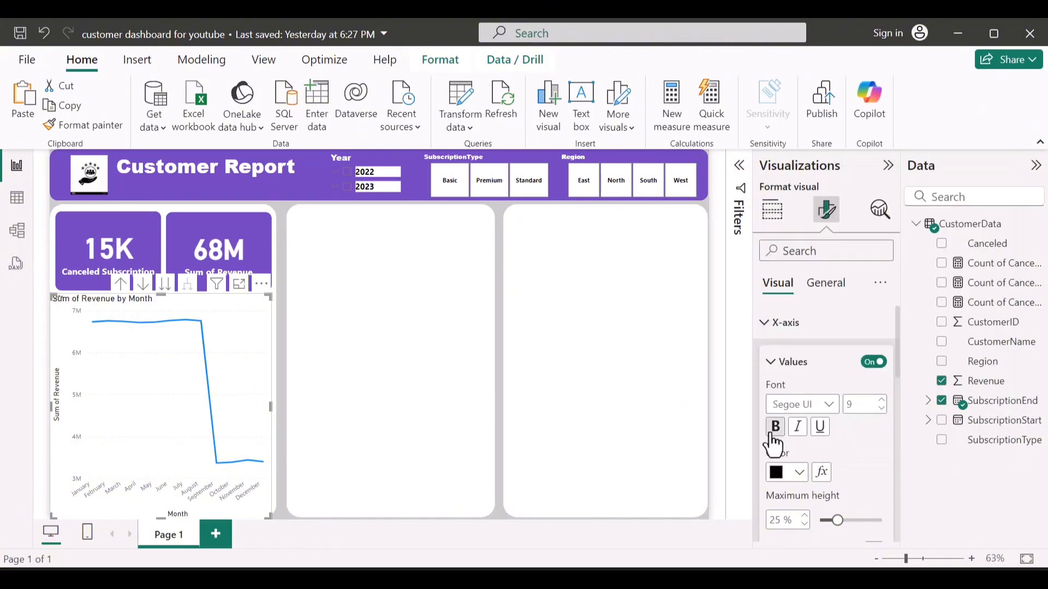
left_click(774, 427)
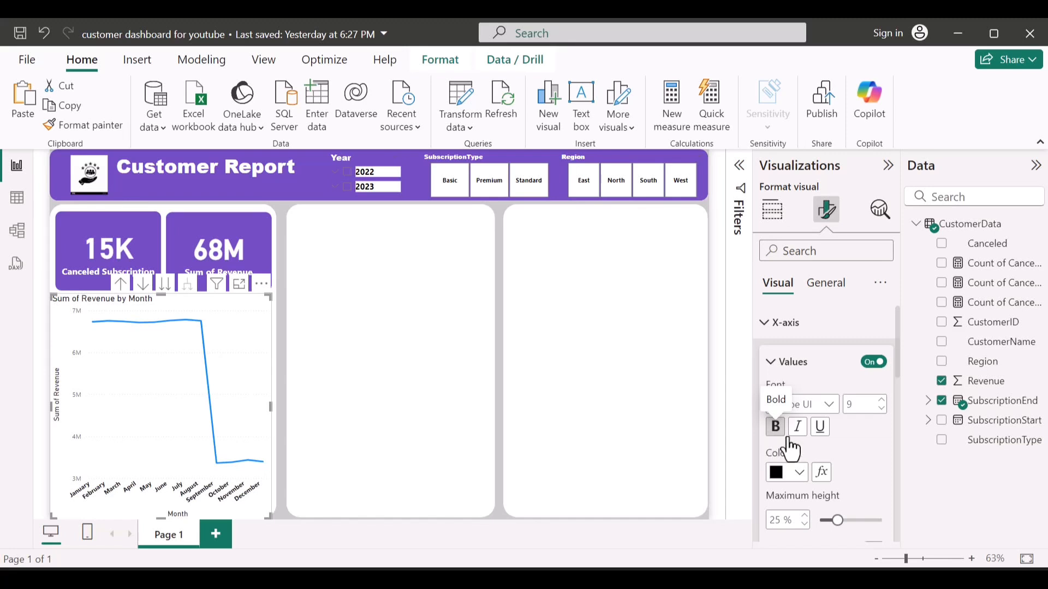
left_click(795, 334)
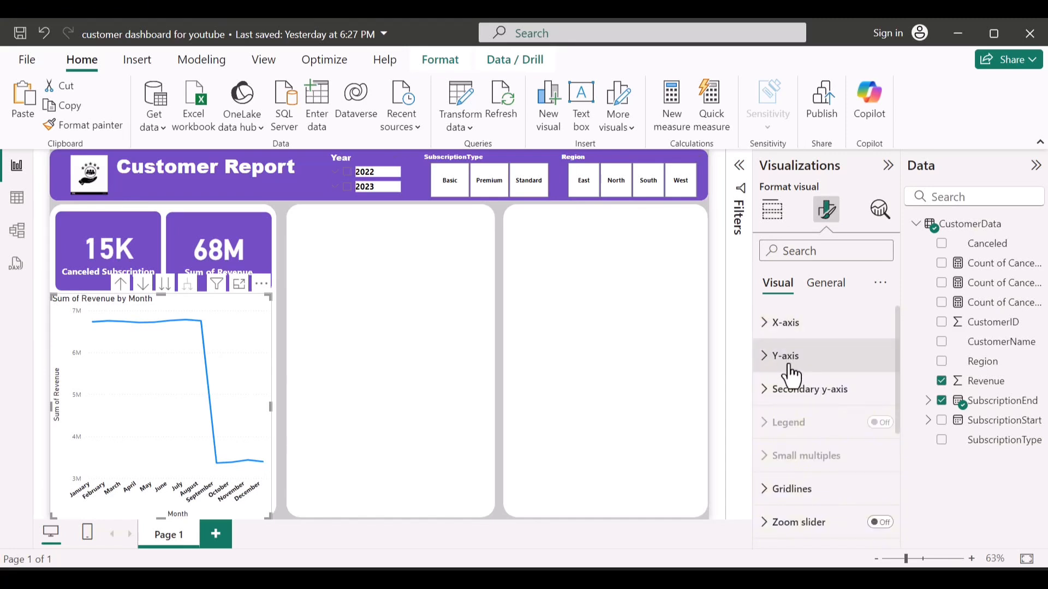
Turn off the line chart's y-axis title and make the y-axis values bold and black
left_click(790, 357)
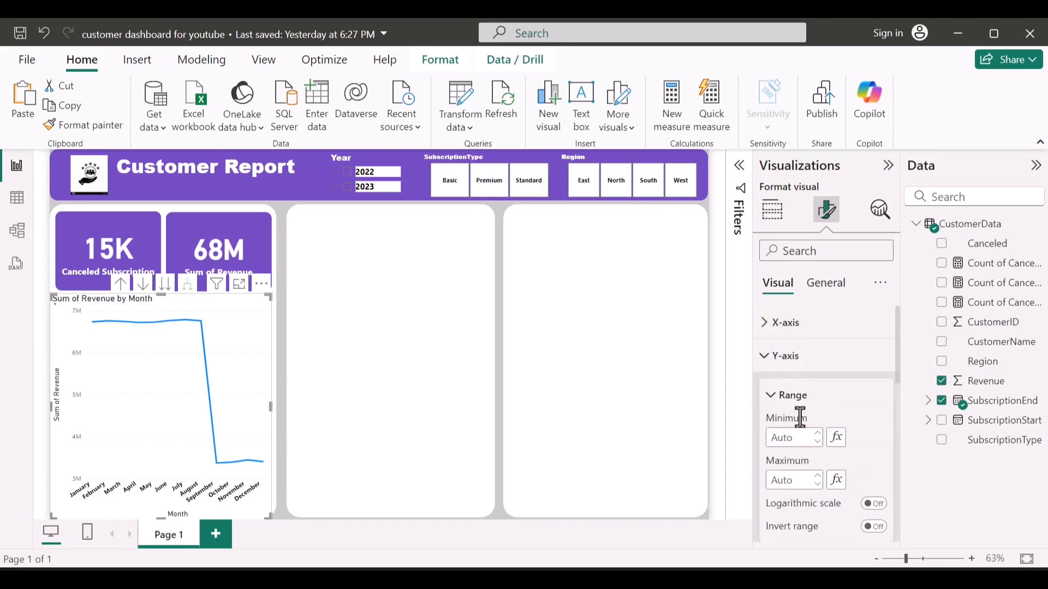
scroll(798, 417, "down", 10)
scroll(819, 428, "up", 10)
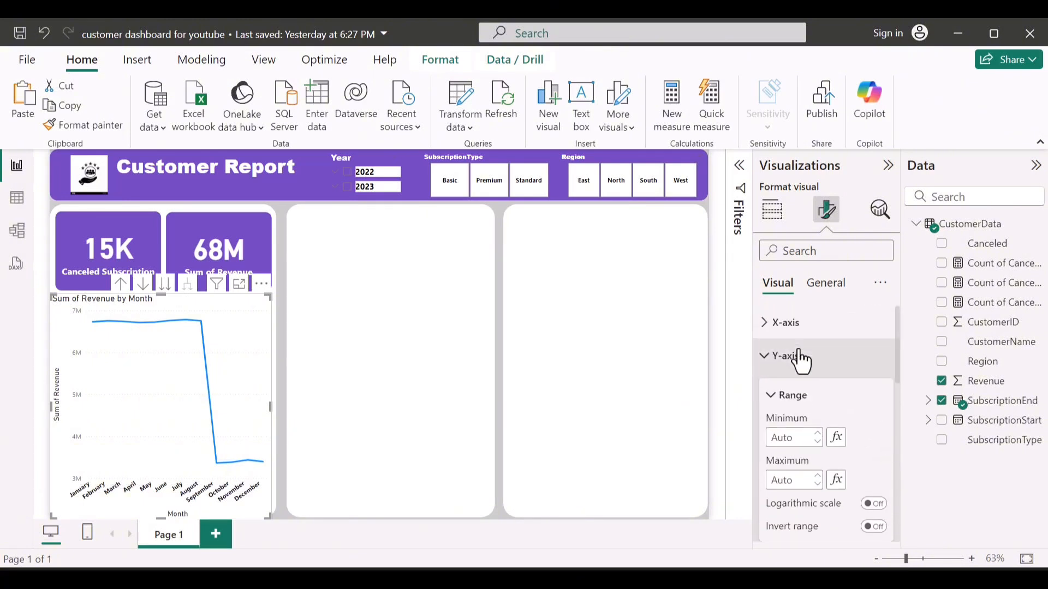
scroll(800, 363, "down", 3)
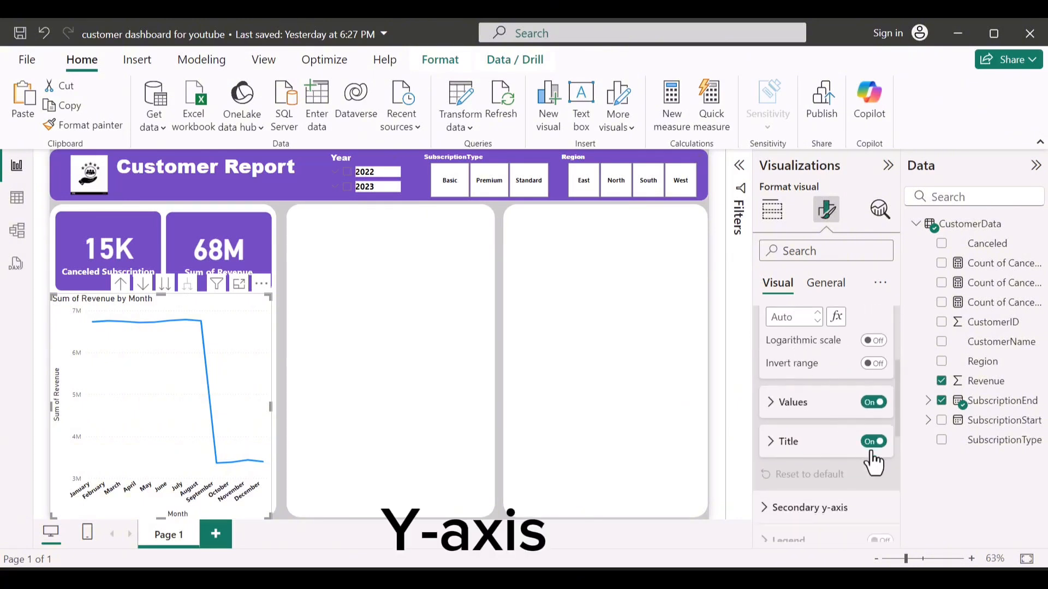
left_click(870, 445)
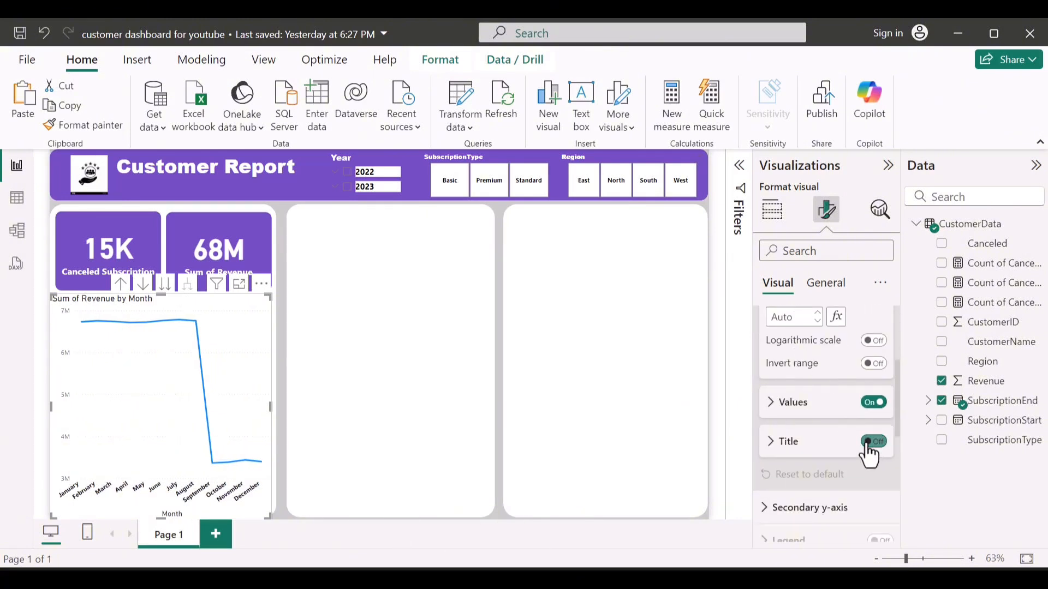
left_click(843, 410)
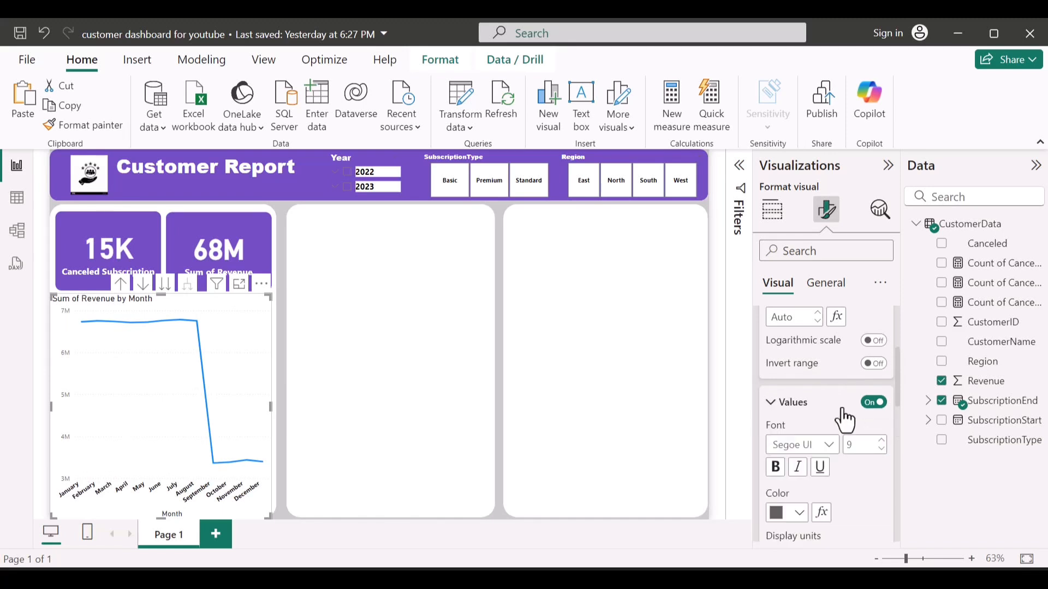
left_click(800, 514)
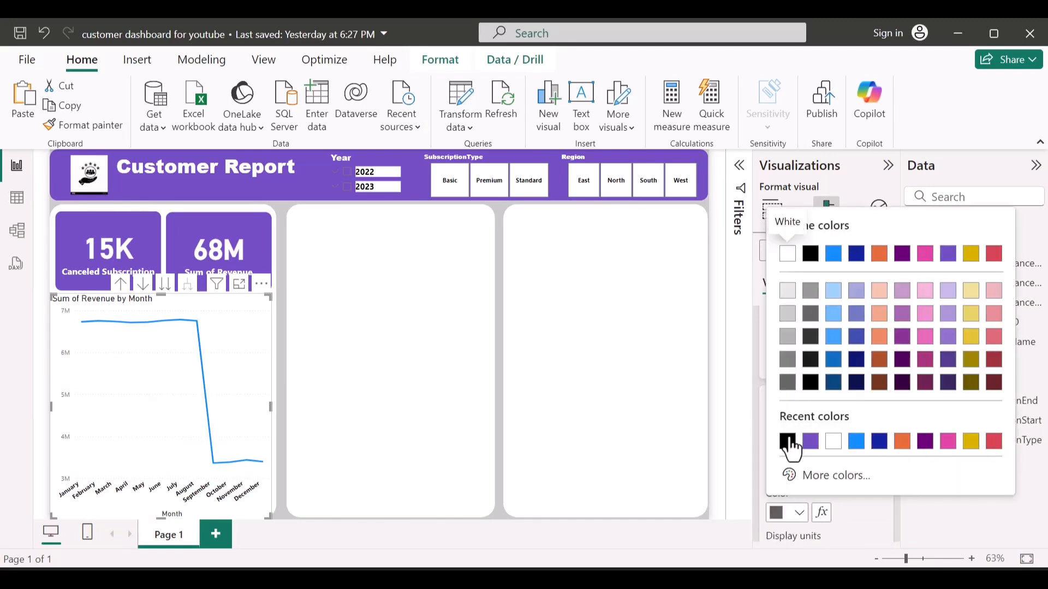
left_click(787, 442)
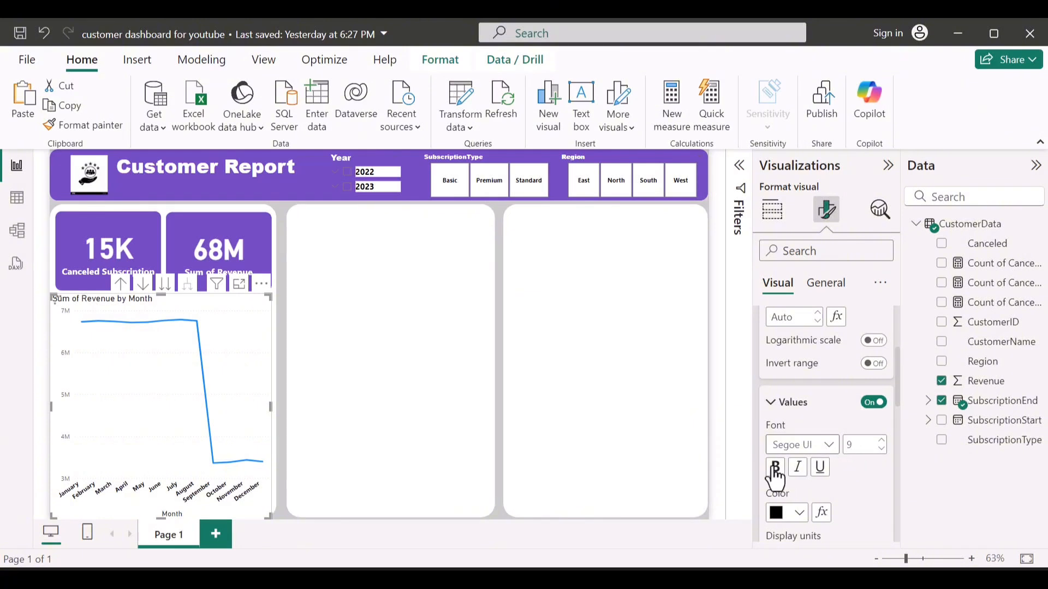
left_click(775, 470)
Turn off the line chart's x-axis title
scroll(779, 334, "up", 3)
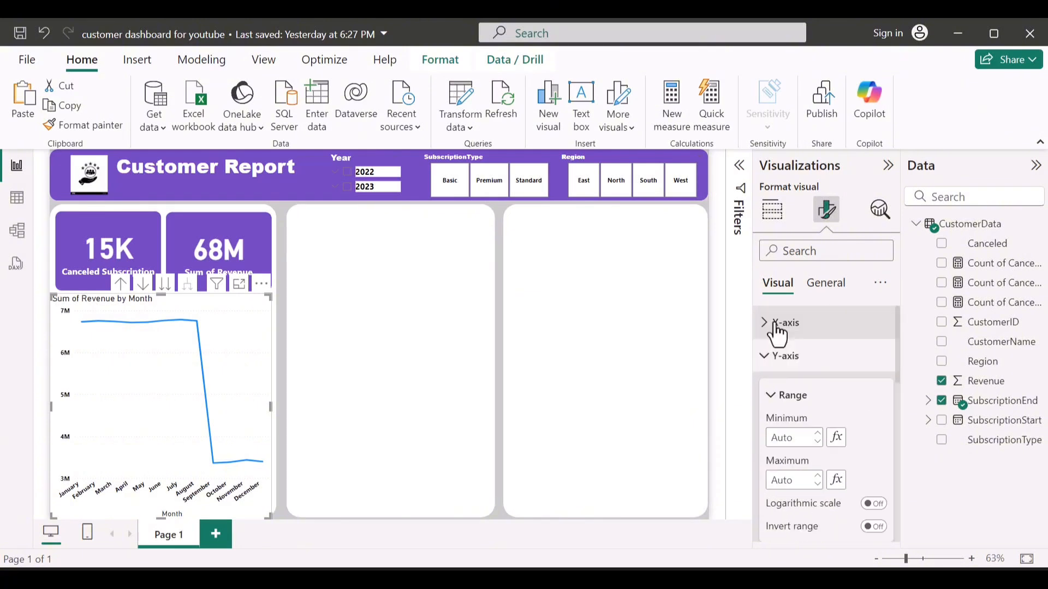
scroll(819, 391, "down", 5)
scroll(828, 389, "down", 2)
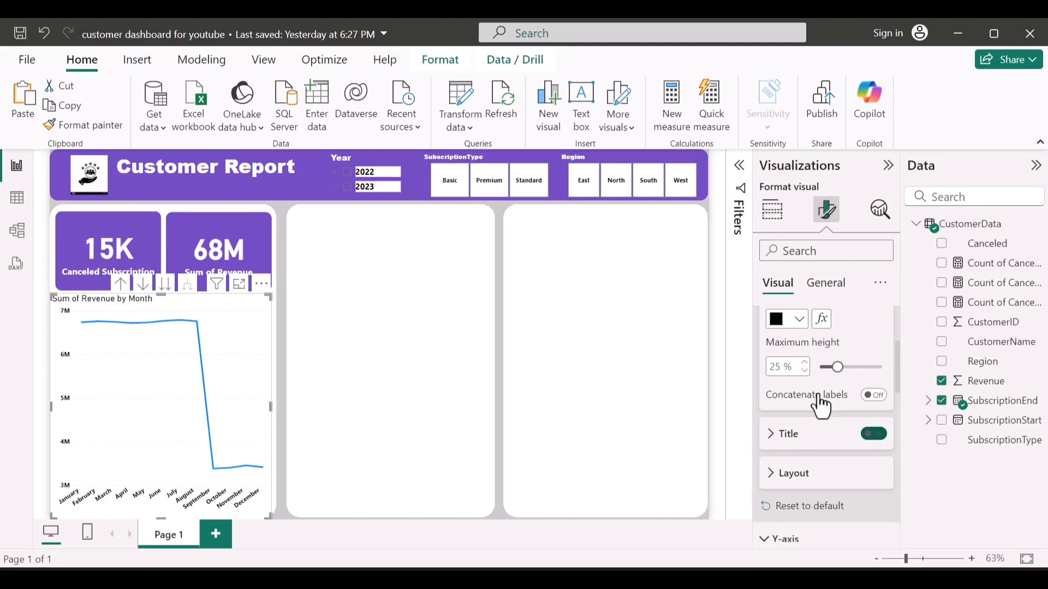
Change the line color of all series in the monthly revenue line chart to the dashboard's purple
scroll(818, 403, "up", 4)
left_click(781, 331)
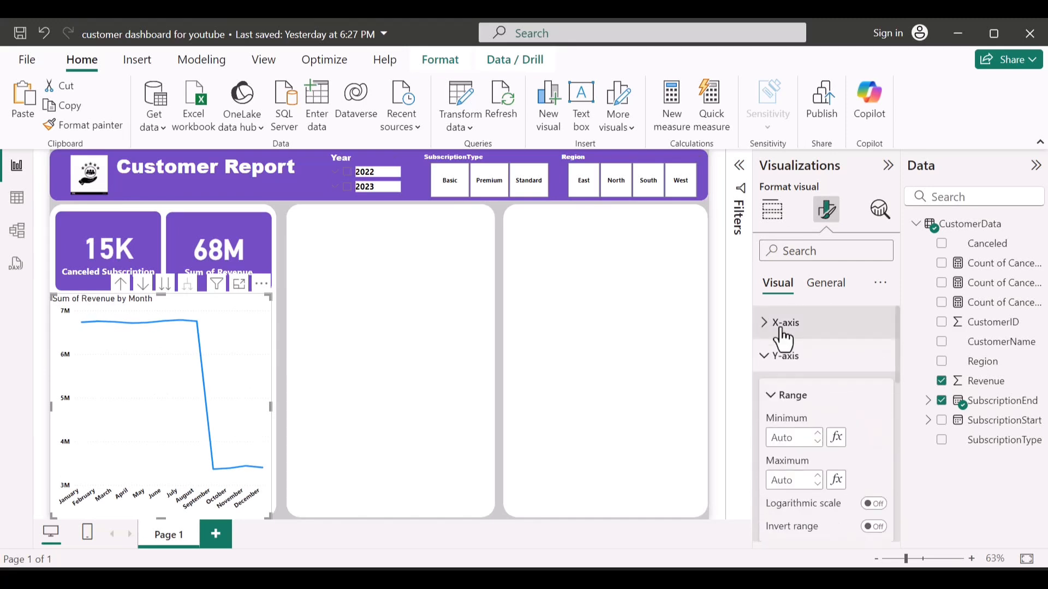
left_click(784, 363)
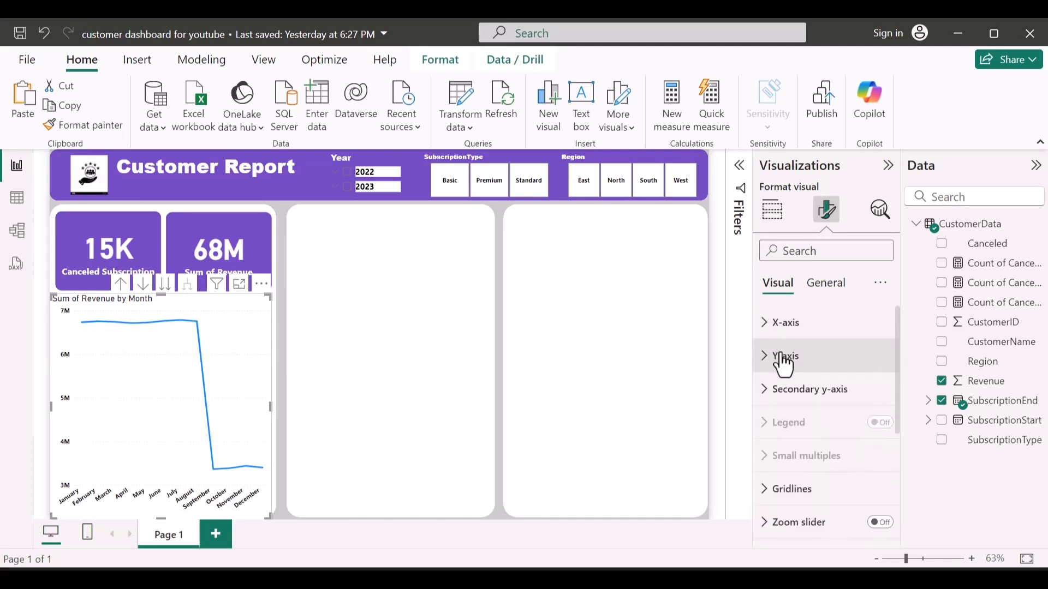
scroll(795, 387, "down", 3)
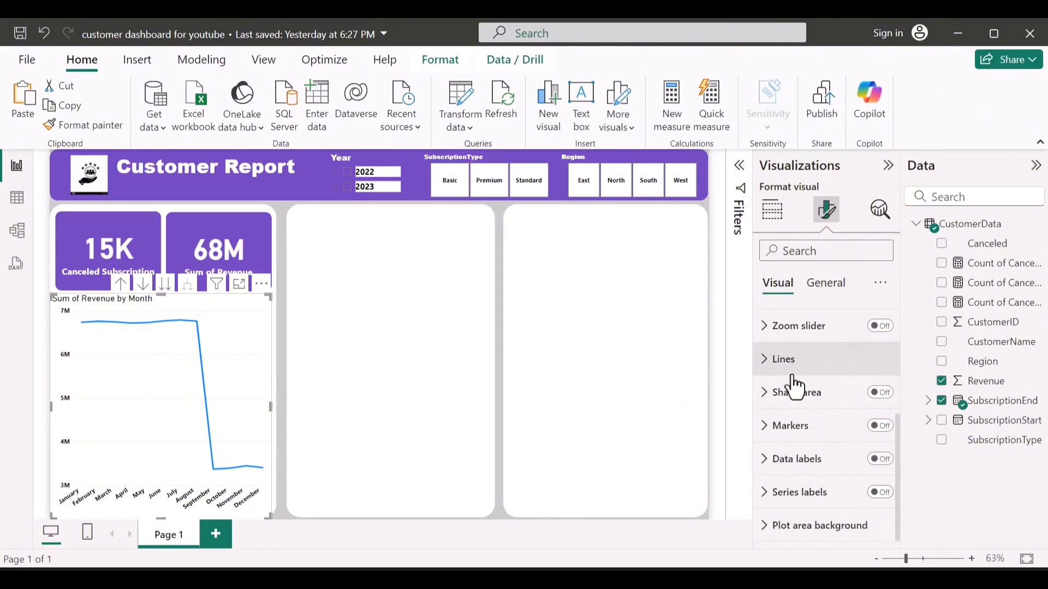
left_click(792, 375)
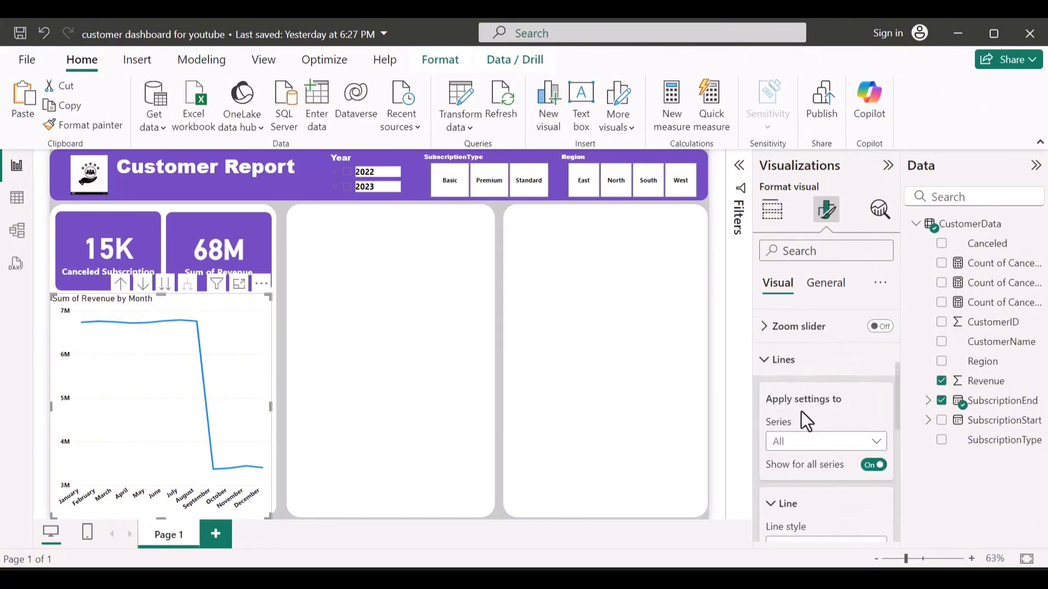
left_click(823, 443)
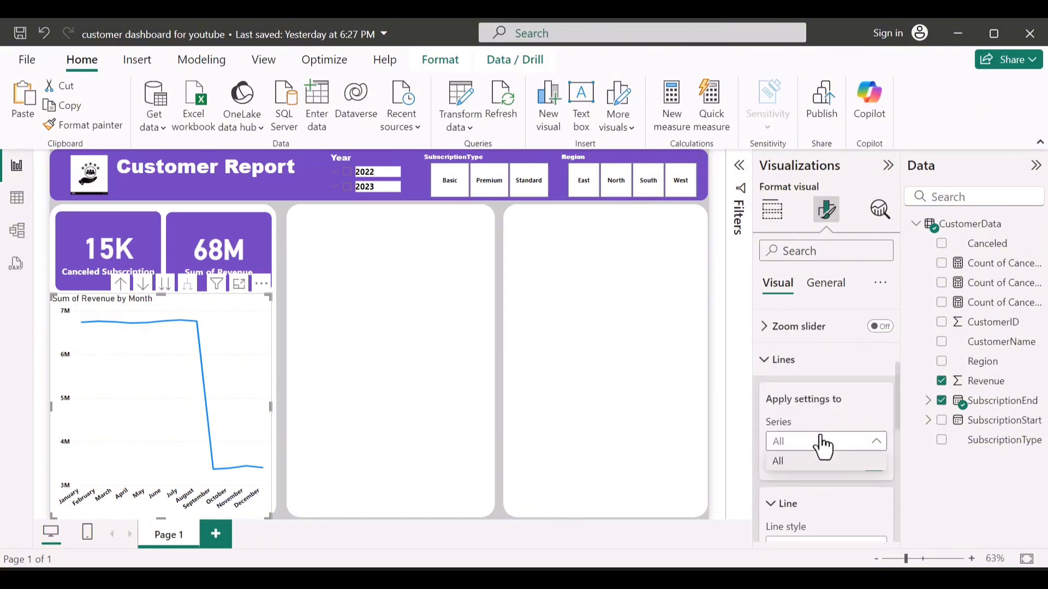
left_click(823, 444)
scroll(821, 497, "down", 4)
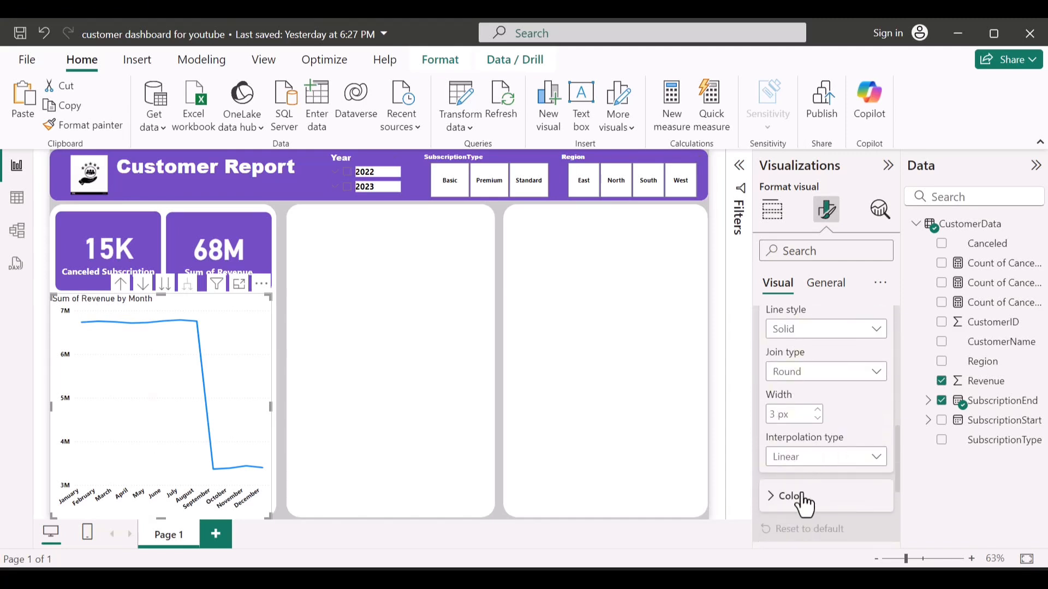
left_click(803, 498)
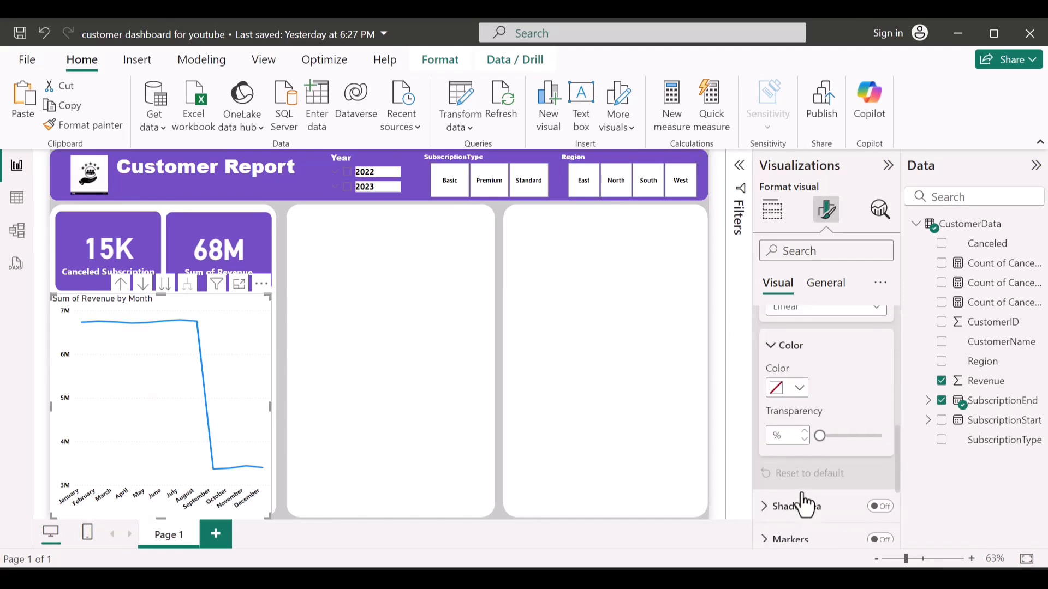
left_click(798, 388)
left_click(811, 316)
Turn on the shaded area and markers for the revenue line chart, leaving data labels off
scroll(892, 404, "down", 2)
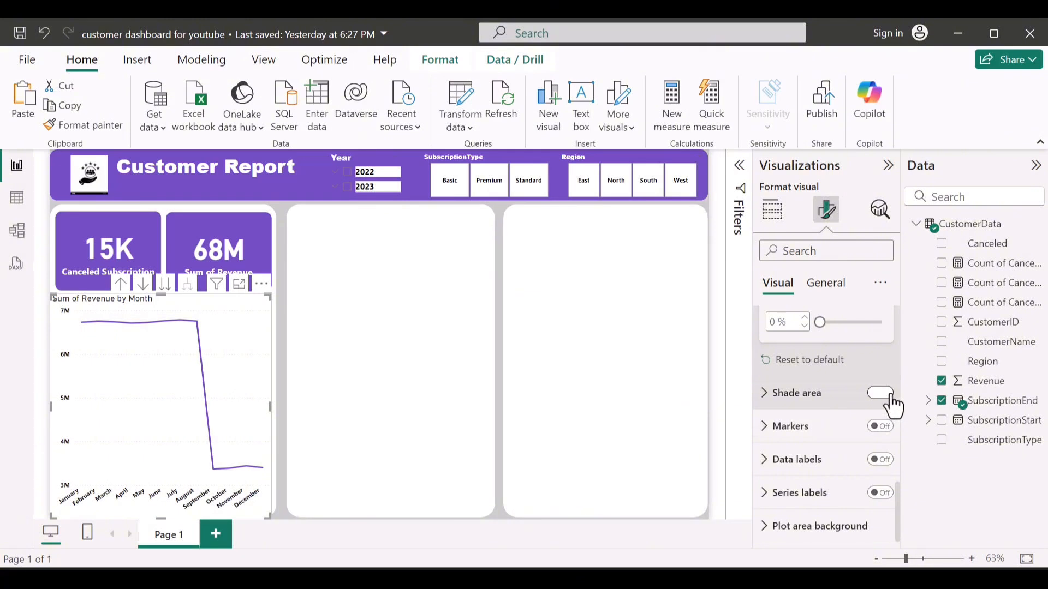
left_click(890, 395)
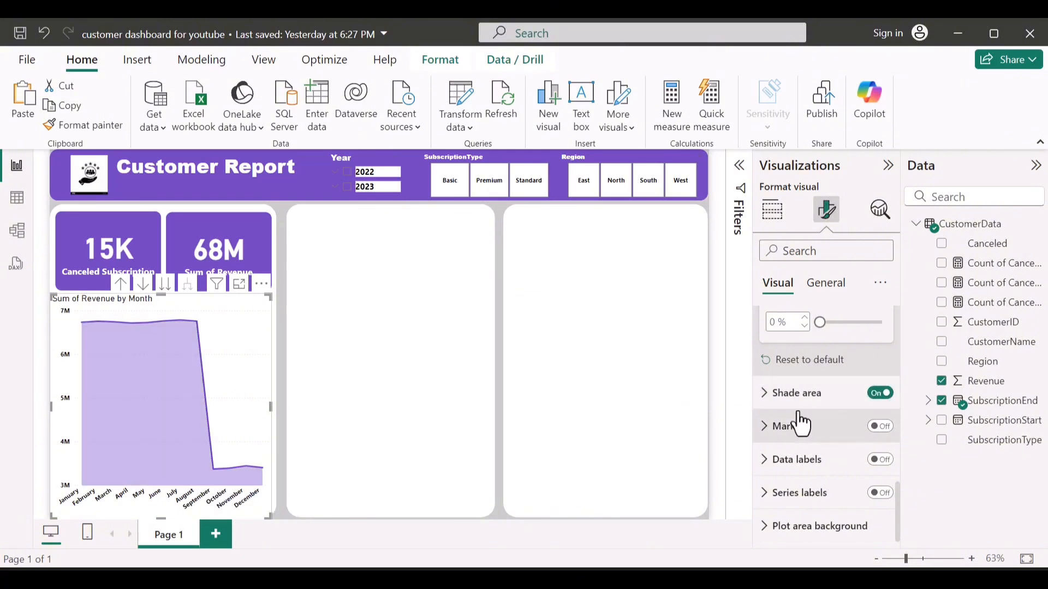
left_click(837, 431)
left_click(876, 427)
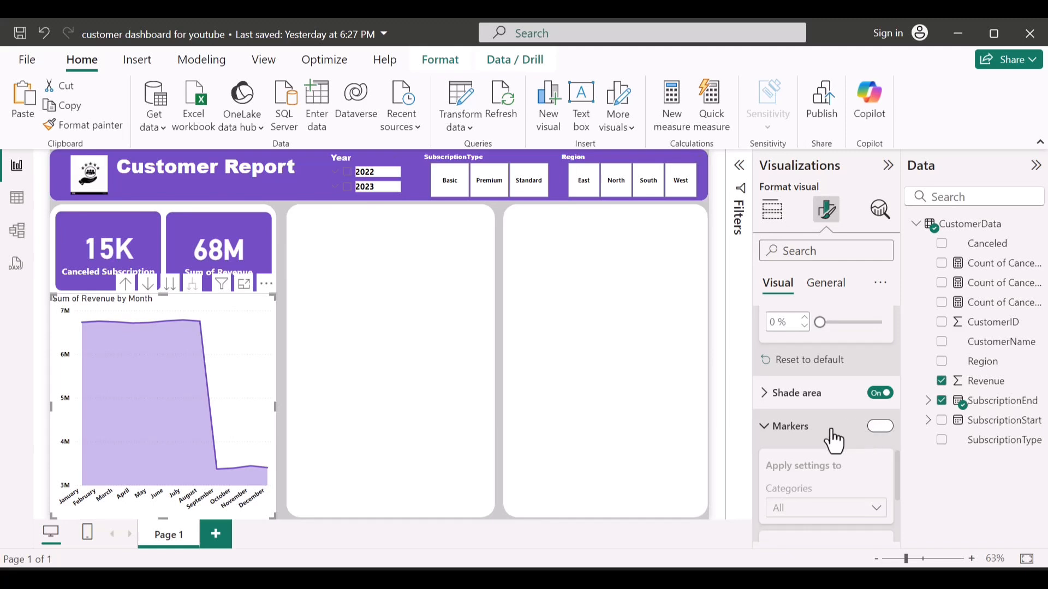
left_click(830, 434)
left_click(877, 460)
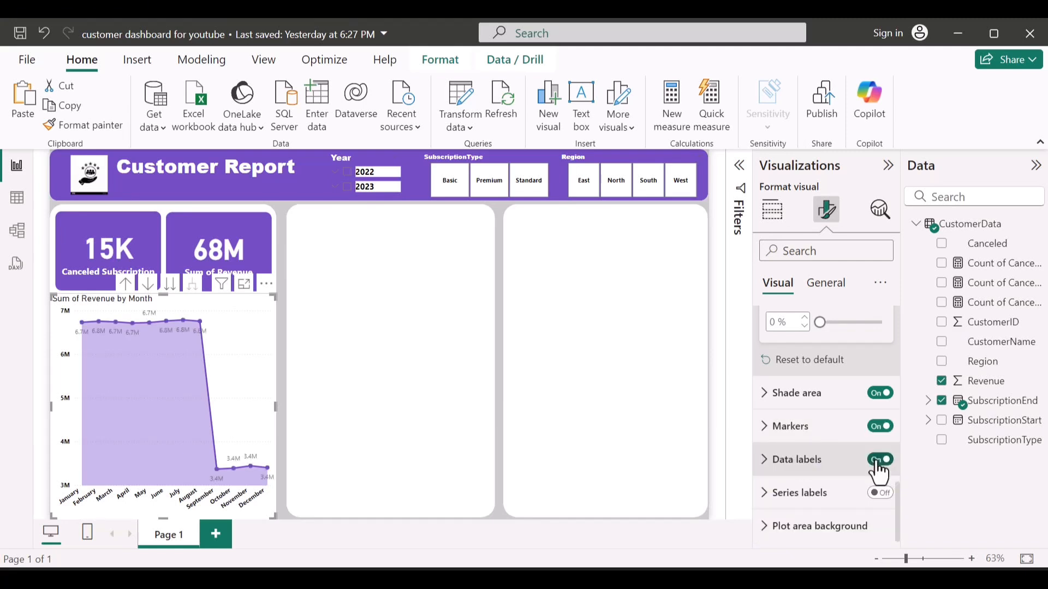
left_click(877, 461)
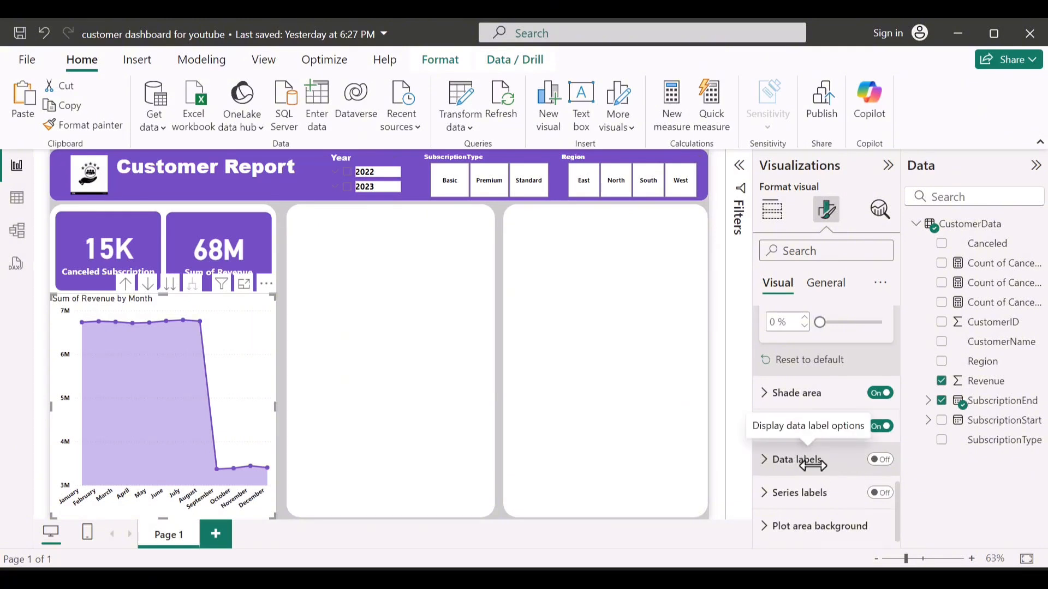
Change the revenue chart's horizontal gridline color to the dashboard's purple
scroll(770, 474, "up", 6)
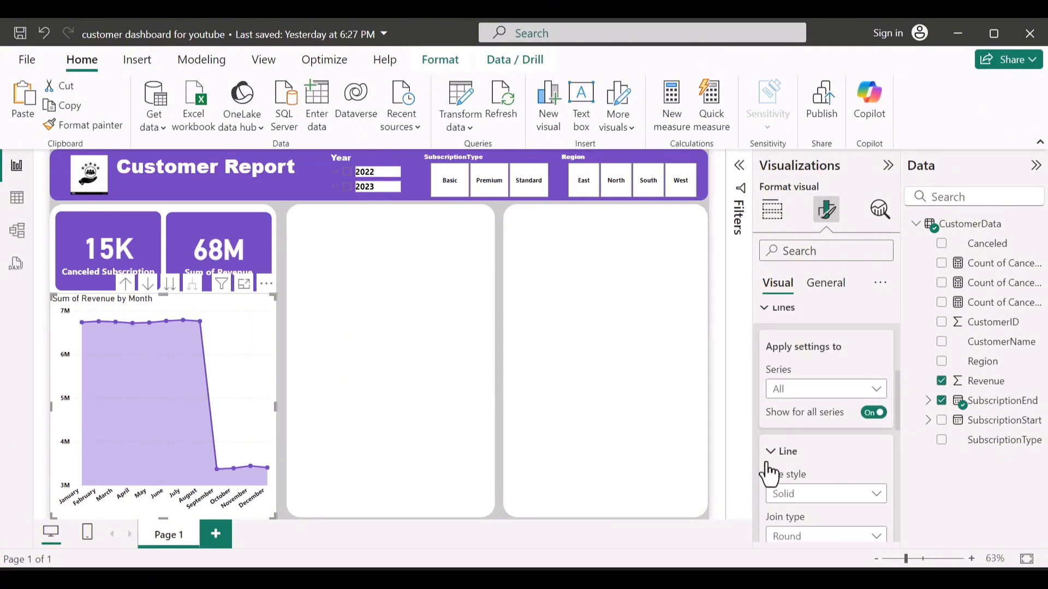
scroll(789, 381, "up", 3)
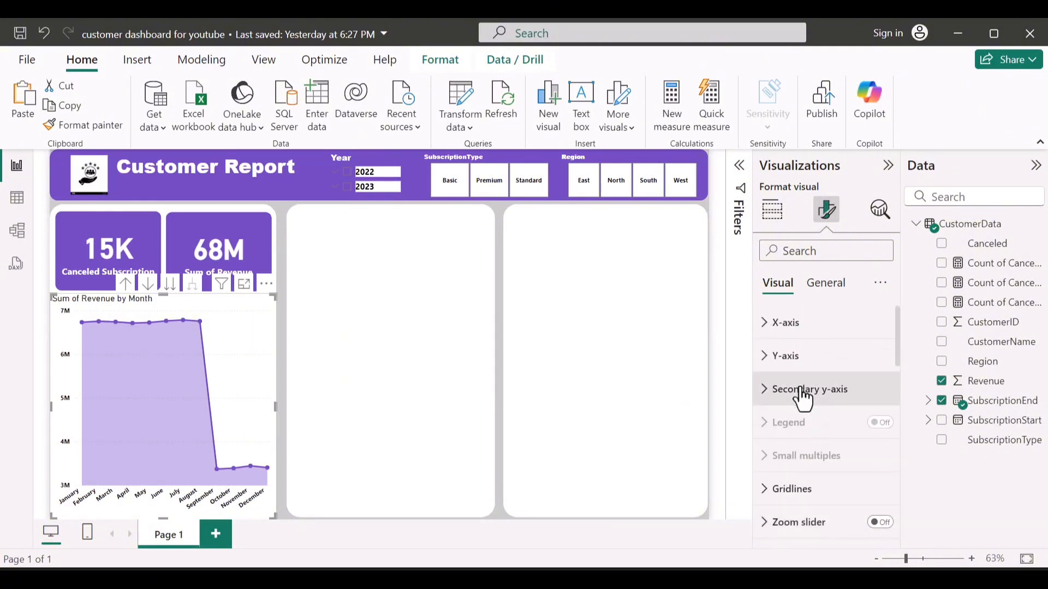
left_click(796, 491)
scroll(797, 495, "down", 3)
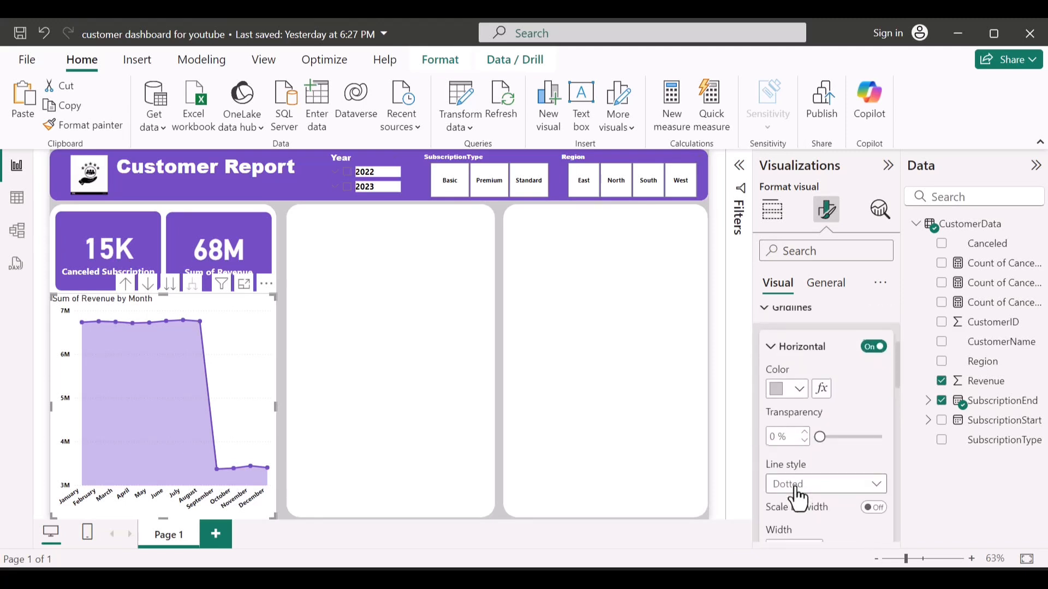
left_click(797, 388)
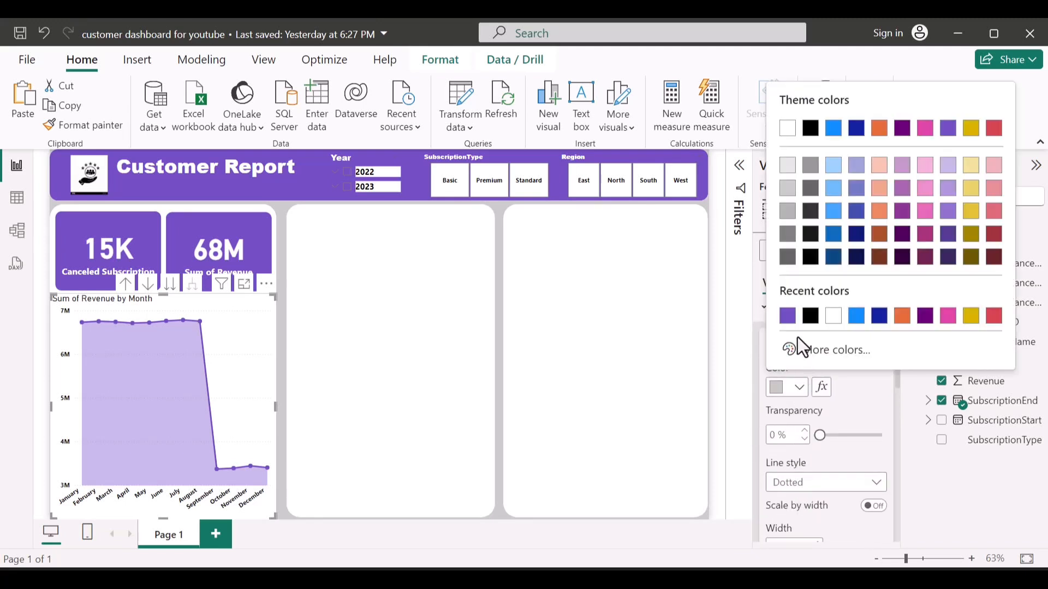
left_click(788, 316)
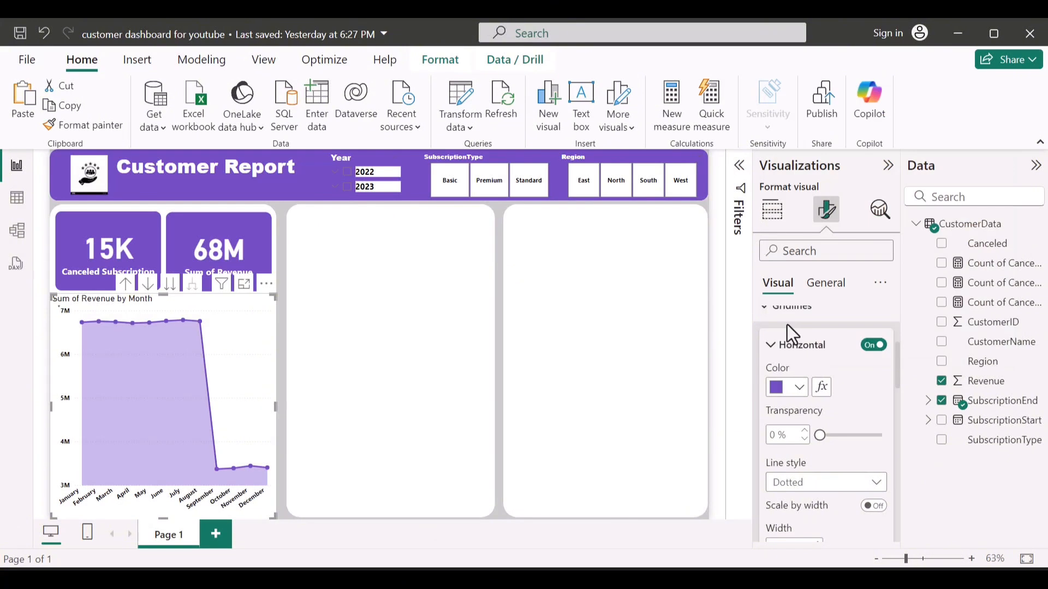
Set the line style of the revenue chart's horizontal gridlines to Dashed
scroll(816, 470, "down", 2)
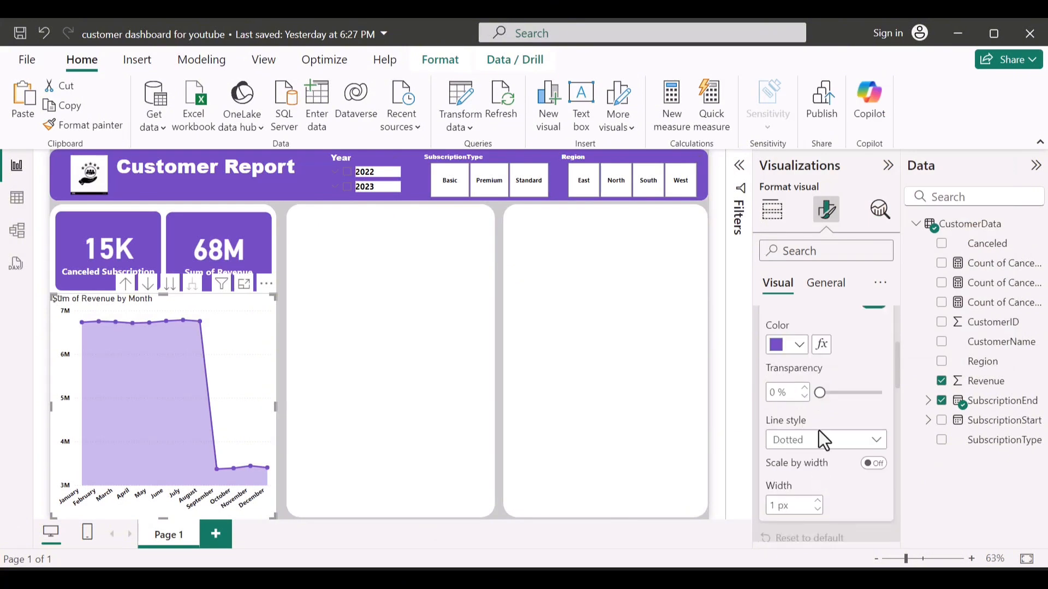
scroll(797, 491, "down", 1)
scroll(791, 503, "down", 1)
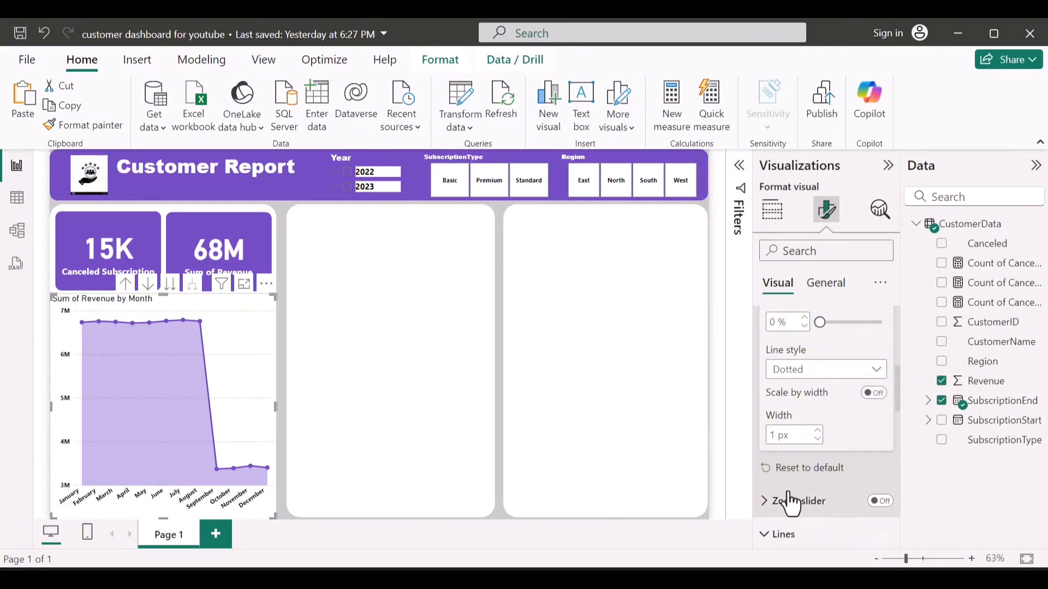
scroll(790, 503, "up", 1)
scroll(791, 503, "up", 1)
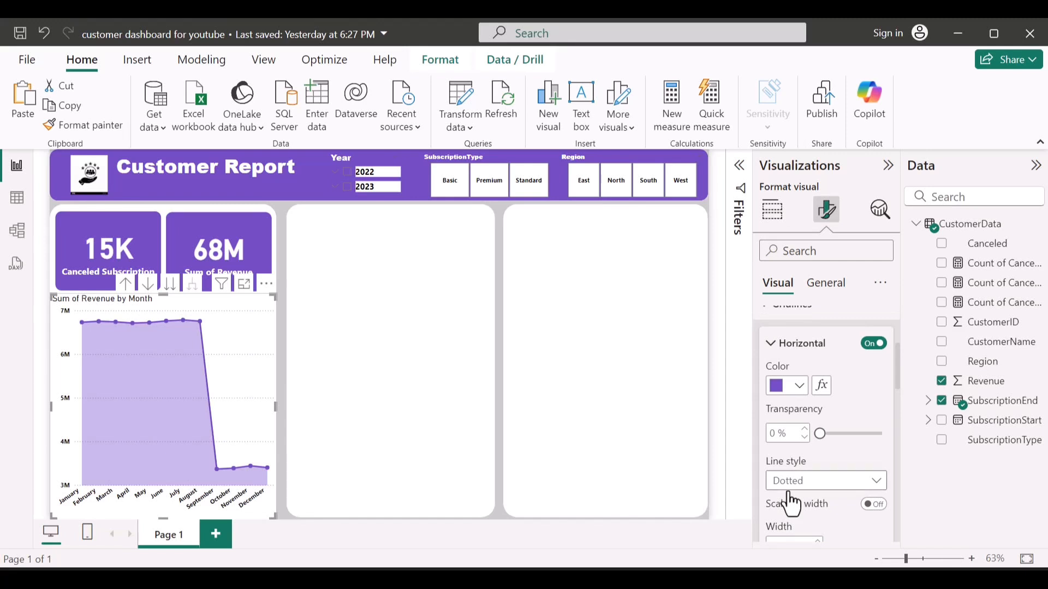
left_click(822, 492)
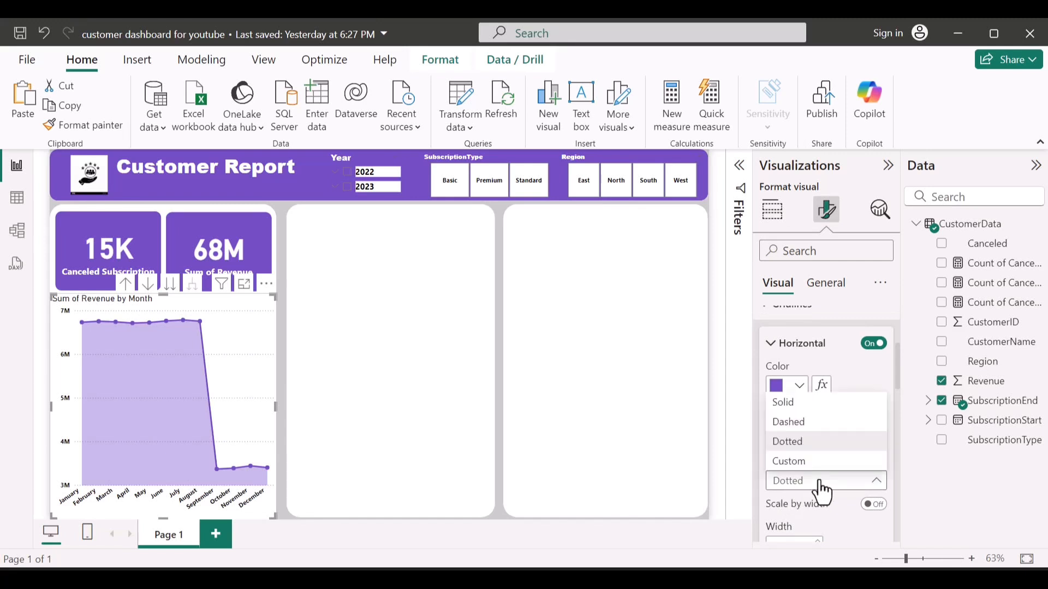
left_click(797, 440)
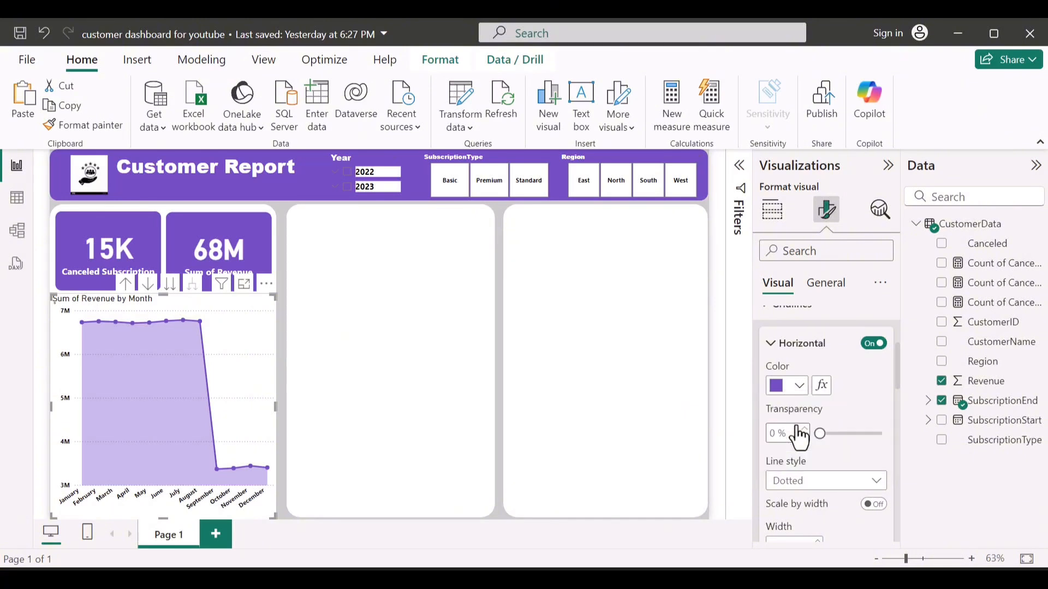
scroll(770, 338, "up", 3)
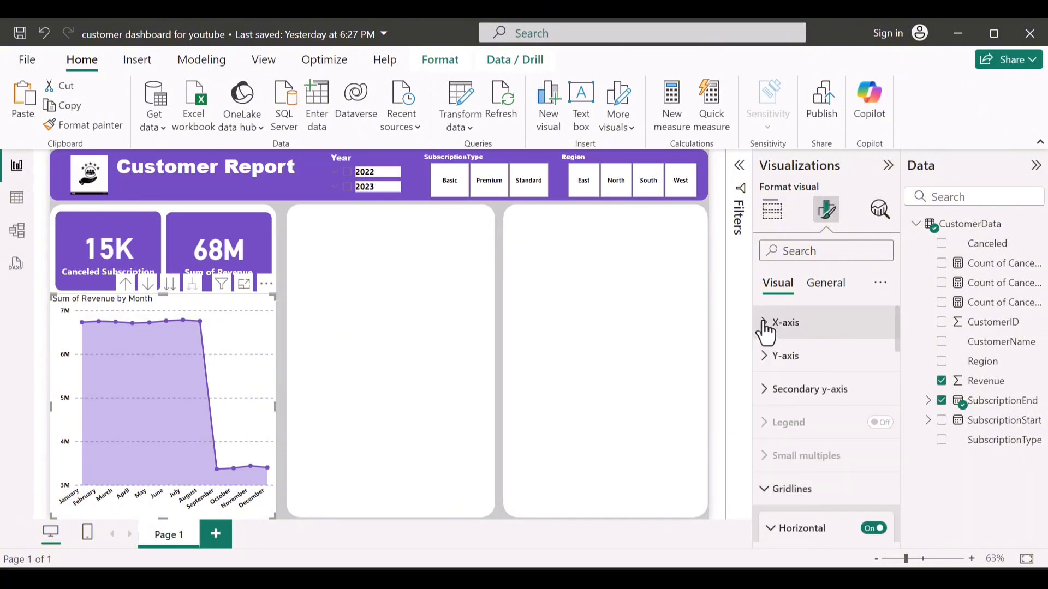
Change the title of the monthly revenue area chart to "Revenue Trend"
left_click(822, 292)
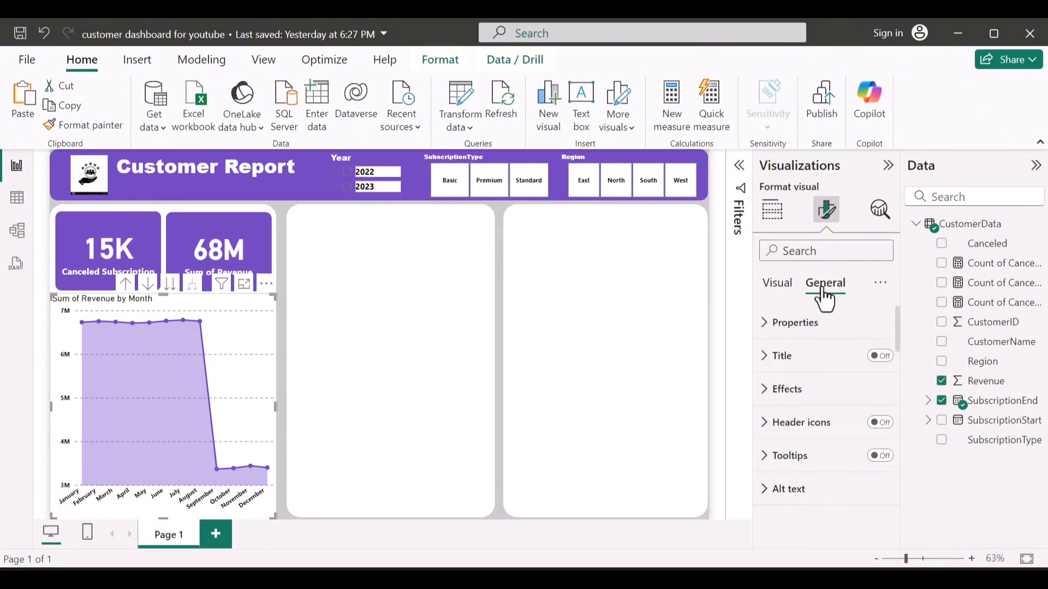
left_click(806, 371)
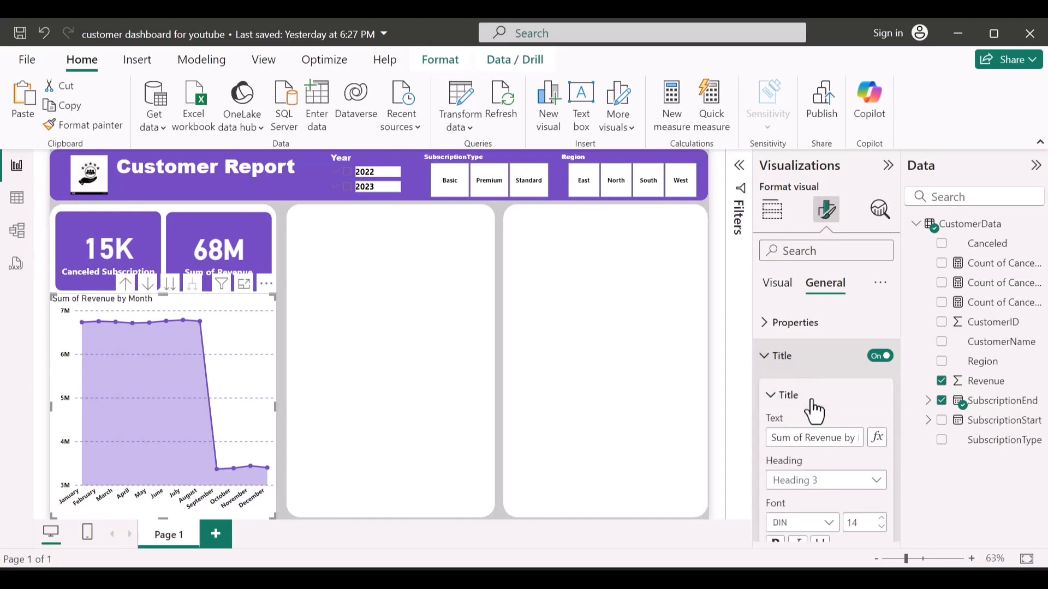
triple_click(777, 443)
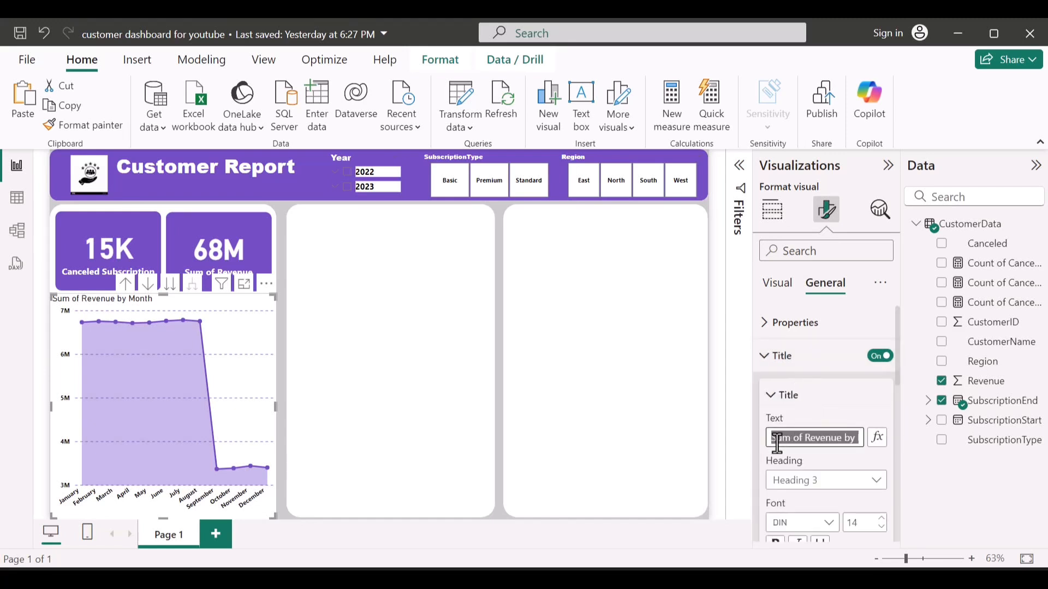
type("Rev")
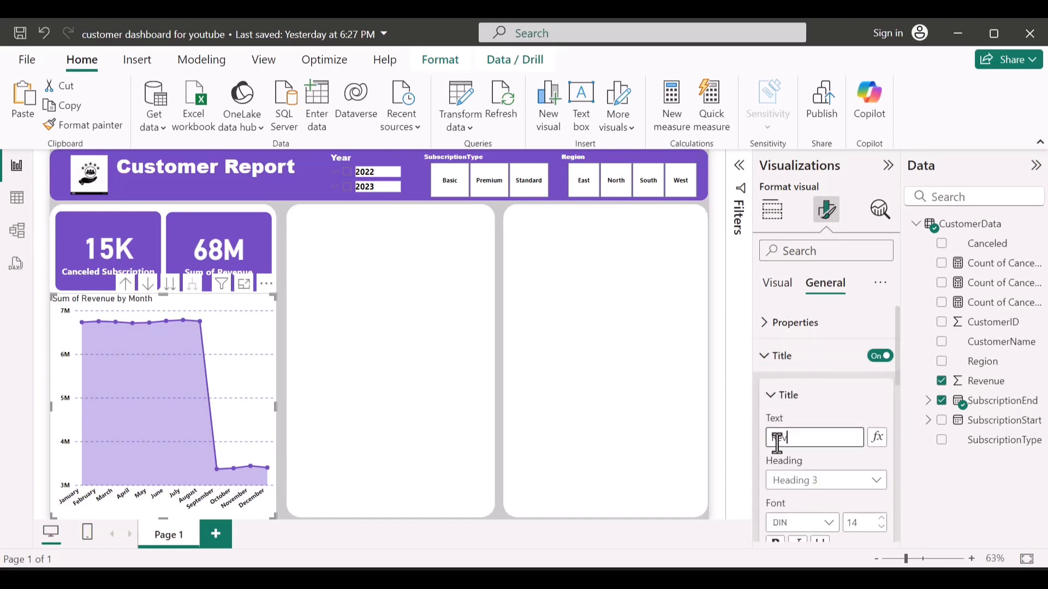
type("enue Trend")
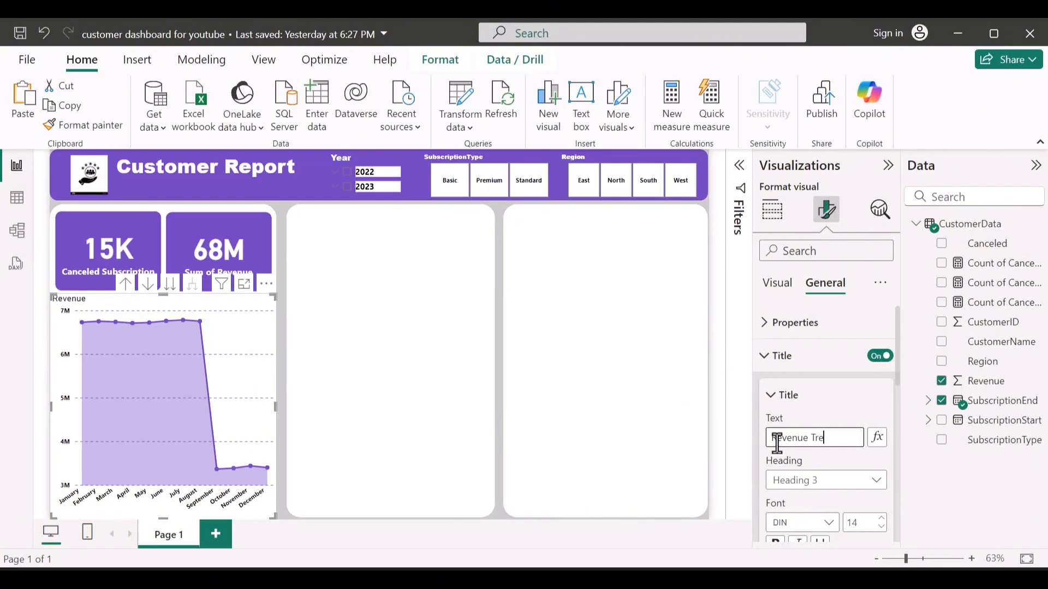
Set the area chart title's font to Arial Black and make it bold
scroll(821, 475, "down", 1)
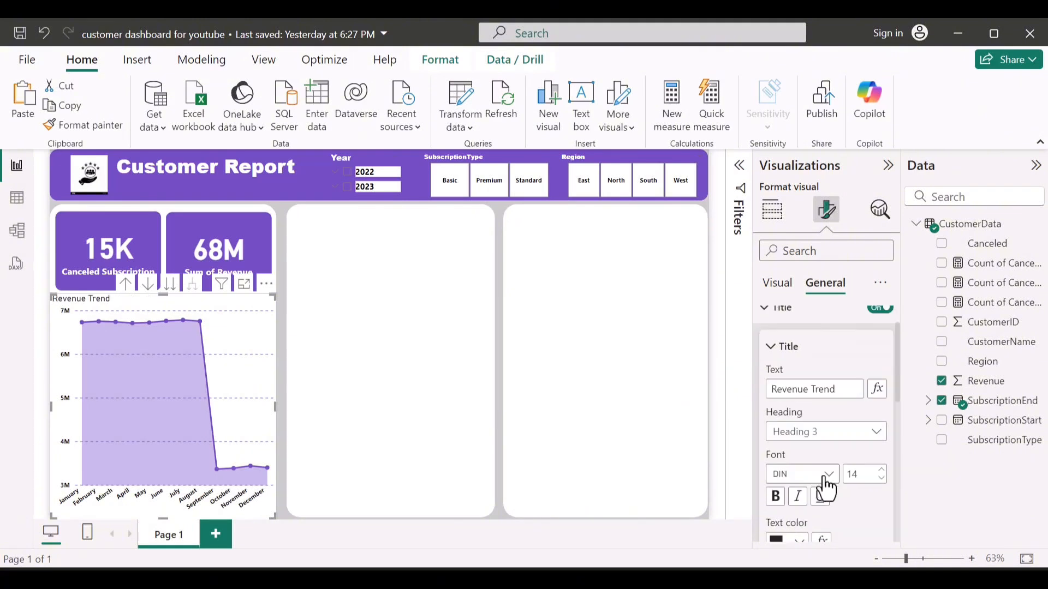
left_click(832, 475)
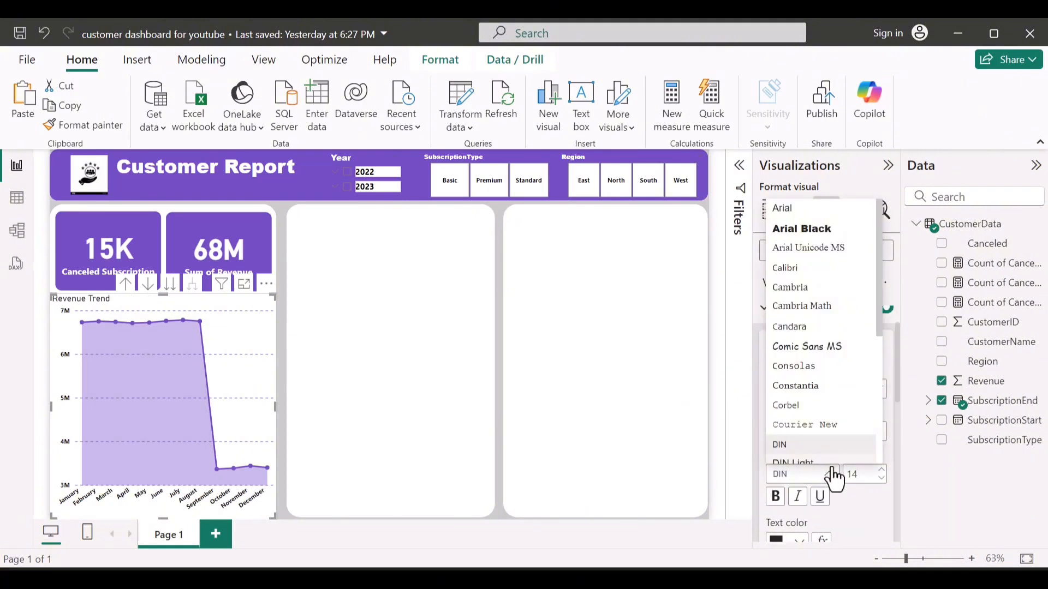
left_click(833, 472)
left_click(826, 478)
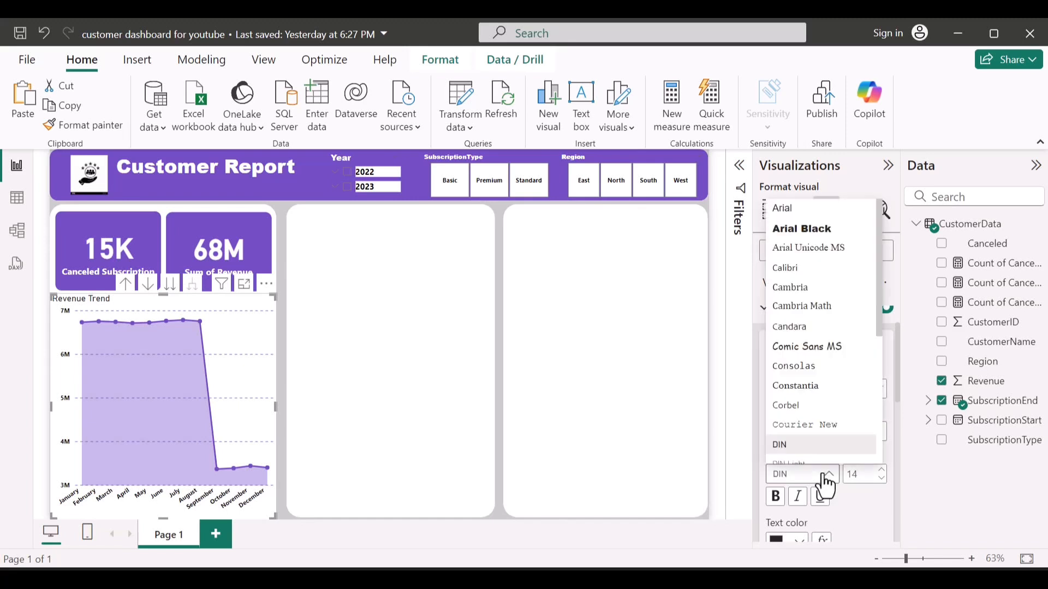
left_click(798, 236)
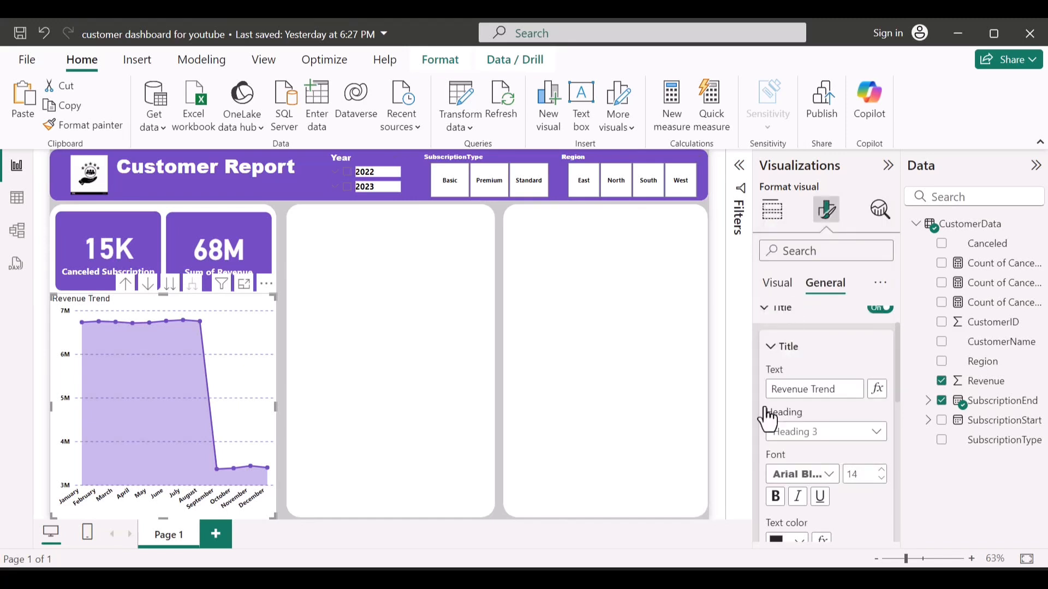
left_click(786, 500)
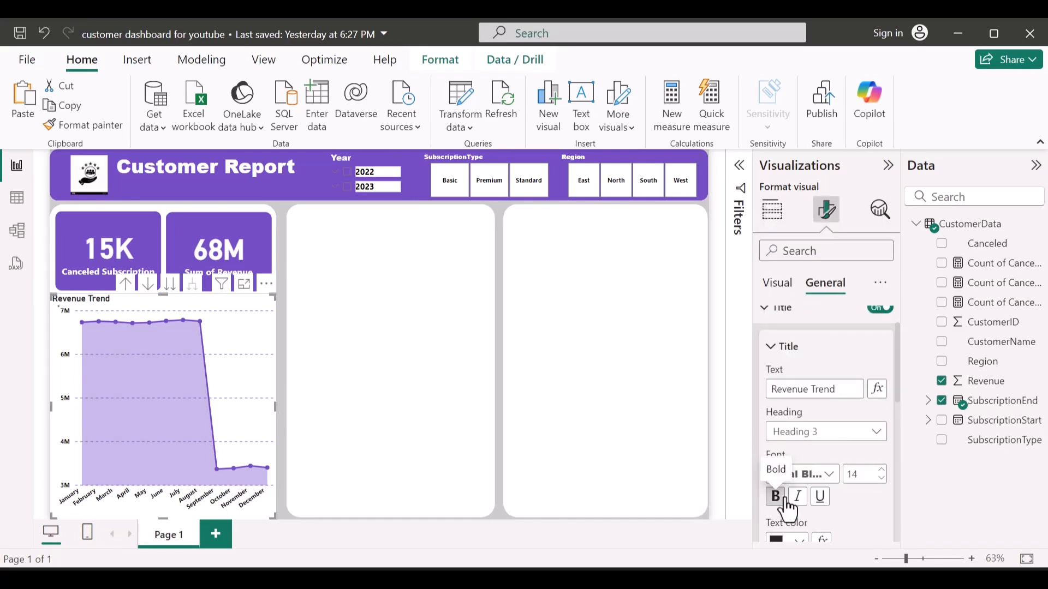
scroll(786, 499, "down", 2)
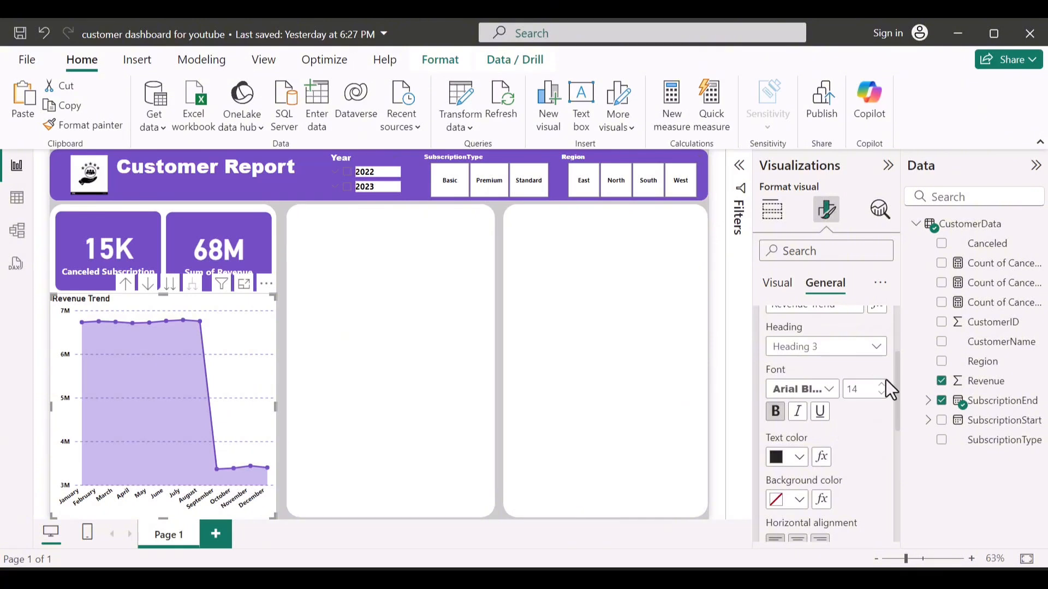
scroll(886, 382, "up", 3)
left_click(782, 358)
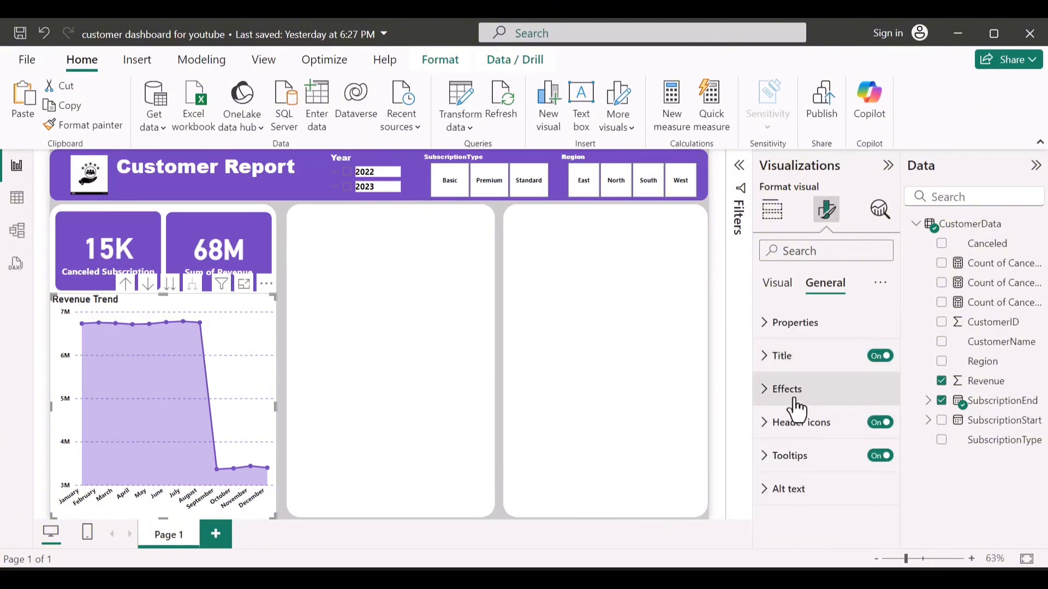
Turn off the background of the Revenue Trend chart so the rounded panel behind it shows through
left_click(797, 410)
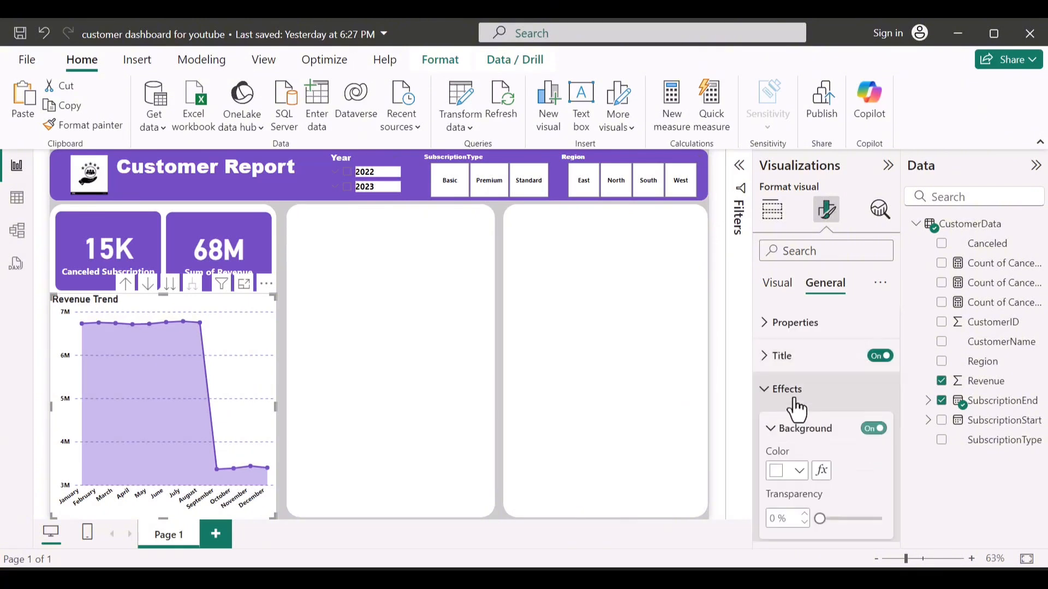
left_click(286, 513)
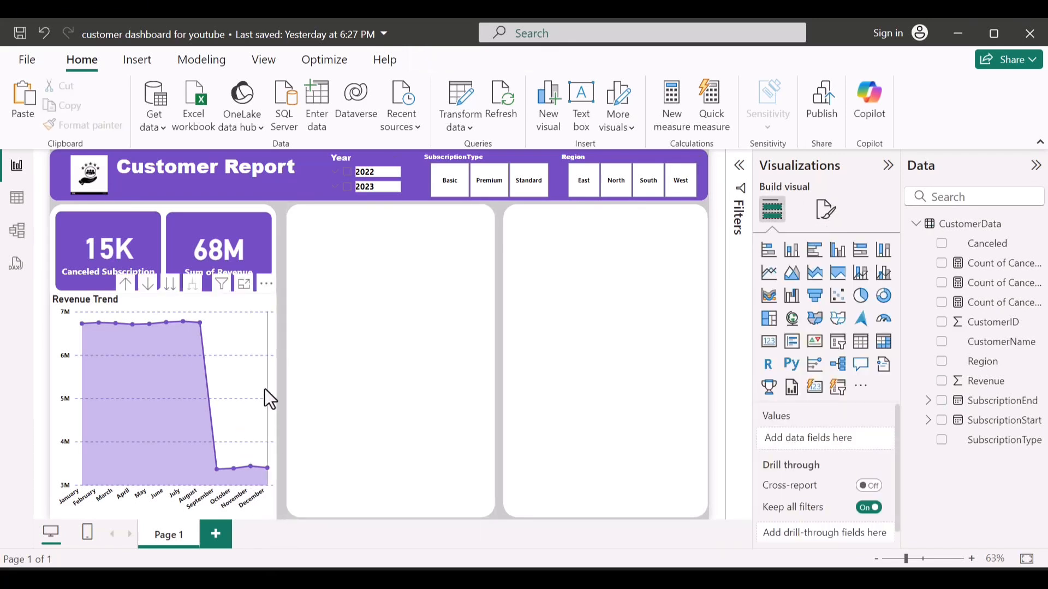
mouse_move(264, 389)
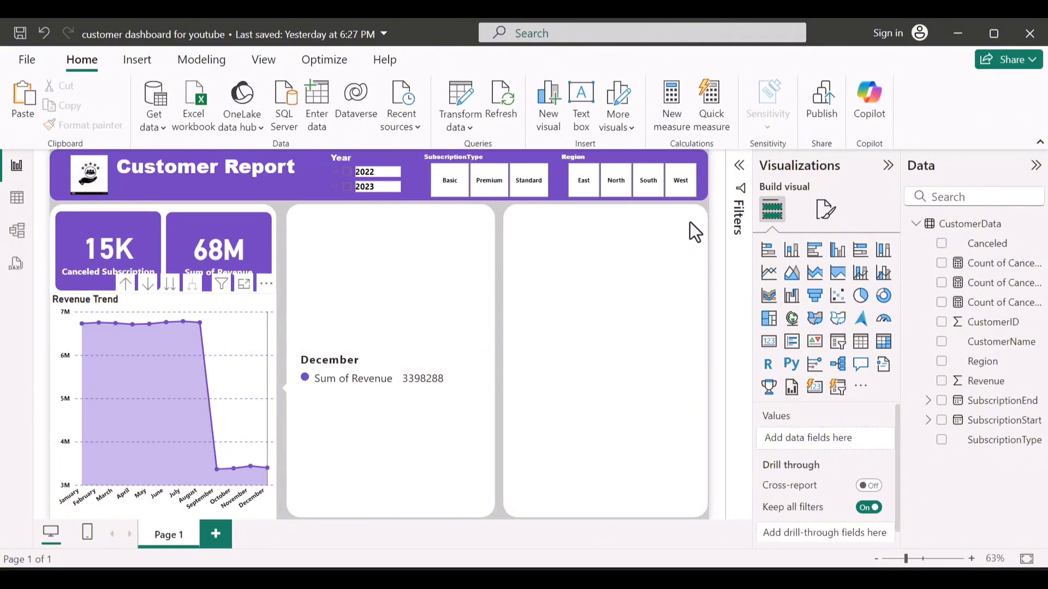
left_click(820, 224)
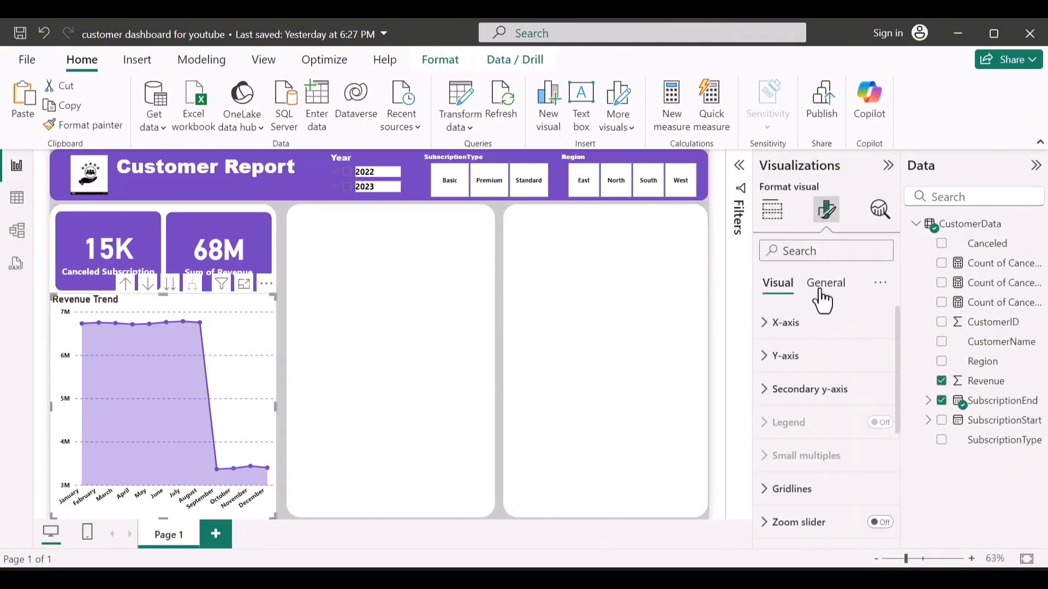
left_click(823, 299)
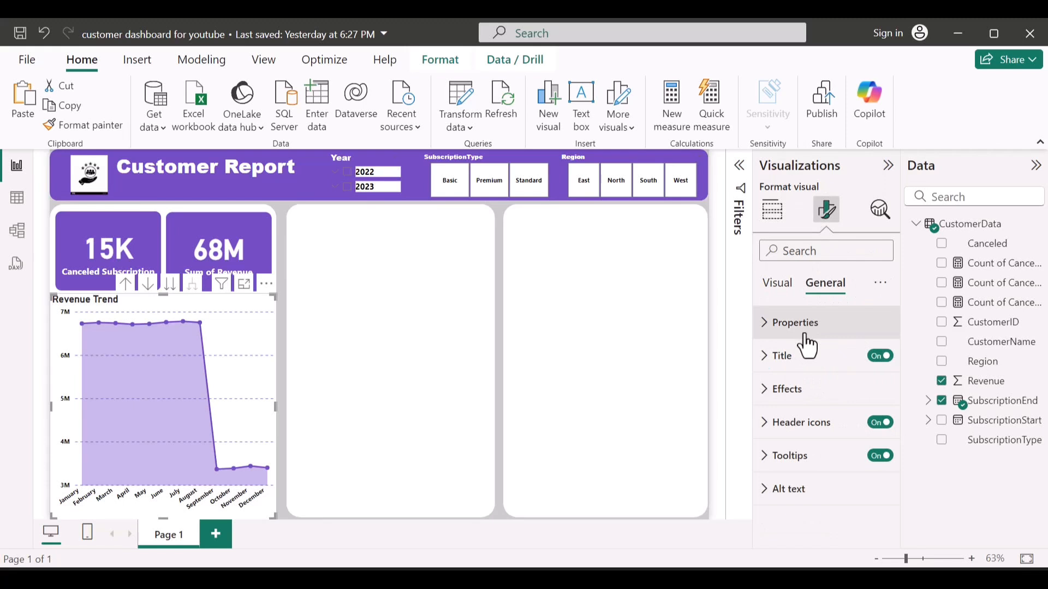
left_click(811, 396)
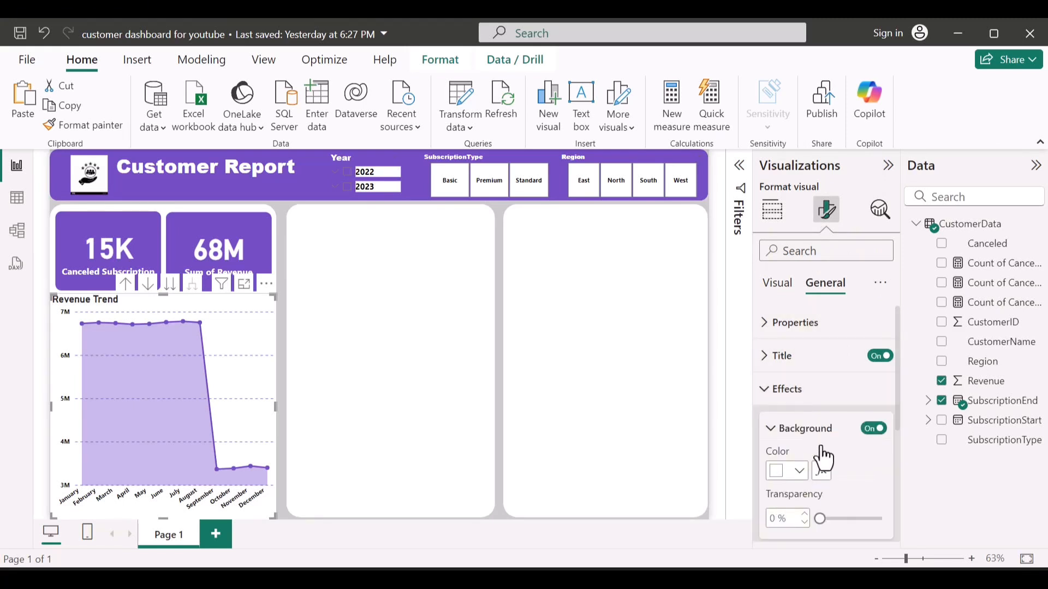
left_click(797, 473)
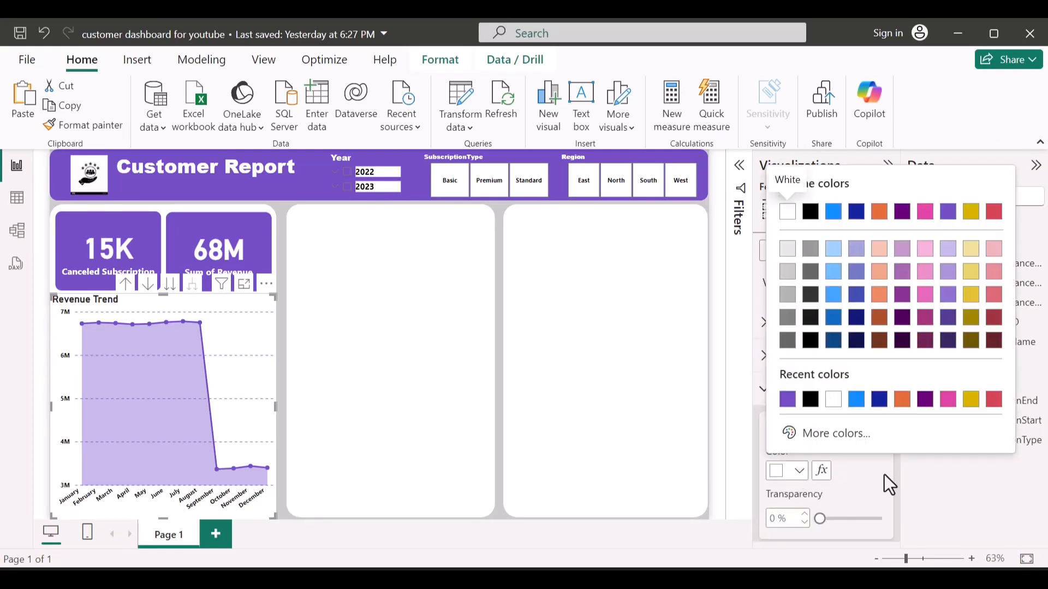
left_click(879, 456)
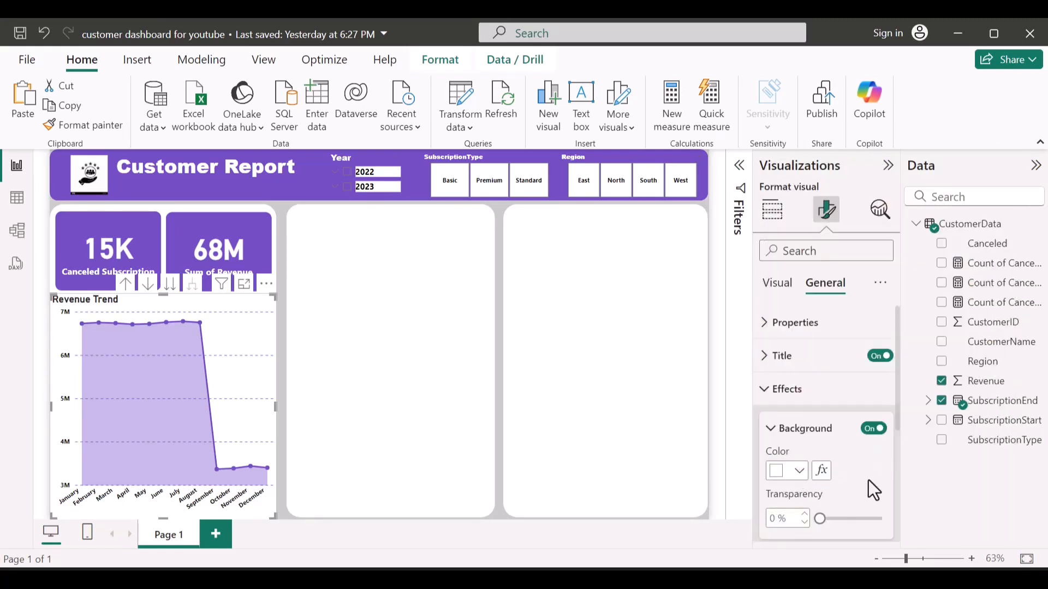
left_click(873, 429)
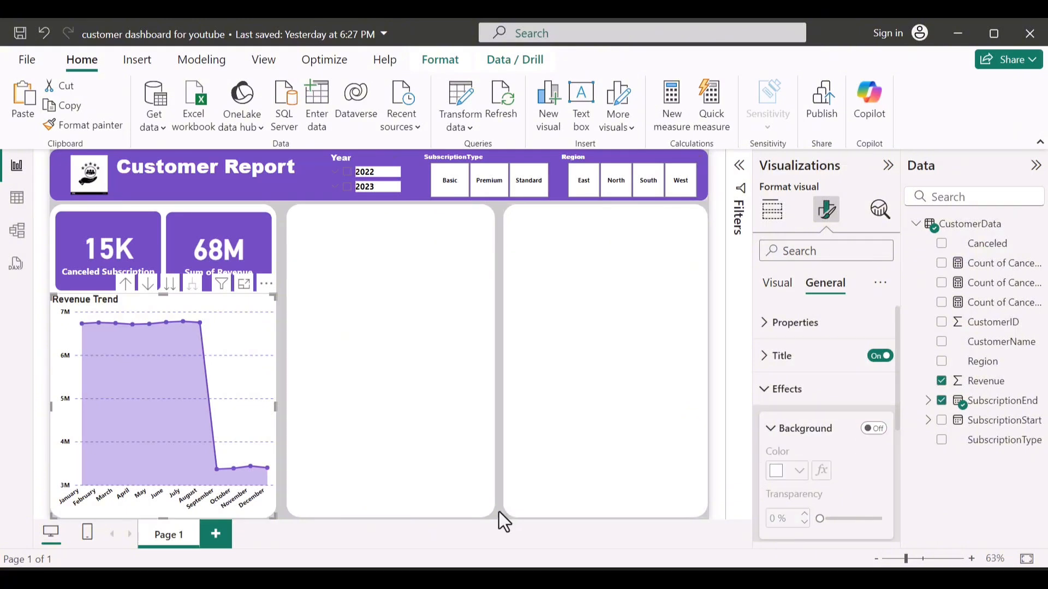
Rename the Sum of Revenue field on the 68M card to "Revenue"
left_click(150, 282)
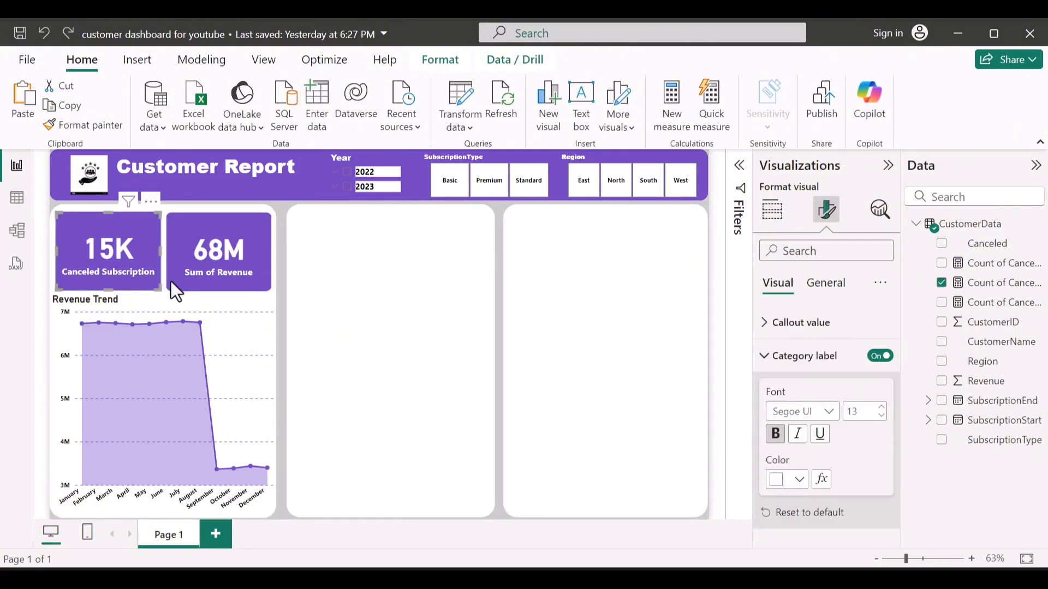
left_click(172, 280)
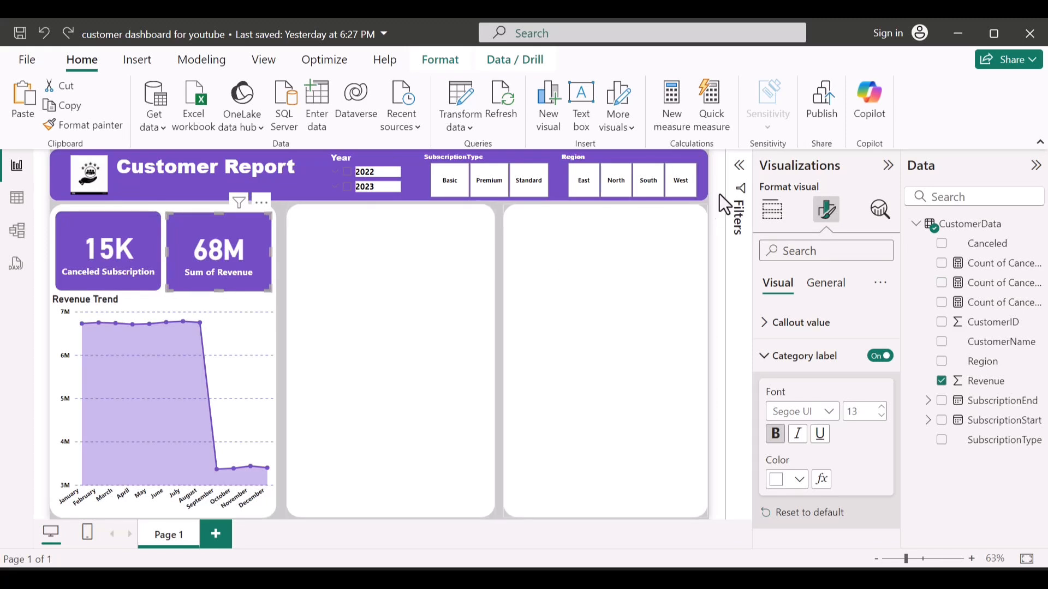
left_click(771, 210)
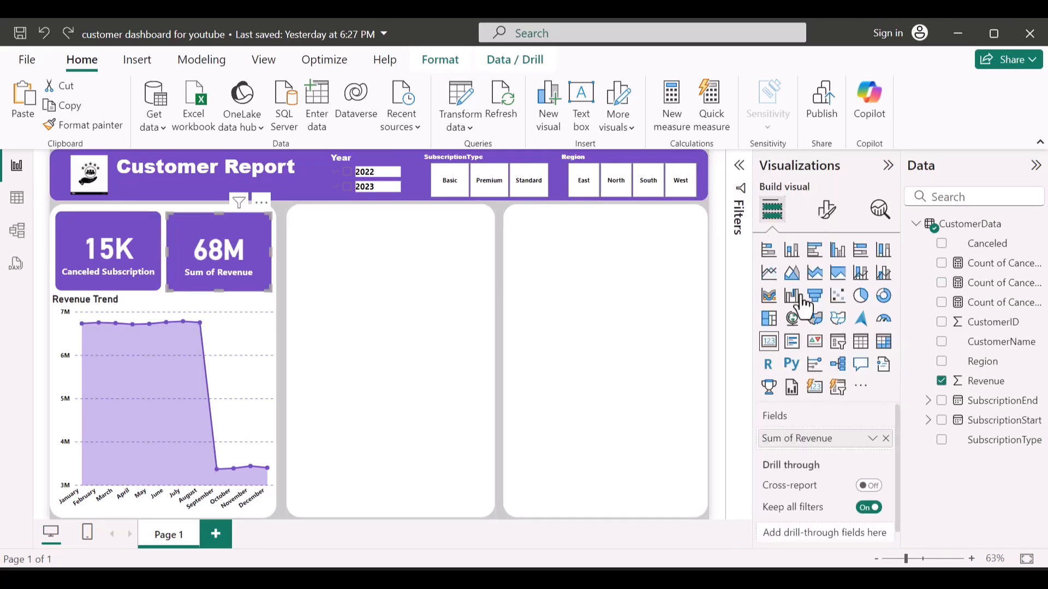
left_click(797, 439)
key("BackSpace")
key("BackSpace")
key("BackSpace")
key("BackSpace")
key("BackSpace")
key("BackSpace")
key("BackSpace")
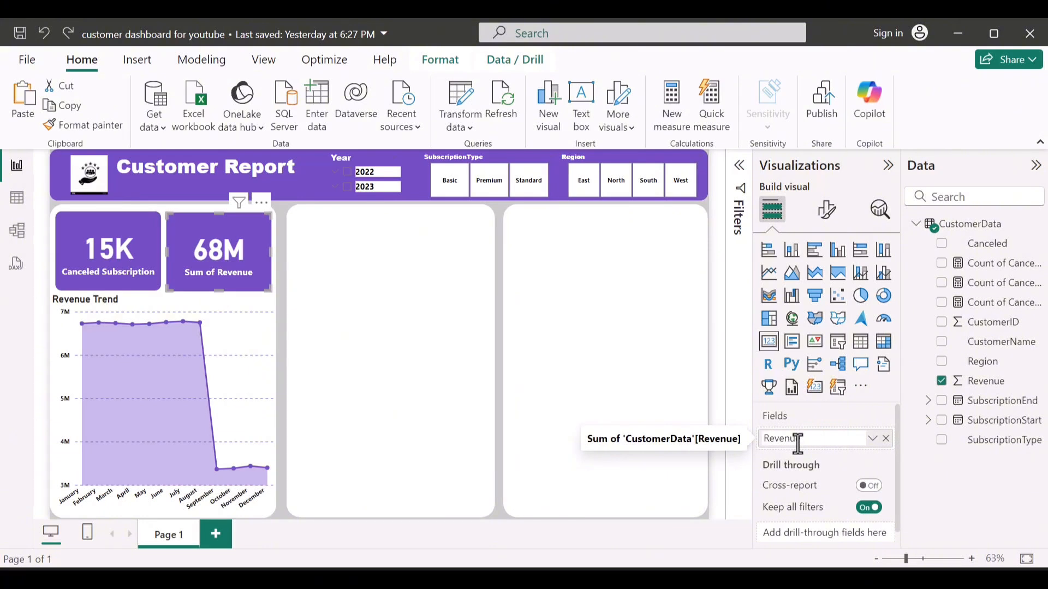
key("Return")
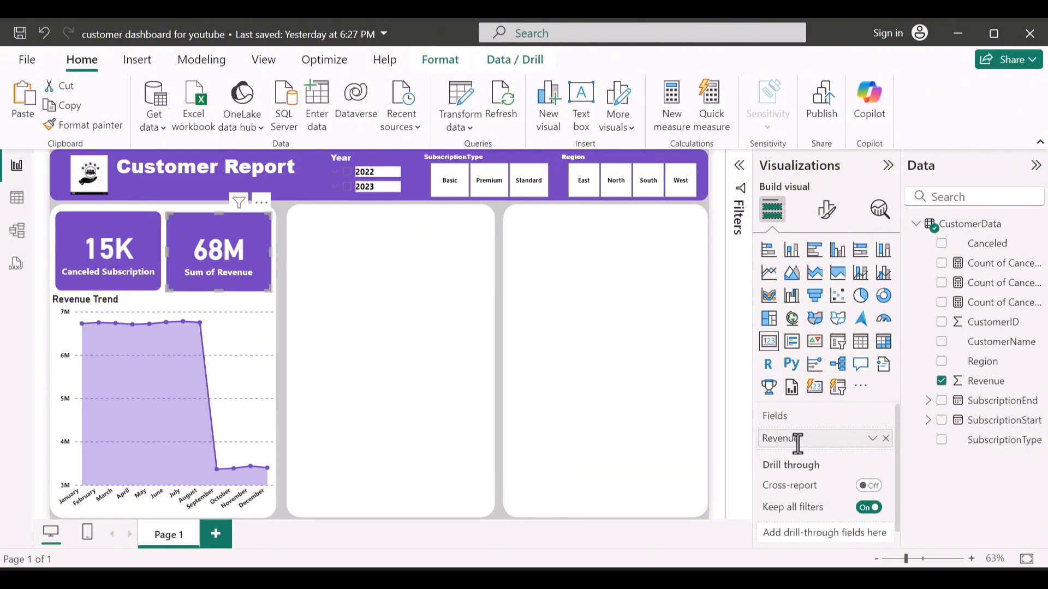
Create a clustered column chart of Revenue by SubscriptionType with Canceled as legend, fitted within the upper half of the middle panel
left_click(466, 407)
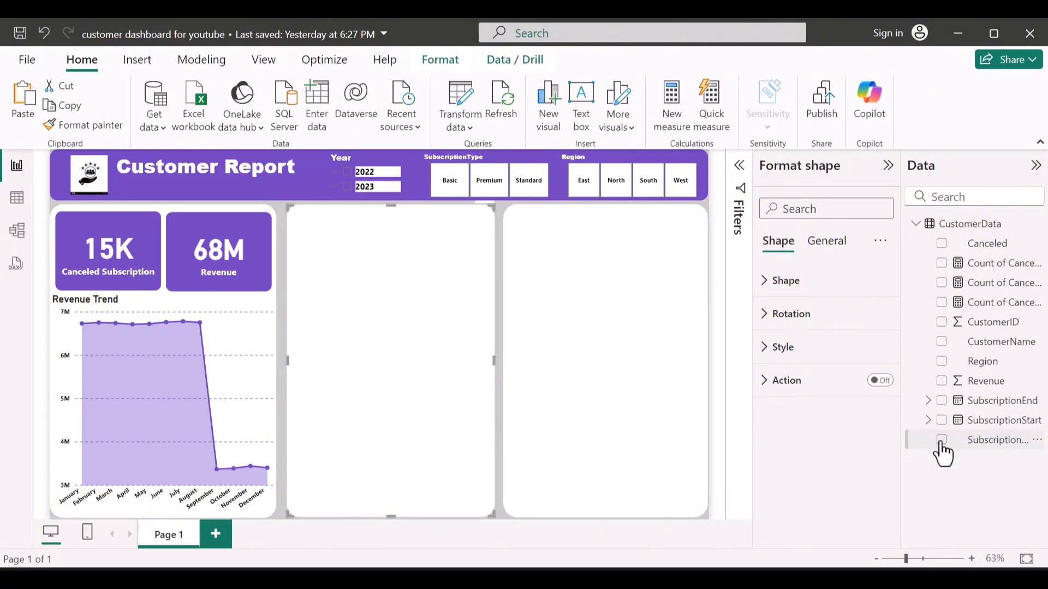
key("Escape")
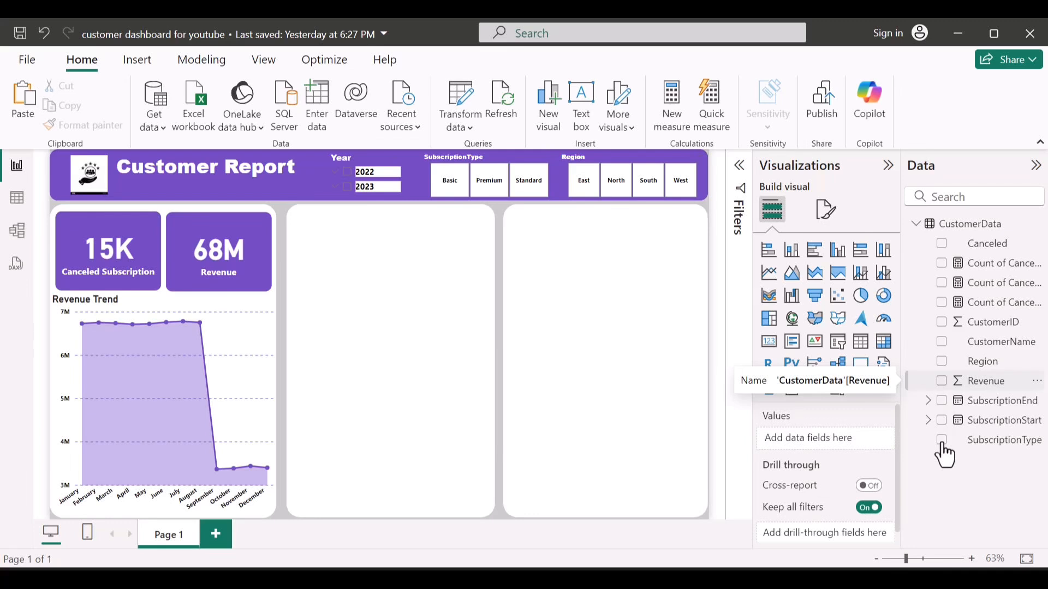
left_click(942, 443)
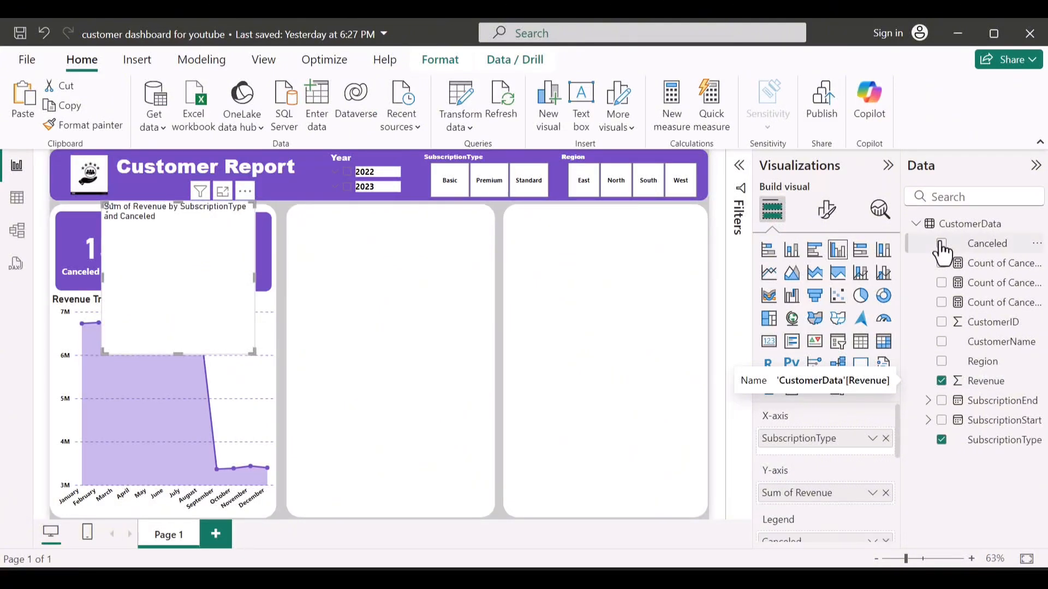
left_click(942, 243)
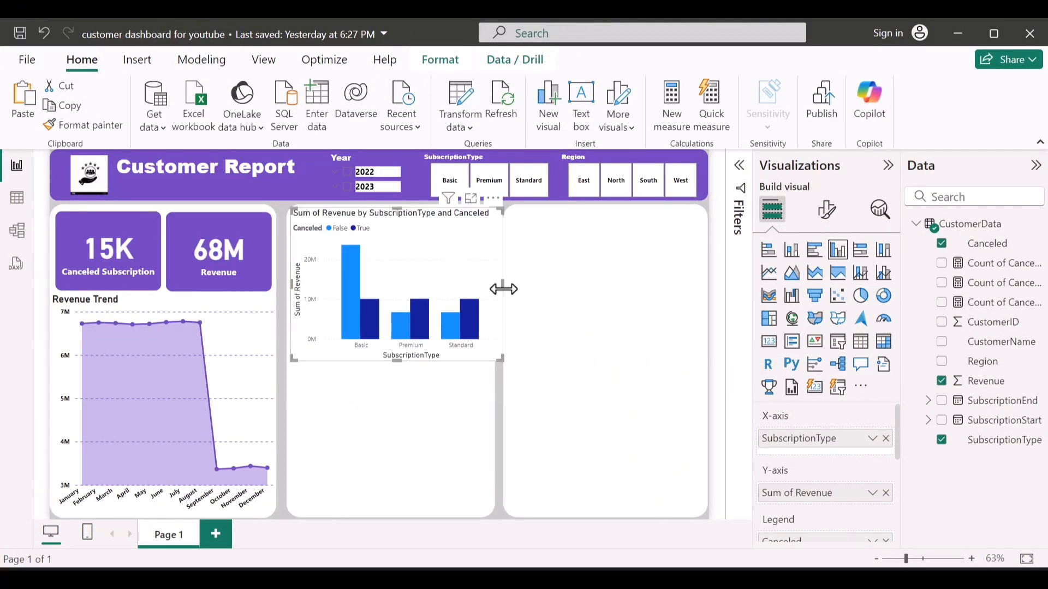
left_click_drag(503, 289, 493, 293)
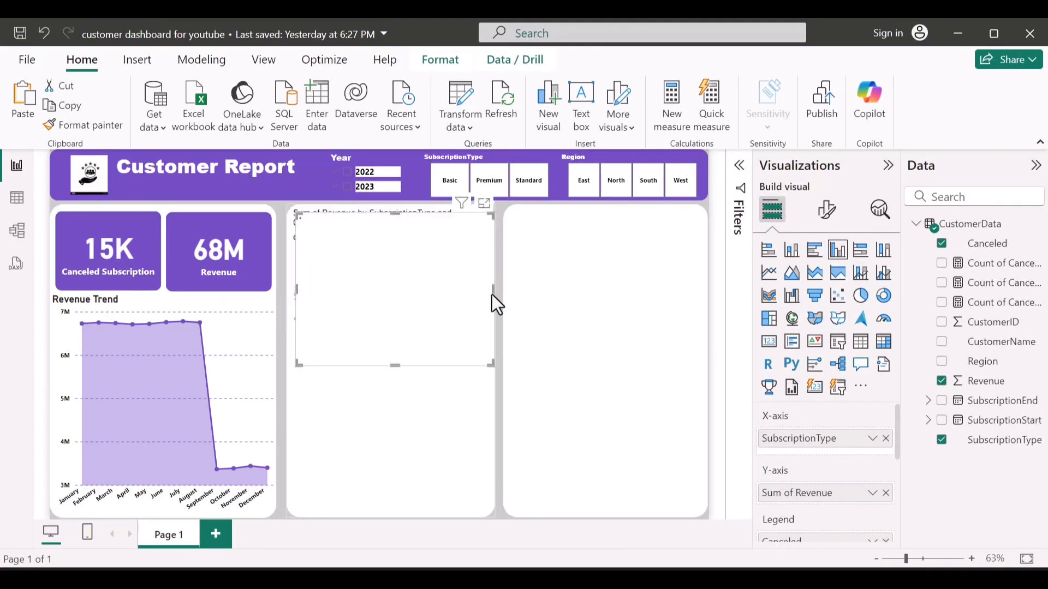
Place a duplicate of the column chart in the middle panel's lower half and replace its SubscriptionType field with Region
left_click_drag(443, 283, 436, 443)
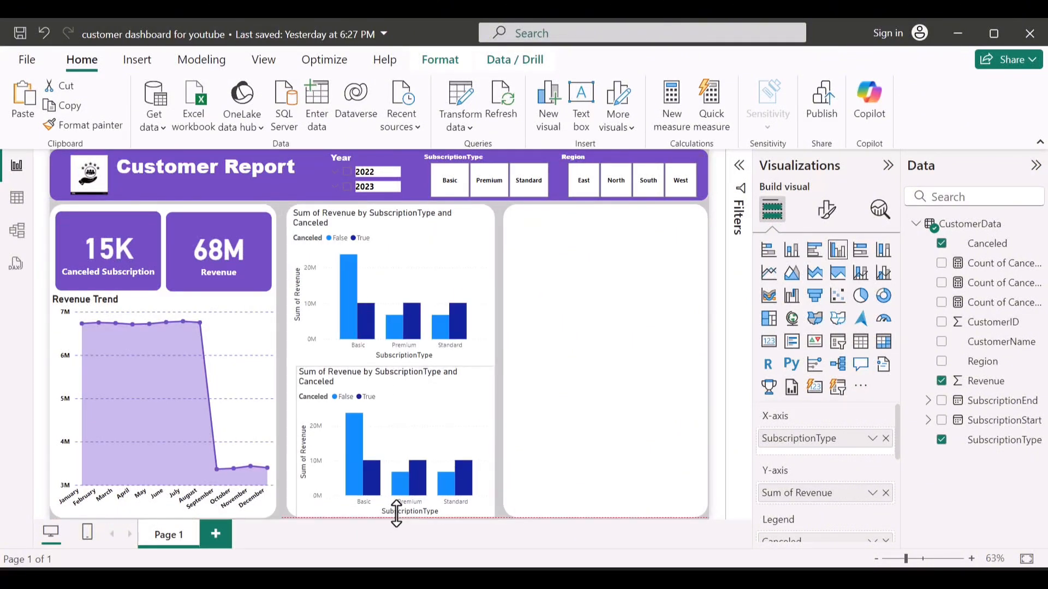
left_click_drag(400, 520, 400, 520)
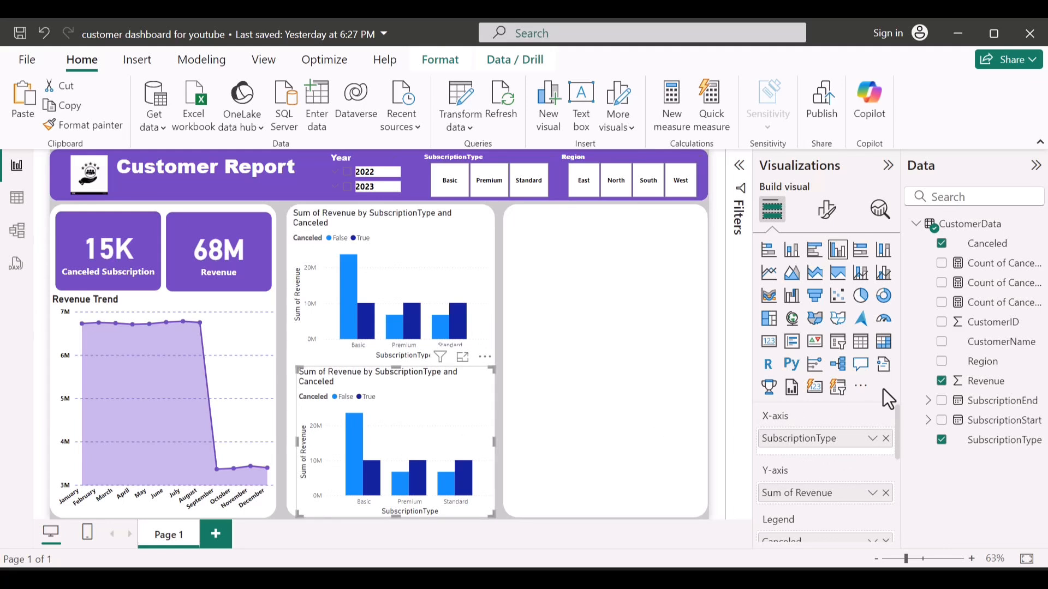
left_click(942, 440)
left_click(941, 361)
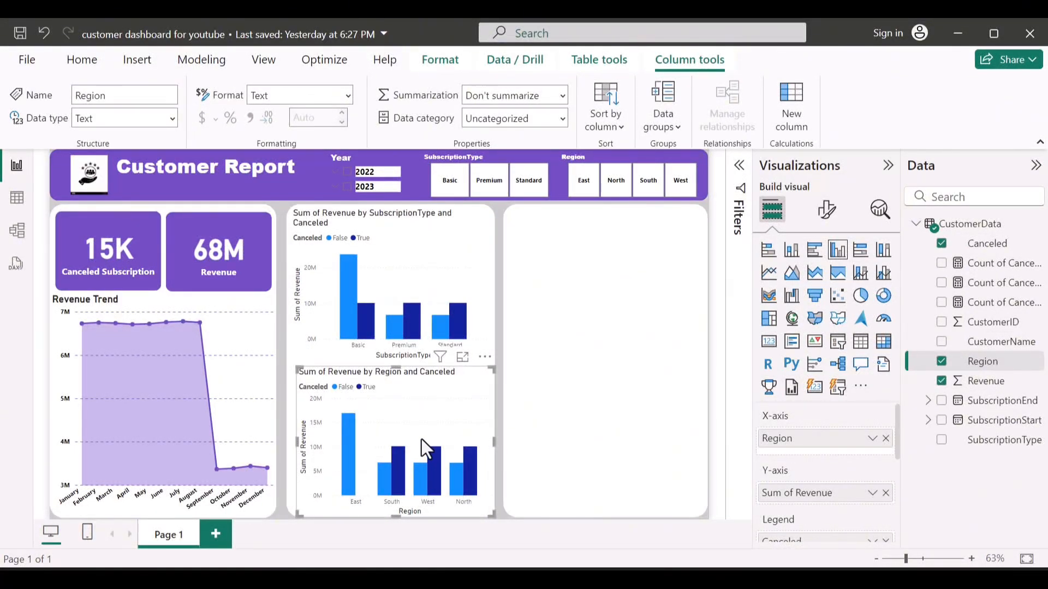
mouse_move(401, 451)
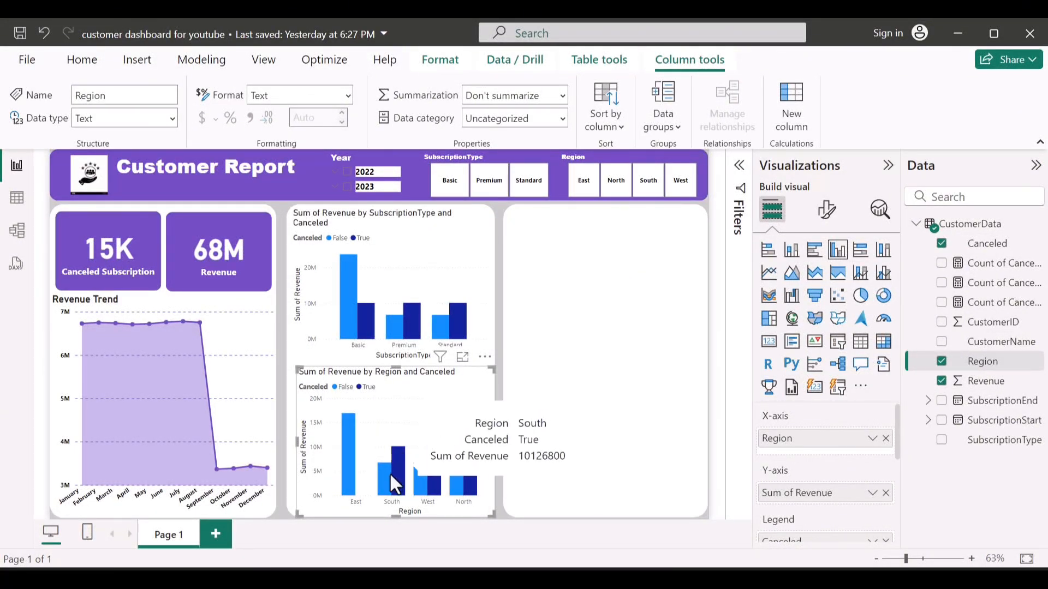
Set the legend position of the revenue by Region column chart to Bottom center
mouse_move(385, 477)
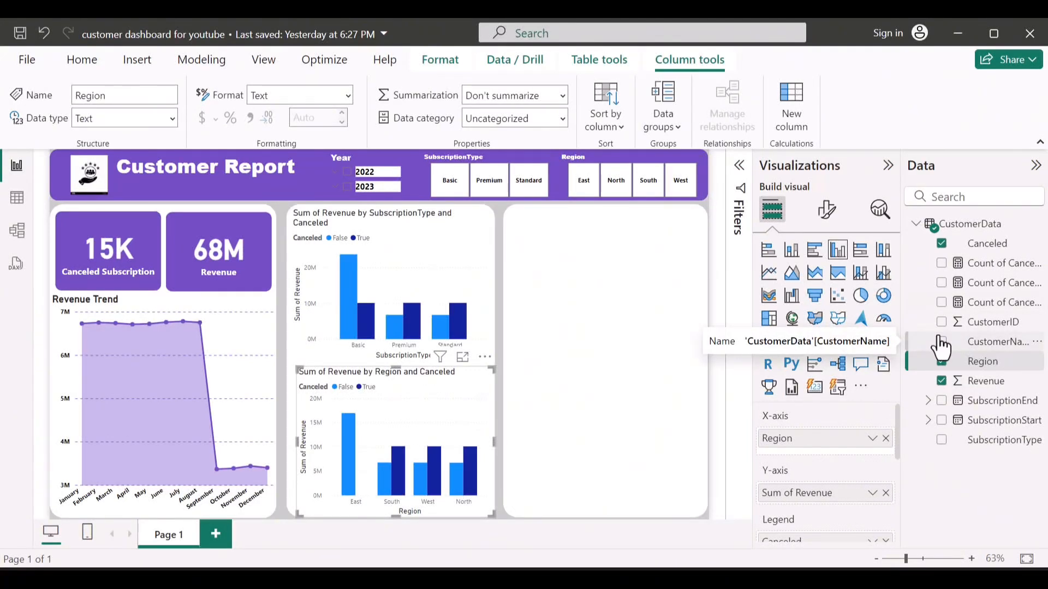
left_click(828, 216)
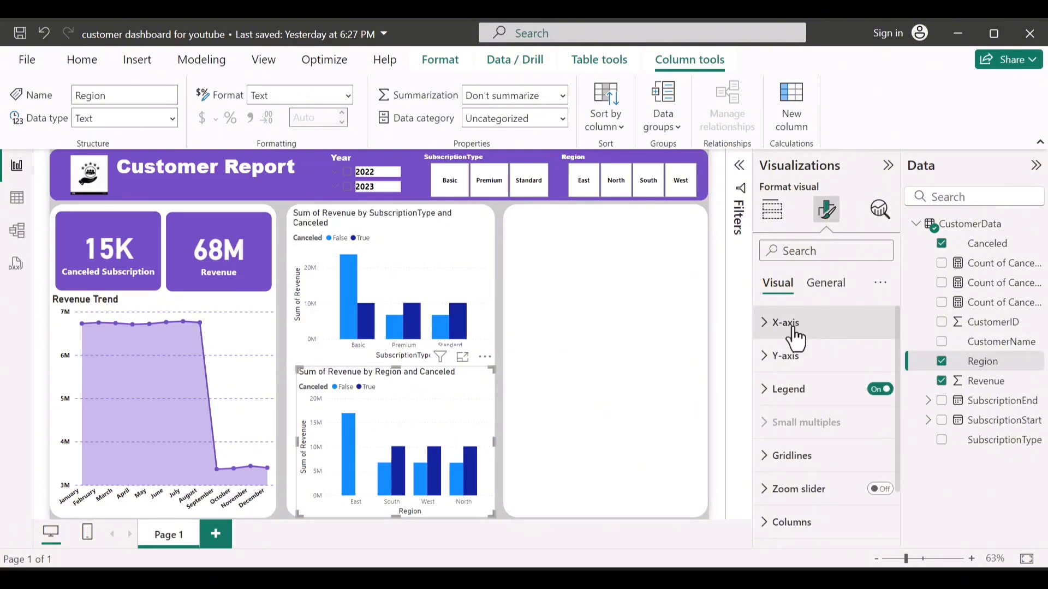
left_click(798, 399)
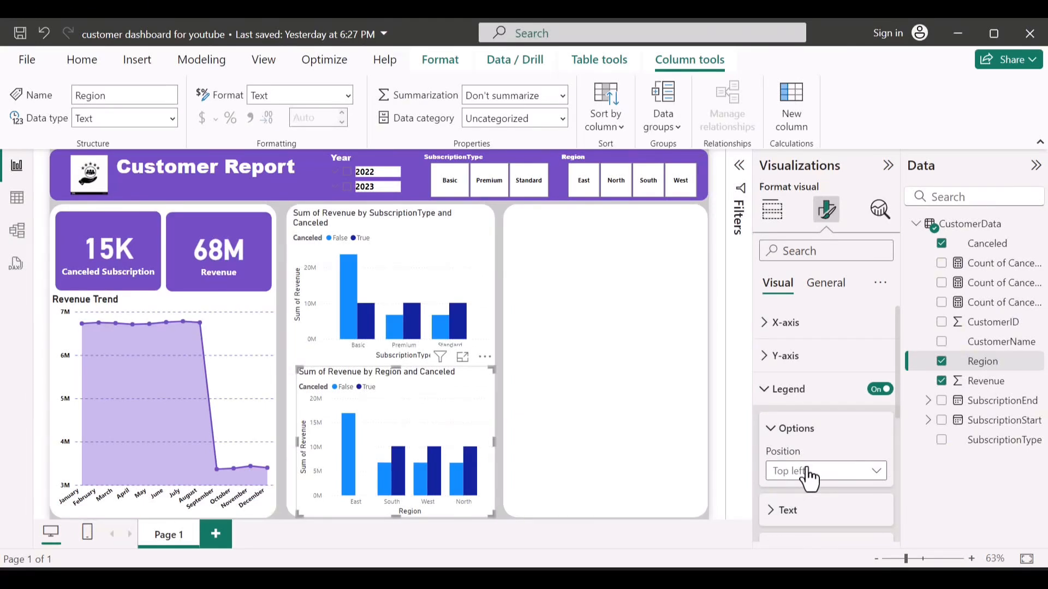
left_click(809, 481)
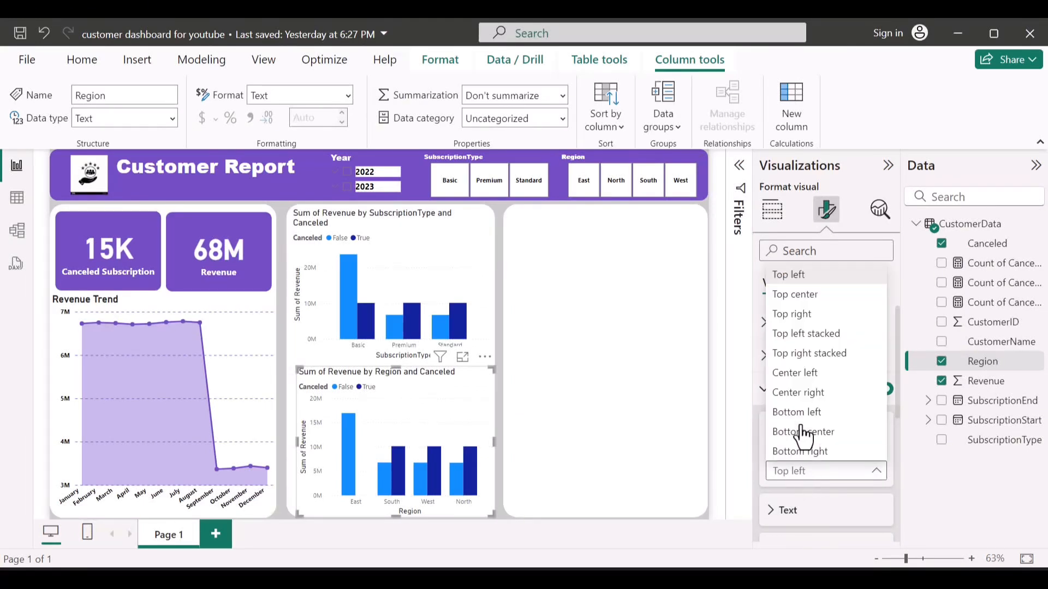
key("Escape")
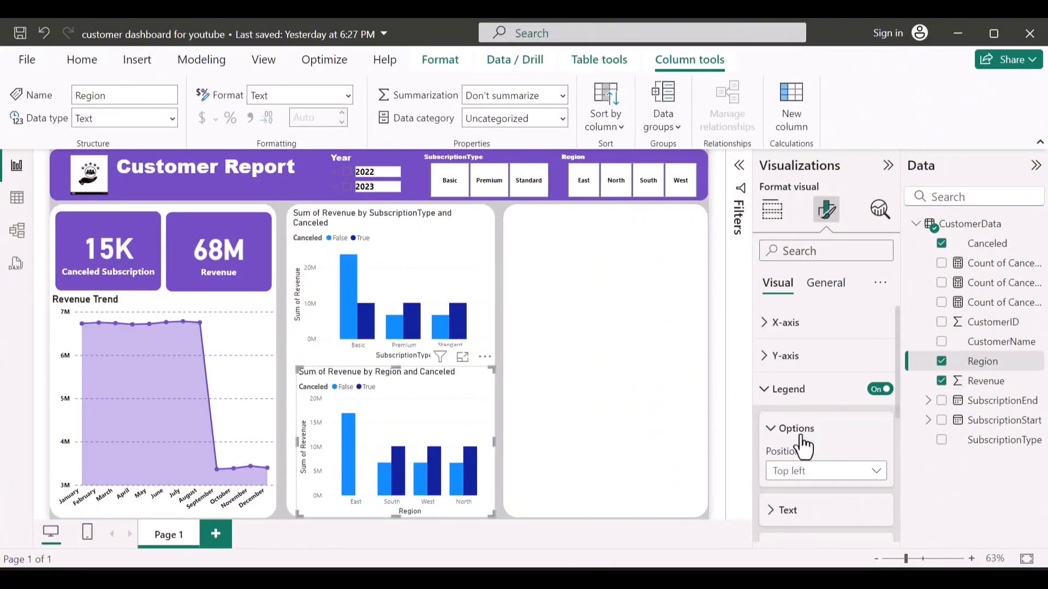
left_click(782, 476)
left_click(786, 499)
Make the Region chart's legend text black and bold
scroll(786, 480, "down", 2)
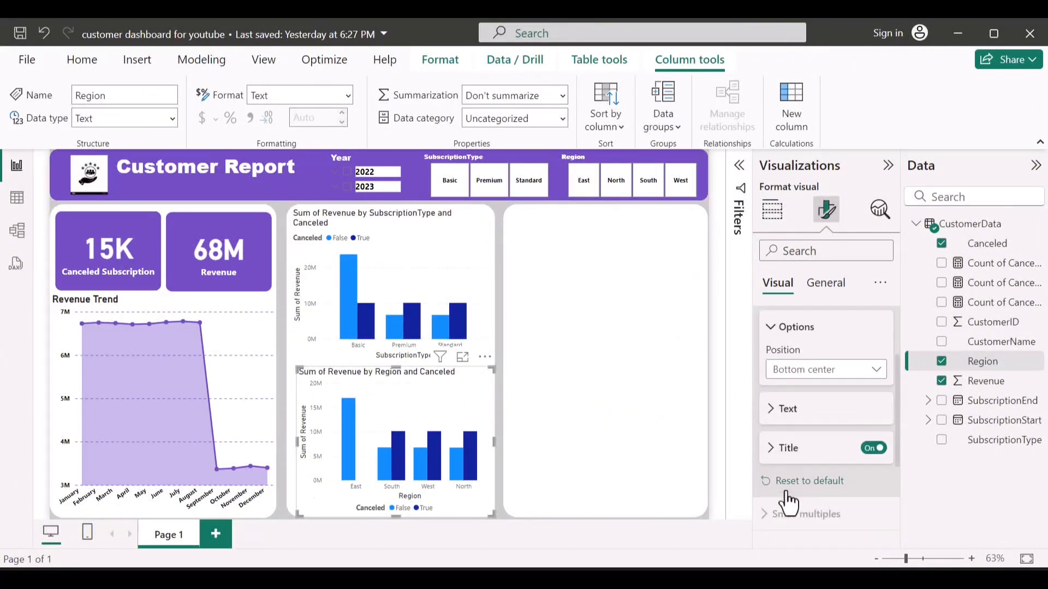
left_click(806, 423)
left_click(798, 519)
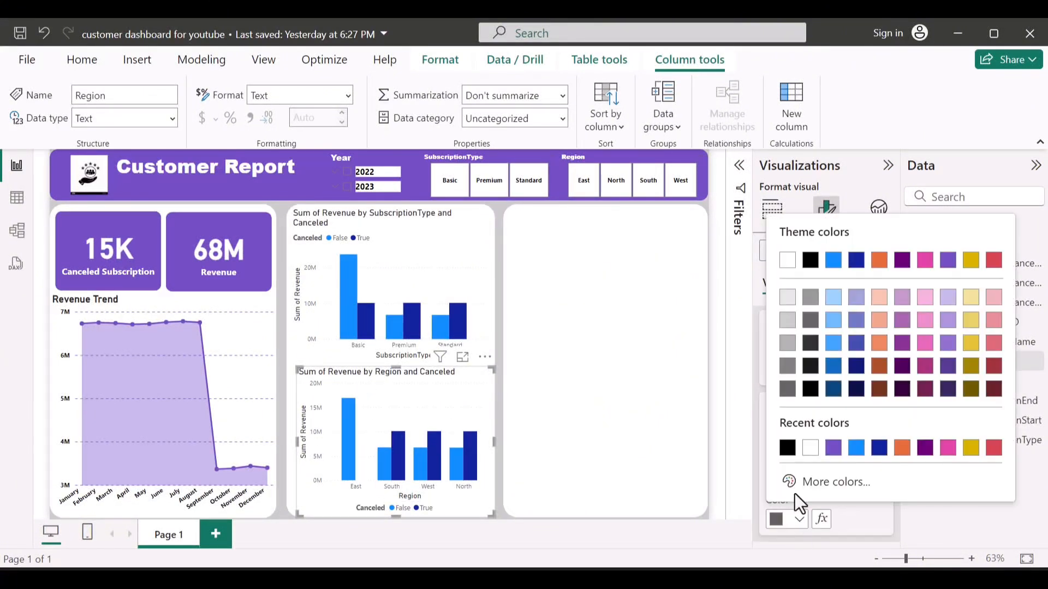
left_click(789, 449)
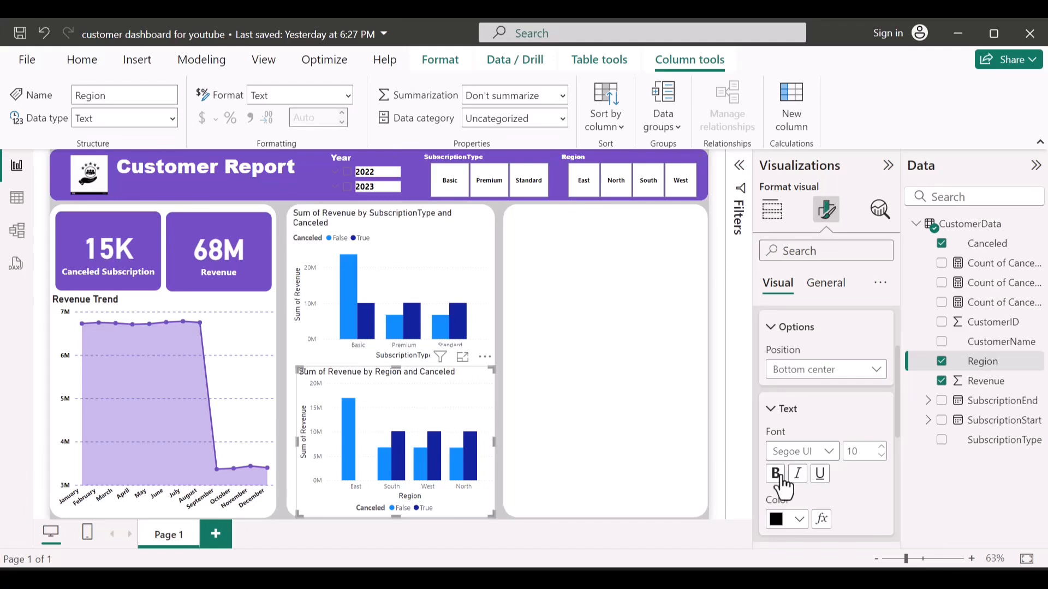
left_click(776, 475)
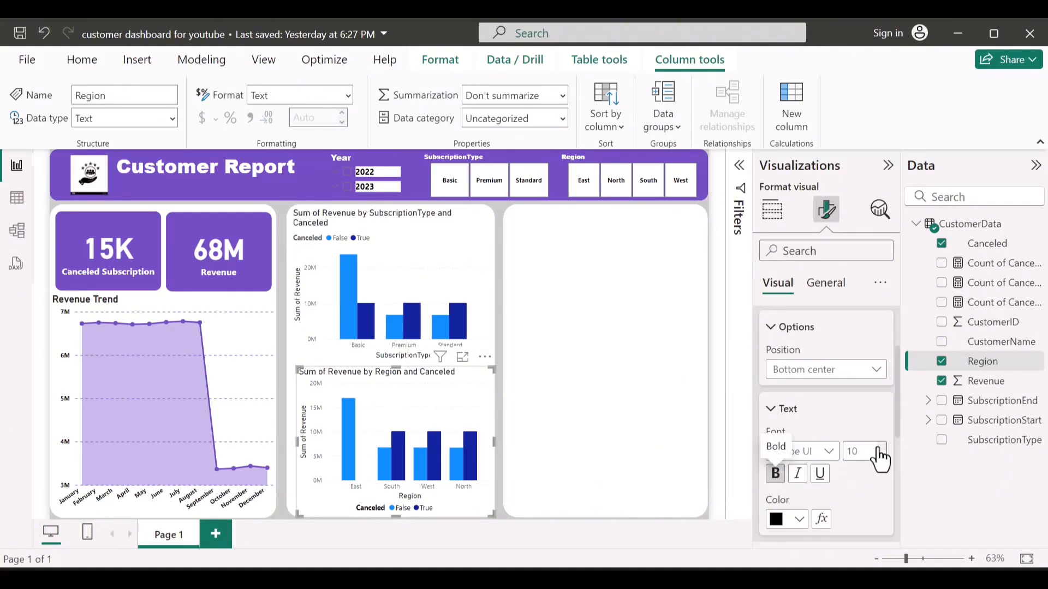
scroll(880, 458, "down", 1)
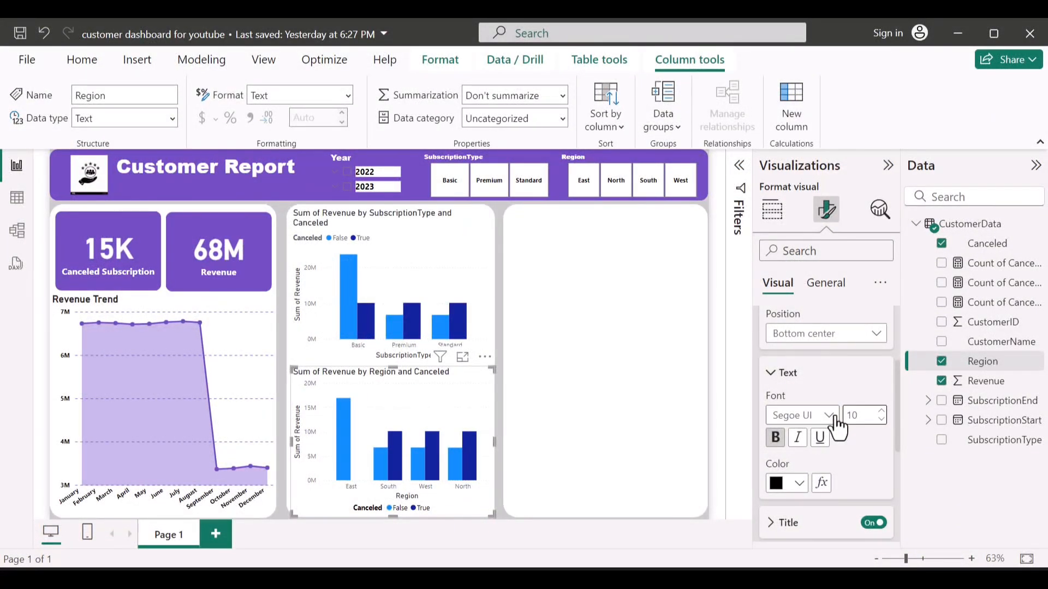
left_click(787, 376)
Turn off the legend title of the Region chart
scroll(788, 382, "up", 3)
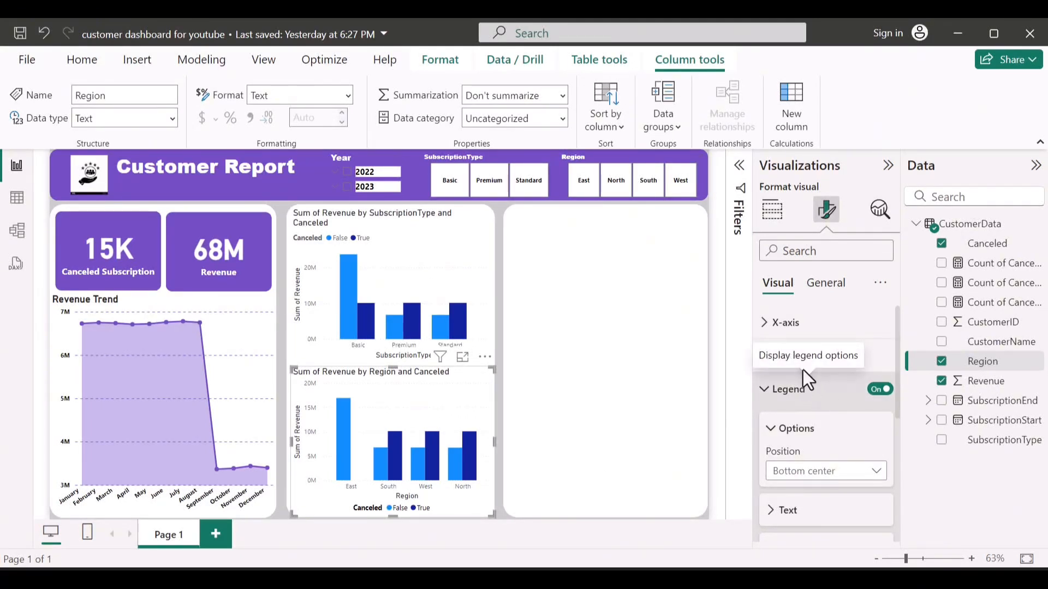
left_click(827, 361)
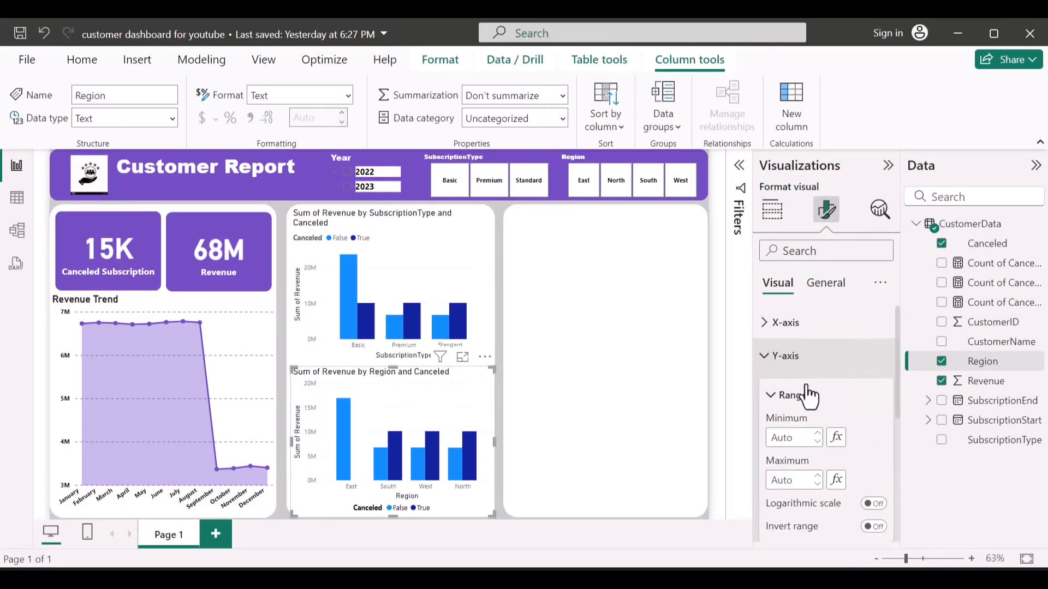
scroll(802, 452, "down", 5)
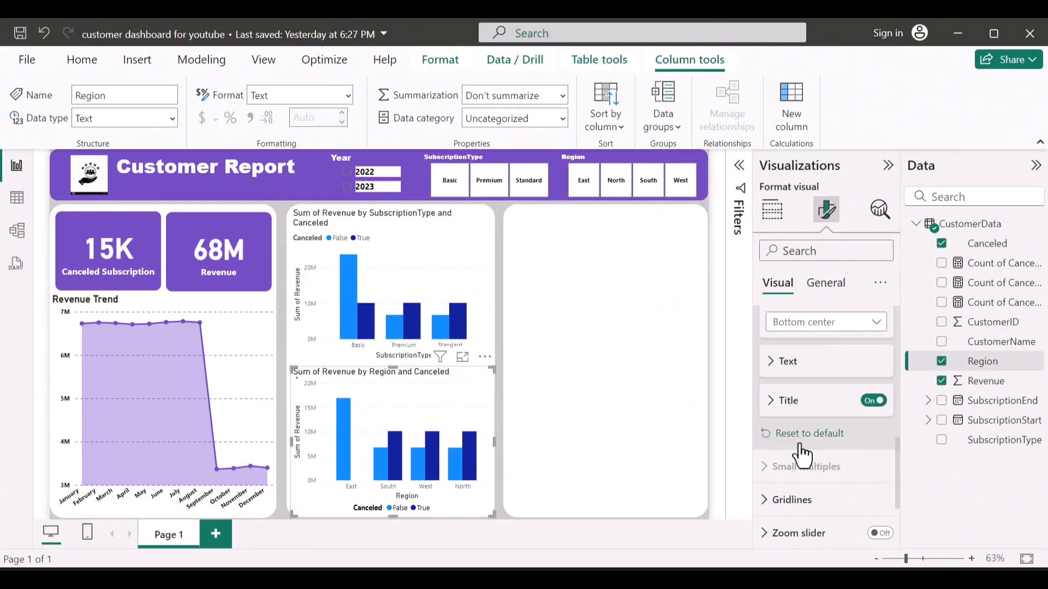
left_click(873, 400)
Turn off both the Y-axis title and the Y-axis values of the Region chart
scroll(778, 347, "up", 5)
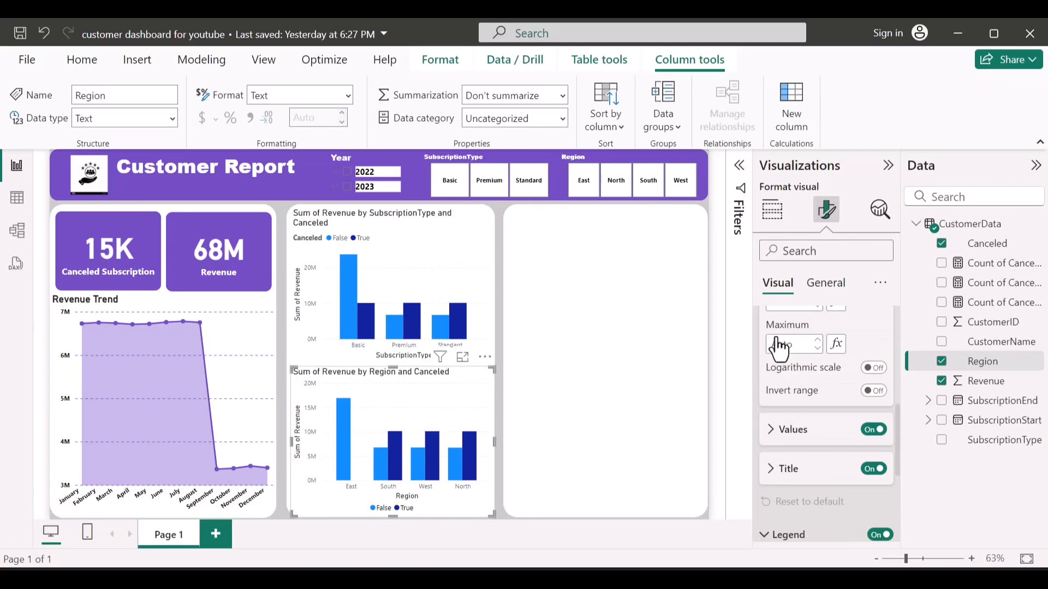
scroll(789, 442, "up", 3)
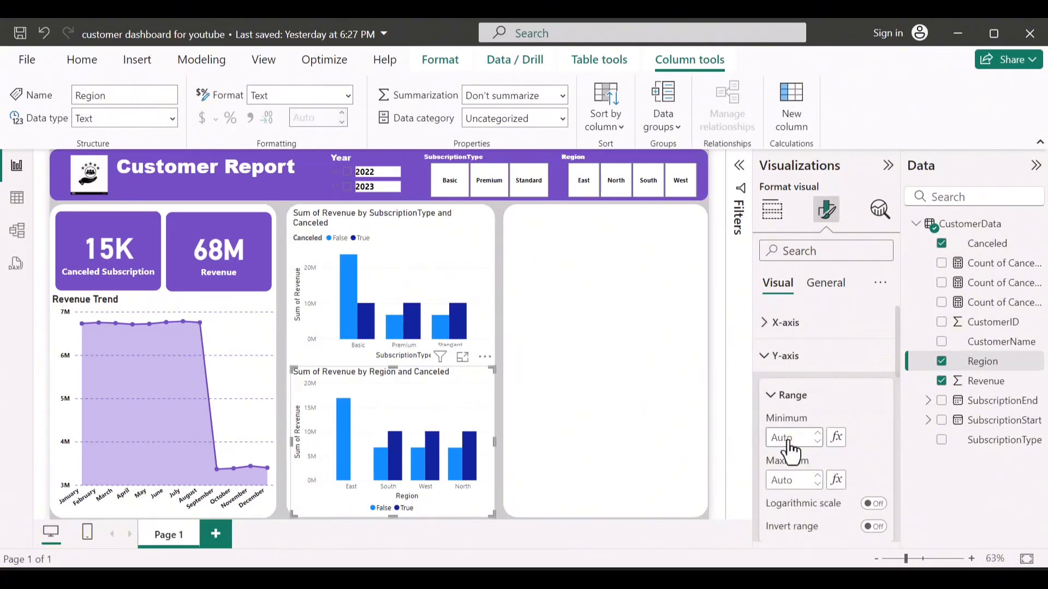
scroll(789, 447, "down", 5)
scroll(790, 445, "up", 2)
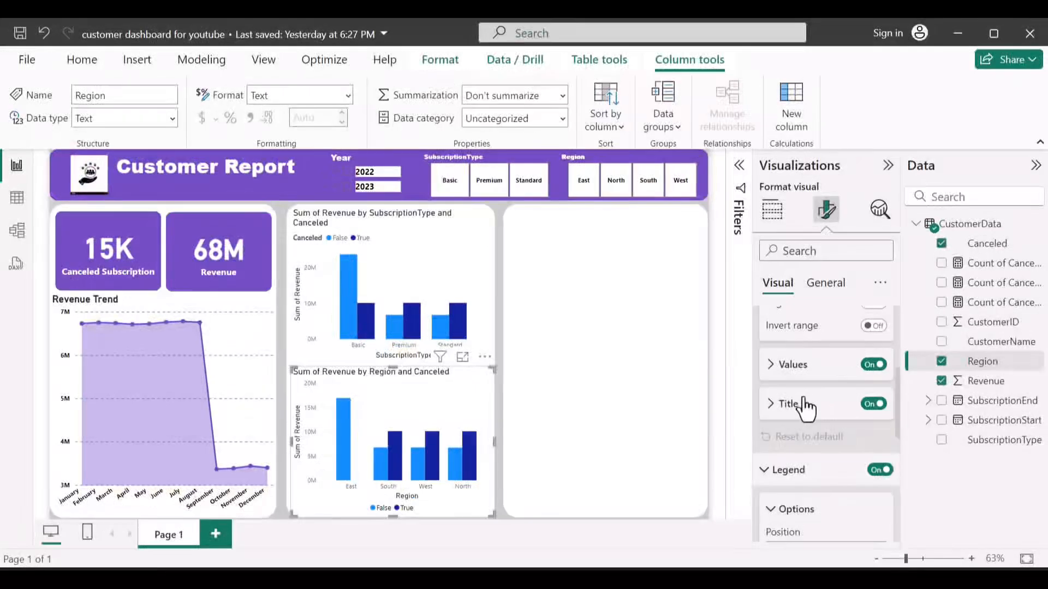
scroll(804, 402, "up", 2)
scroll(802, 404, "down", 2)
scroll(806, 409, "up", 3)
scroll(806, 410, "down", 2)
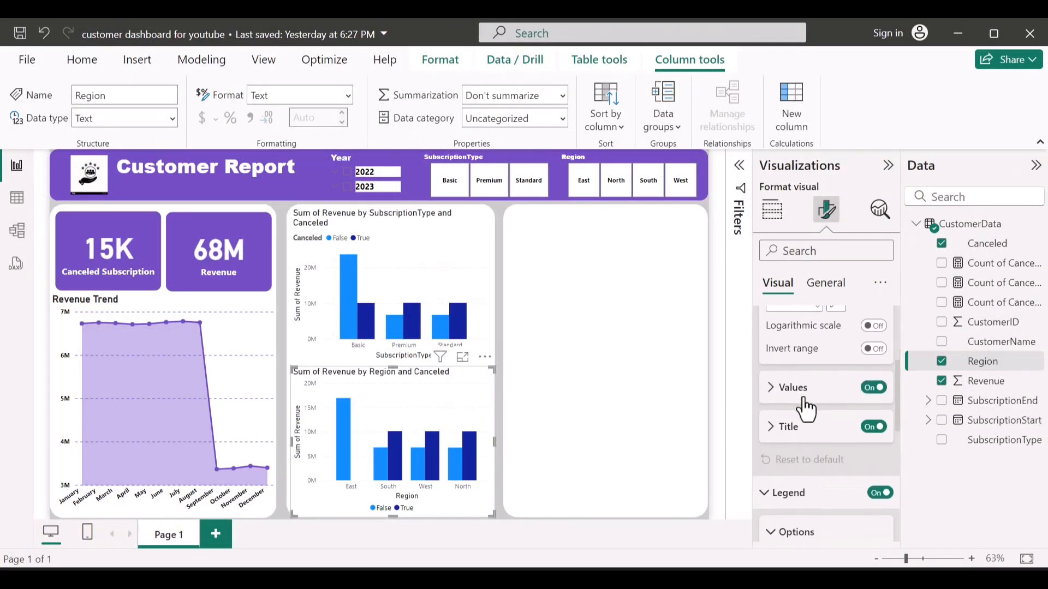
left_click(772, 434)
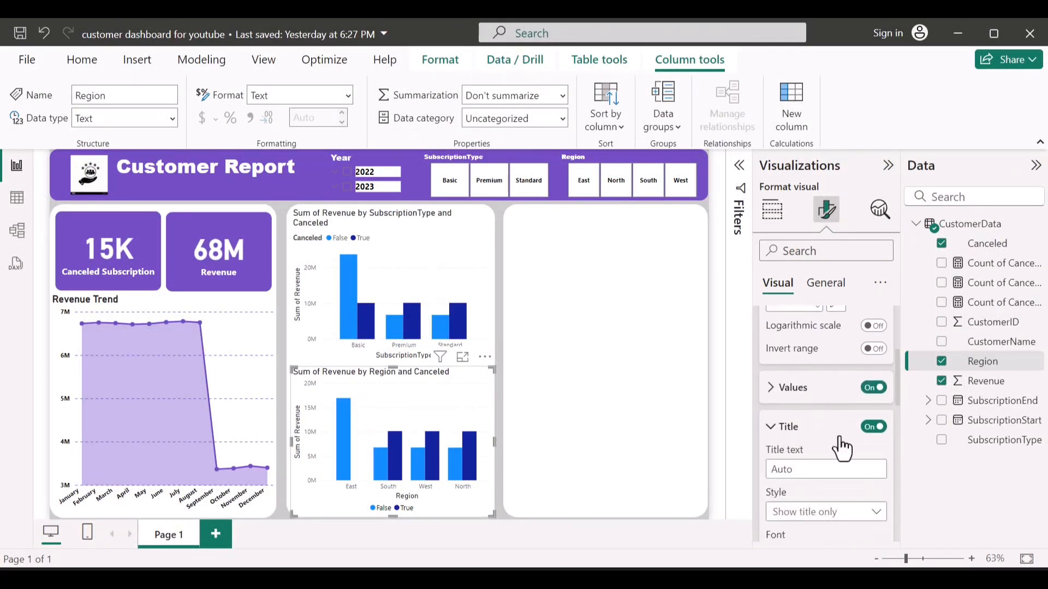
scroll(837, 444, "up", 3)
scroll(841, 448, "down", 2)
scroll(840, 448, "down", 3)
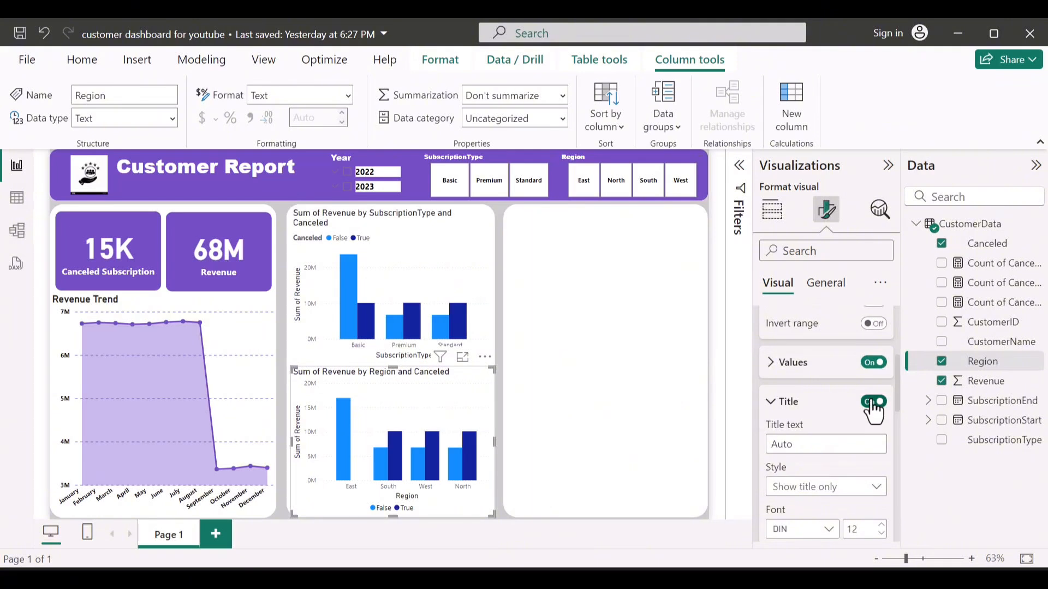
left_click(873, 404)
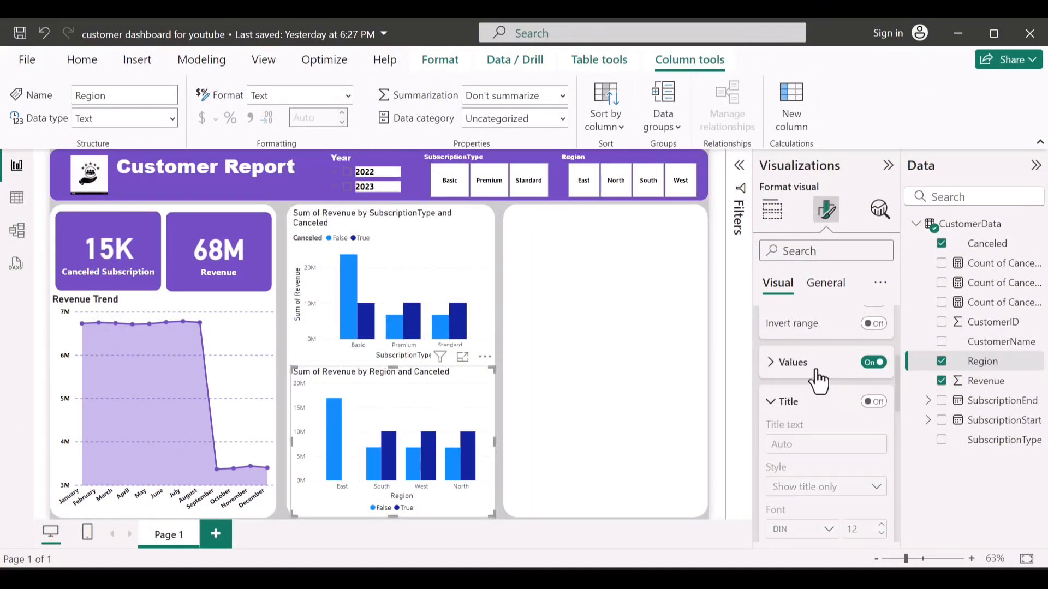
left_click(874, 363)
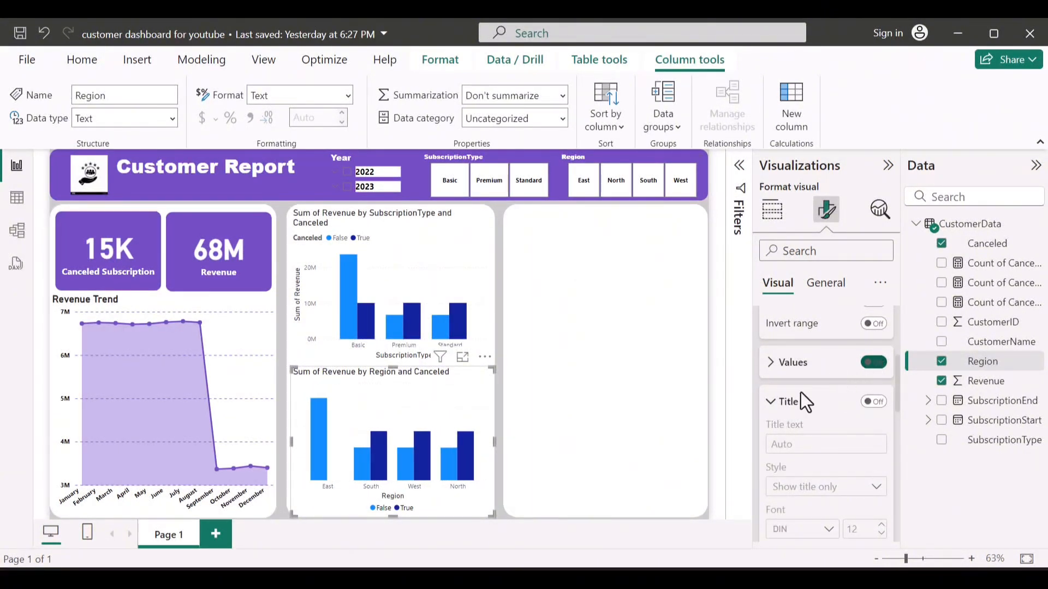
scroll(801, 392, "up", 3)
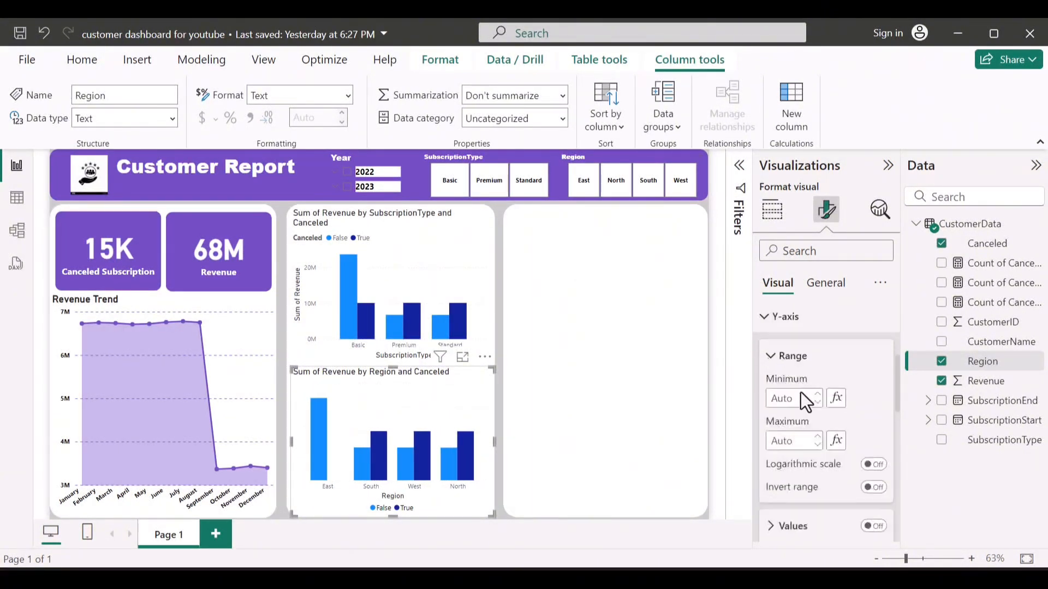
left_click(796, 321)
Make the X-axis value labels of the Region chart bold and black
scroll(788, 362, "up", 1)
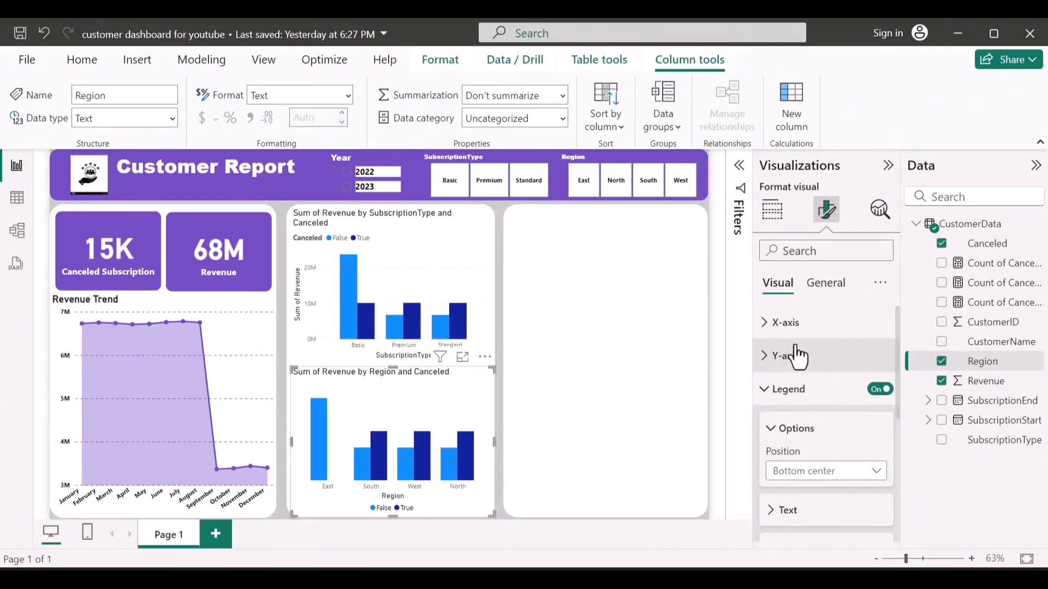
left_click(806, 334)
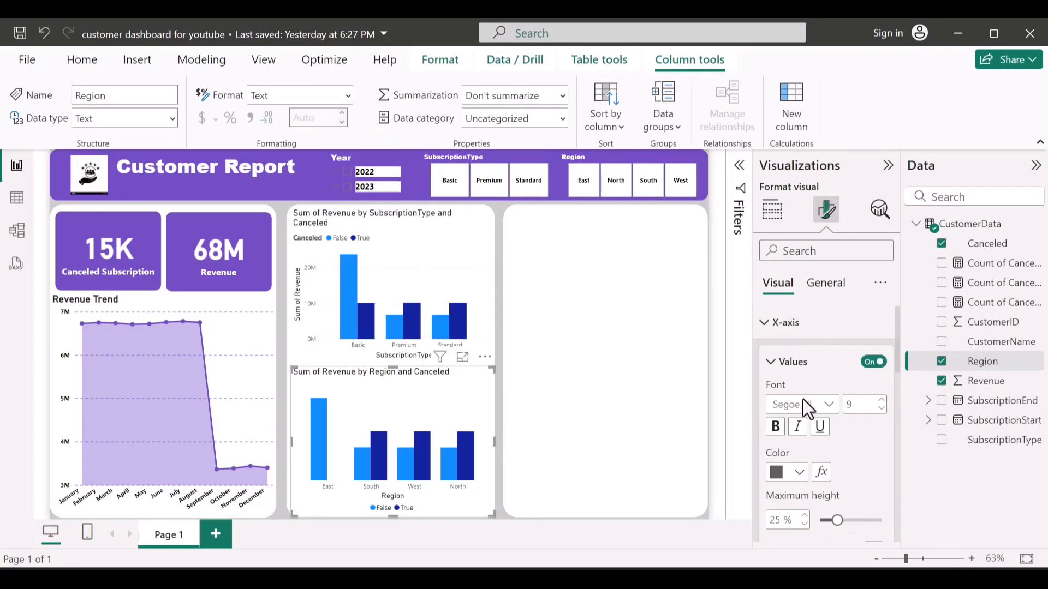
left_click(775, 428)
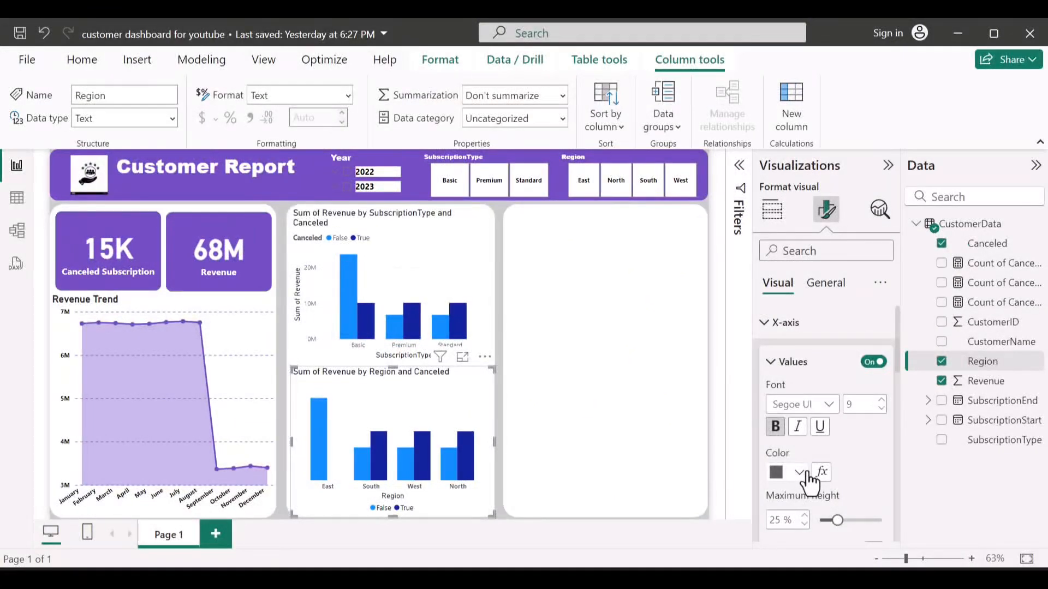
left_click(799, 473)
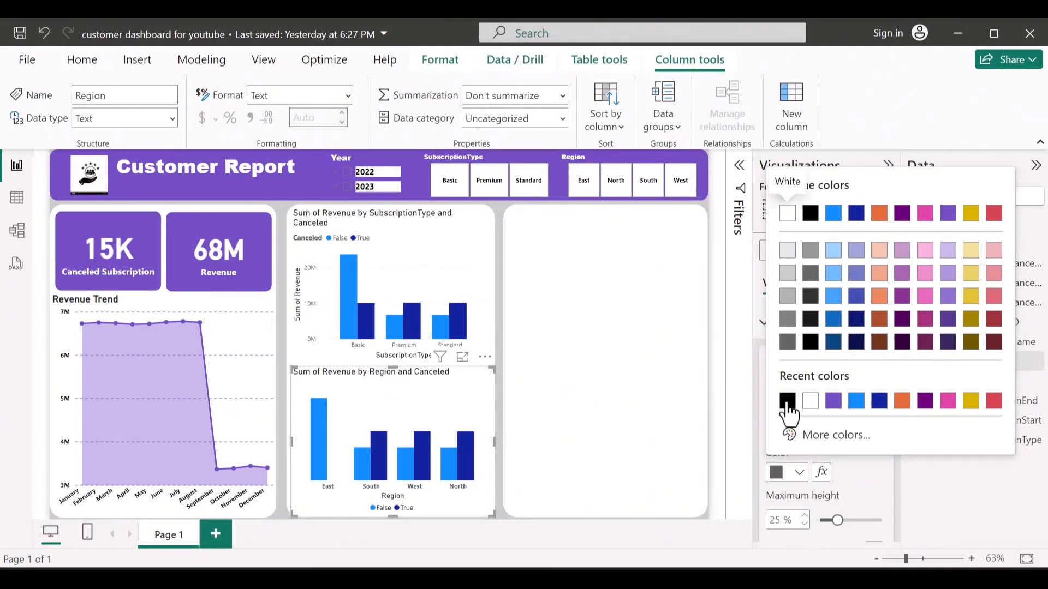
left_click(787, 401)
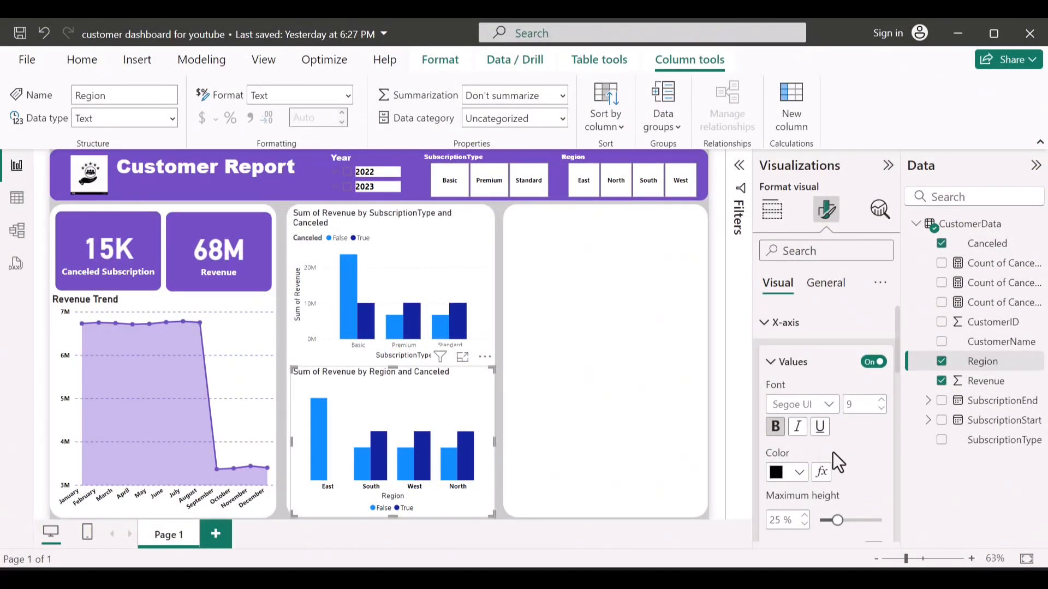
Format the Region chart's X-axis title as bold in the Arial Black font
scroll(833, 452, "down", 1)
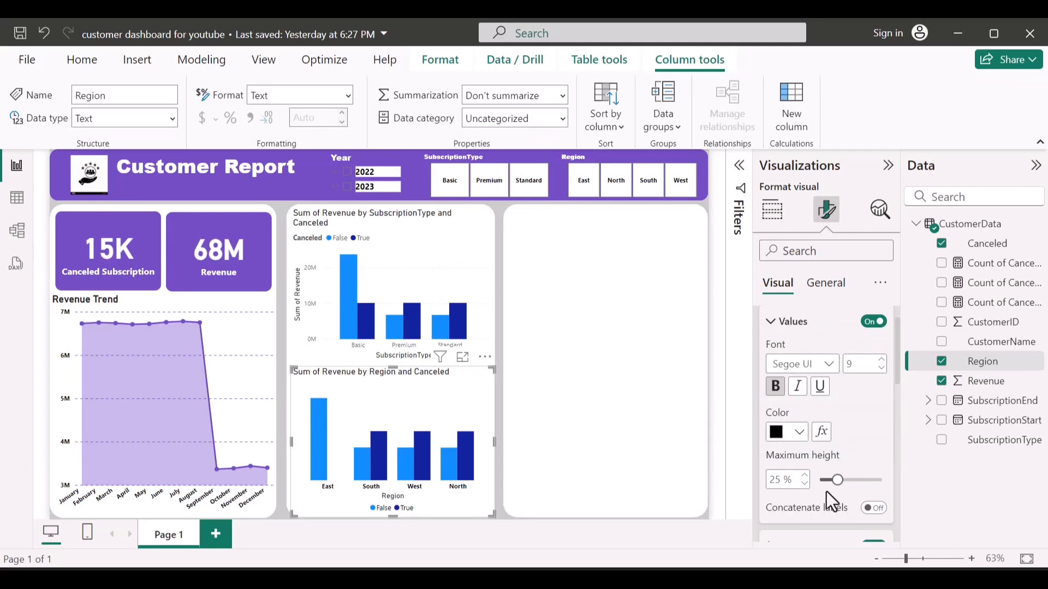
scroll(826, 491, "down", 2)
scroll(826, 491, "up", 2)
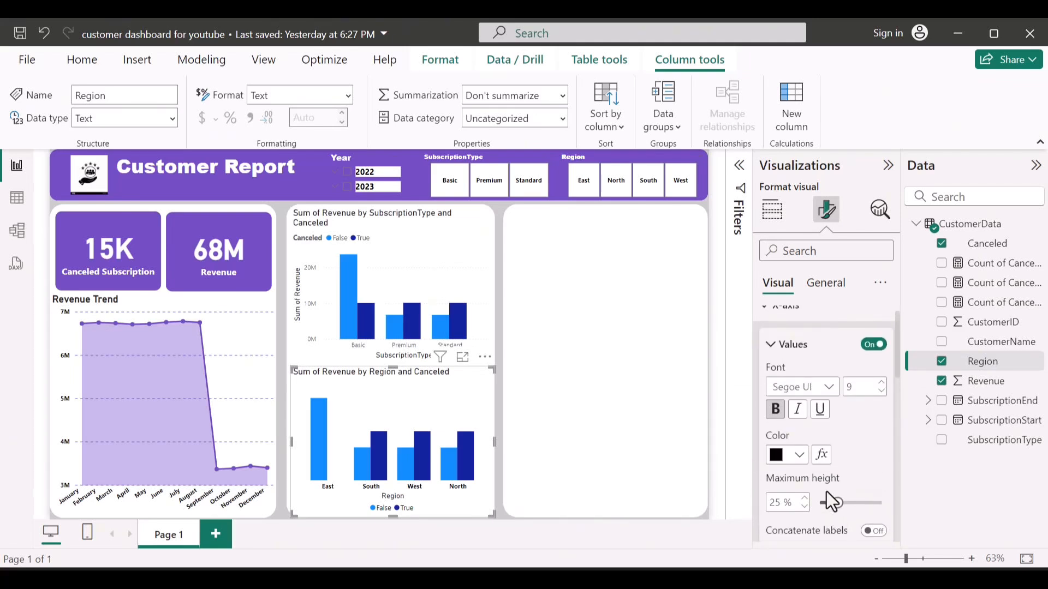
scroll(827, 491, "down", 3)
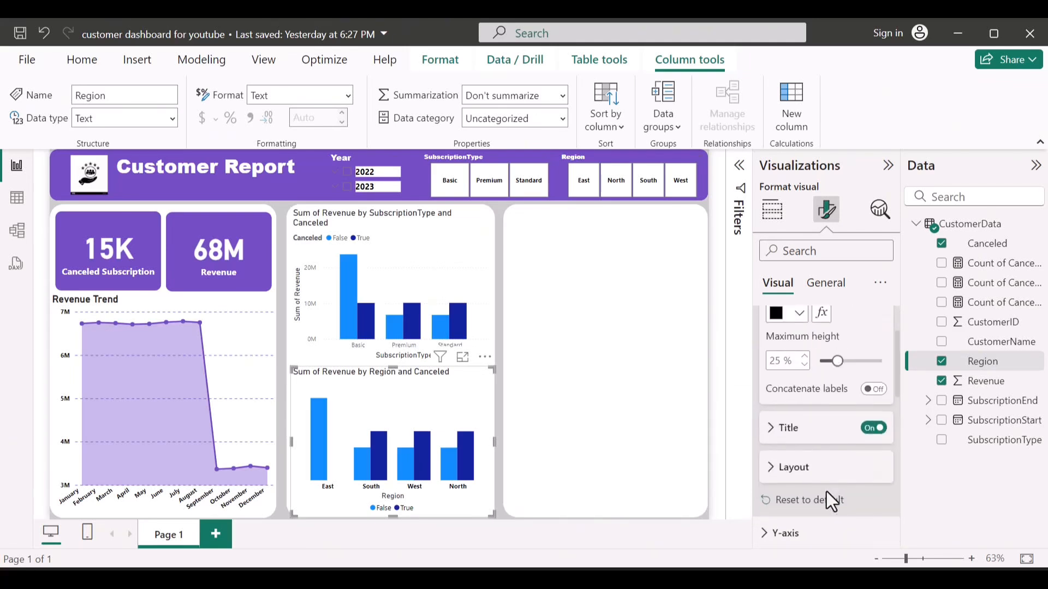
left_click(788, 436)
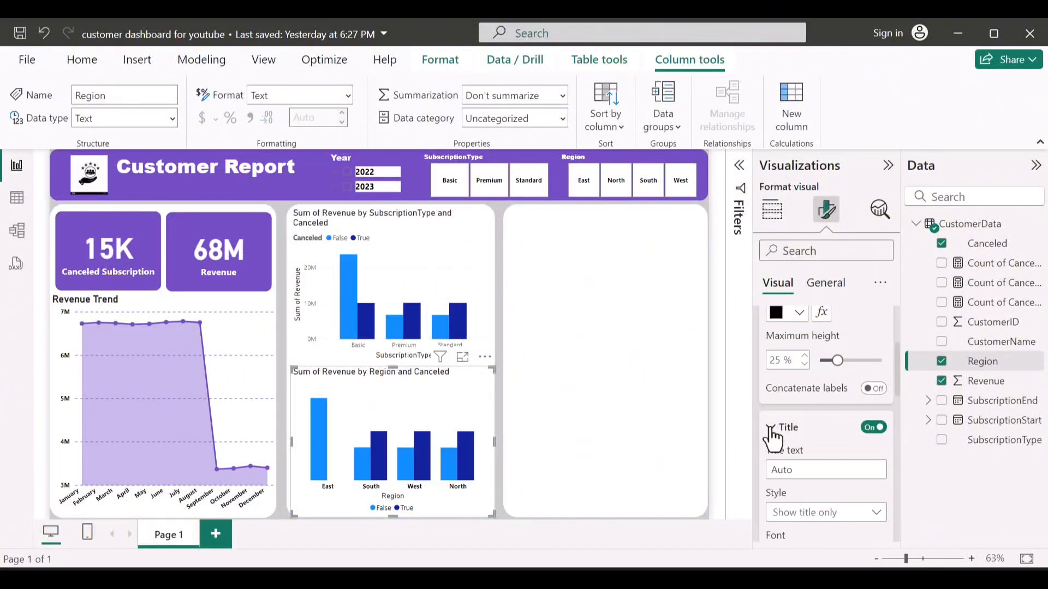
scroll(803, 492, "down", 3)
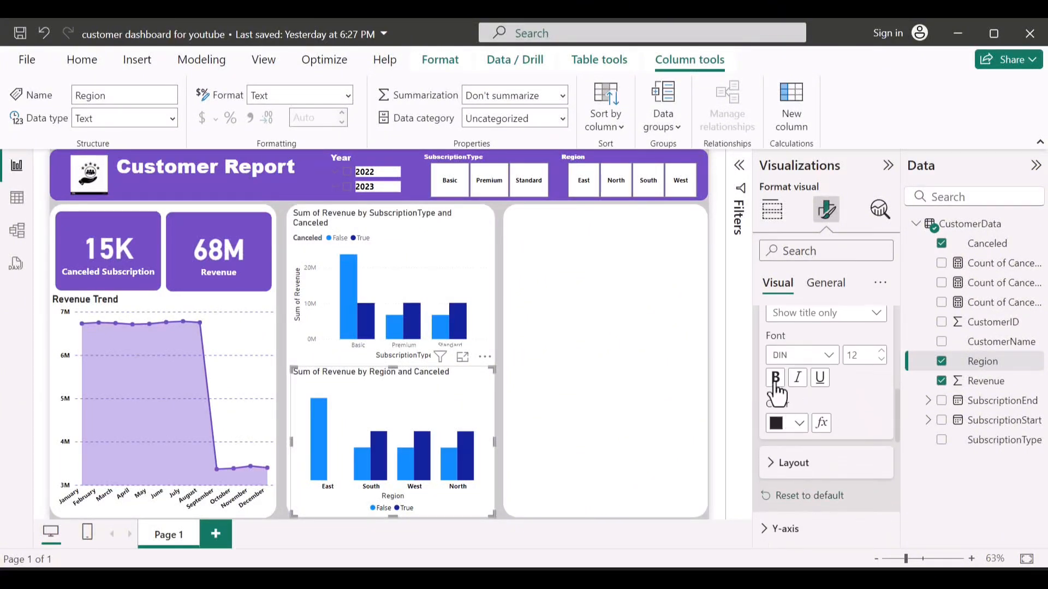
left_click(830, 356)
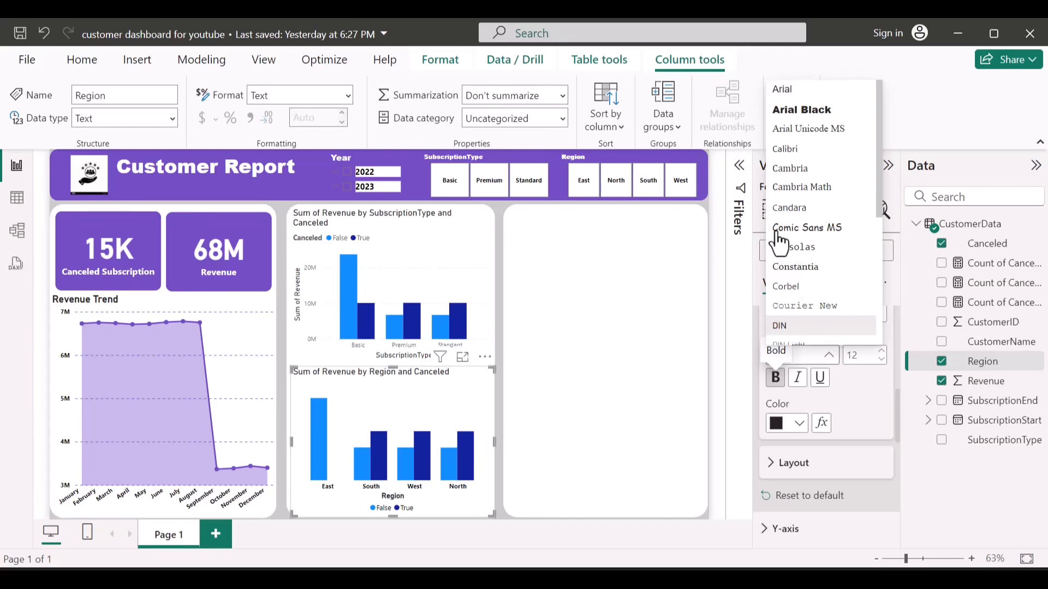
left_click(778, 112)
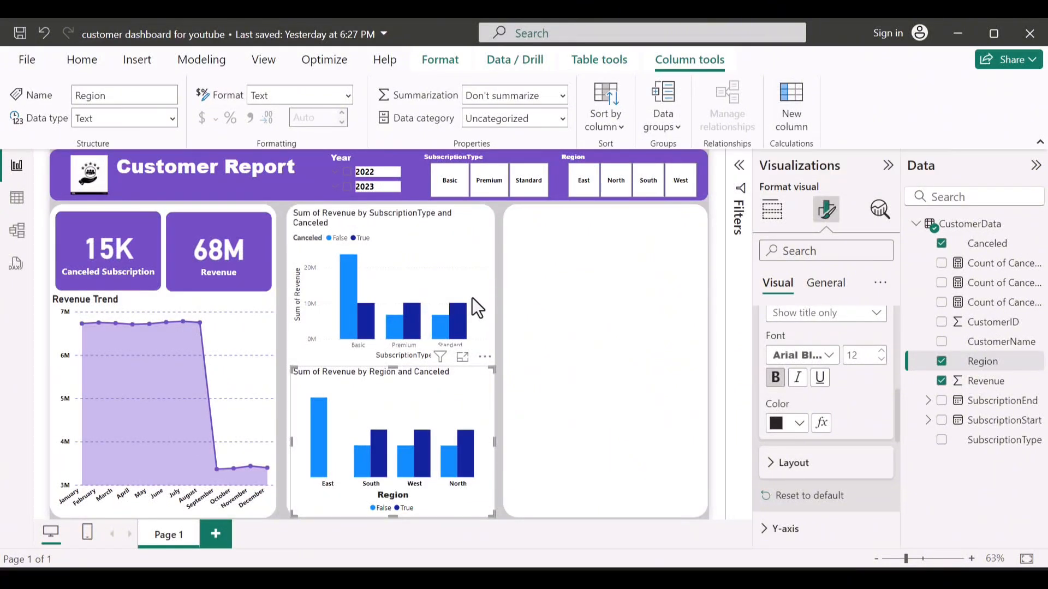
scroll(862, 336, "up", 5)
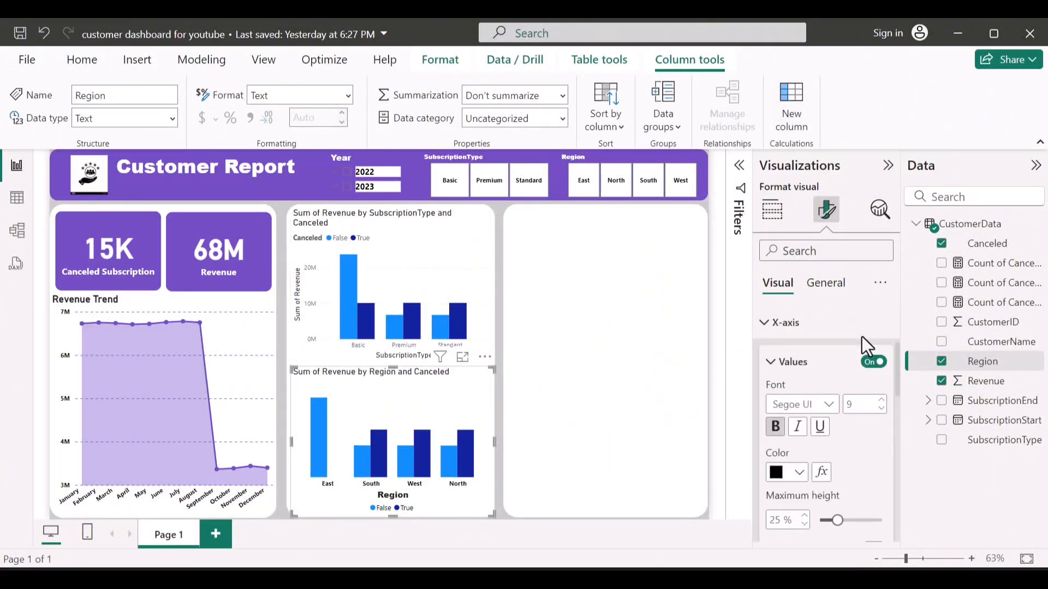
Turn on data labels for the columns of the Region chart
left_click(809, 328)
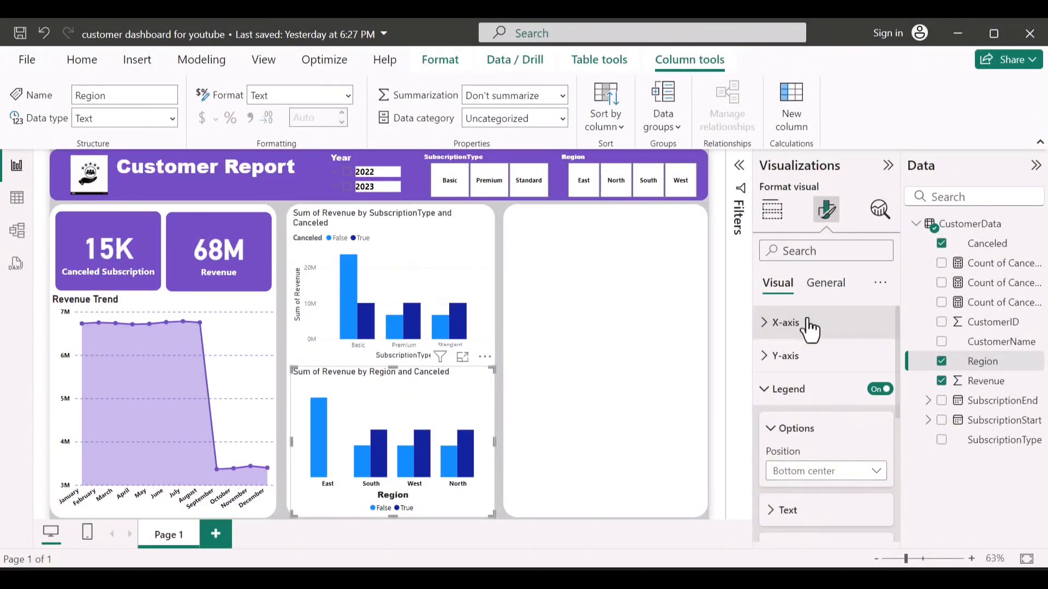
left_click(809, 327)
left_click(809, 328)
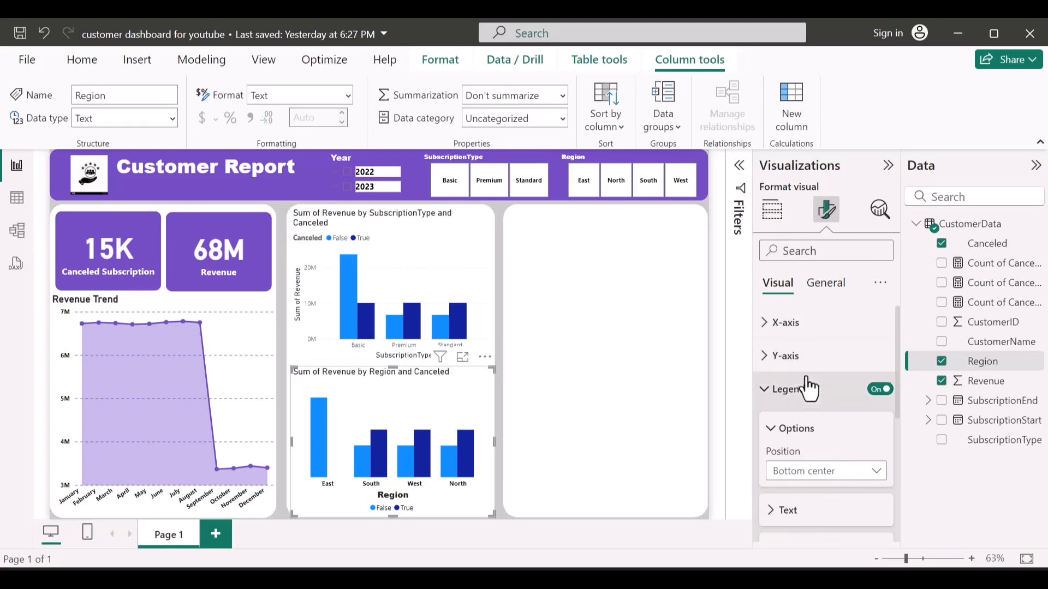
left_click(809, 389)
scroll(810, 389, "down", 2)
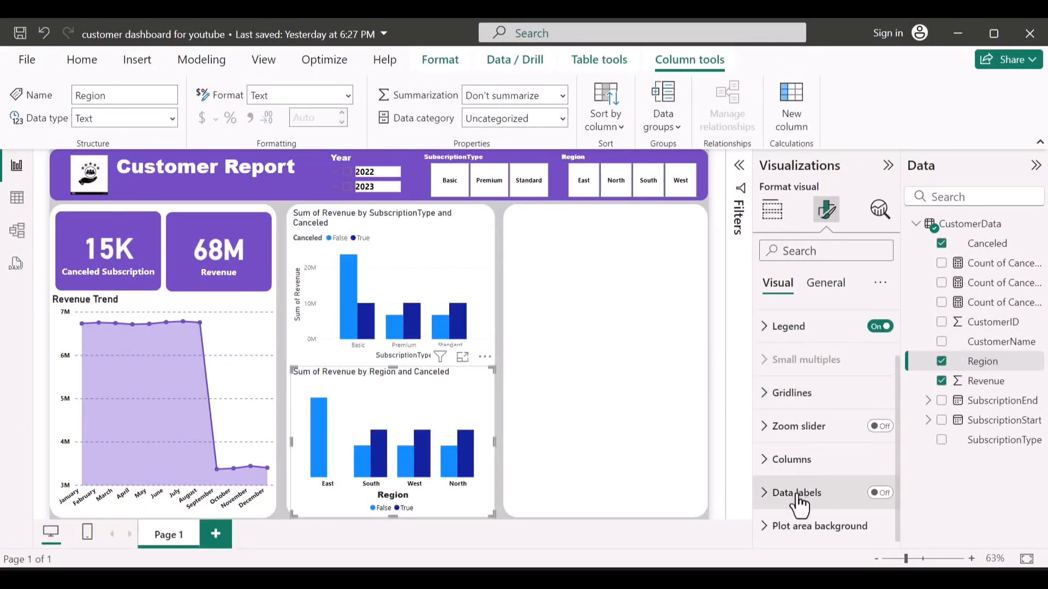
left_click(879, 494)
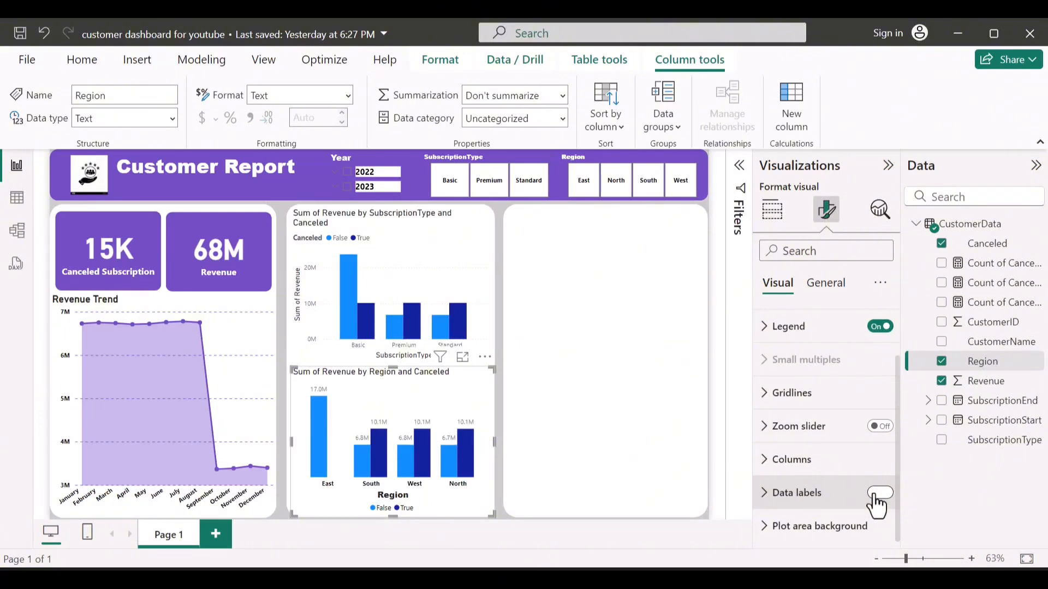
Format the Region chart's data label values as bold, size 10 and black
left_click(826, 494)
scroll(799, 489, "down", 2)
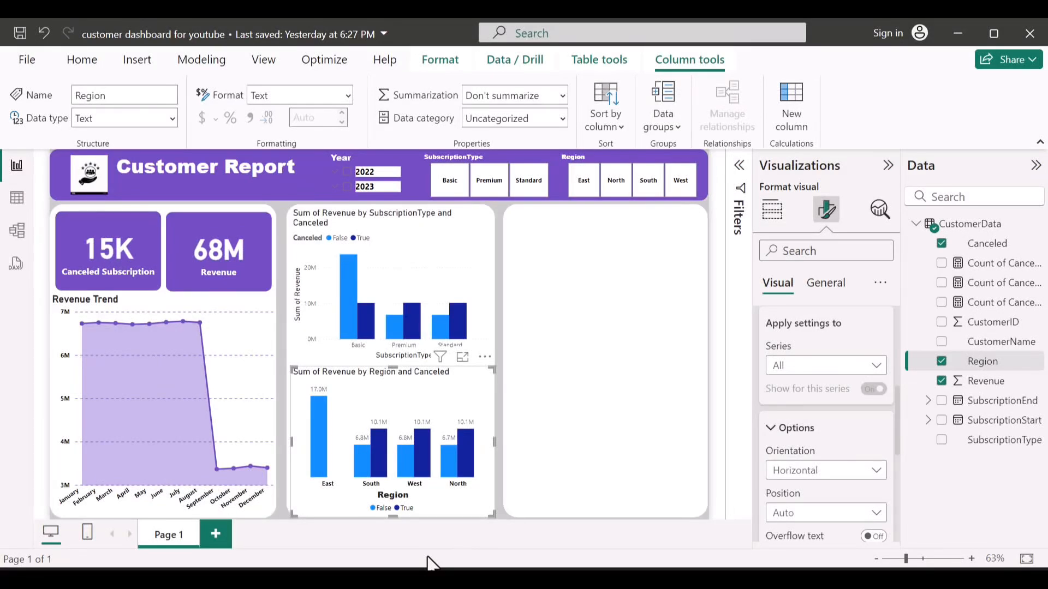
scroll(795, 396, "down", 4)
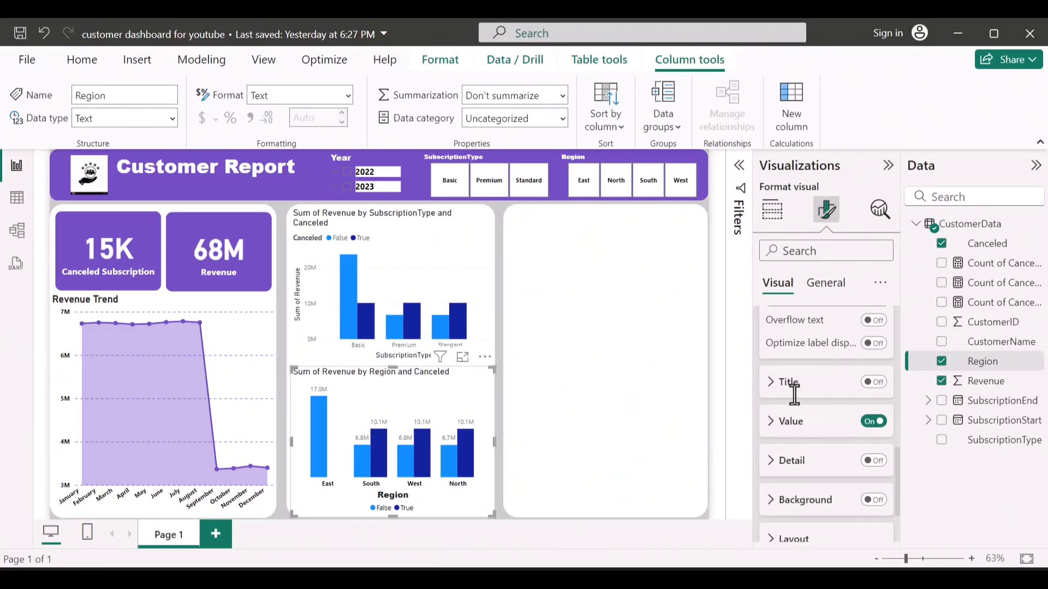
left_click(817, 426)
scroll(771, 541, "down", 2)
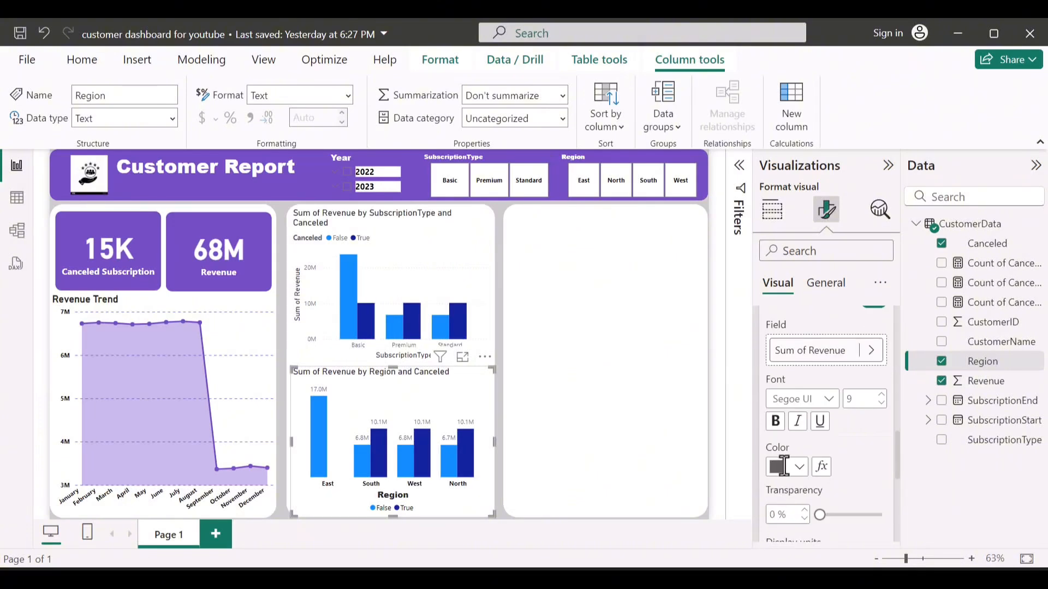
left_click(774, 422)
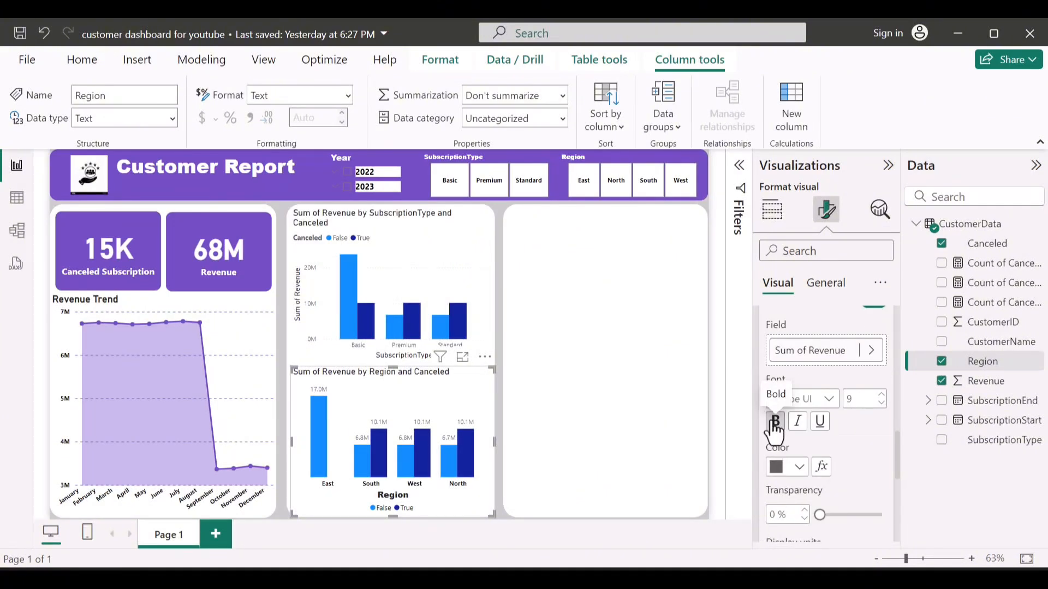
left_click(883, 398)
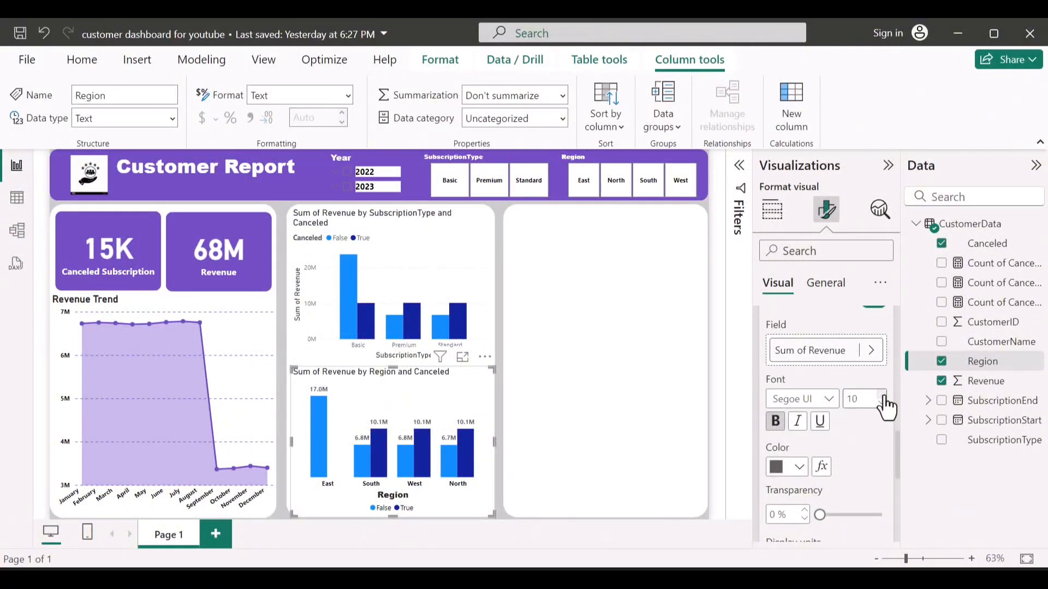
left_click(799, 469)
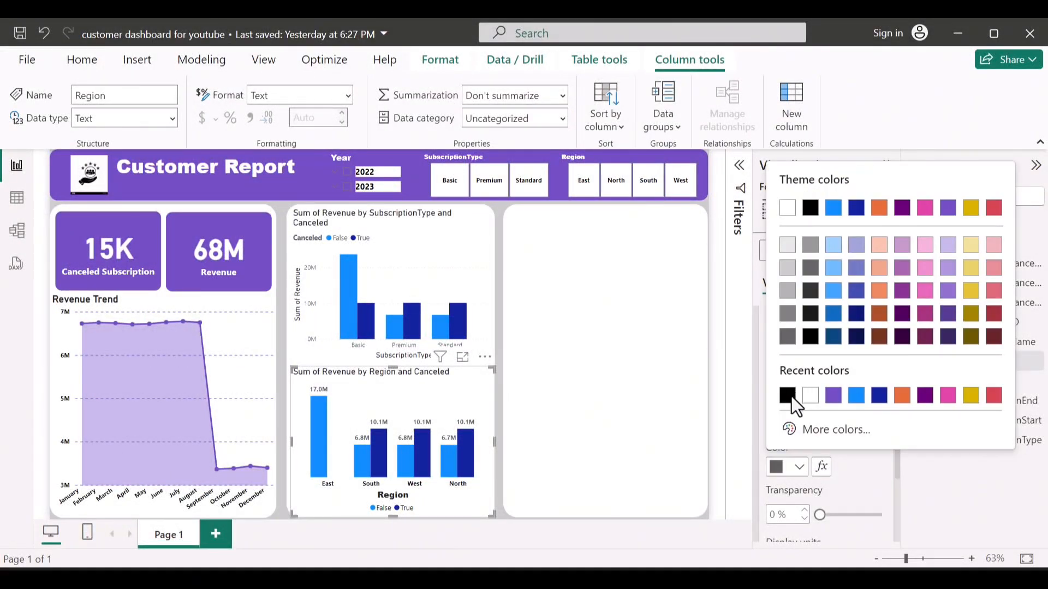
left_click(787, 395)
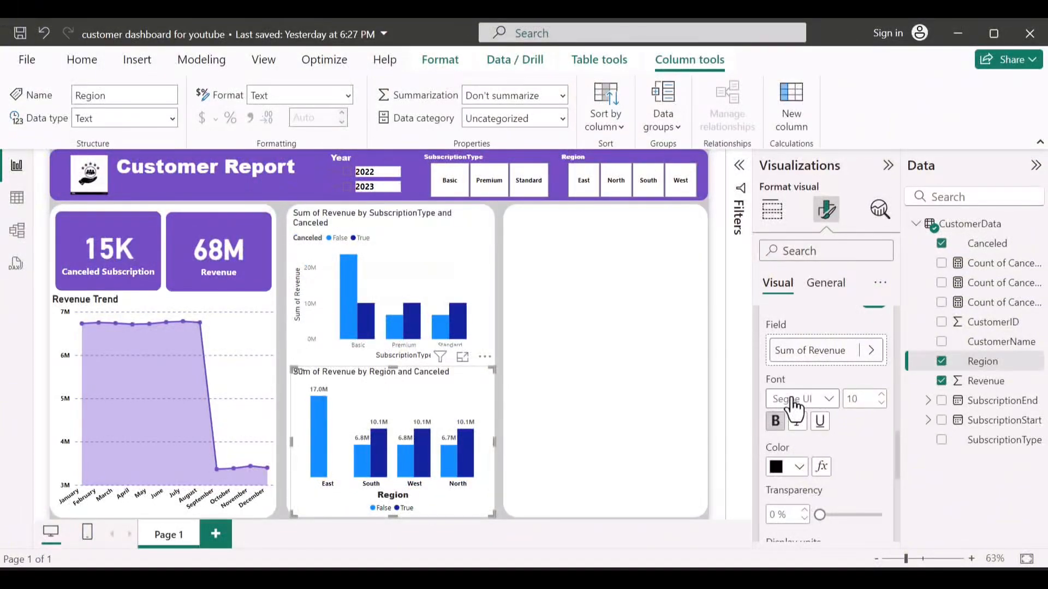
Set the column color of the False series in the Region chart to purple
scroll(856, 440, "up", 3)
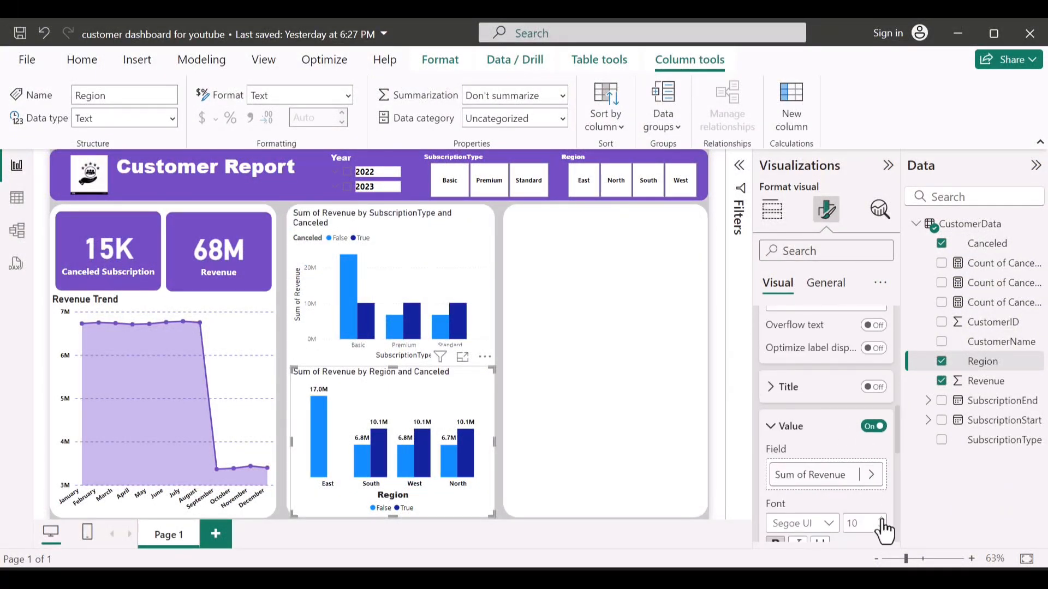
scroll(798, 480, "up", 5)
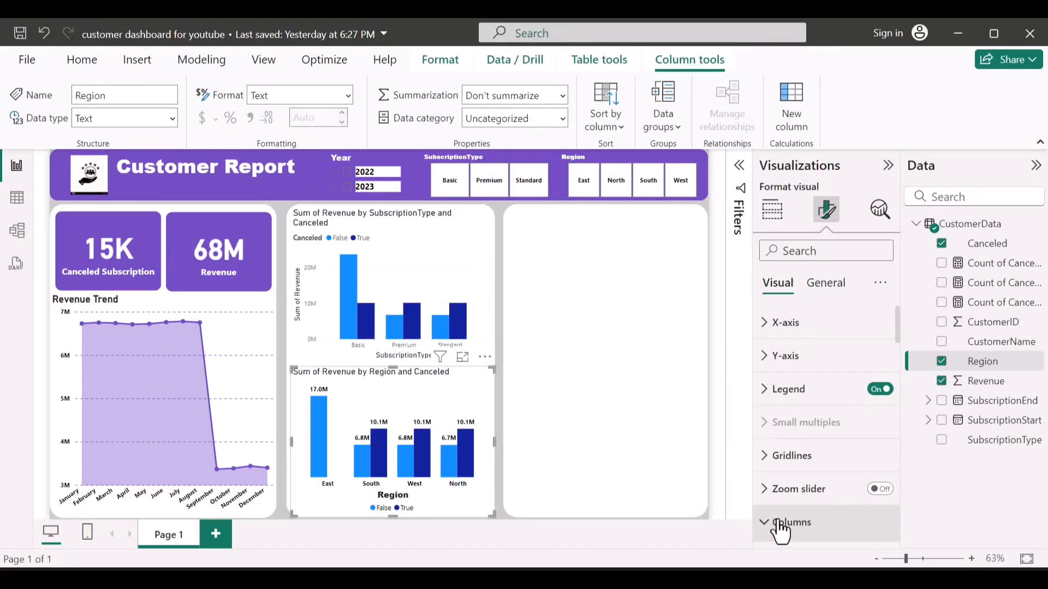
left_click(781, 524)
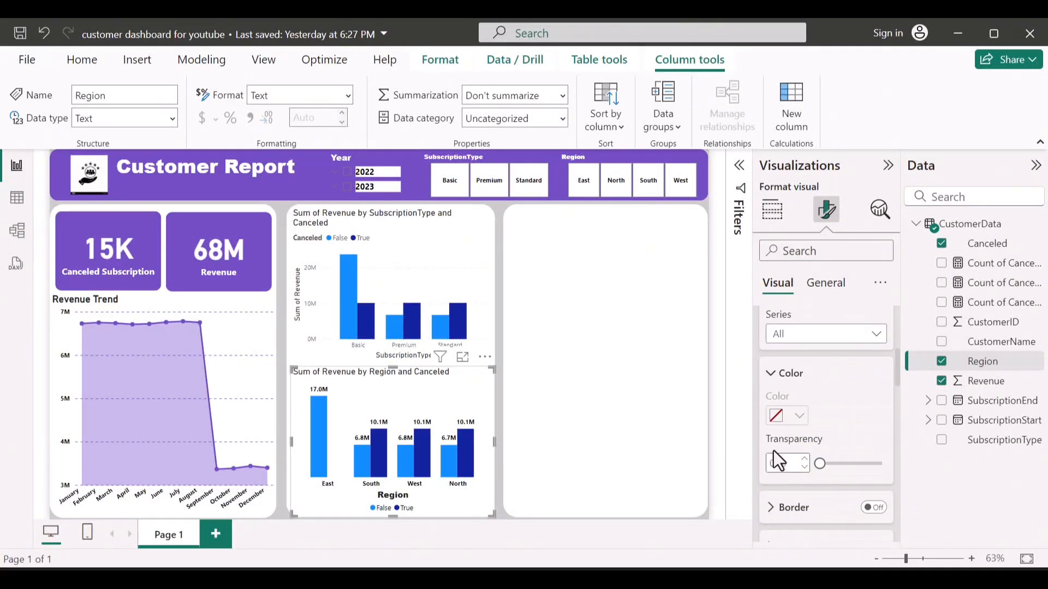
left_click(819, 335)
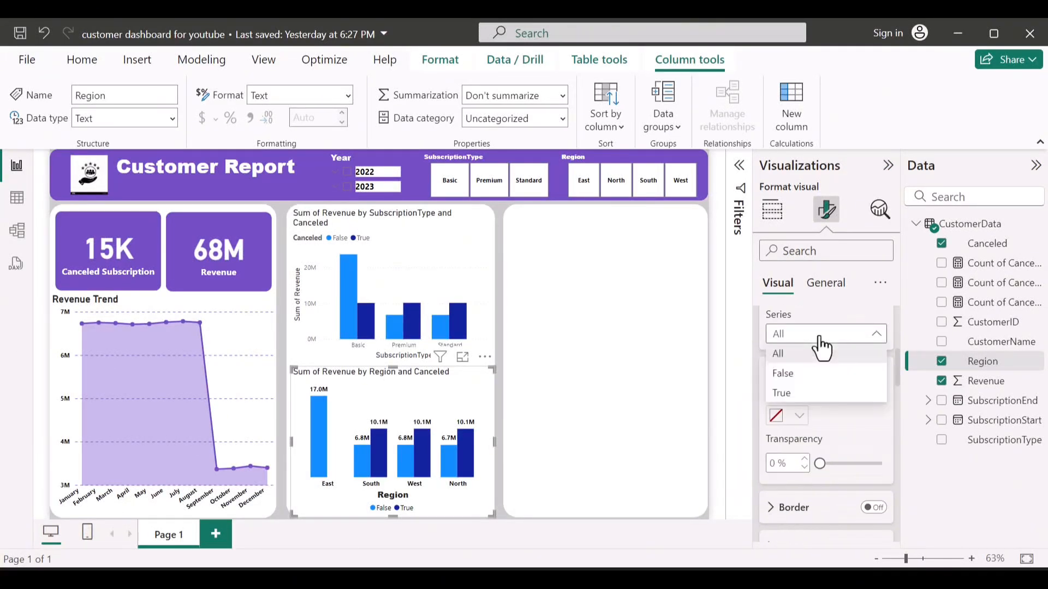
left_click(805, 377)
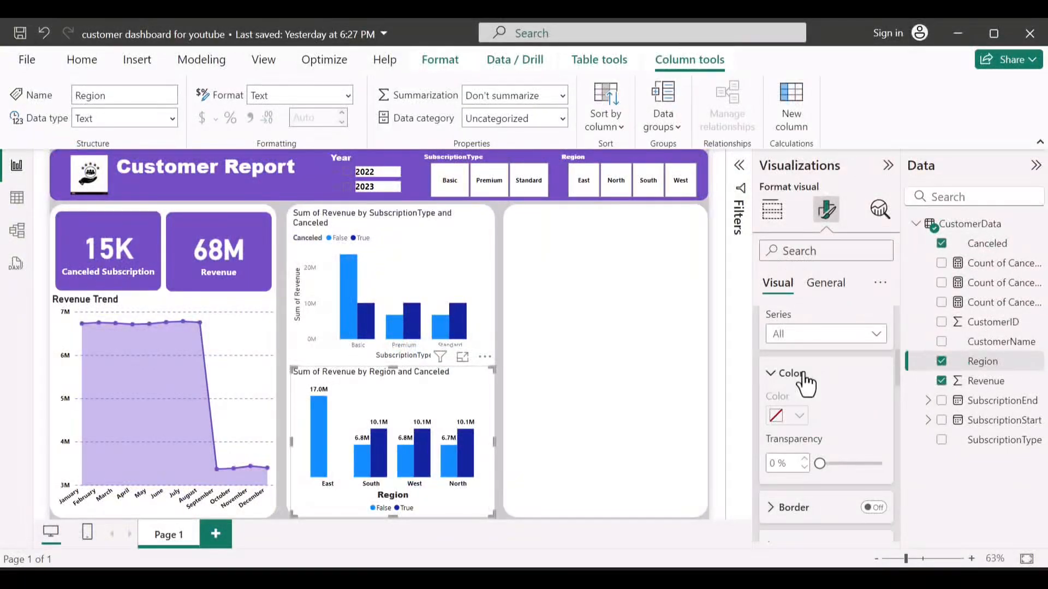
left_click(800, 416)
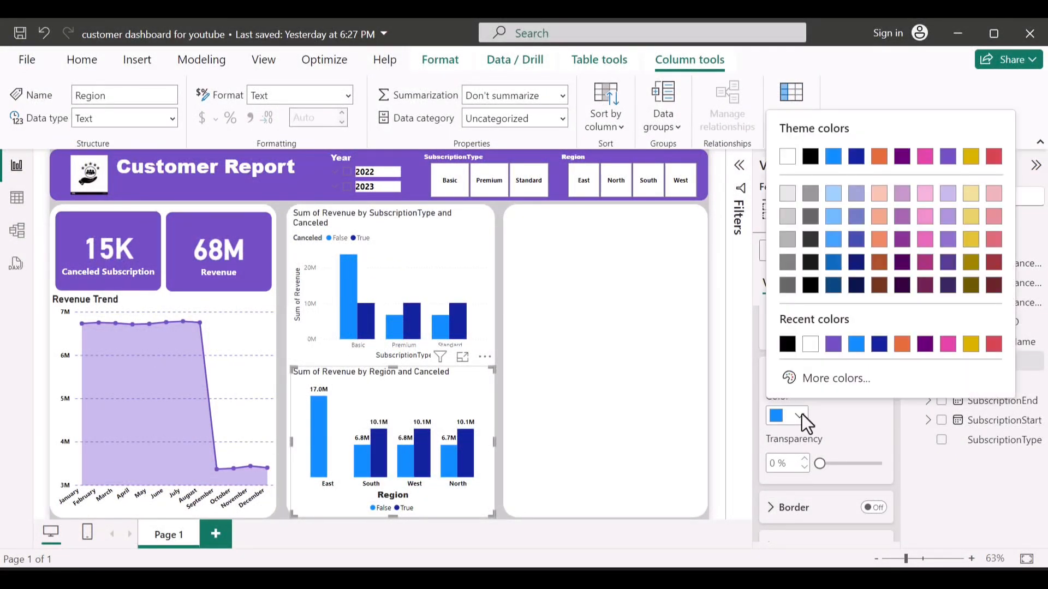
left_click(833, 345)
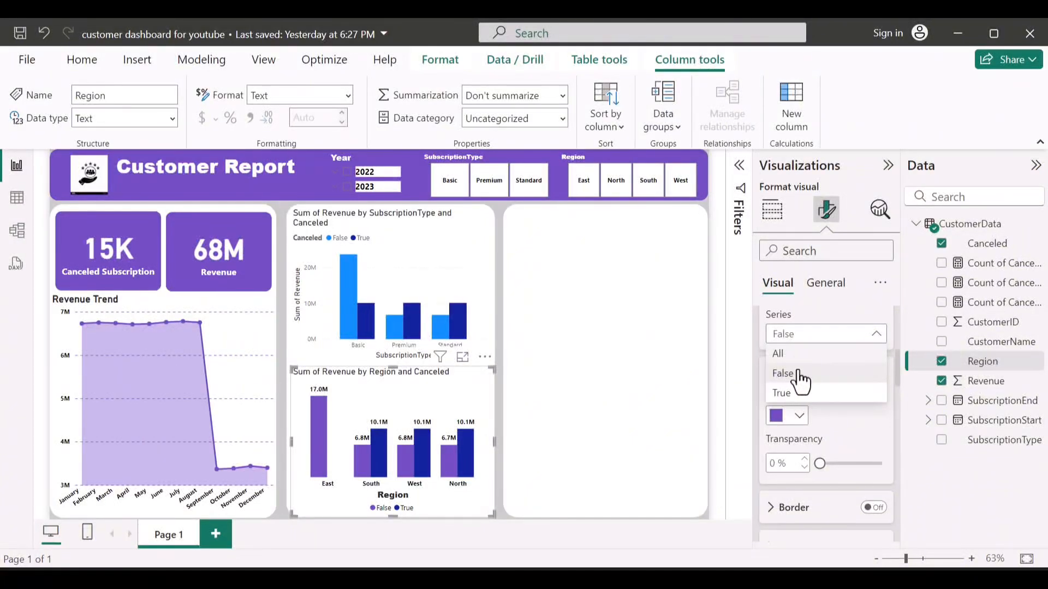
Set the column color of the True series in the Region chart to light purple
key("Escape")
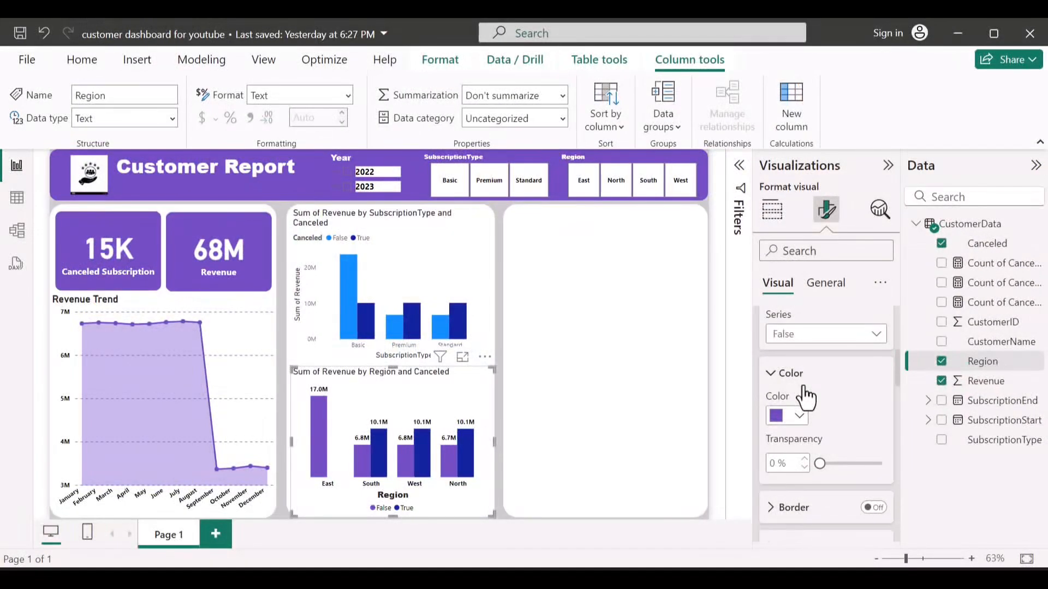
key("Down")
left_click(797, 418)
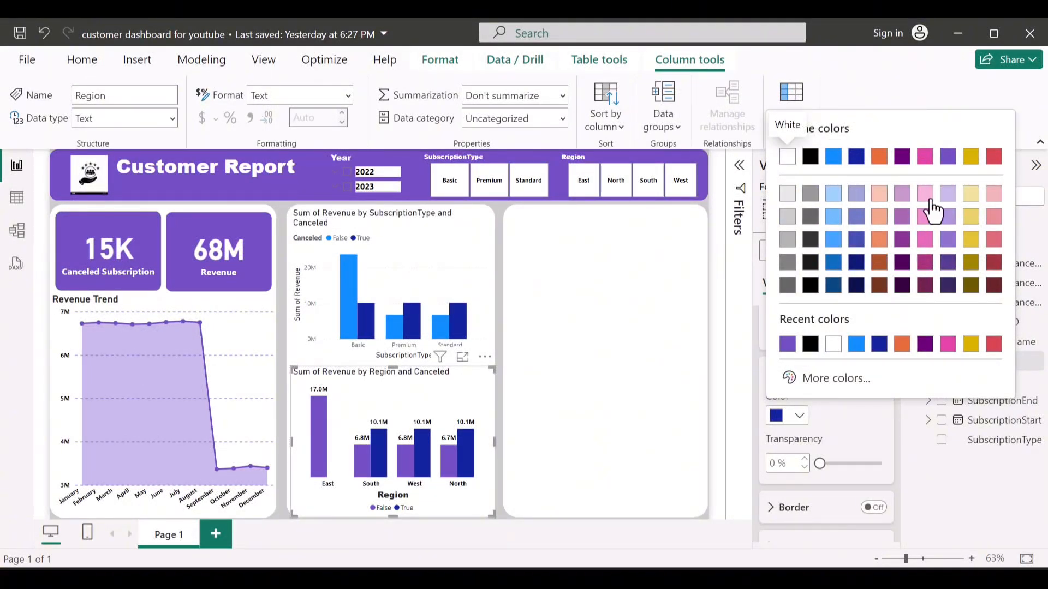
left_click(902, 195)
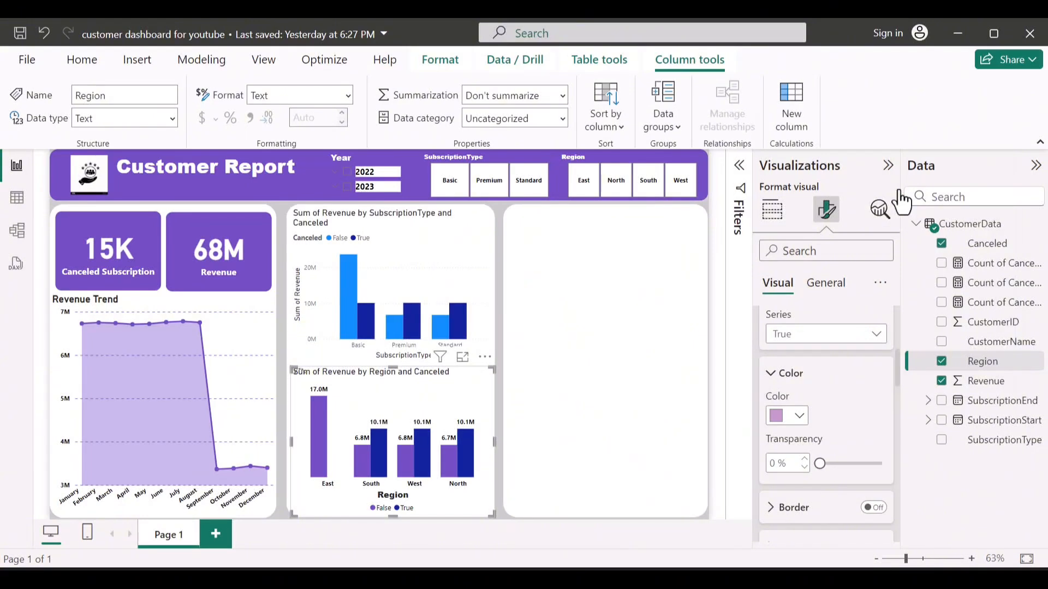
Turn off the background and the title of the Region chart
left_click(827, 289)
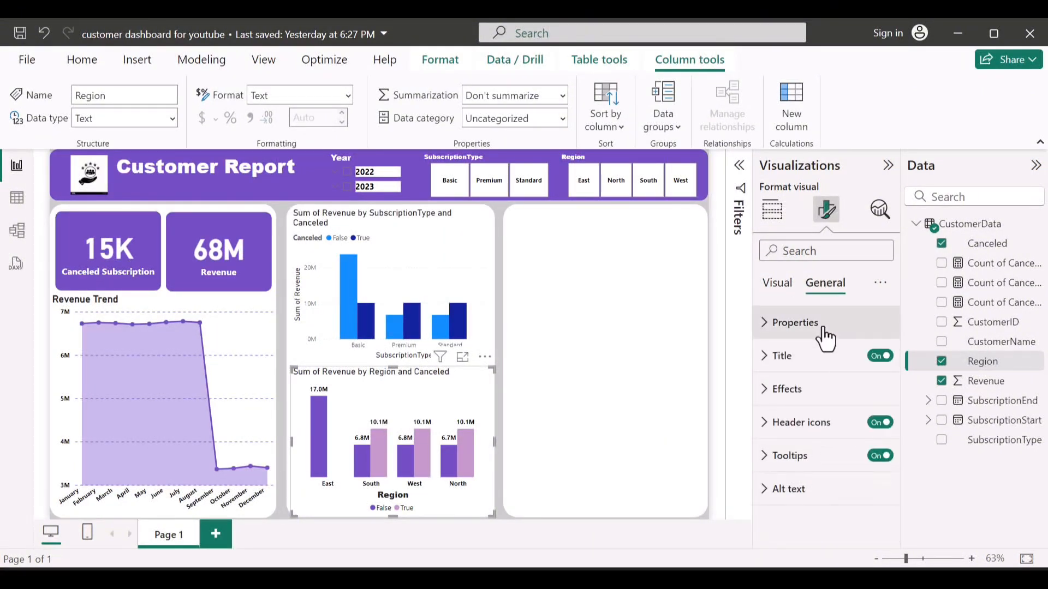
left_click(825, 397)
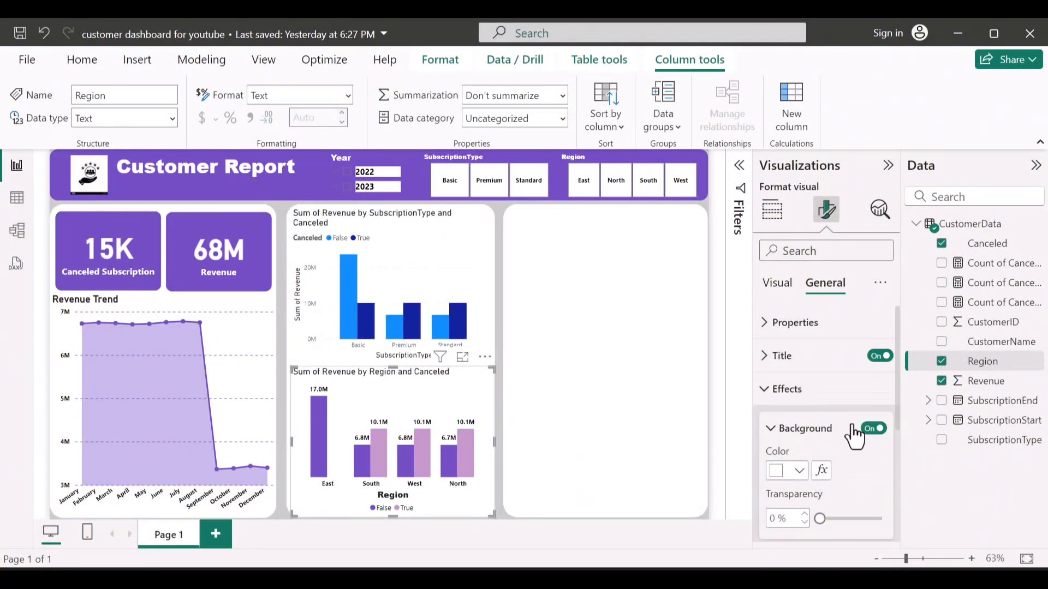
left_click(872, 430)
left_click(879, 356)
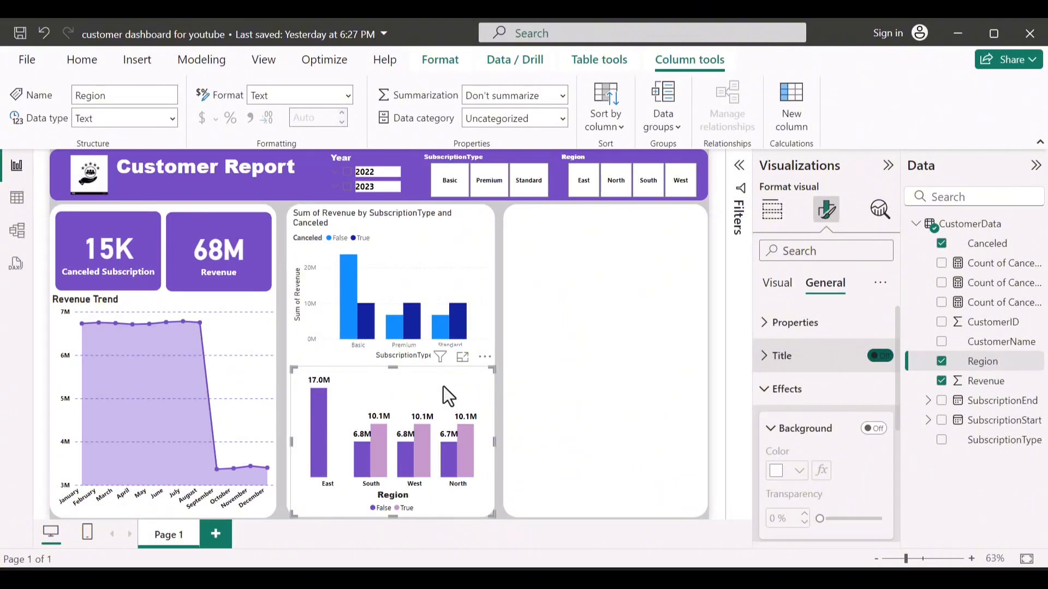
Move the Region chart slightly up and resize it to fill the lower half of the middle white card
left_click_drag(443, 385, 439, 384)
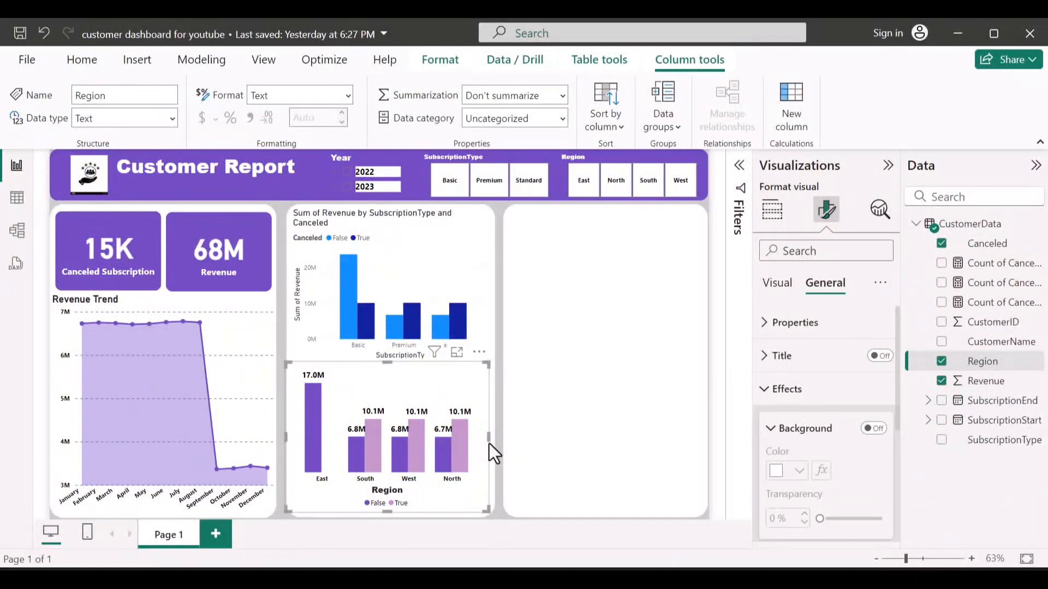
left_click_drag(494, 443, 490, 443)
left_click_drag(387, 513, 391, 516)
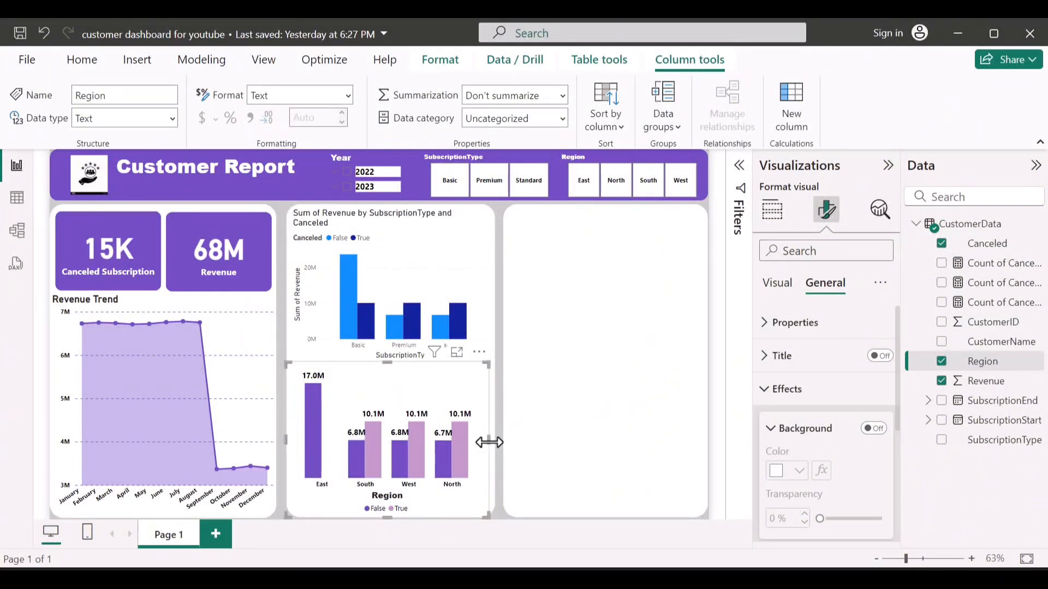
left_click_drag(489, 443, 495, 443)
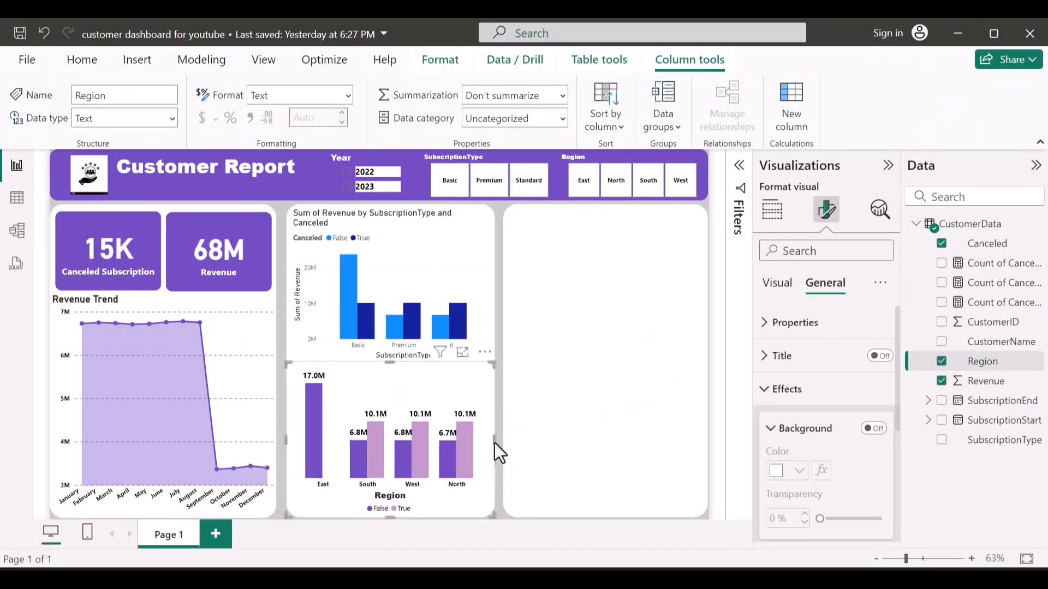
Copy the Region chart's formatting onto the SubscriptionType chart with the Format painter
left_click(418, 273)
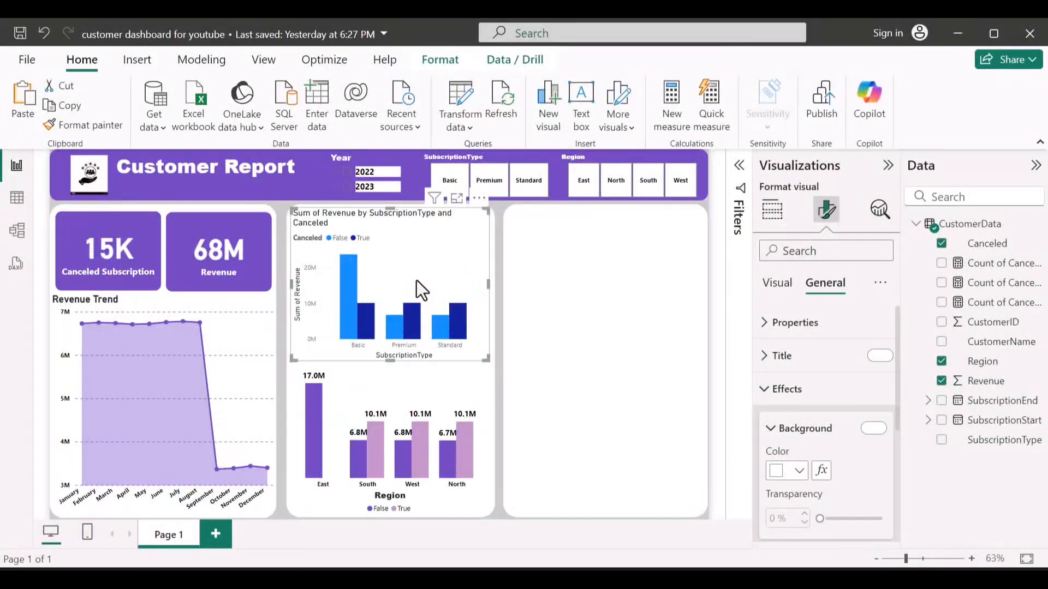
left_click(398, 391)
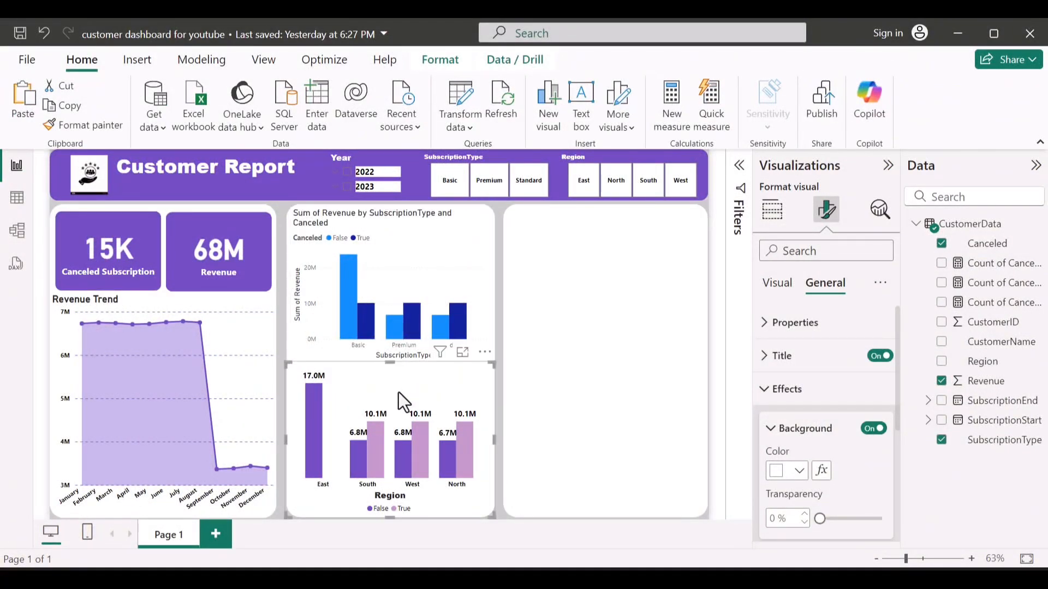
left_click(60, 125)
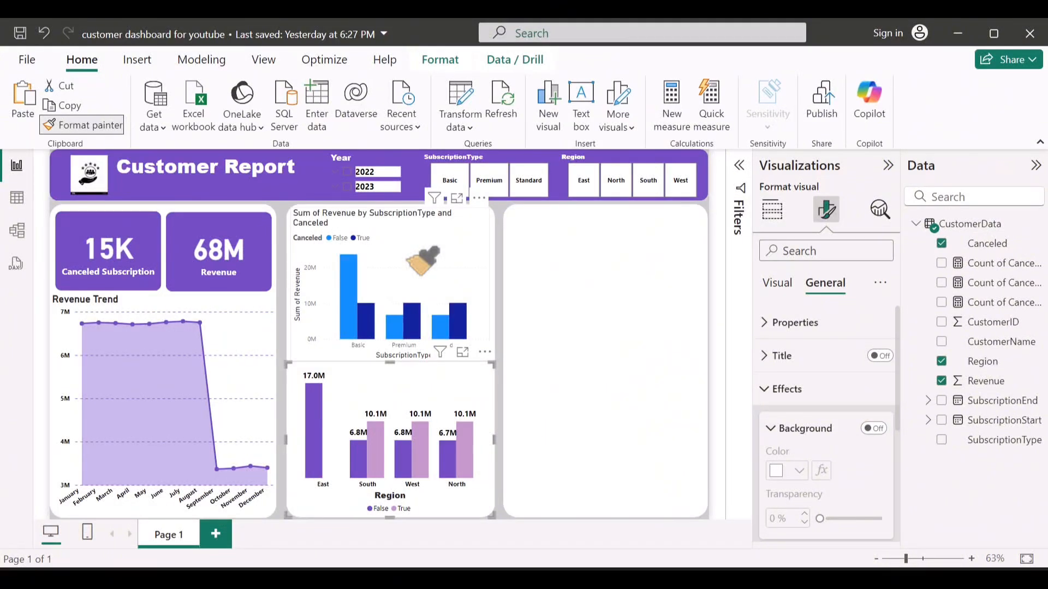
left_click(417, 266)
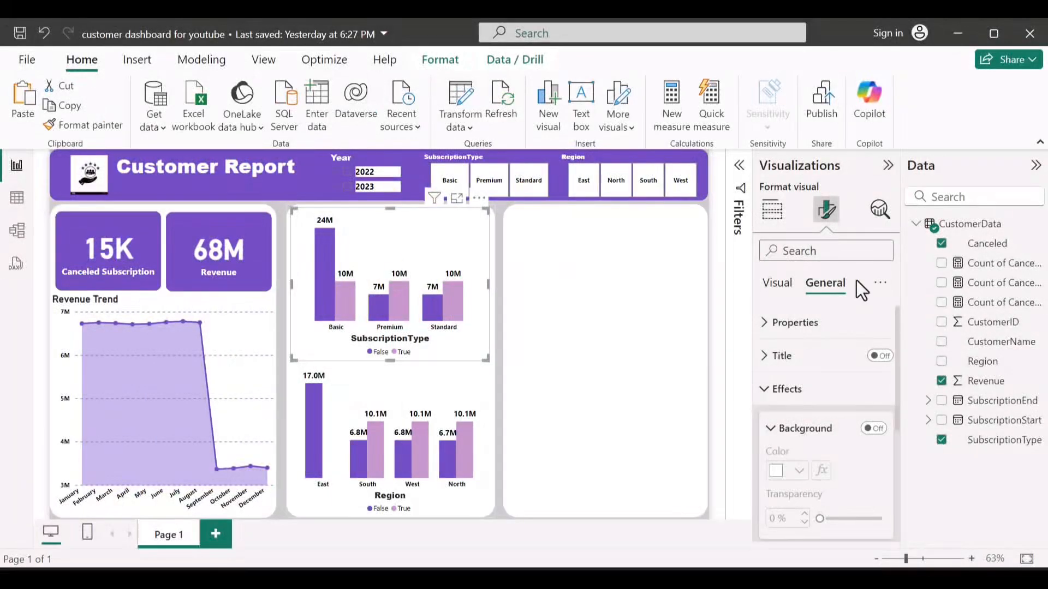
Turn on the title of the SubscriptionType chart and change its text to "Revenue"
left_click(881, 357)
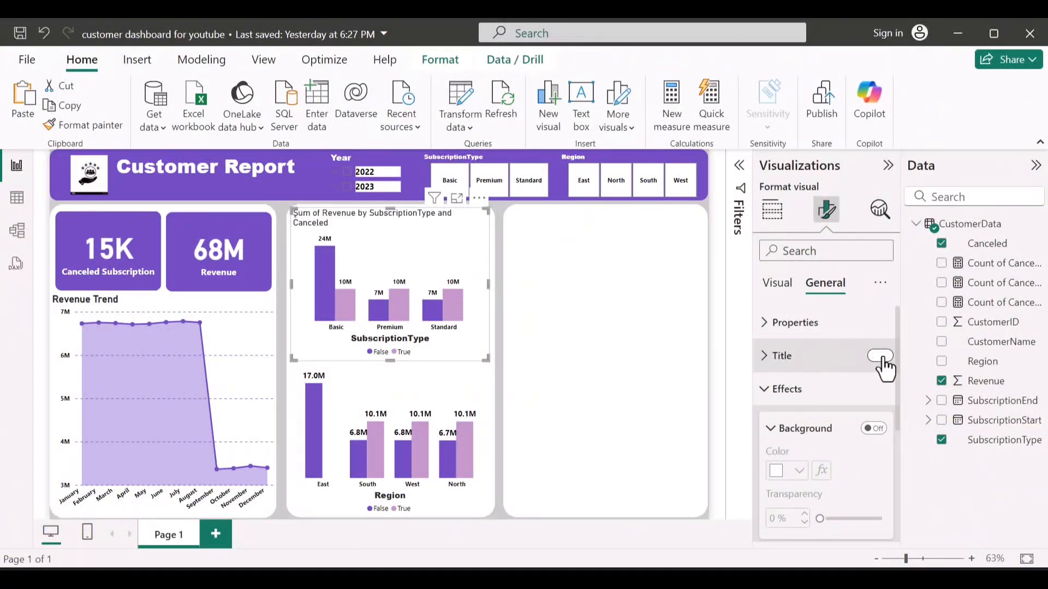
left_click(828, 387)
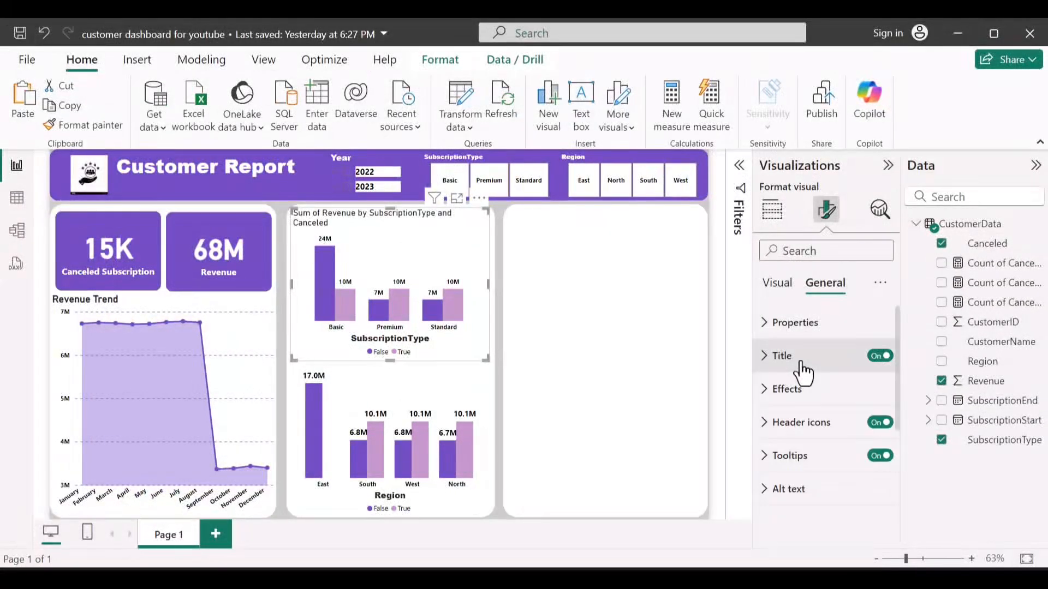
left_click(786, 358)
left_click(804, 437)
key("BackSpace")
key("BackSpace")
key("BackSpace")
key("BackSpace")
key("BackSpace")
key("BackSpace")
key("BackSpace")
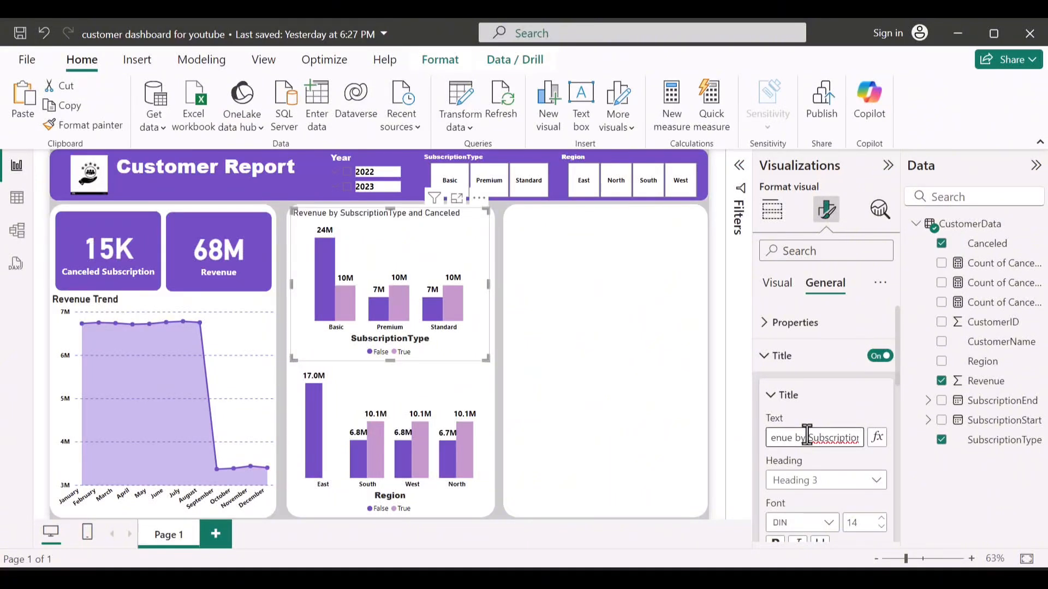
left_click_drag(774, 438, 874, 451)
type("Revenue")
scroll(810, 492, "down", 3)
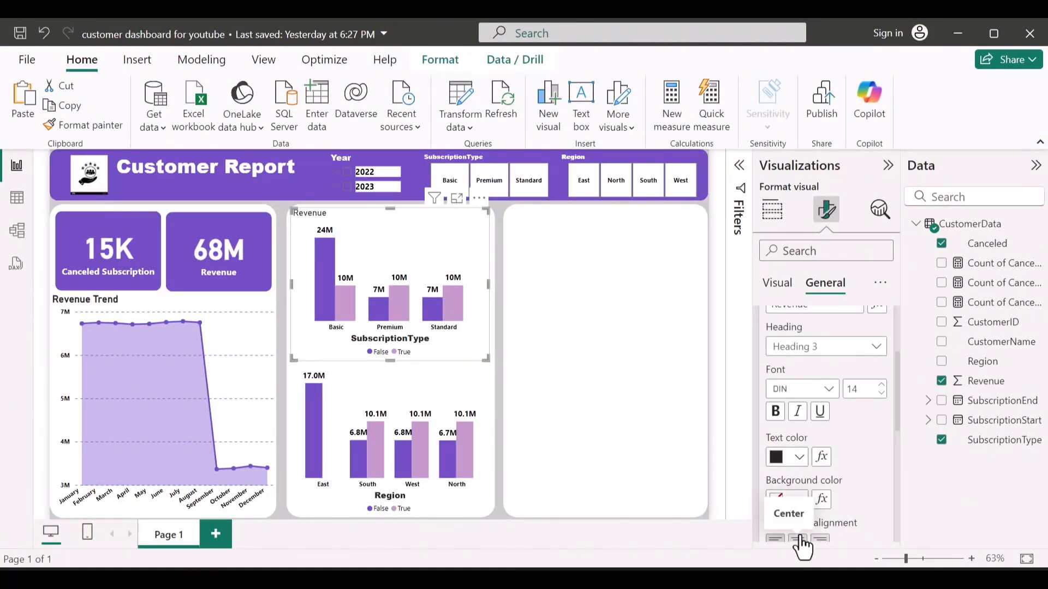
Center the title of the SubscriptionType chart and set its font to Segoe UI Bold with bold style
scroll(801, 516, "down", 2)
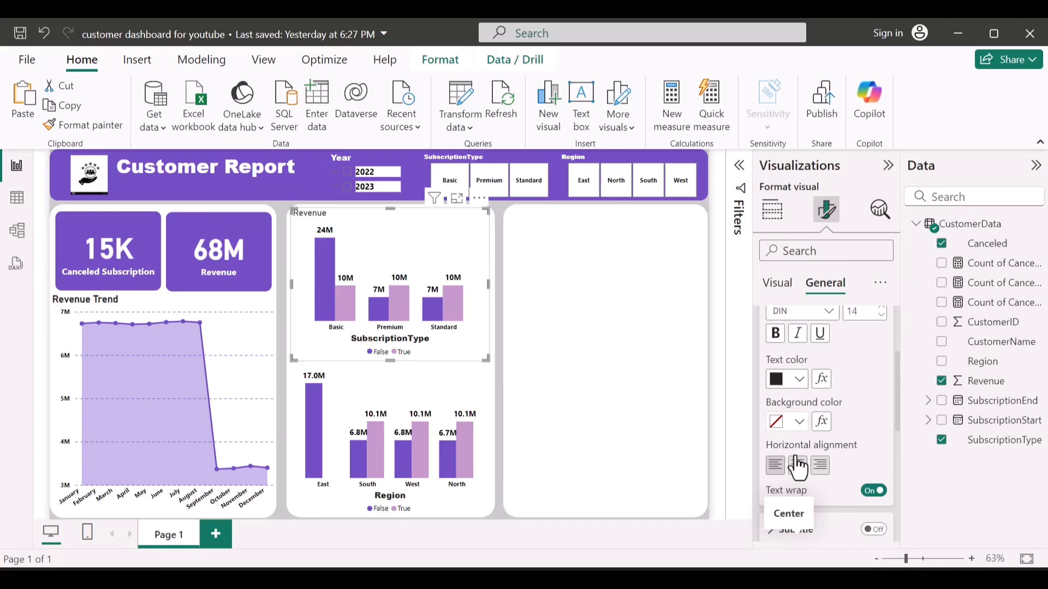
left_click(798, 464)
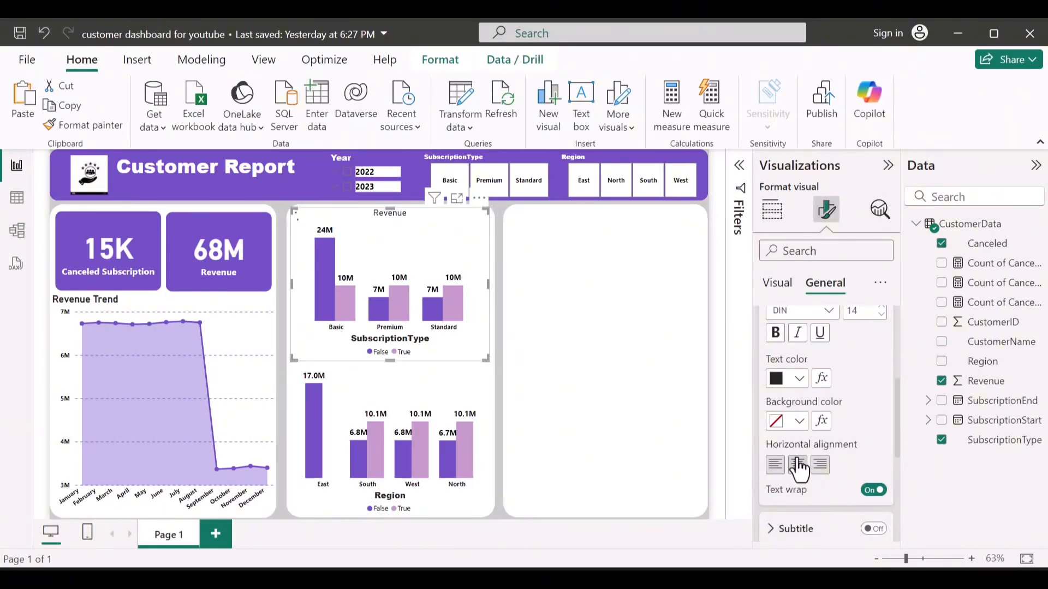
scroll(814, 424, "up", 2)
left_click(829, 368)
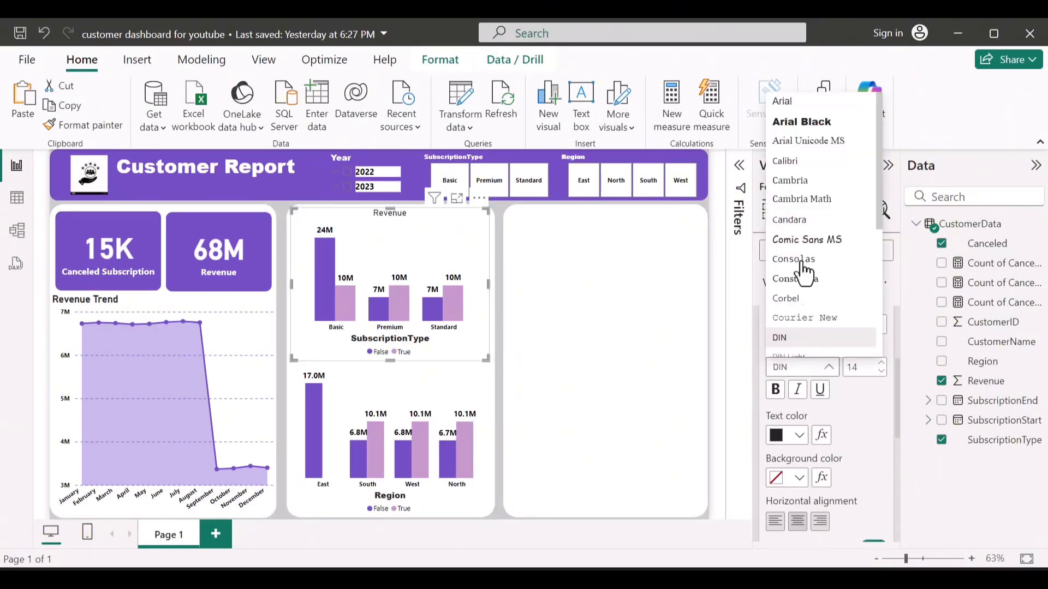
left_click(812, 138)
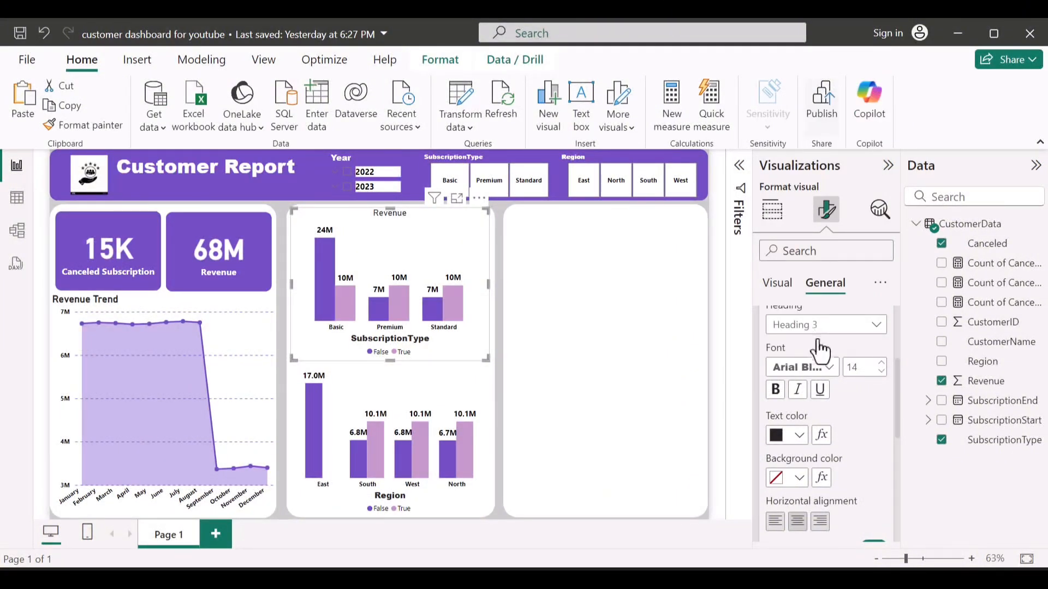
left_click(776, 391)
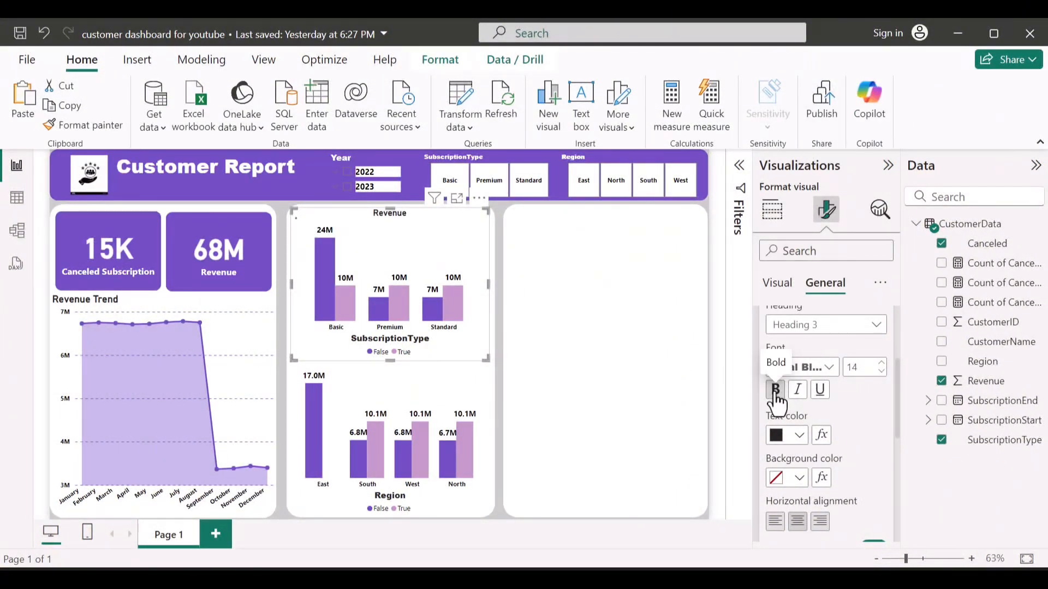
left_click(830, 371)
scroll(775, 224, "down", 3)
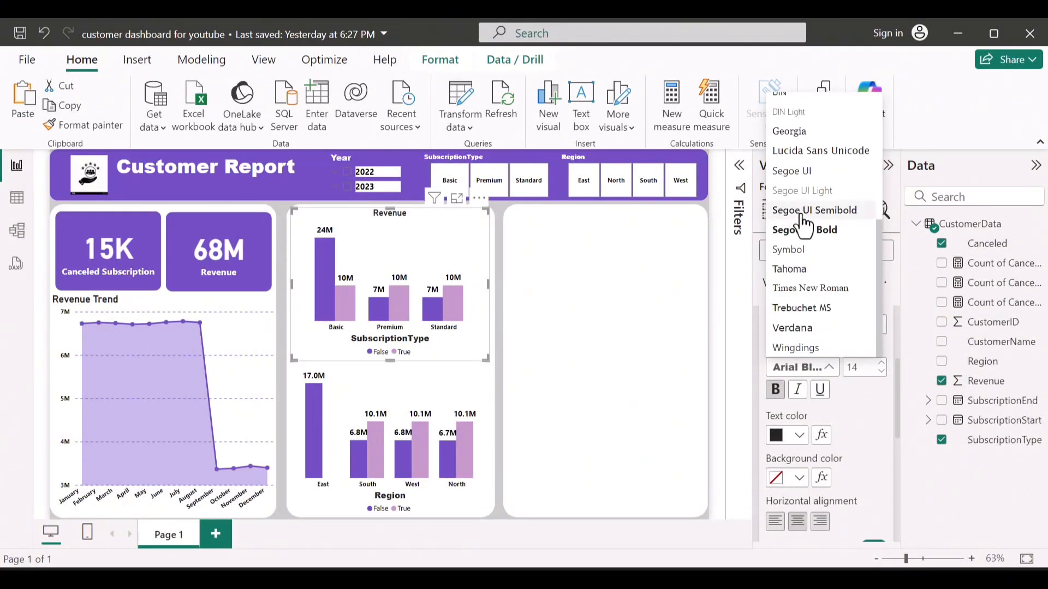
left_click(805, 230)
scroll(811, 415, "down", 3)
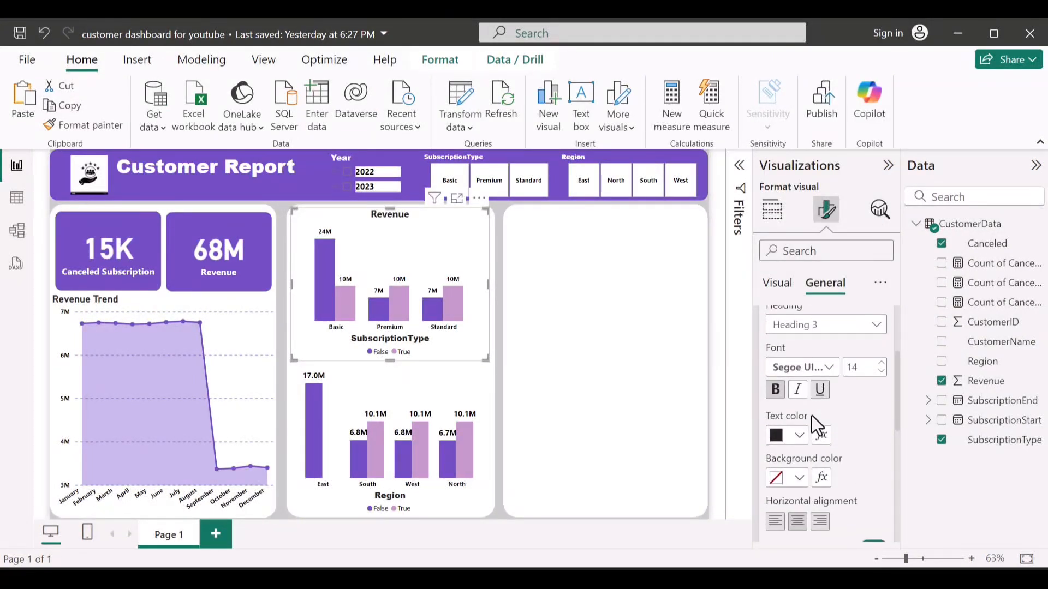
scroll(812, 414, "up", 5)
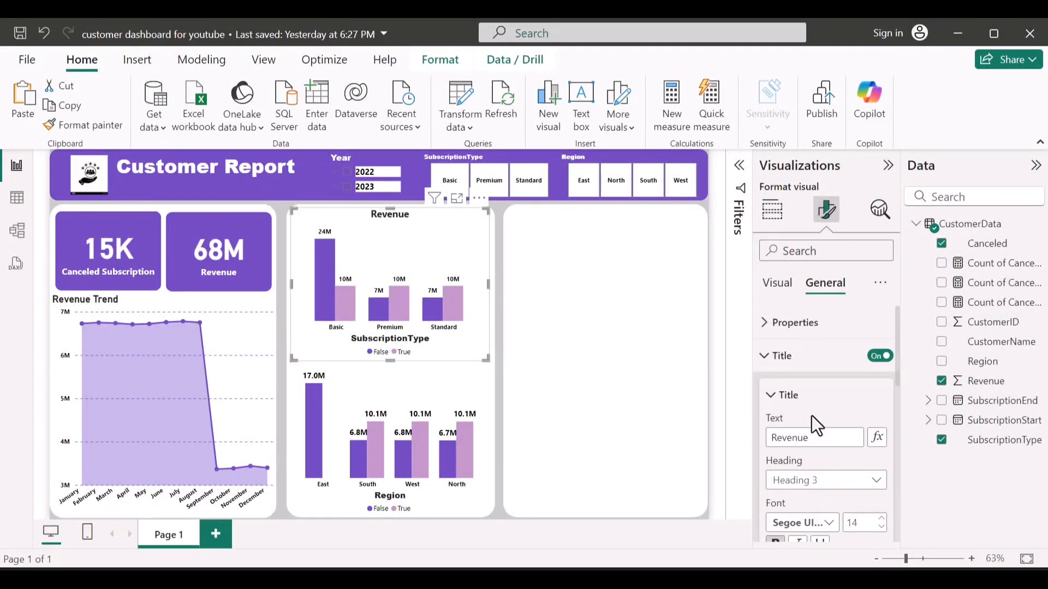
Turn off the legend of the SubscriptionType chart
left_click(774, 355)
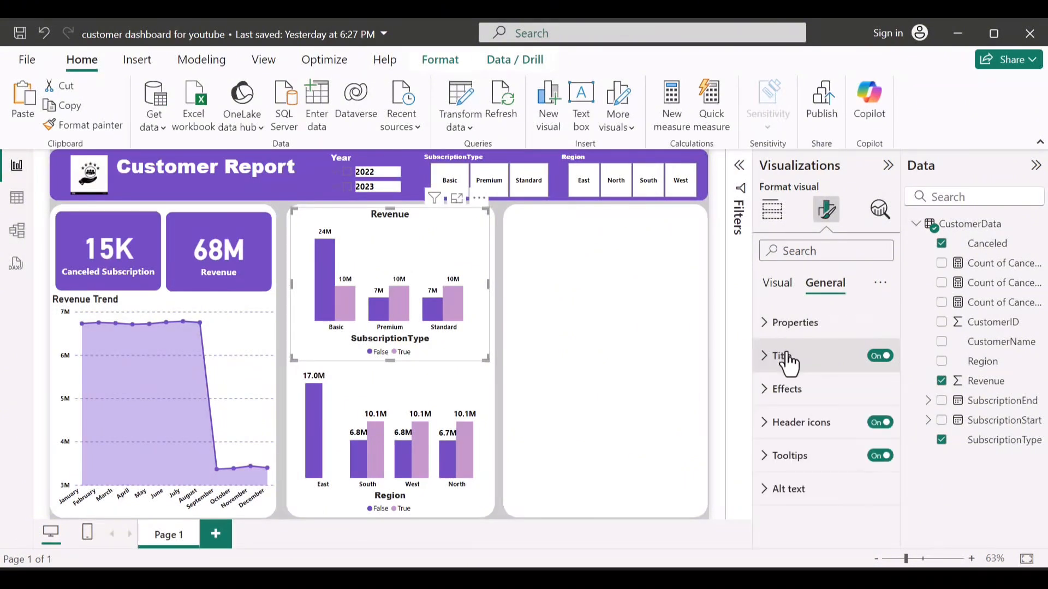
left_click(780, 296)
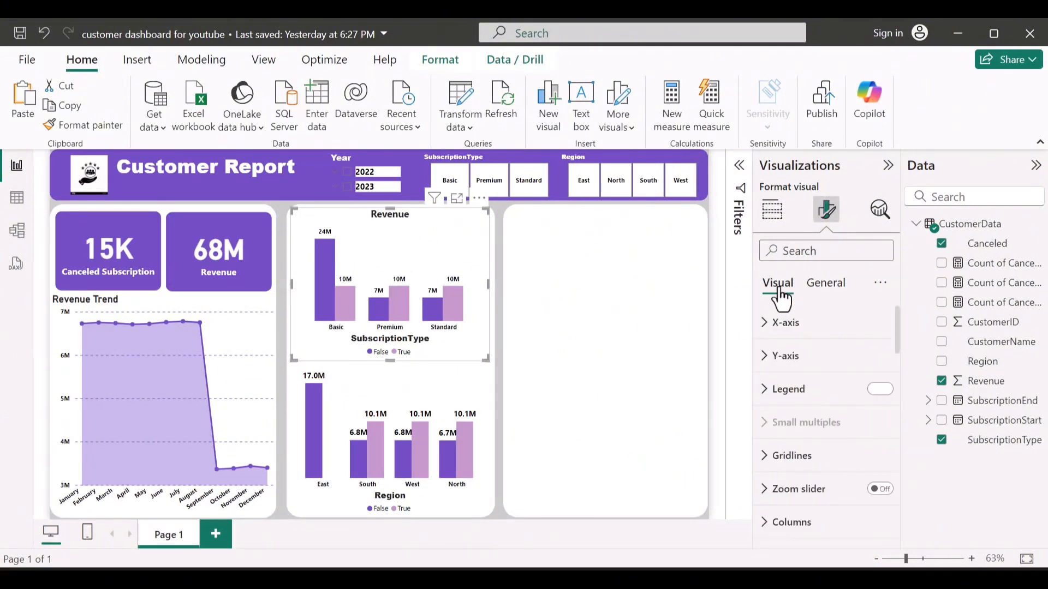
left_click(813, 398)
left_click(881, 391)
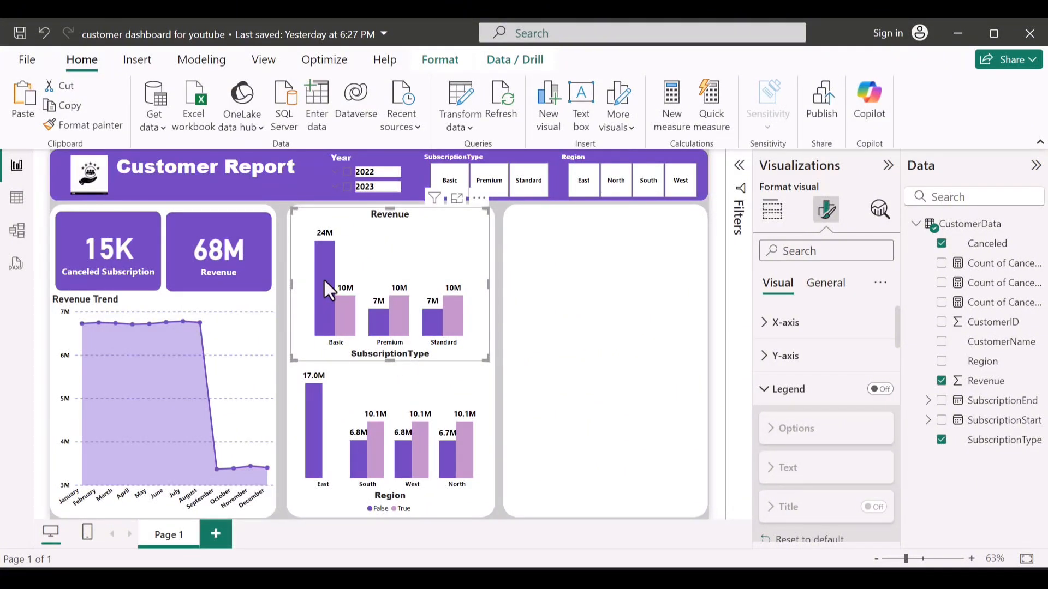
mouse_move(339, 307)
left_click(498, 357)
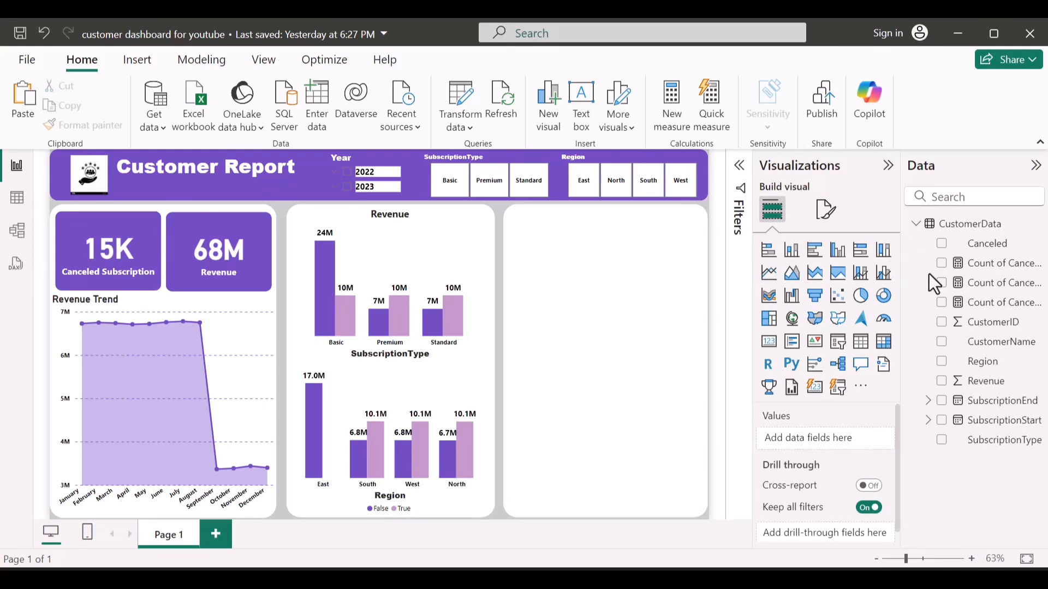
left_click(941, 244)
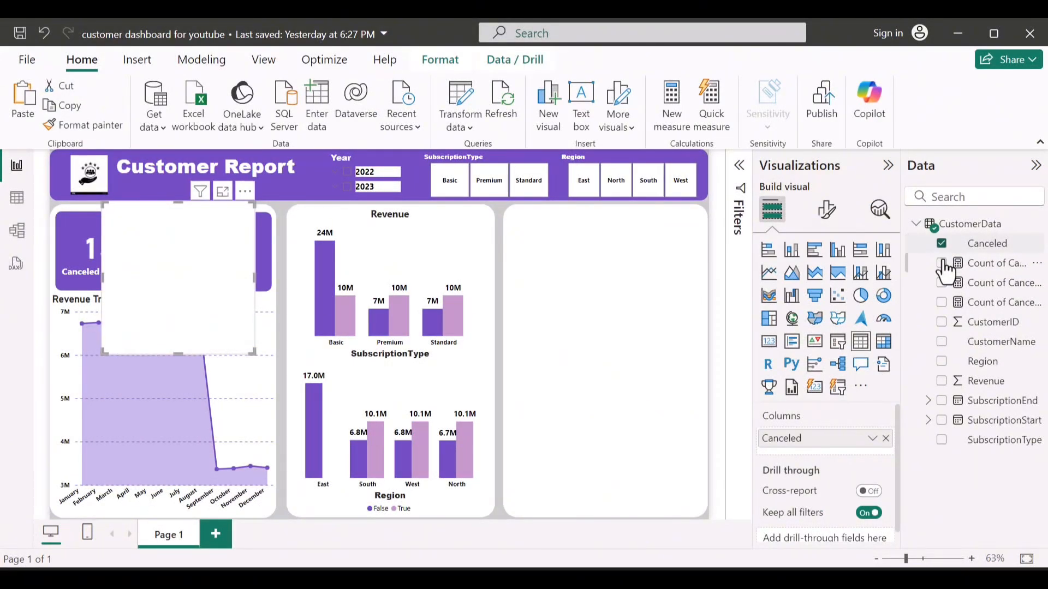
key("Delete")
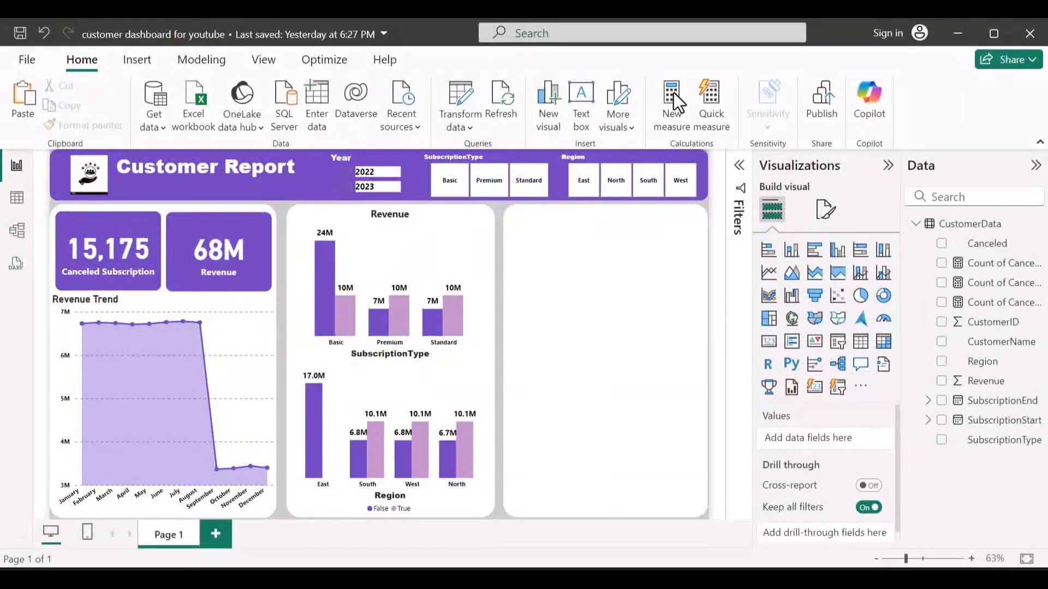
Create a new measure with the formula count = COUNTROWS(CustomerData)
left_click(674, 93)
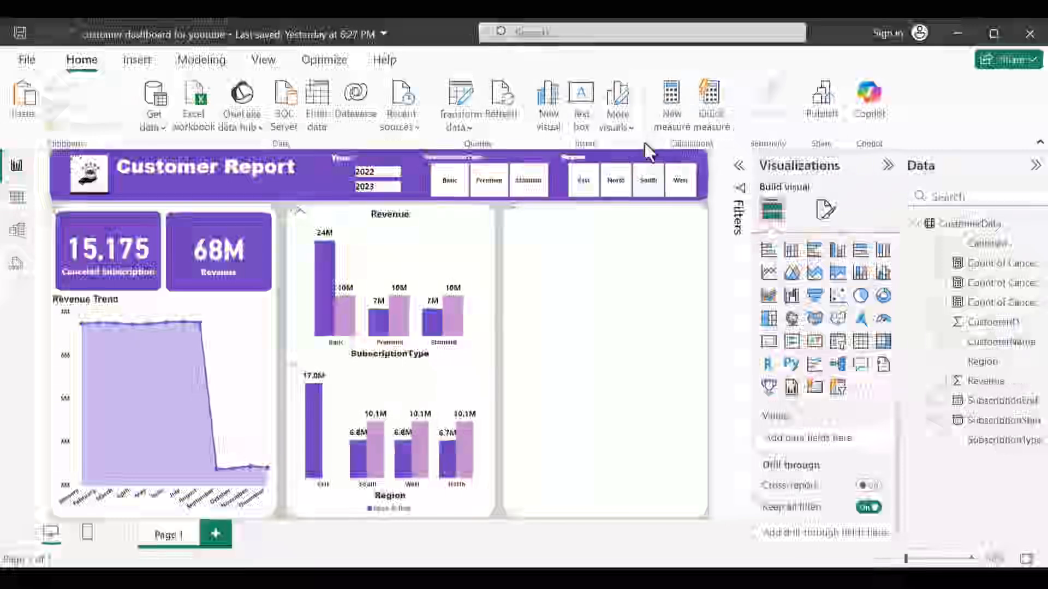
left_click(669, 104)
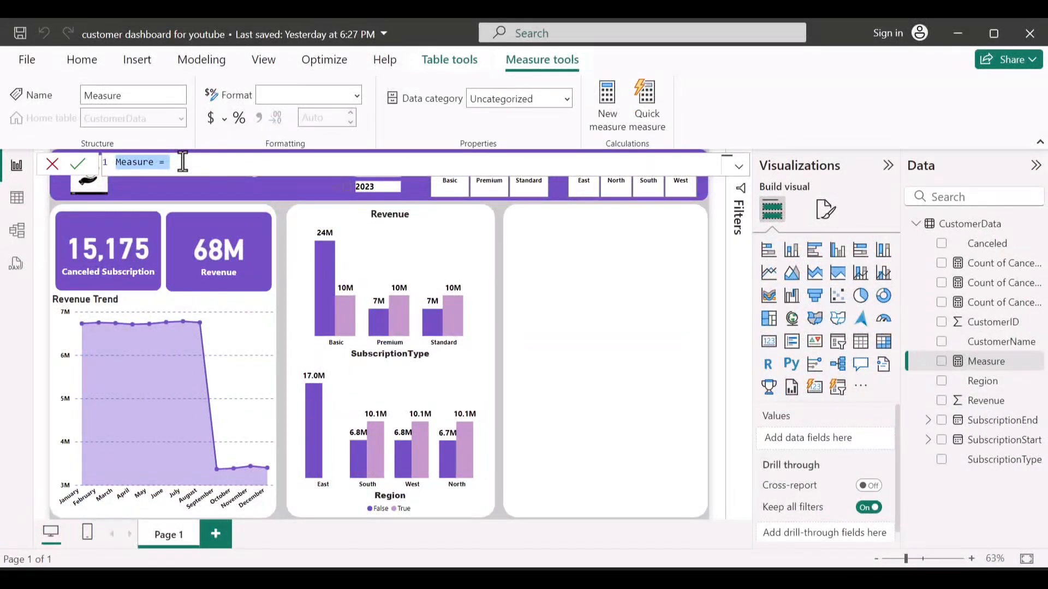
left_click(183, 162)
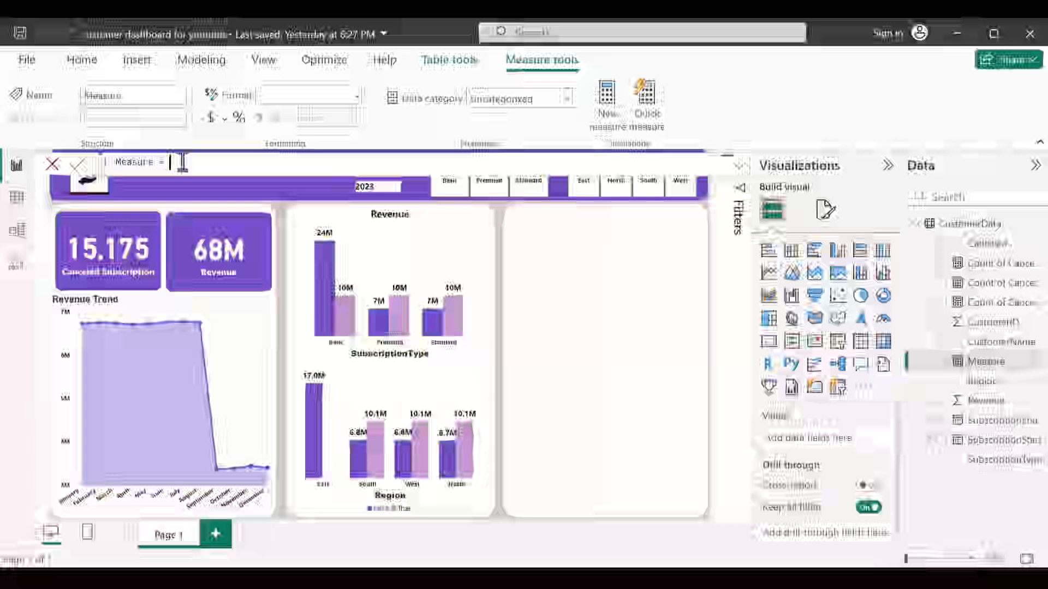
key("BackSpace")
key("BackSpace")
key("BackSpace")
key("BackSpace")
key("BackSpace")
key("BackSpace")
key("BackSpace")
key("BackSpace")
key("BackSpace")
key("BackSpace")
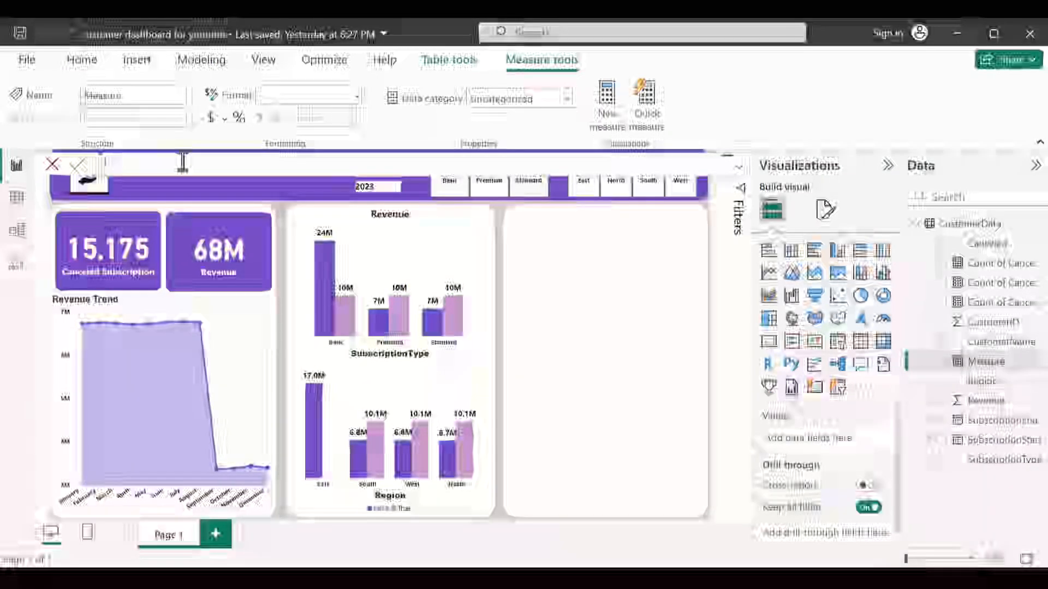
type("coun")
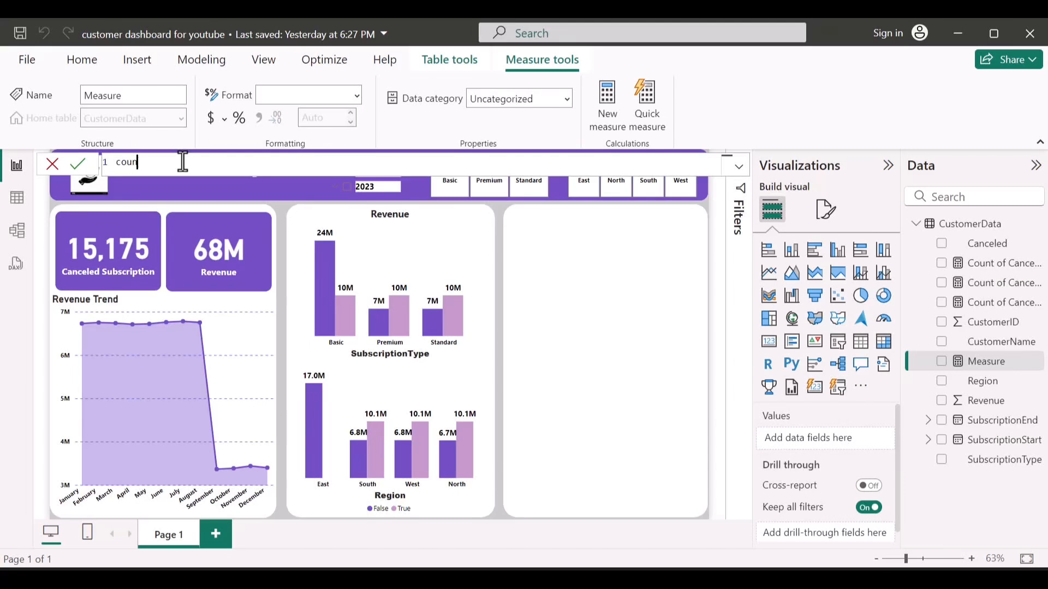
type("t = ")
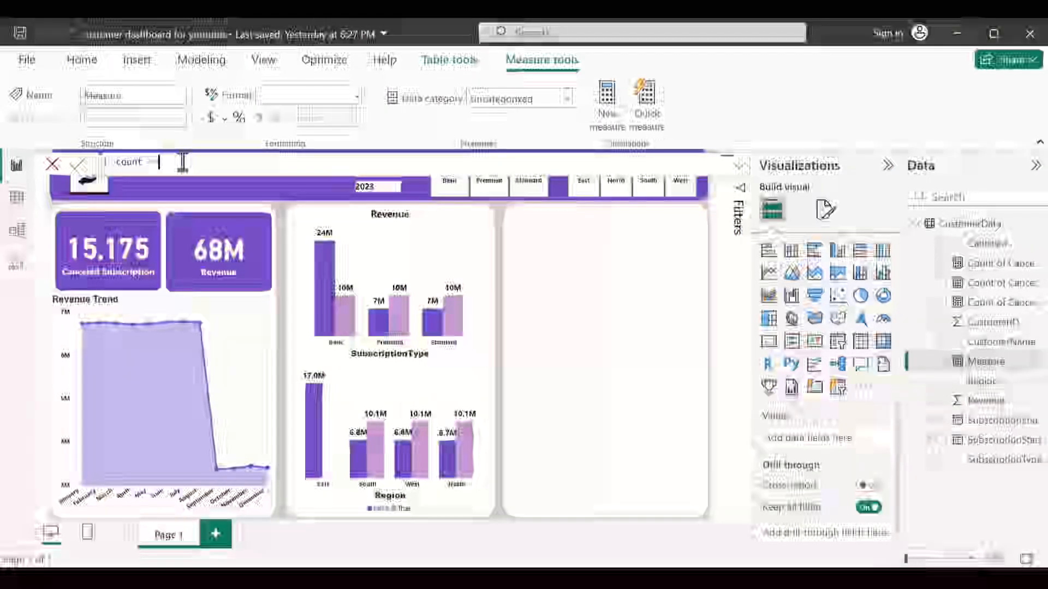
type("cou")
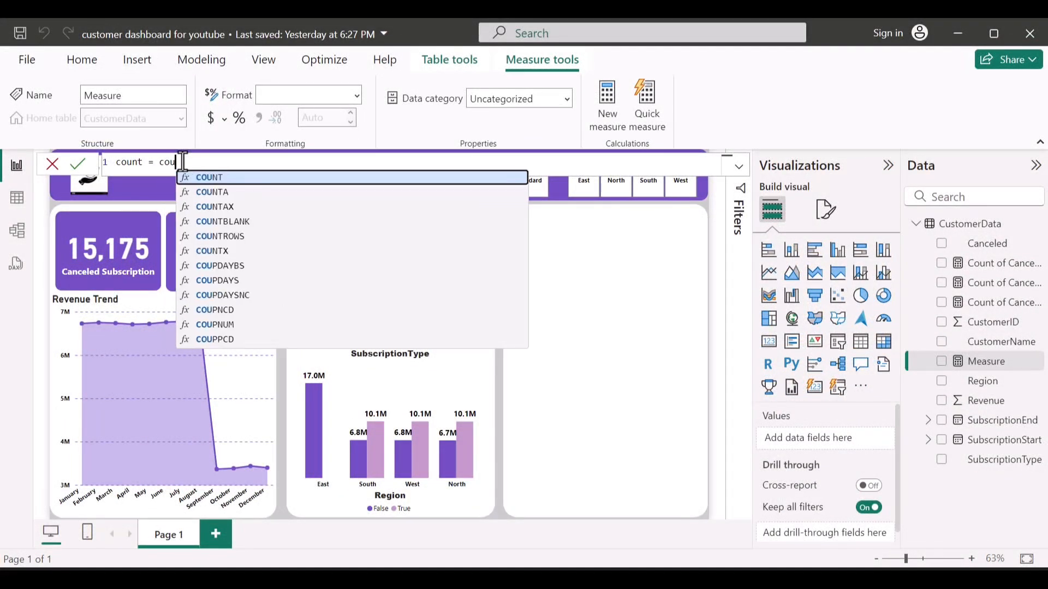
type("nt")
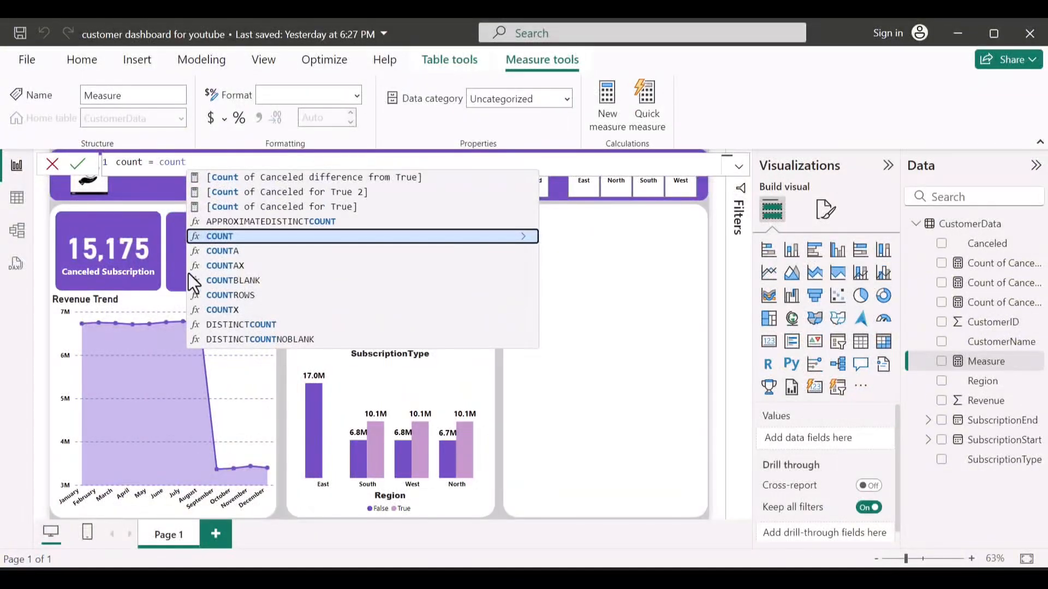
left_click(218, 295)
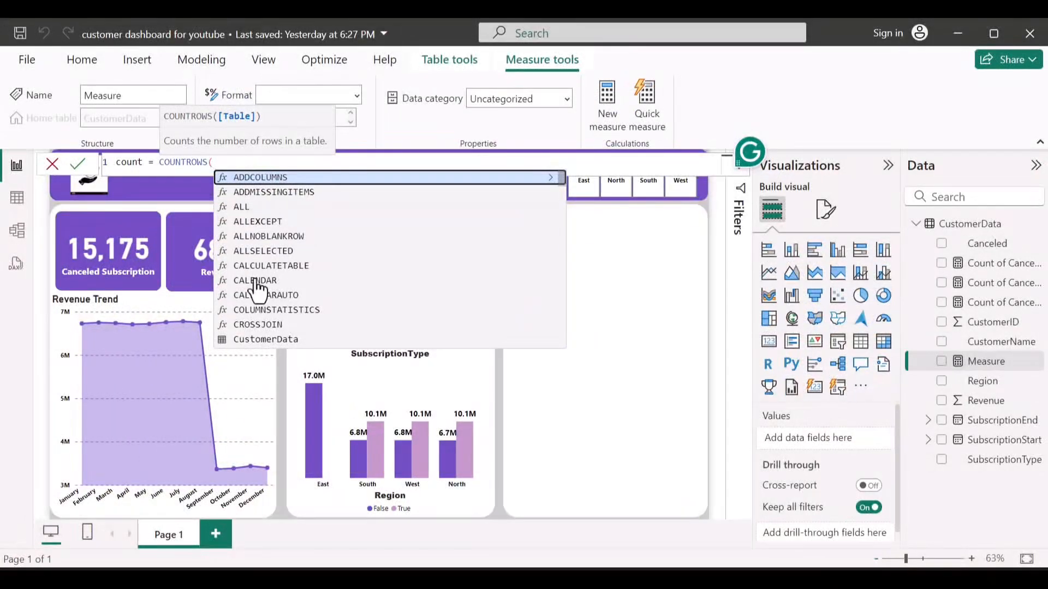
left_click(259, 339)
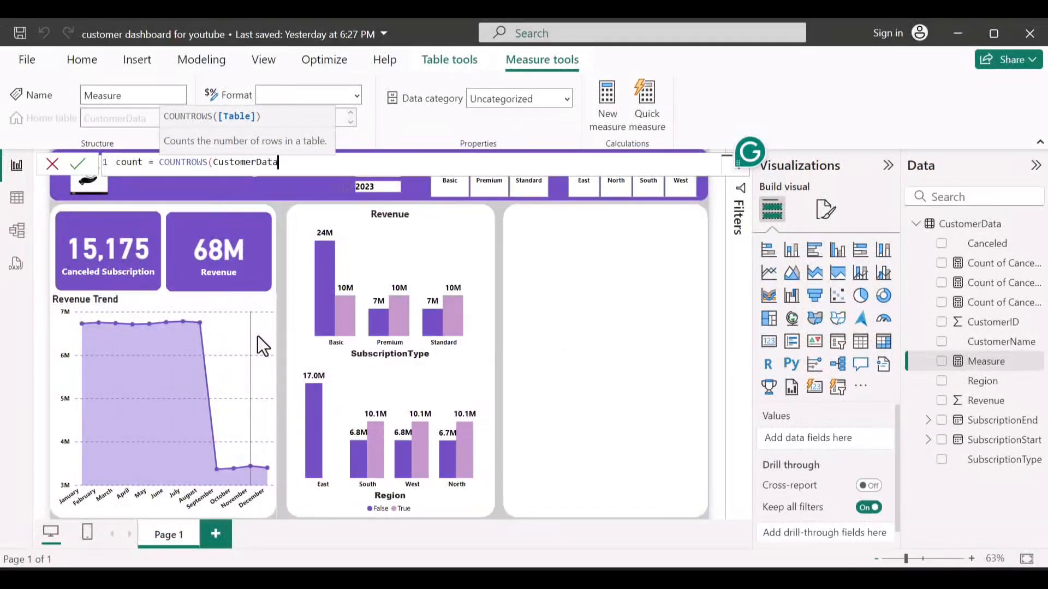
type(")")
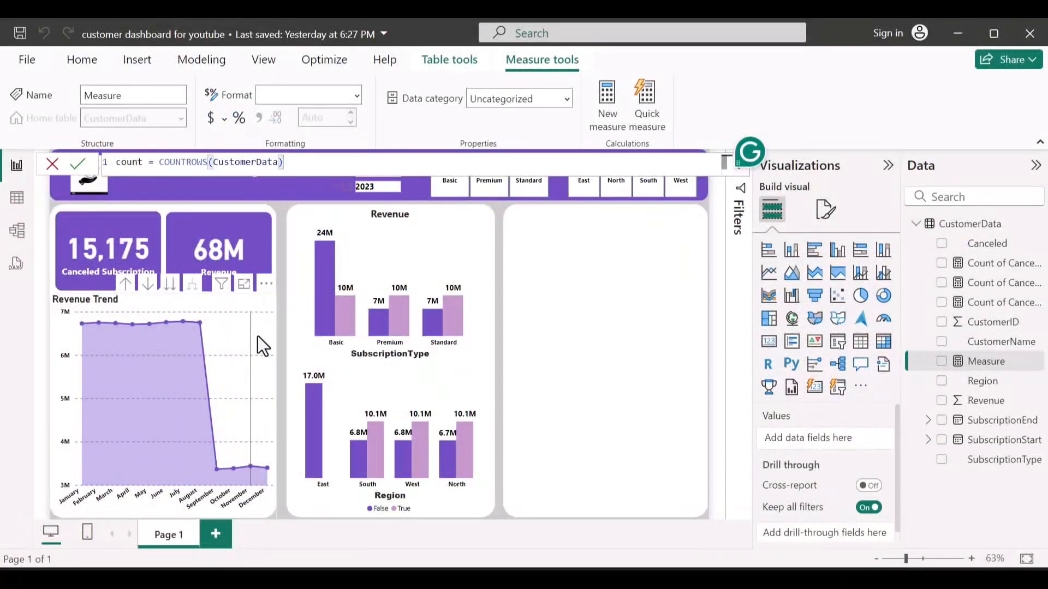
key("Return")
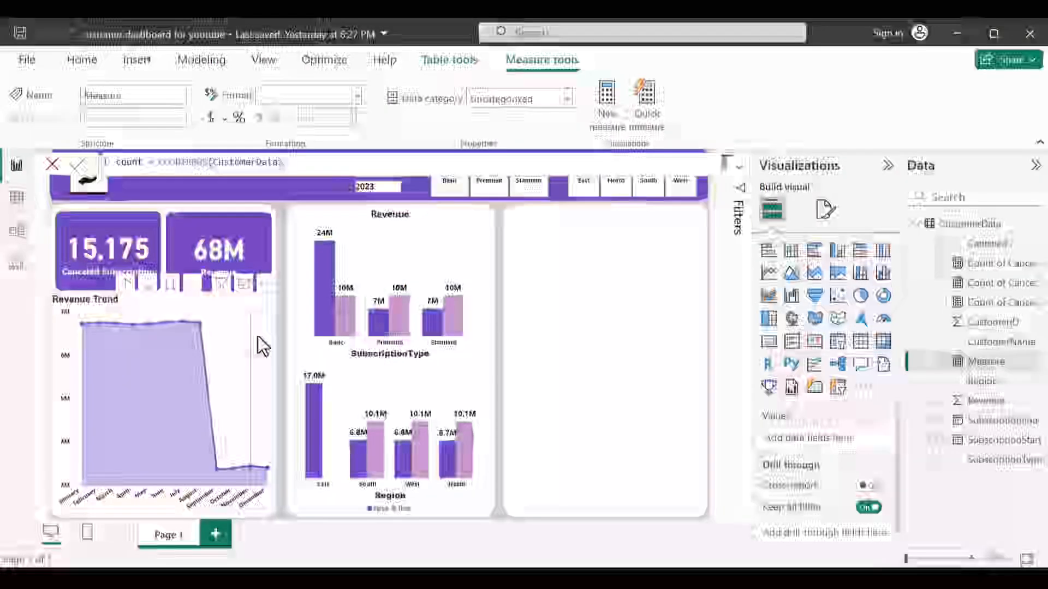
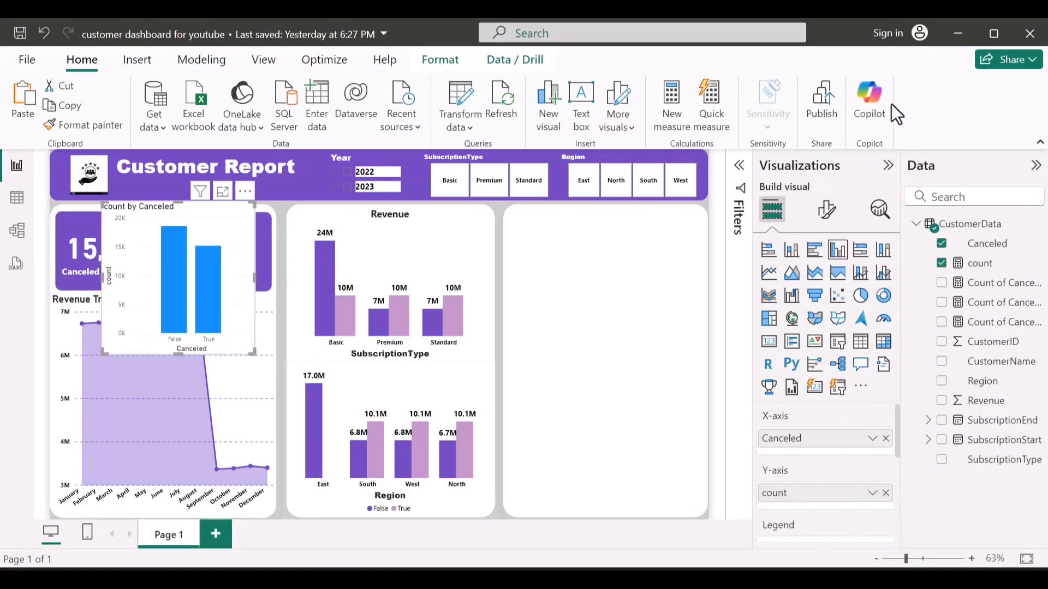
Convert the count by Canceled column chart to a donut chart and move it to the upper part of the empty third white card
left_click(882, 296)
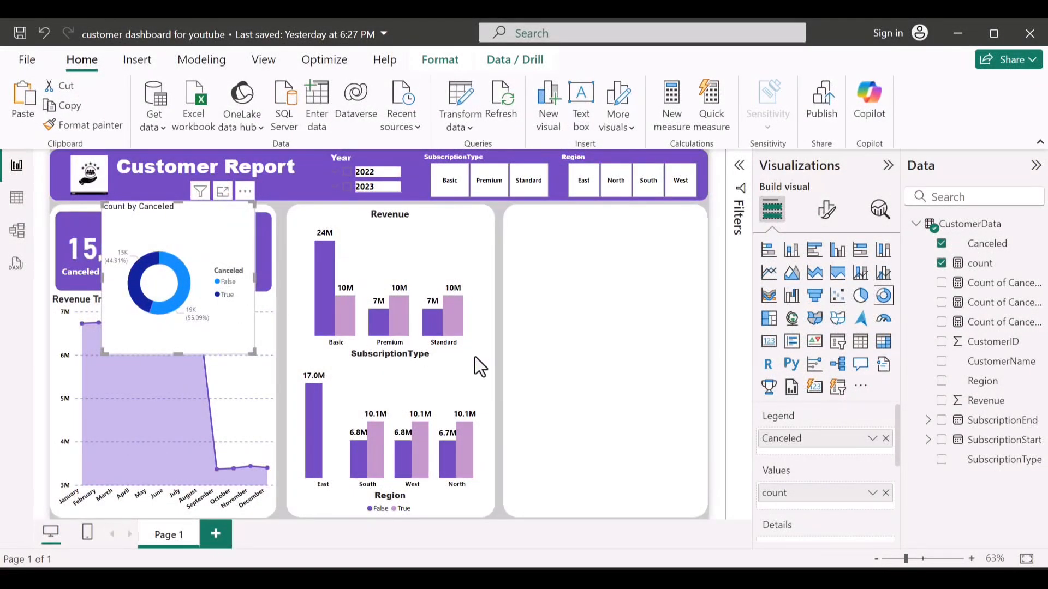
left_click_drag(475, 356, 677, 296)
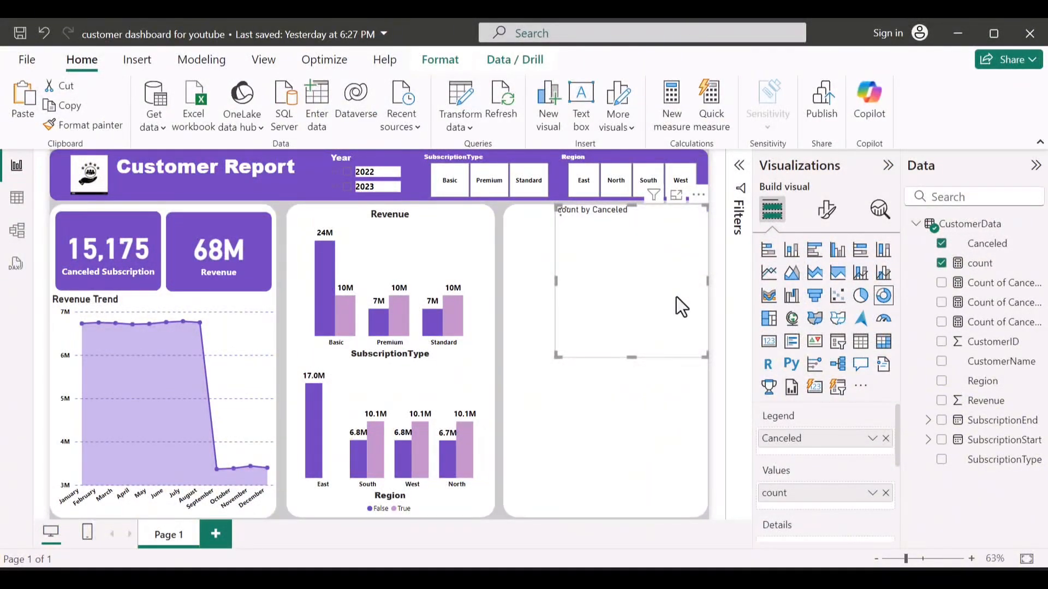
Duplicate the donut chart, replace its Canceled field with SubscriptionType, and place the copy in the lower part of the third white card
key("ctrl+v")
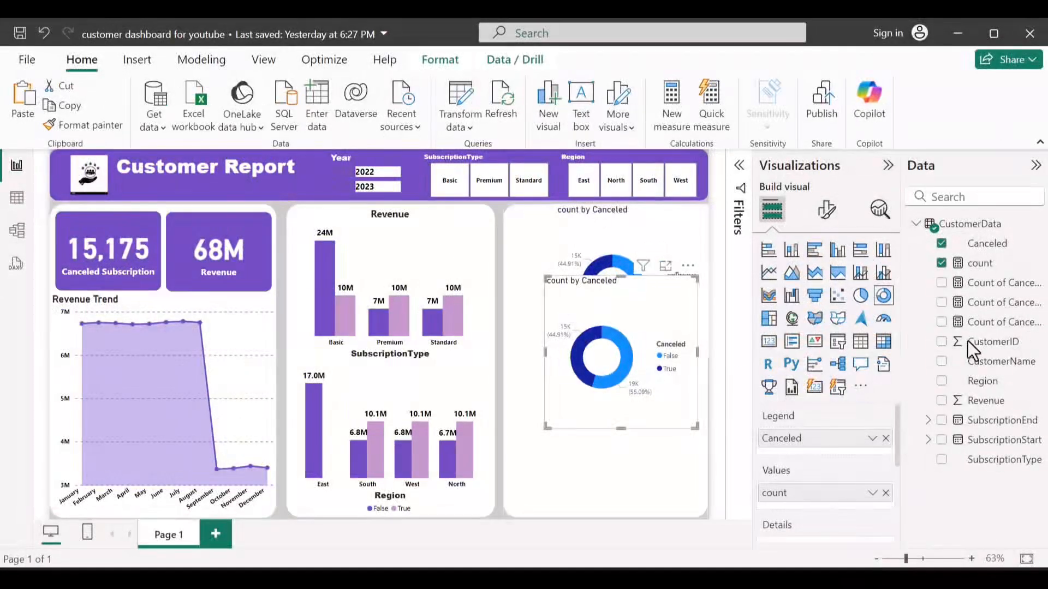
left_click(941, 244)
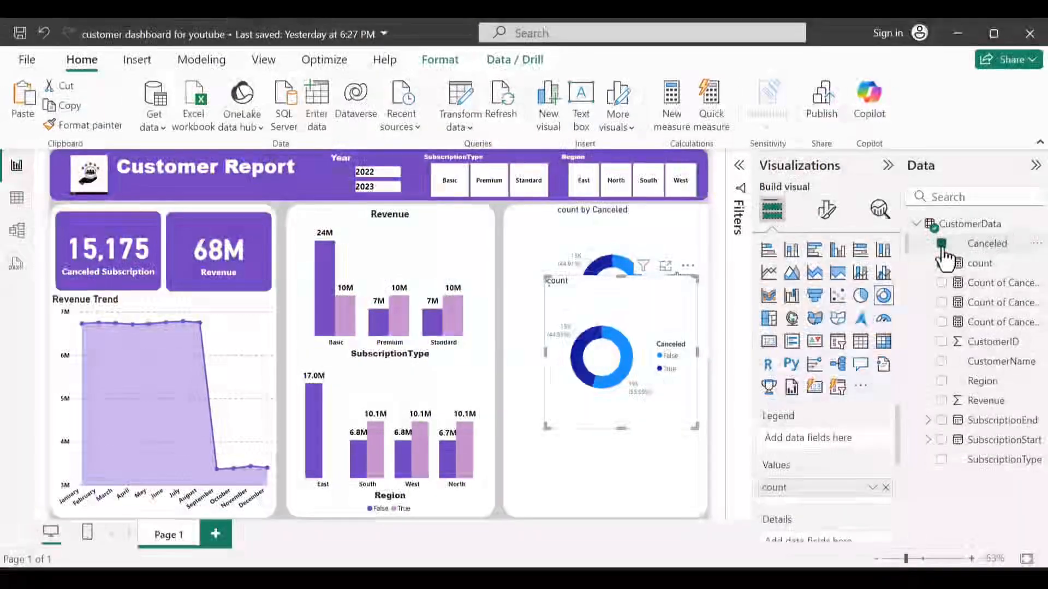
left_click(942, 460)
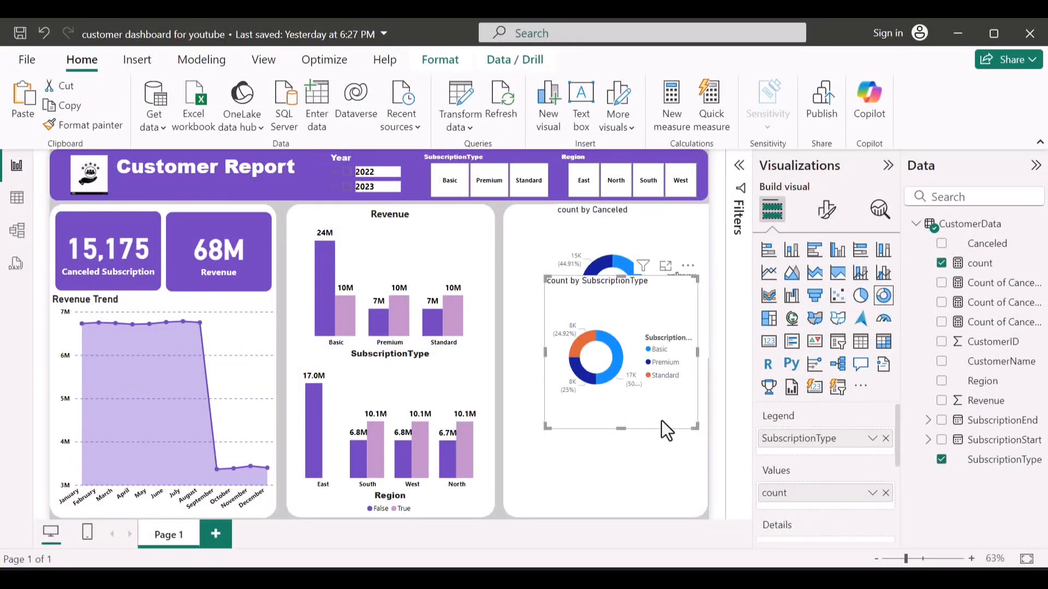
left_click_drag(661, 420, 663, 483)
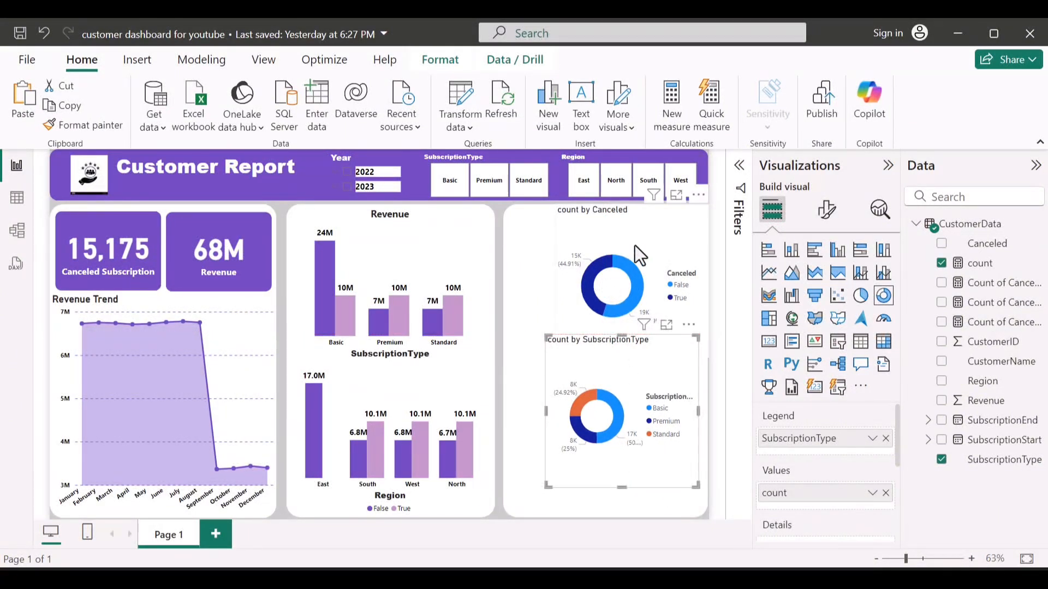
Turn off the legend of the count by Canceled donut chart
left_click(634, 245)
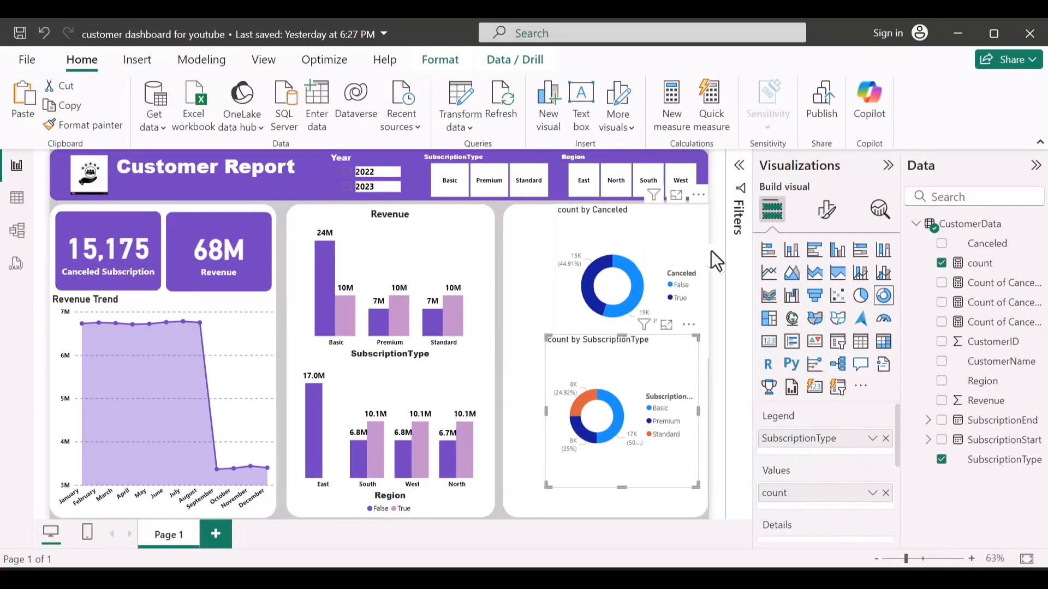
left_click(828, 221)
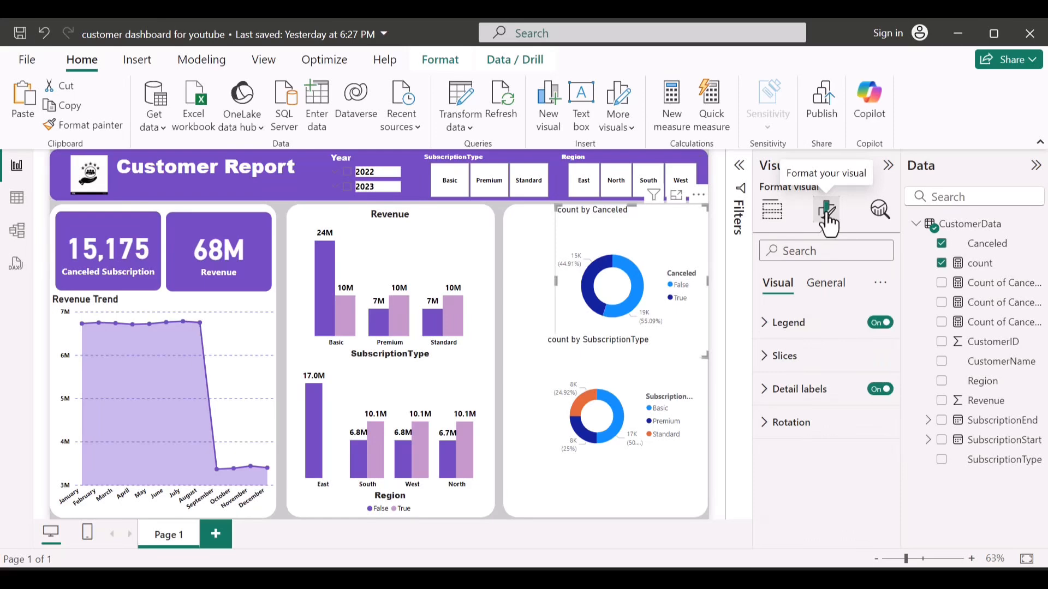
left_click(789, 323)
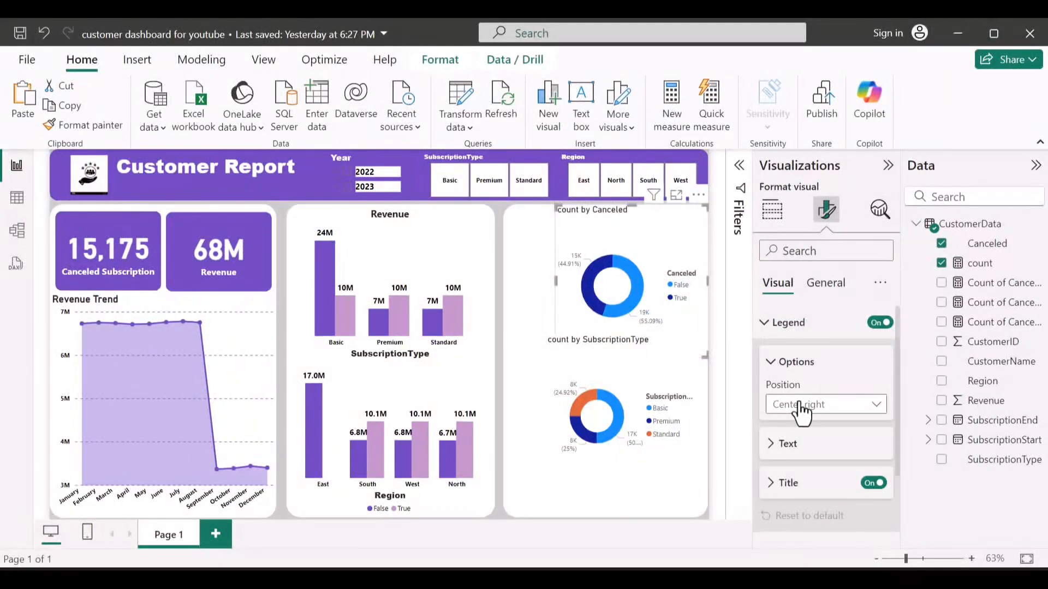
left_click(878, 323)
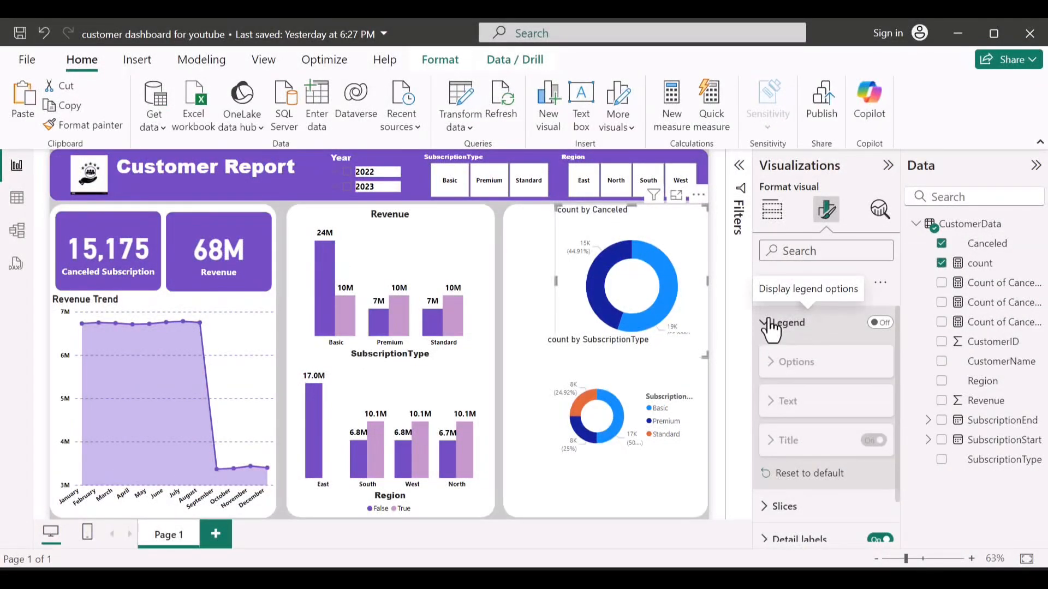
left_click(769, 323)
Color the Canceled donut's True slice purple and its False slice light purple, matching the revenue column charts
left_click(774, 358)
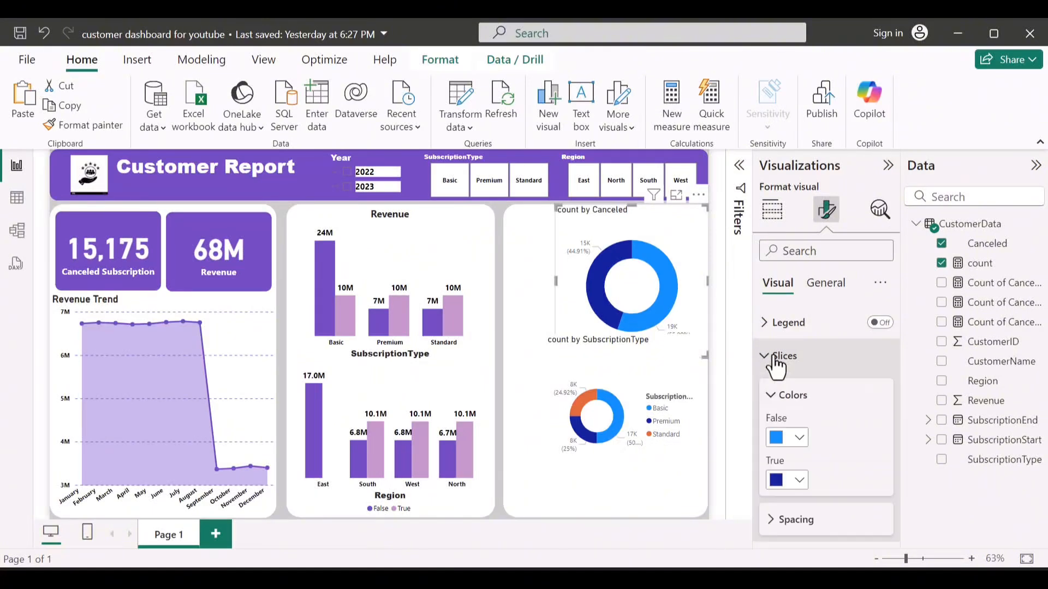
left_click(794, 488)
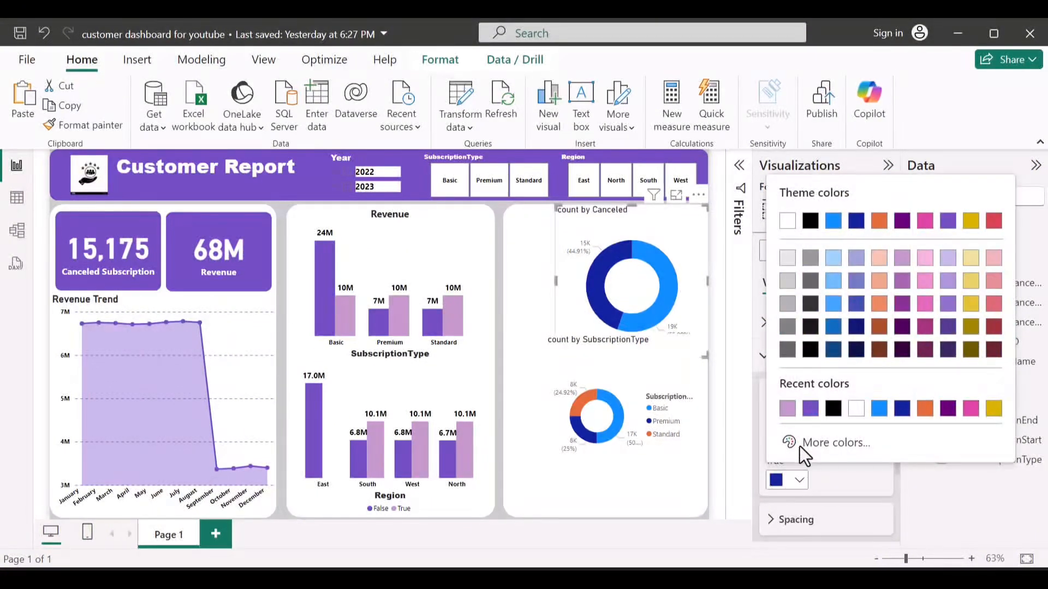
left_click(810, 409)
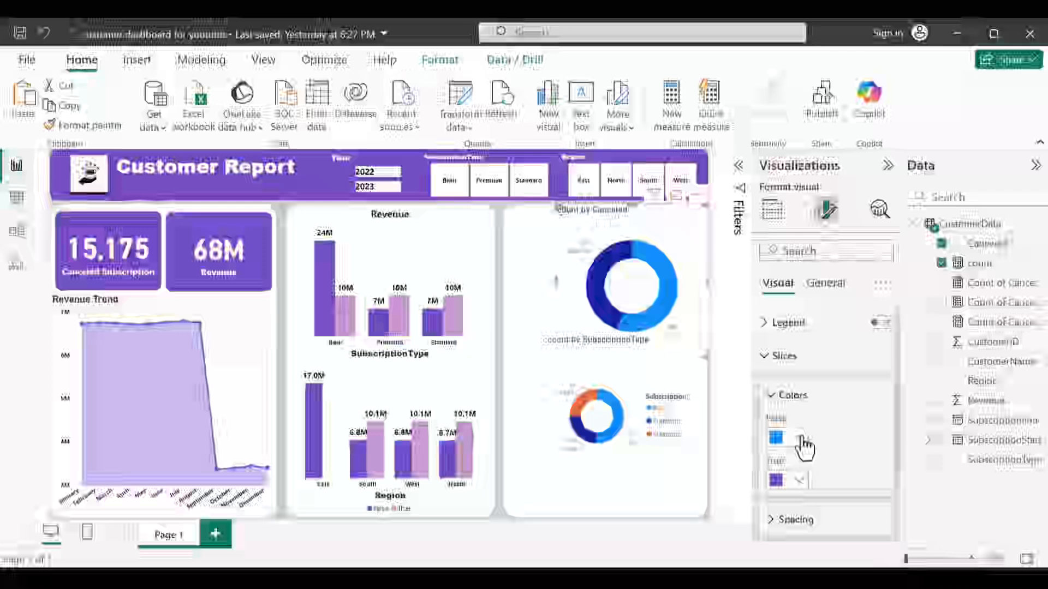
left_click(802, 438)
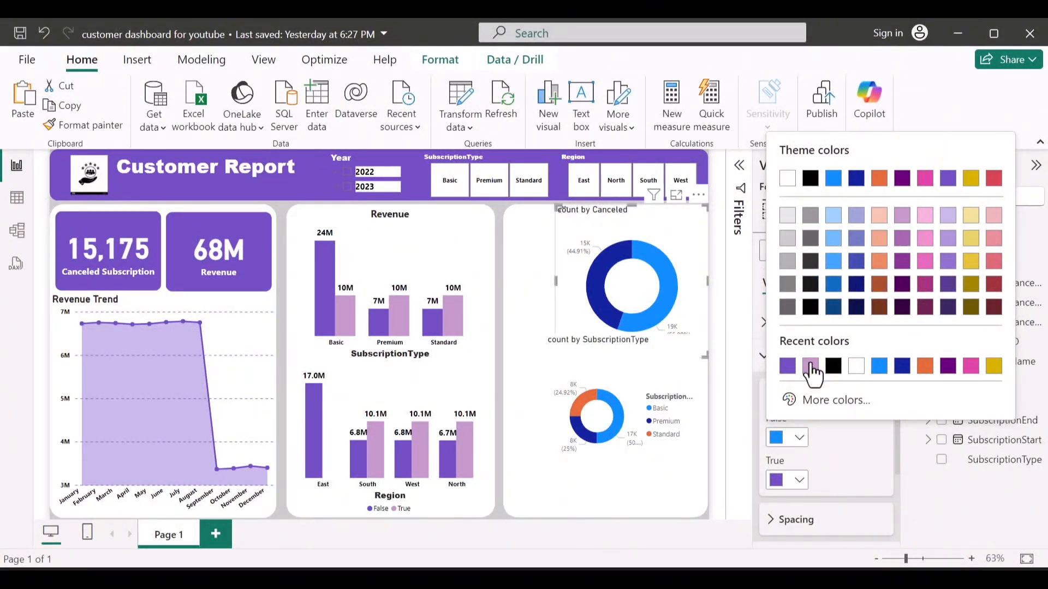
left_click(811, 367)
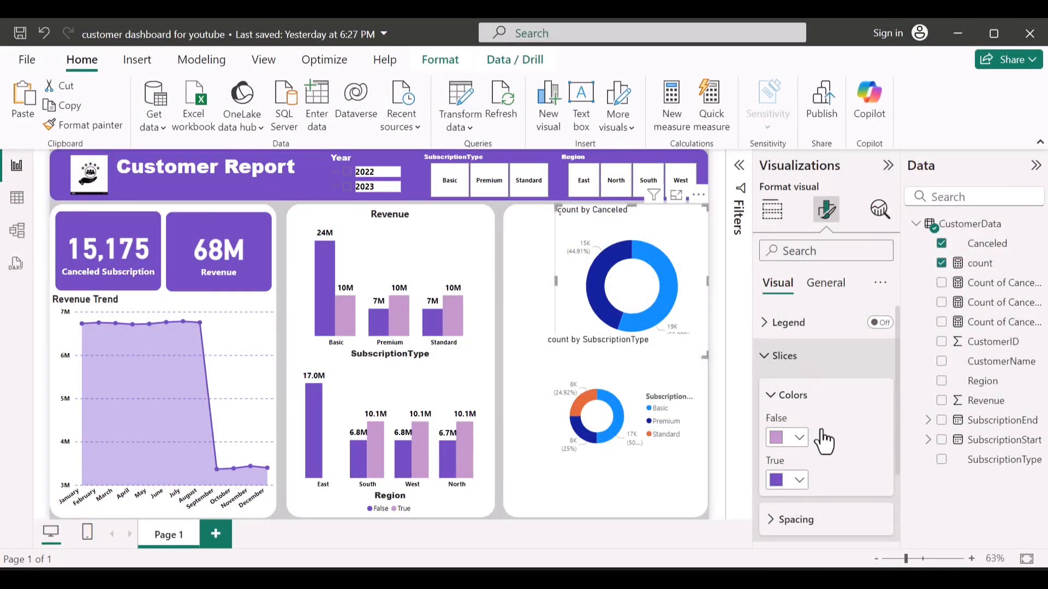
Set the inner radius of the Canceled donut chart's slices to 80 %
scroll(818, 426, "down", 1)
scroll(786, 382, "down", 3)
left_click(790, 429)
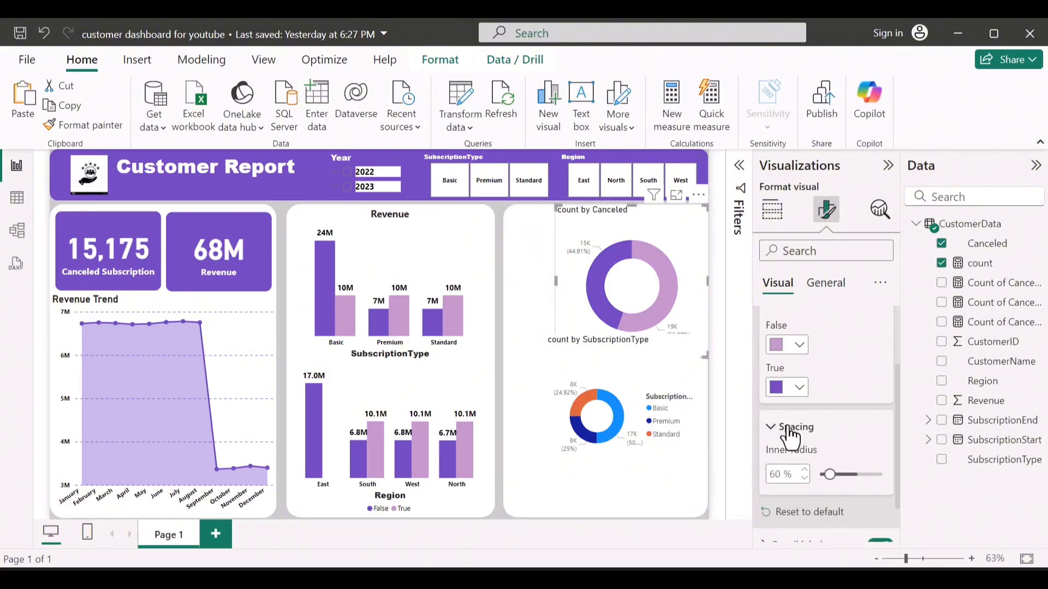
left_click_drag(830, 473, 868, 474)
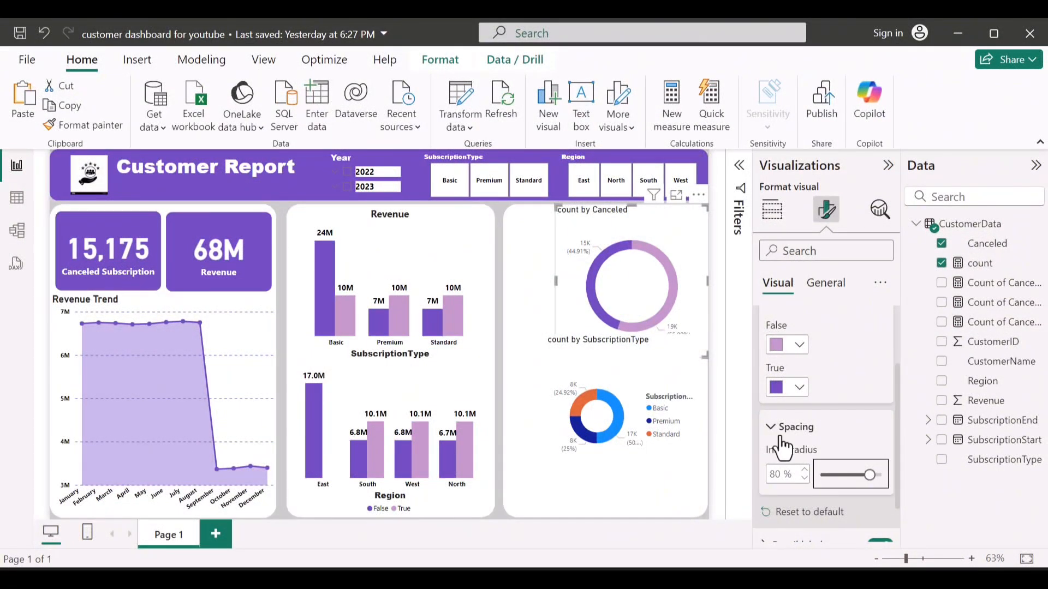
left_click(772, 428)
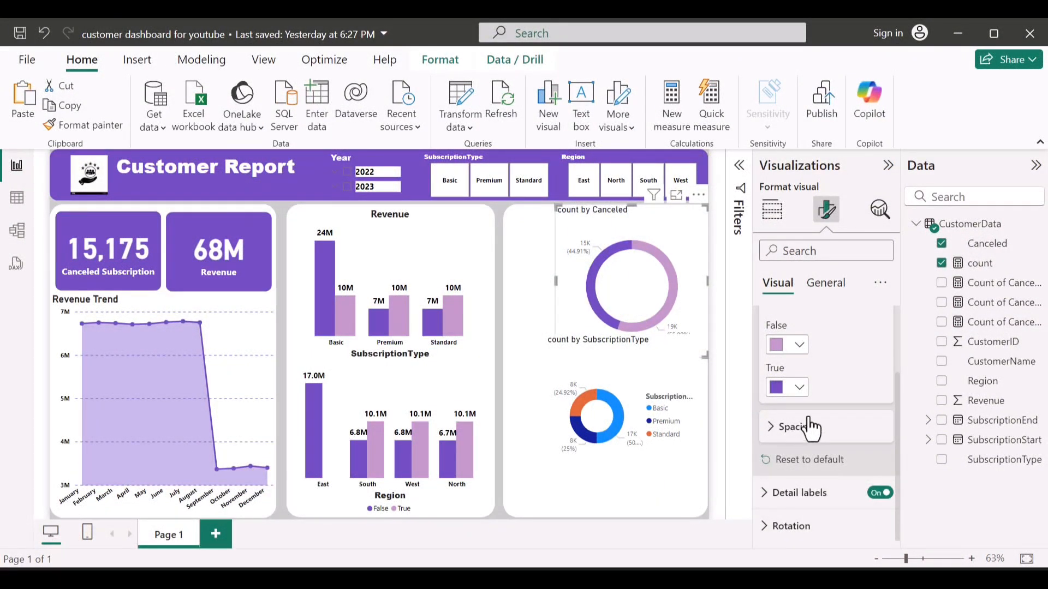
scroll(810, 427, "up", 2)
left_click(787, 363)
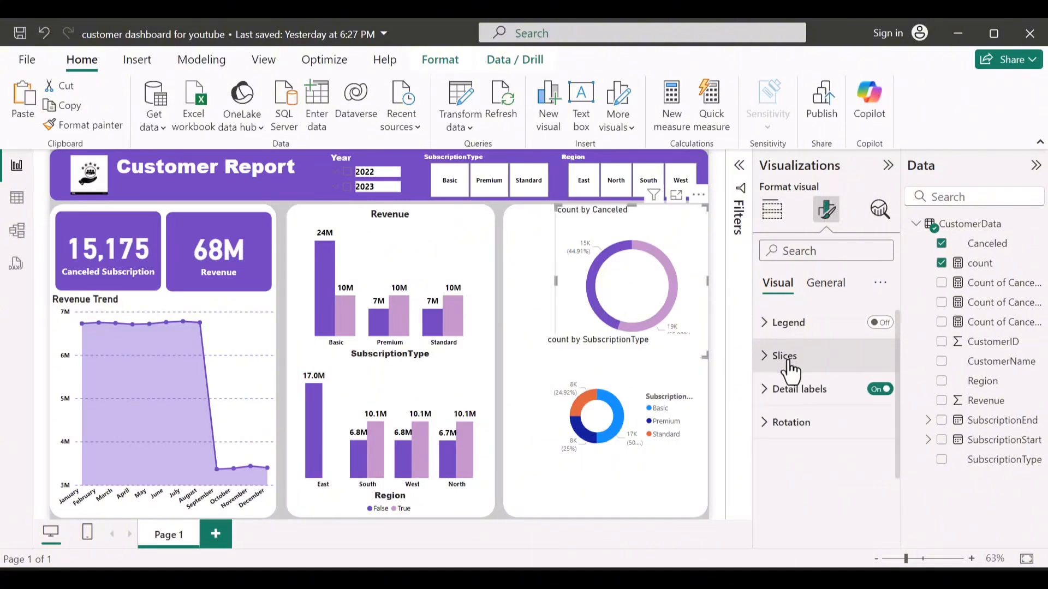
Set the Canceled donut's detail label contents to Category, percent of total
left_click(798, 400)
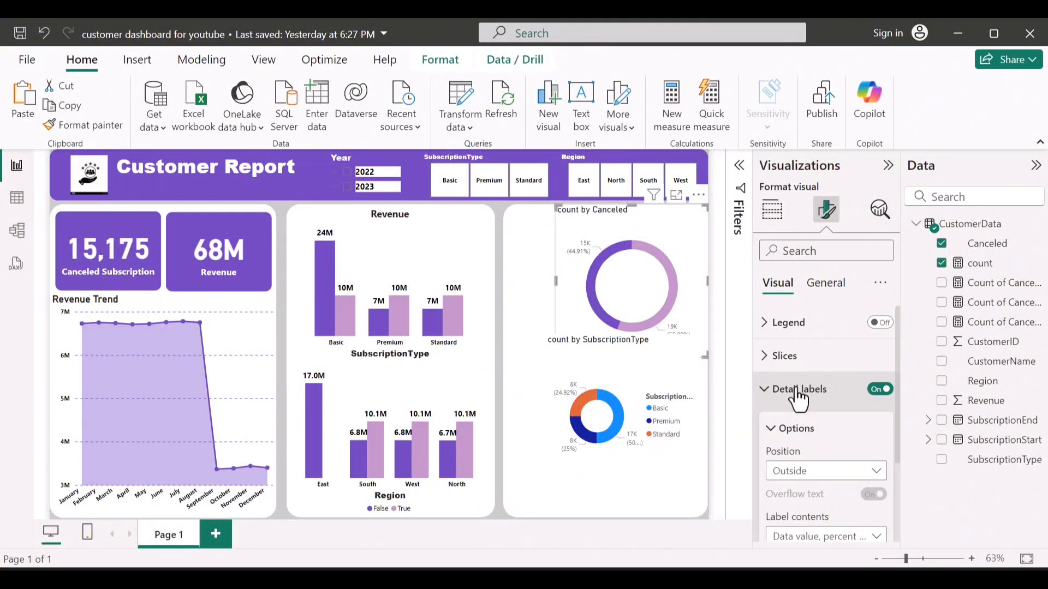
scroll(798, 400, "down", 1)
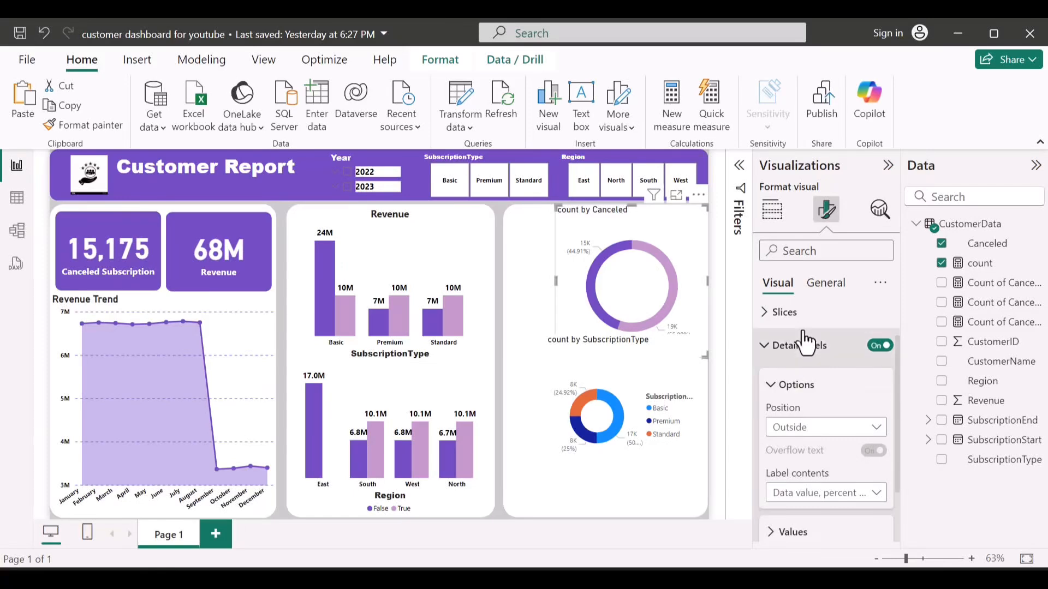
scroll(808, 356, "down", 1)
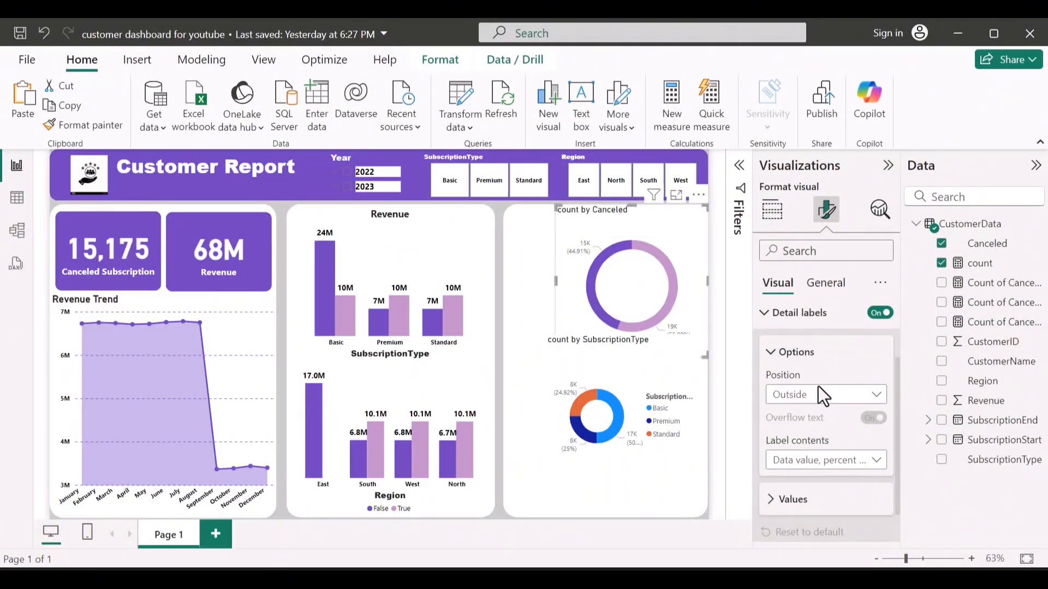
left_click(827, 468)
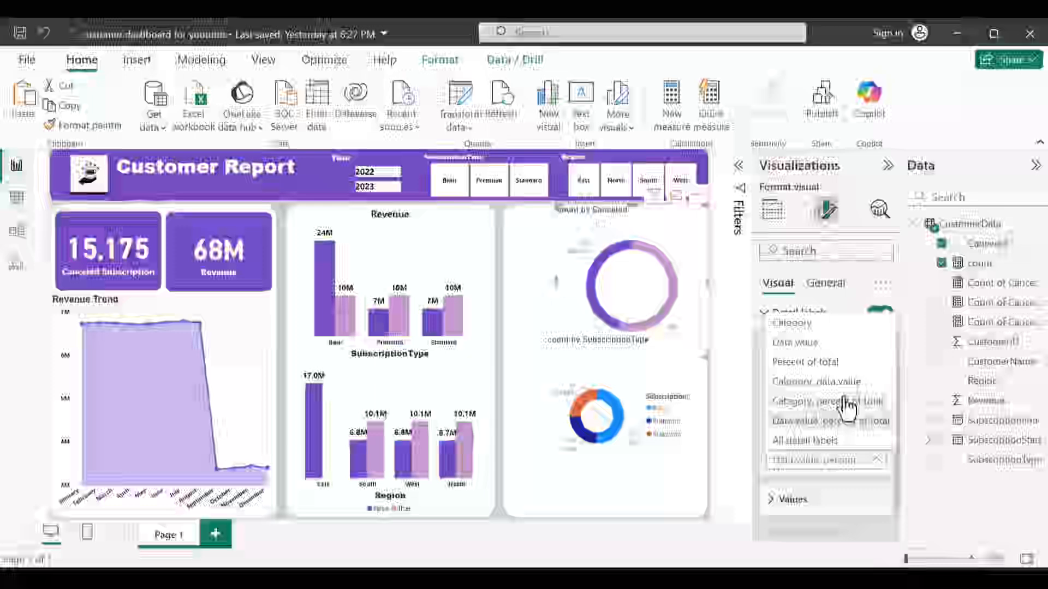
left_click(845, 420)
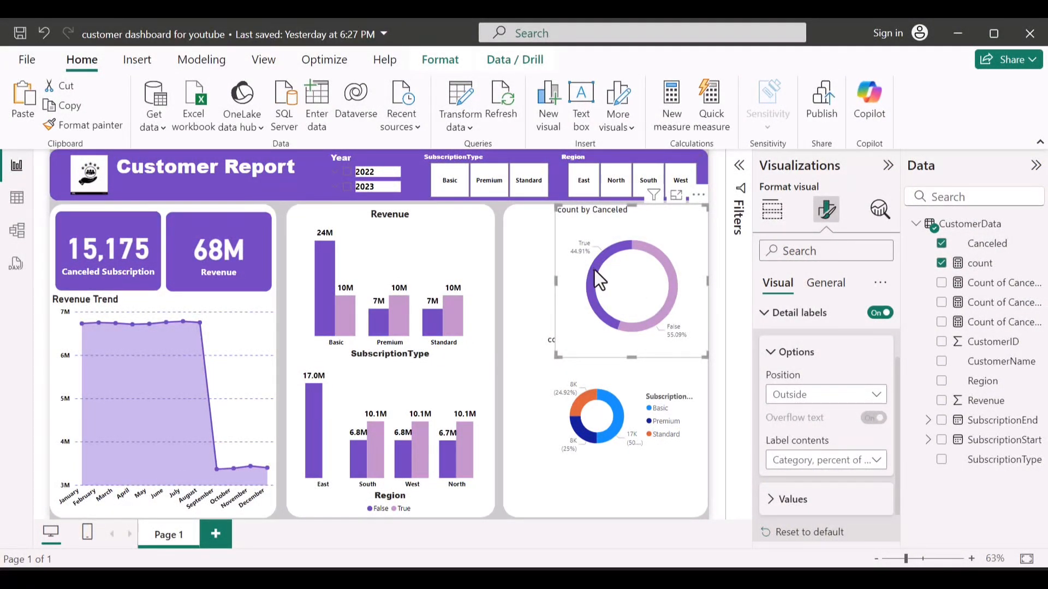
Make the Canceled donut's detail label values bold, black and size 10, and narrow the chart slightly from its left edge
mouse_move(594, 269)
left_click(787, 500)
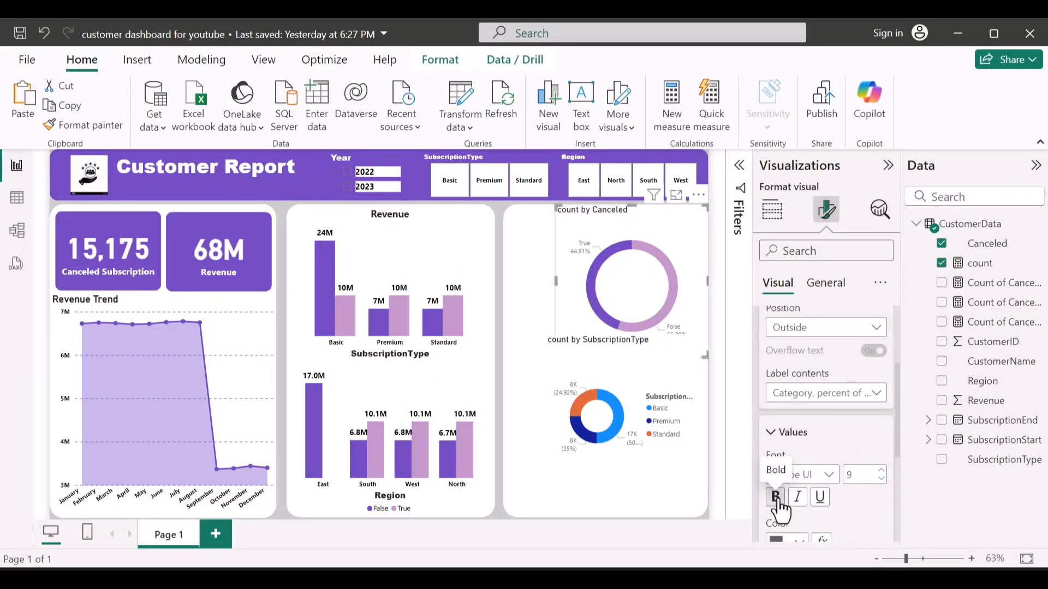
left_click(775, 497)
scroll(780, 509, "down", 2)
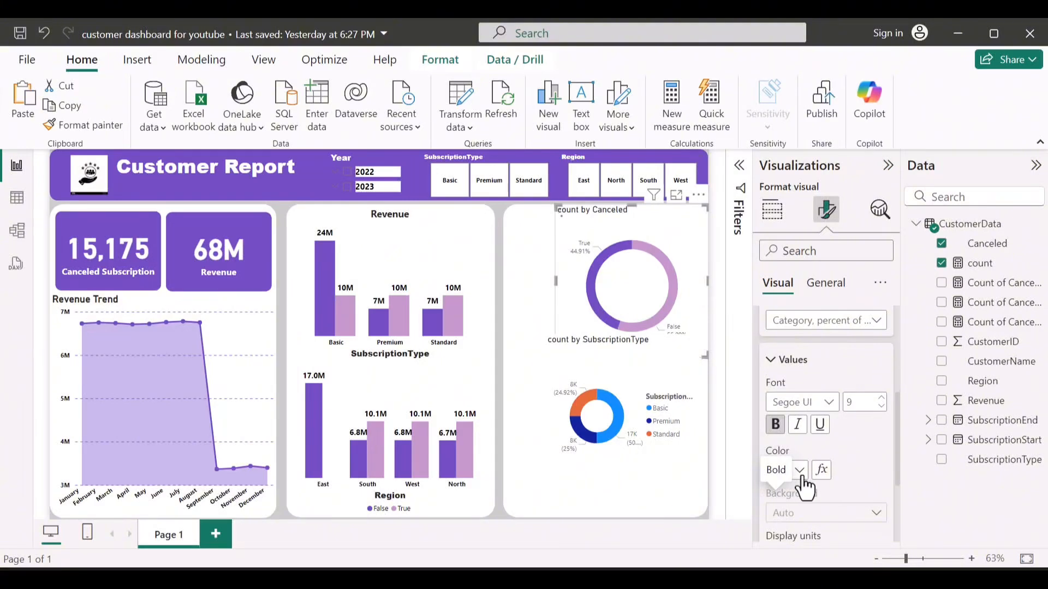
left_click(801, 473)
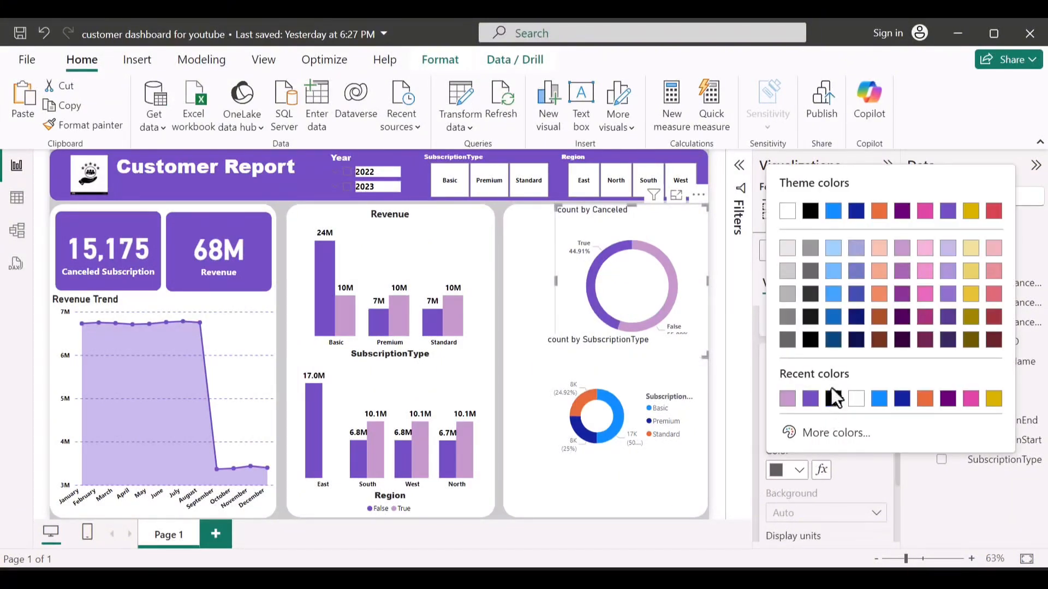
left_click(833, 398)
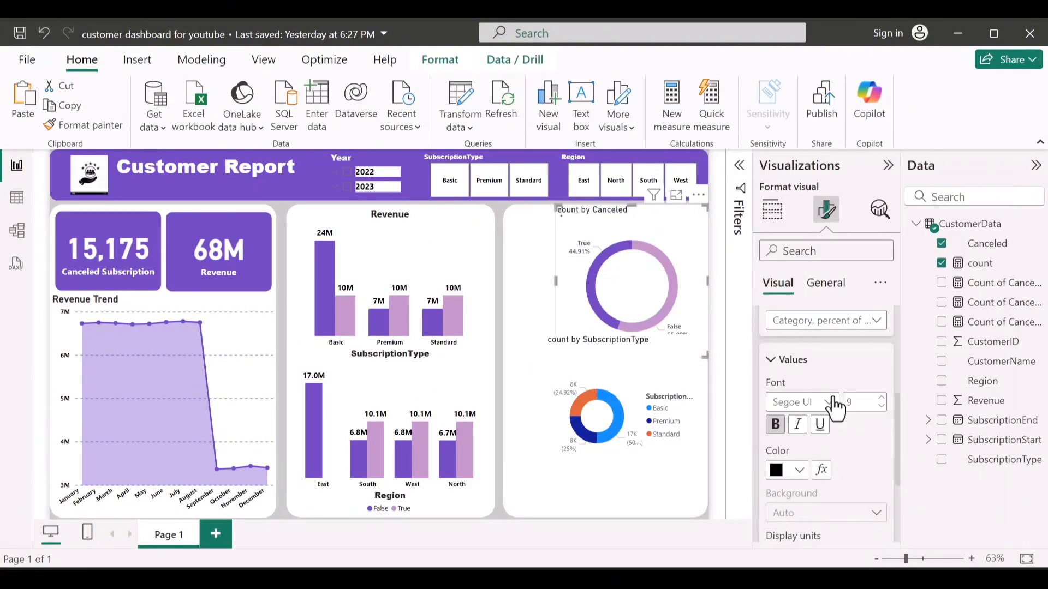
left_click(880, 398)
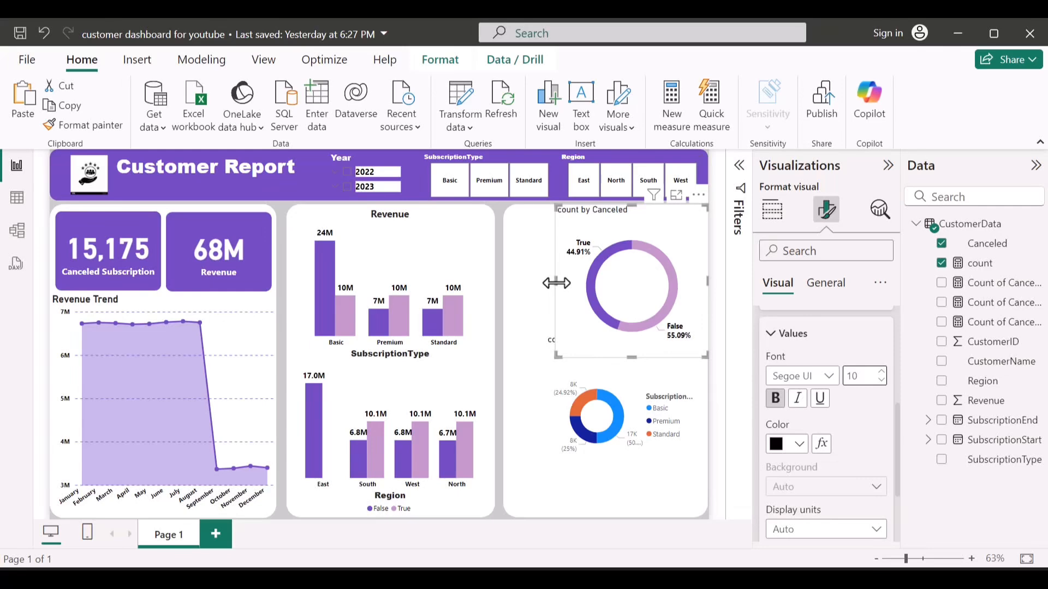
left_click_drag(556, 283, 574, 283)
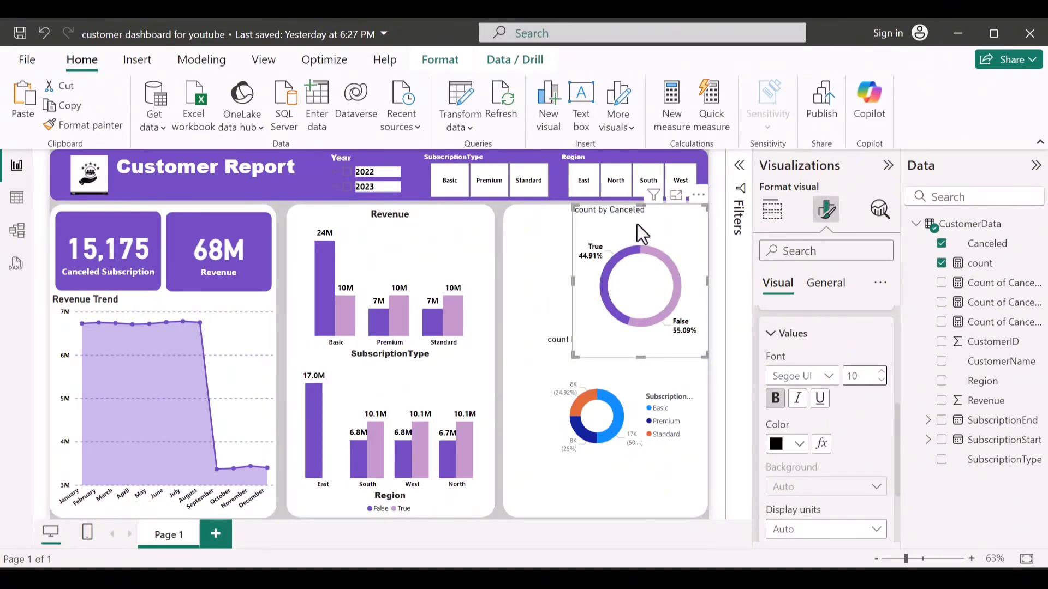
Turn off the title of the Canceled donut chart
scroll(829, 333, "up", 3)
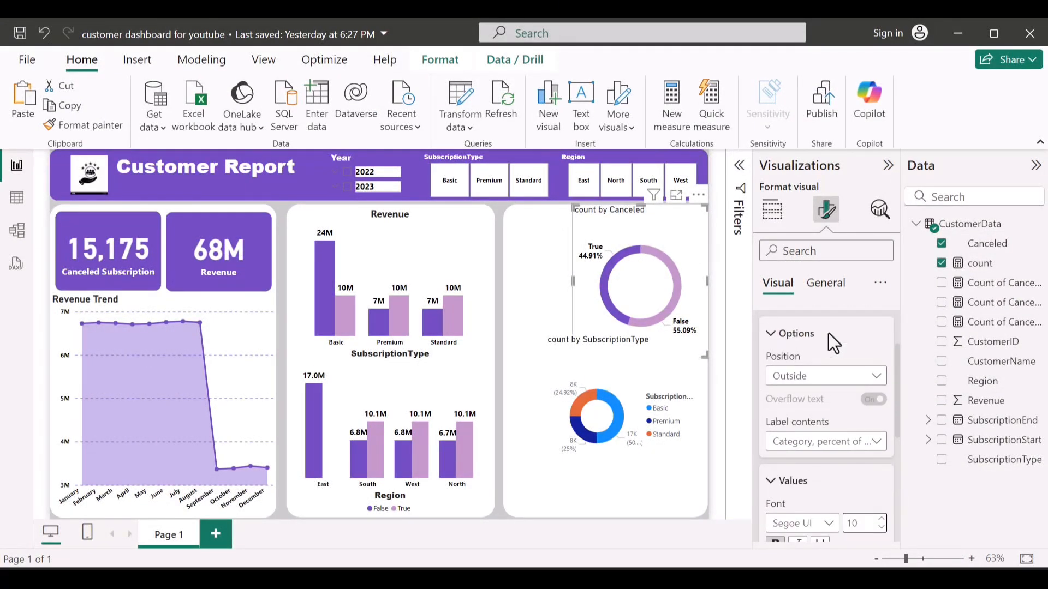
scroll(802, 318, "up", 2)
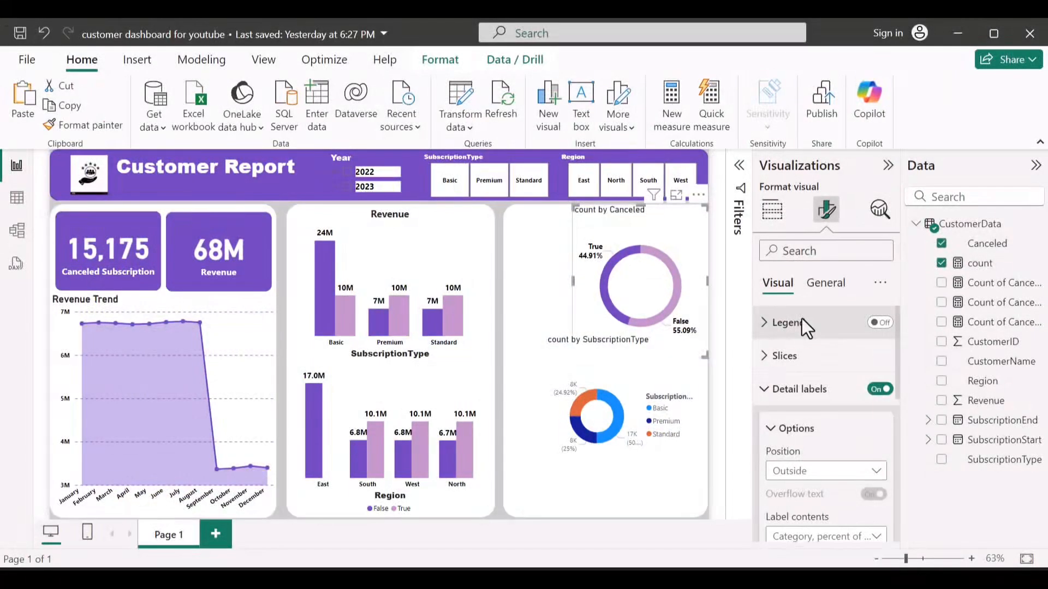
left_click(805, 401)
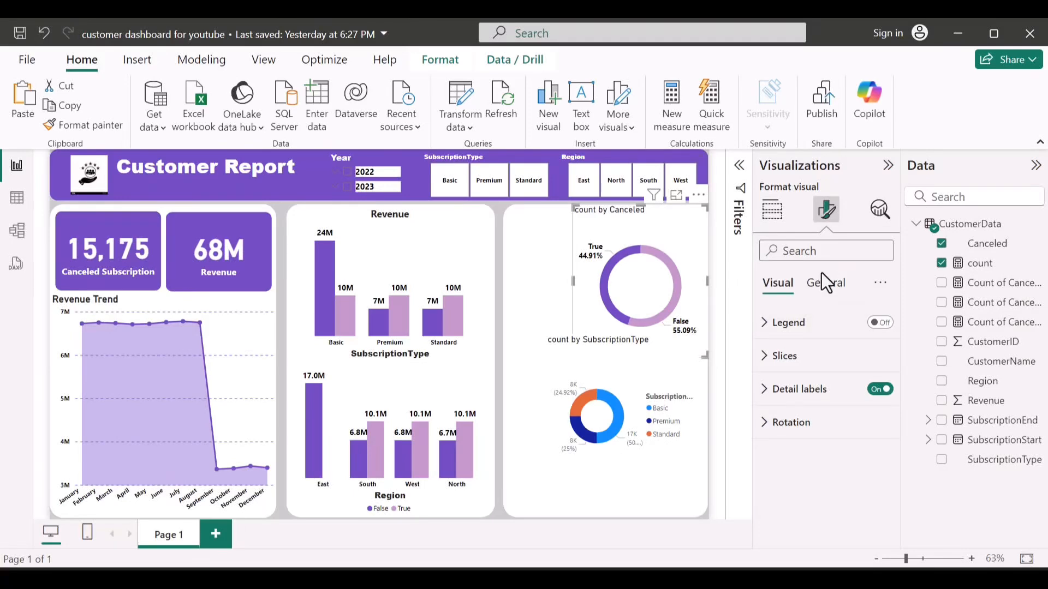
left_click(823, 285)
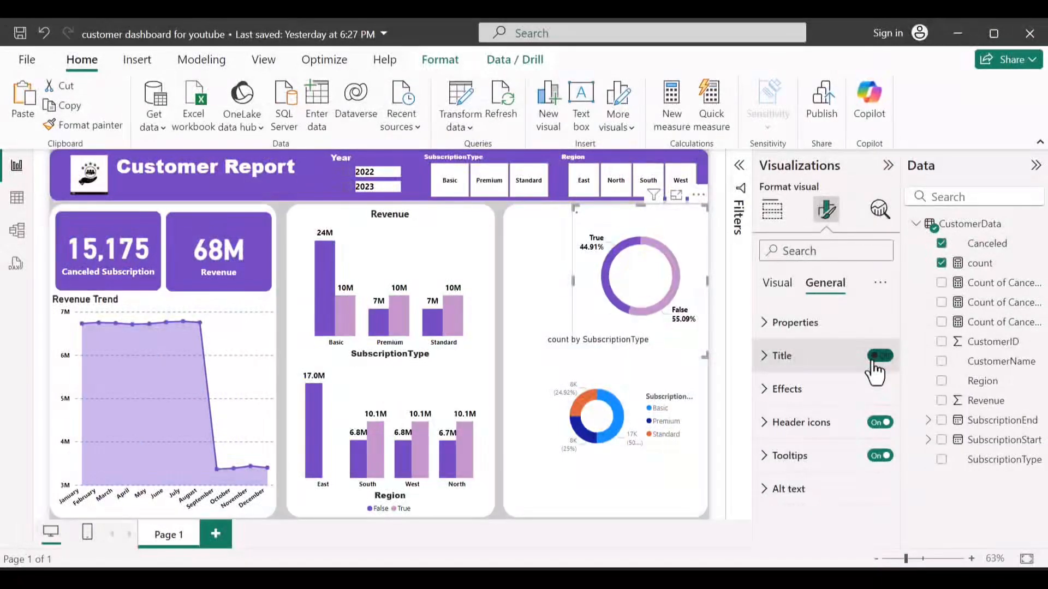
left_click(878, 357)
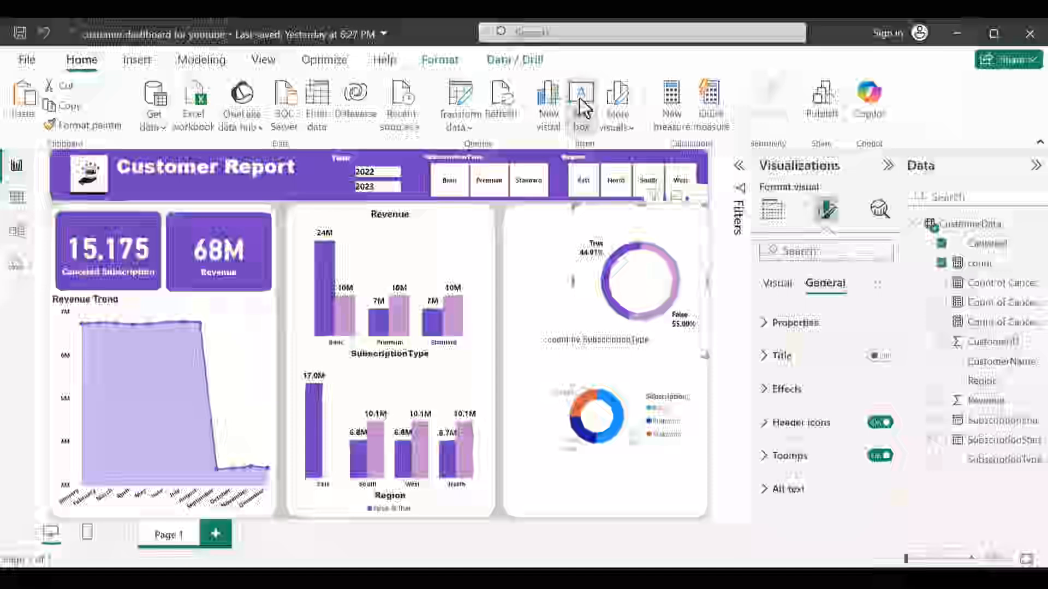
Insert a text box reading Canceled and turn off its background
left_click(582, 104)
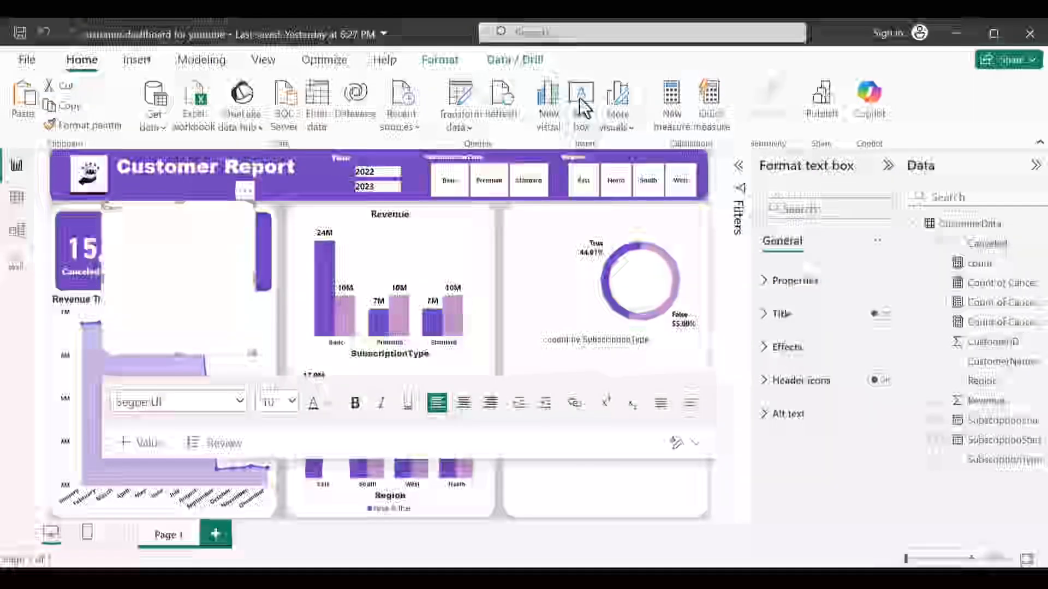
type("ed")
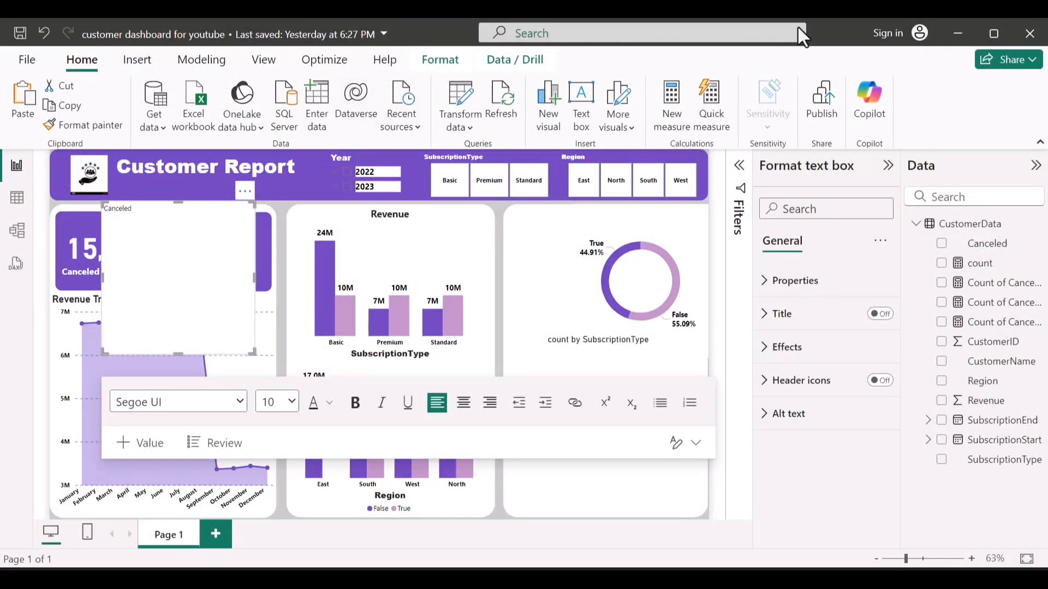
left_click(835, 349)
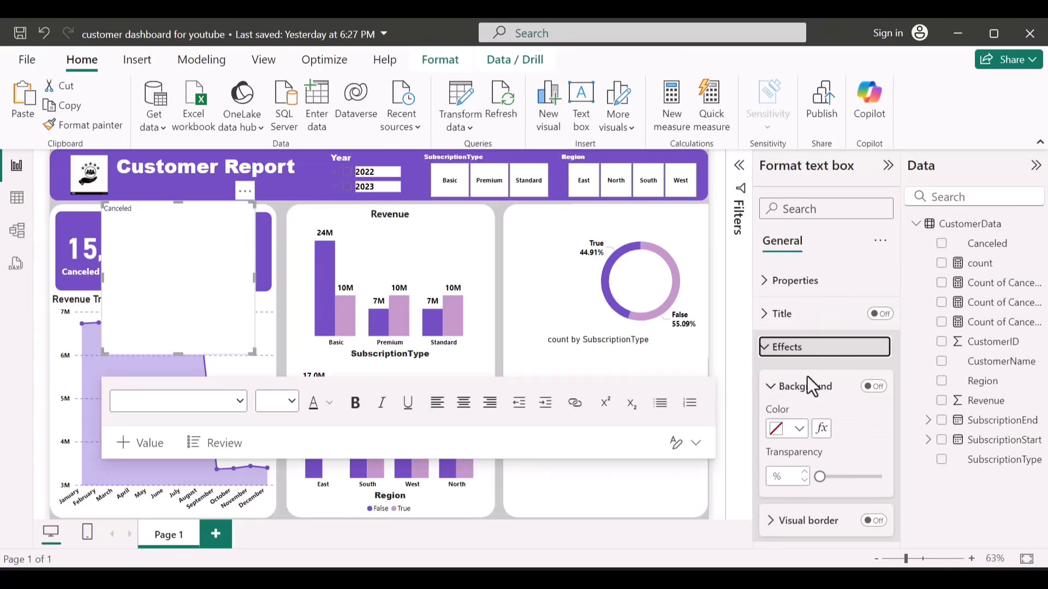
left_click(813, 386)
left_click(872, 388)
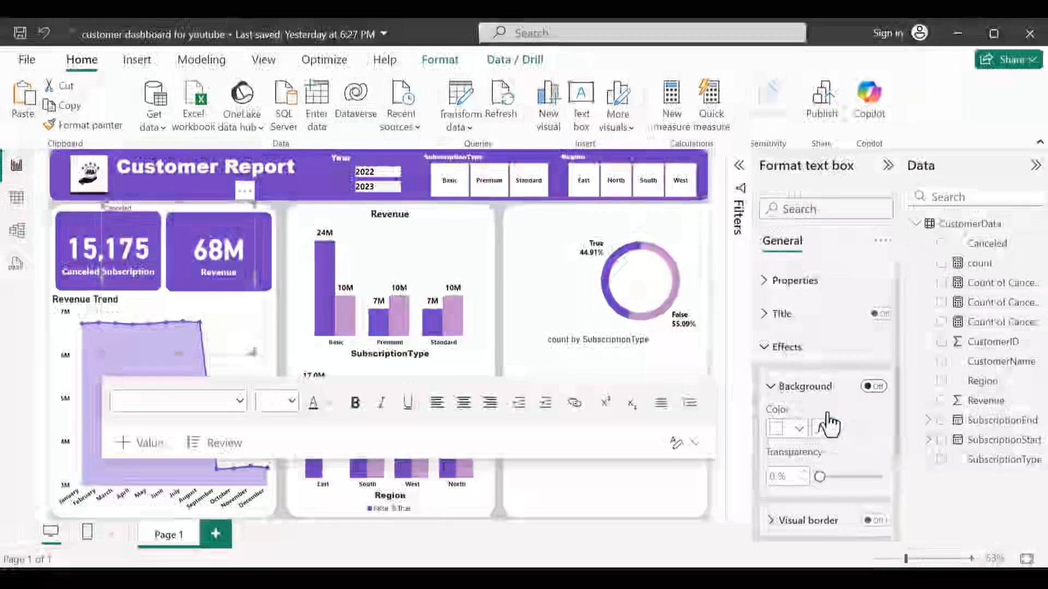
Set the Canceled text to font size 12 and center it in its text box
left_click(289, 395)
left_click(120, 215)
double_click(120, 216)
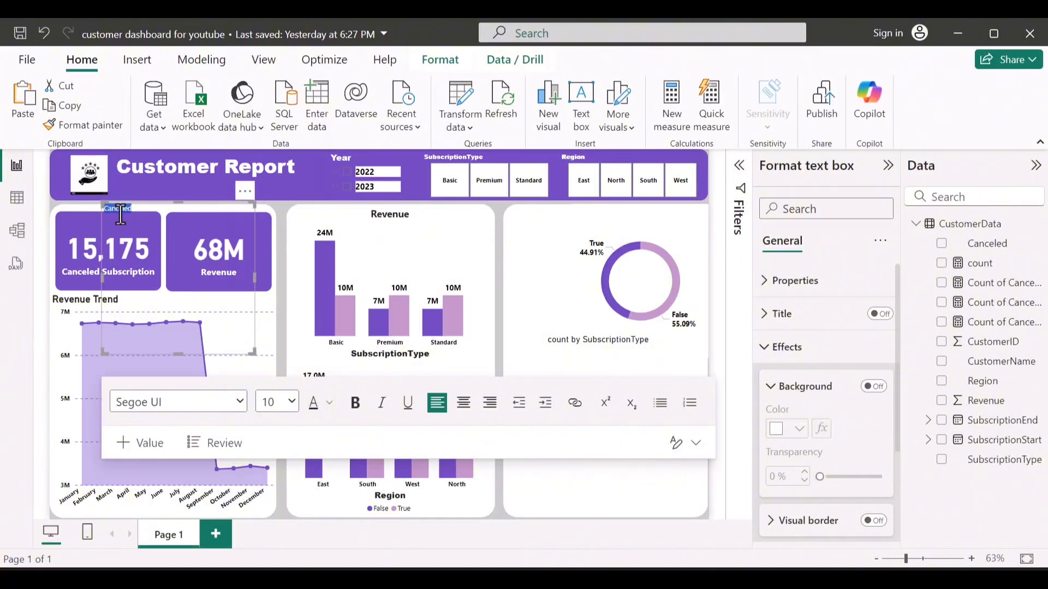
left_click(292, 403)
left_click(275, 133)
left_click(464, 404)
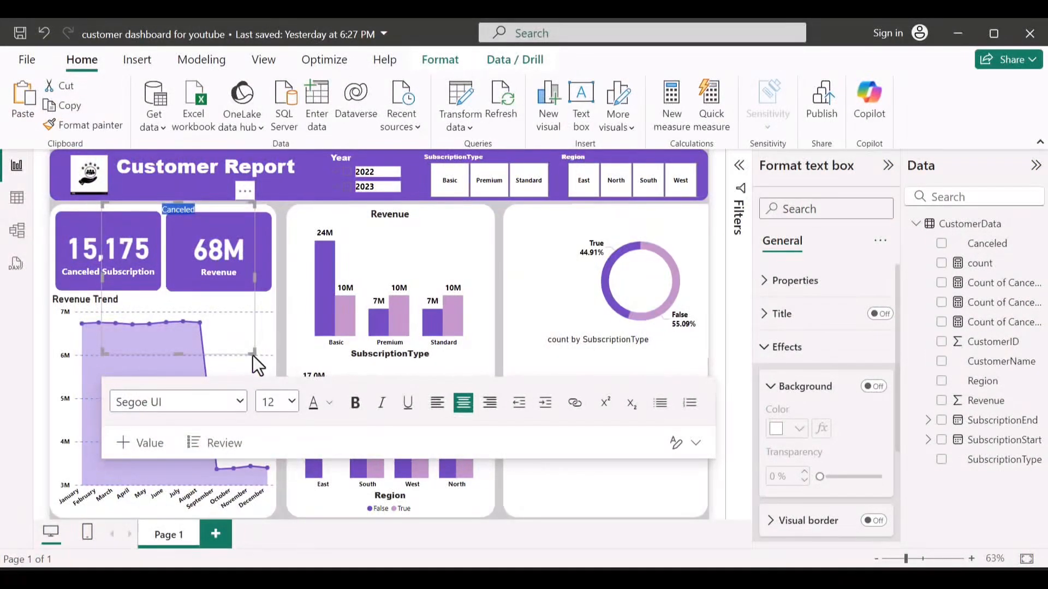
Shrink the Canceled text box and move it over the upper part of the Canceled donut, narrowing it from its left edge
left_click_drag(253, 355, 206, 252)
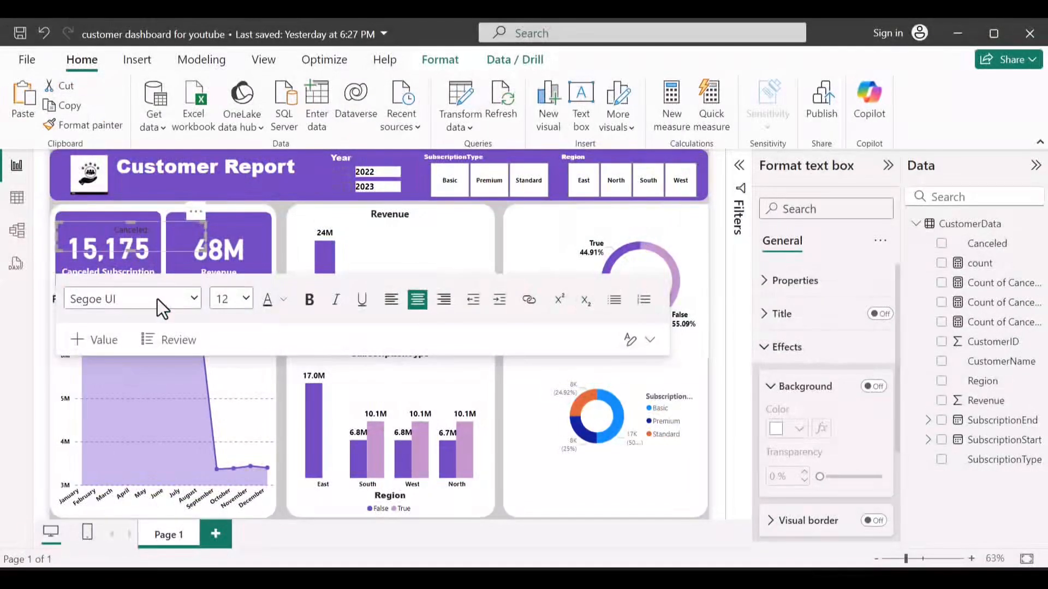
left_click_drag(207, 238, 706, 236)
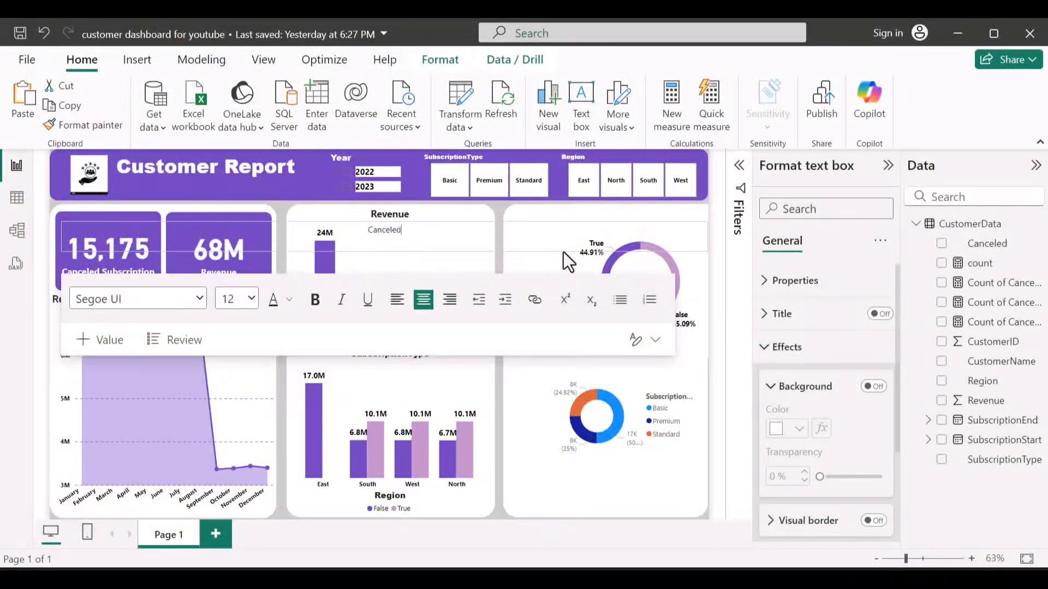
left_click_drag(563, 251, 600, 250)
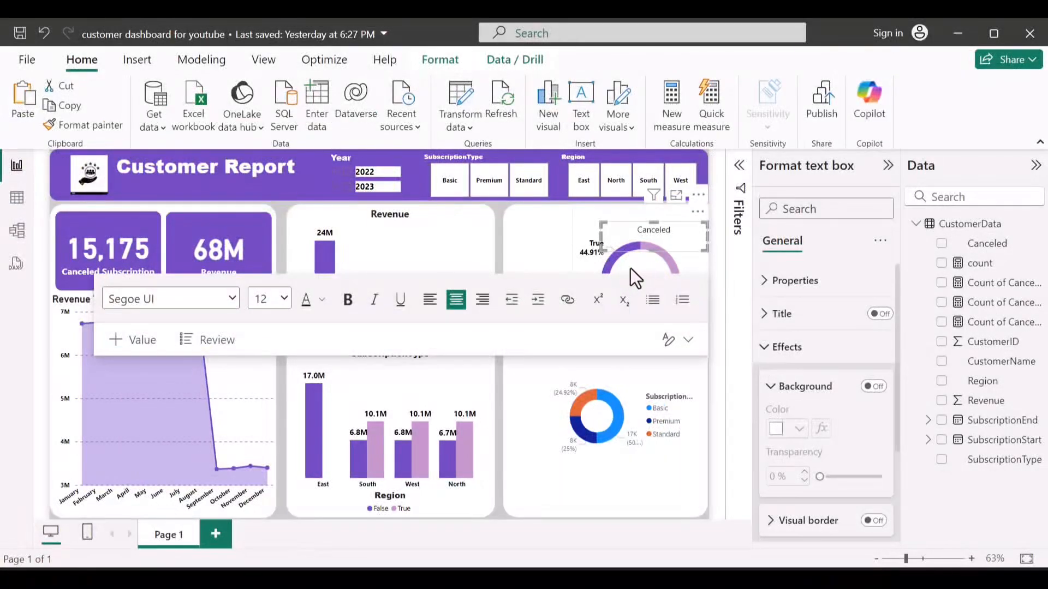
Move the Canceled donut chart down below its text box and turn off the chart's background
left_click(643, 240)
left_click(638, 228)
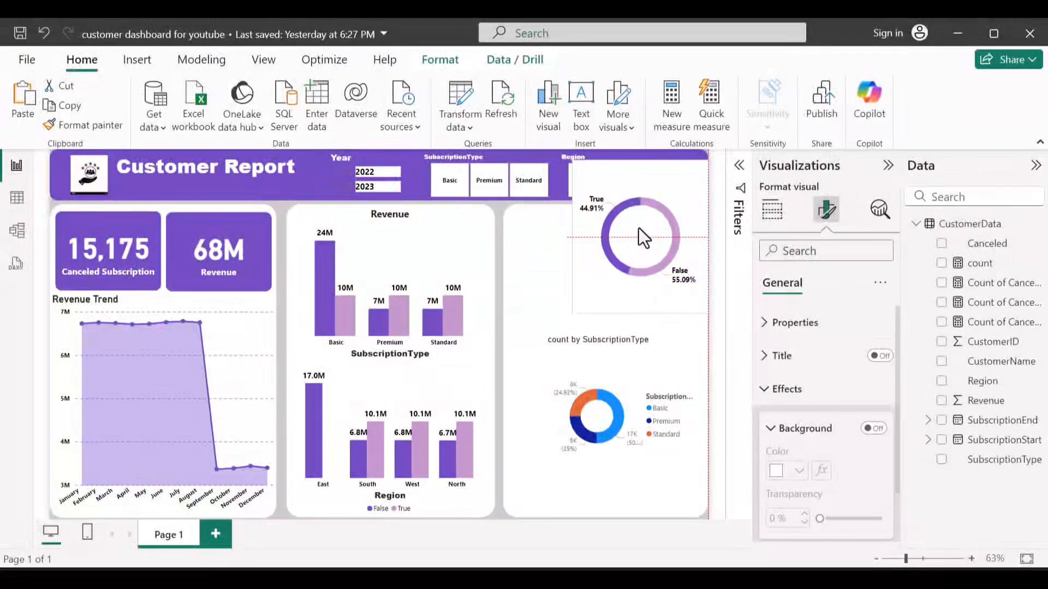
left_click(643, 301)
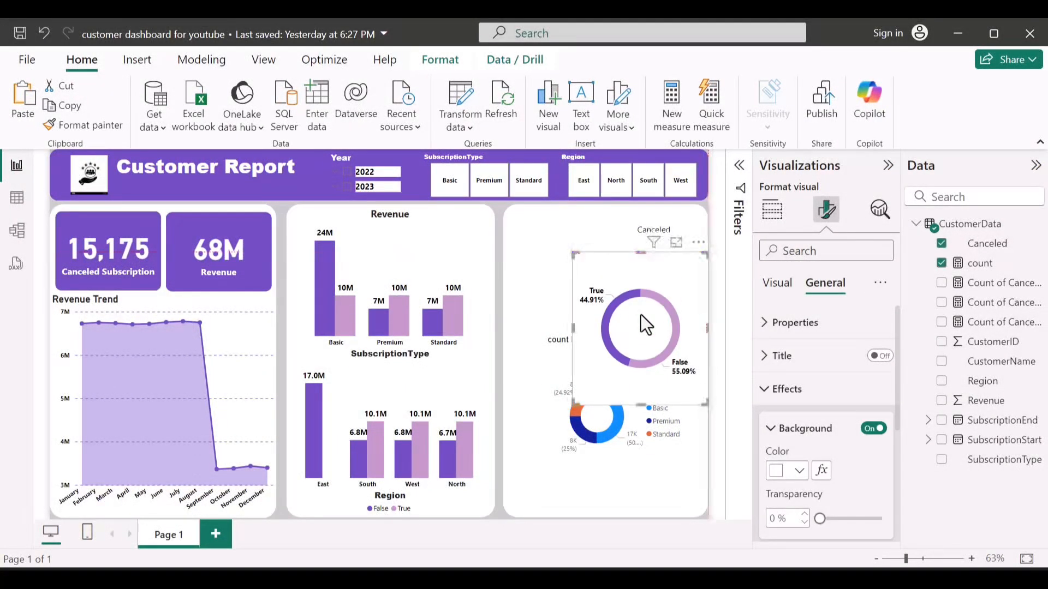
left_click(873, 428)
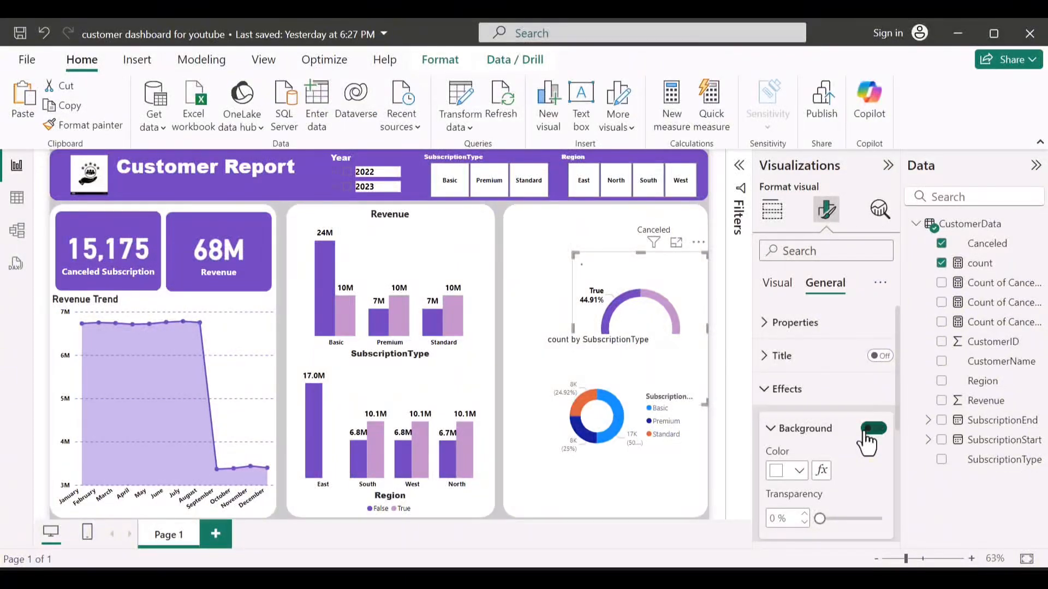
left_click(873, 429)
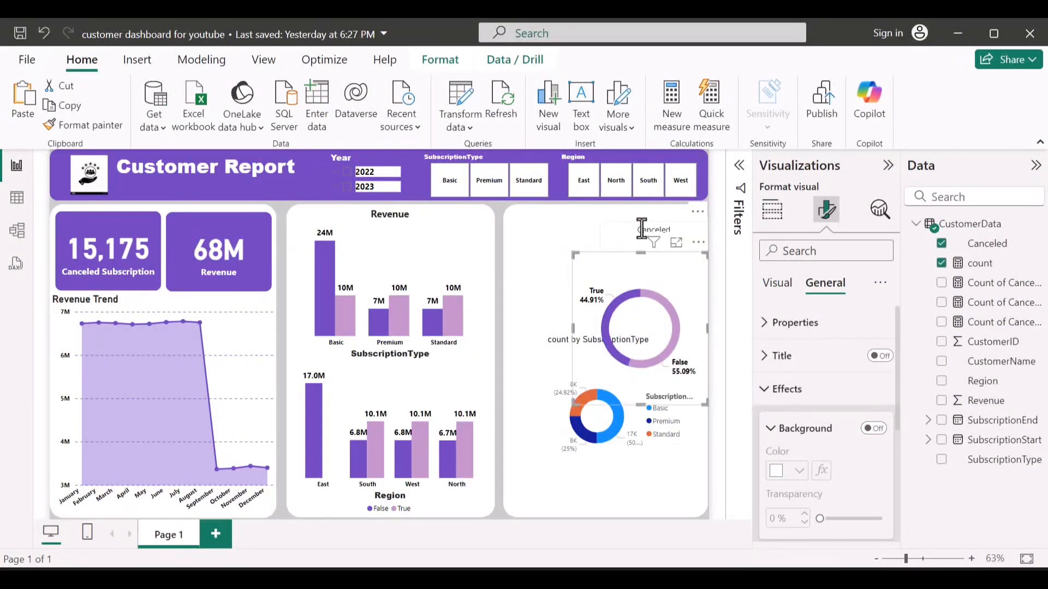
Make the Canceled text in the text box bold
left_click_drag(641, 228, 655, 229)
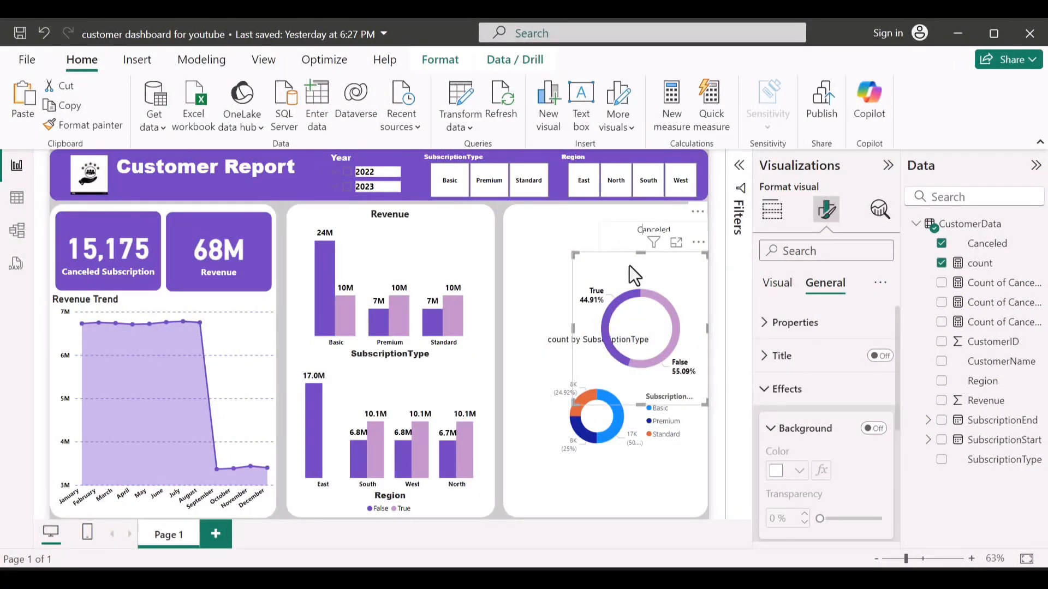
left_click(603, 233)
left_click(697, 229)
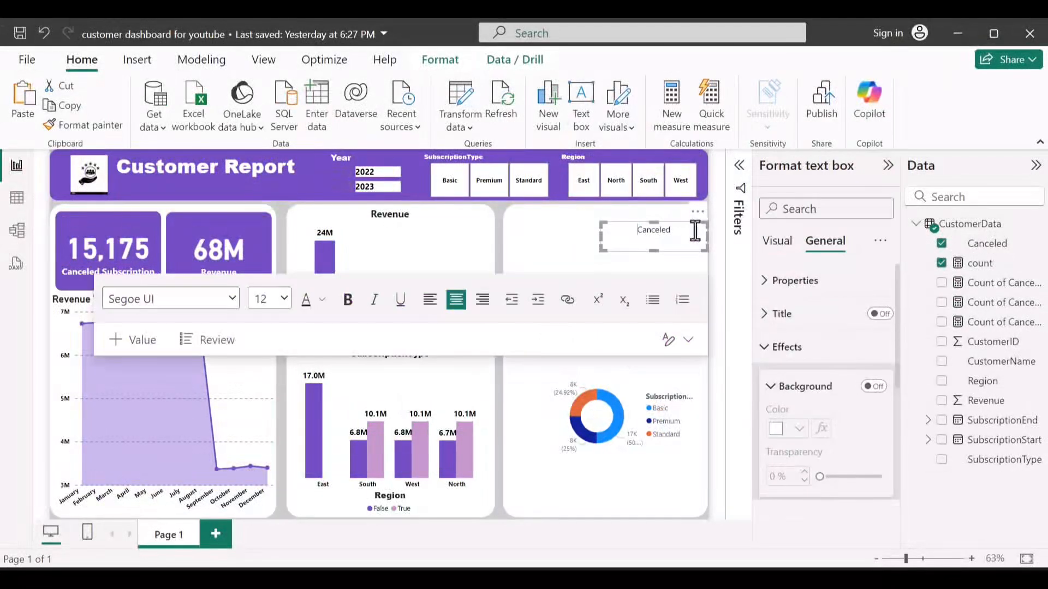
key("ctrl+a")
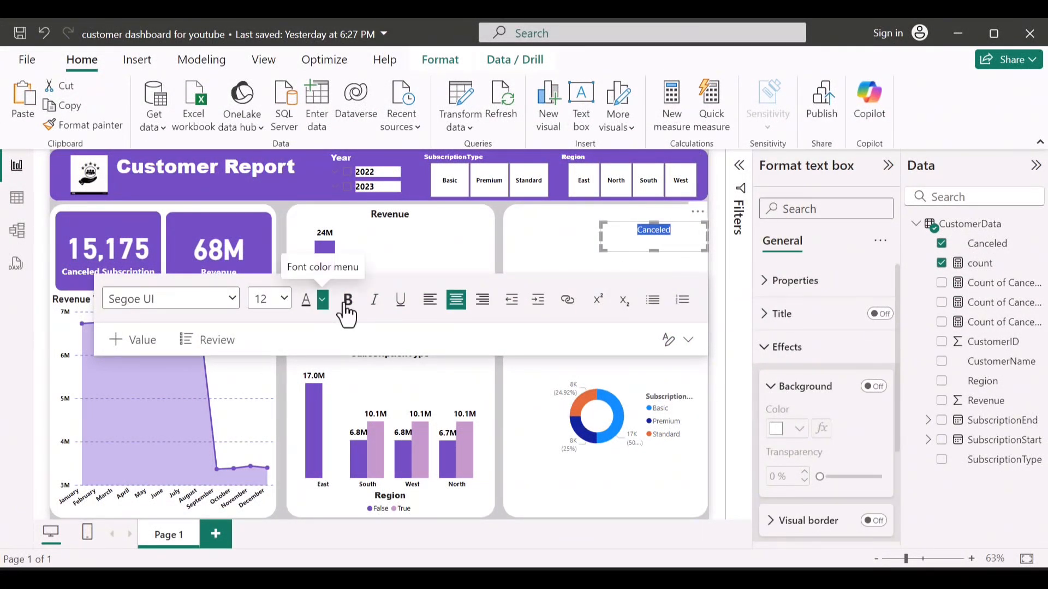
left_click(344, 300)
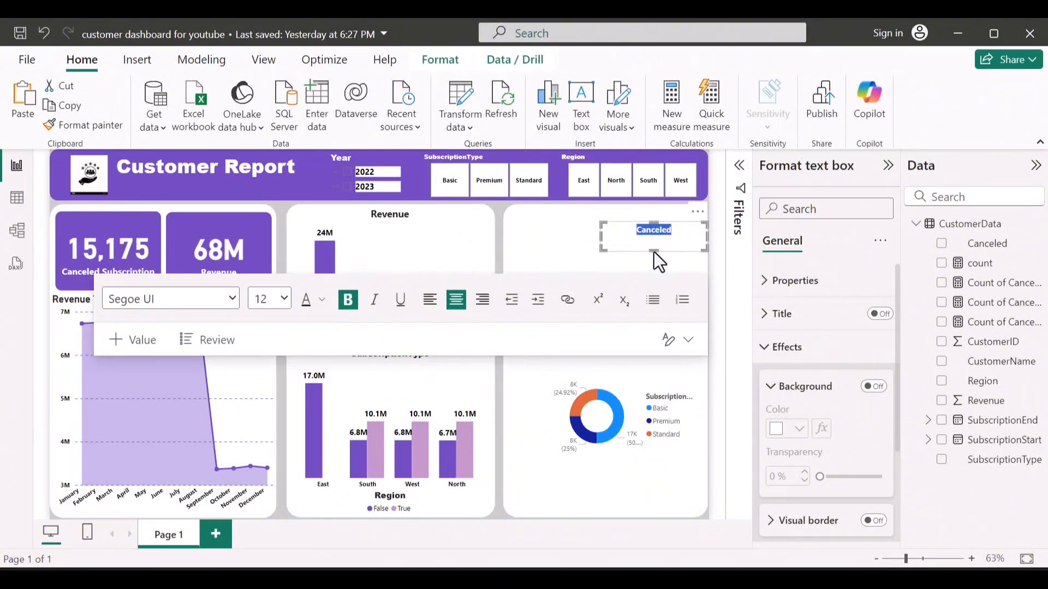
Extend the Canceled text box downward and lower its upper edge so the text sits further down
left_click_drag(654, 251, 657, 275)
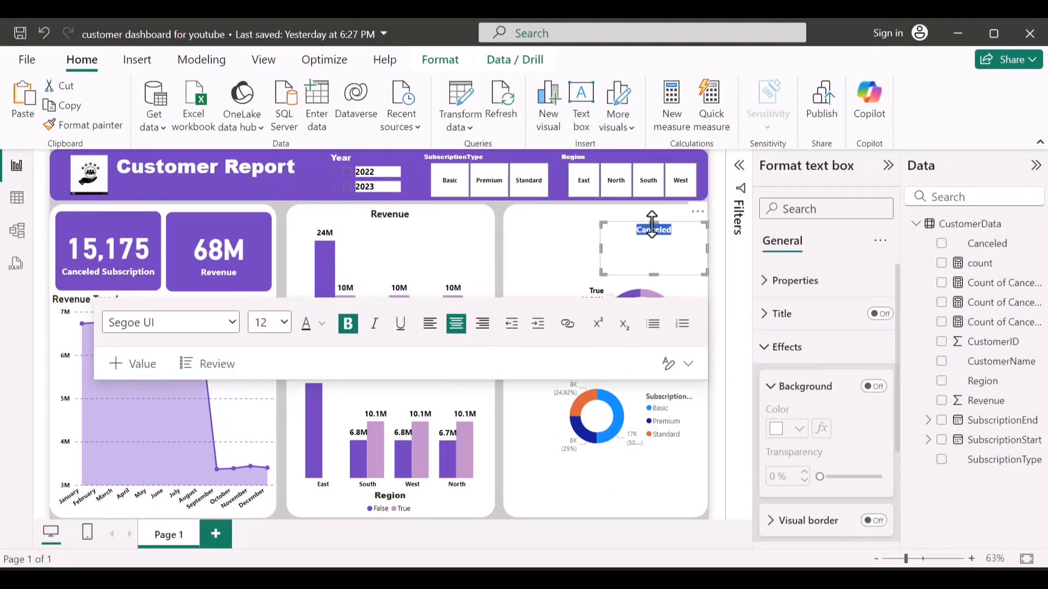
left_click_drag(652, 228, 661, 250)
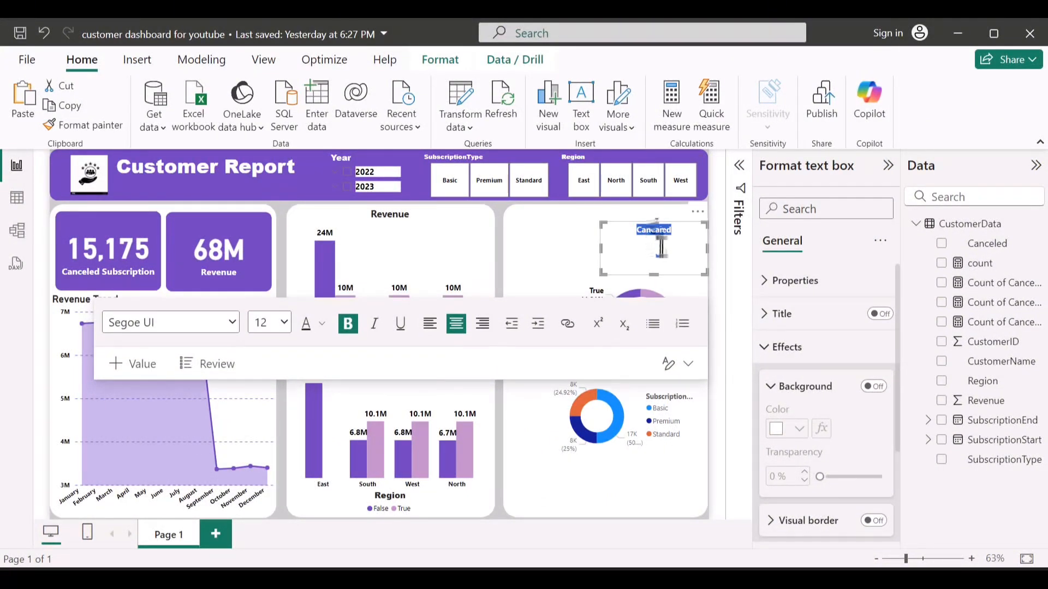
left_click(646, 297)
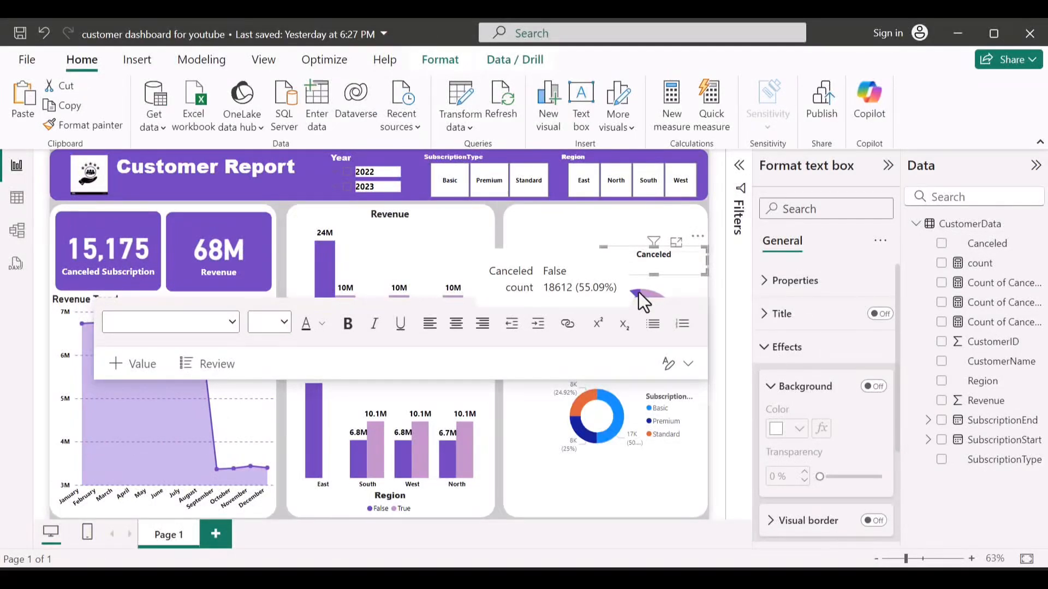
Shrink the Canceled donut and fit its edges around the Canceled text so the word sits inside the ring
left_click(637, 291)
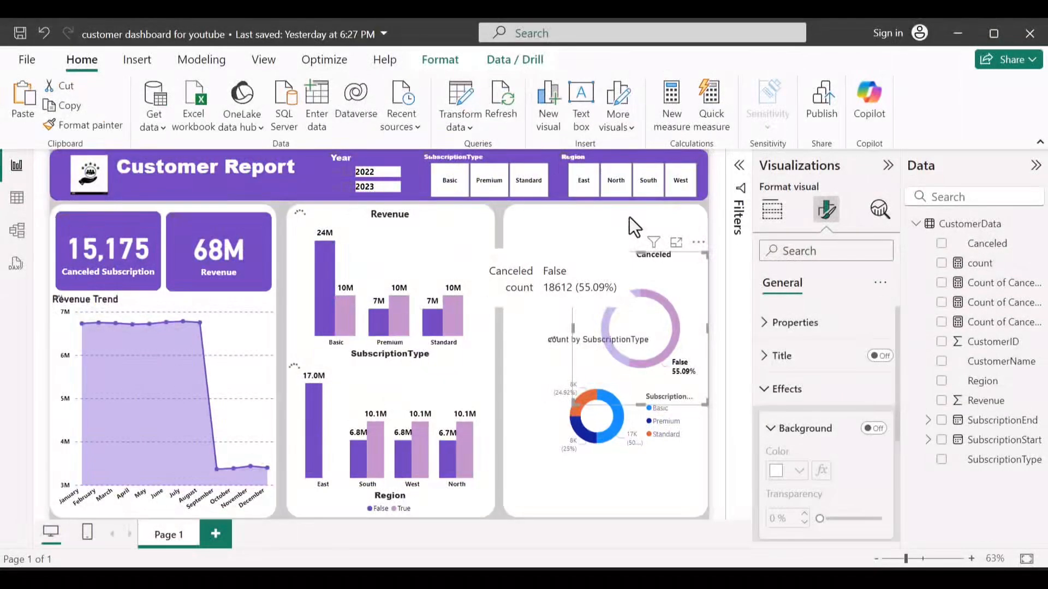
left_click_drag(704, 377, 696, 294)
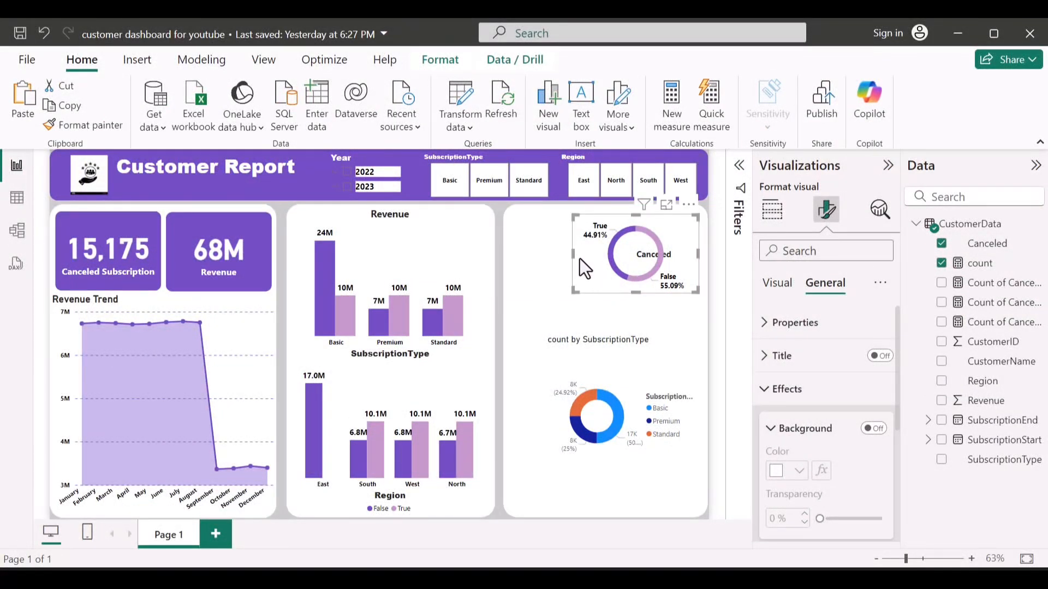
left_click_drag(572, 255, 612, 258)
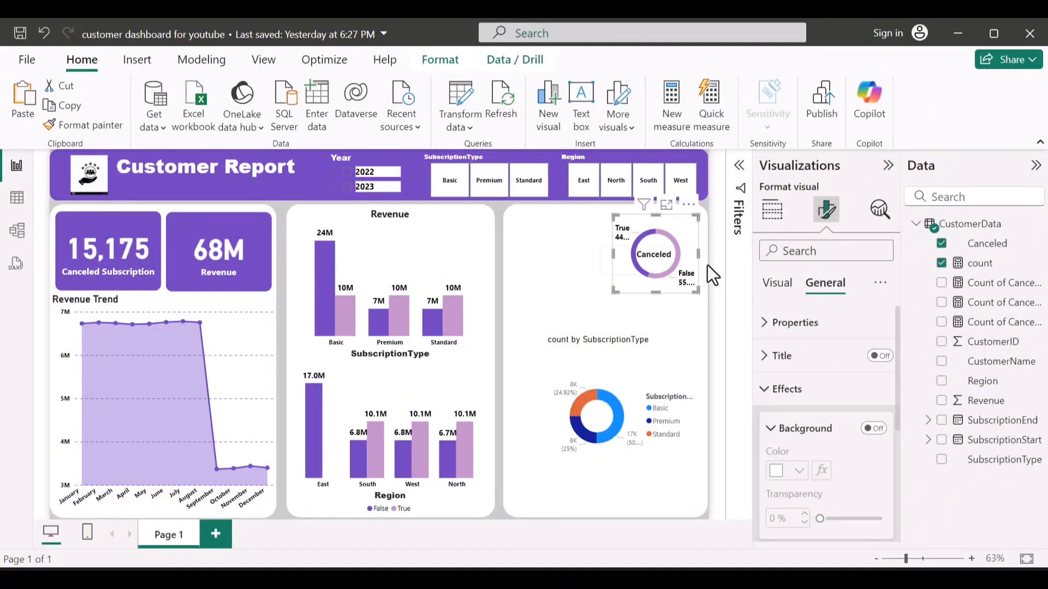
left_click_drag(698, 257, 709, 256)
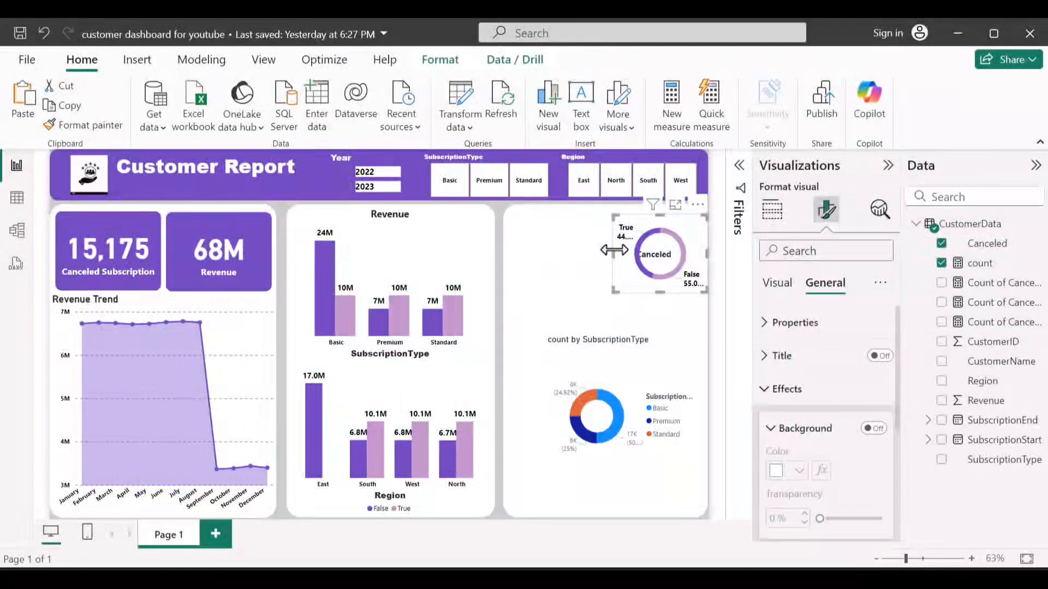
left_click_drag(614, 251, 607, 252)
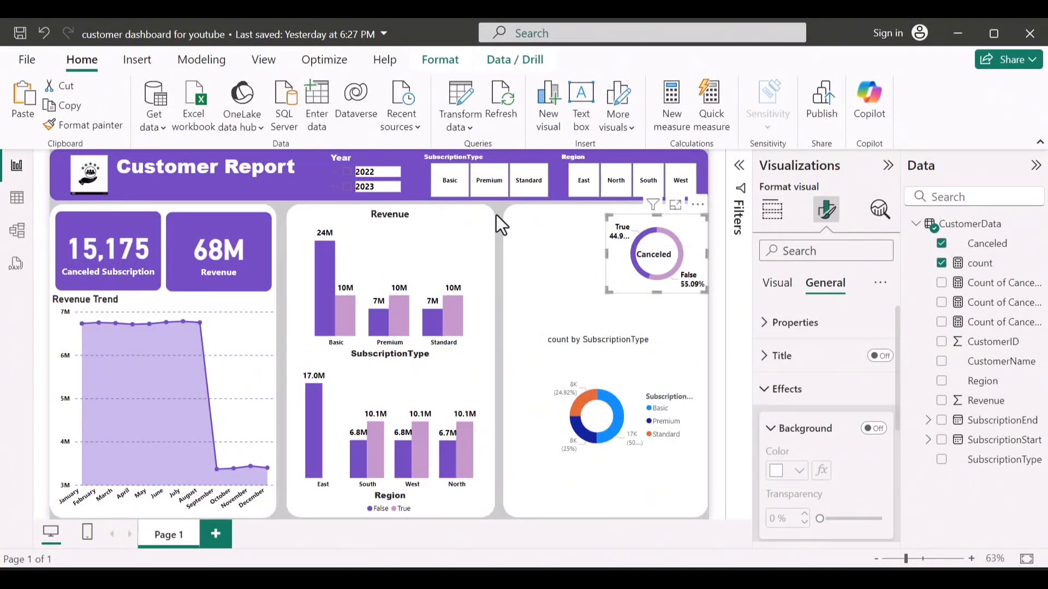
Narrow the Canceled text box slightly from its left edge to center the word in the donut
left_click(611, 250)
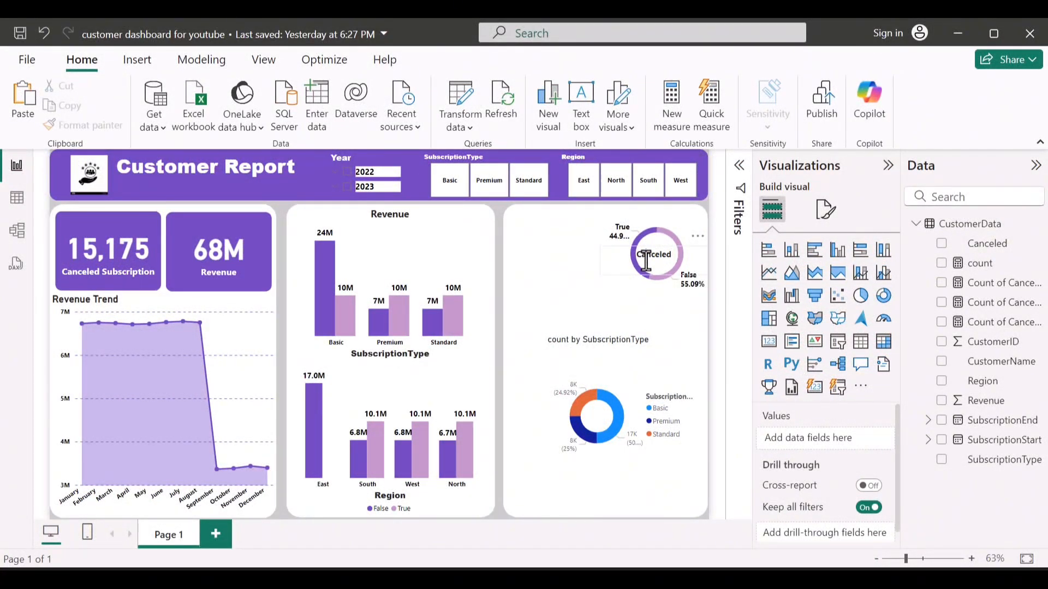
left_click(611, 260)
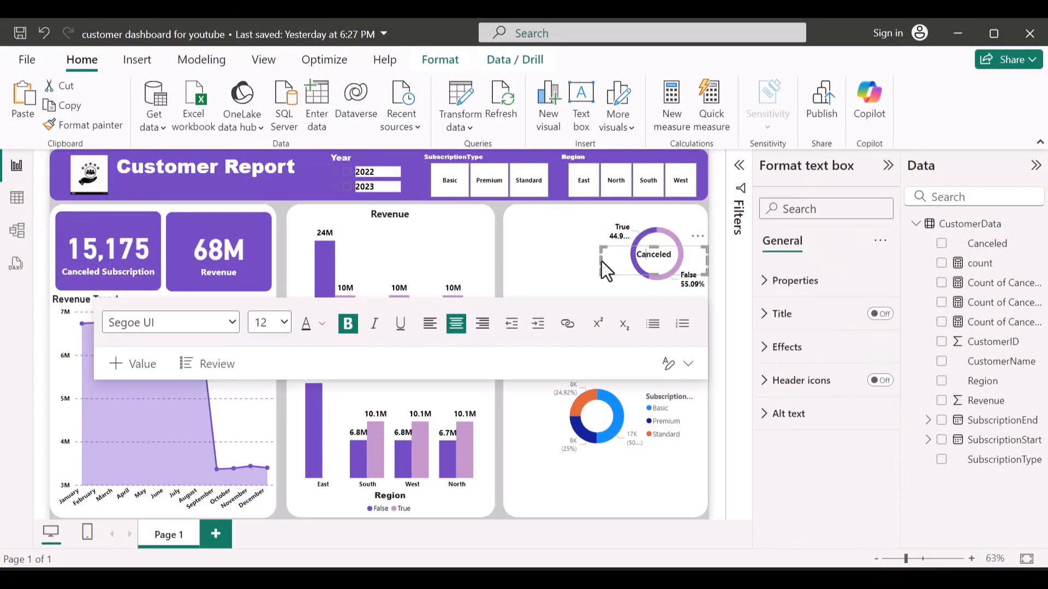
left_click_drag(601, 260, 611, 261)
left_click(489, 202)
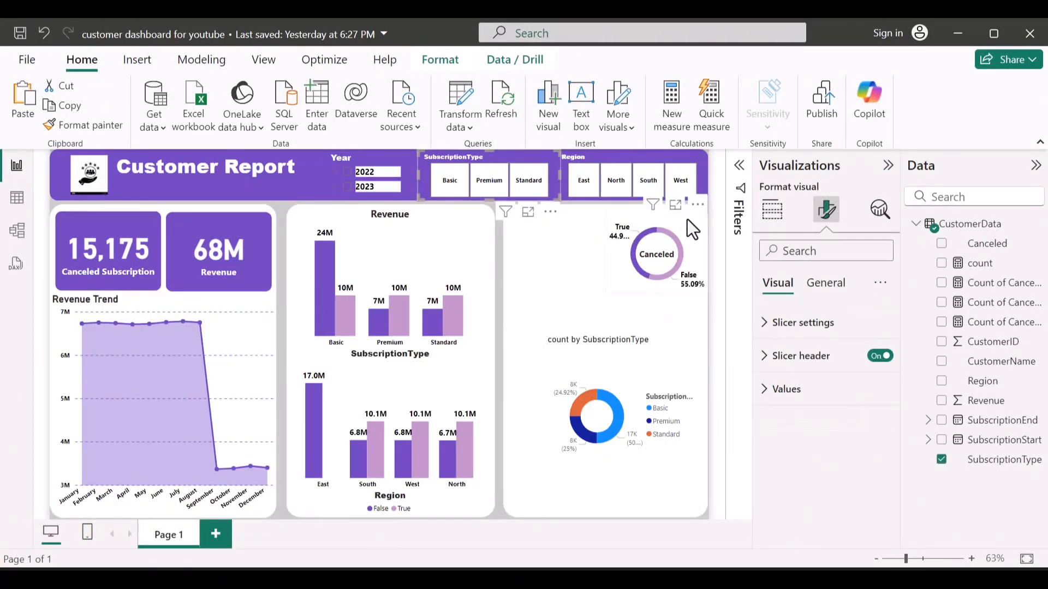
Copy the Canceled donut's formatting to the SubscriptionType donut, and place that chart at reduced size beside the Canceled donut
left_click(686, 218)
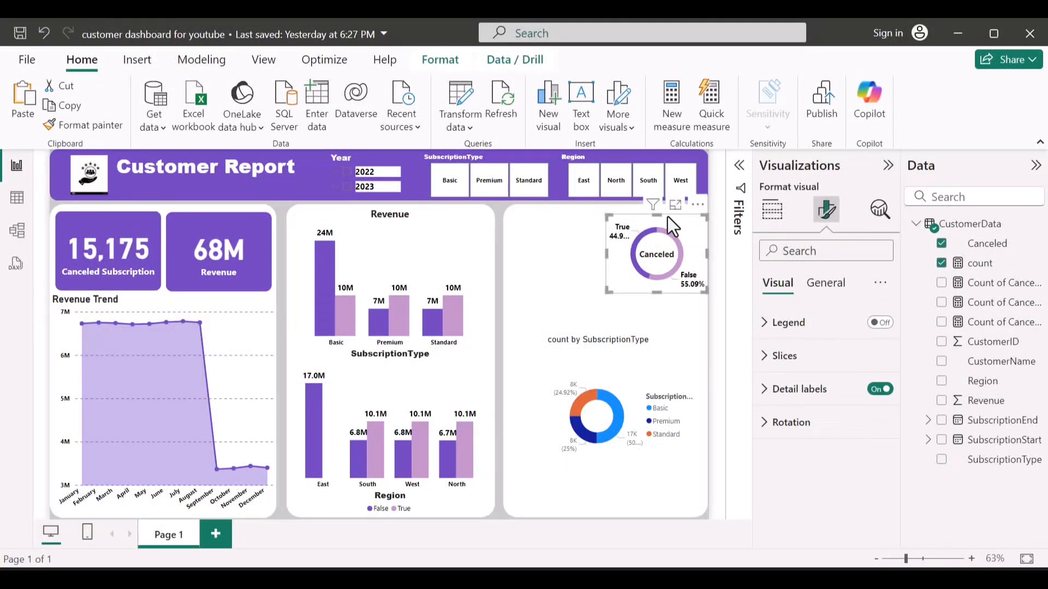
left_click(99, 124)
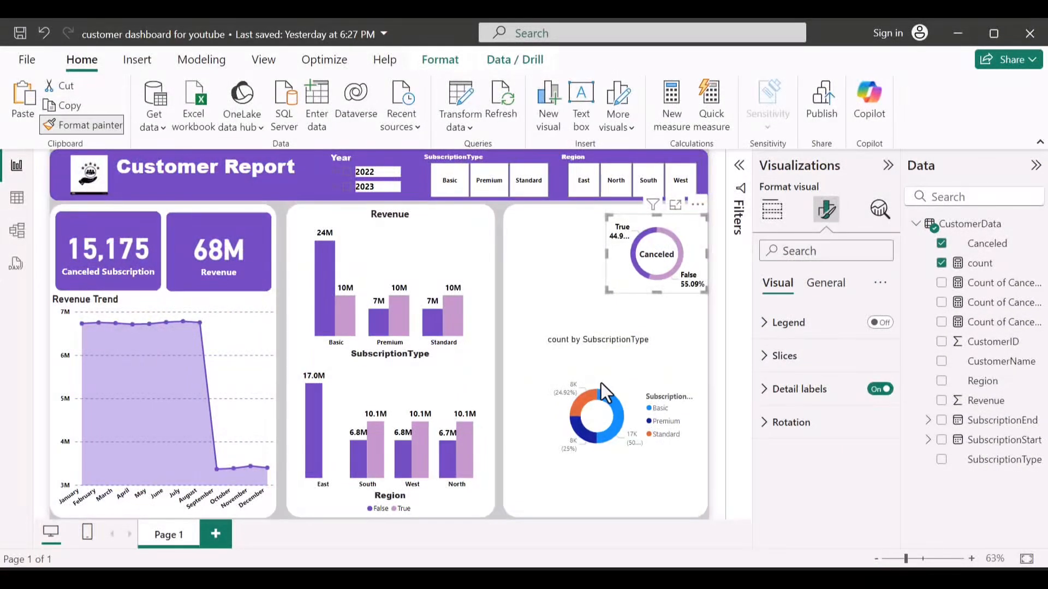
left_click(647, 390)
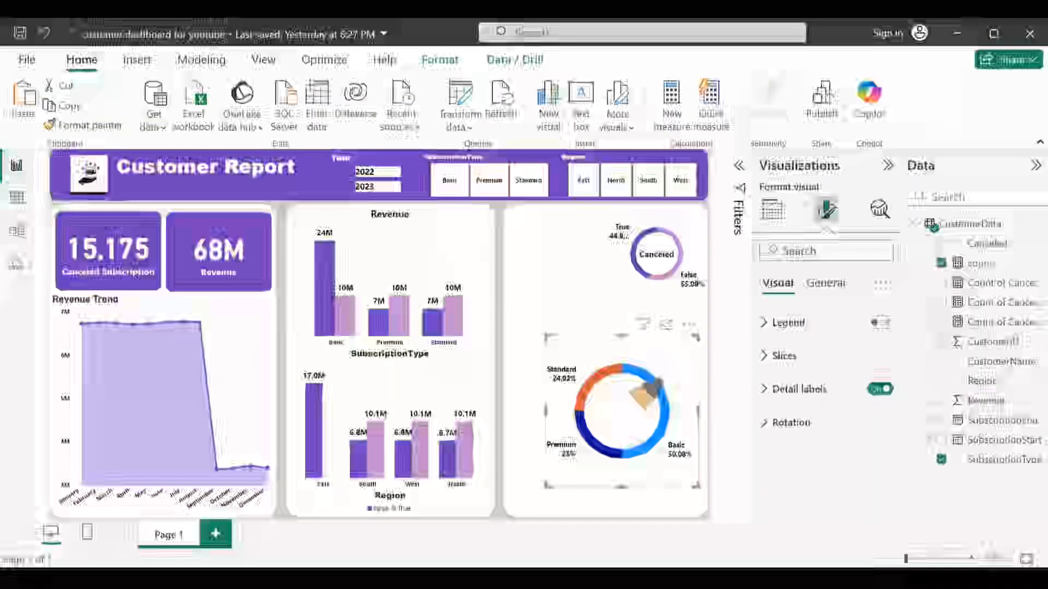
mouse_move(591, 350)
left_mouse_down()
mouse_move(524, 266)
mouse_move(535, 223)
mouse_move(551, 221)
left_mouse_up()
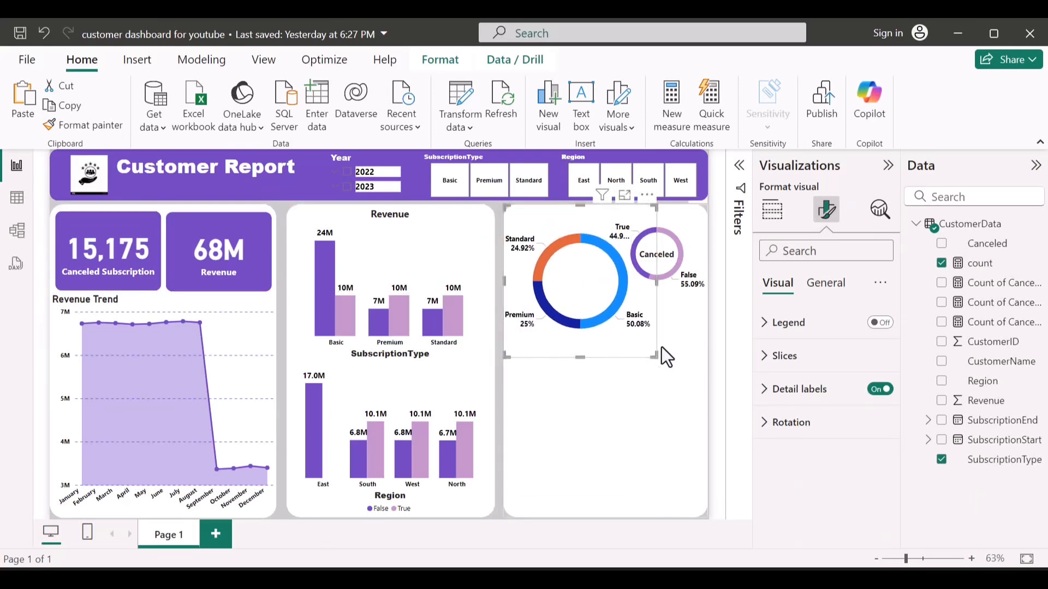
left_click_drag(643, 349, 608, 292)
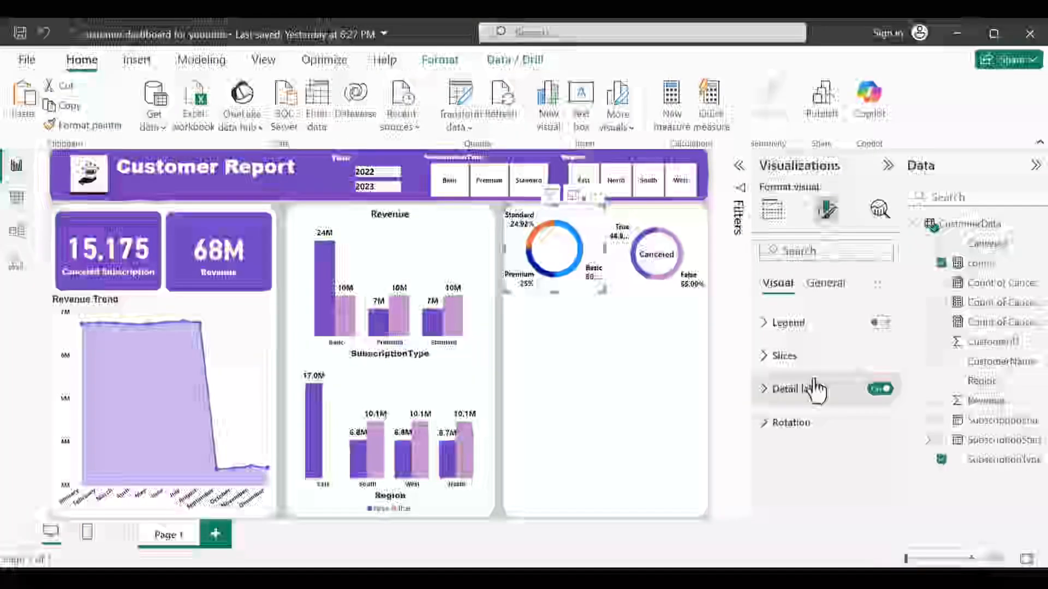
Set the percentage decimal places of the SubscriptionType donut's detail labels to 0
left_click(817, 389)
scroll(833, 483, "down", 2)
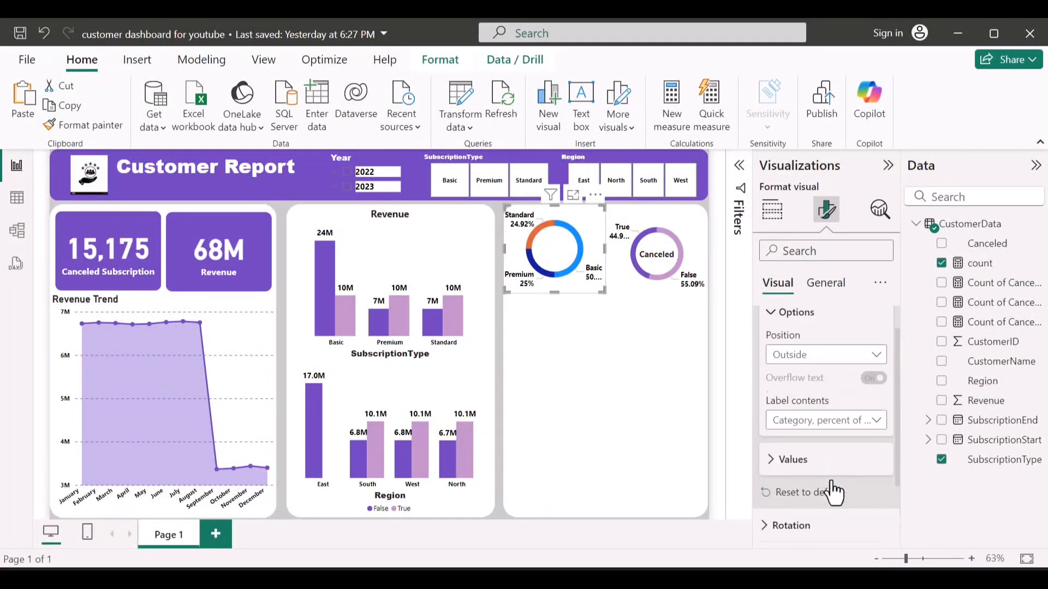
left_click(800, 461)
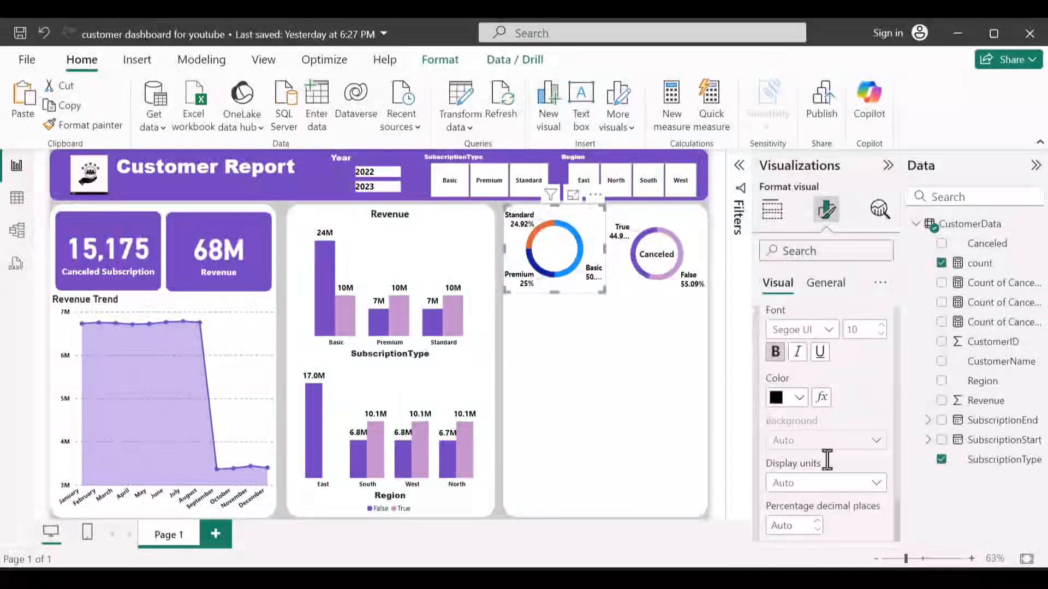
scroll(856, 460, "down", 1)
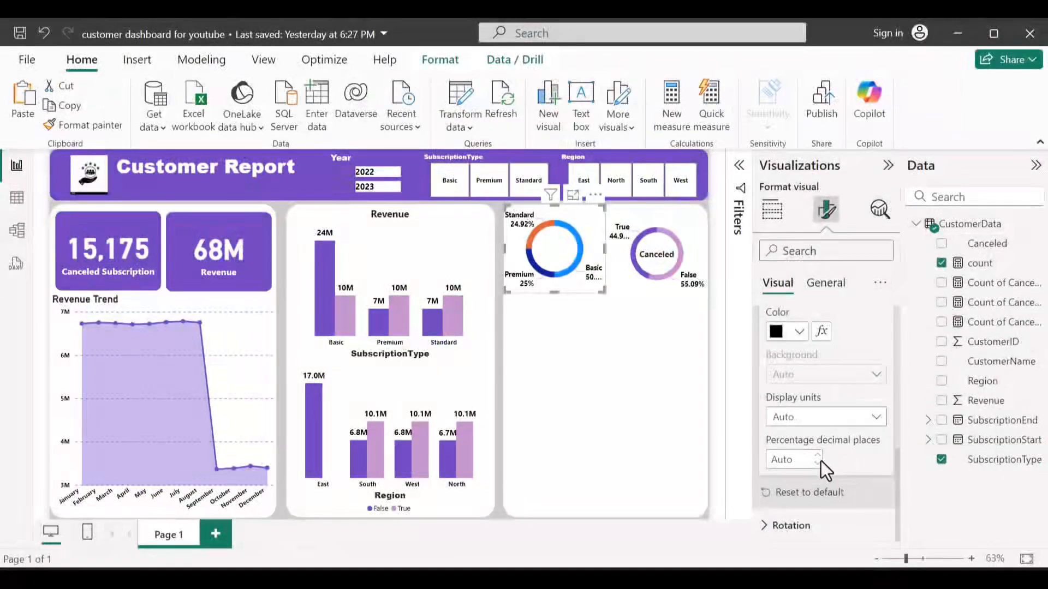
left_click(818, 464)
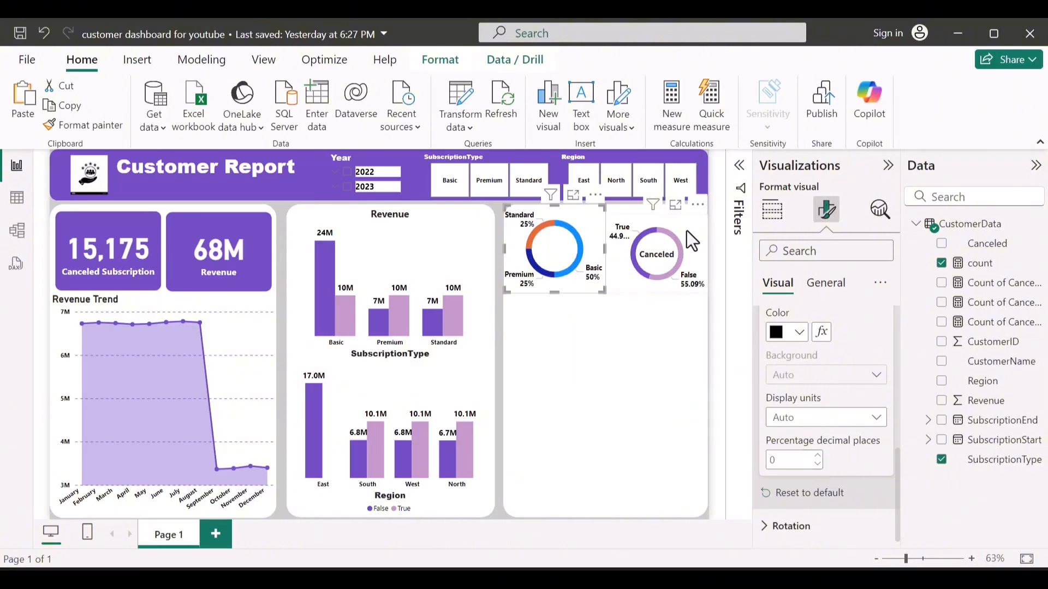
Set the Canceled donut's percentage decimal places to 0 and extend the chart slightly upward
left_click(687, 230)
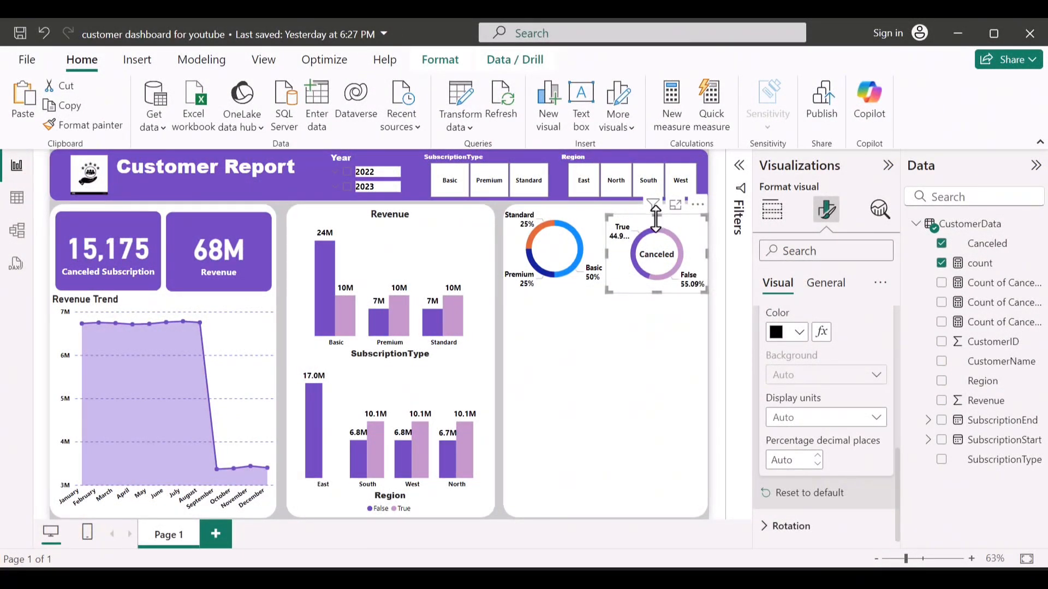
left_click_drag(656, 214, 656, 210)
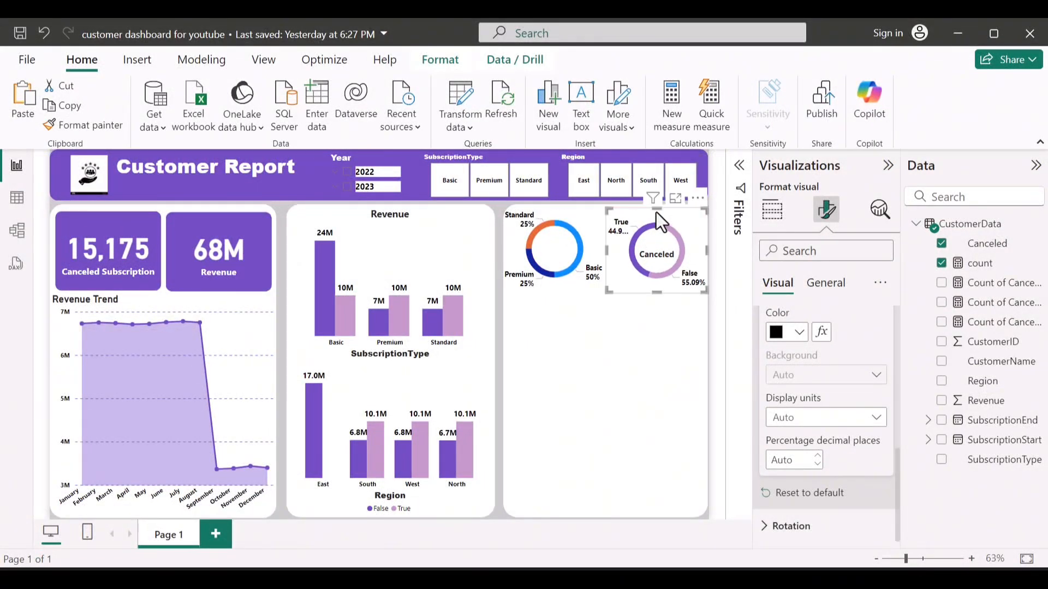
left_click(817, 464)
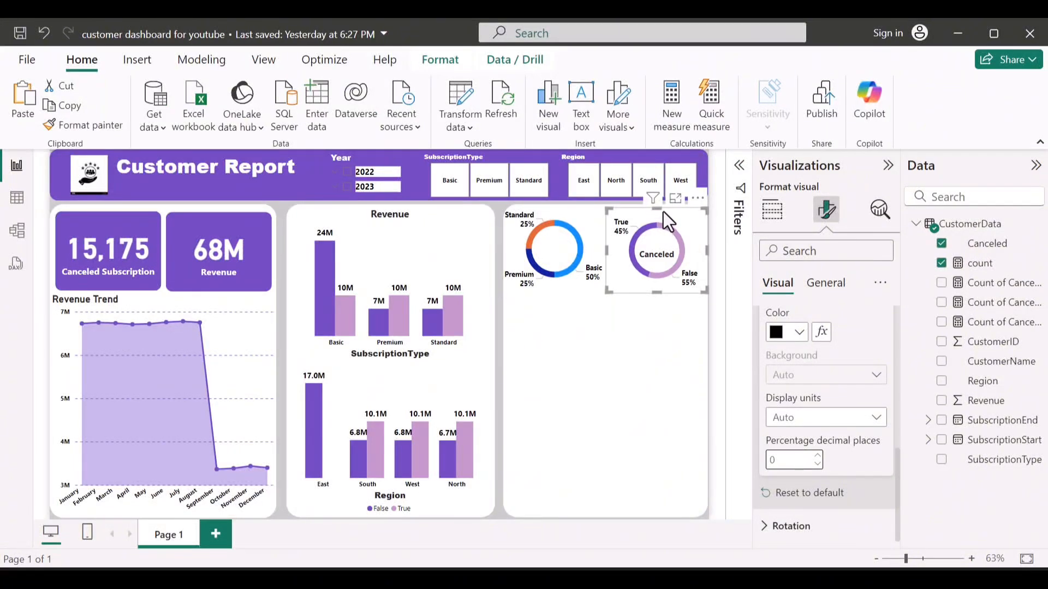
left_click_drag(656, 209, 656, 204)
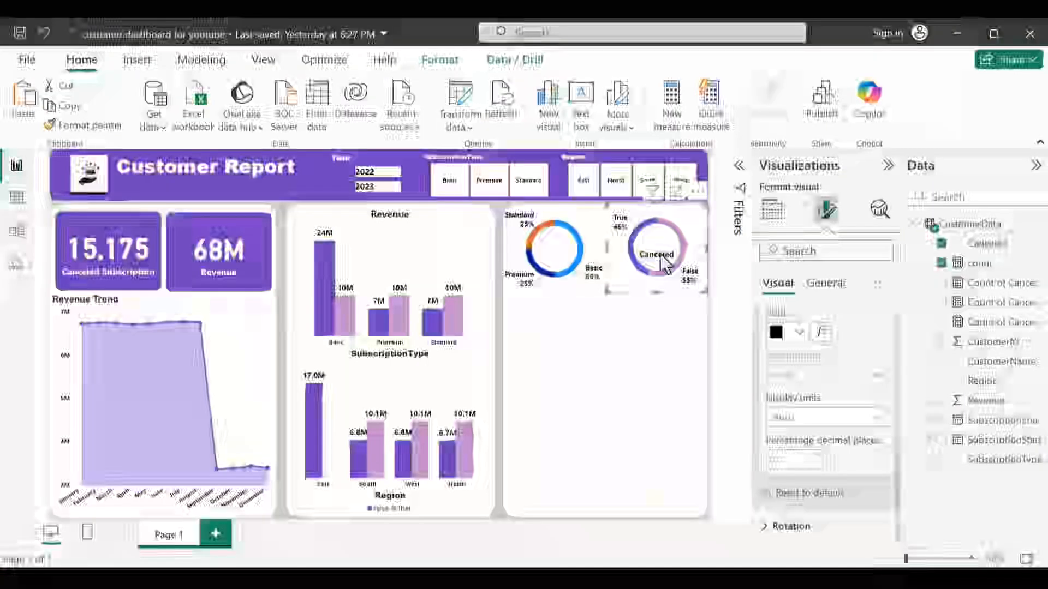
Shrink the Canceled text box and reposition it so the word sits centered inside its donut
left_click(500, 310)
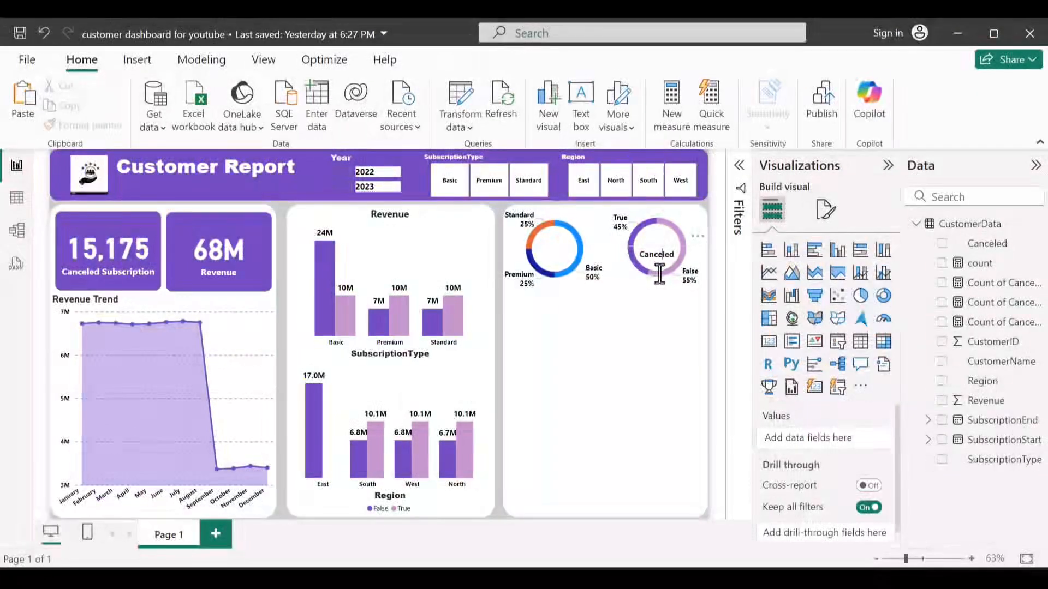
left_click(660, 277)
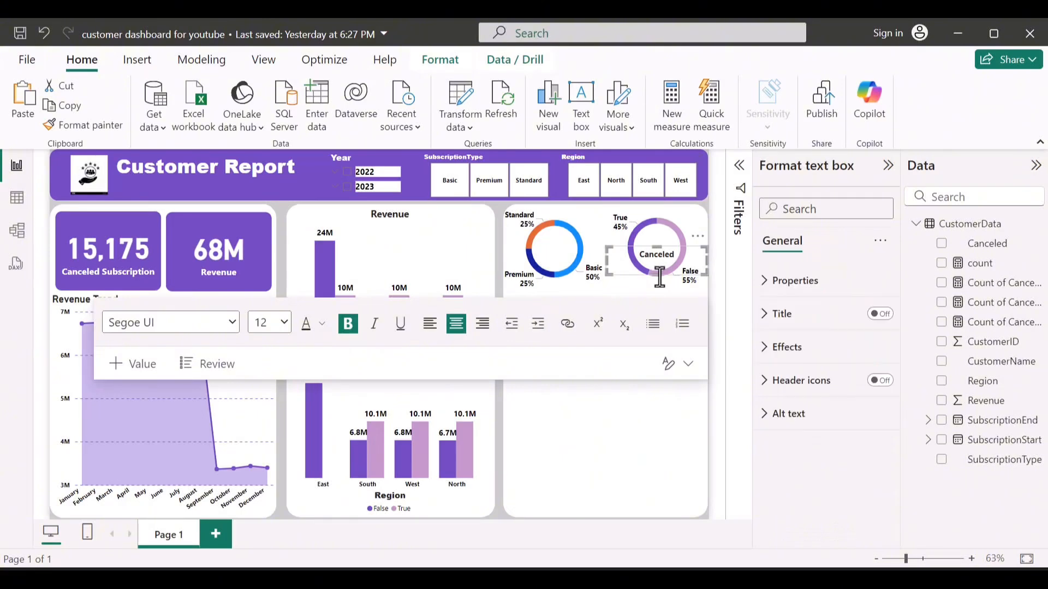
double_click(658, 255)
key("Delete")
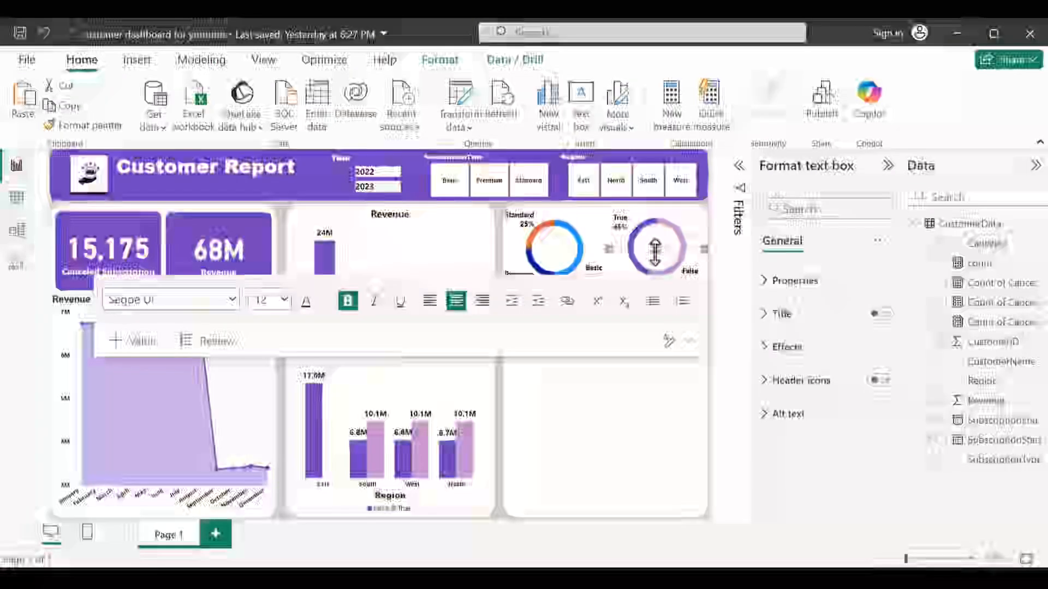
key("ctrl+z")
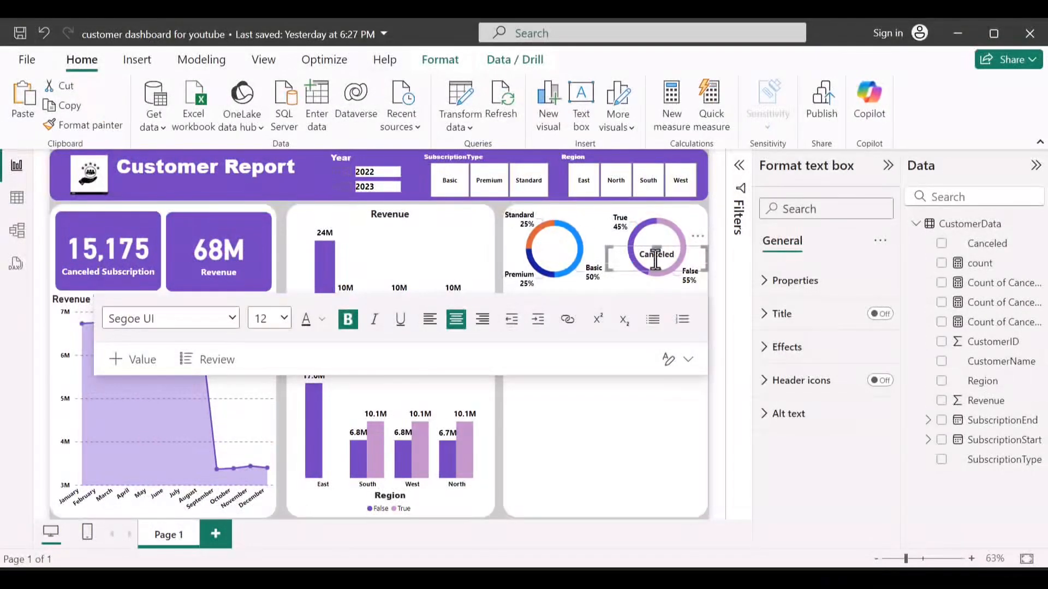
mouse_move(655, 253)
left_mouse_down()
mouse_move(656, 234)
mouse_move(656, 257)
mouse_move(622, 246)
mouse_move(642, 247)
left_mouse_up()
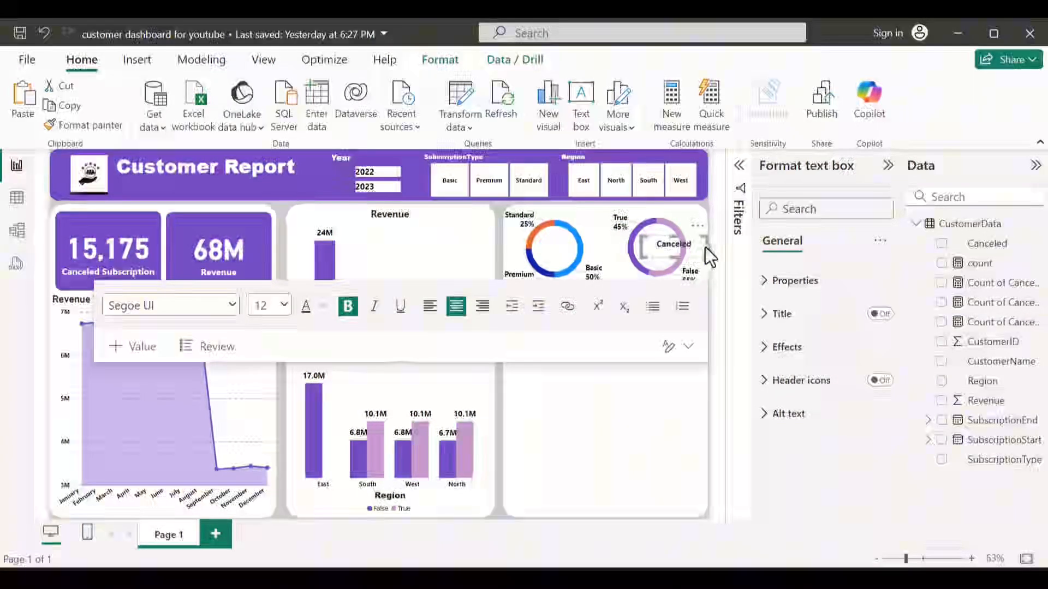
left_click_drag(707, 246, 627, 249)
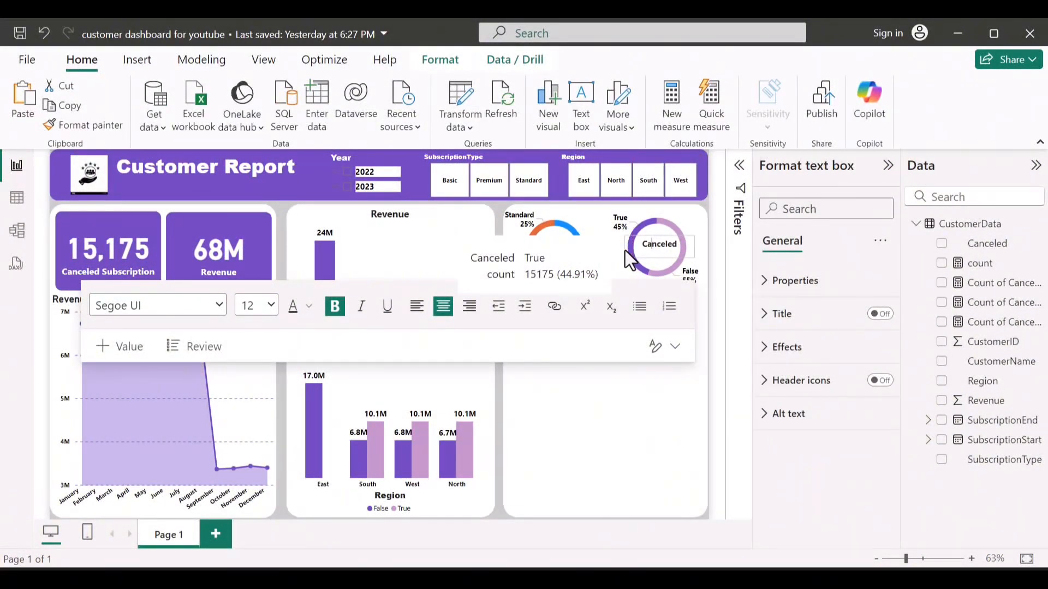
Recolor the SubscriptionType donut slices: Basic in purple #744EC2, Premium in light mauve, and Standard in pale lavender
left_click(554, 273)
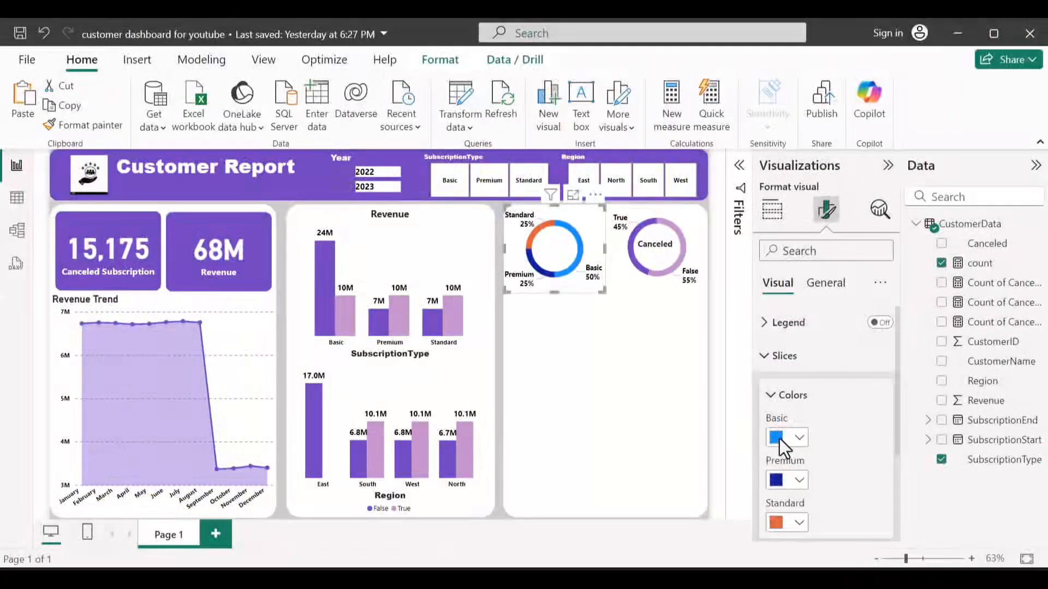
left_click(800, 439)
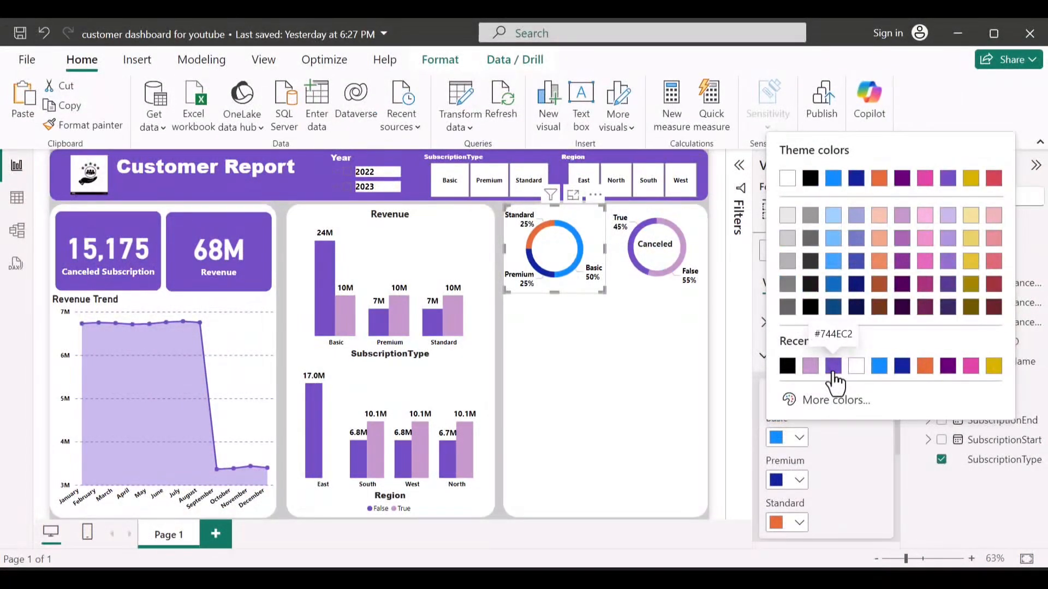
left_click(833, 366)
left_click(798, 481)
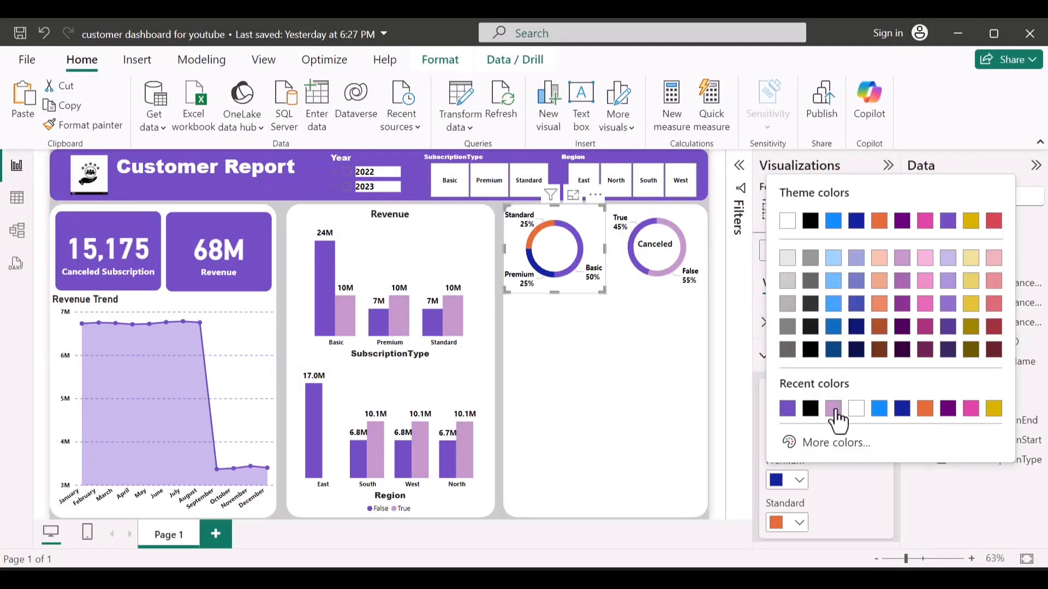
left_click(834, 407)
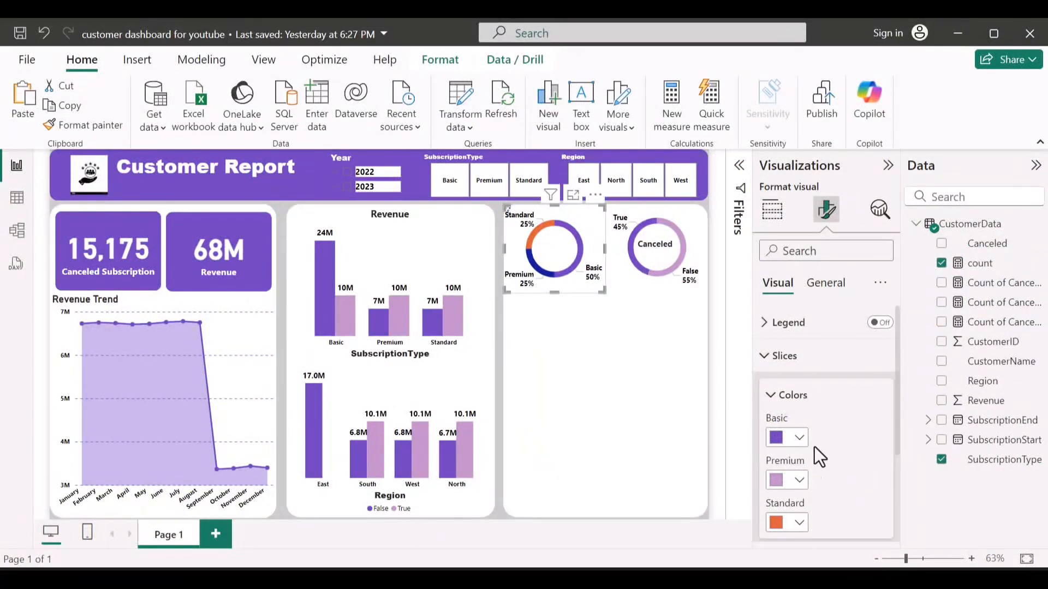
left_click(795, 525)
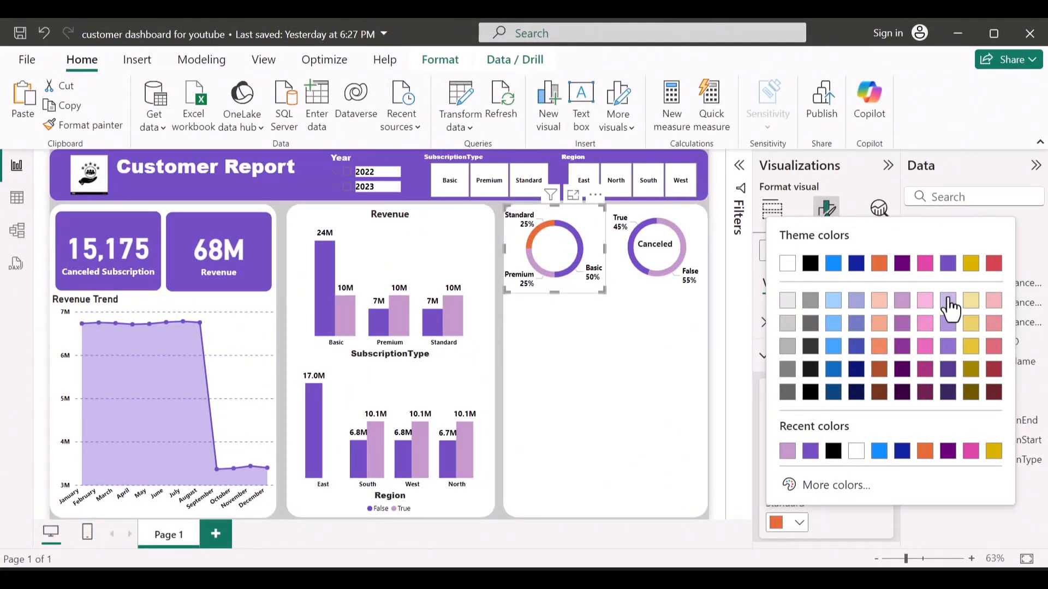
left_click(949, 304)
Recolor the Canceled donut slices with False in purple #744EC2 and True in light mauve
left_click(655, 251)
left_click(798, 437)
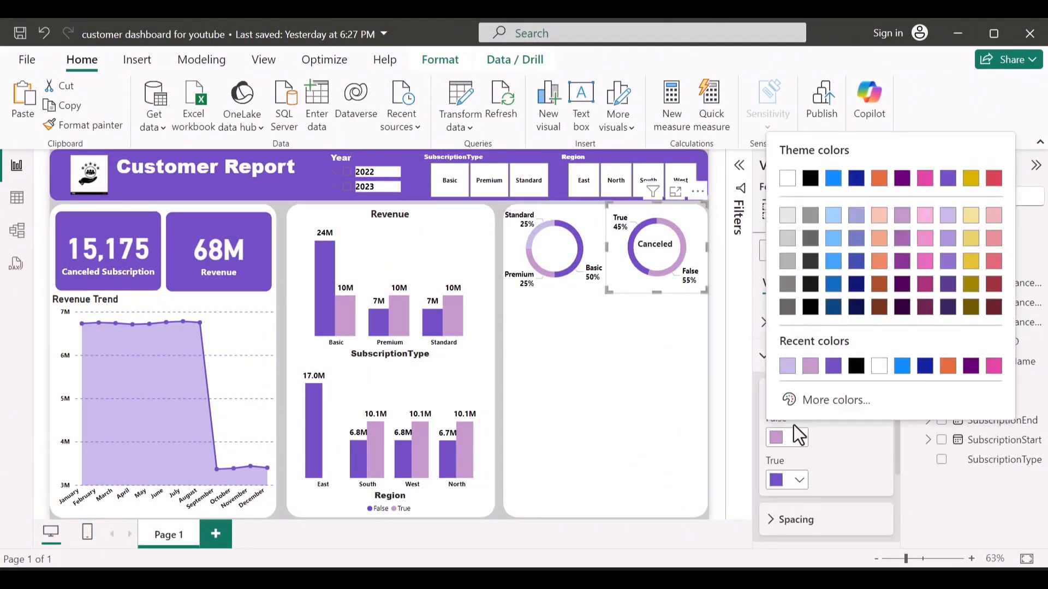
left_click(833, 366)
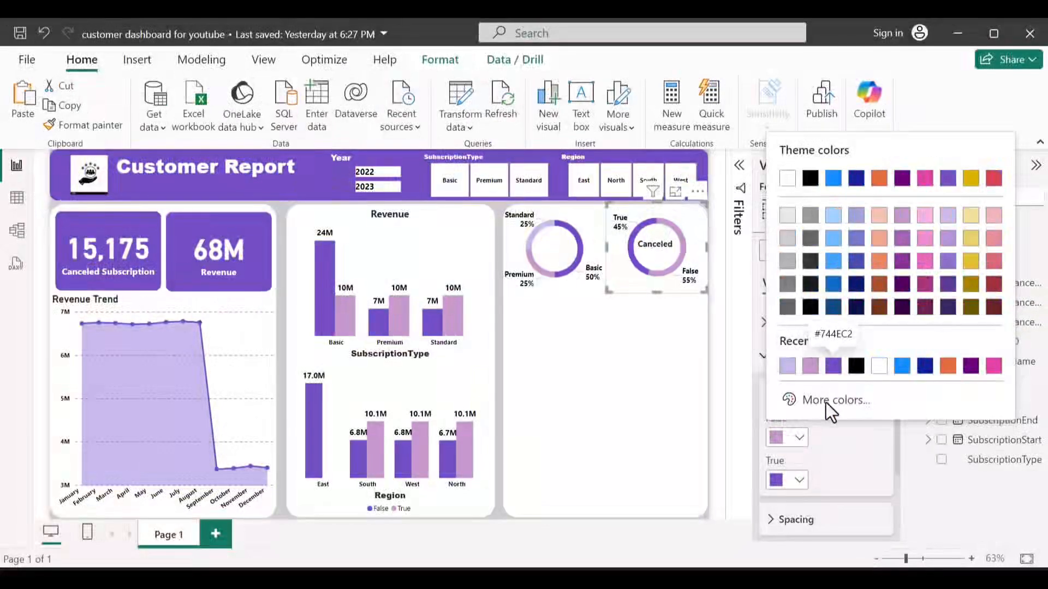
left_click(799, 481)
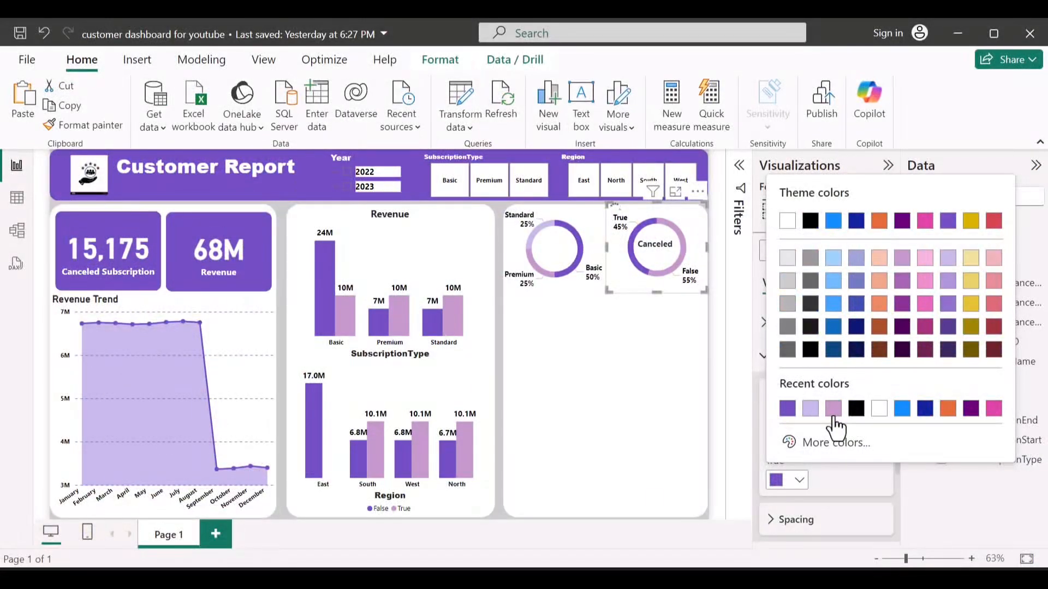
left_click(834, 411)
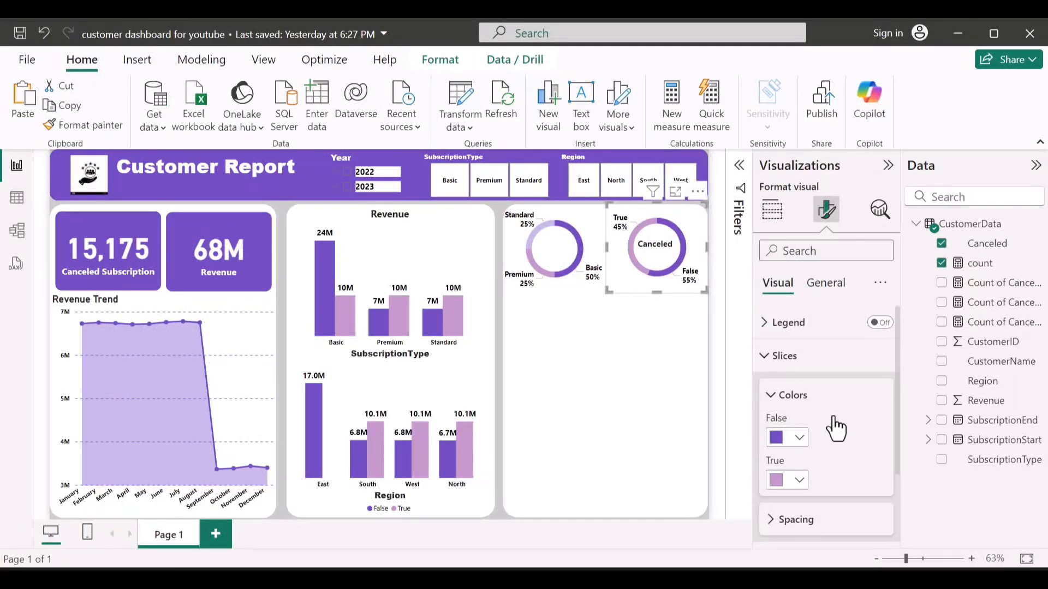
Create a new table visual showing CustomerName and Sum of Revenue
left_click(633, 398)
left_click(496, 340)
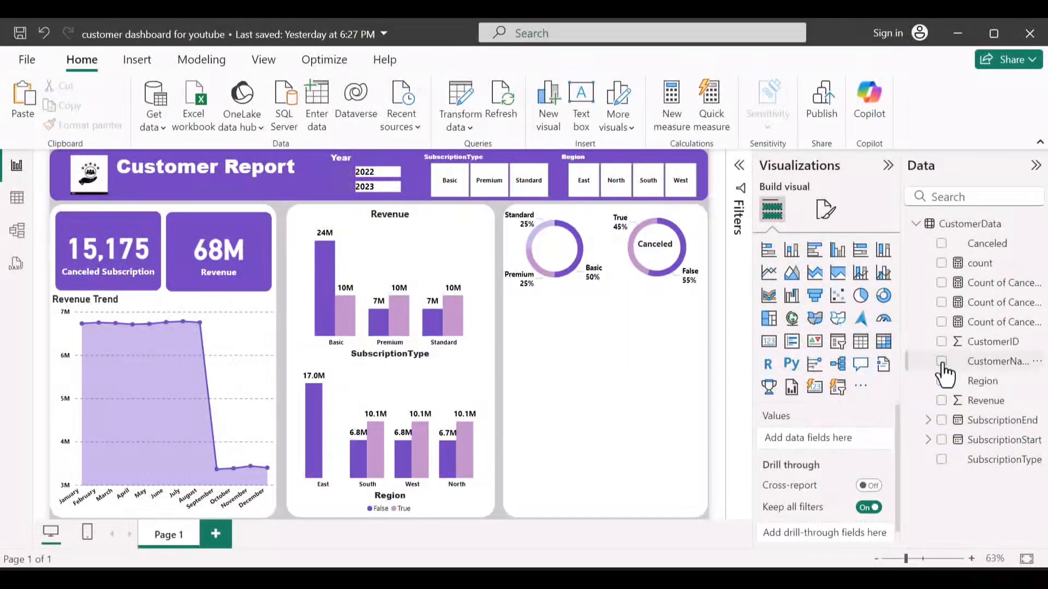
left_click(943, 365)
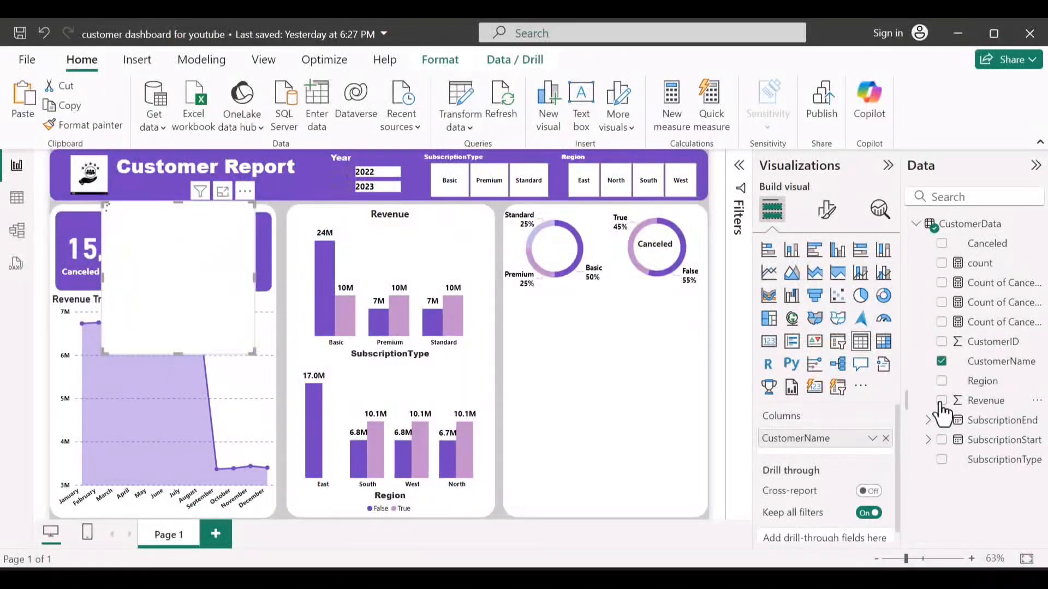
left_click(941, 407)
left_click(941, 402)
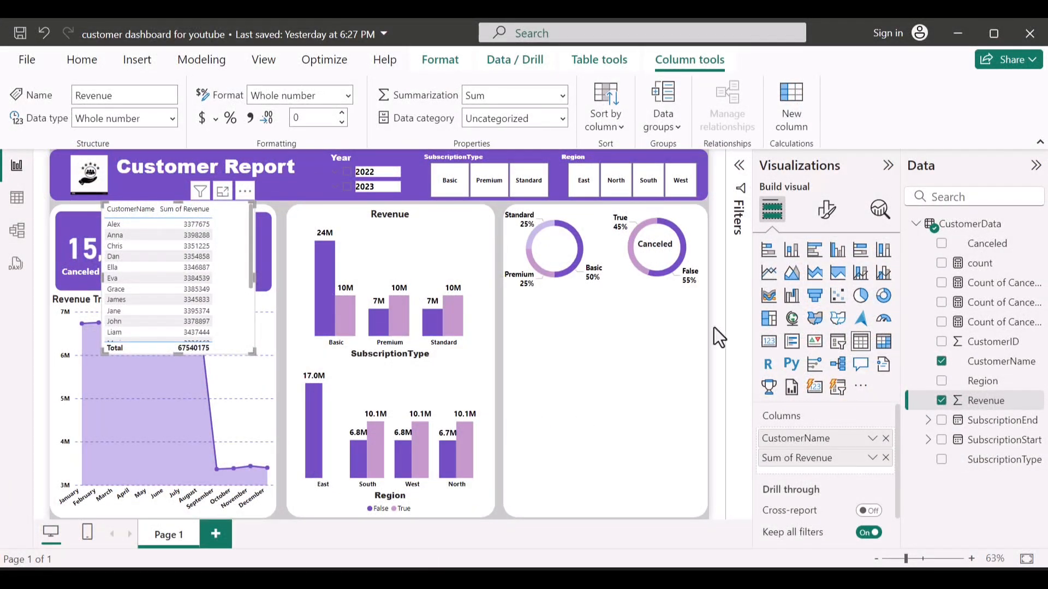
Apply a Top N filter on CustomerName to the table, showing the top 5 by Sum of Revenue
left_click(746, 176)
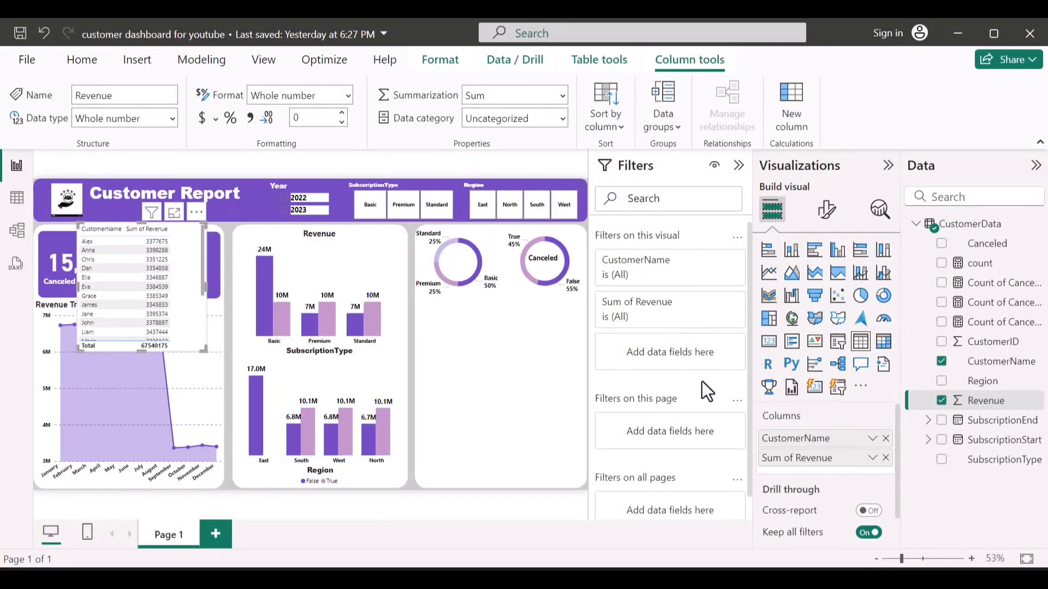
left_click(716, 260)
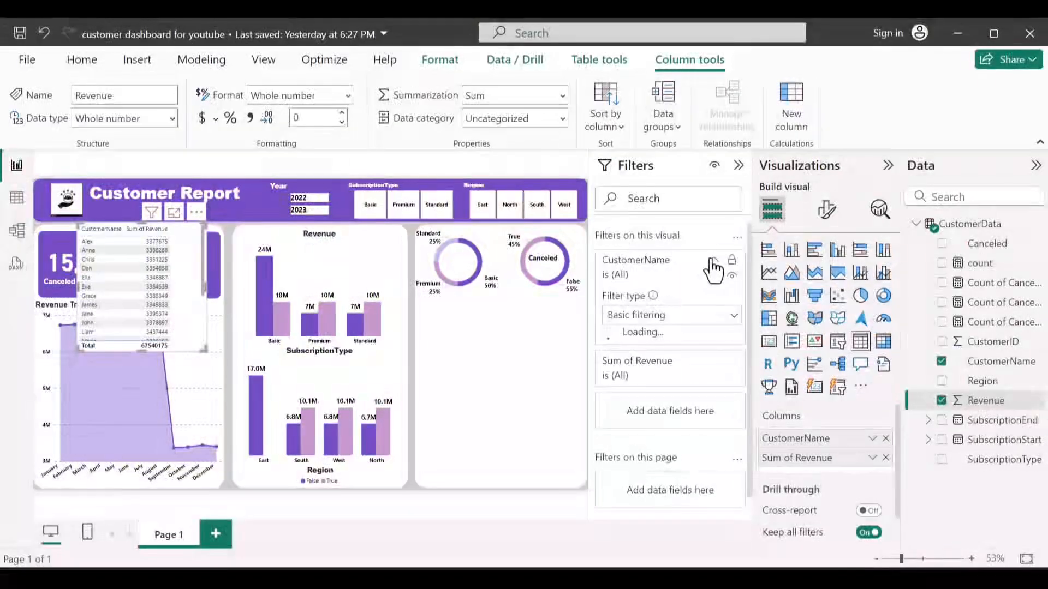
left_click(722, 321)
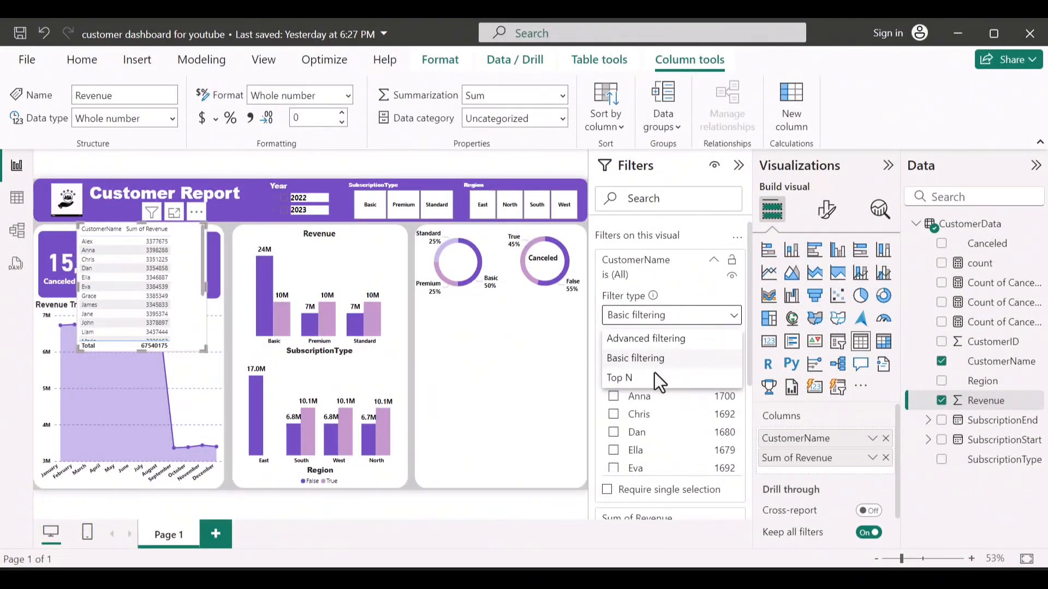
left_click(649, 359)
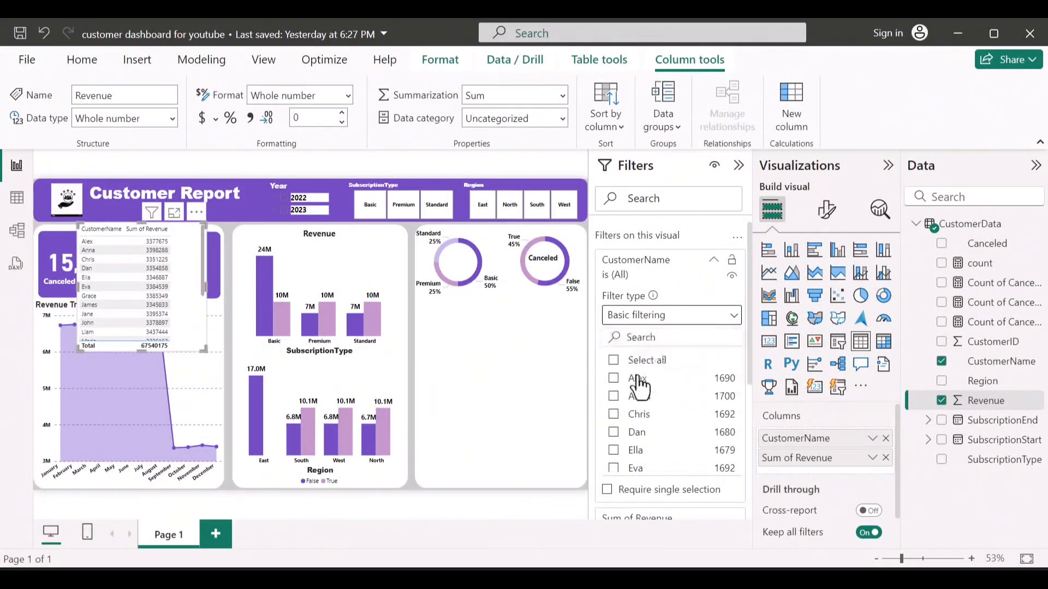
left_click(732, 318)
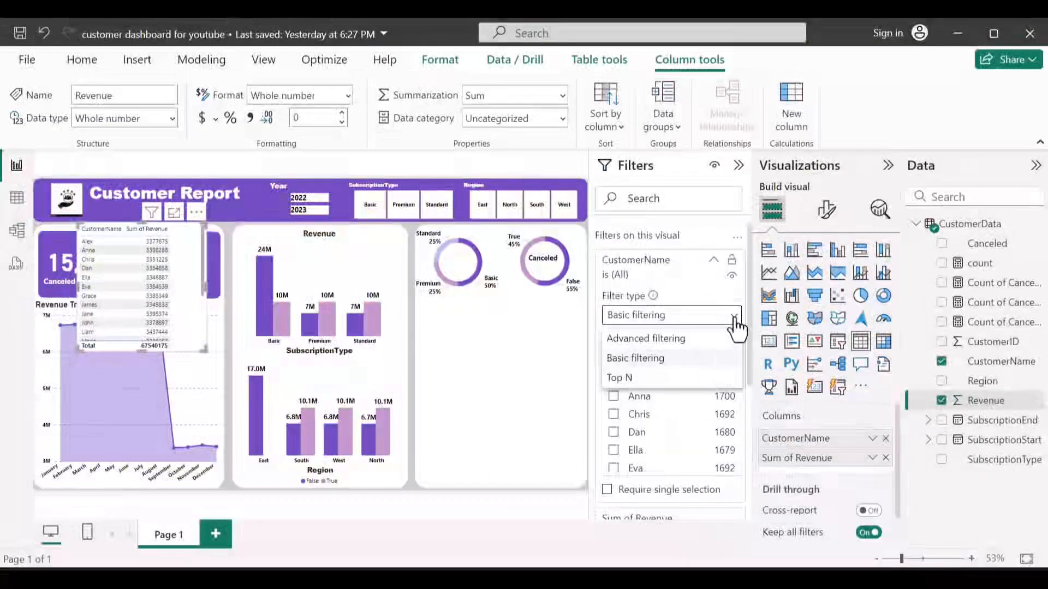
left_click(622, 377)
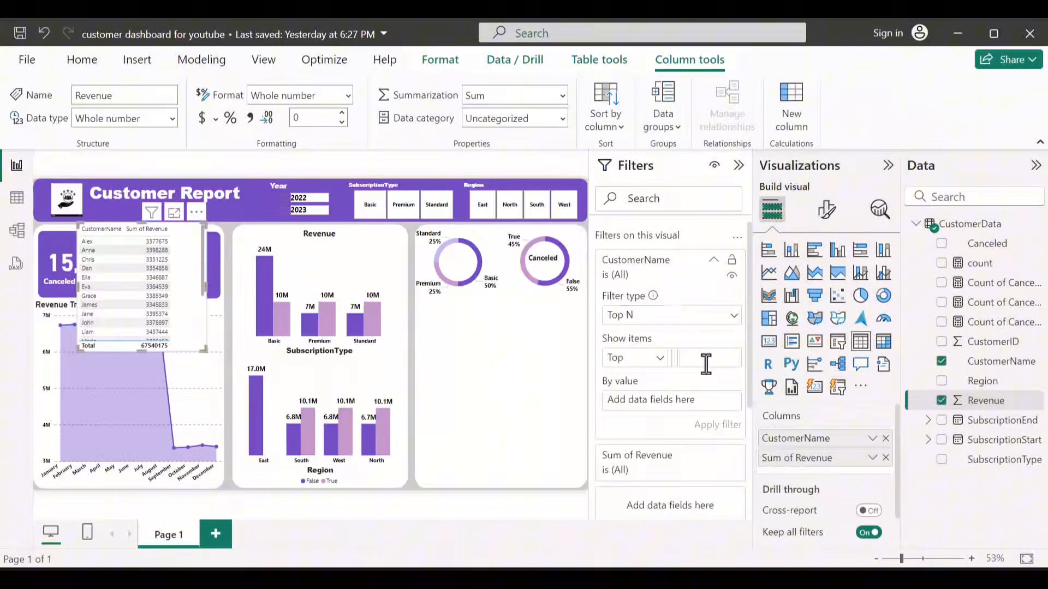
type("5")
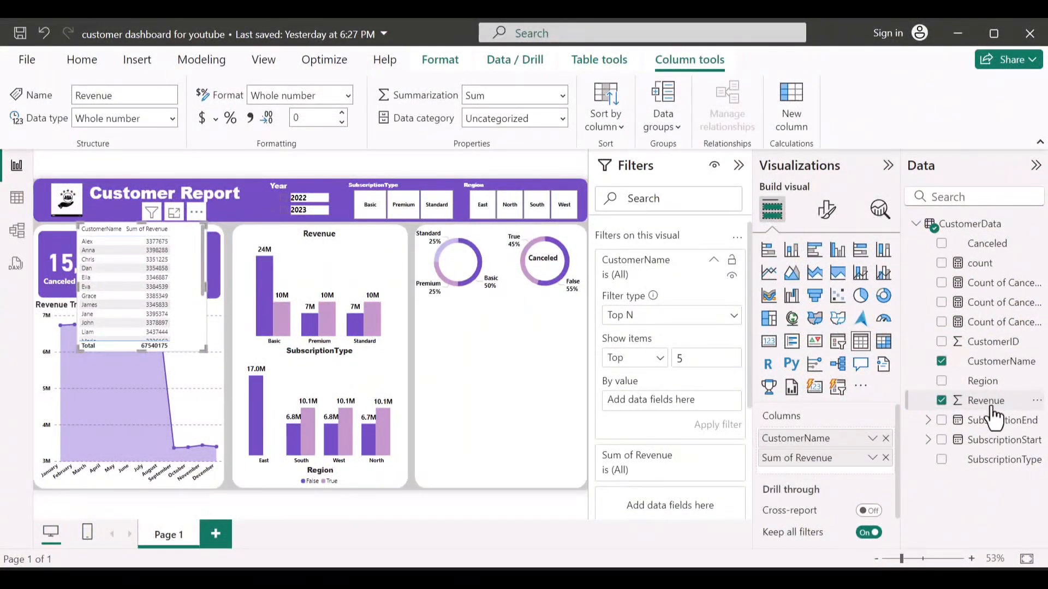
left_click_drag(986, 401, 682, 406)
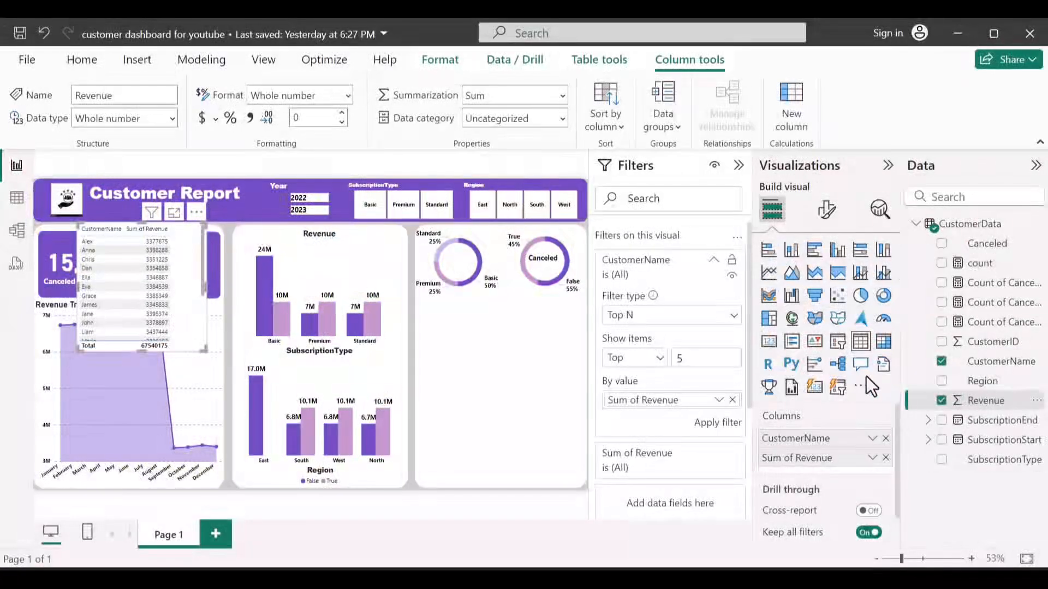
left_click_drag(971, 406, 655, 399)
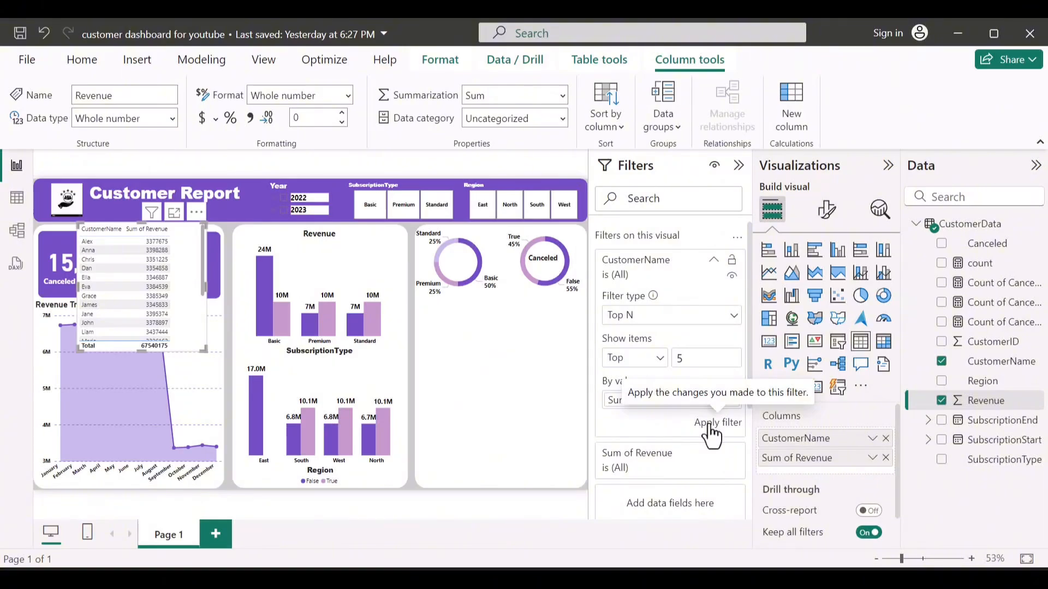
left_click(711, 431)
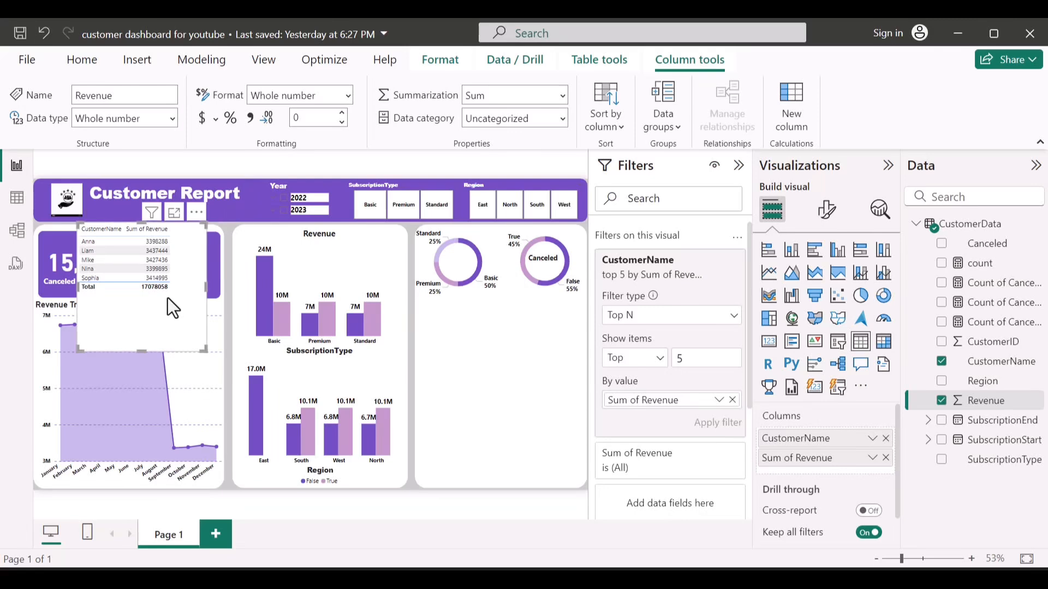
Move the customer revenue table below the donut charts and enlarge it to fill the rest of that white panel
left_click_drag(390, 437, 522, 425)
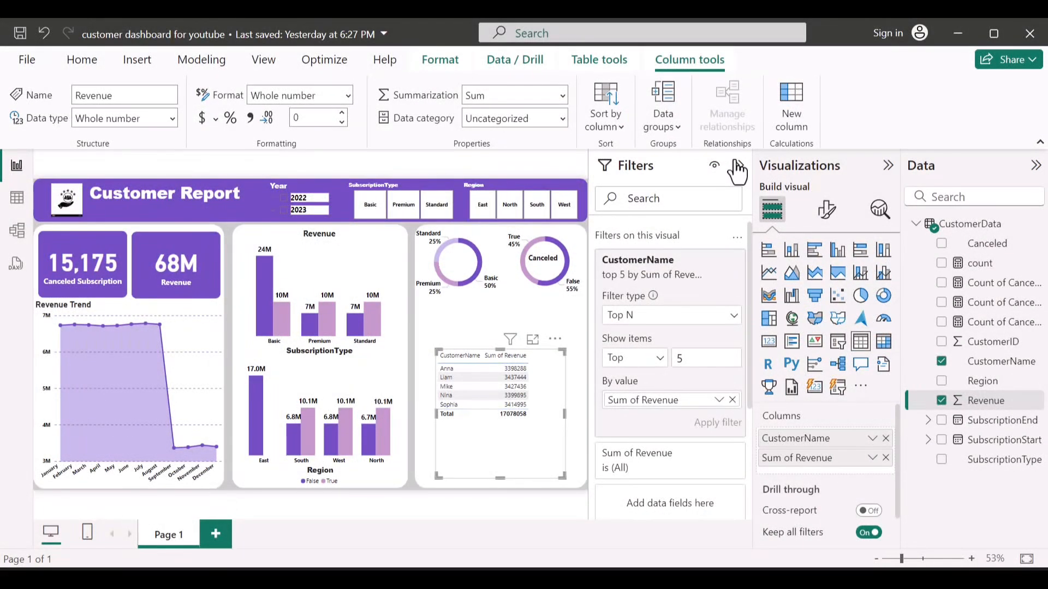
left_click(738, 169)
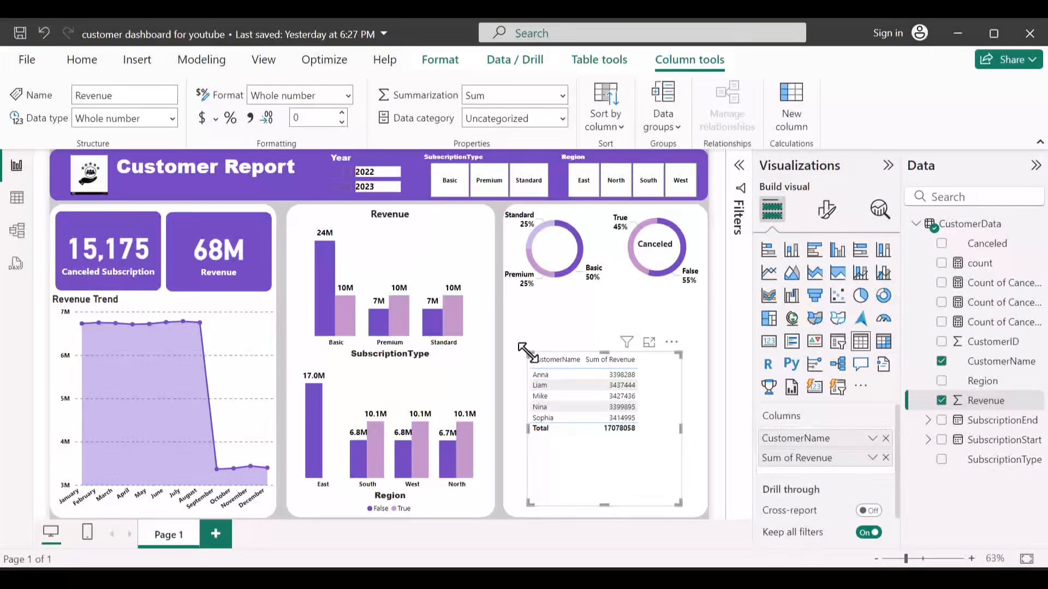
left_click_drag(528, 352, 512, 306)
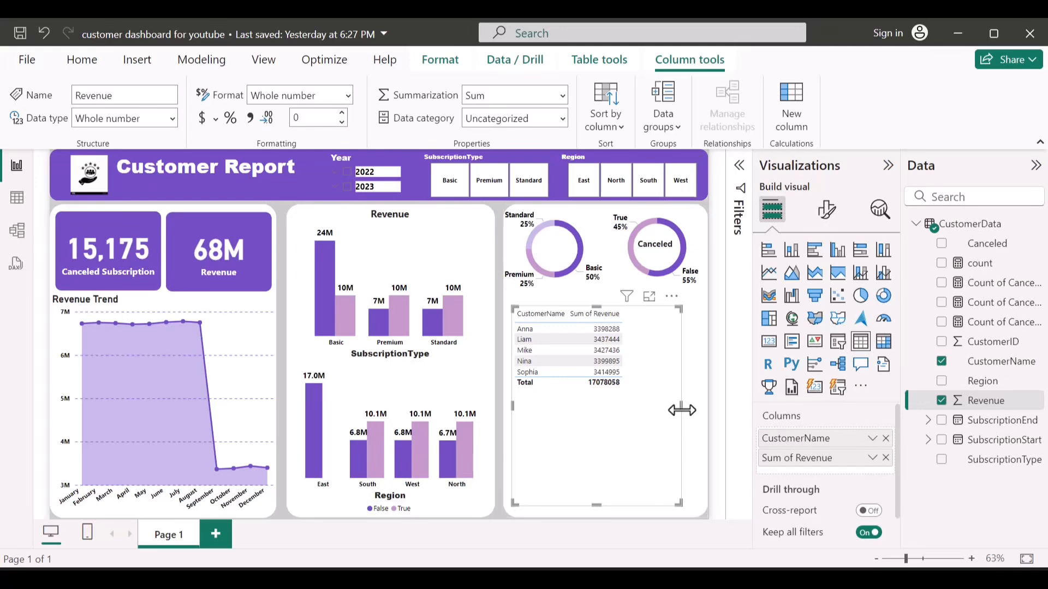
left_click_drag(682, 410, 706, 405)
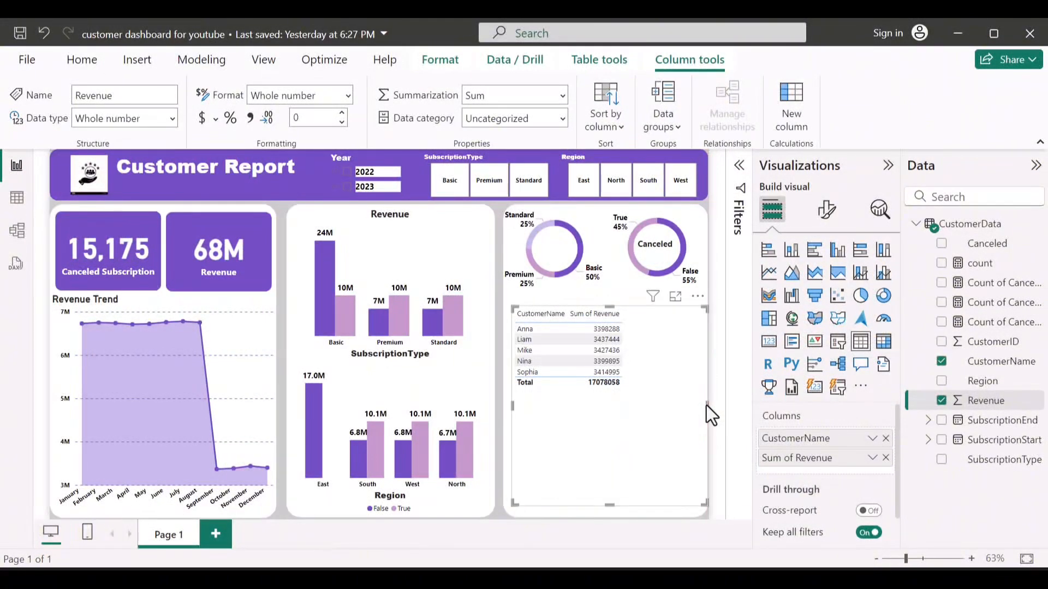
left_click_drag(512, 503, 505, 515)
Convert the customer table to a treemap, add Region as its details, and lower its upper edge slightly
left_click(769, 320)
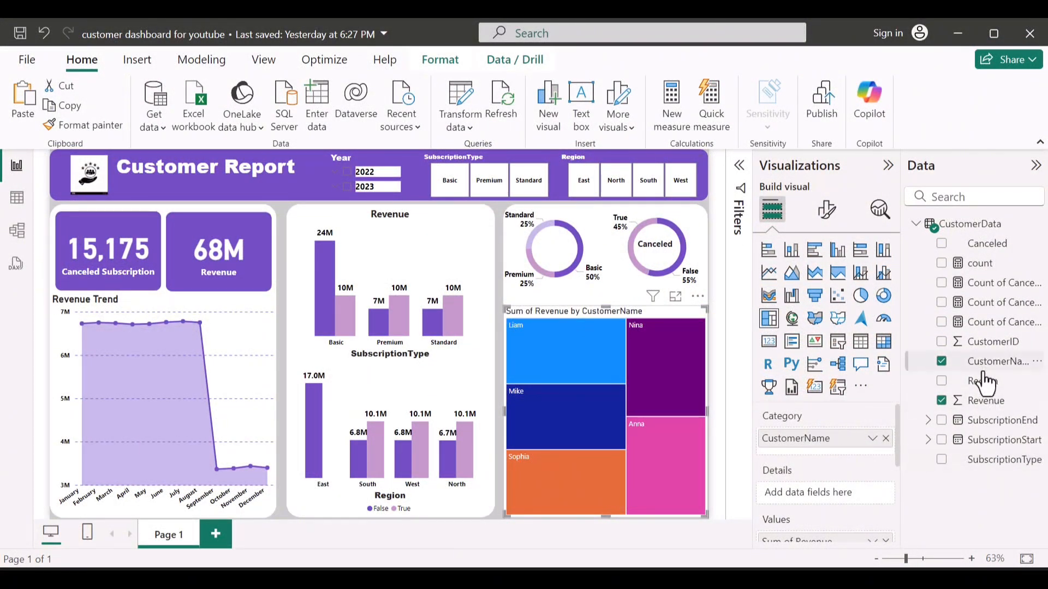
left_click(942, 381)
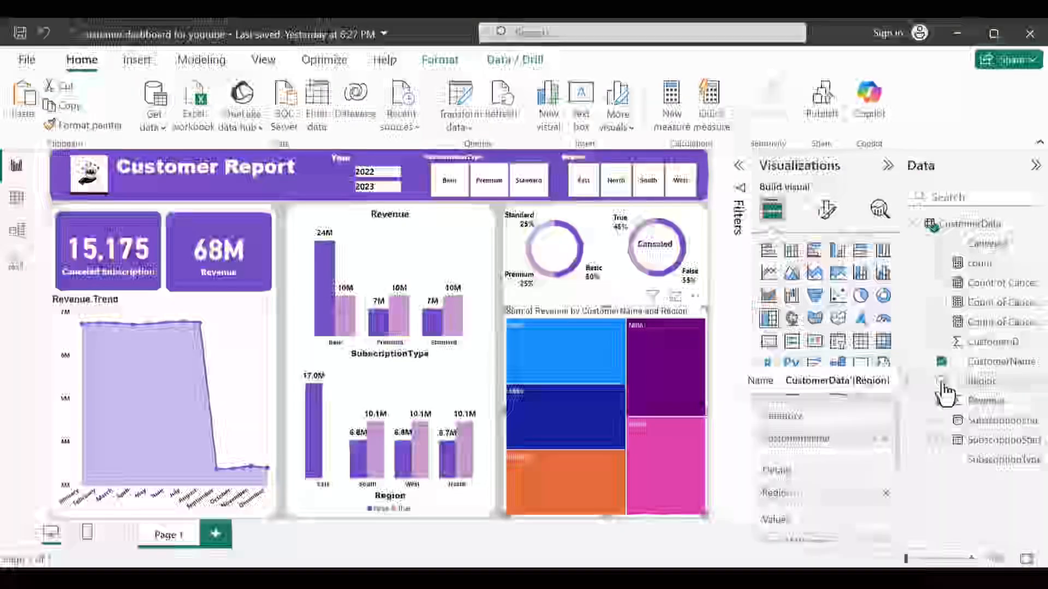
left_click(942, 401)
mouse_move(606, 307)
left_mouse_down()
mouse_move(603, 296)
mouse_move(603, 323)
left_mouse_up()
mouse_move(565, 259)
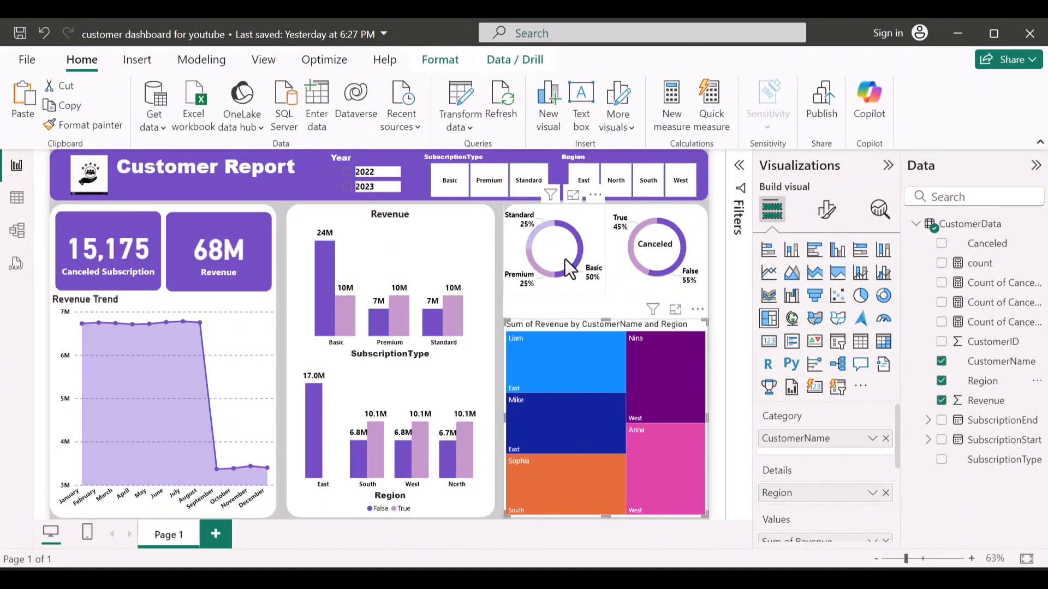
Enlarge the SubscriptionType and Canceled donut charts slightly by lowering their bottom edges
left_click(553, 295)
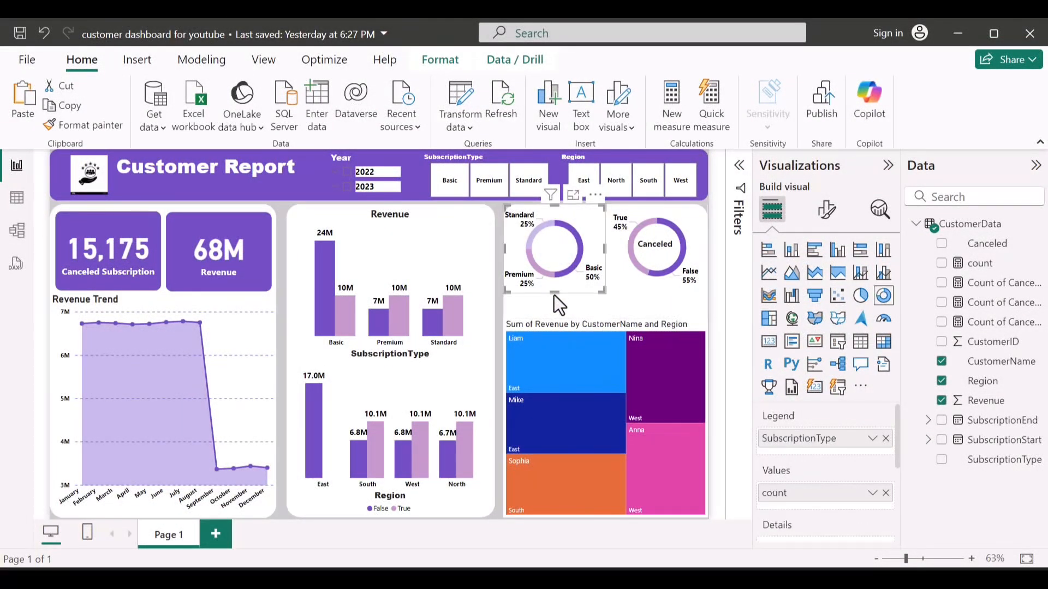
left_click_drag(555, 295, 555, 312)
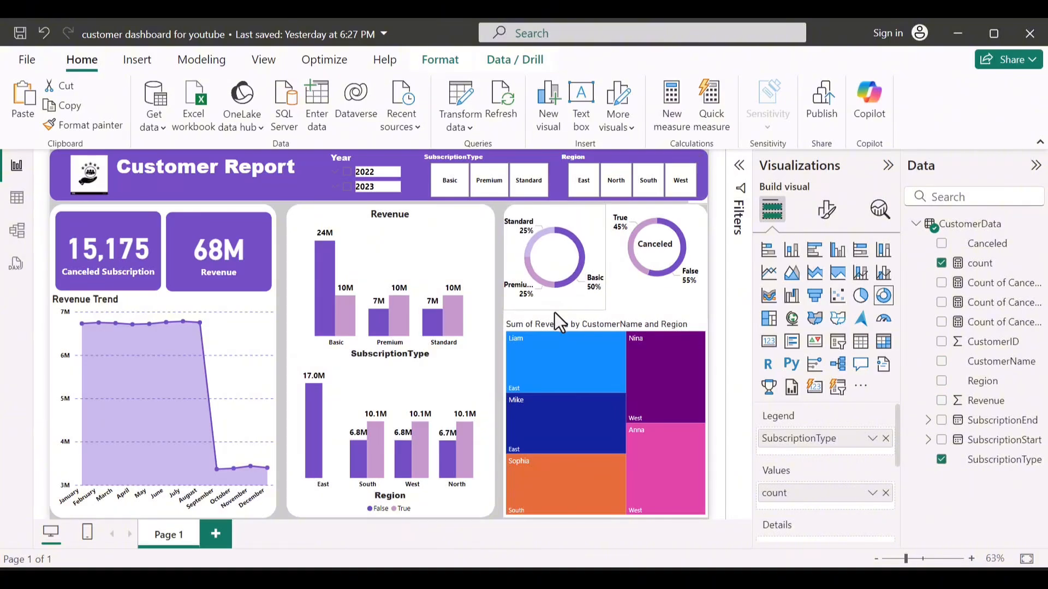
left_click(699, 230)
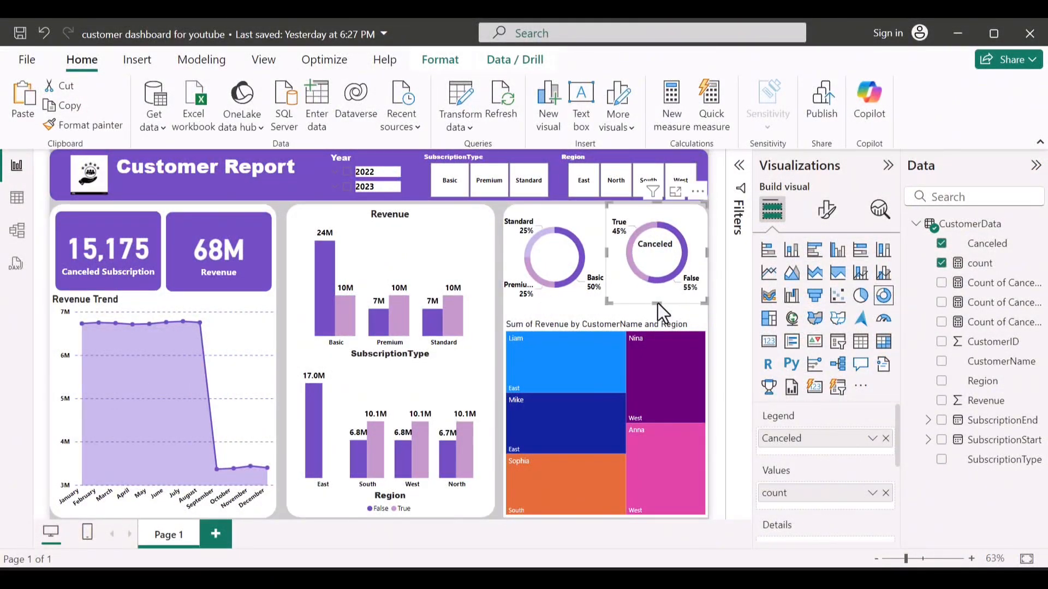
Retitle the customer treemap "Top 5 Customers" and set the title font to bold Arial Black
mouse_move(620, 323)
left_click(672, 323)
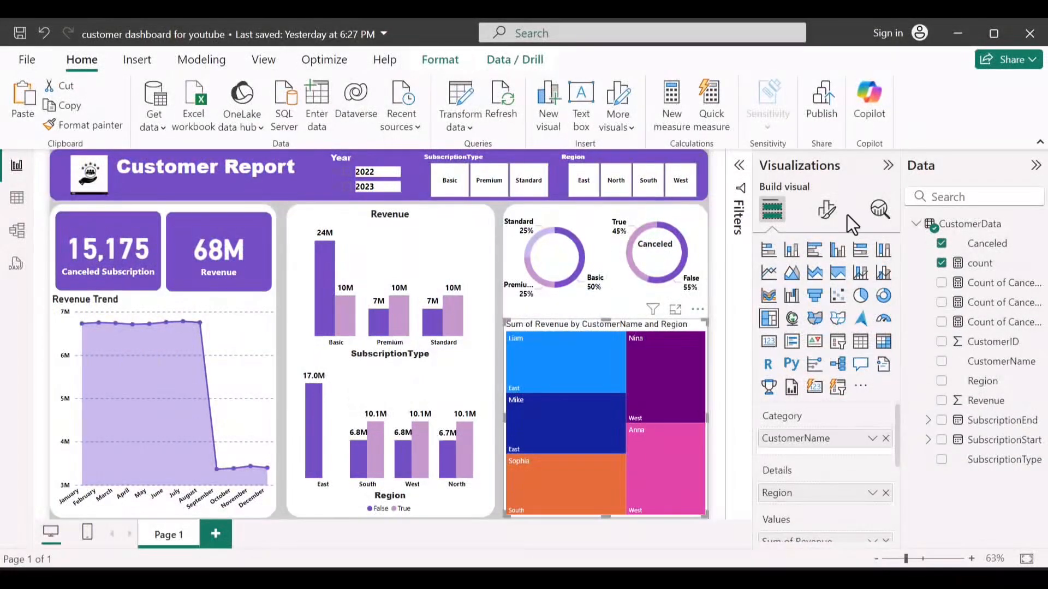
left_click(827, 212)
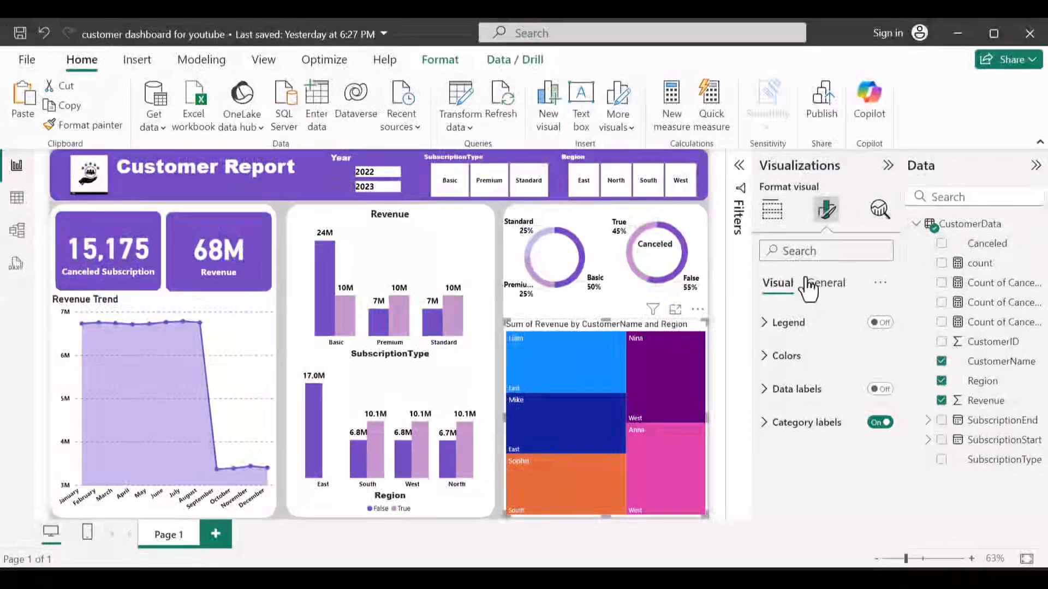
left_click(814, 283)
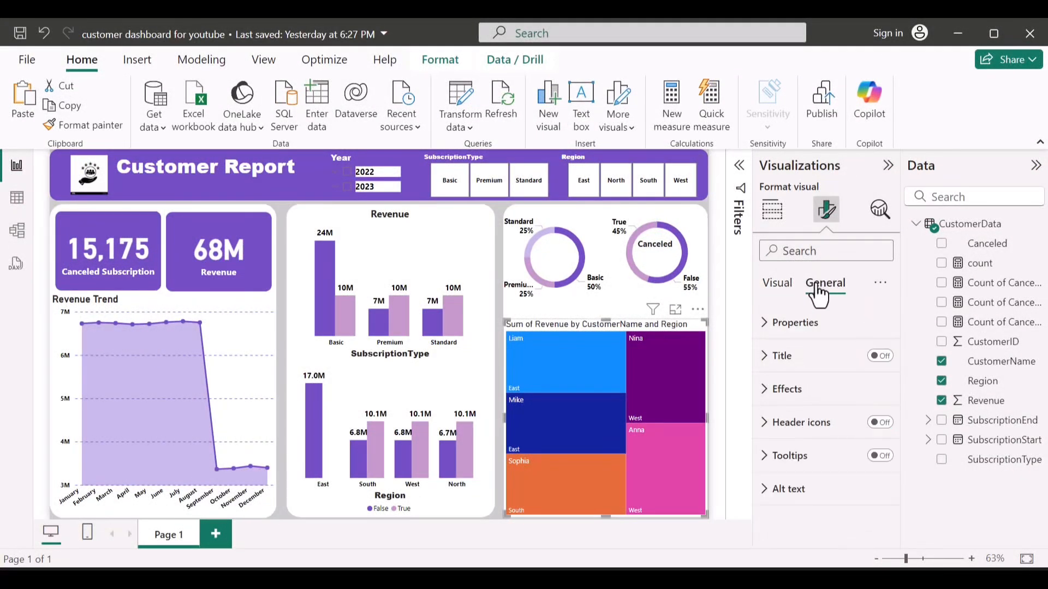
left_click(798, 357)
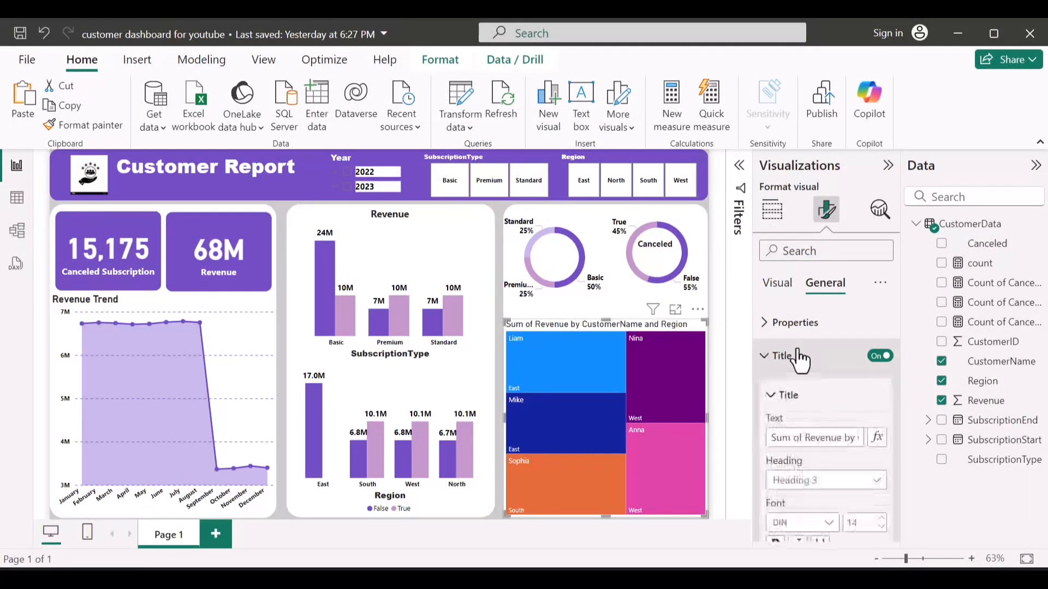
left_click(790, 437)
type("T")
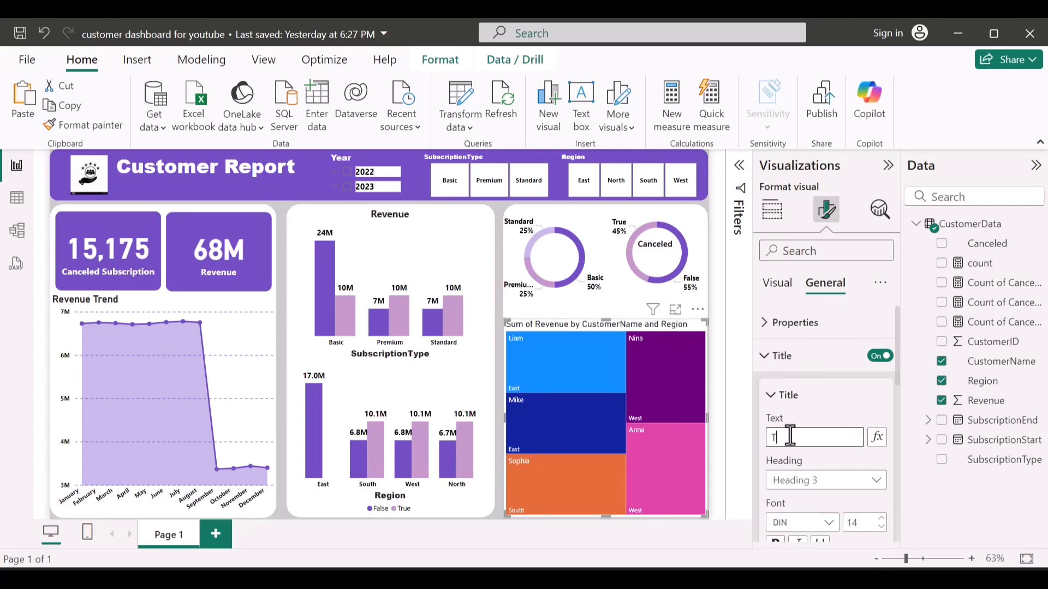
type("op 5")
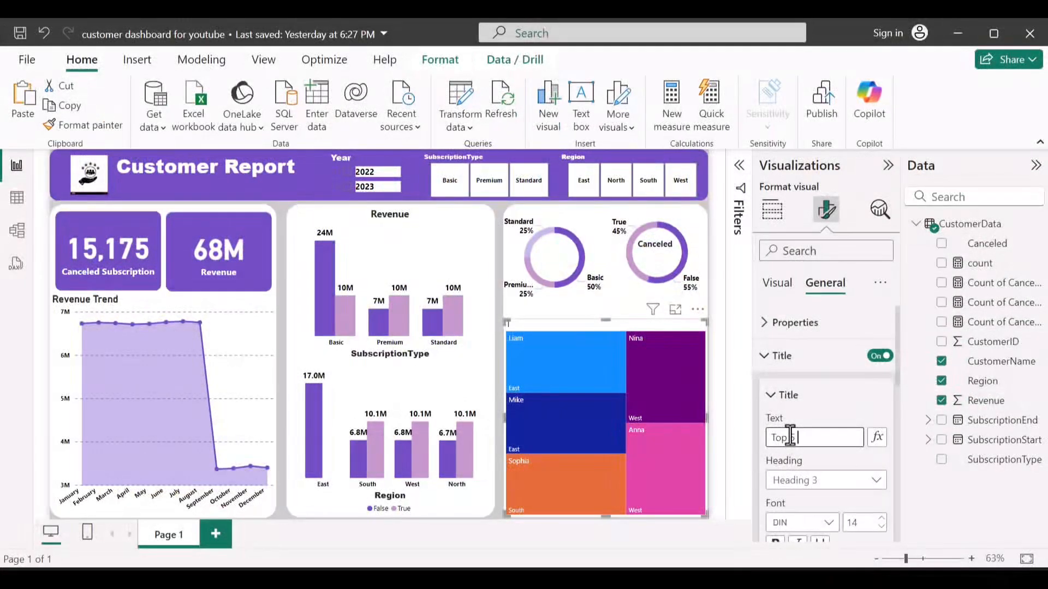
type(" Cus")
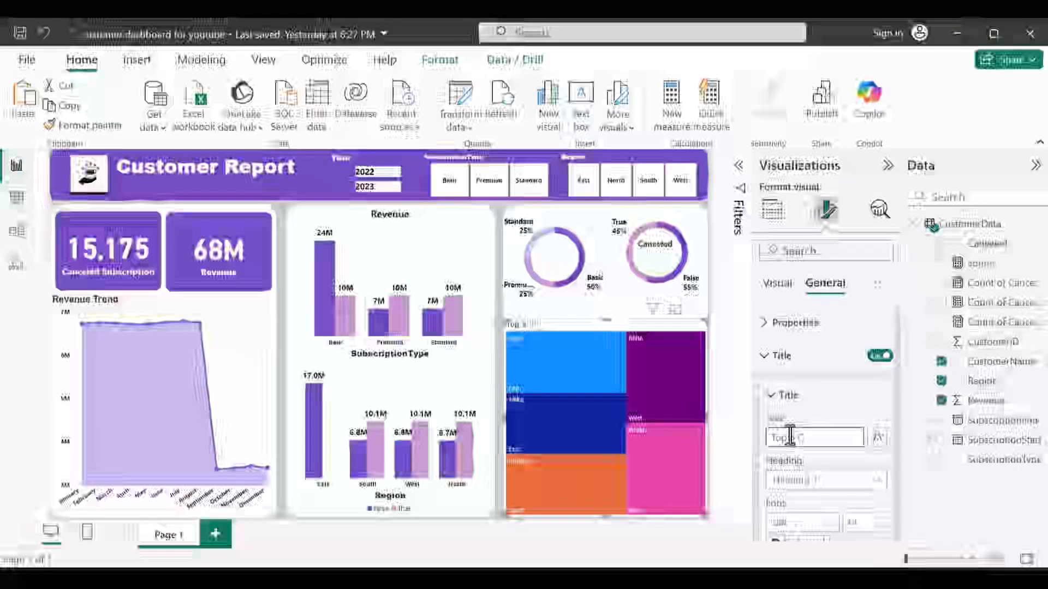
type("tomers")
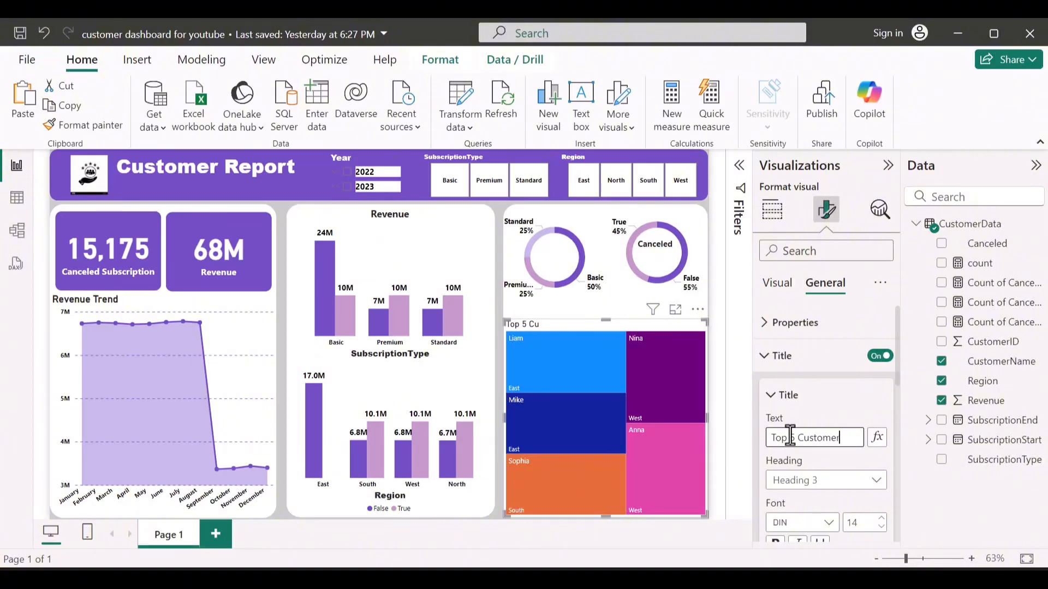
left_click(829, 524)
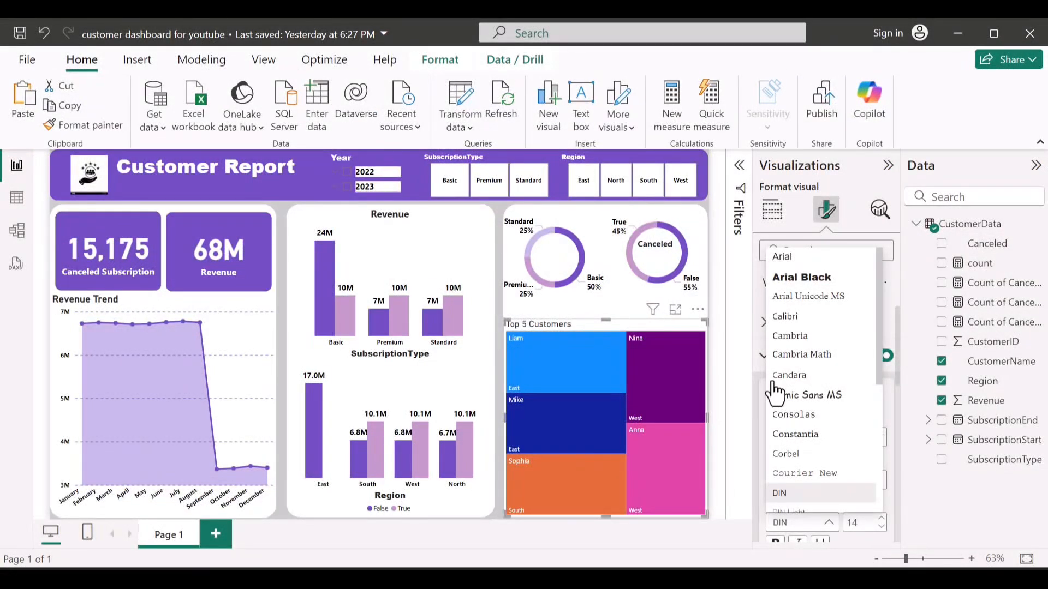
left_click(802, 277)
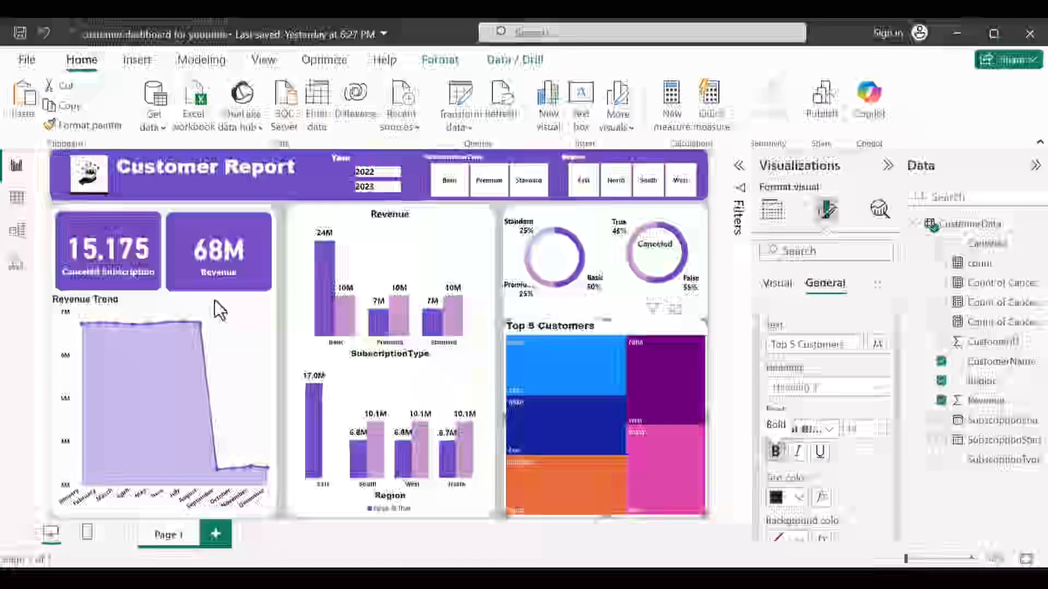
Set the Revenue Trend chart's title font to Arial Black
left_click(215, 301)
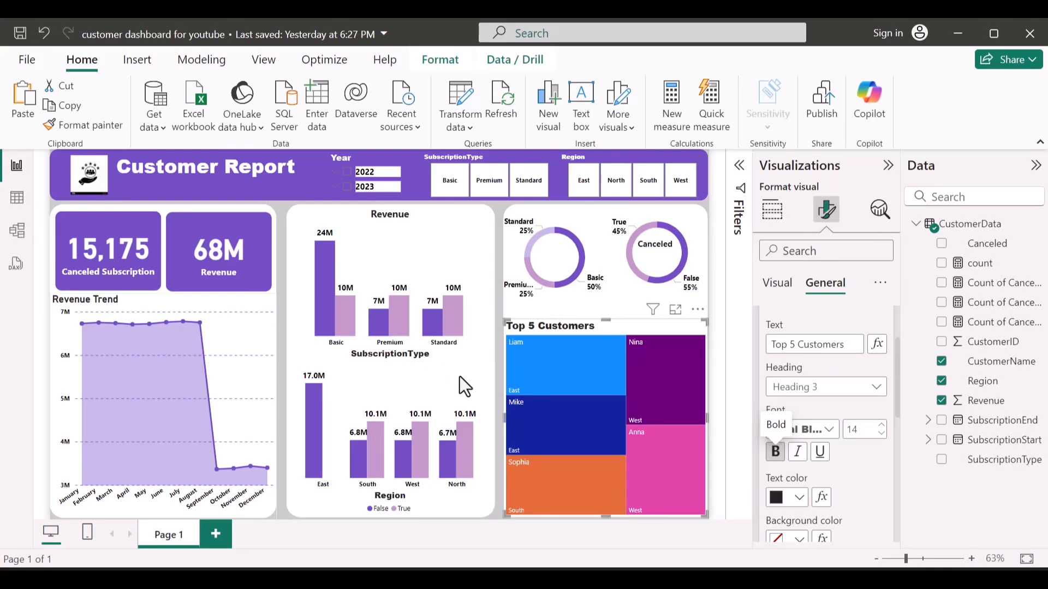
left_click(827, 434)
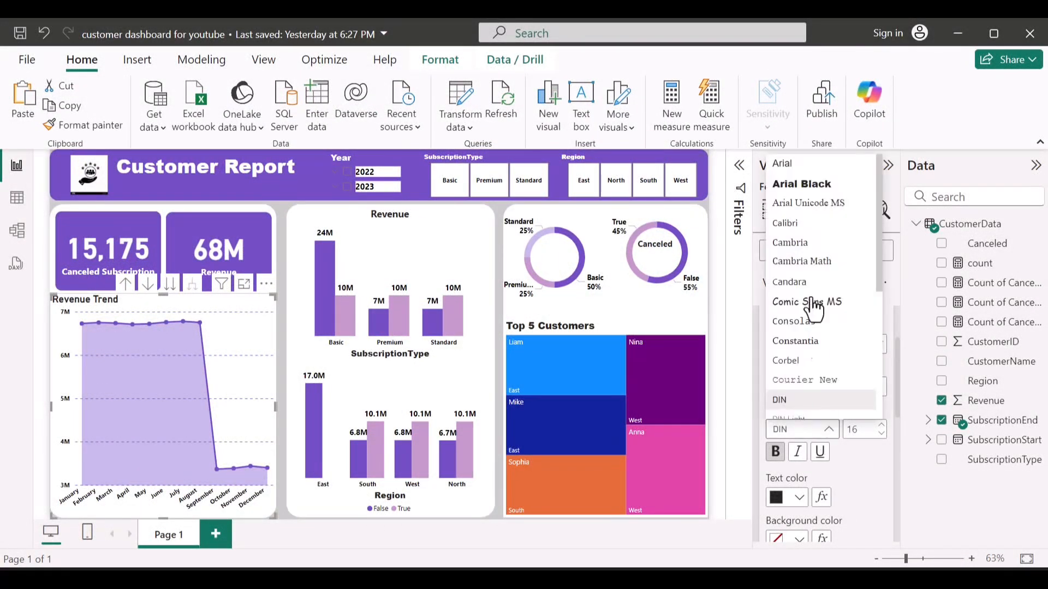
left_click(797, 195)
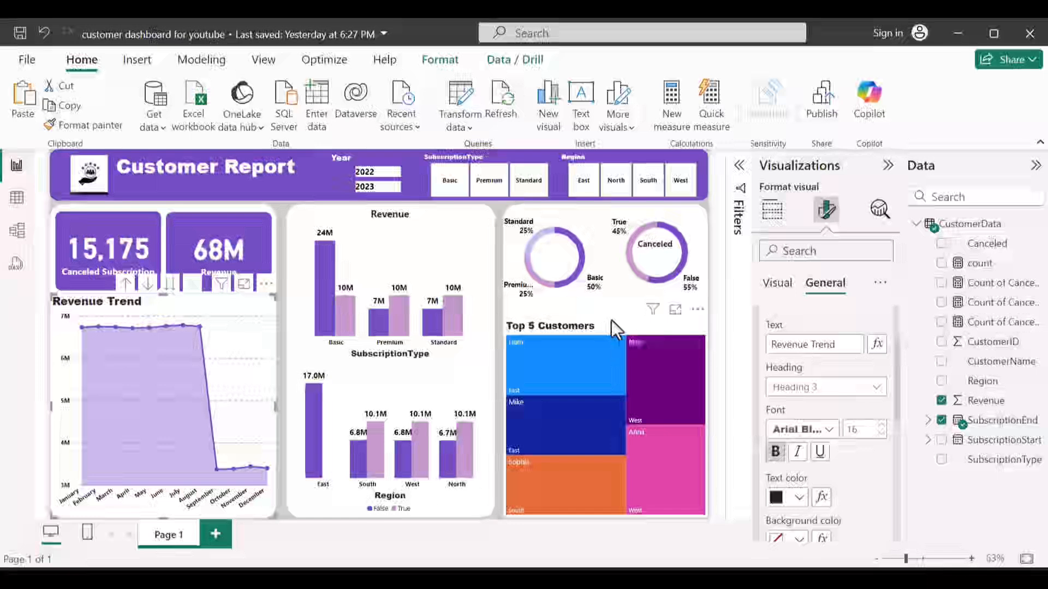
Raise the Top 5 Customers treemap's upper edge to just below the donuts and shorten the SubscriptionType donut to clear it
left_click(601, 326)
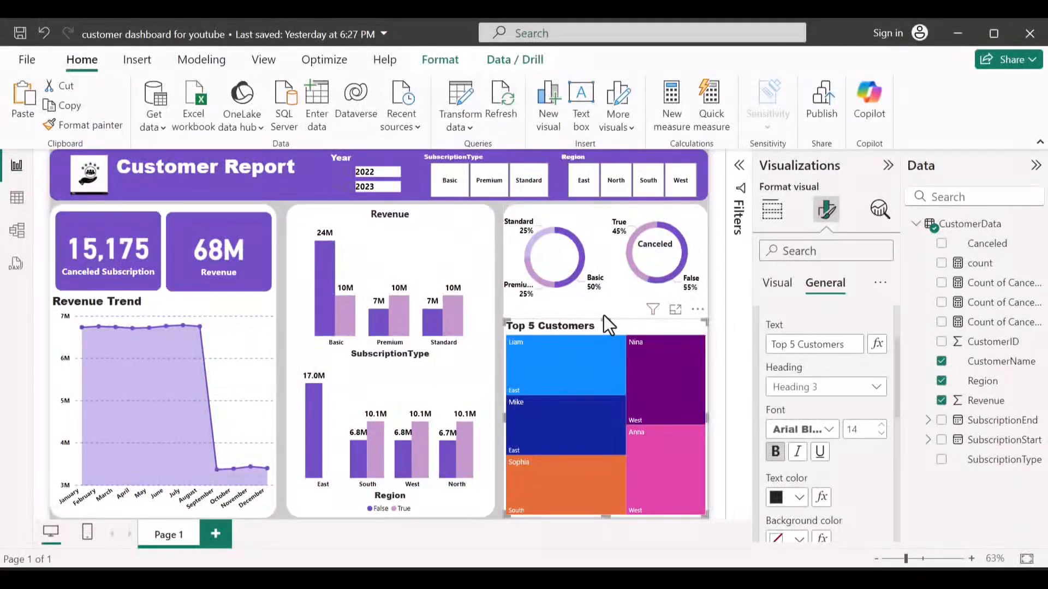
left_click_drag(607, 326, 602, 299)
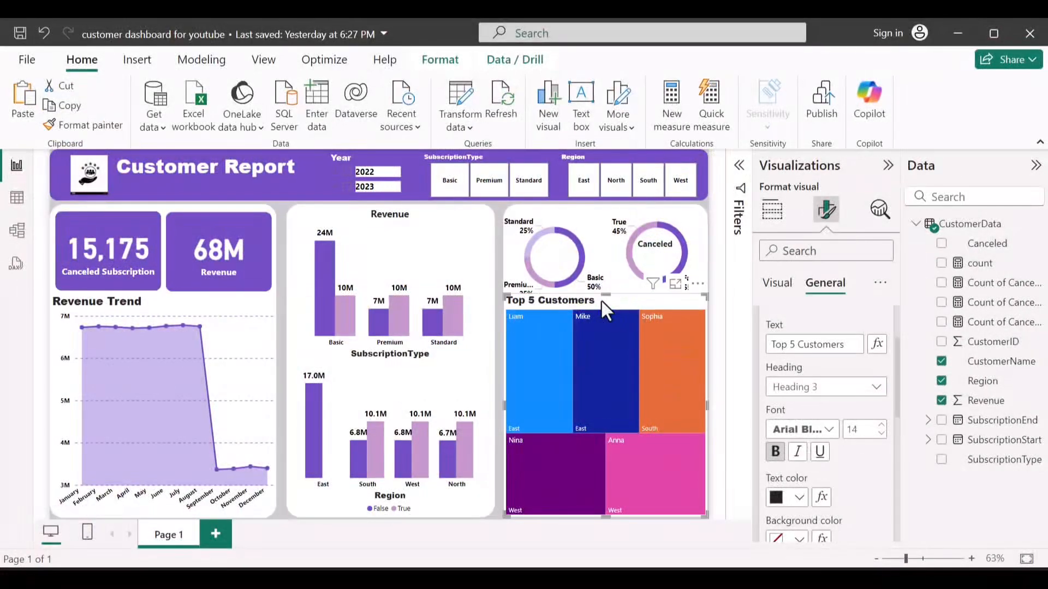
left_click(564, 295)
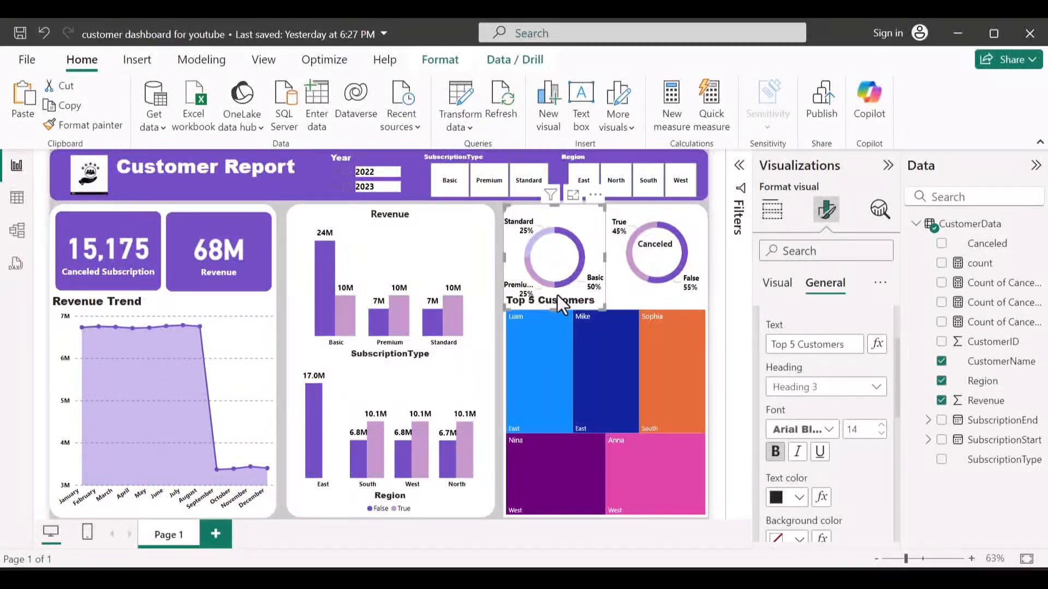
left_click_drag(552, 309, 555, 296)
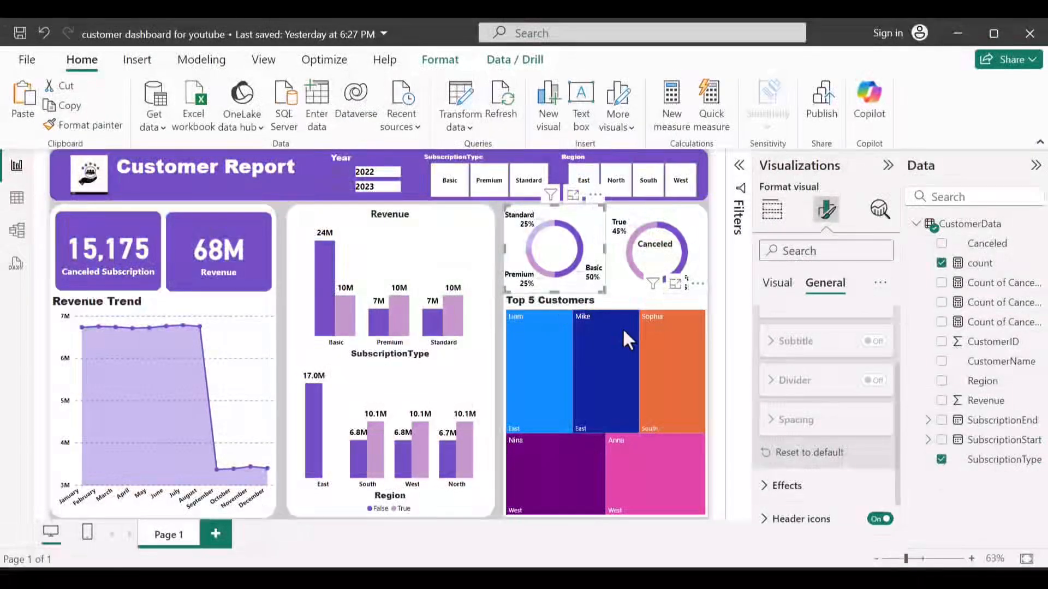
Turn on the Top 5 Customers treemap's data labels and make their values bold at font size 10
mouse_move(674, 344)
left_click(678, 307)
left_click(826, 210)
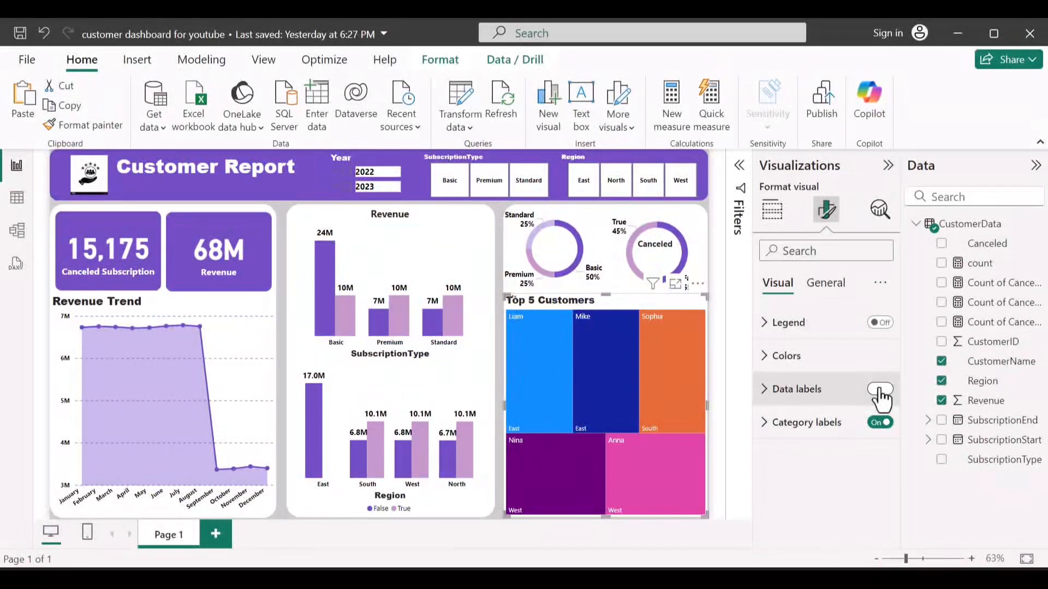
left_click(880, 388)
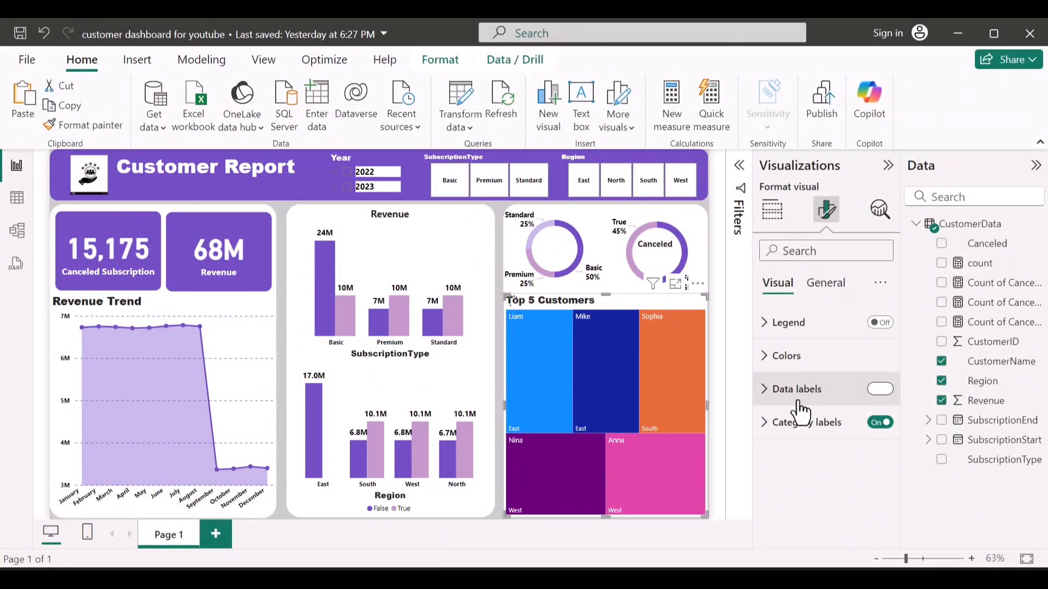
left_click(766, 389)
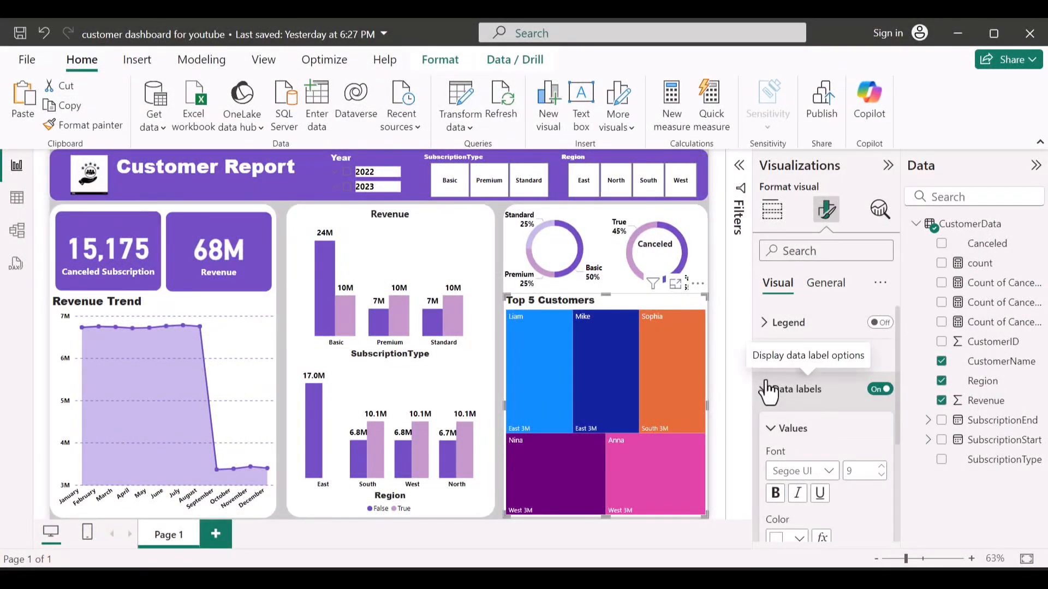
left_click(774, 494)
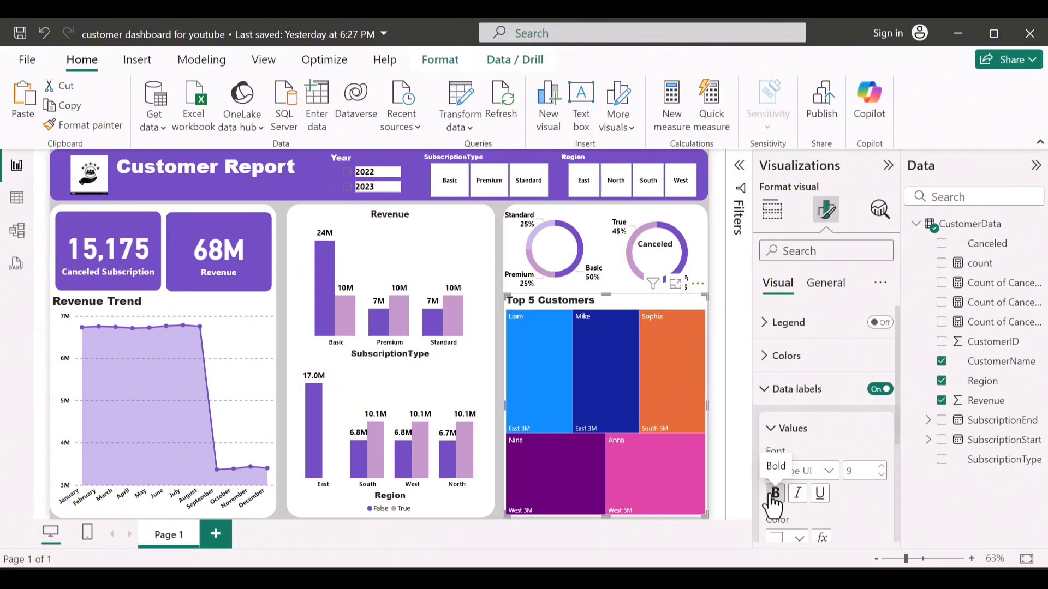
scroll(774, 499, "down", 2)
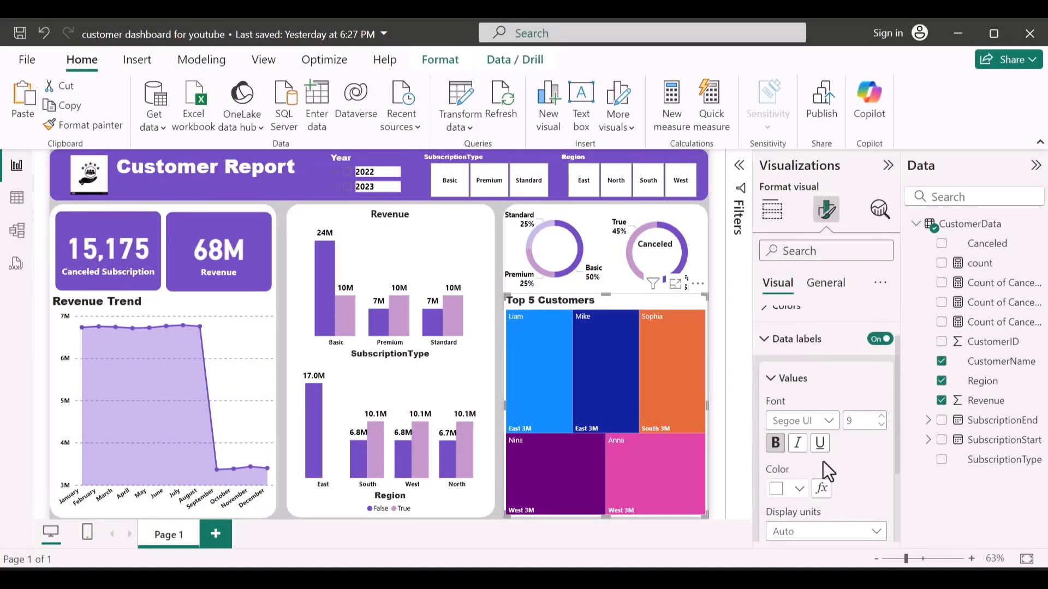
left_click(797, 491)
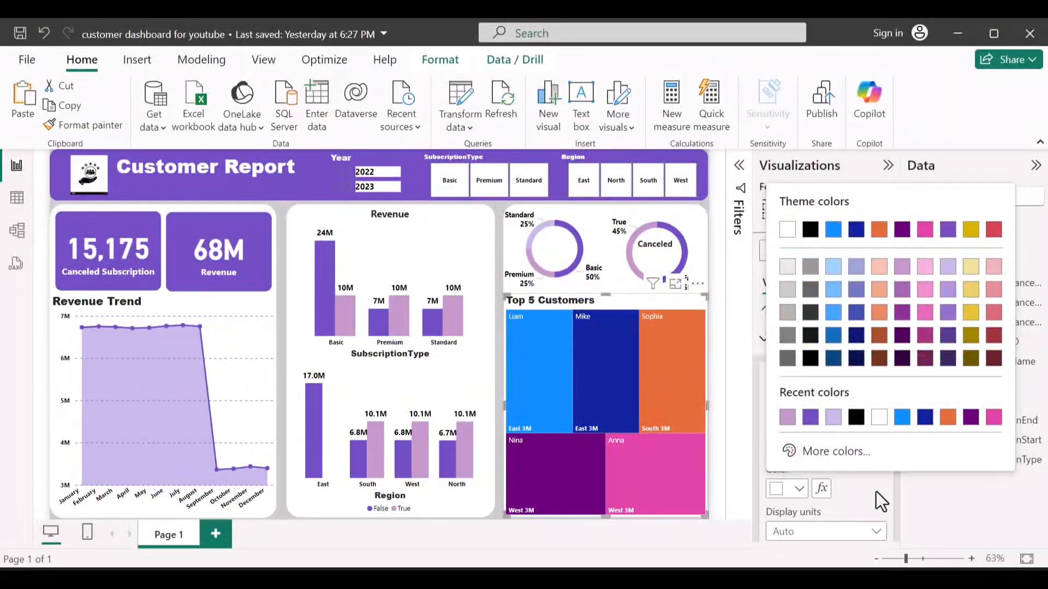
left_click(876, 492)
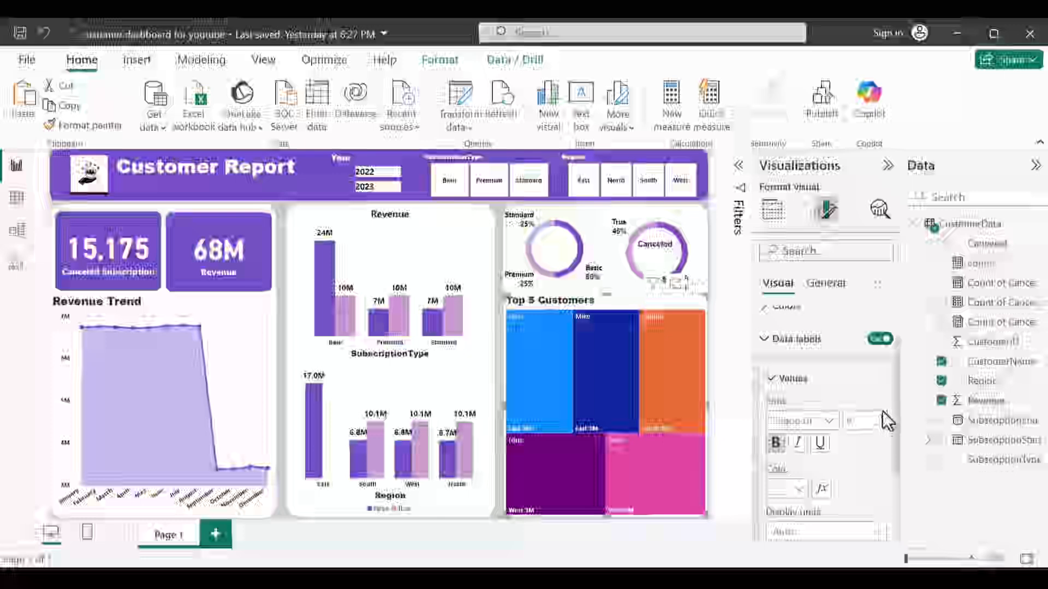
left_click(877, 421)
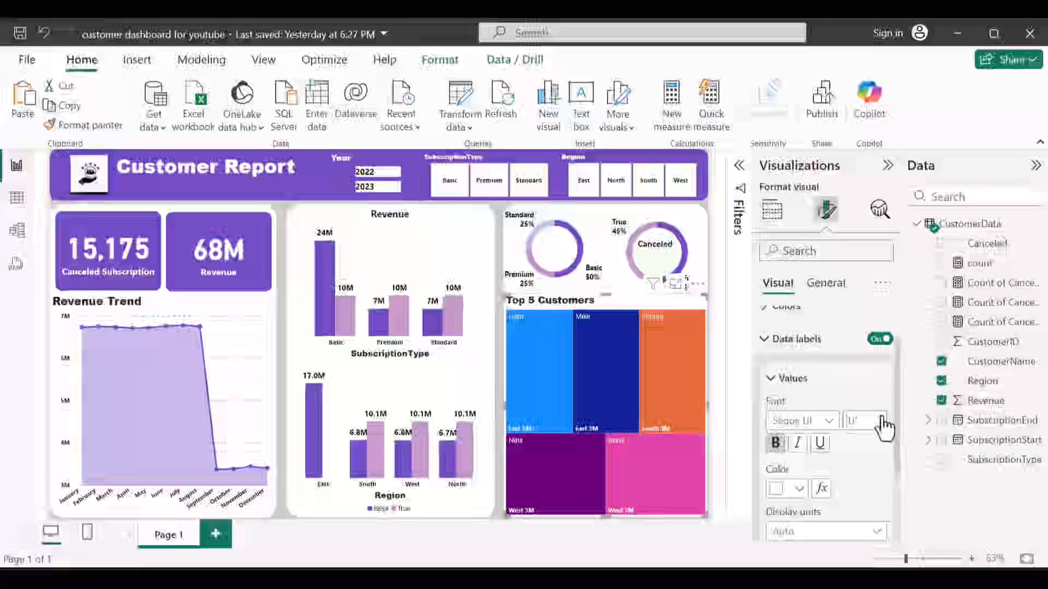
Try Thousands as the display units for the treemap's data labels
scroll(860, 461, "down", 2)
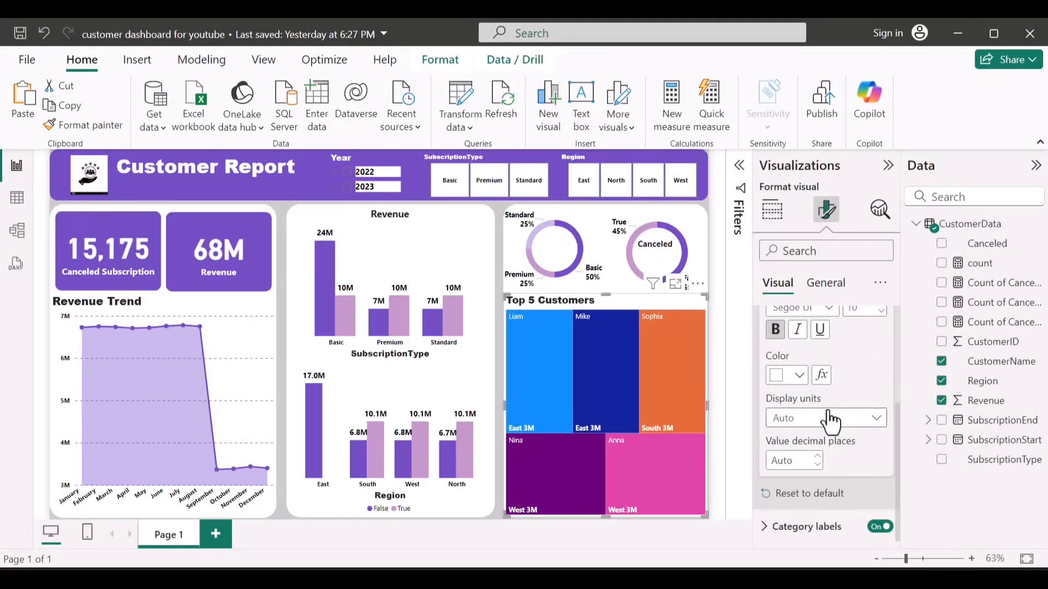
left_click(830, 418)
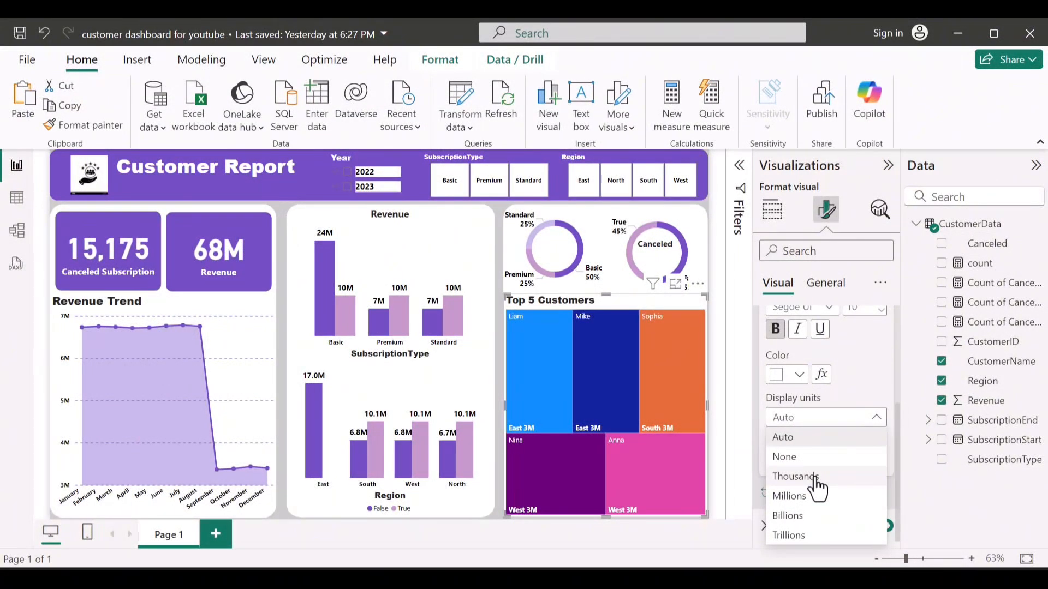
key("Escape")
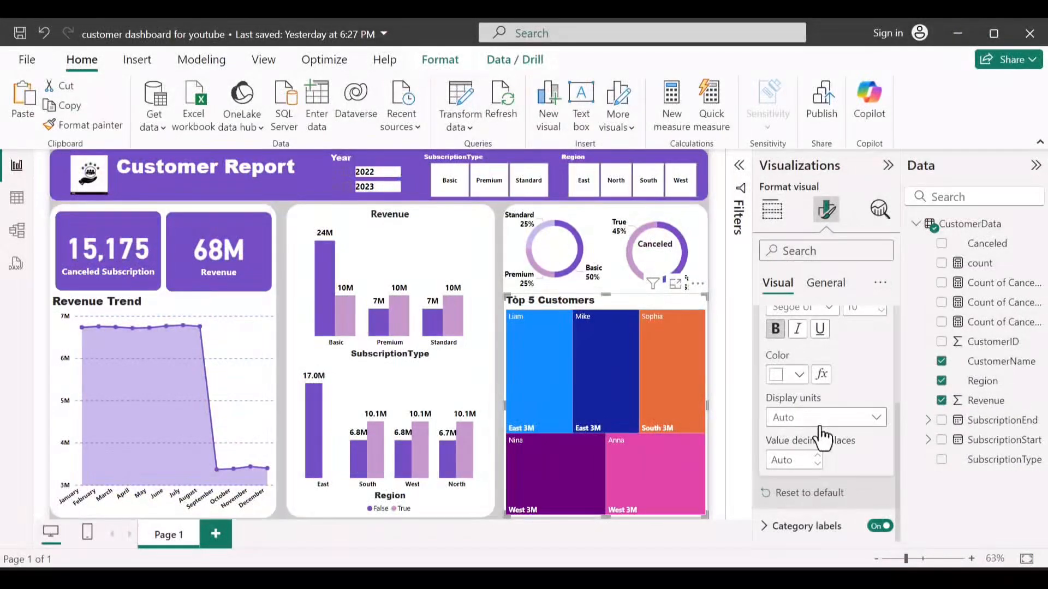
left_click(817, 423)
left_click(818, 456)
left_click(815, 424)
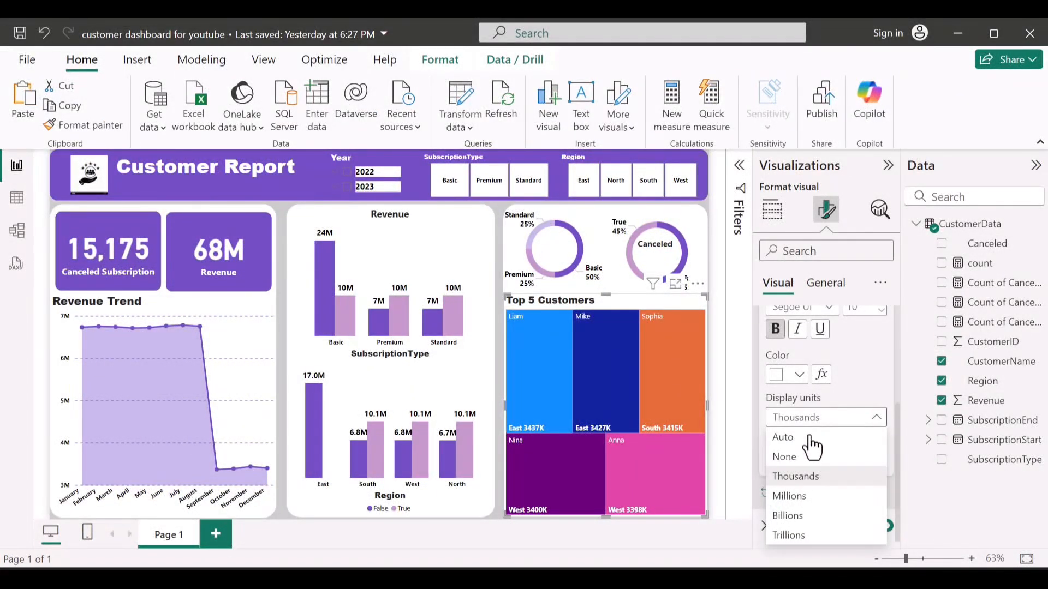
key("Escape")
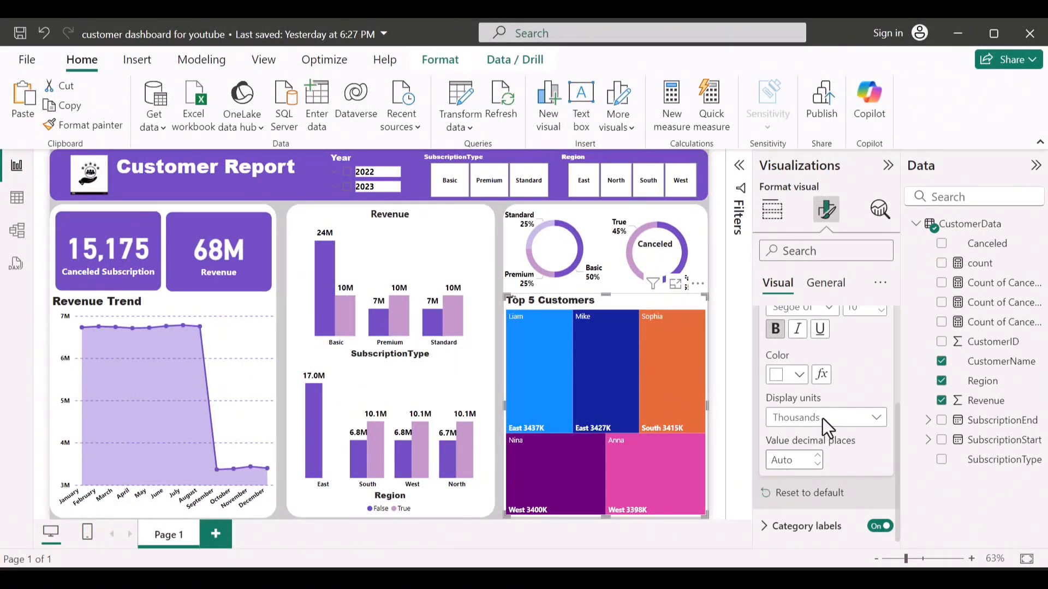
Set the treemap data labels' display units to None and give the Revenue column a thousands separator
left_click(823, 418)
left_click(796, 457)
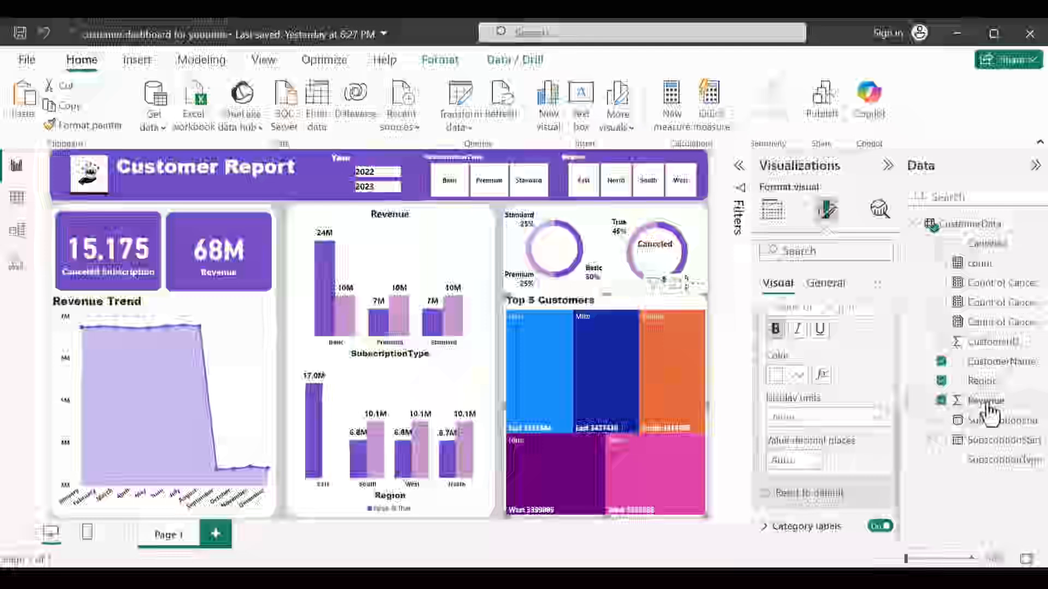
left_click(987, 404)
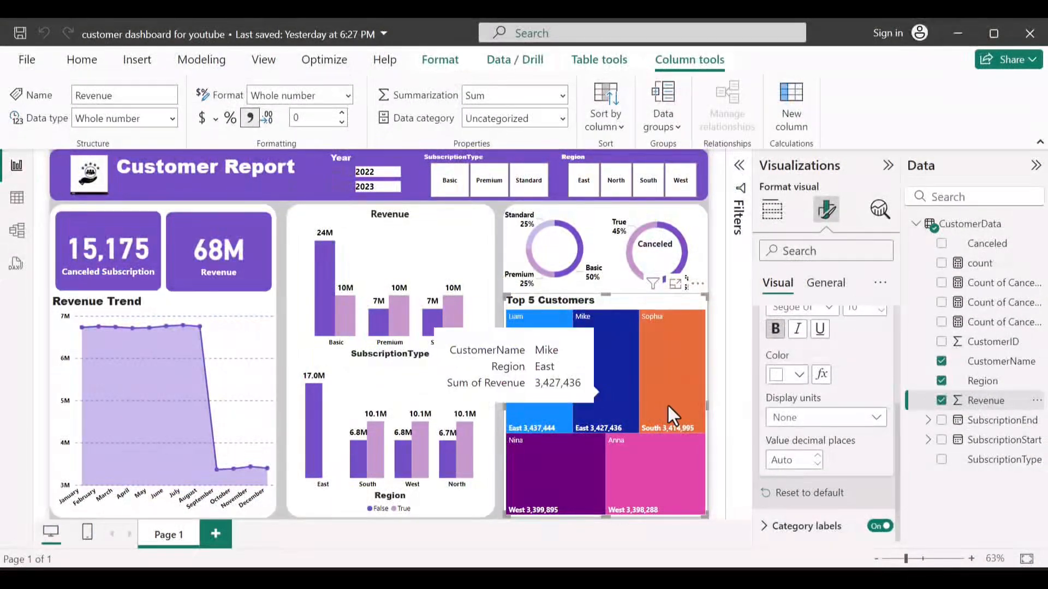
Recolor the first customer's tile in the Top 5 Customers treemap dark purple (#6B007B)
mouse_move(672, 411)
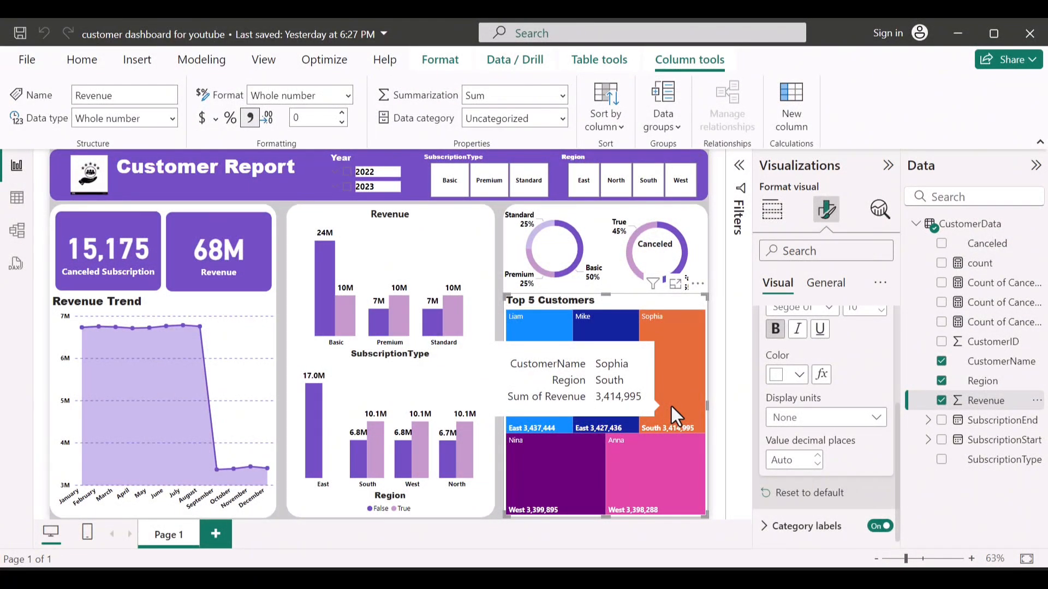
mouse_move(654, 465)
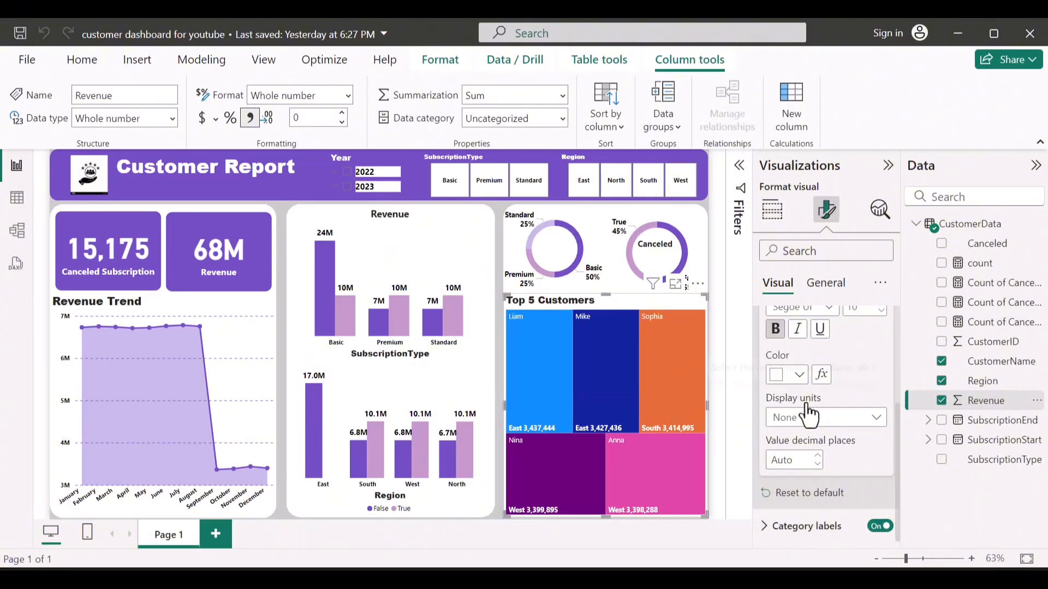
scroll(808, 418, "up", 3)
scroll(808, 414, "down", 1)
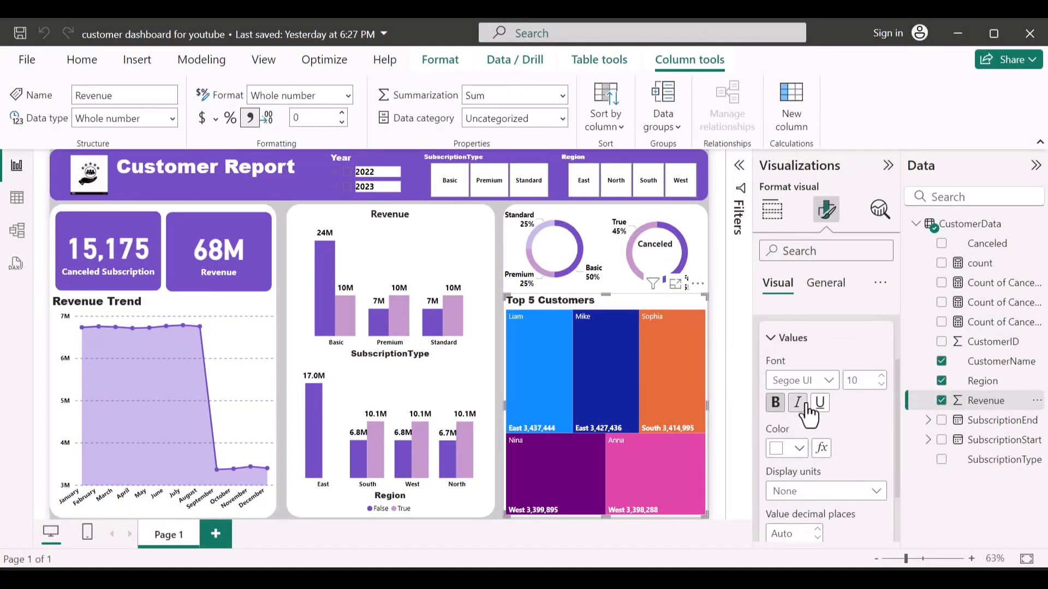
scroll(807, 415, "up", 2)
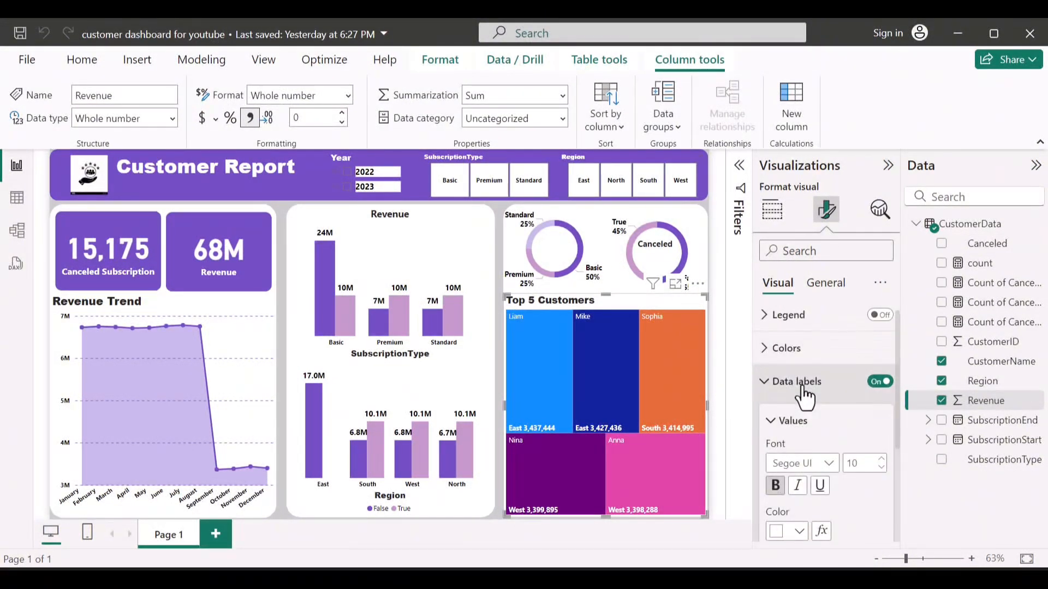
left_click(800, 384)
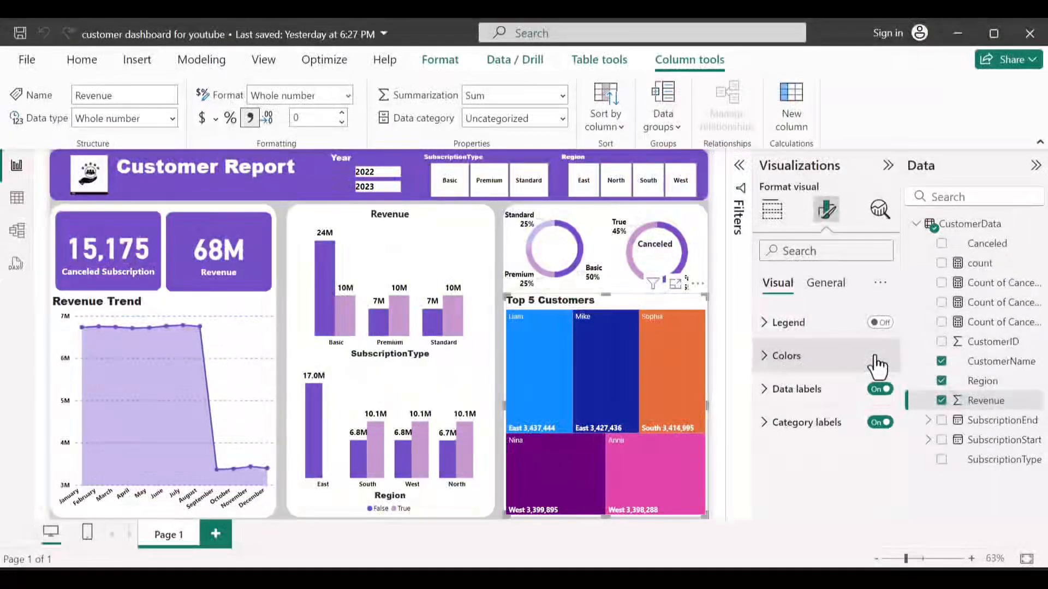
left_click(874, 363)
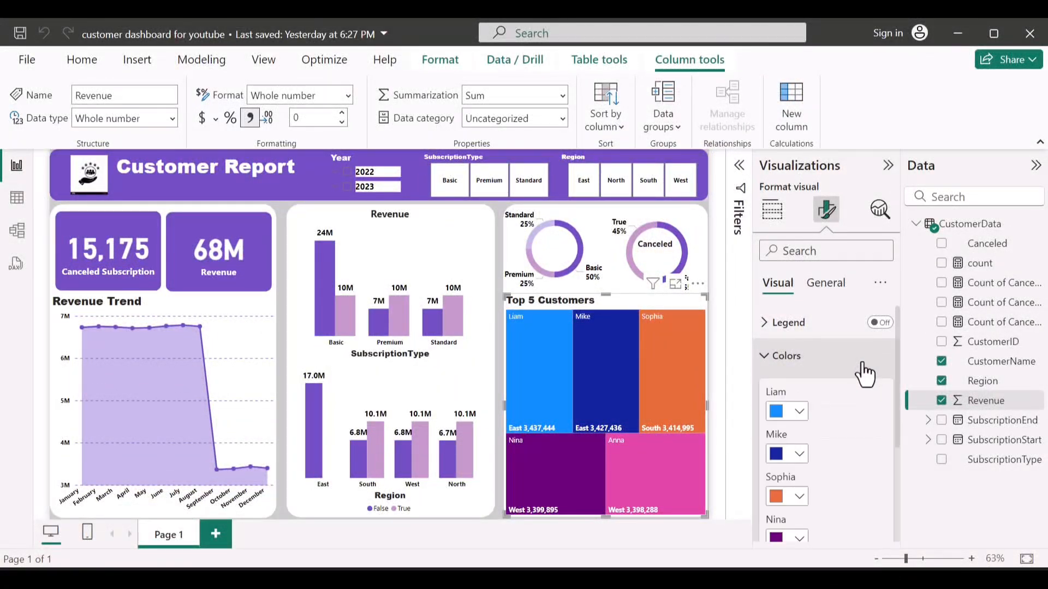
left_click(796, 412)
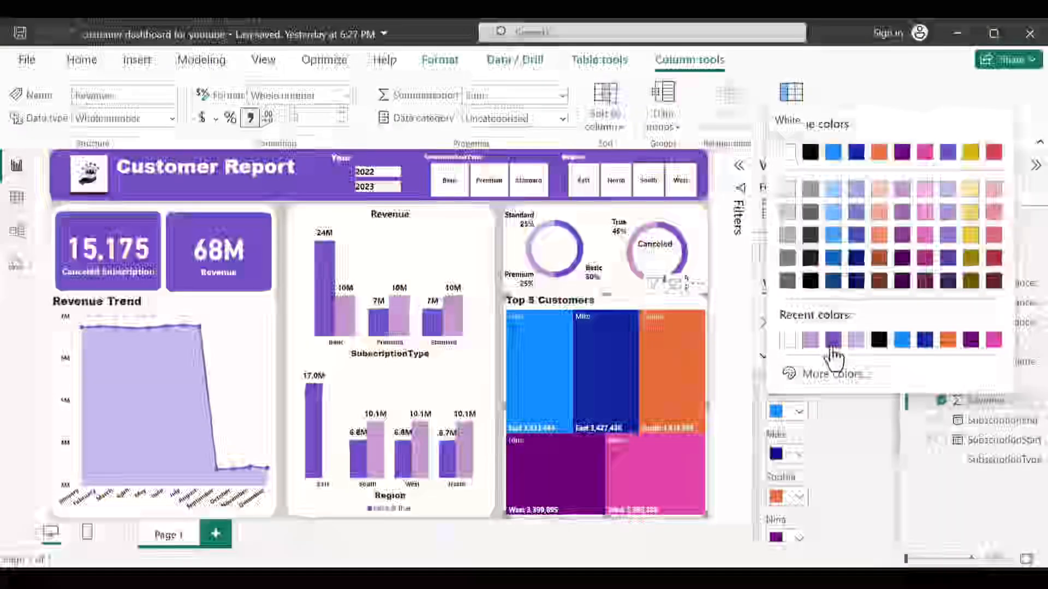
left_click(833, 340)
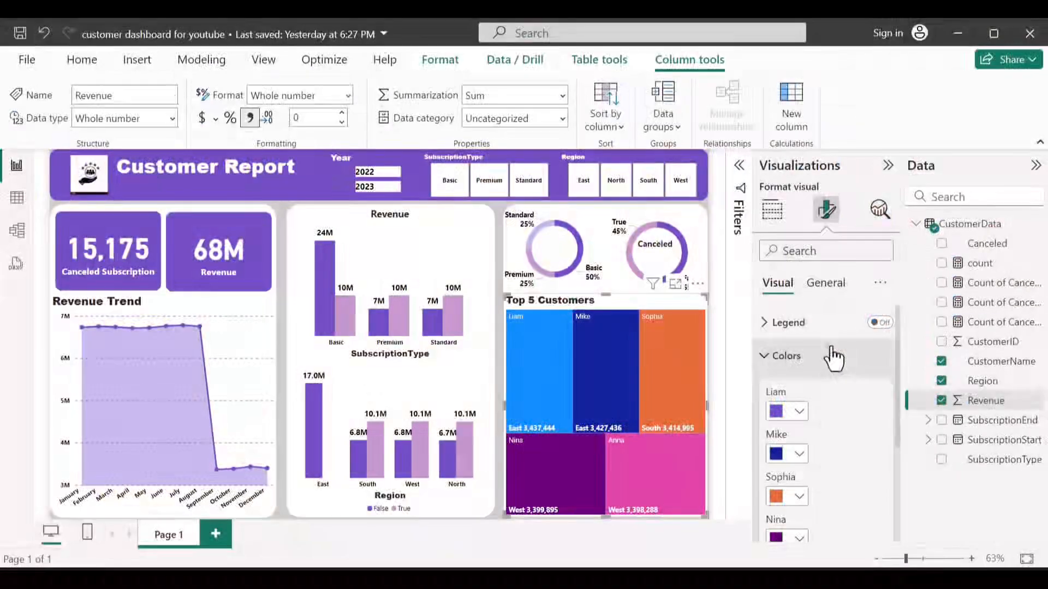
left_click(794, 418)
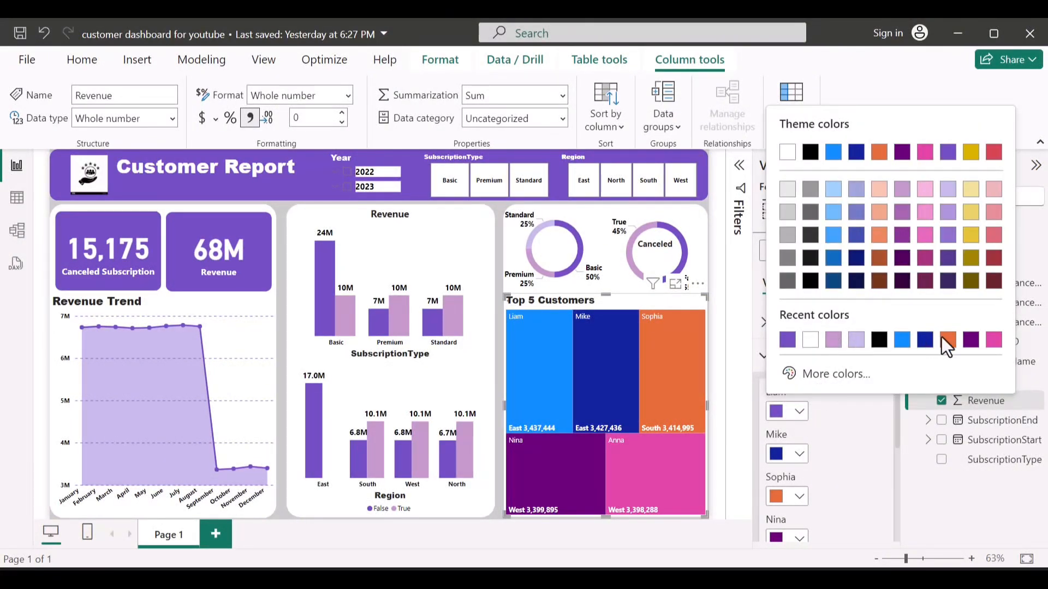
left_click(971, 339)
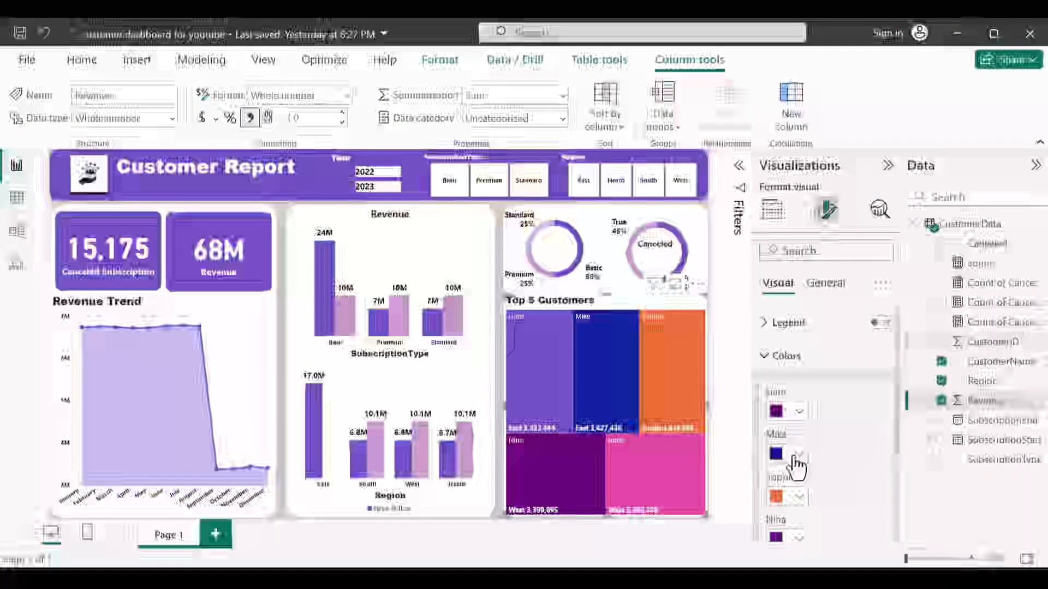
Recolor the treemap's second customer tile medium purple and its third customer tile light lavender
left_click(786, 457)
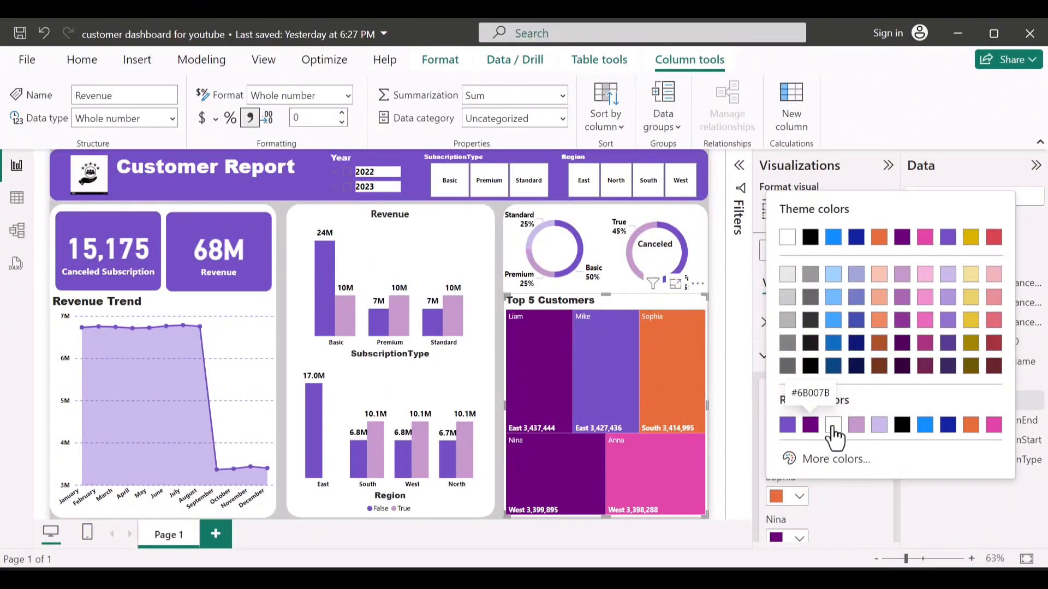
left_click(877, 429)
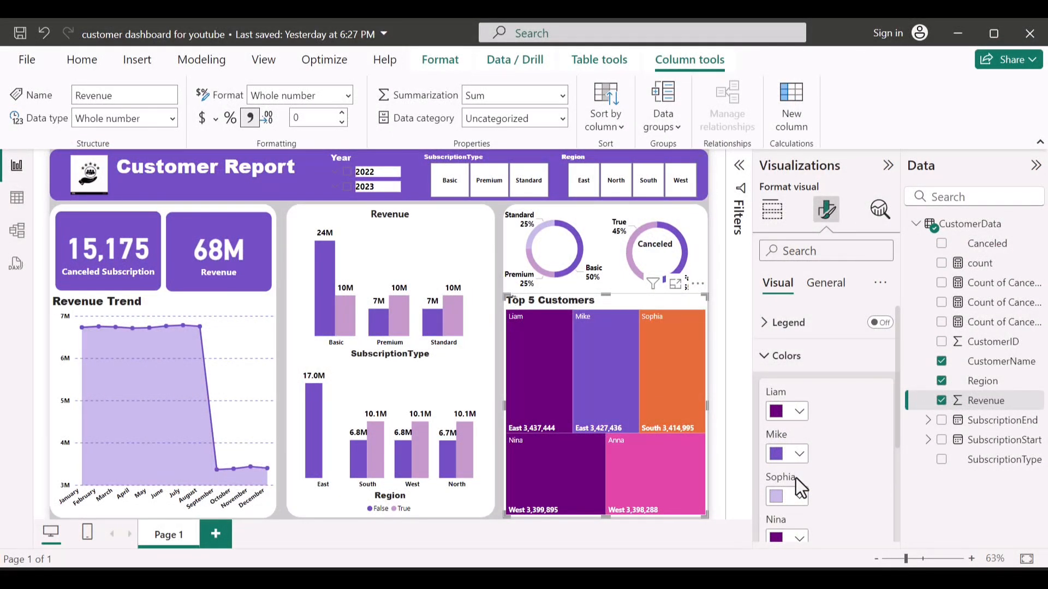
Try a soft purple on the treemap's fourth customer tile and #9071ce, 20% lighter purple, on the fifth
scroll(796, 477, "down", 4)
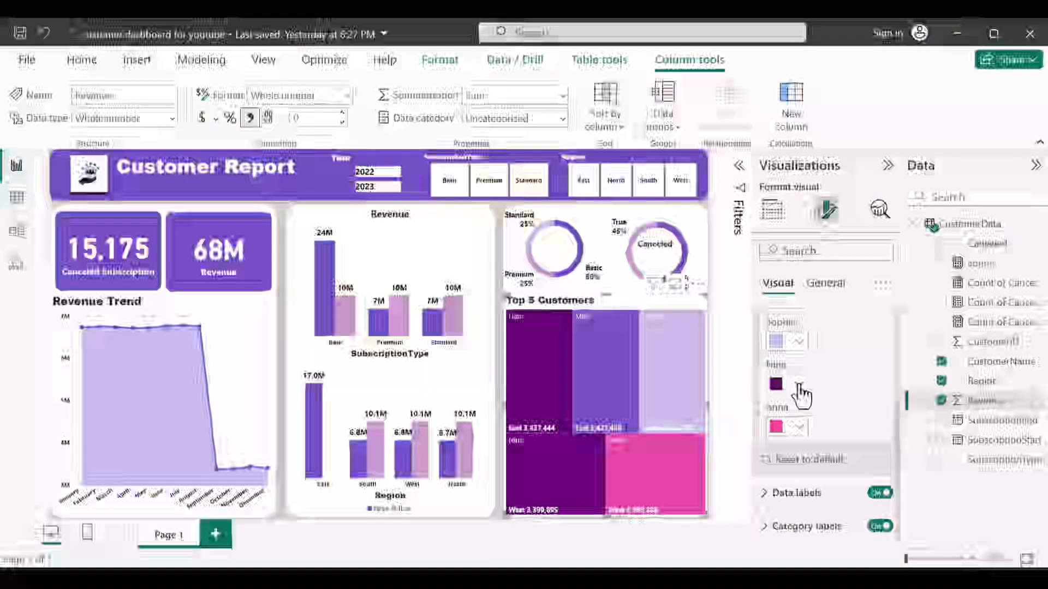
left_click(799, 385)
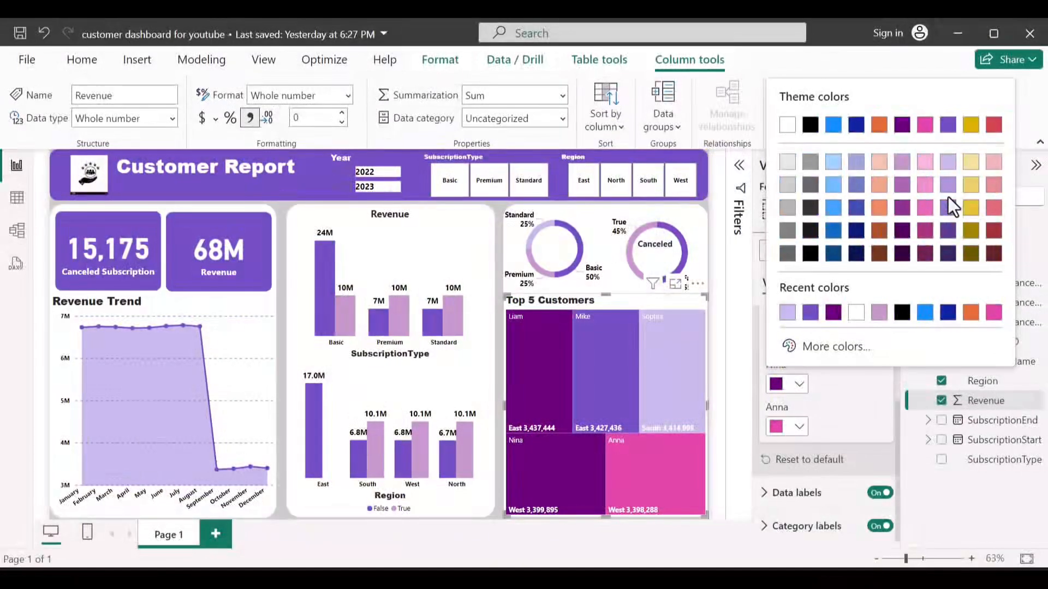
left_click(949, 201)
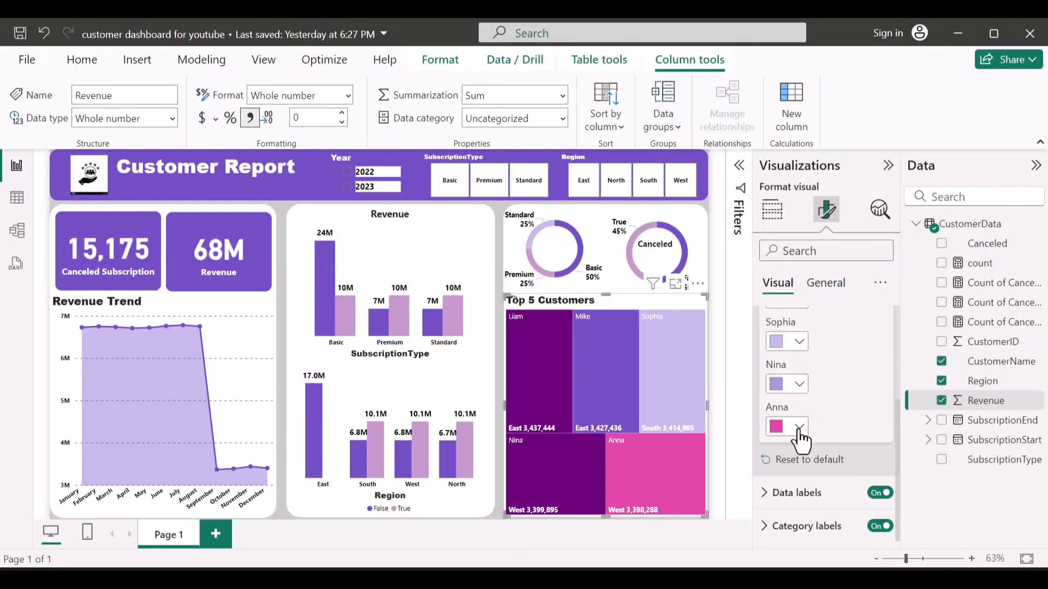
left_click(799, 428)
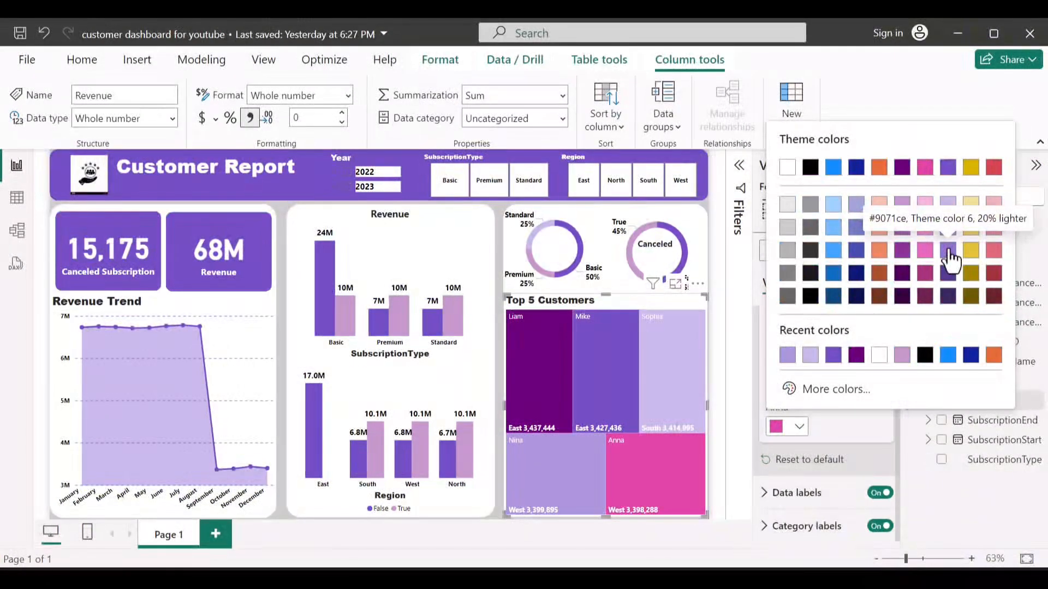
left_click(950, 259)
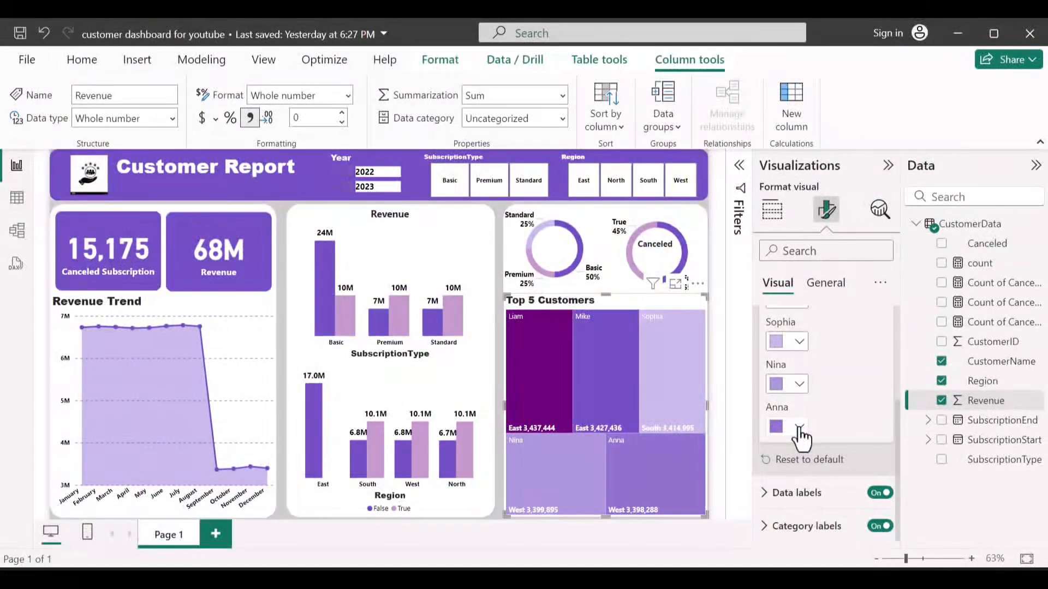
Recolor the treemap's third customer tile medium mauve and the fourth customer tile pale mauve from the theme colors
scroll(797, 420, "up", 2)
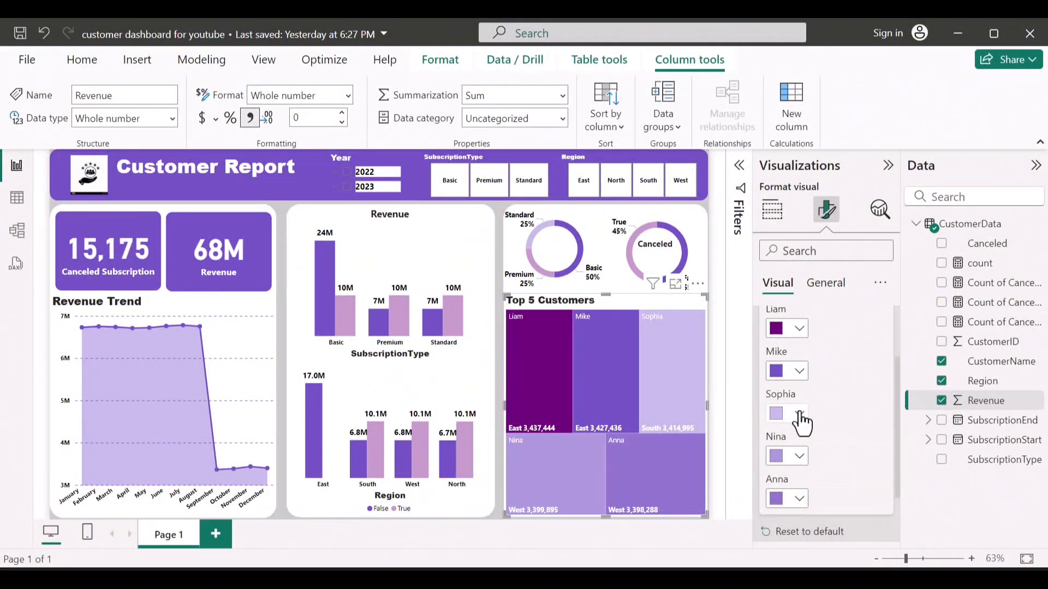
left_click(800, 415)
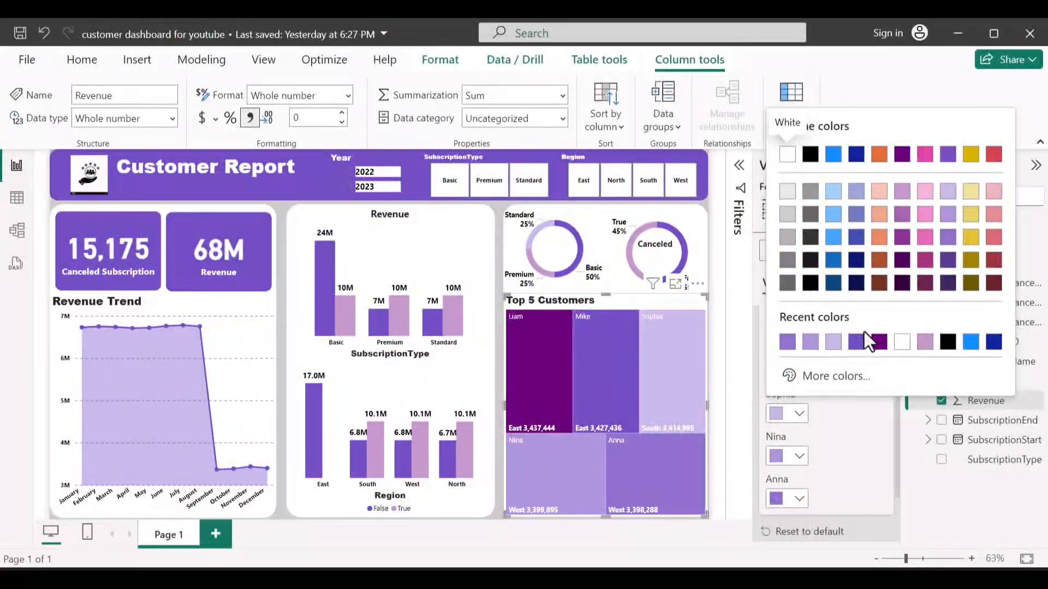
left_click(902, 234)
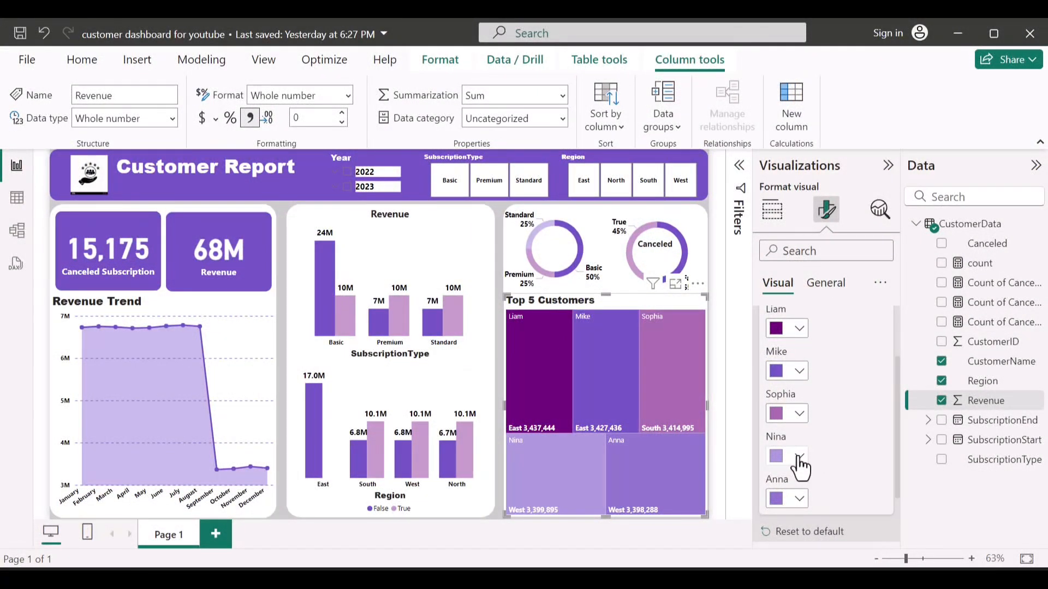
left_click(799, 457)
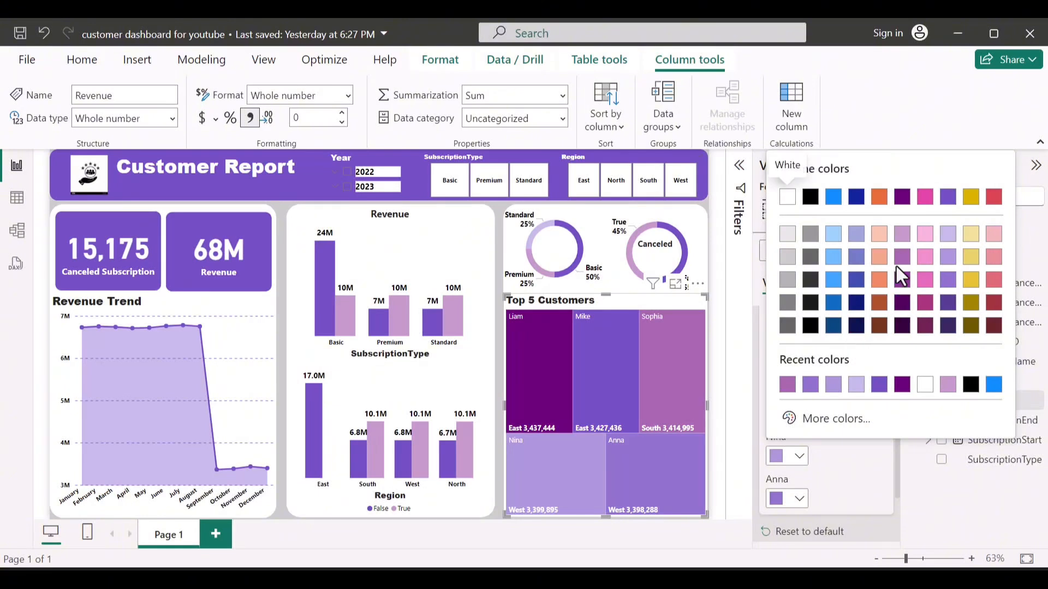
left_click(903, 235)
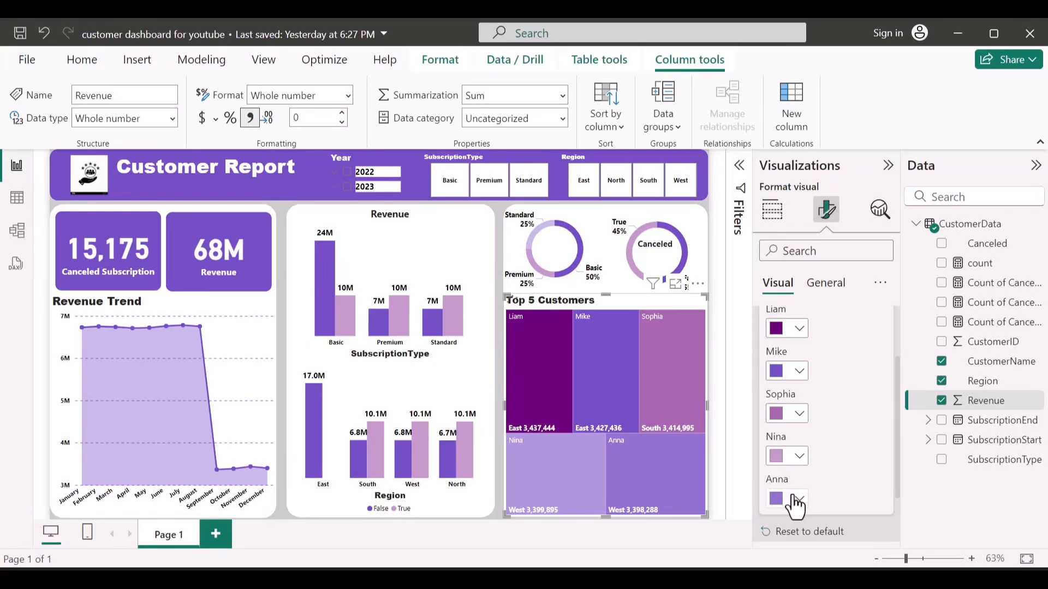
Recolor the treemap's fifth customer tile with the lightest lavender tint of the theme purple
left_click(797, 498)
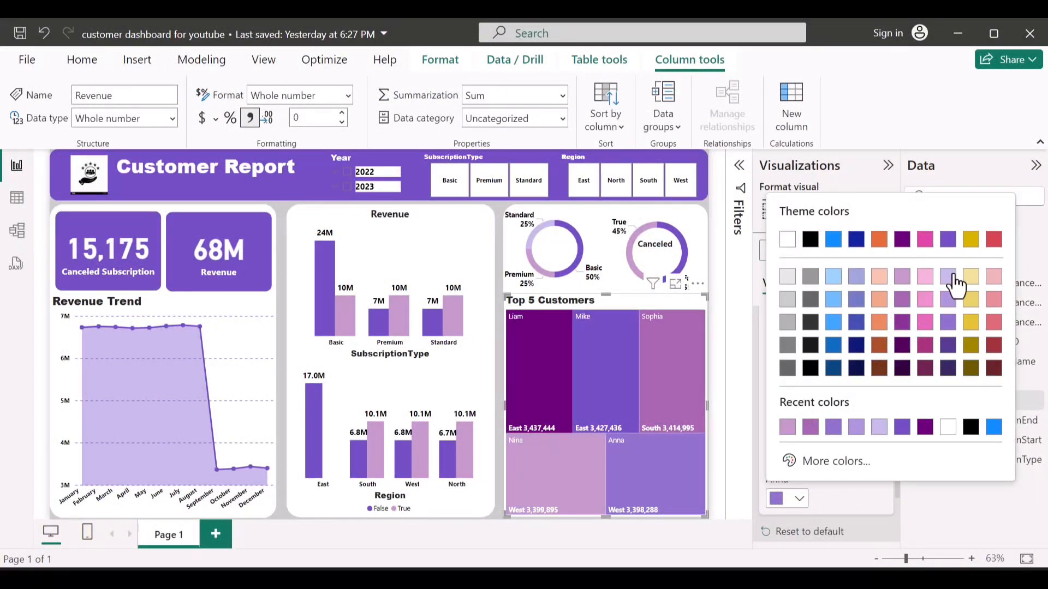
left_click(950, 279)
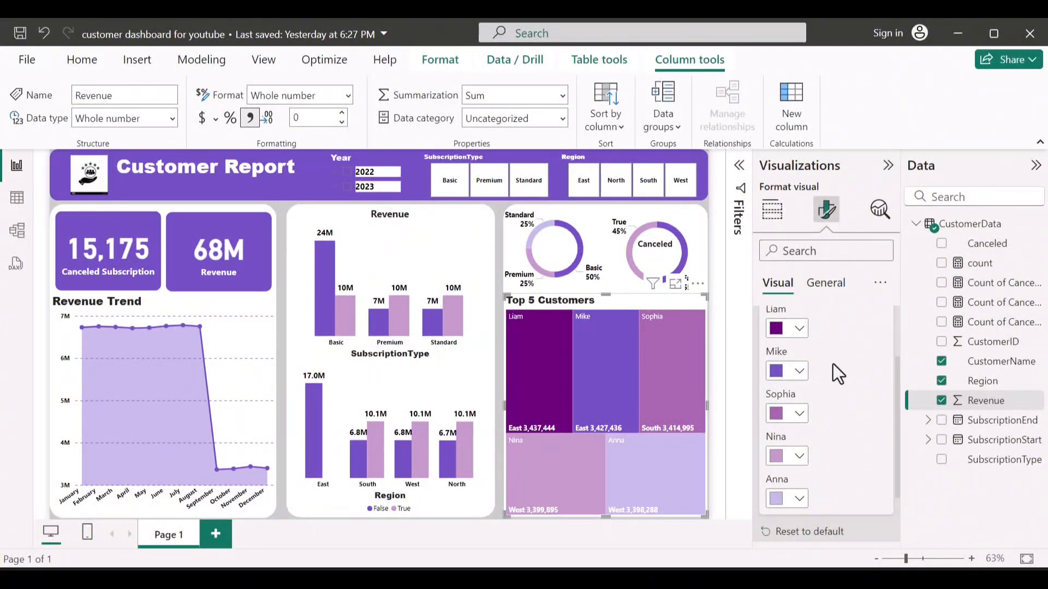
scroll(833, 364, "up", 2)
left_click(812, 369)
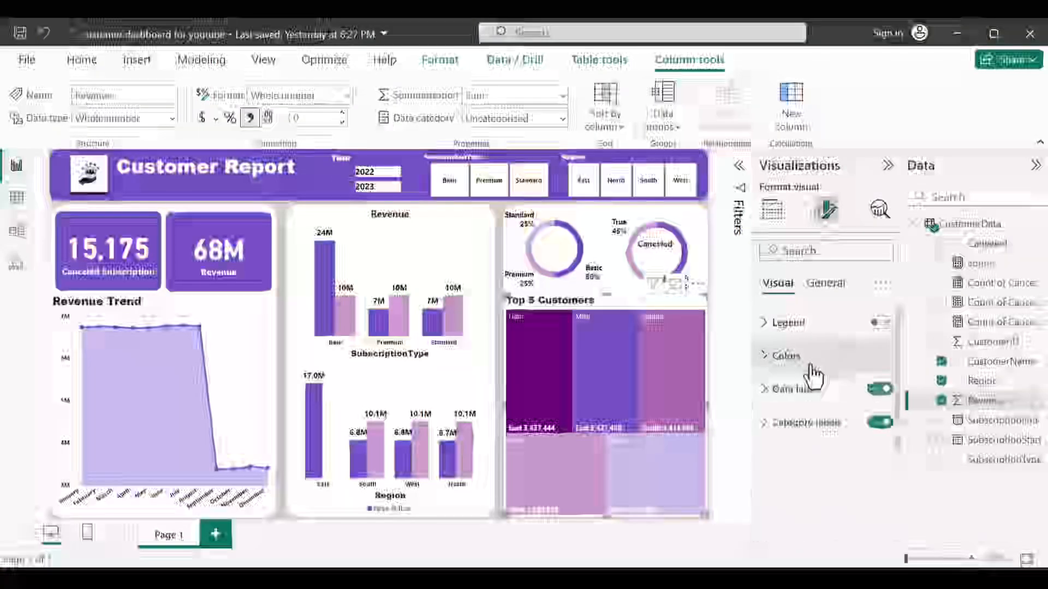
Make the treemap's category labels bold and set their font size to 11
left_click(802, 404)
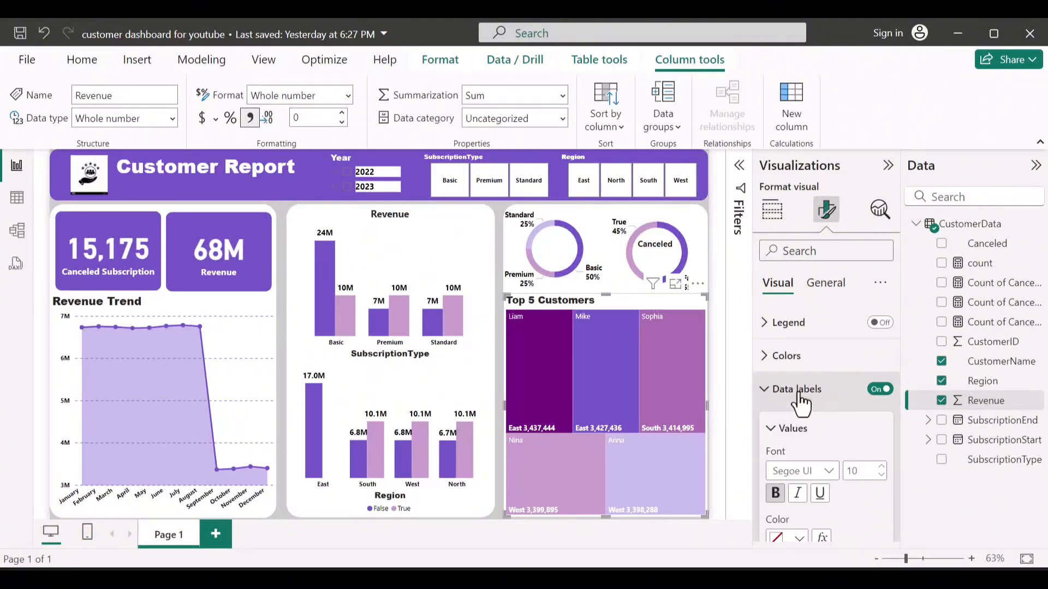
left_click(801, 403)
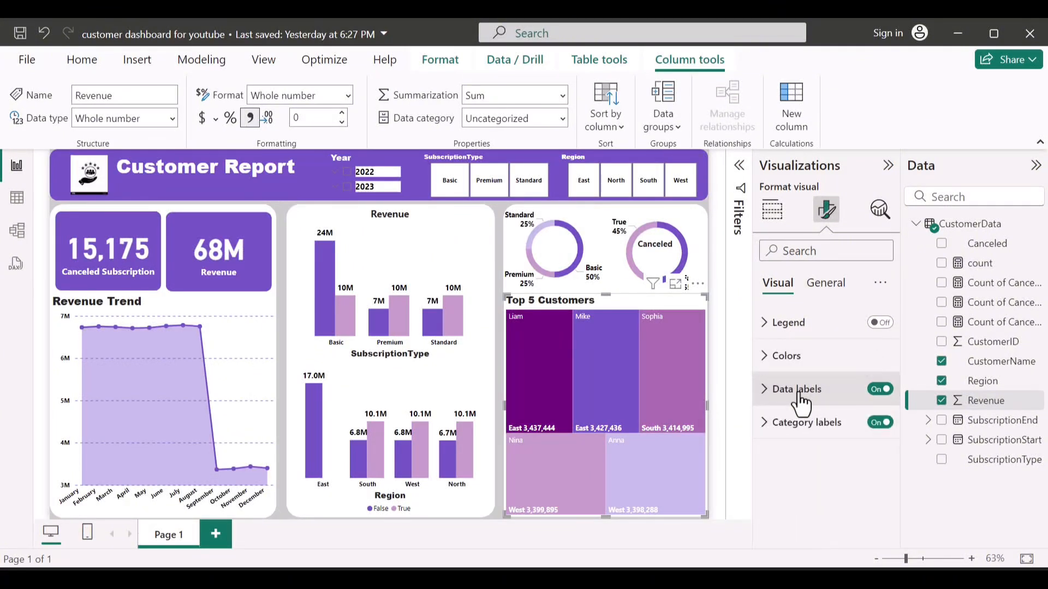
left_click(802, 431)
scroll(801, 448, "down", 2)
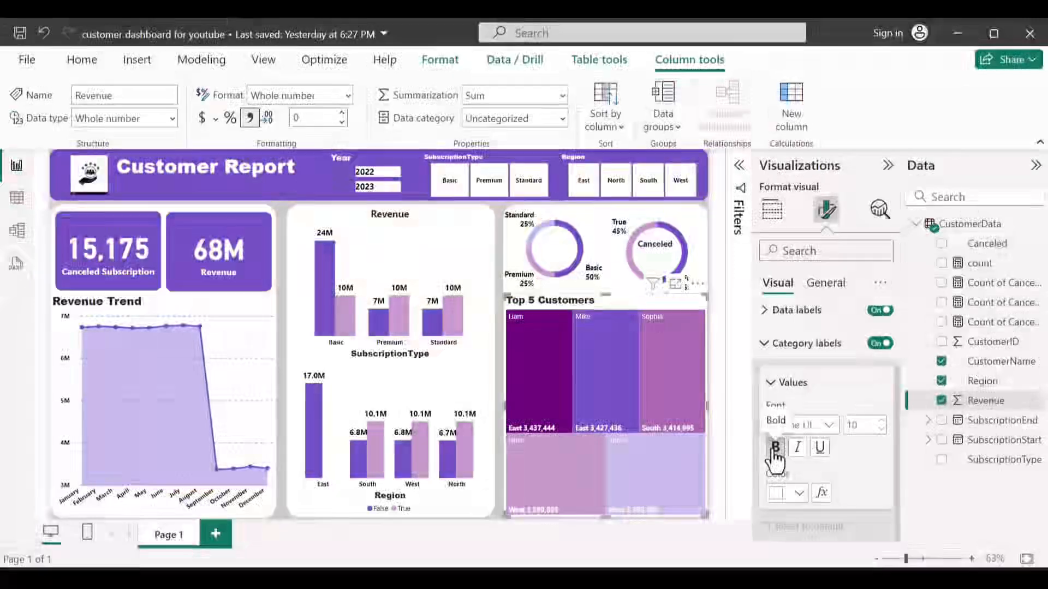
left_click(775, 449)
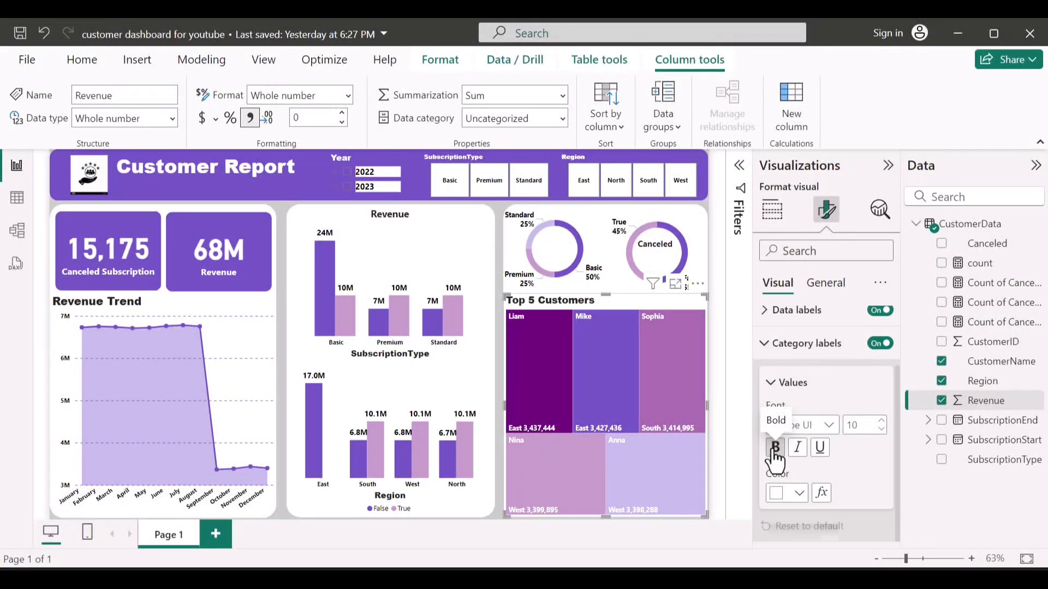
left_click(880, 422)
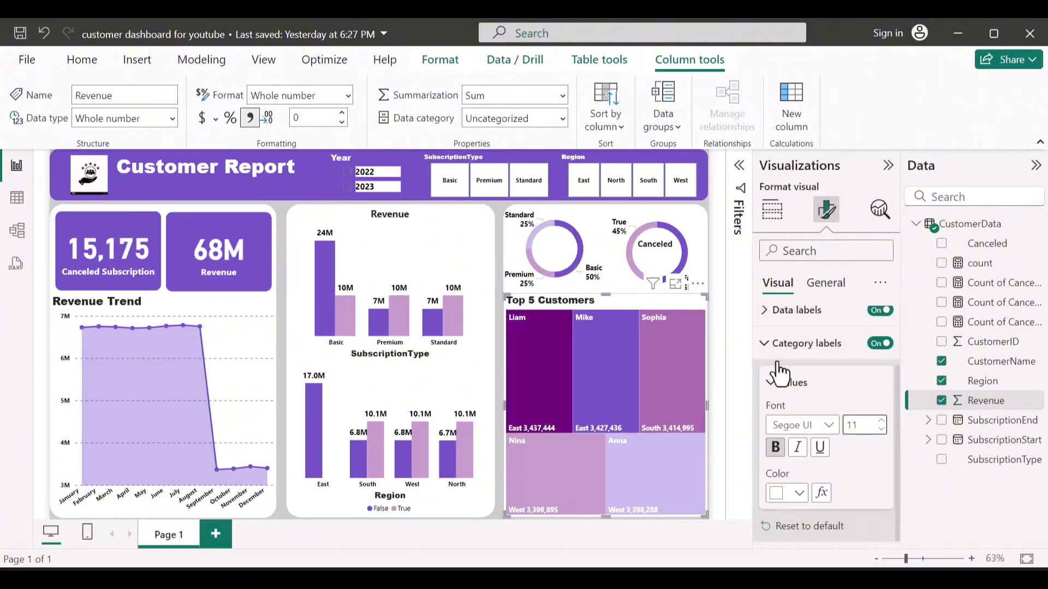
left_click(763, 343)
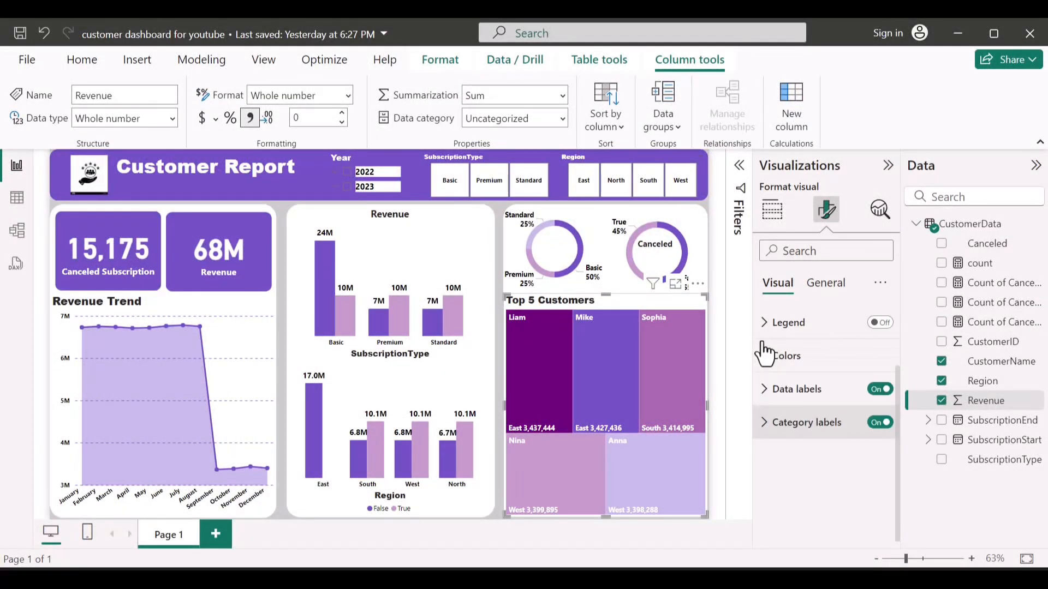
Try turning on the background of the Top 5 Customers treemap
left_click(811, 289)
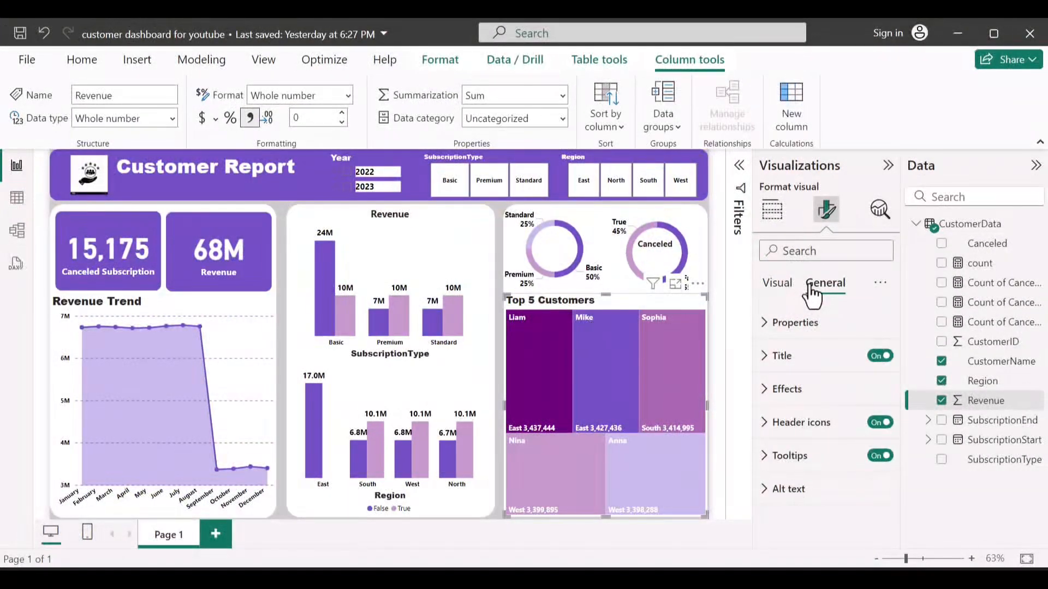
left_click(782, 214)
left_click(775, 213)
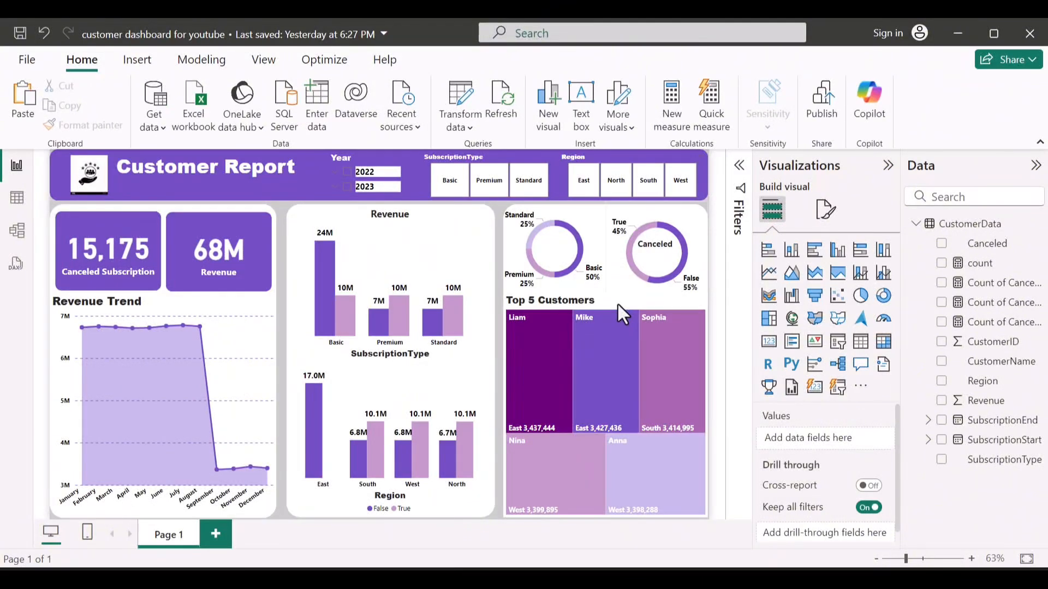
left_click(618, 305)
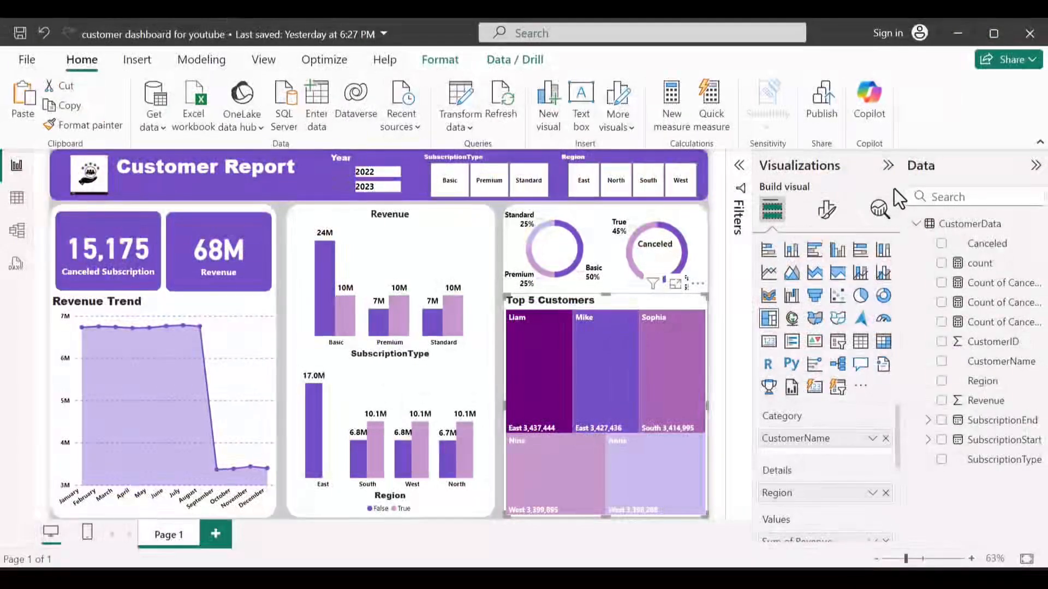
left_click(827, 210)
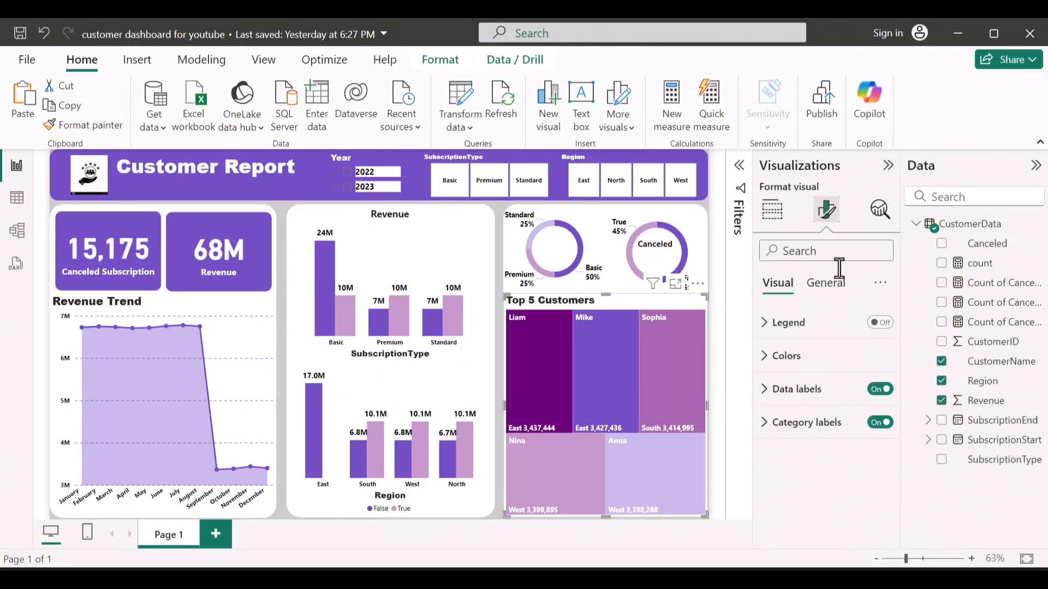
left_click(828, 285)
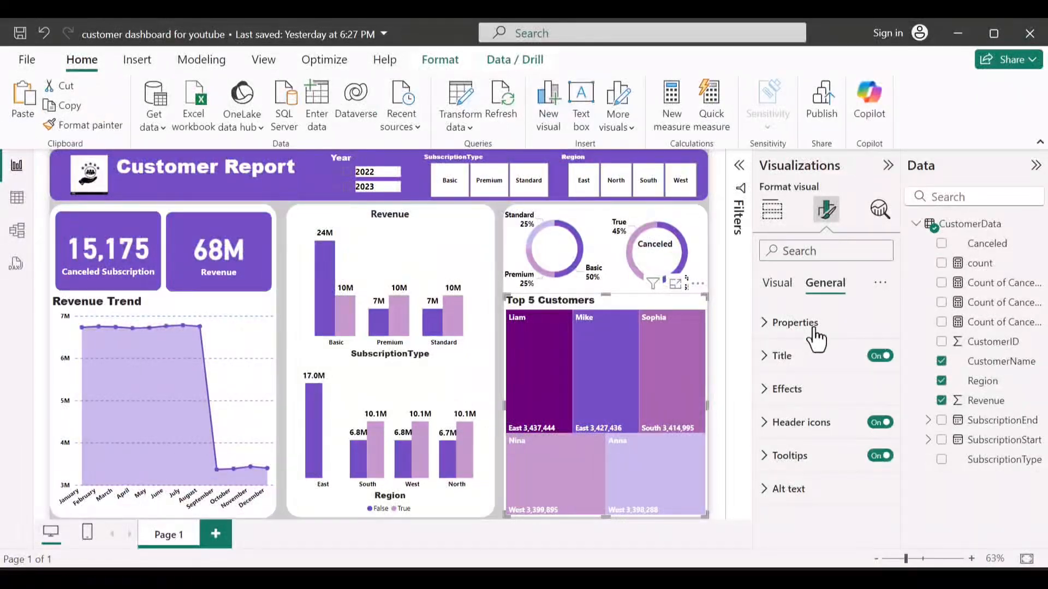
left_click(811, 404)
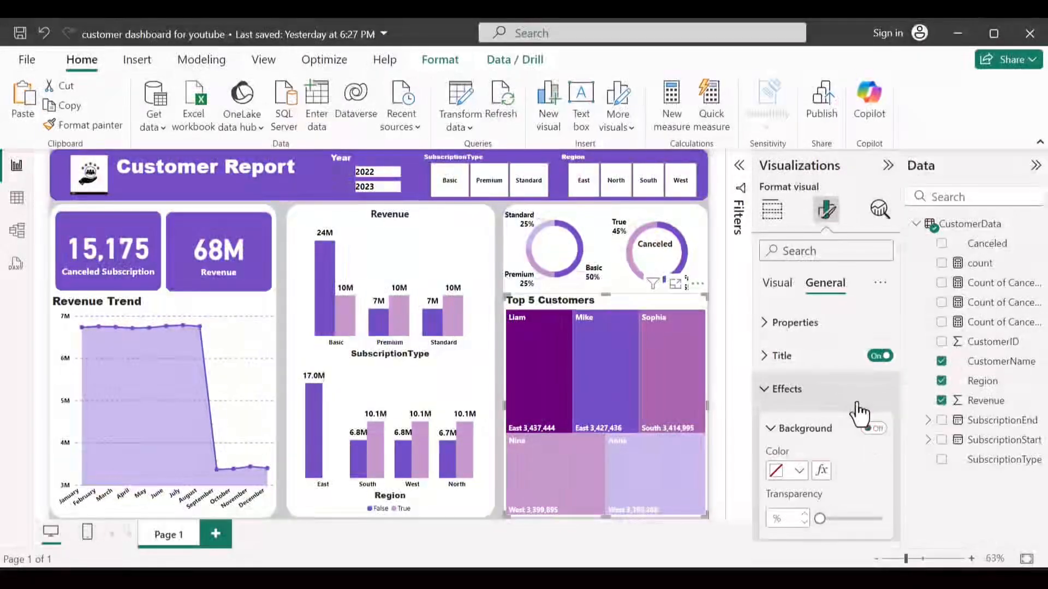
left_click(874, 430)
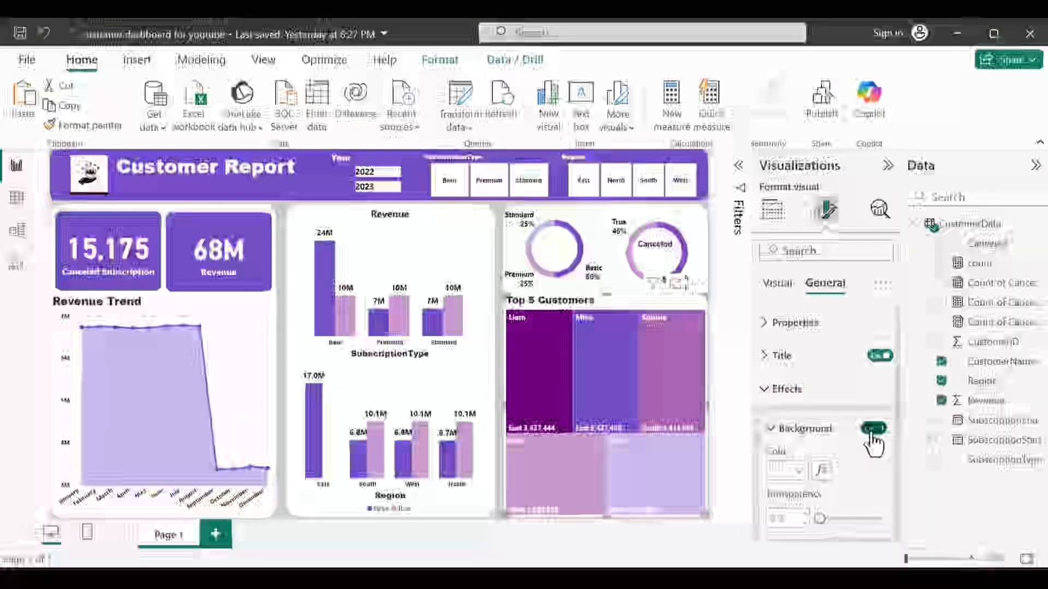
left_click(873, 429)
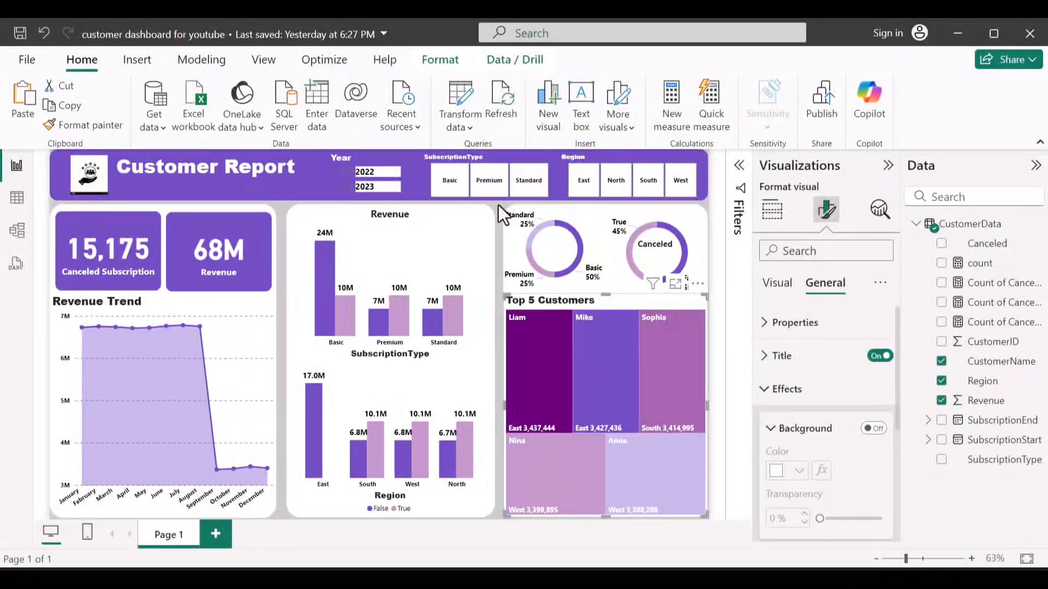
left_click(499, 205)
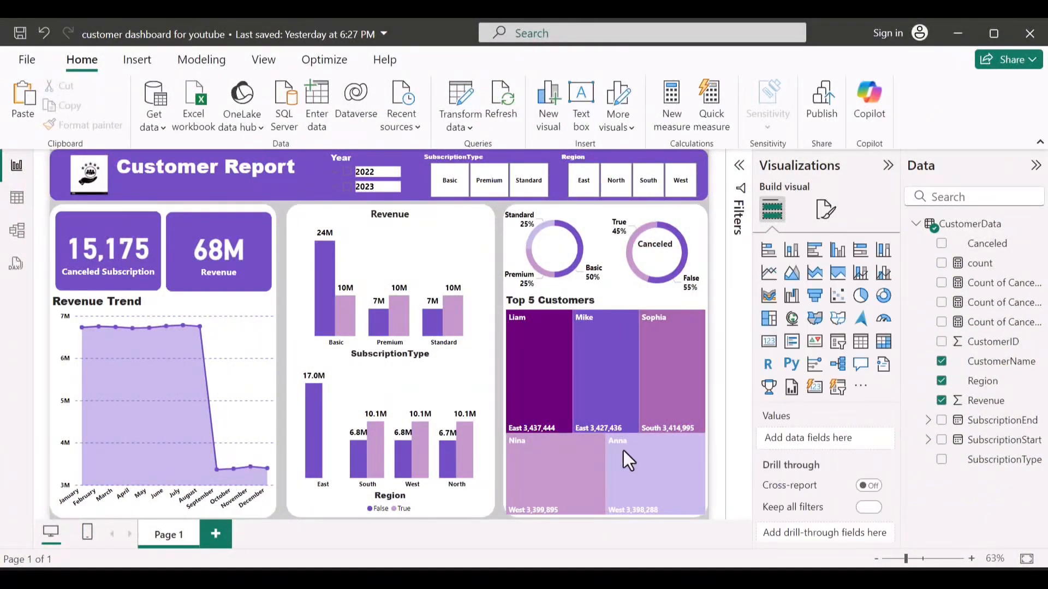
Adjust the bottom and right edges of the Top 5 Customers treemap to fit its white background panel
left_click(706, 521)
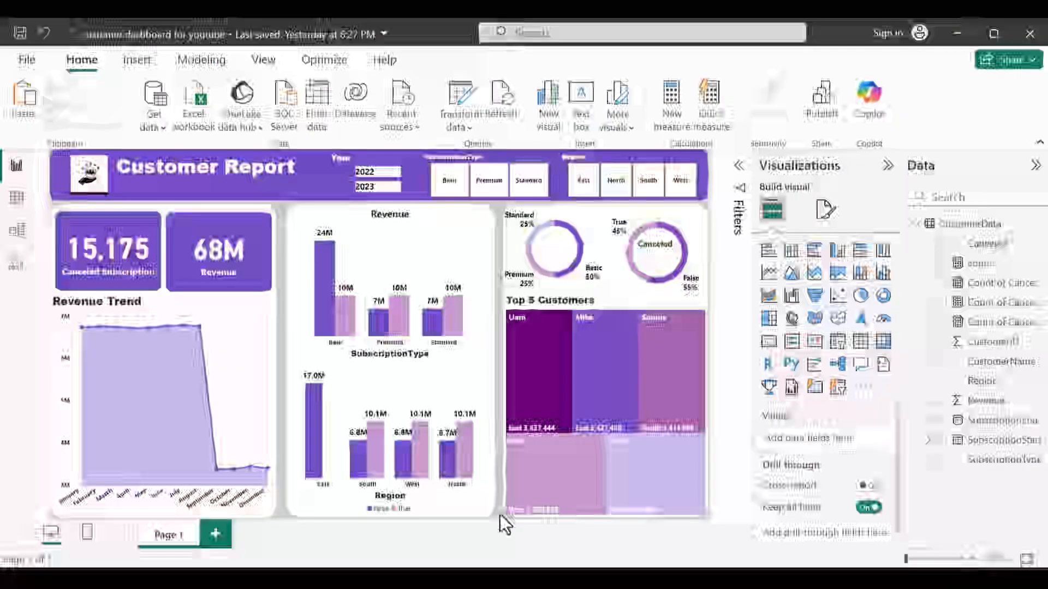
left_click(512, 513)
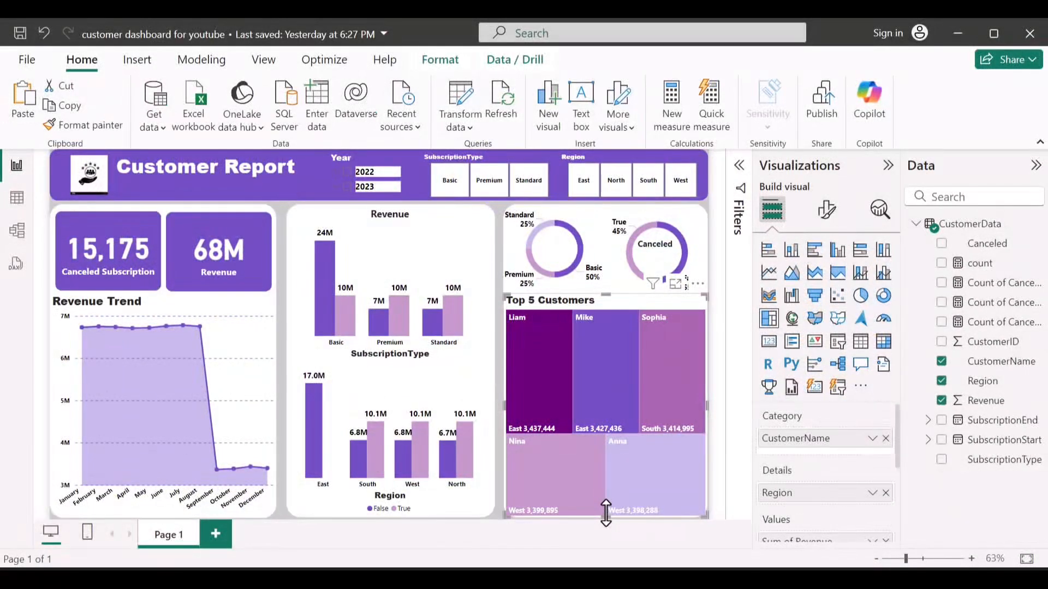
left_click_drag(605, 505, 605, 515)
left_click_drag(709, 408, 702, 407)
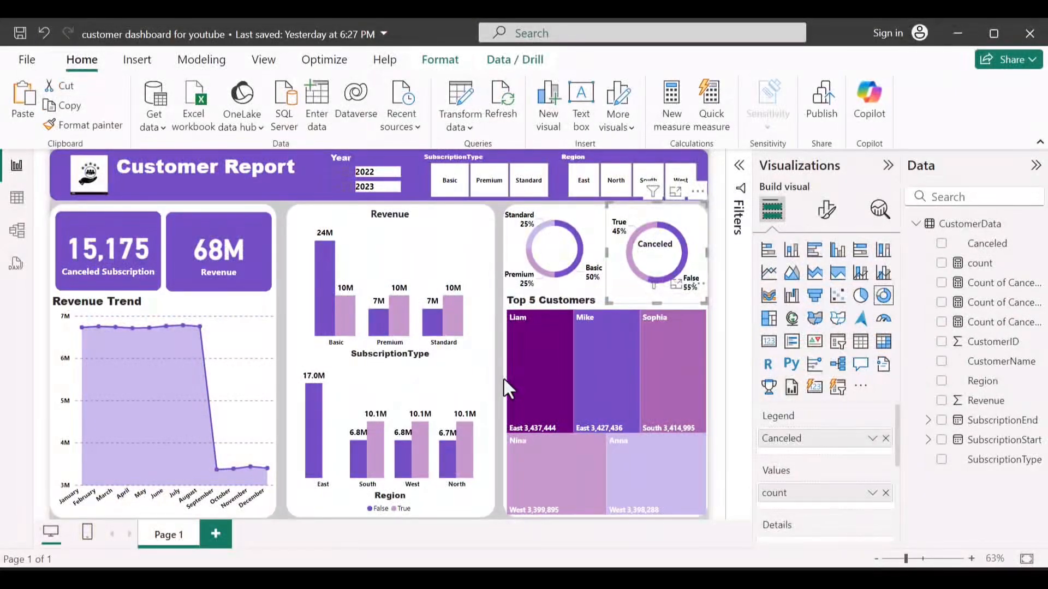
Set the width of the white panel behind the donuts and treemap to 426 and shift the middle white panel slightly left
key("ctrl+v")
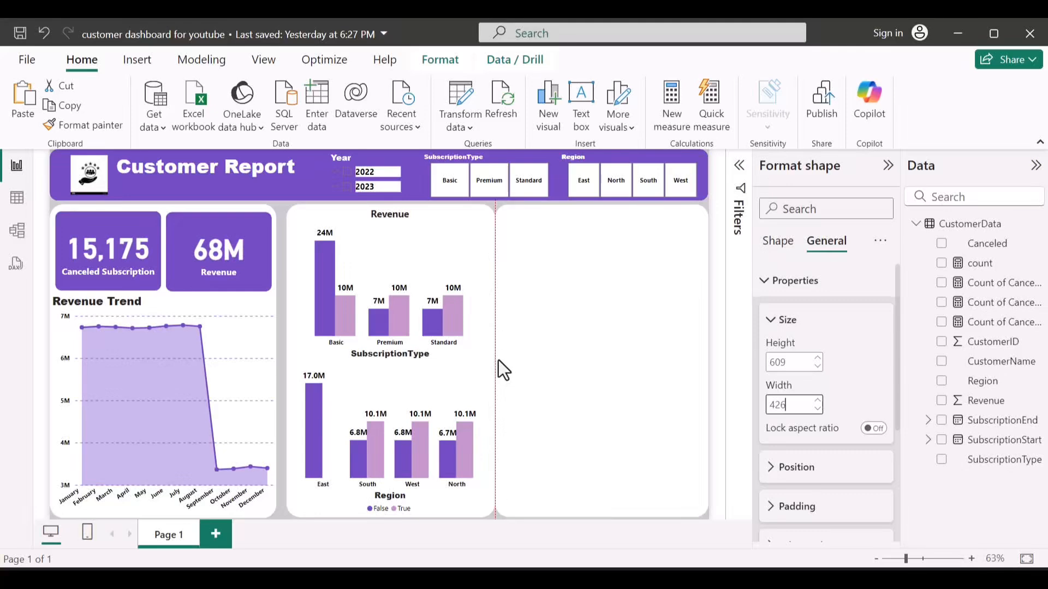
key("Return")
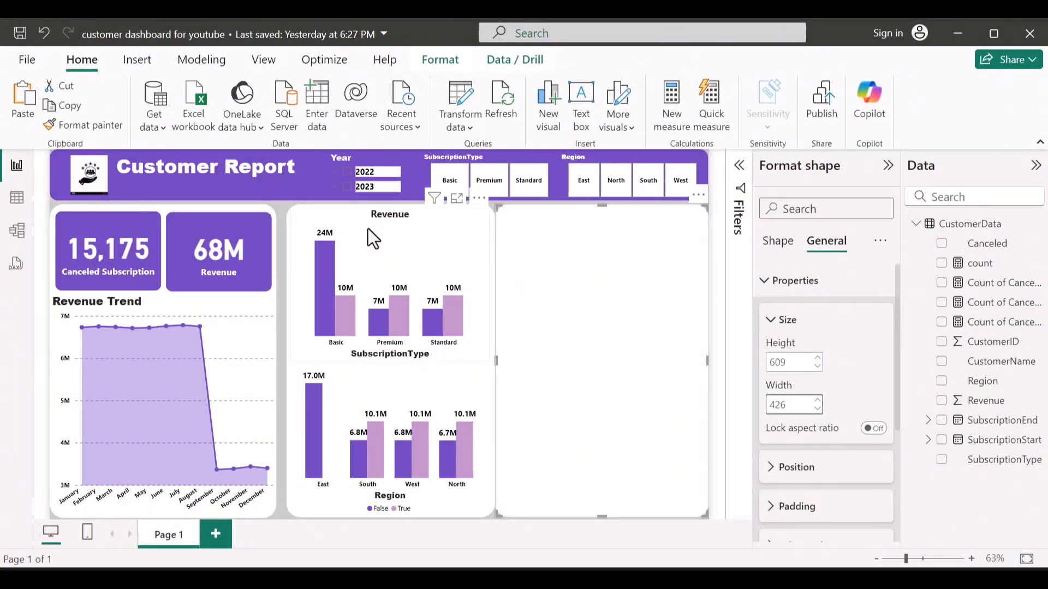
left_click(286, 352)
left_click(287, 352)
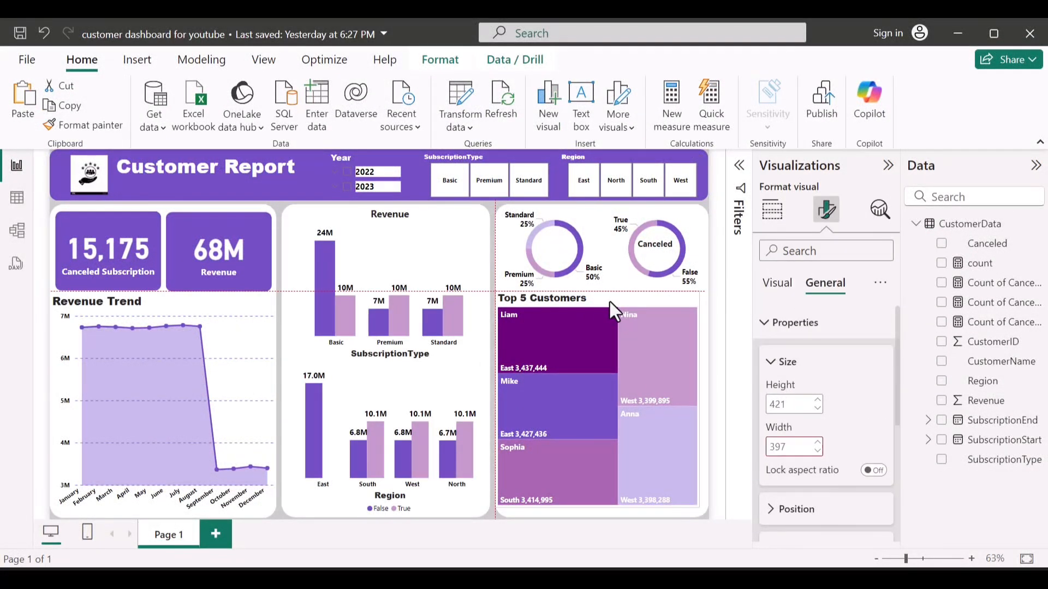
Make the treemap 397 wide and centre it in its panel, then shift both revenue column charts slightly left within the middle panel
left_click(611, 304)
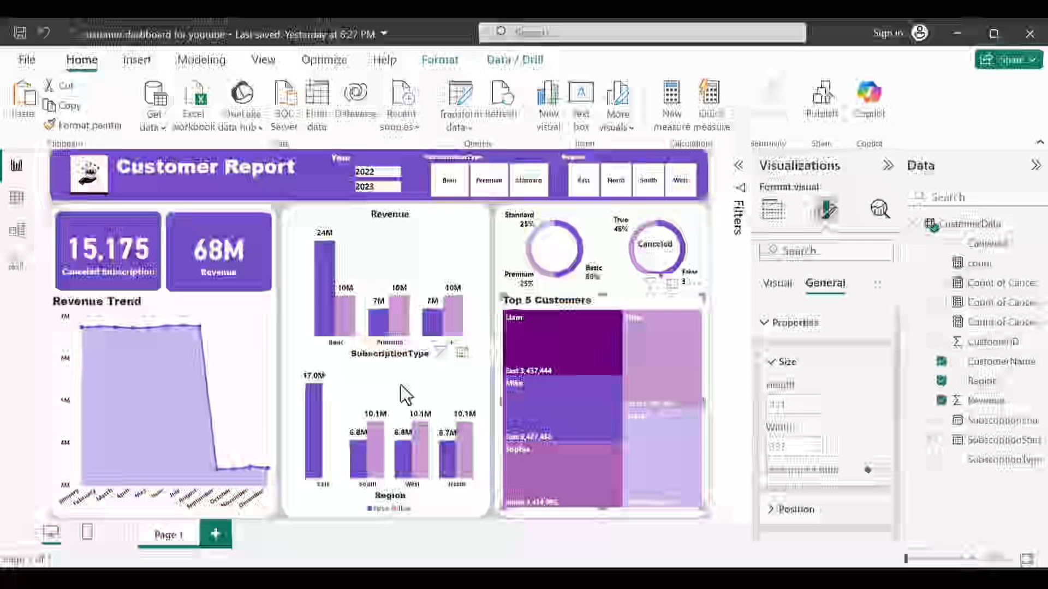
left_click(400, 385)
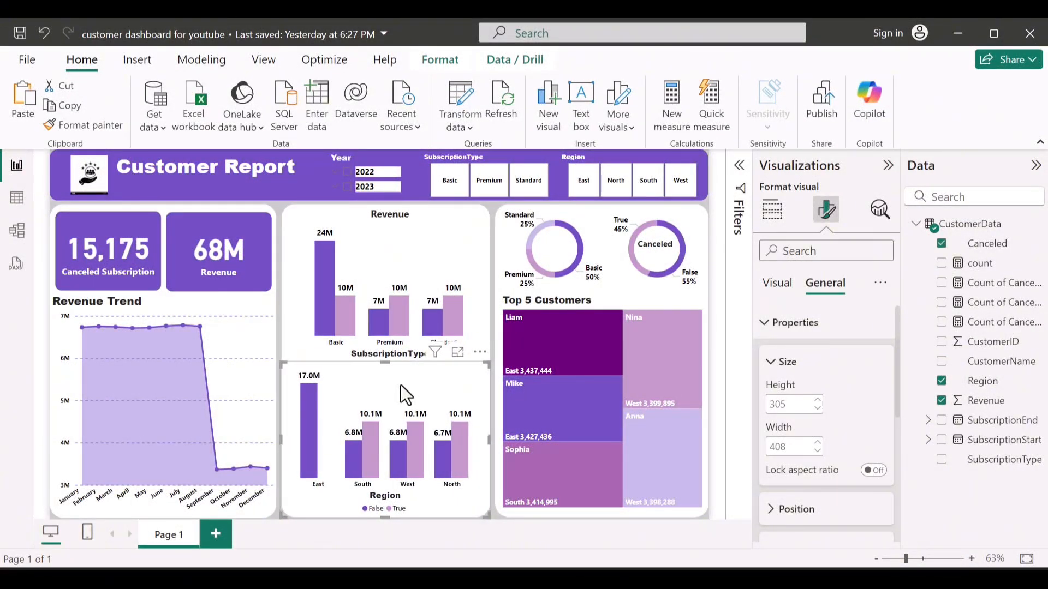
left_click(441, 238)
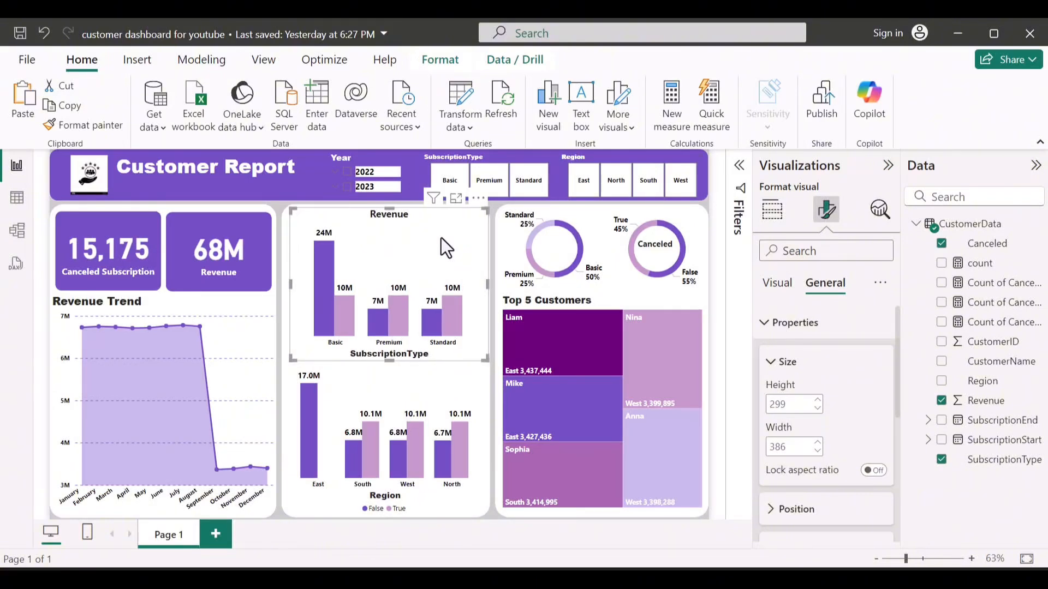
key("Left")
key("Left")
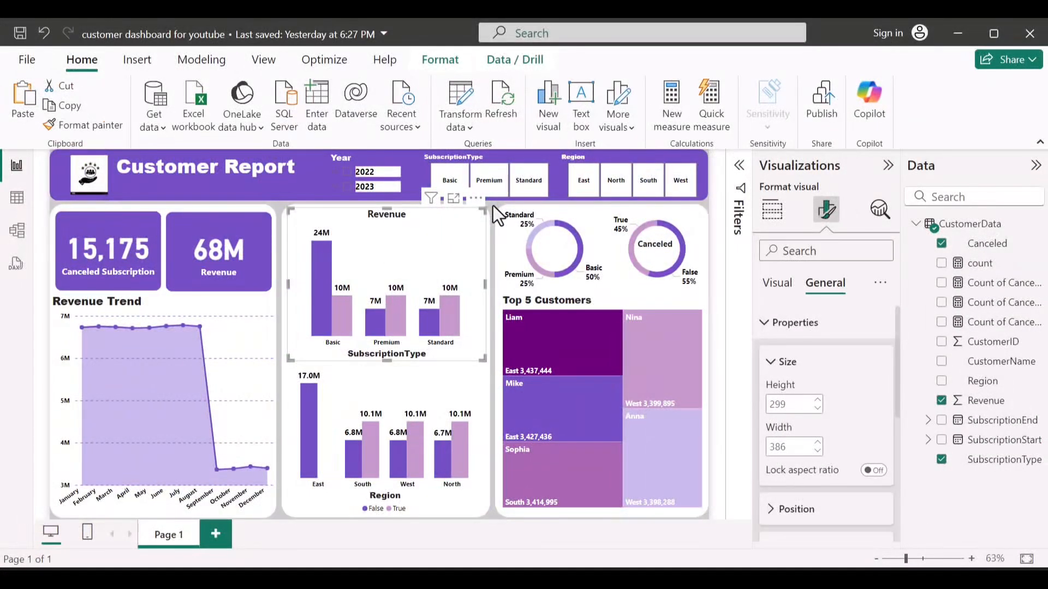
left_click(493, 205)
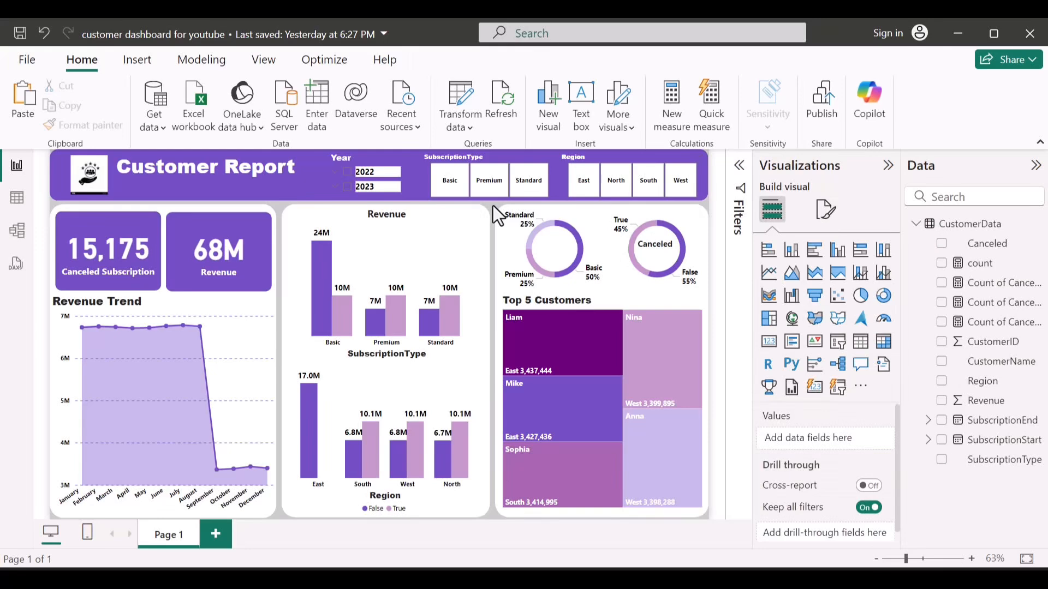